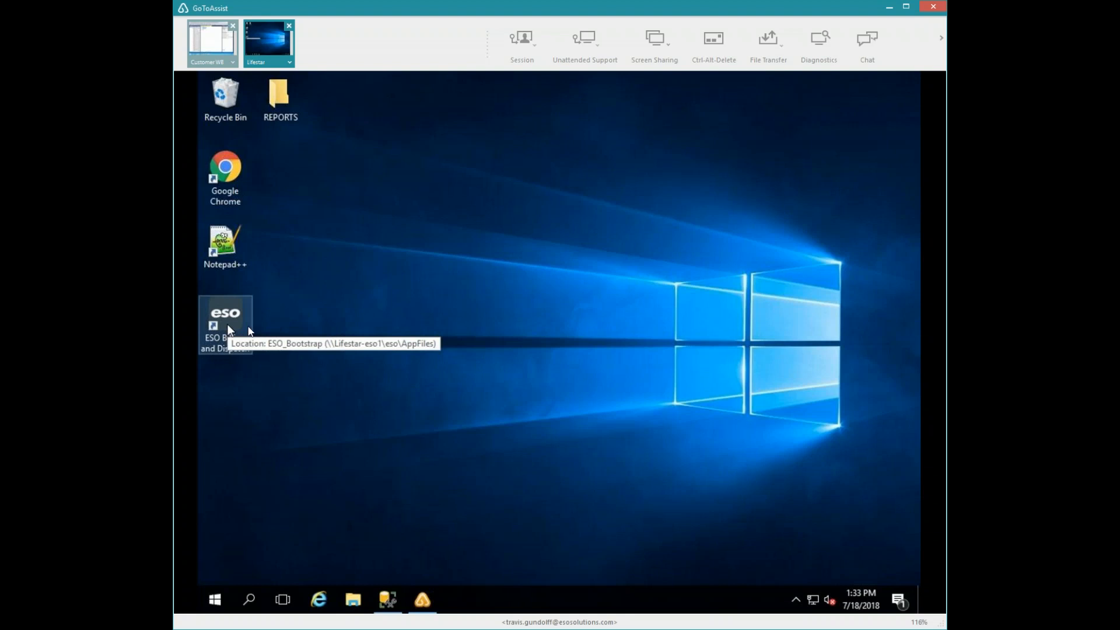
Step: Browse the ESO network drive in File Explorer for the Training Videos folder and close the window
left_click(353, 601)
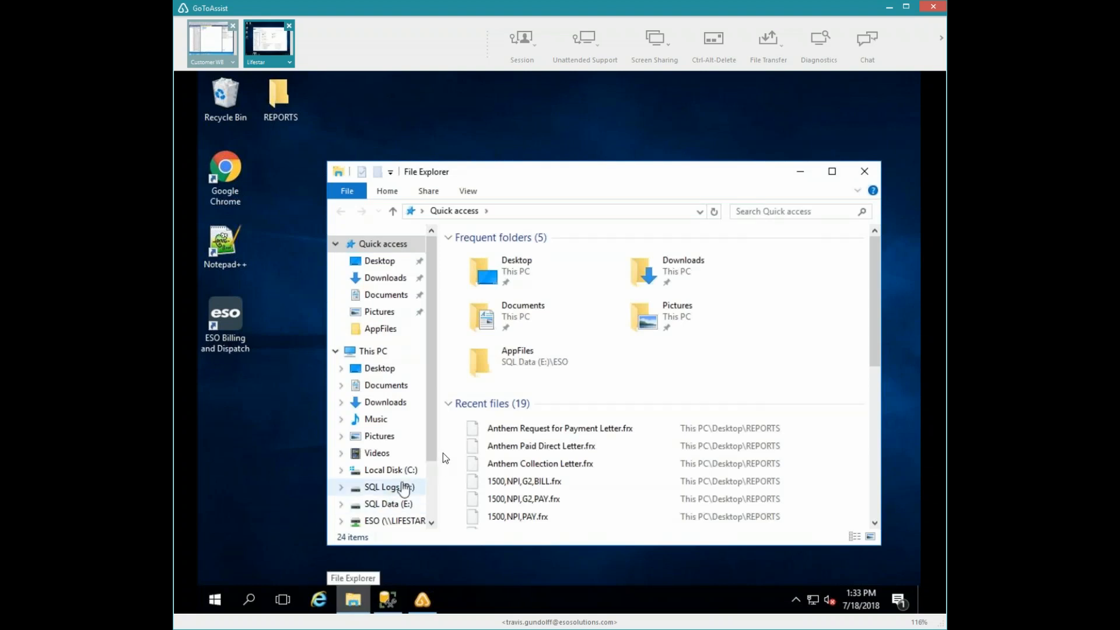
left_click(384, 520)
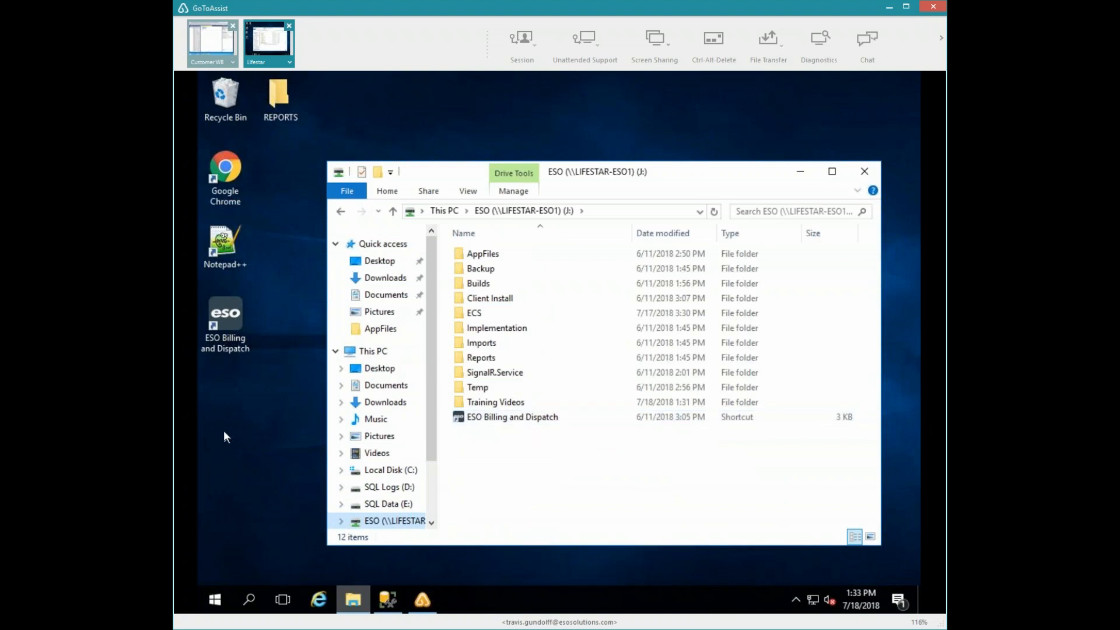
left_click(464, 402)
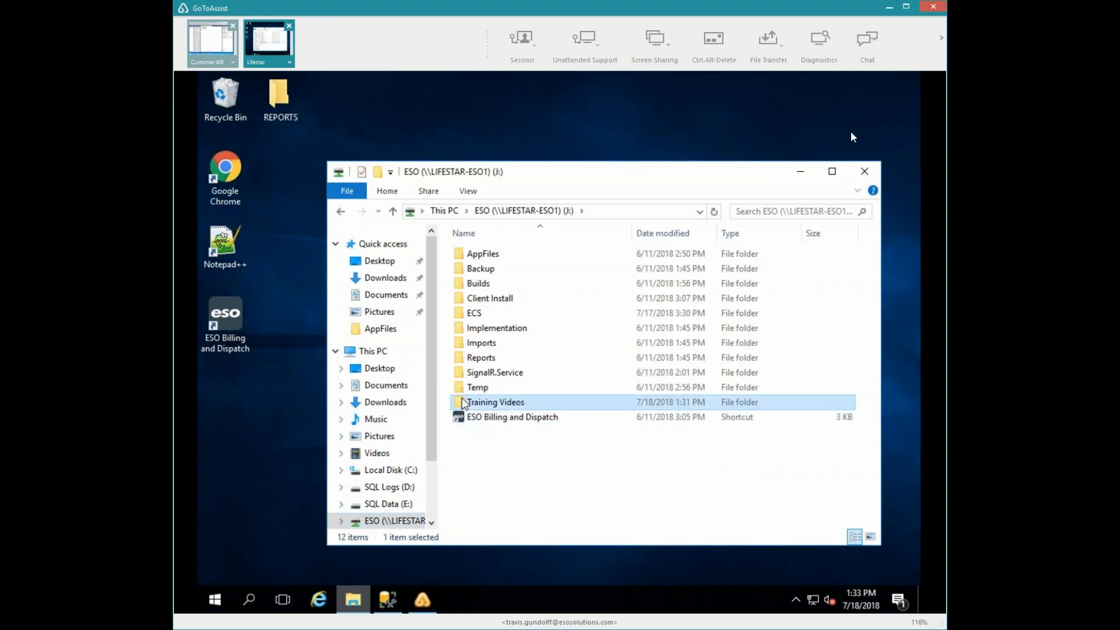
left_click(863, 170)
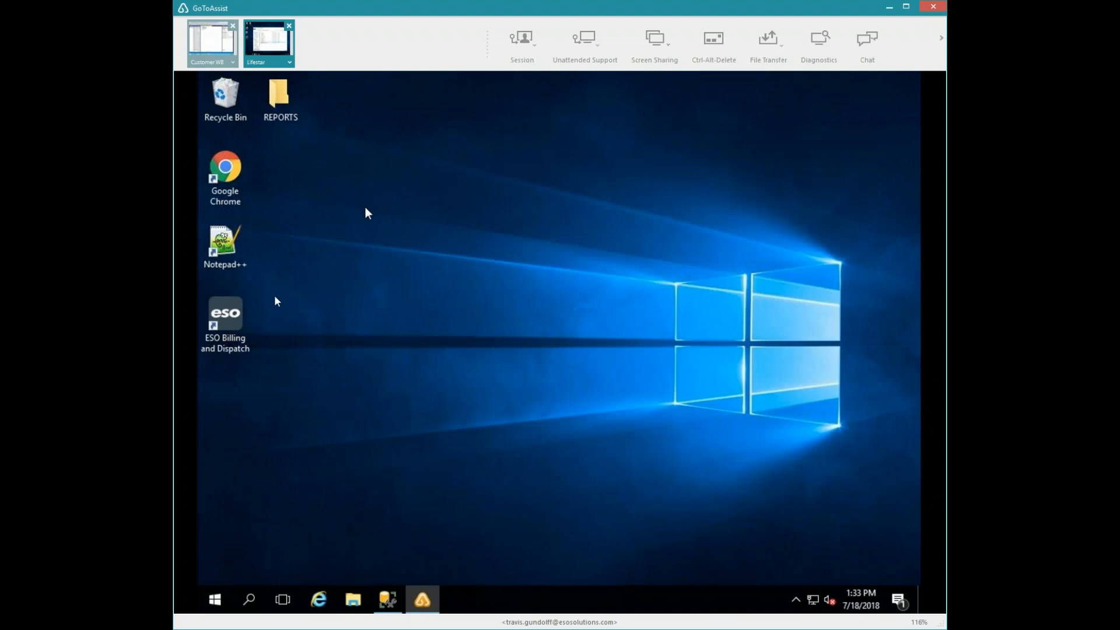
Step: Start ESO Billing and Dispatch in a maximized window and open the Dispatch Dashboard
left_click(240, 309)
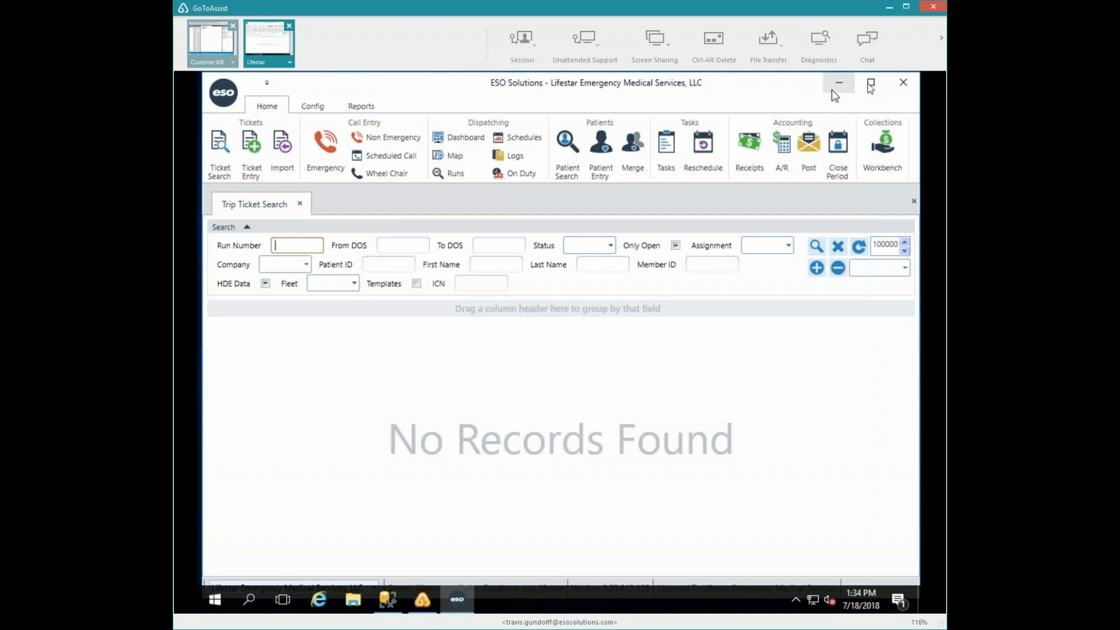
left_click(871, 84)
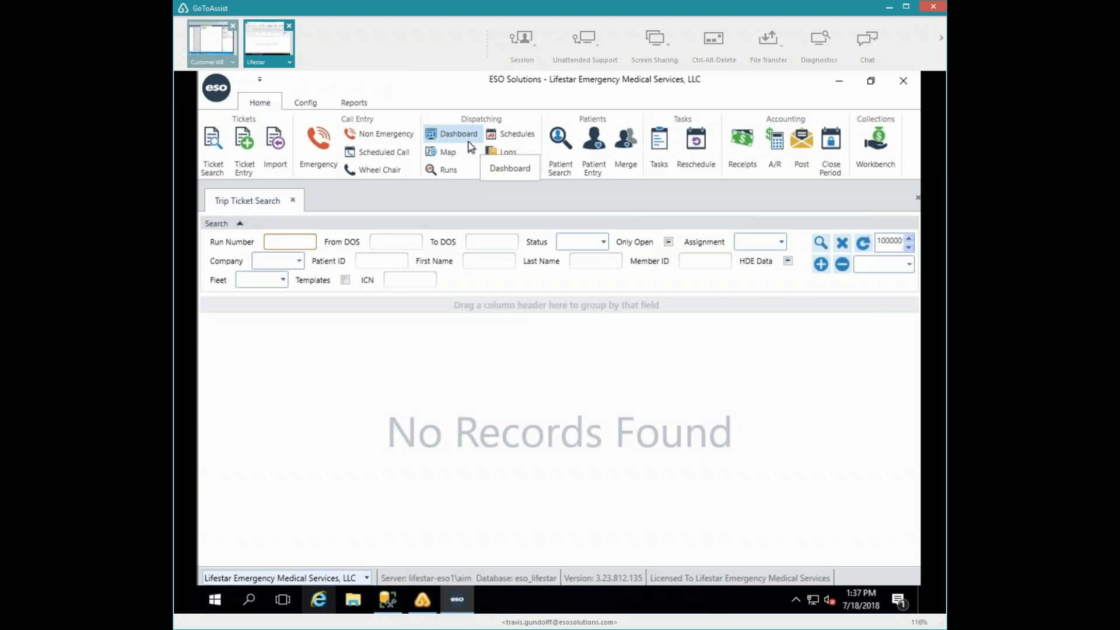
left_click(450, 132)
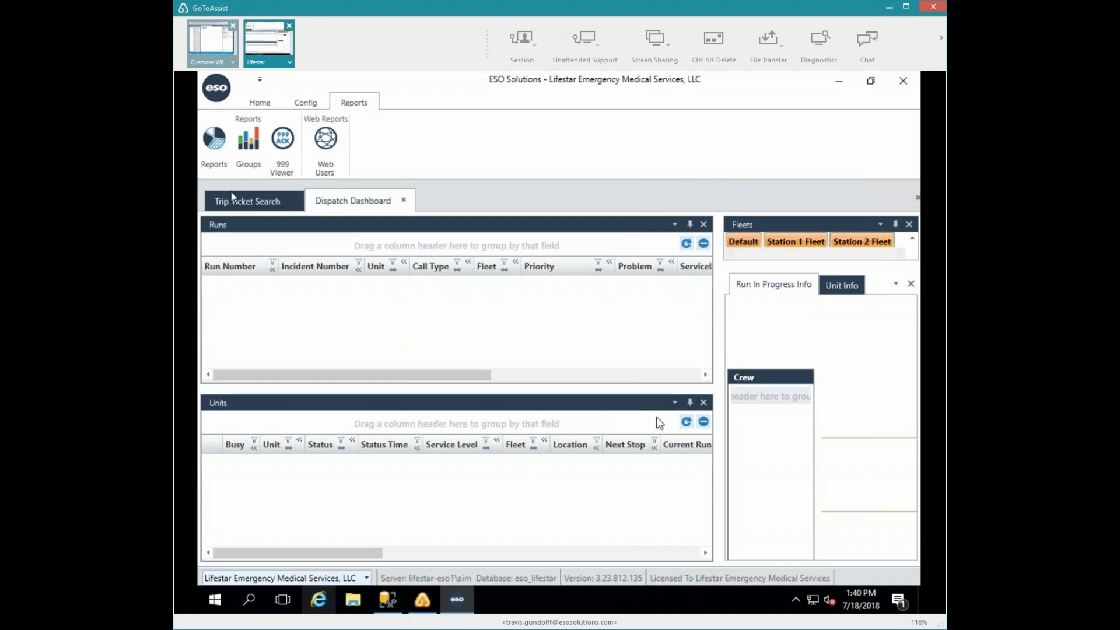
Step: Open the Fleets table from Table Maintenance
left_click(217, 89)
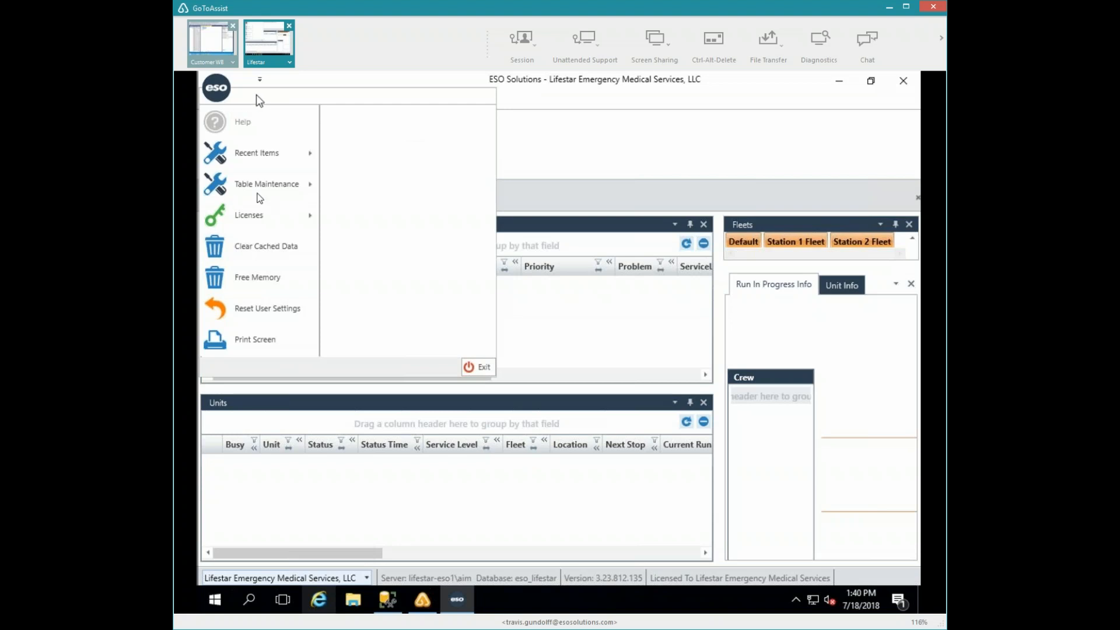
left_click(267, 185)
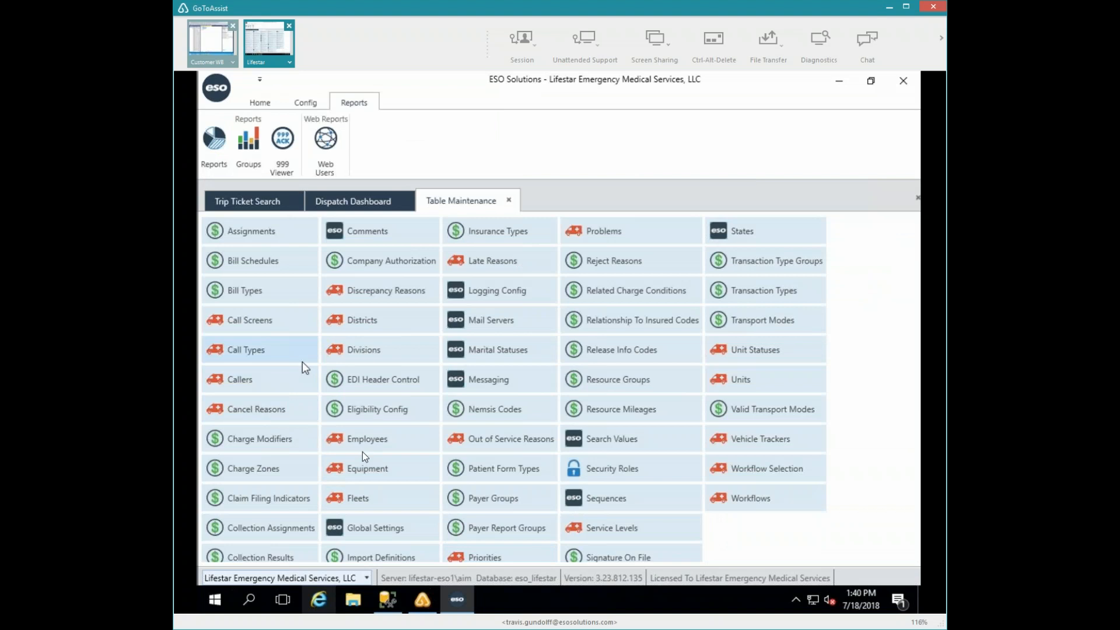
left_click(358, 499)
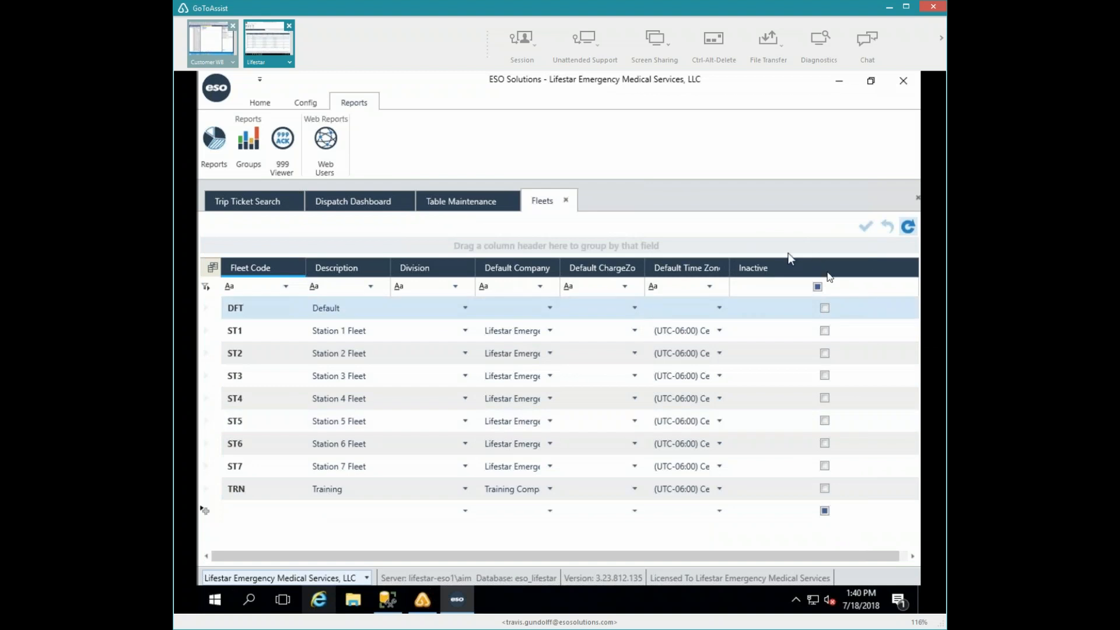
Step: Try marking the Default fleet as inactive, clear the mark again and close the Fleets table, discarding the pending edits
left_click(826, 308)
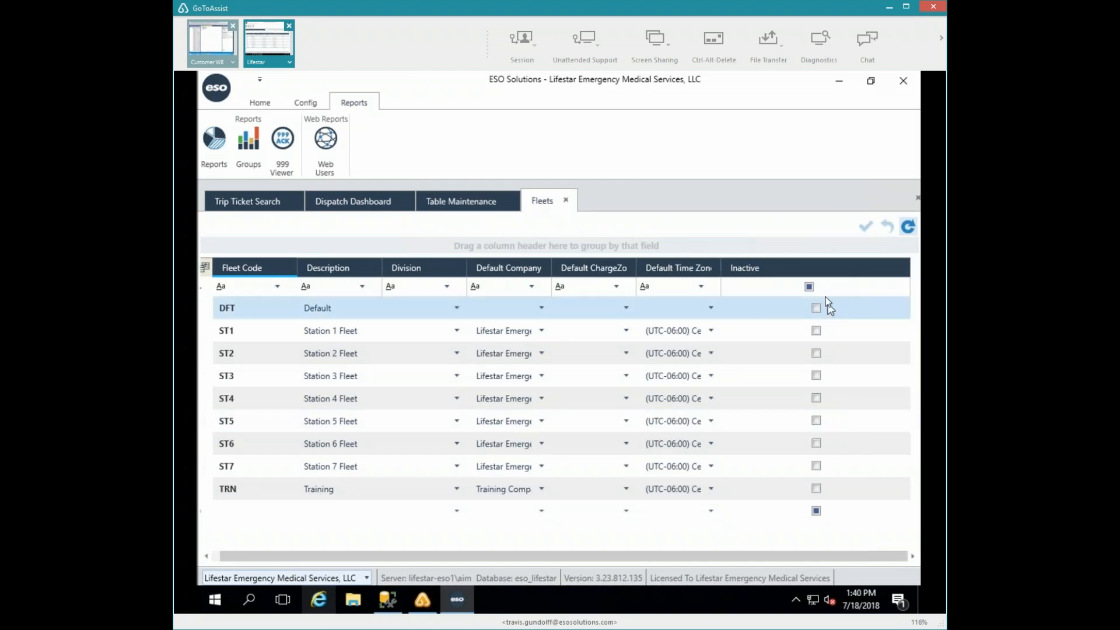
left_click(816, 308)
left_click(862, 229)
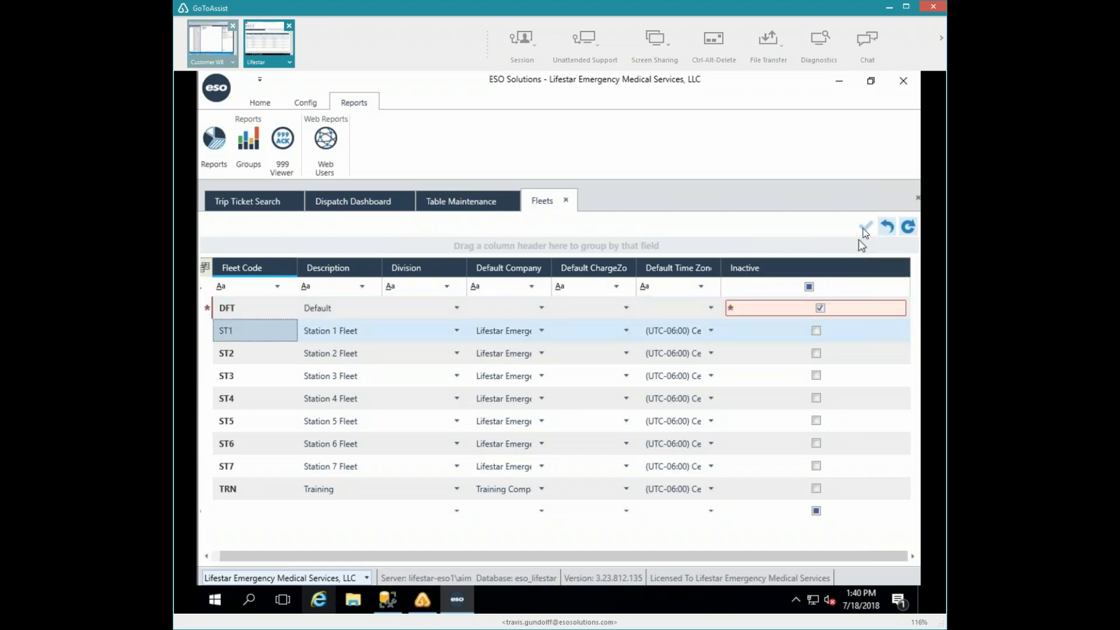
left_click(821, 308)
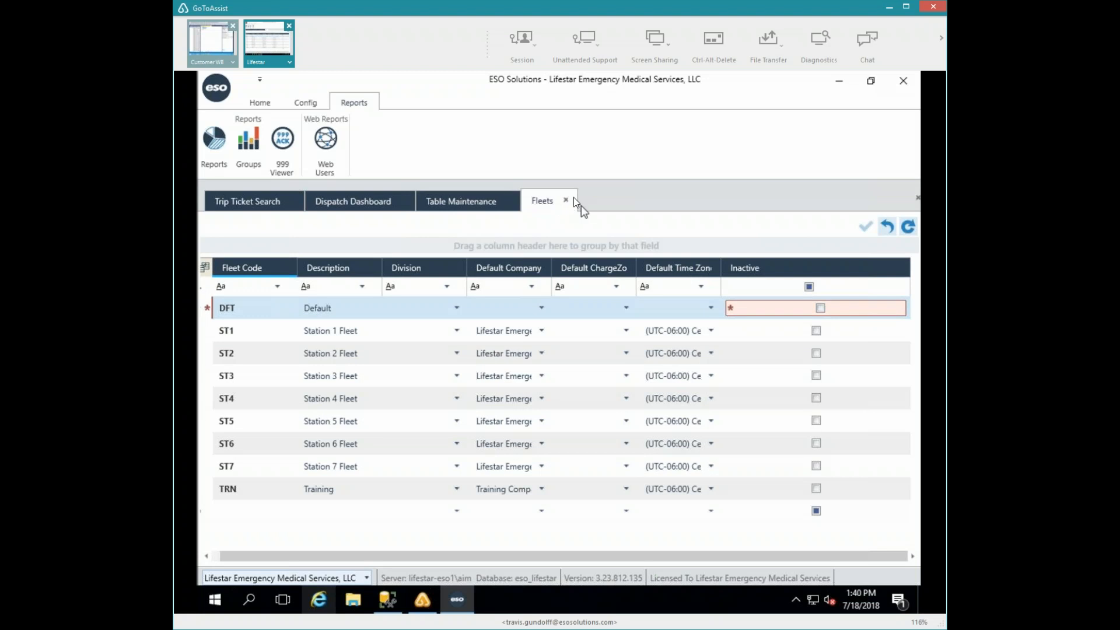
left_click(565, 200)
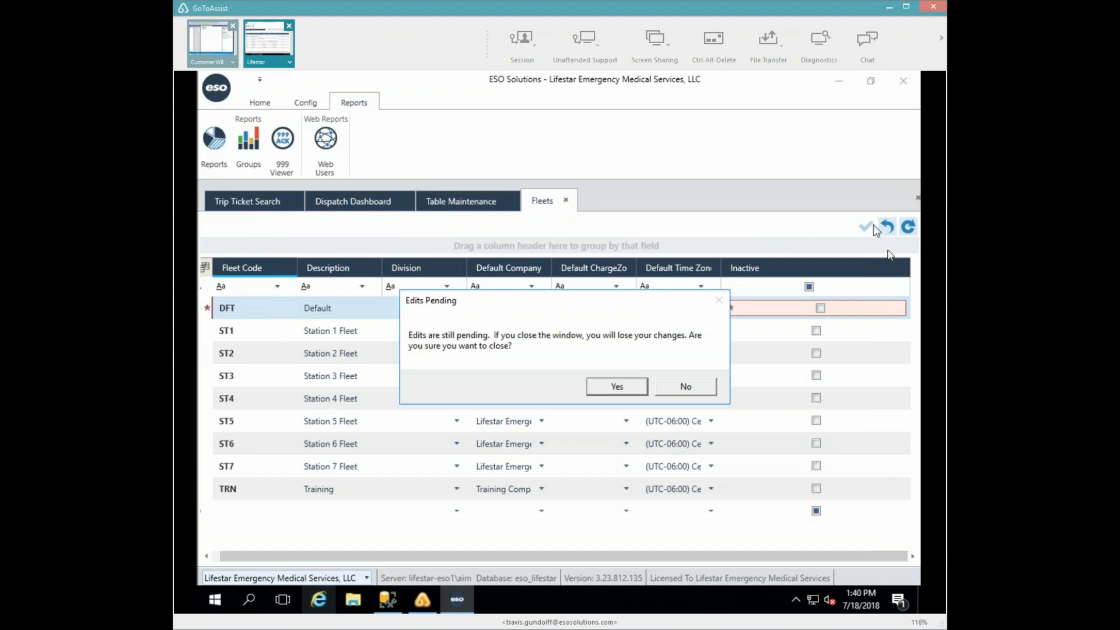
key("Return")
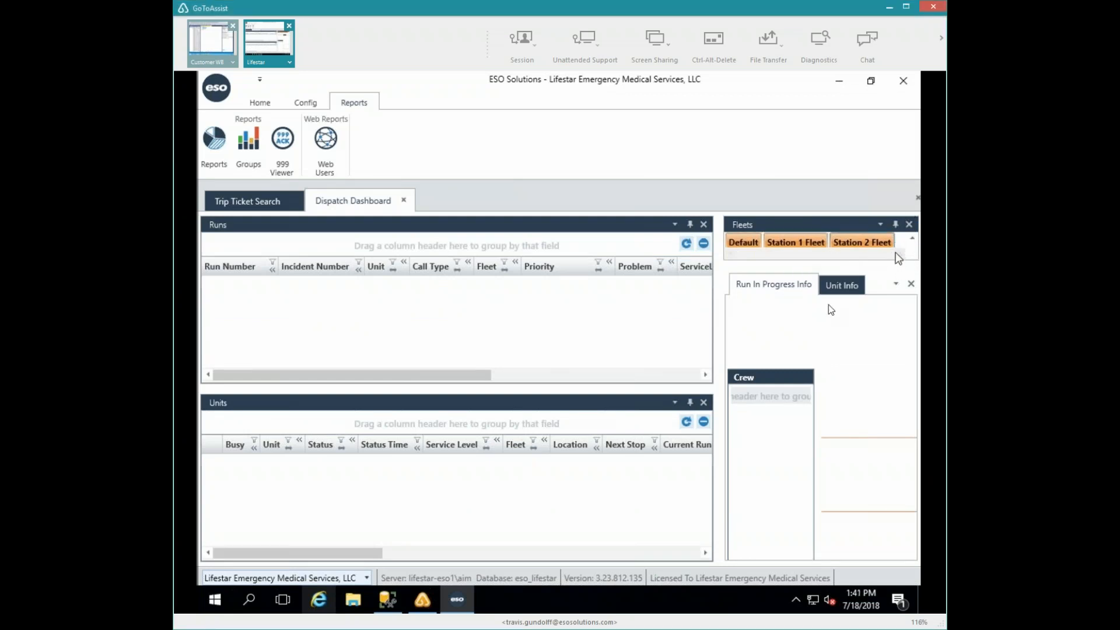
Step: Activate the Default fleet and the Station 1 through Station 7 fleets on the Dispatch Dashboard, leaving out Training
scroll(894, 243, "down", 1)
scroll(810, 250, "up", 1)
left_click(811, 245)
left_click(742, 243)
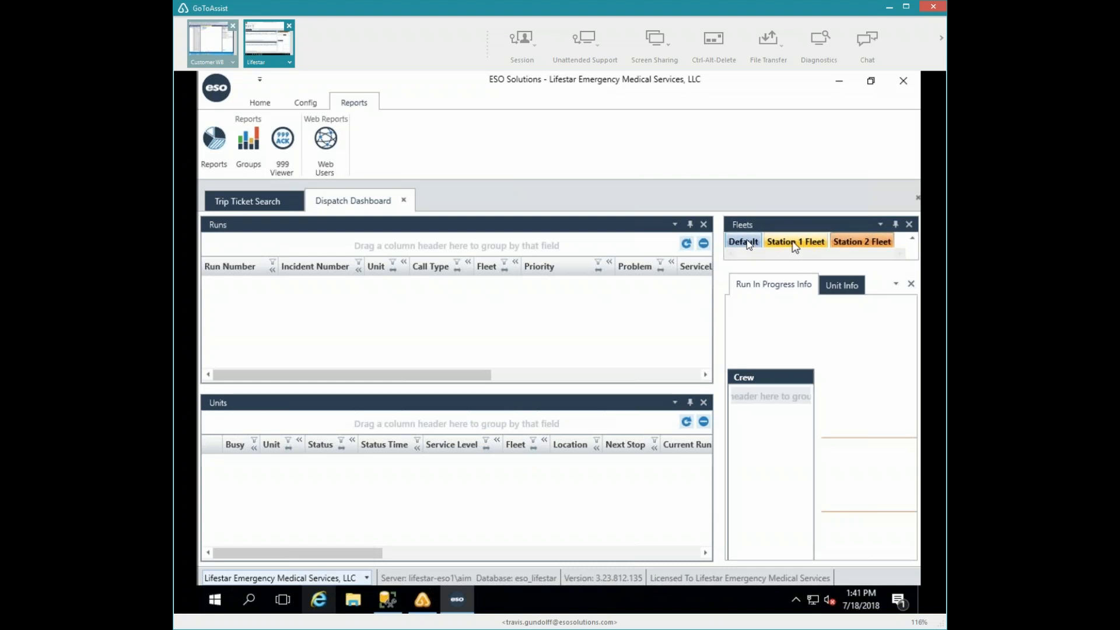
left_click(749, 243)
left_click(801, 243)
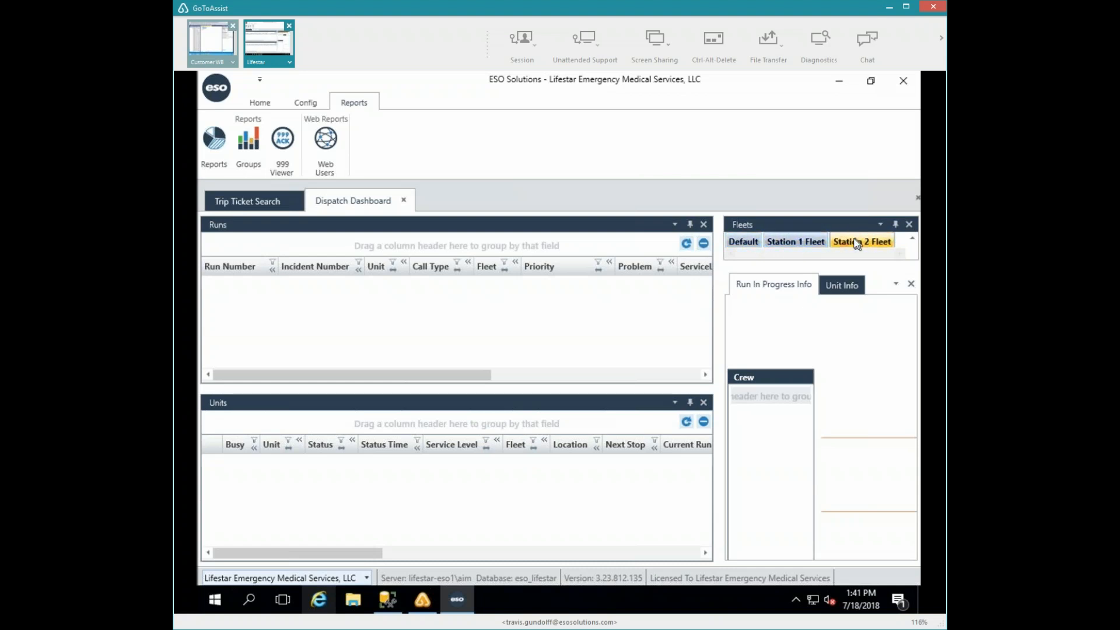
scroll(855, 240, "down", 1)
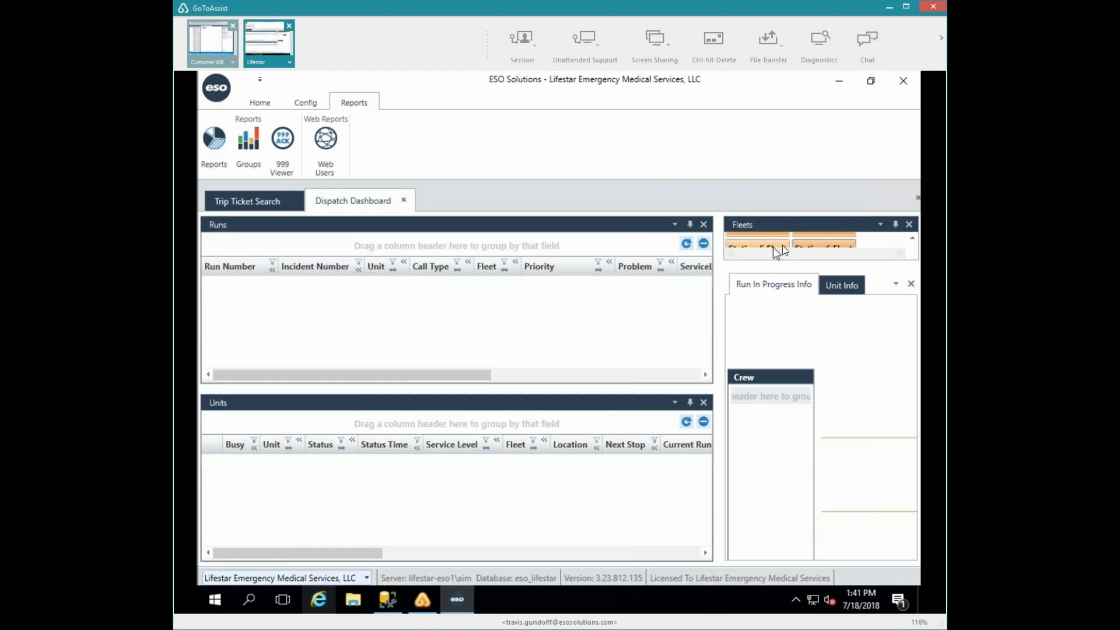
left_click(811, 246)
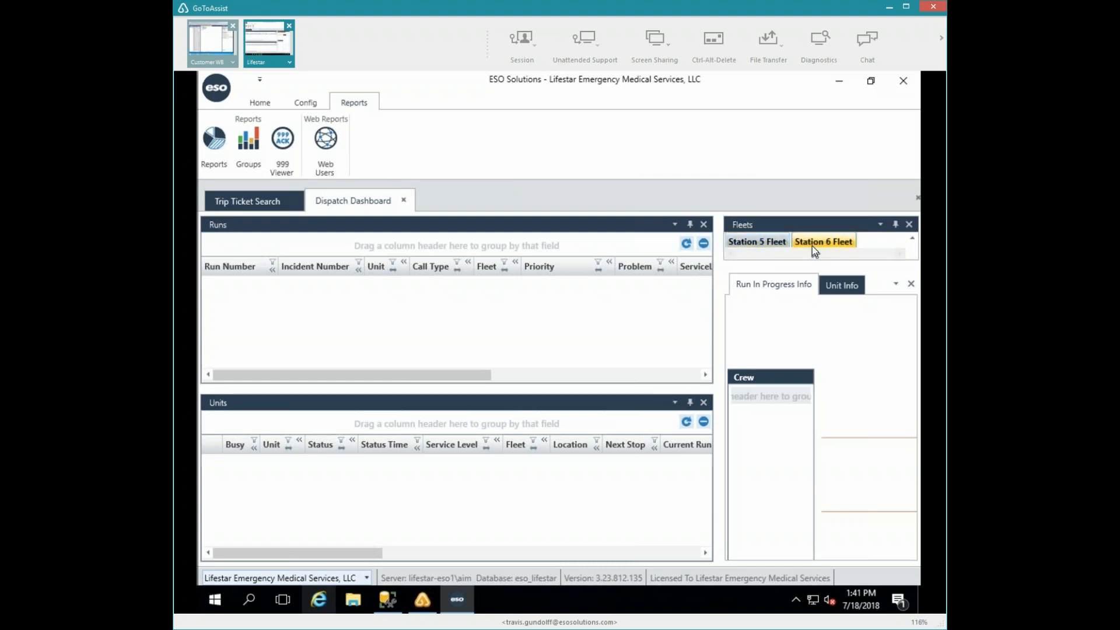
scroll(811, 246, "up", 2)
left_click(811, 243)
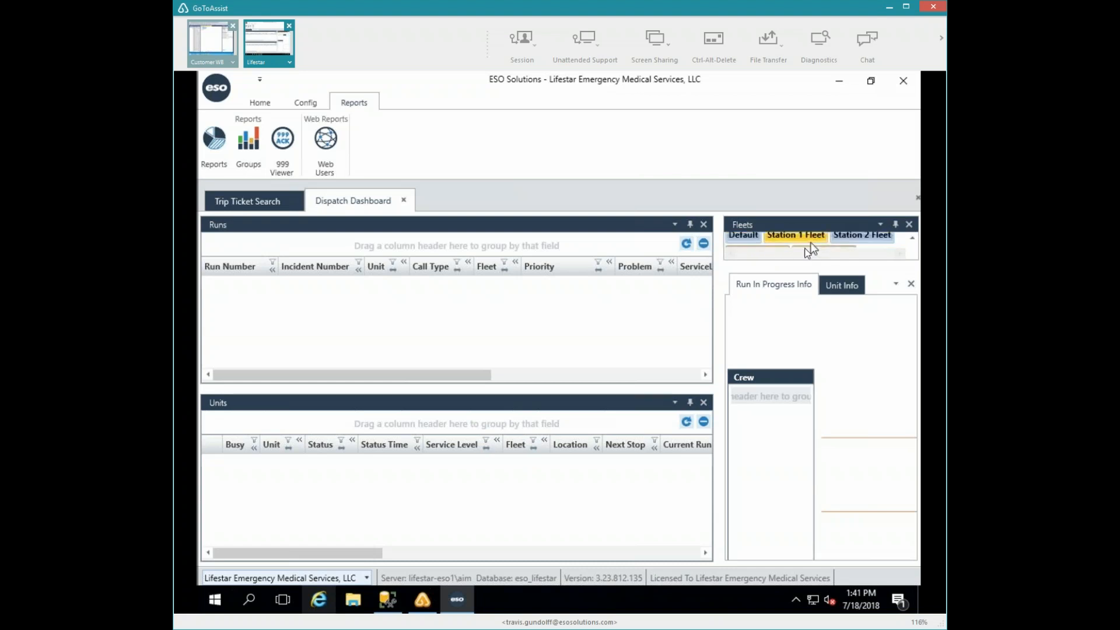
scroll(765, 246, "down", 1)
left_click(762, 245)
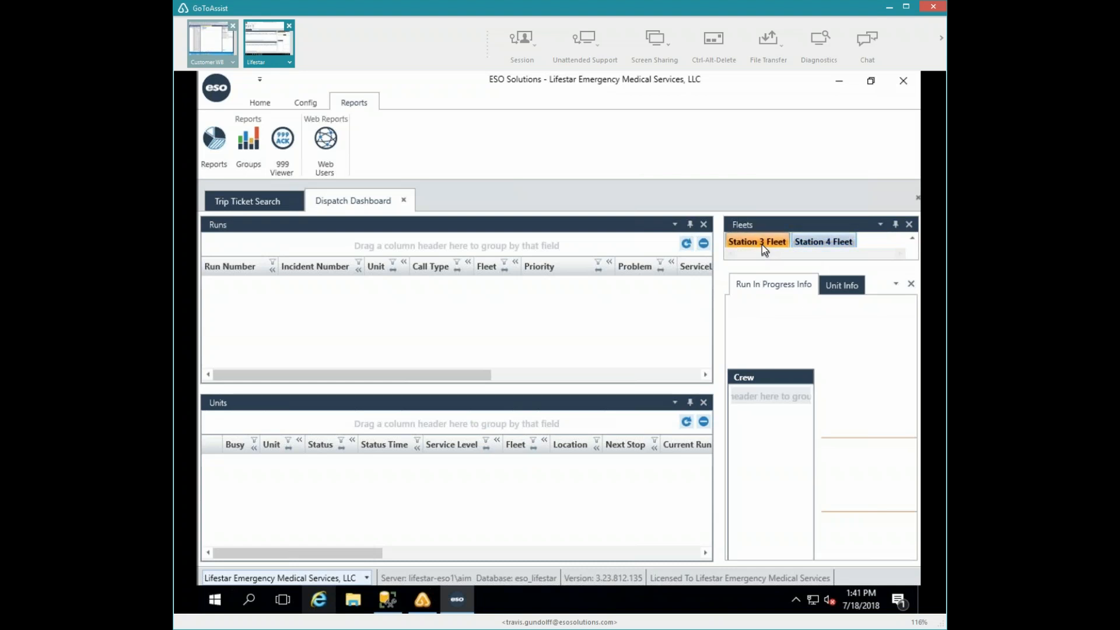
scroll(762, 244, "down", 2)
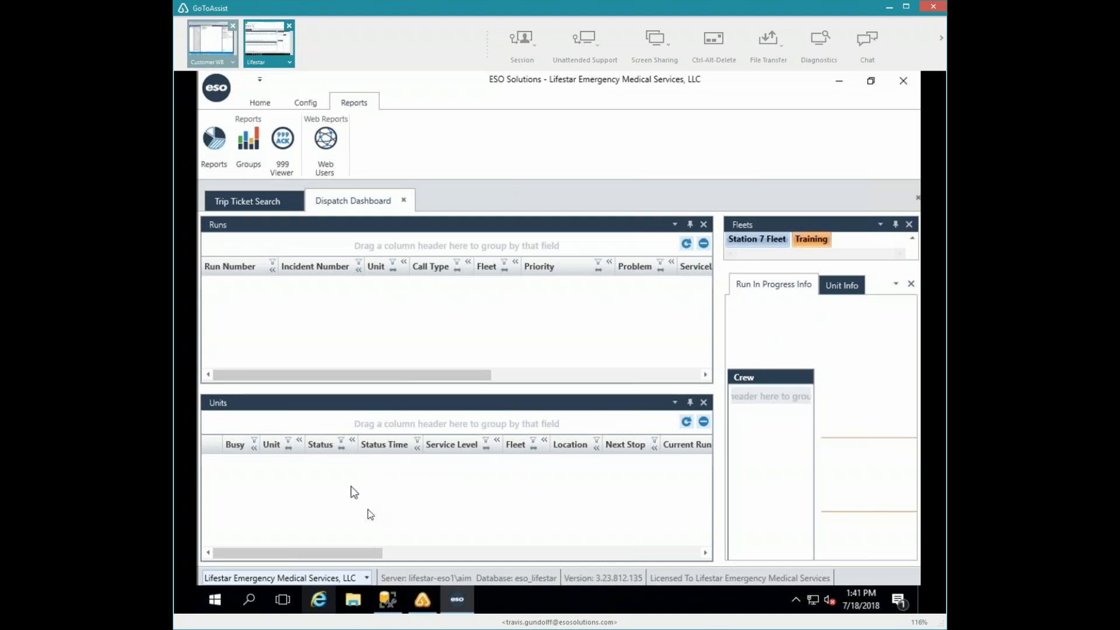
Step: View the Unit Info pane of the dashboard and return to Run In Progress Info
left_click(834, 286)
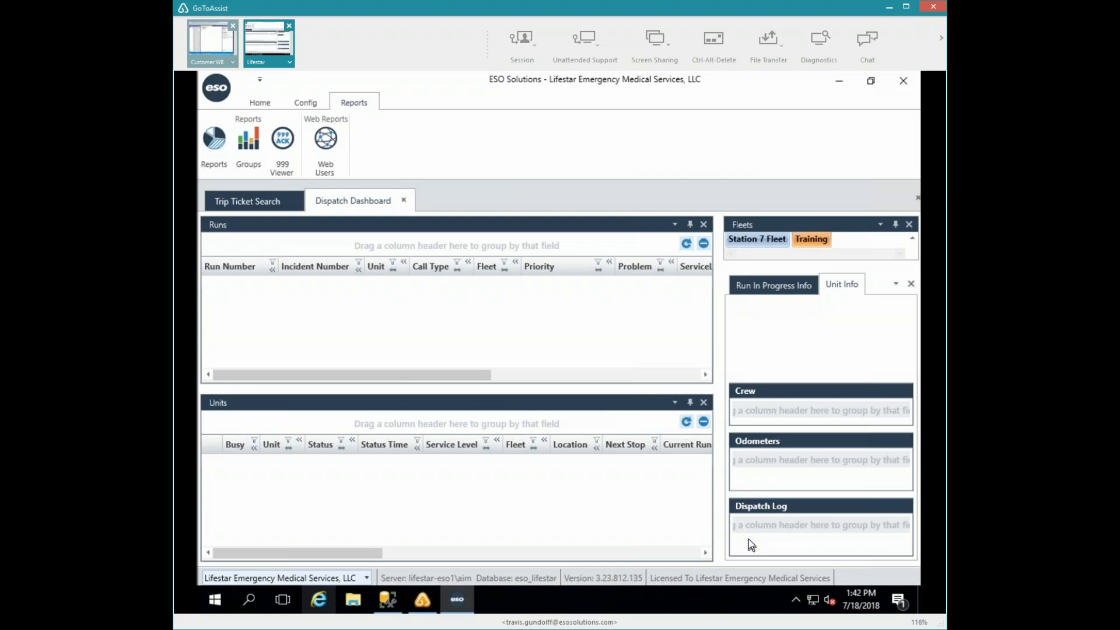
left_click(755, 285)
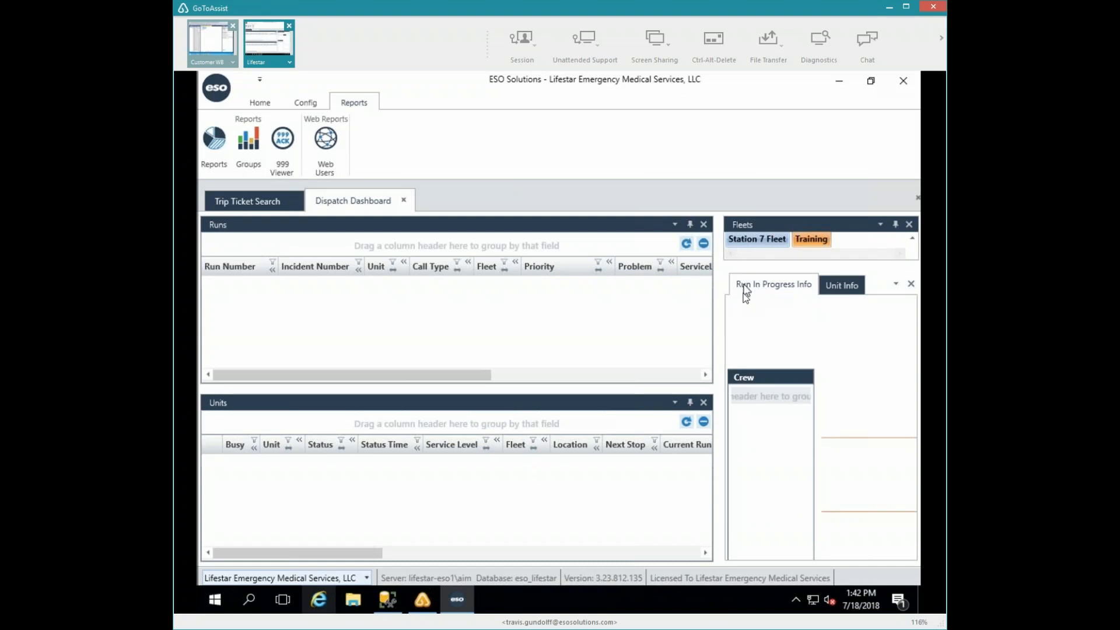
Step: Open a Non Emergency call entry form and bring it to the front of the dashboard's info pane
left_click(258, 105)
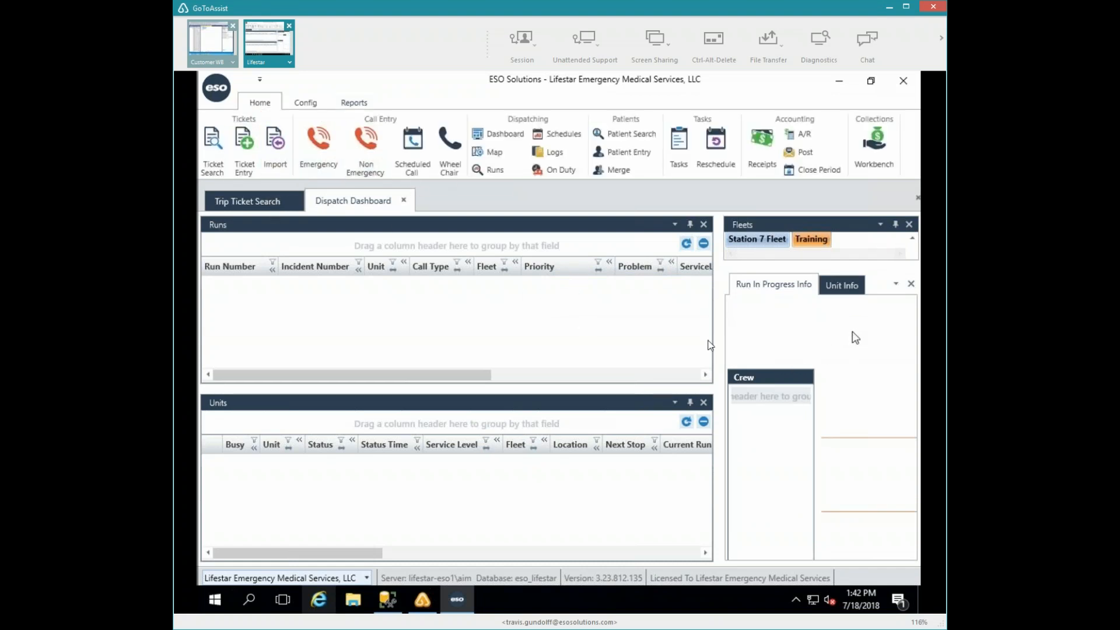
left_click(367, 142)
left_click(896, 285)
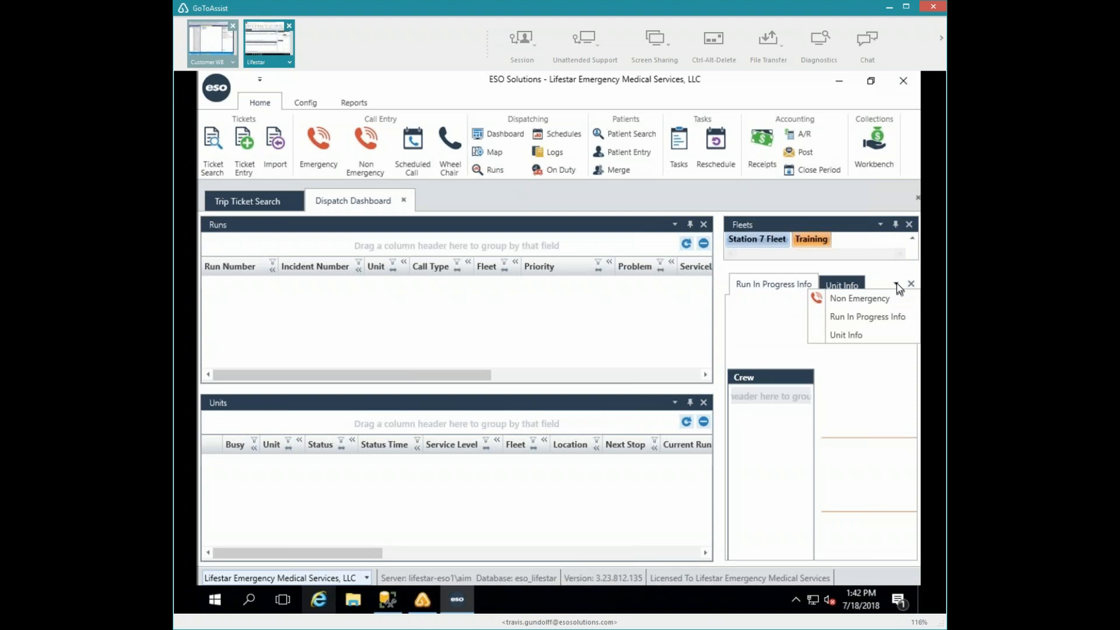
left_click(868, 298)
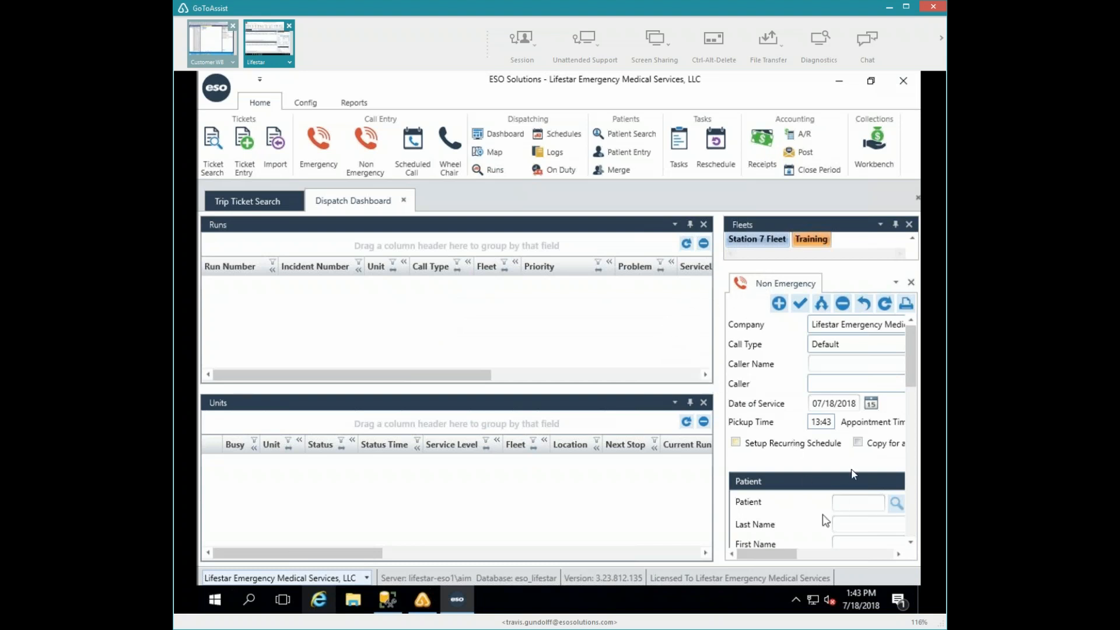
Step: Undock the Non Emergency call form from the dashboard into a floating window
left_click(812, 554)
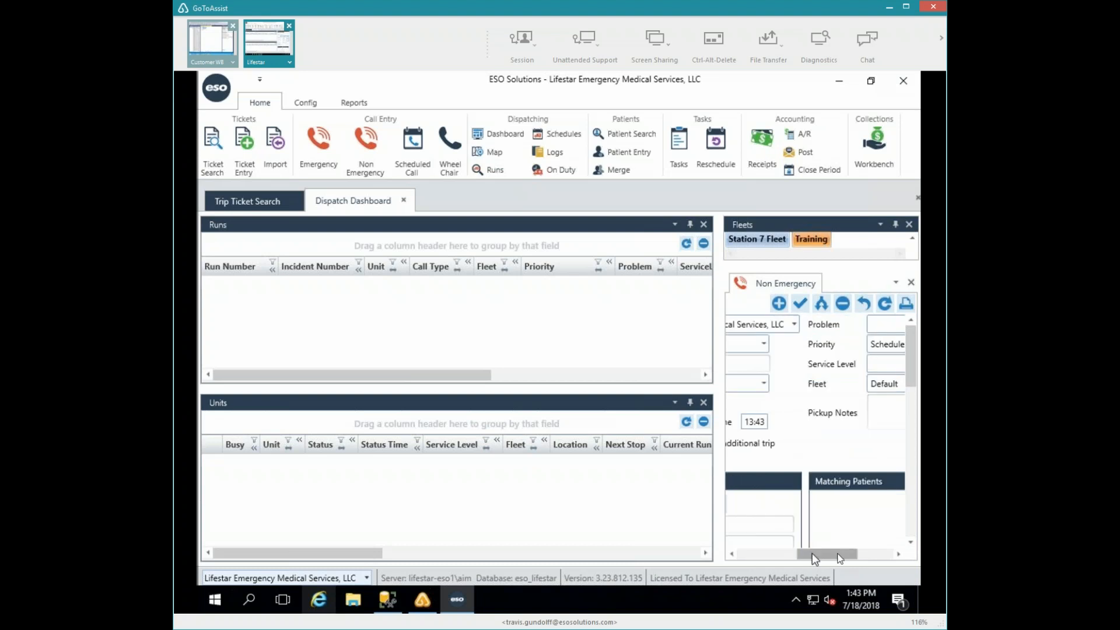
left_click(872, 553)
left_click(793, 558)
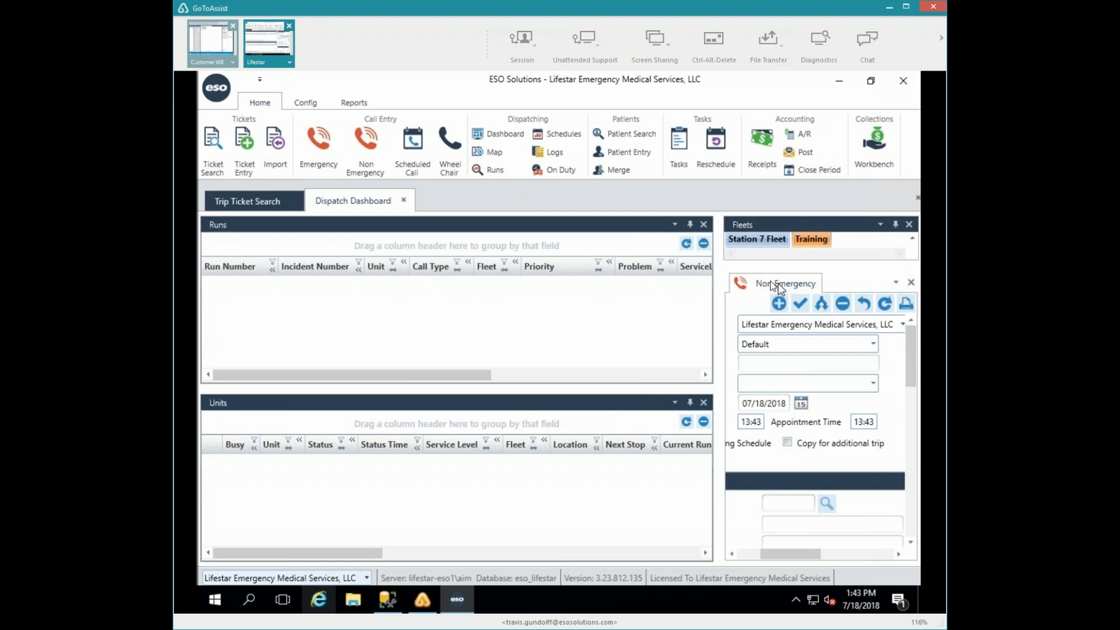
left_click_drag(751, 271, 542, 96)
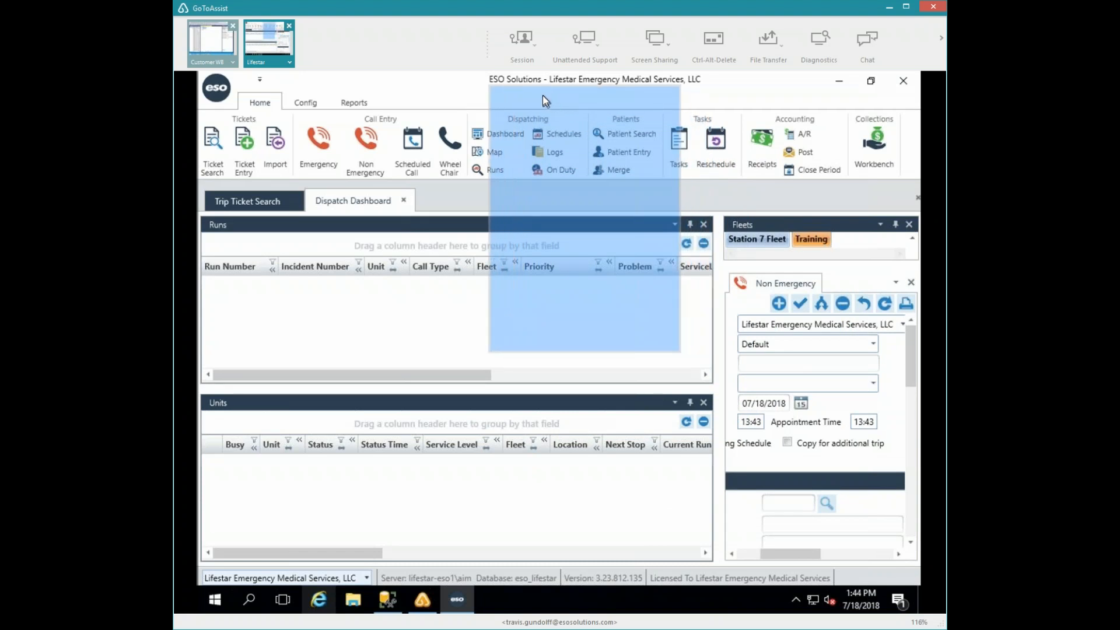
left_click_drag(541, 96, 541, 96)
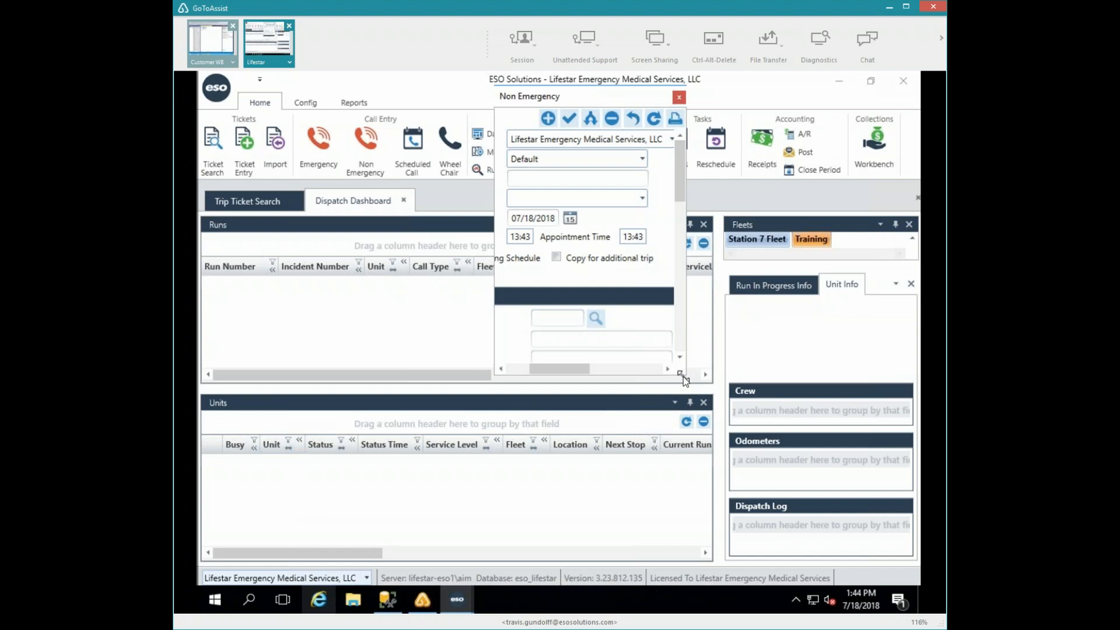
Step: Enlarge the floating Non Emergency form to show both field columns and move it over the Runs and Units panes, clear of Unit Info
left_click_drag(683, 376, 862, 517)
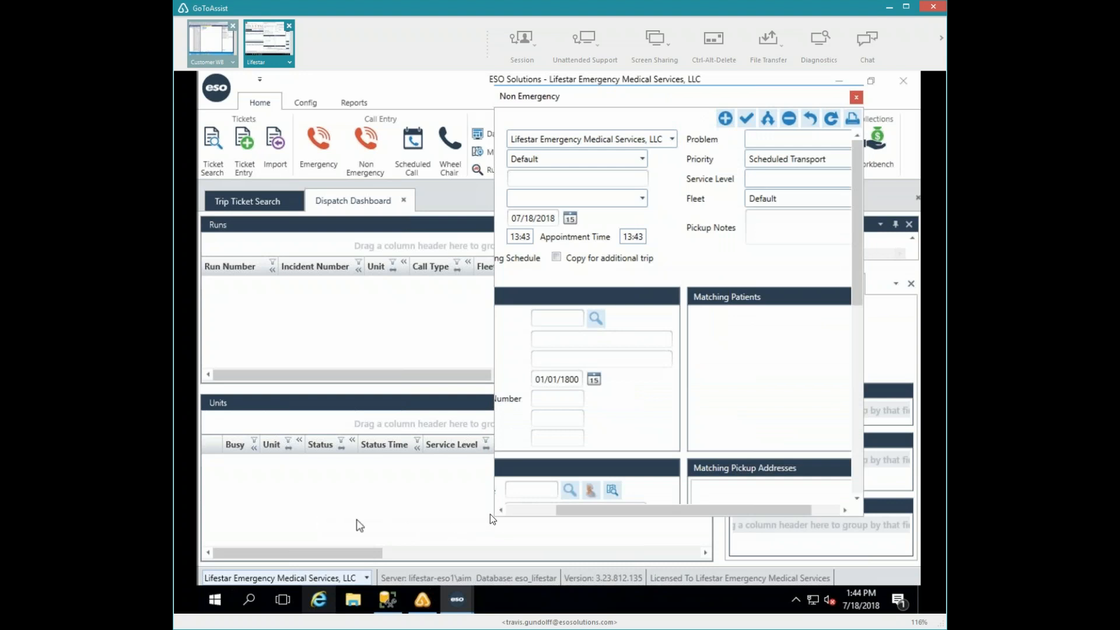
left_click_drag(493, 512, 332, 513)
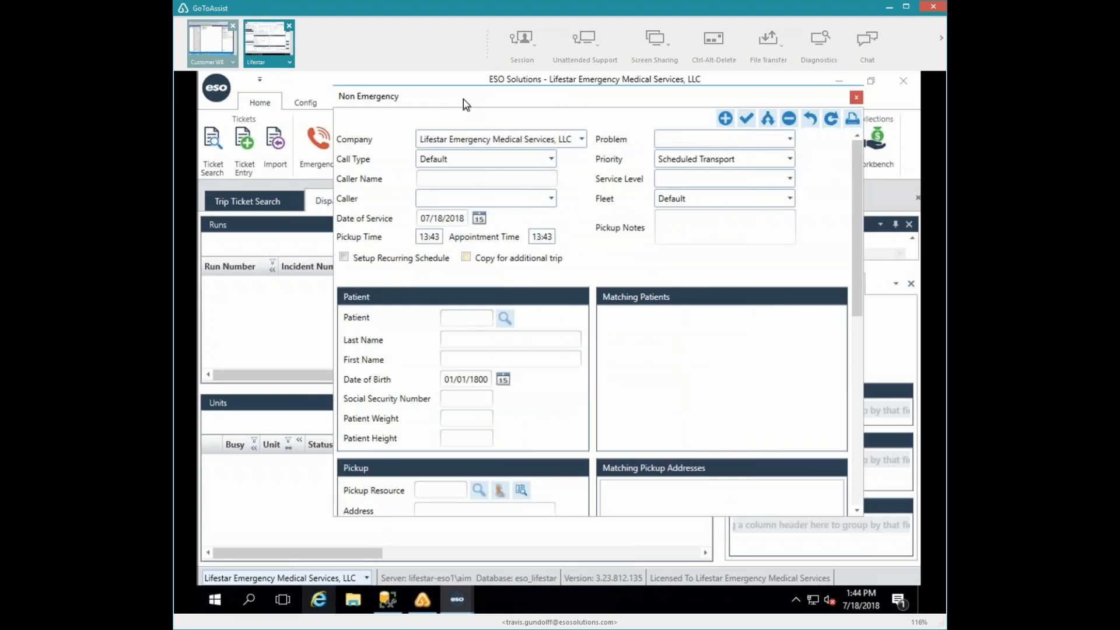
left_click_drag(467, 102, 884, 132)
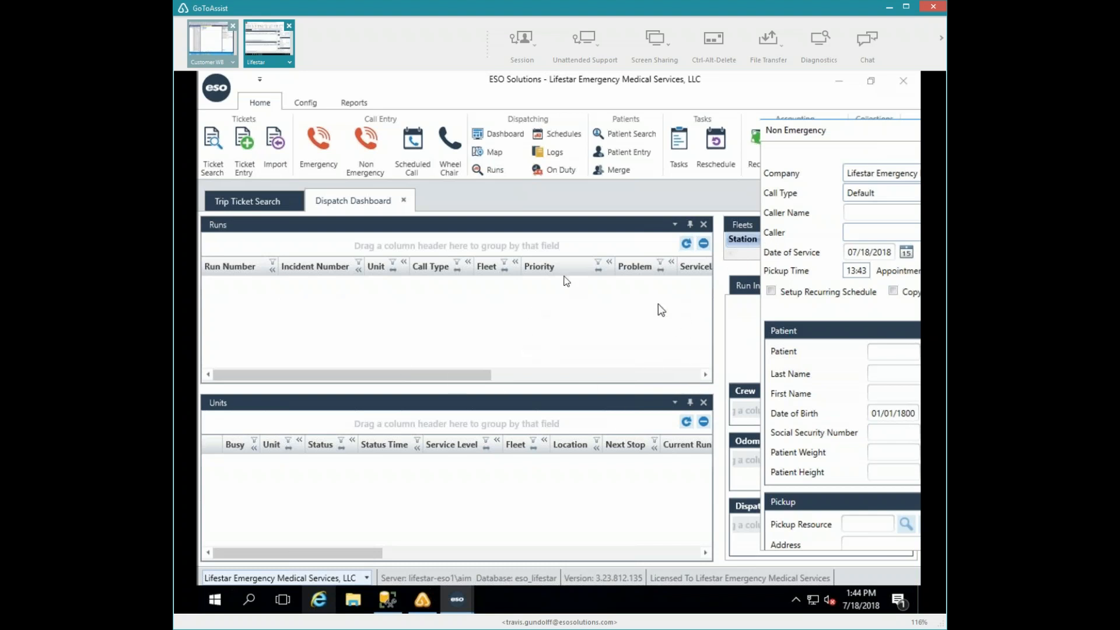
left_click_drag(849, 132, 228, 121)
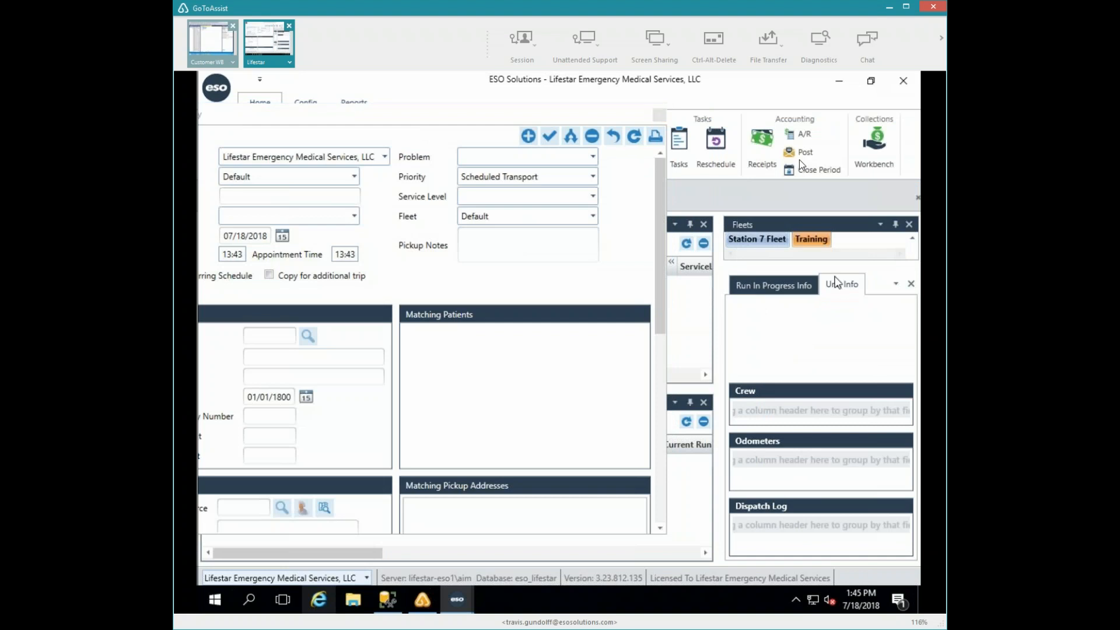
Step: Undock Unit Info from the dashboard and dock it on the right side of the floating Non Emergency form
left_click_drag(793, 143, 790, 135)
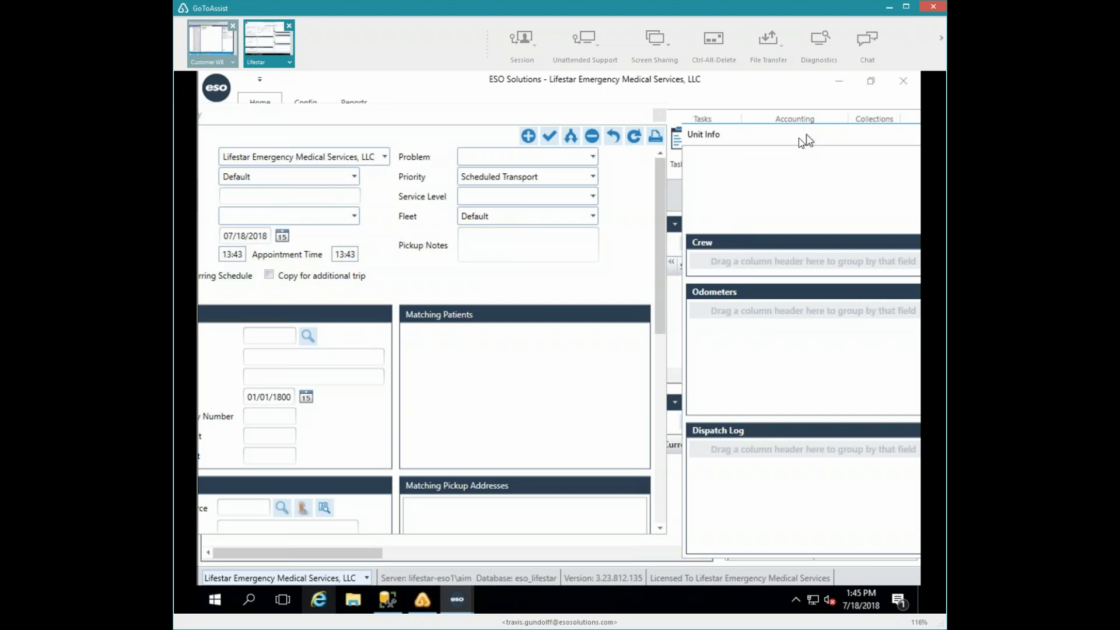
left_click_drag(799, 137, 561, 127)
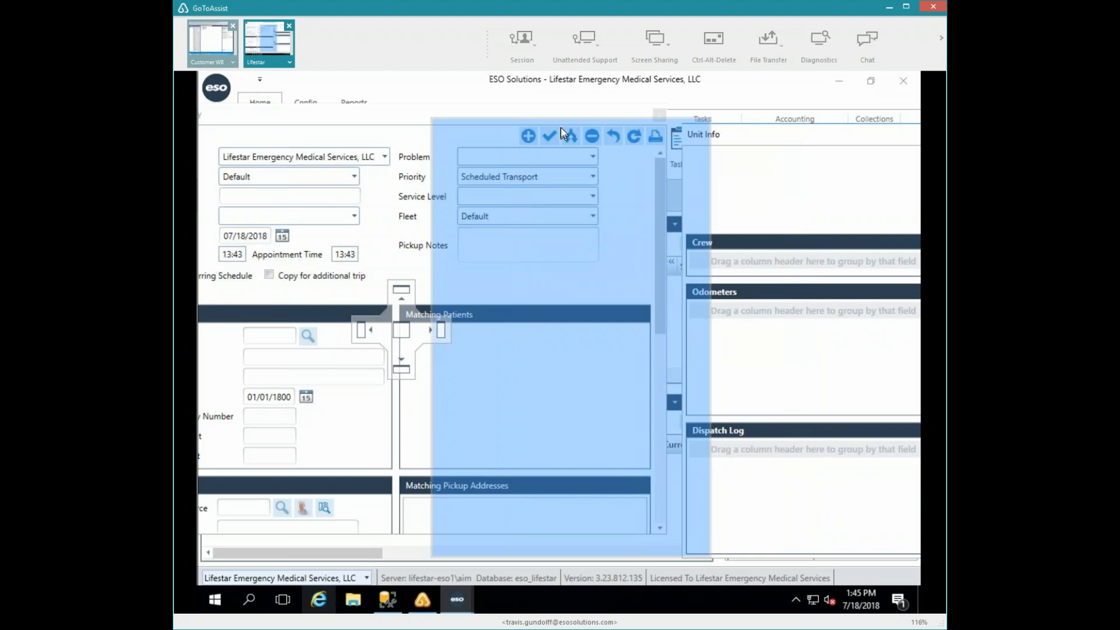
left_click_drag(562, 158, 405, 298)
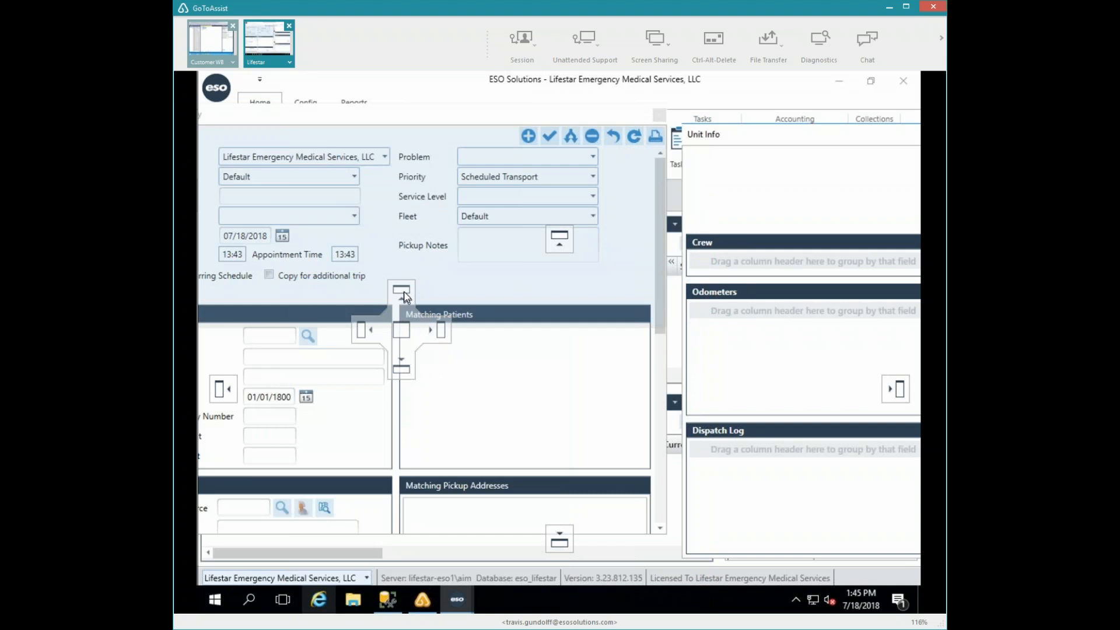
left_click_drag(405, 296, 441, 330)
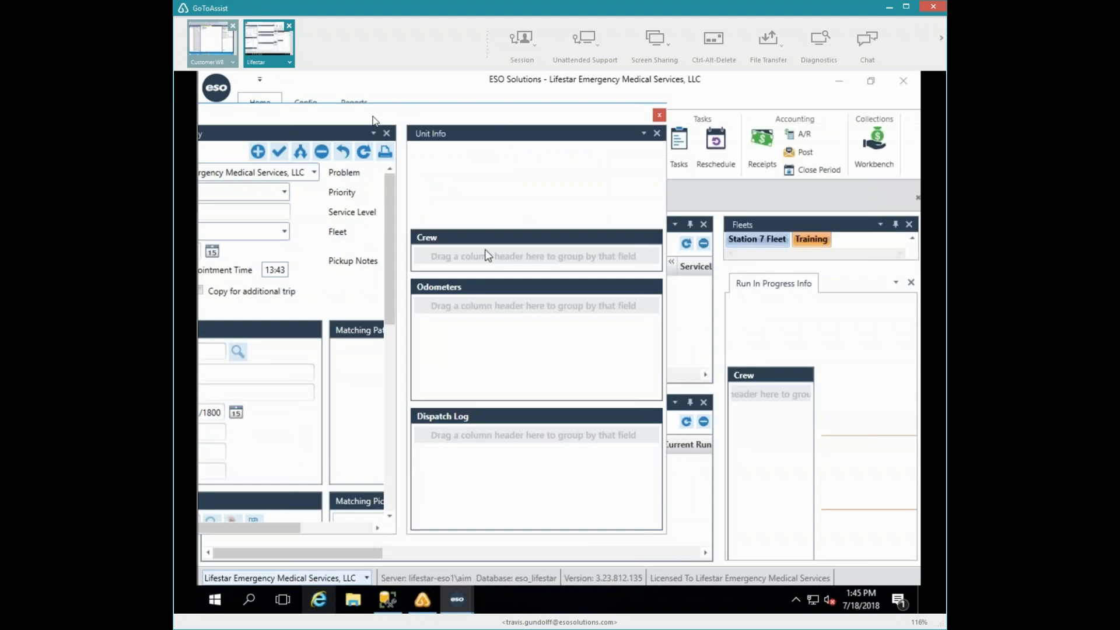
Step: Uncover the Run In Progress Info pane and dock it as a tab with Unit Info in the floating window
left_click_drag(422, 112, 457, 104)
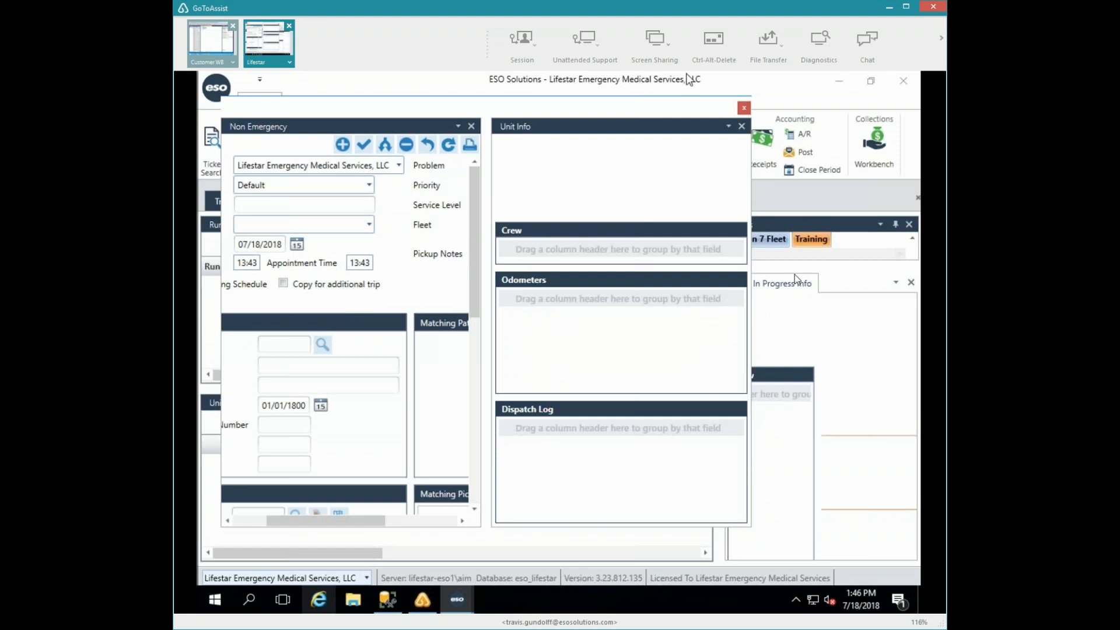
left_click_drag(790, 286, 622, 327)
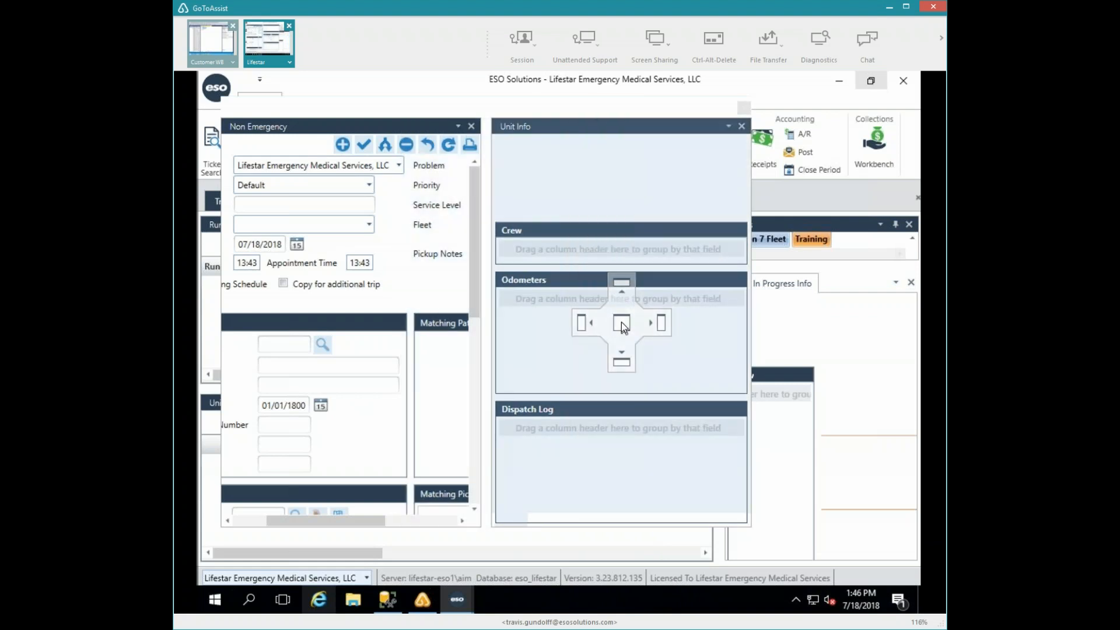
left_click_drag(621, 322, 621, 322)
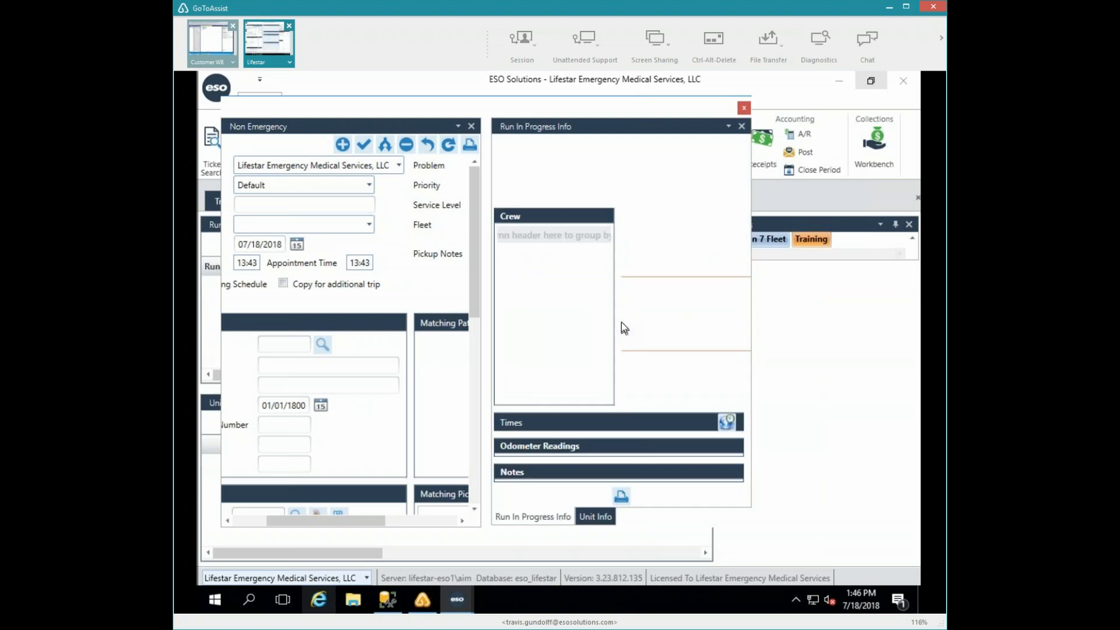
Step: View the Non Emergency form's first field column and switch between Run In Progress Info and Unit Info
left_click(606, 517)
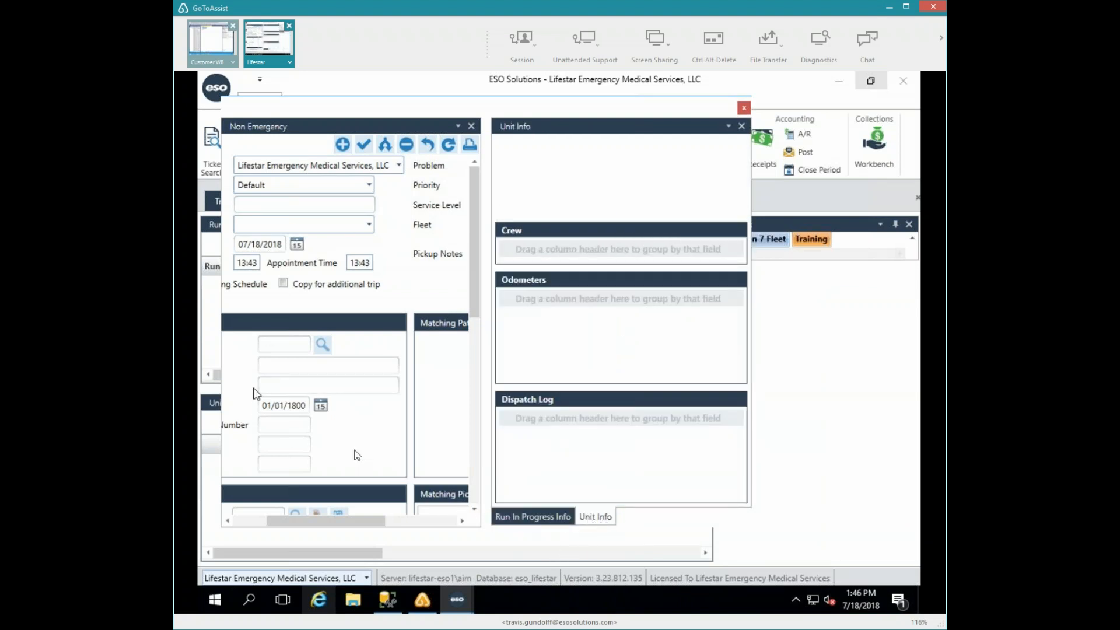
left_click(254, 520)
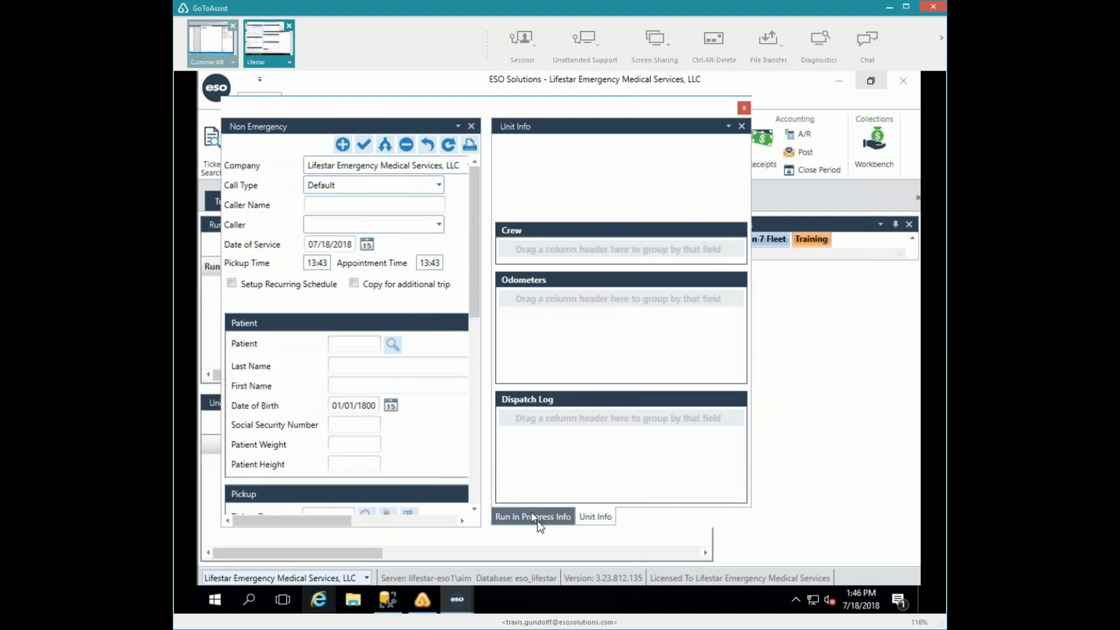
left_click(536, 518)
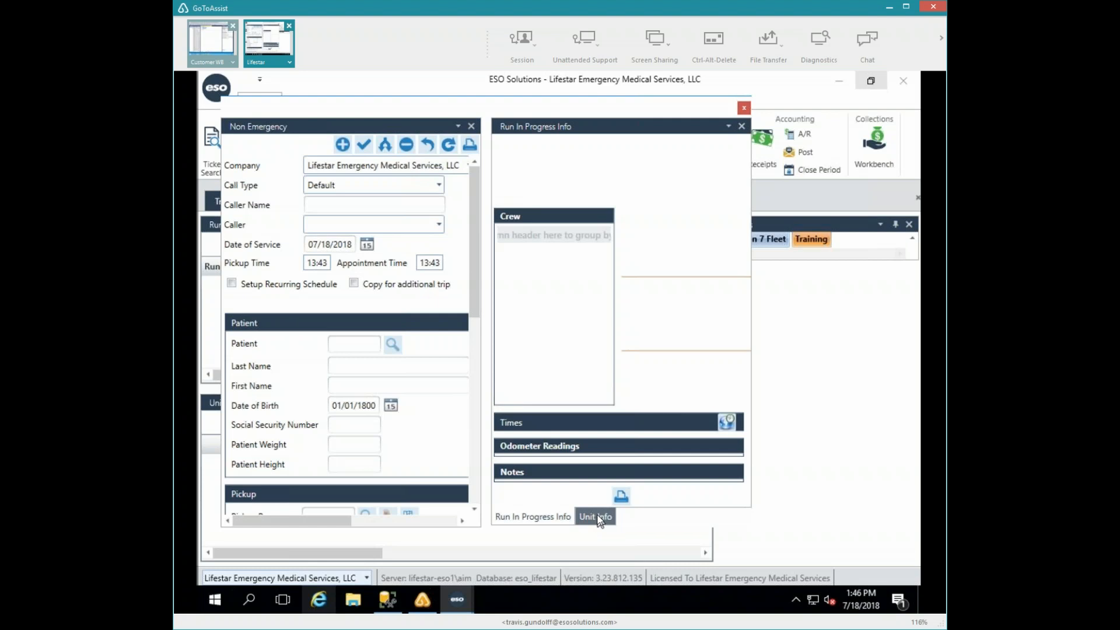
left_click(598, 516)
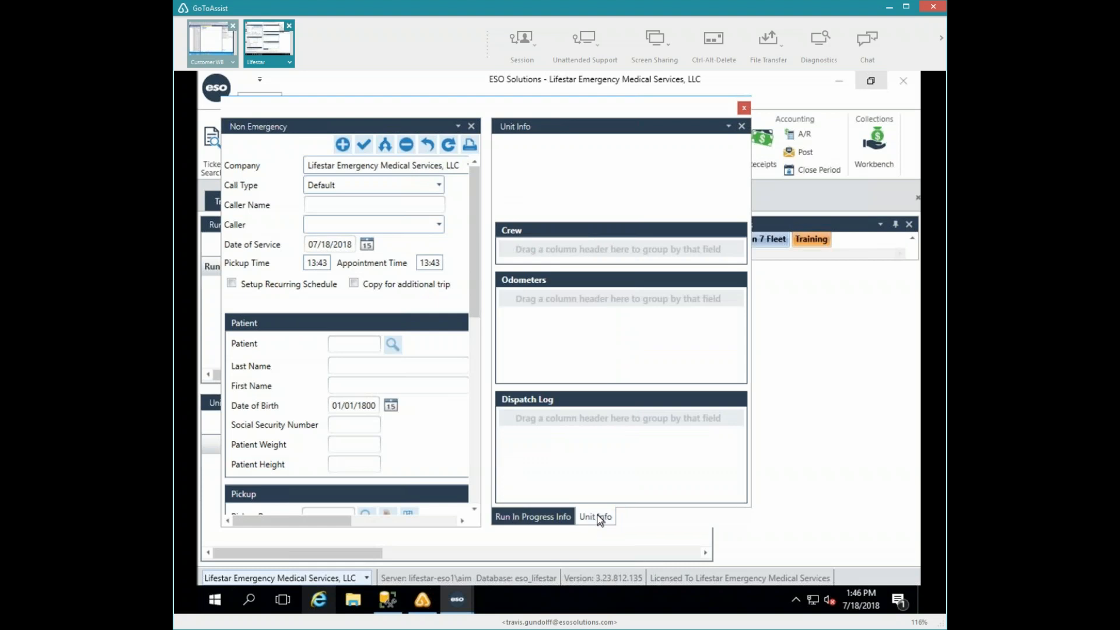
Step: Dock the Fleets pane above Unit Info in the floating window and shorten it to fit its fleet buttons
left_click(810, 223)
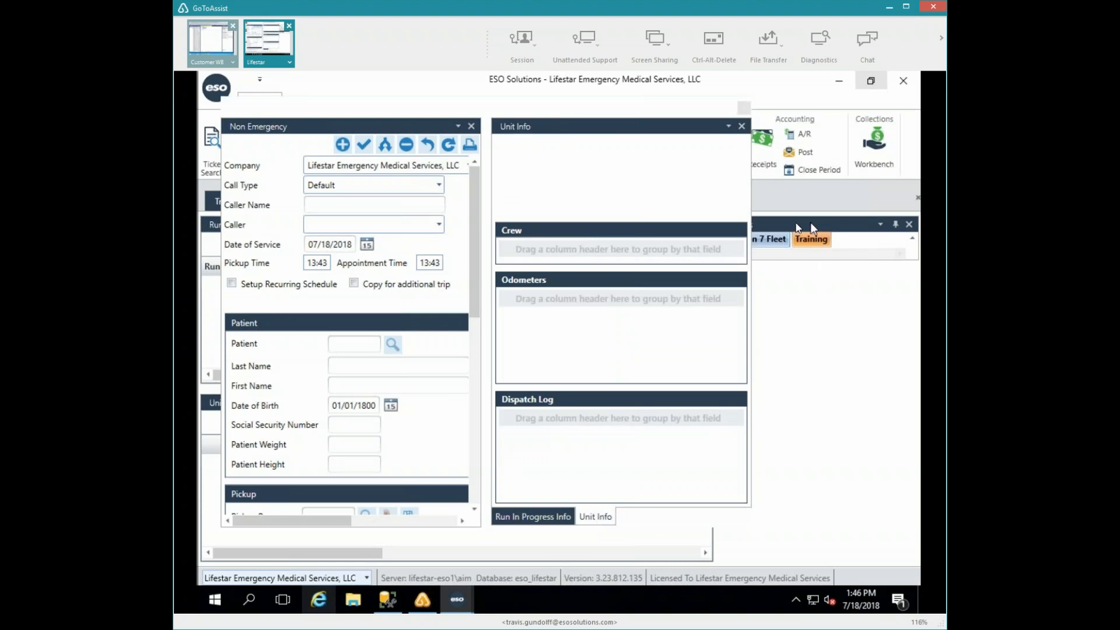
left_click_drag(796, 222, 622, 268)
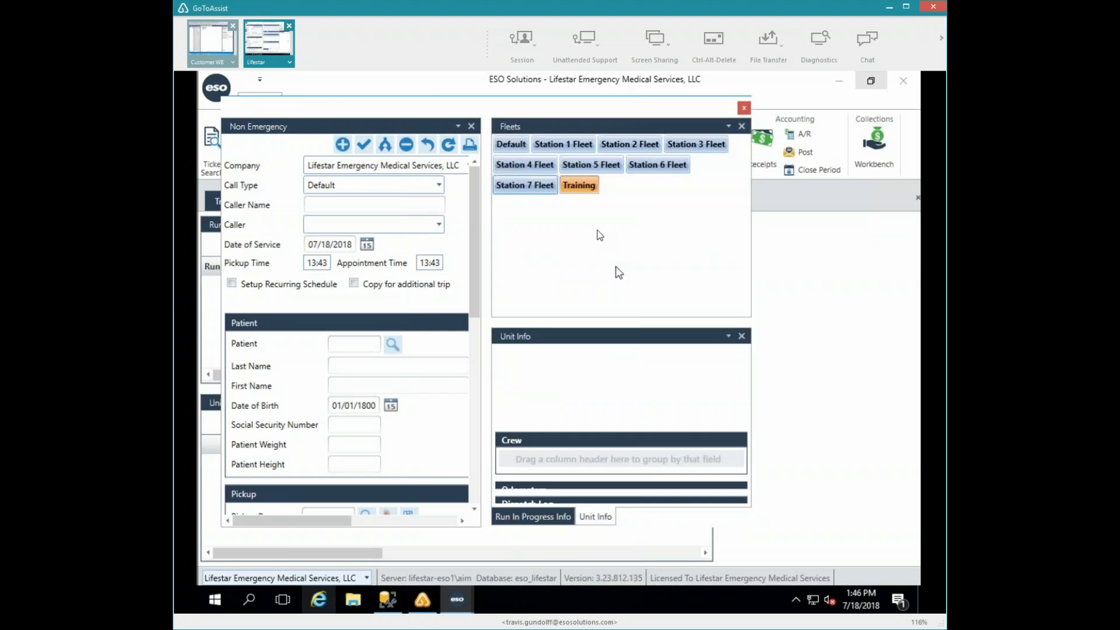
left_click_drag(574, 322, 577, 193)
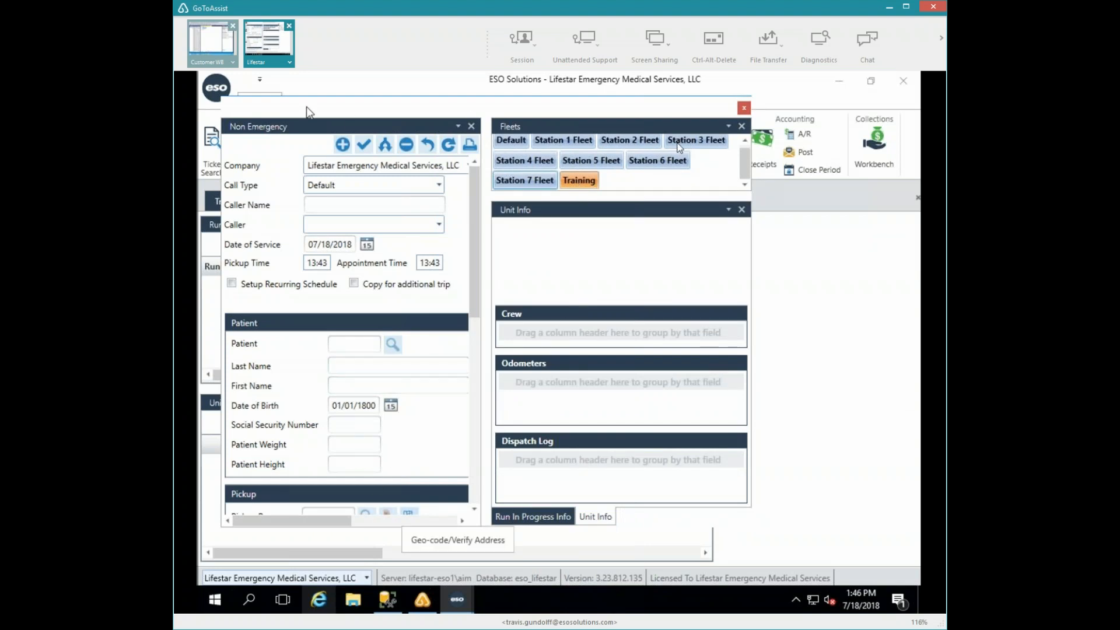
Step: Move the floating window off the Runs and Units panes, beyond the dashboard's right edge, and widen both panes
left_click_drag(345, 109, 849, 151)
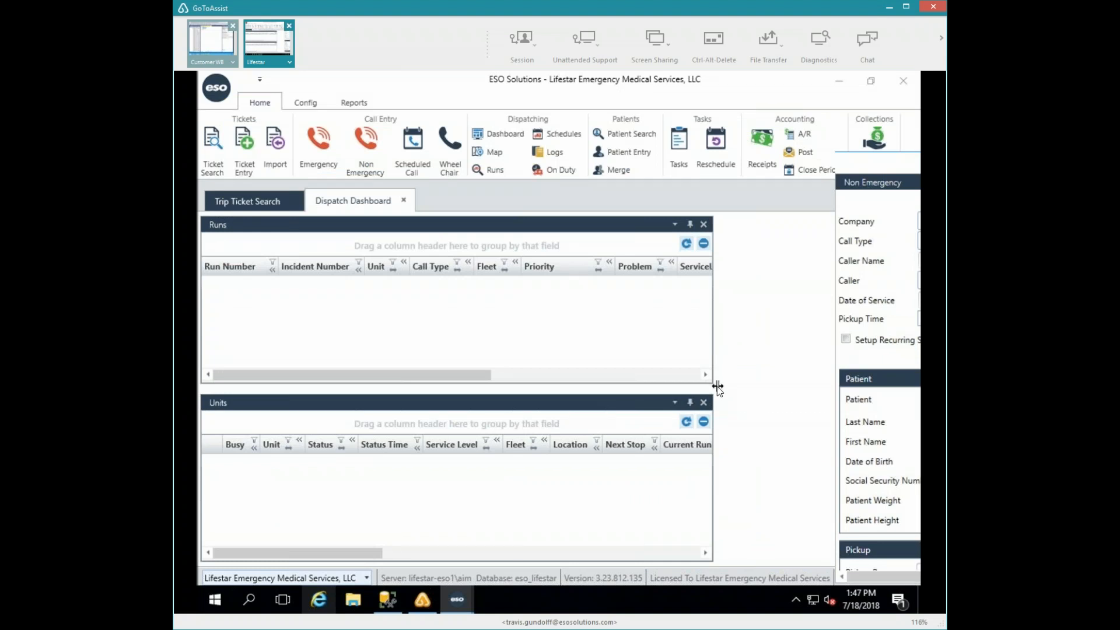
left_click_drag(717, 386, 811, 375)
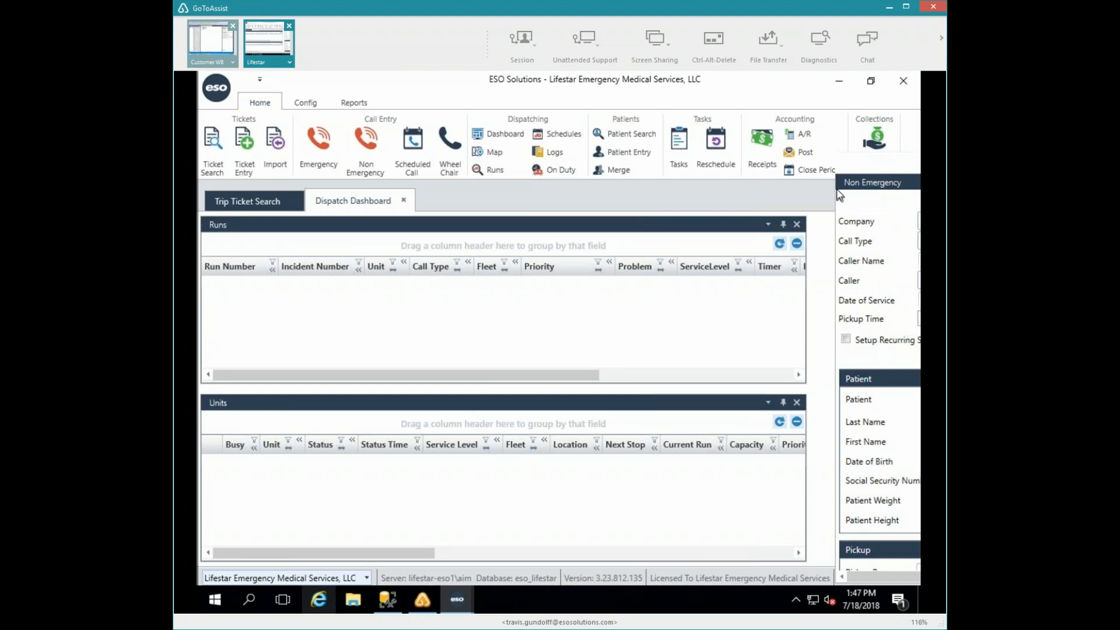
Step: Restart ESO Billing and Dispatch and reopen the Dispatch Dashboard in a maximized window
left_click(904, 82)
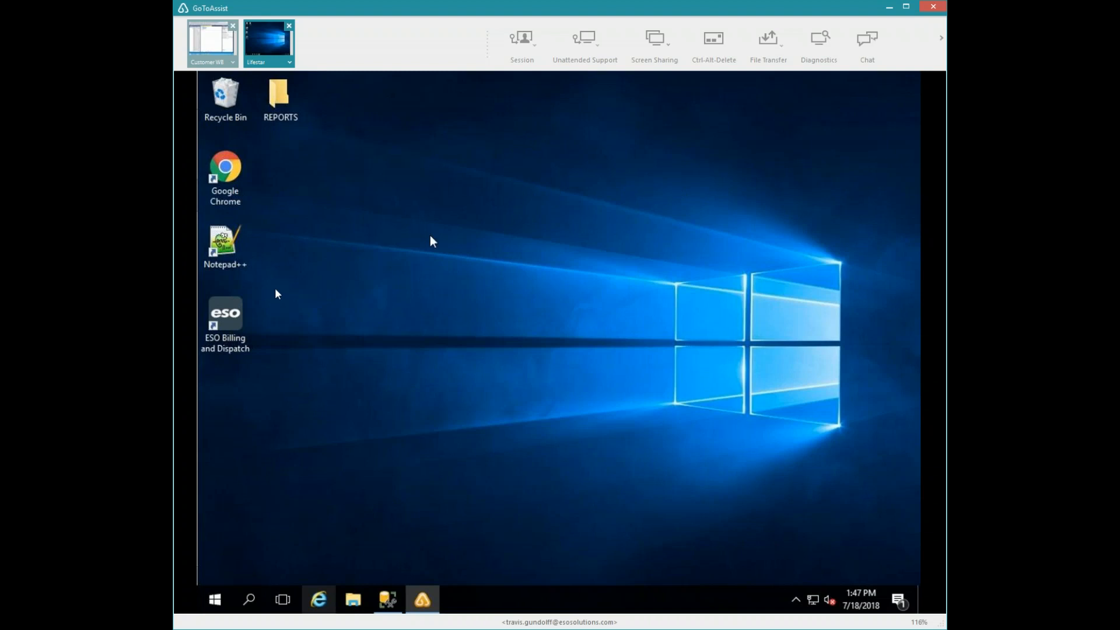
double_click(233, 315)
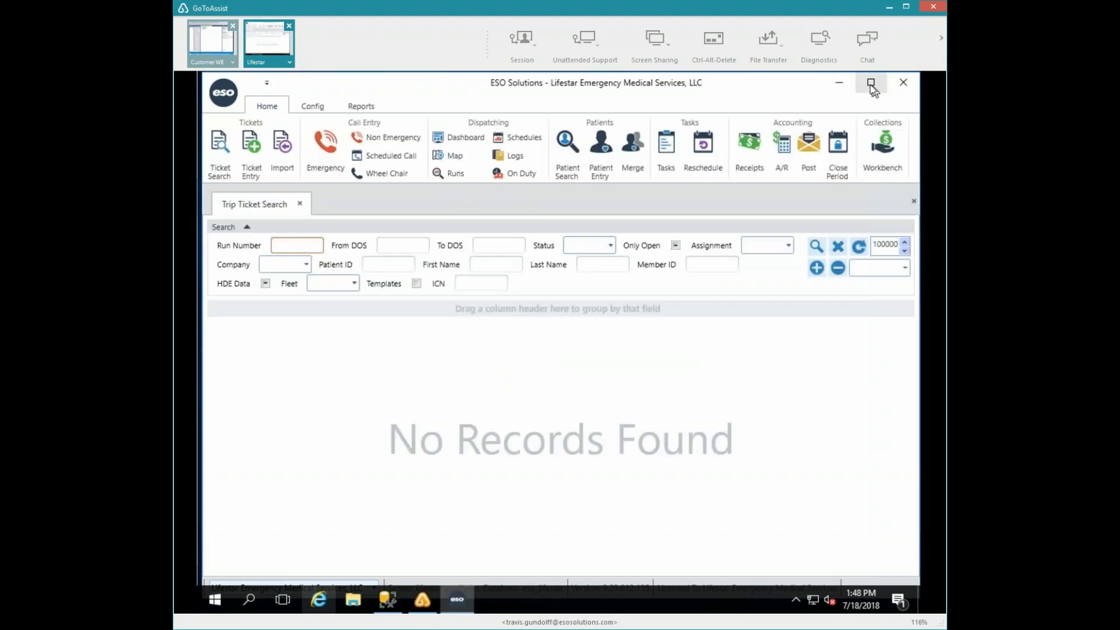
left_click(871, 84)
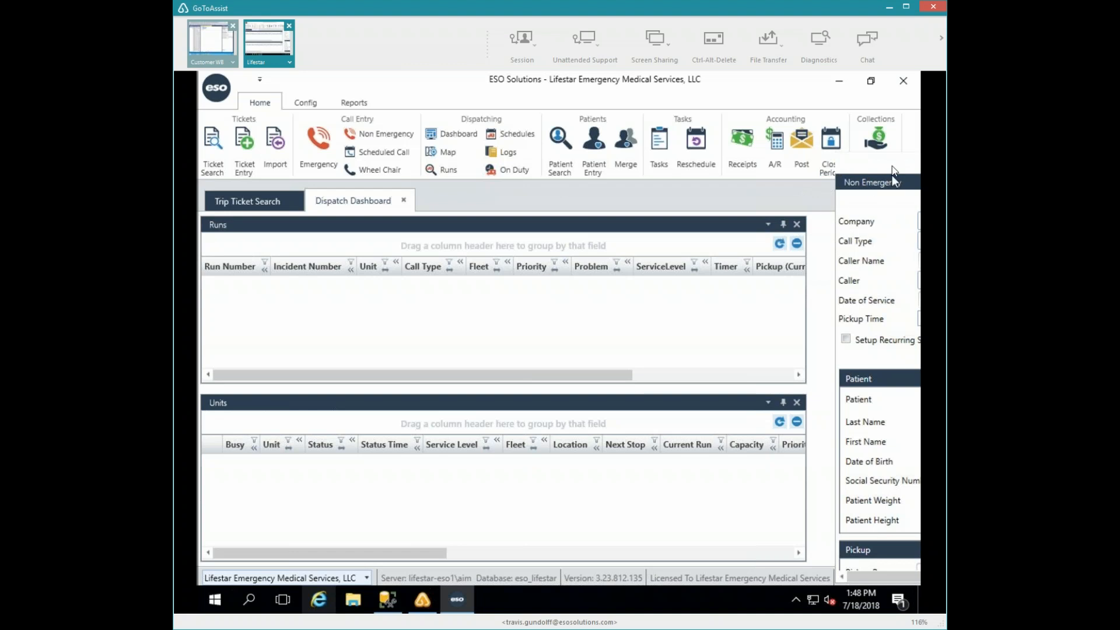
Step: Dock the whole floating window into the Runs pane as tabs and bring Runs to the front
left_click_drag(892, 167, 484, 205)
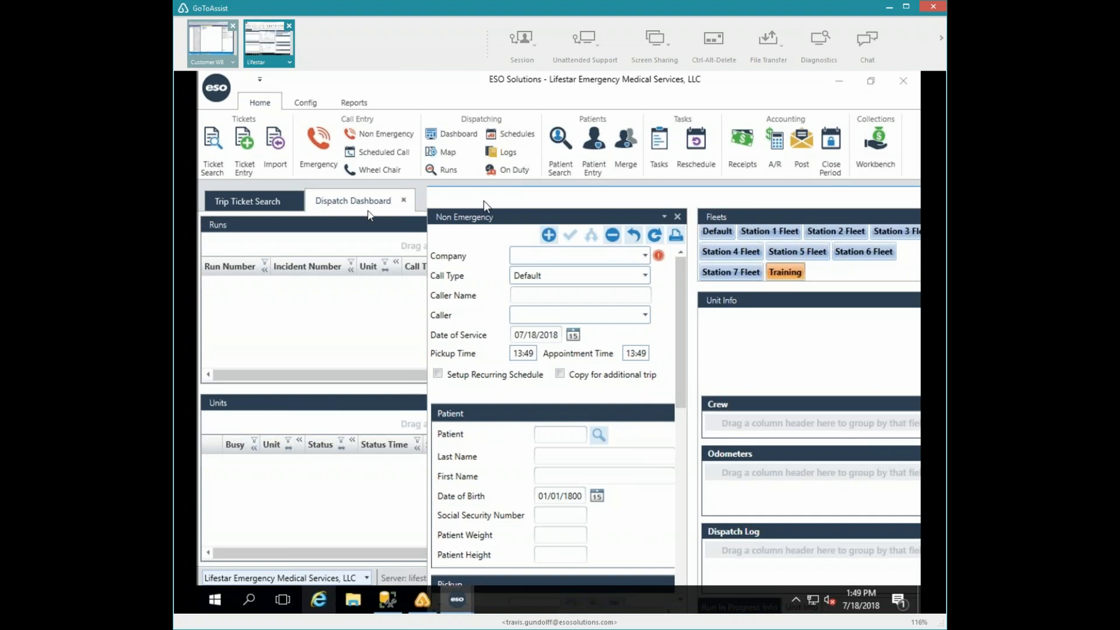
left_click_drag(438, 214, 349, 217)
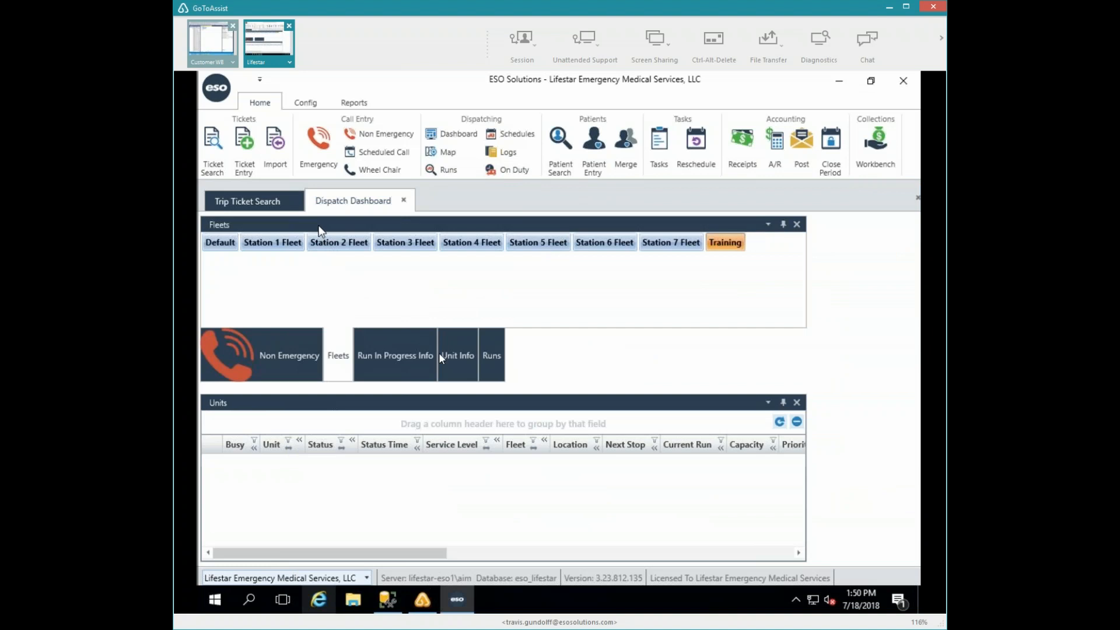
left_click(487, 354)
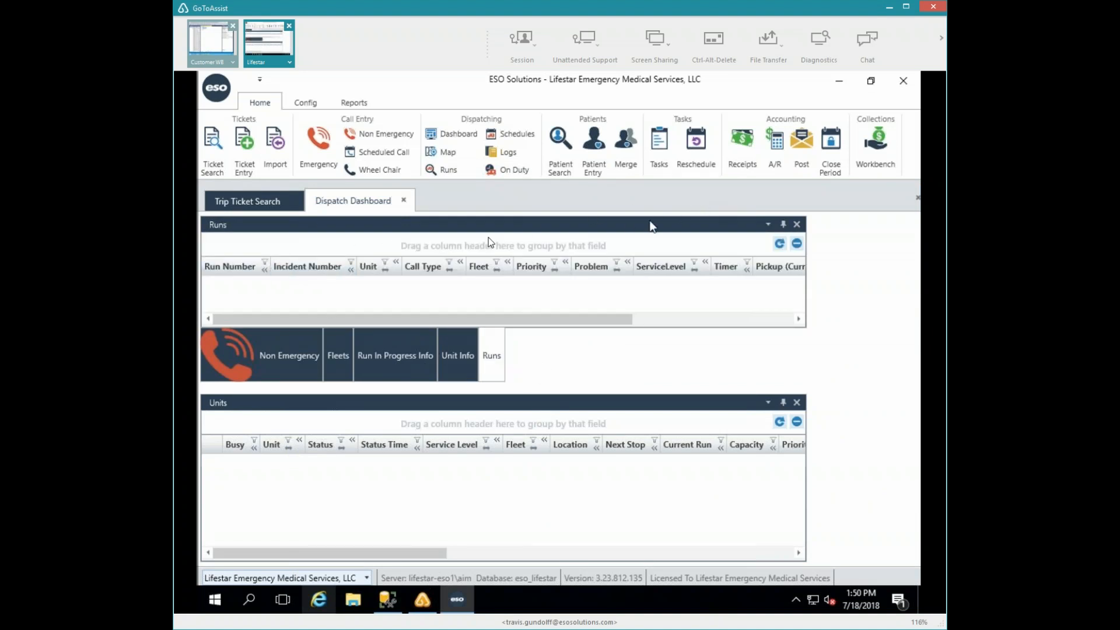
Step: Undock Unit Info with Run In Progress Info into one floating window and the Non Emergency form into another
left_click(458, 357)
left_click_drag(461, 364, 845, 287)
left_click_drag(689, 349, 666, 265)
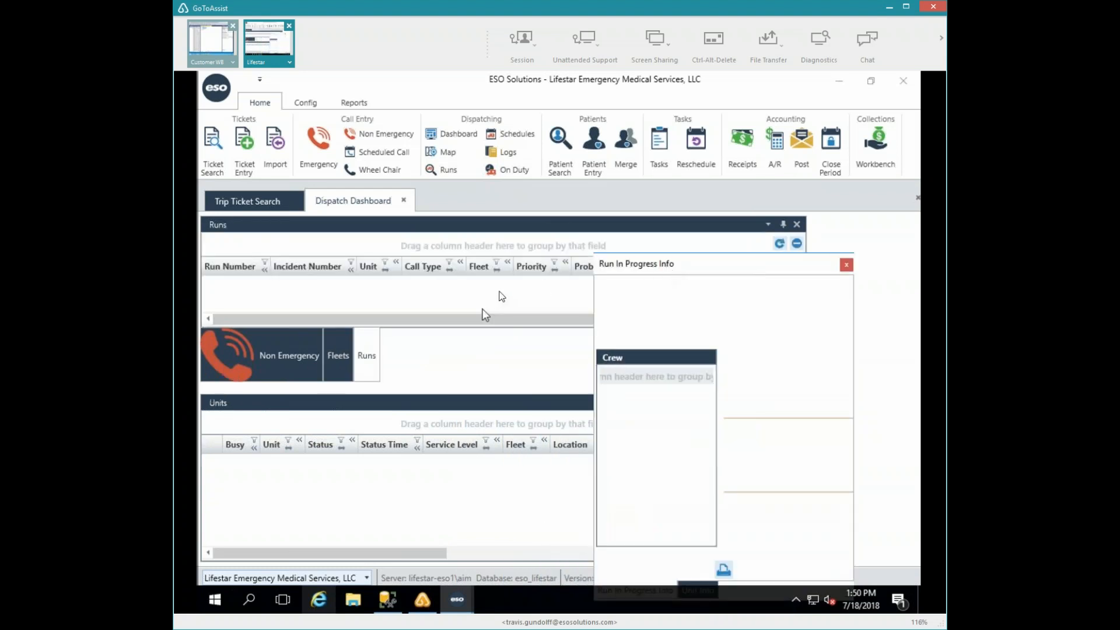
left_click_drag(697, 267, 705, 210)
left_click_drag(270, 358, 336, 258)
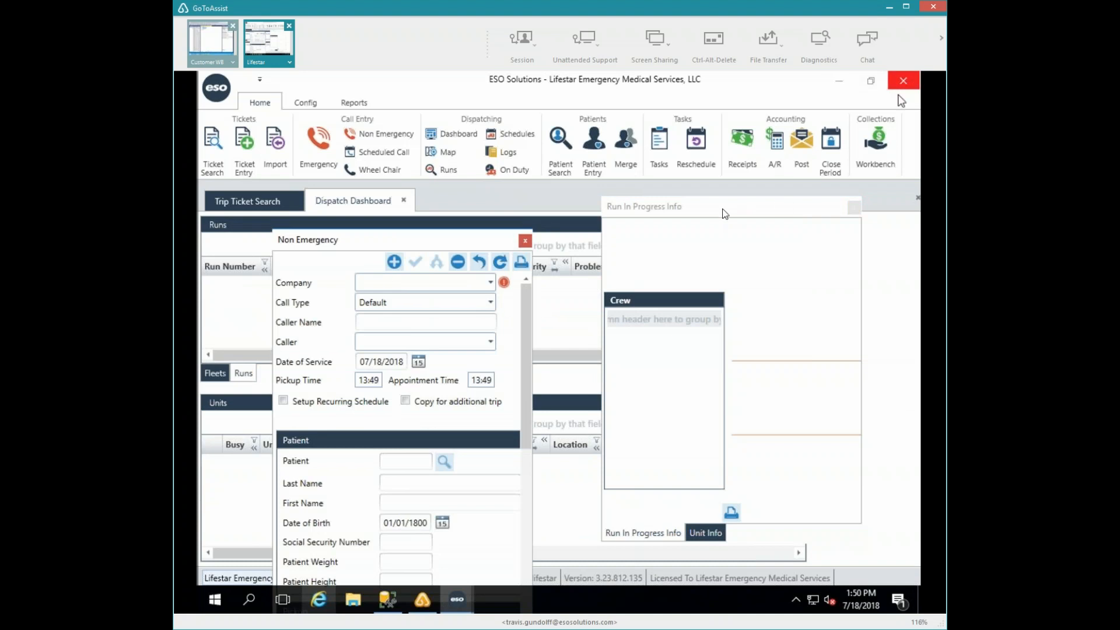
Step: Close both floating windows and the Fleets pane, leaving only Runs and Units on the dashboard
left_click(855, 210)
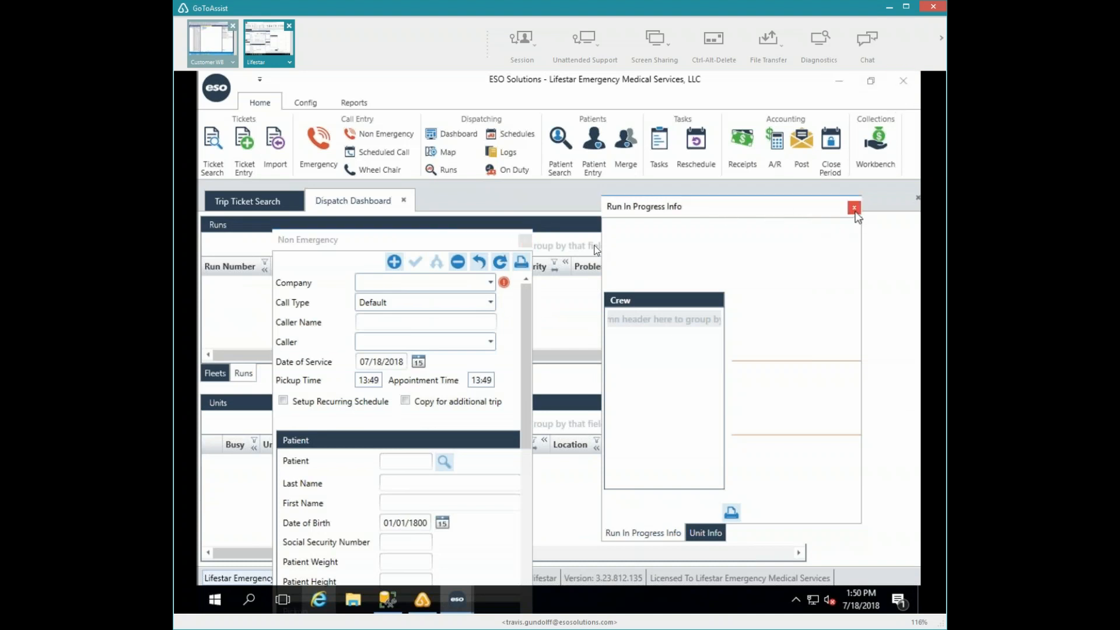
left_click(855, 209)
left_click(523, 239)
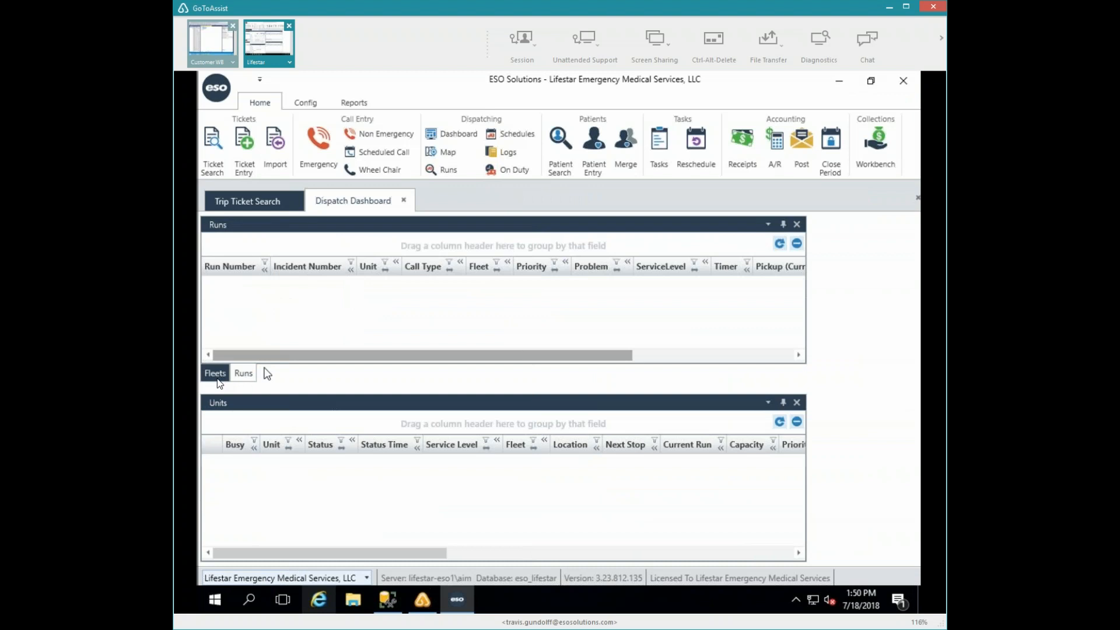
left_click(213, 375)
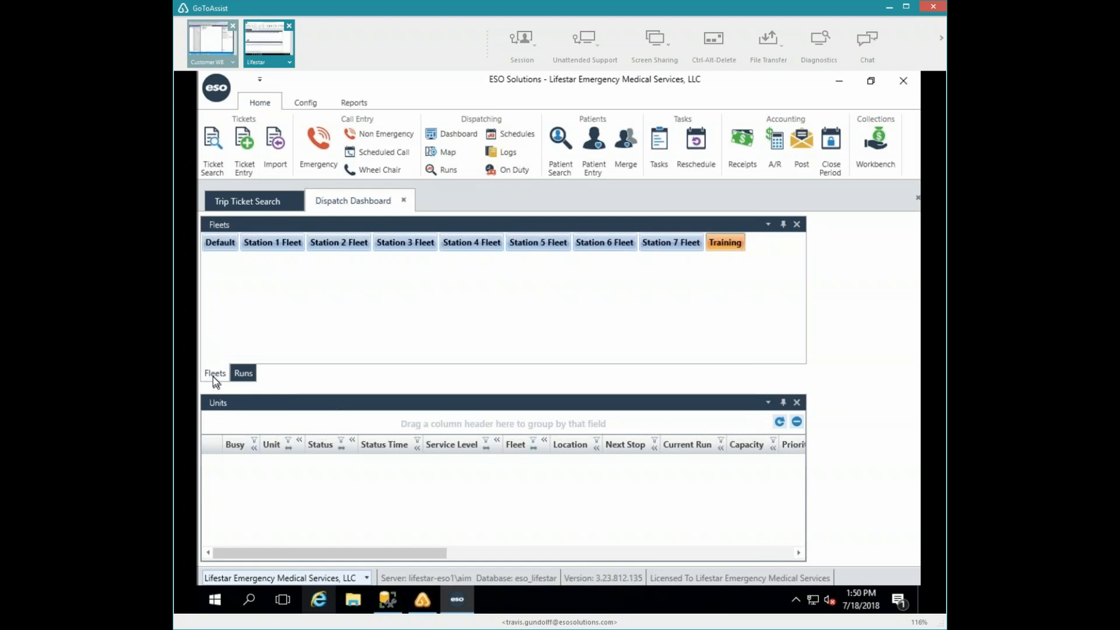
left_click(796, 224)
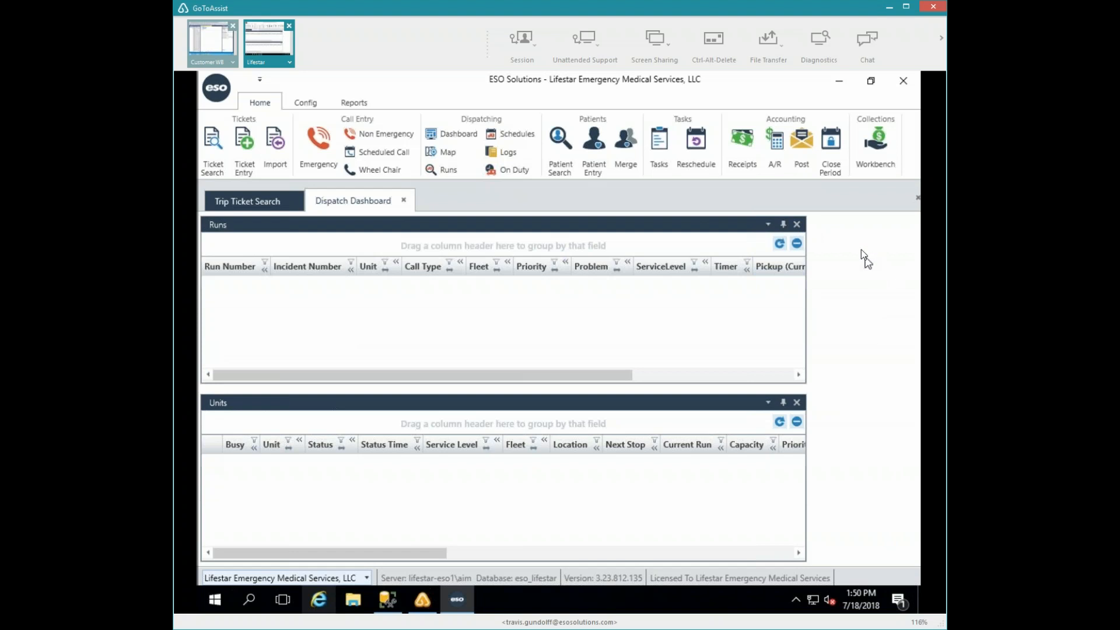
Step: Close ESO Billing and Dispatch, relaunch it from the desktop, and open the Dispatch Dashboard
left_click(903, 84)
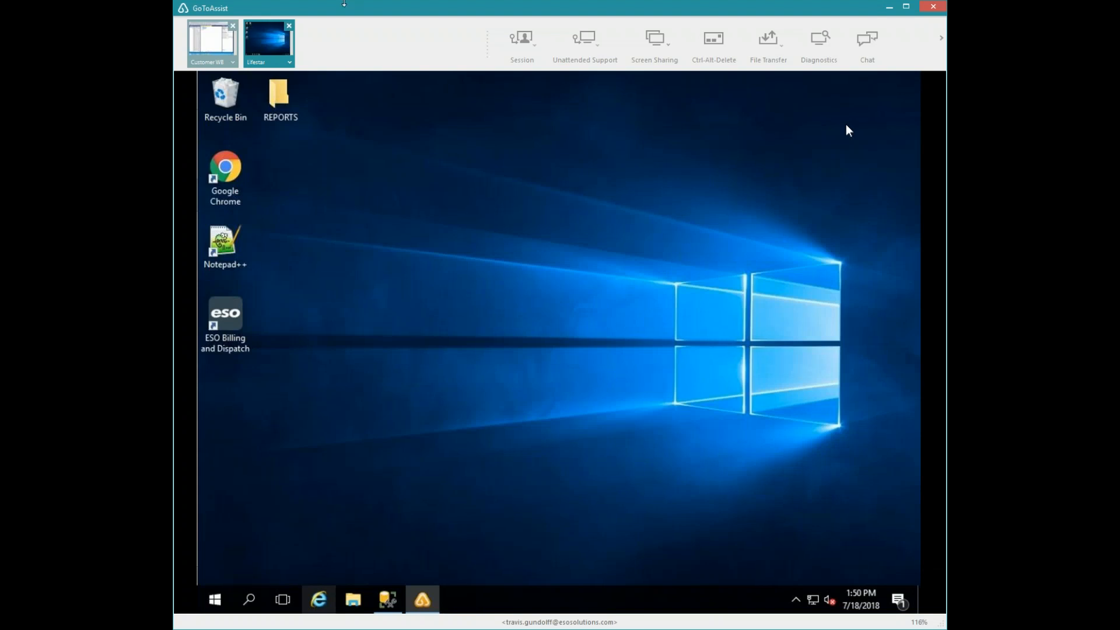
double_click(229, 331)
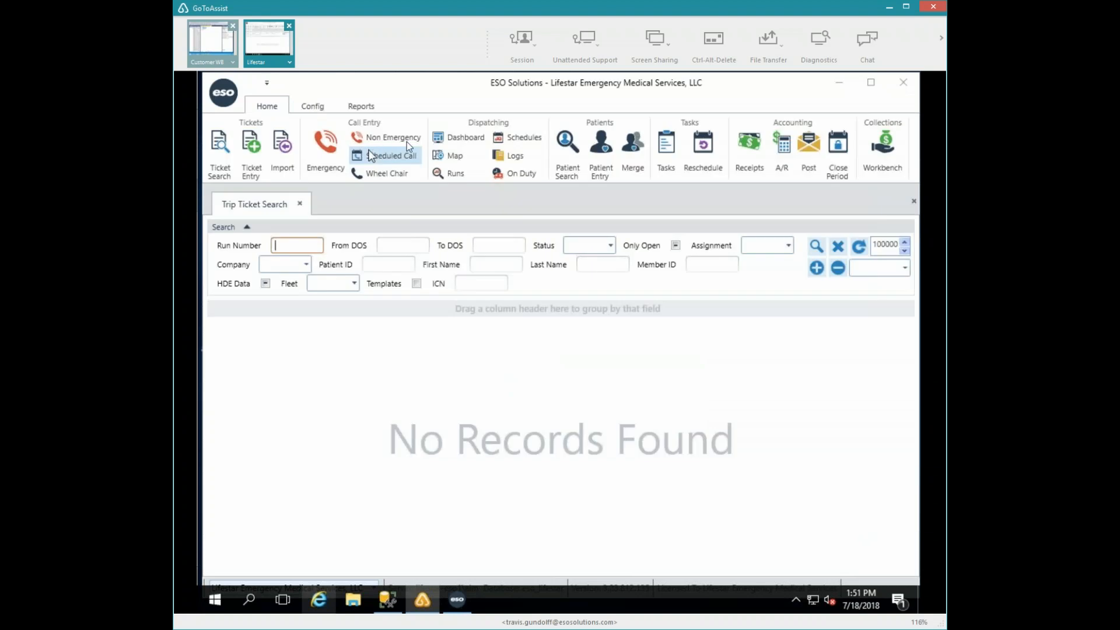
left_click(457, 146)
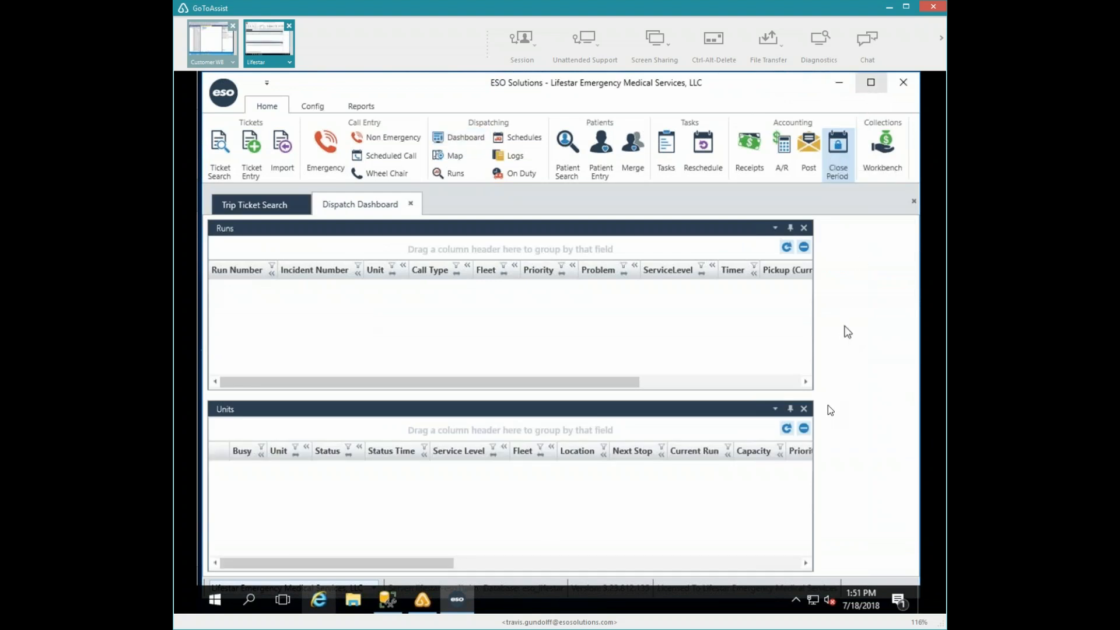
Step: Close the Runs pane and add it back to the maximized dashboard with the Run In Progress Grid option
left_click(803, 228)
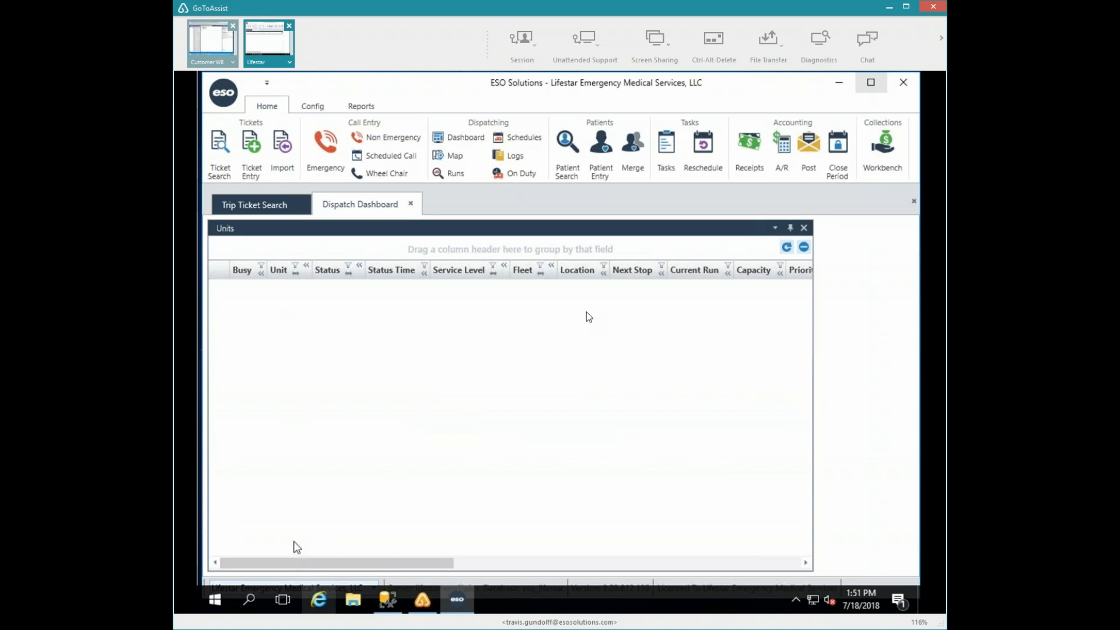
left_click(868, 85)
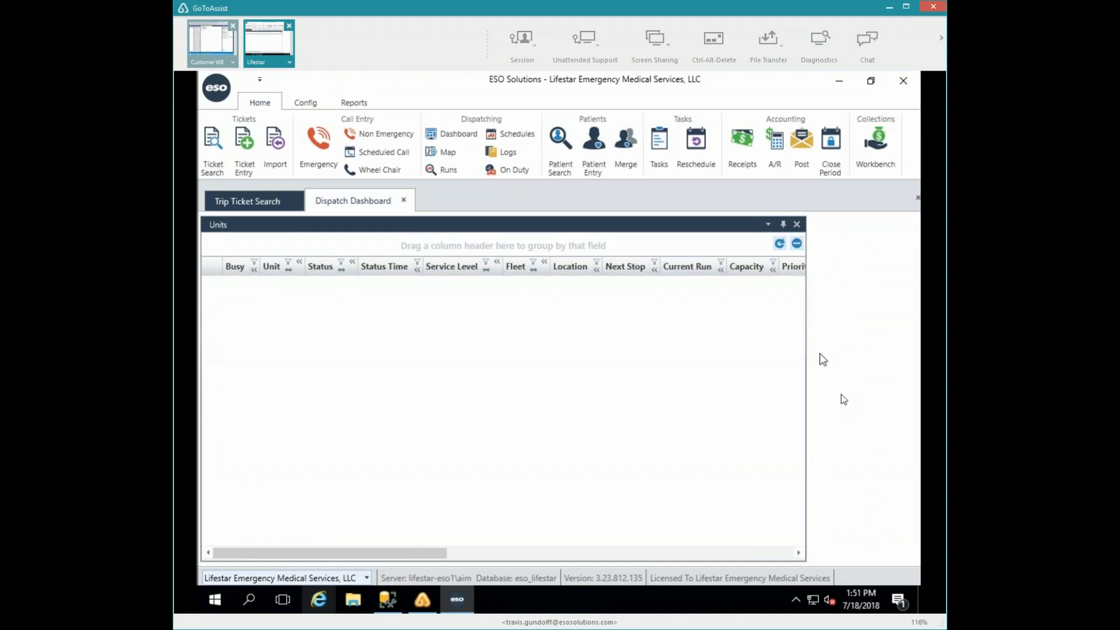
right_click(835, 244)
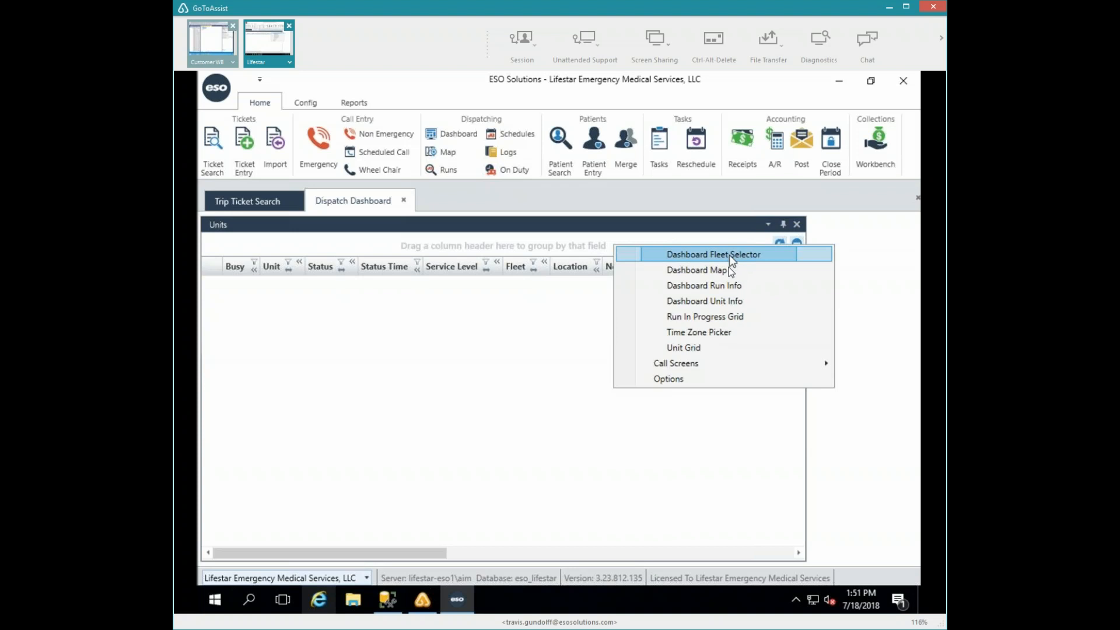
left_click(711, 320)
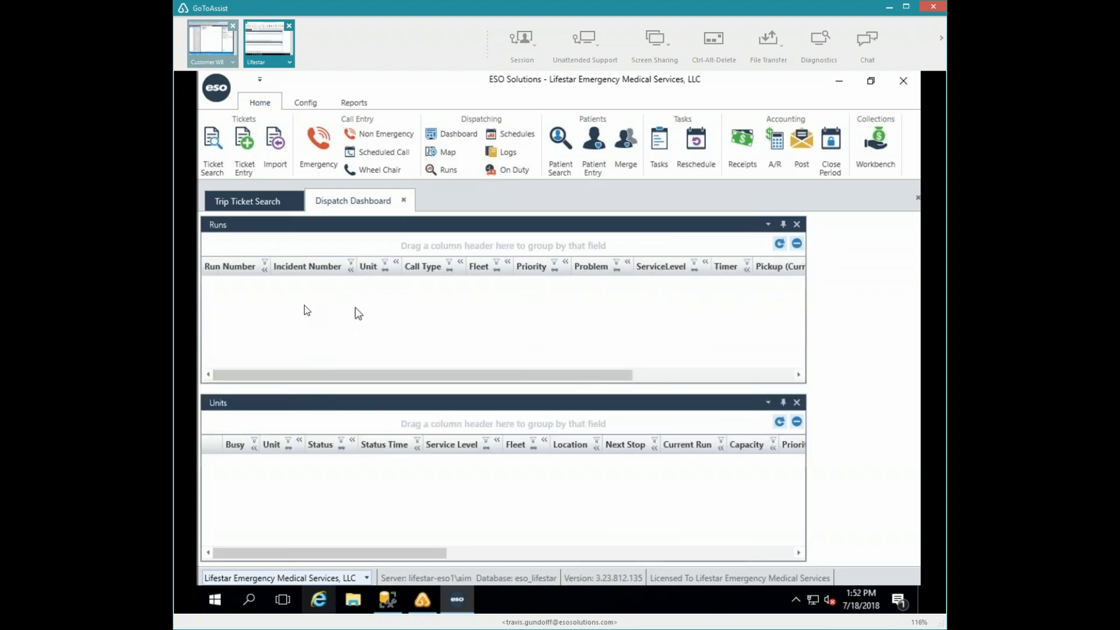
Step: Add the Dashboard Run Info and Dashboard Unit Info panes to the Dispatch Dashboard as a floating window
right_click(842, 302)
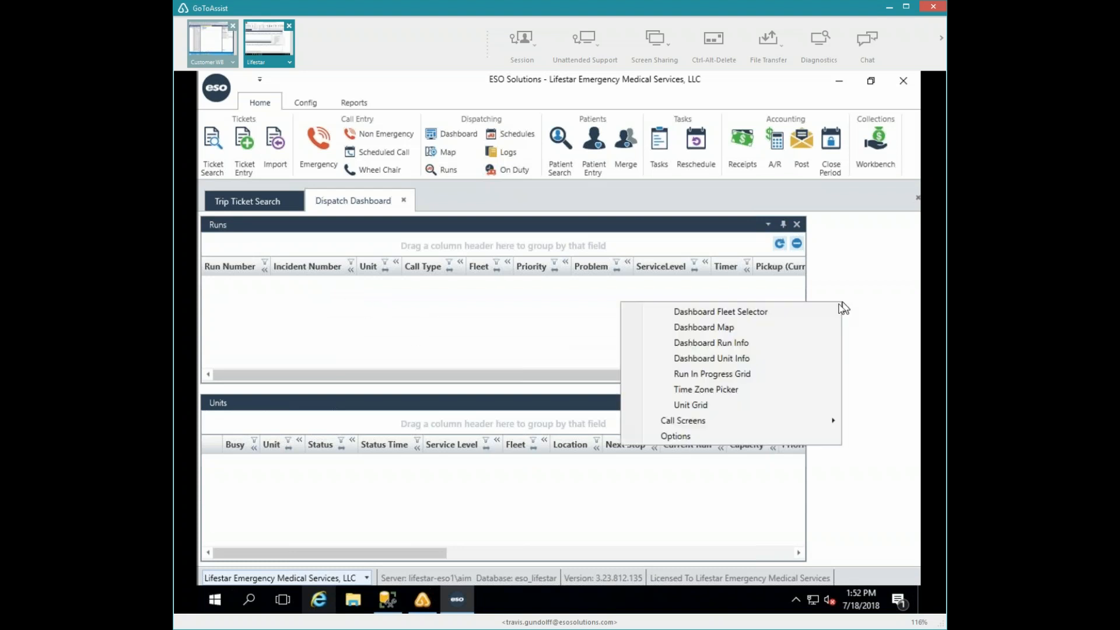
left_click(730, 346)
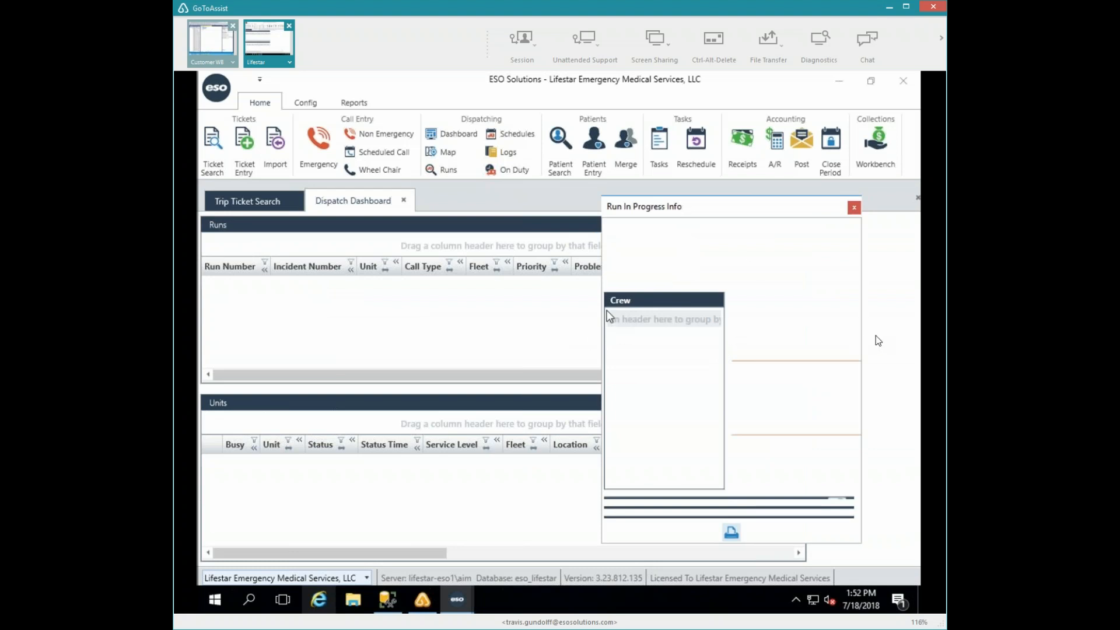
left_click(879, 305)
right_click(879, 304)
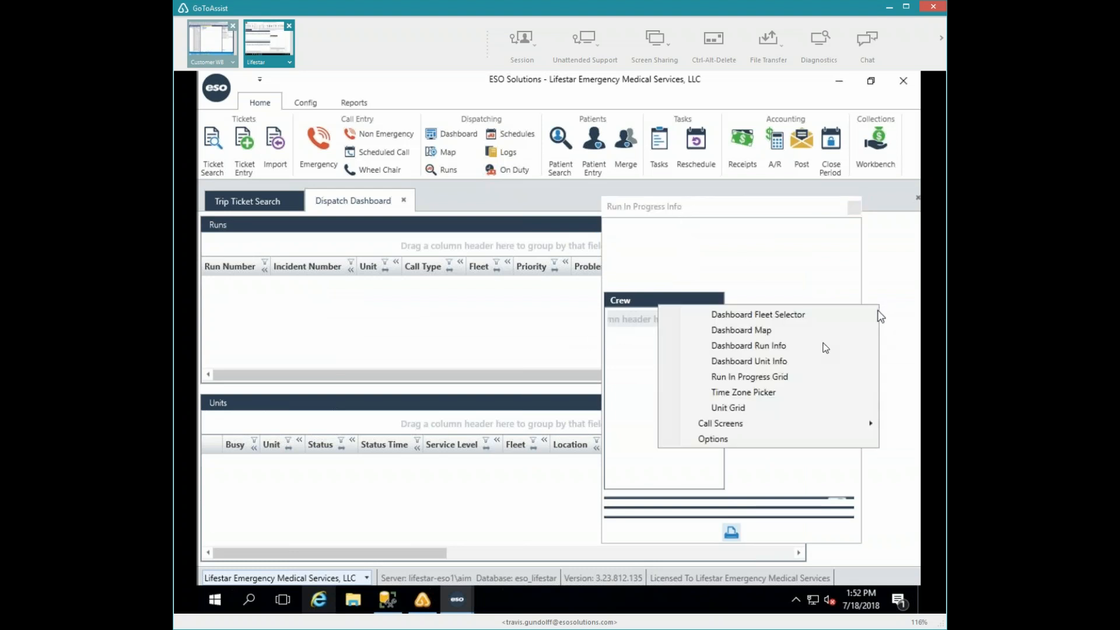
left_click(761, 362)
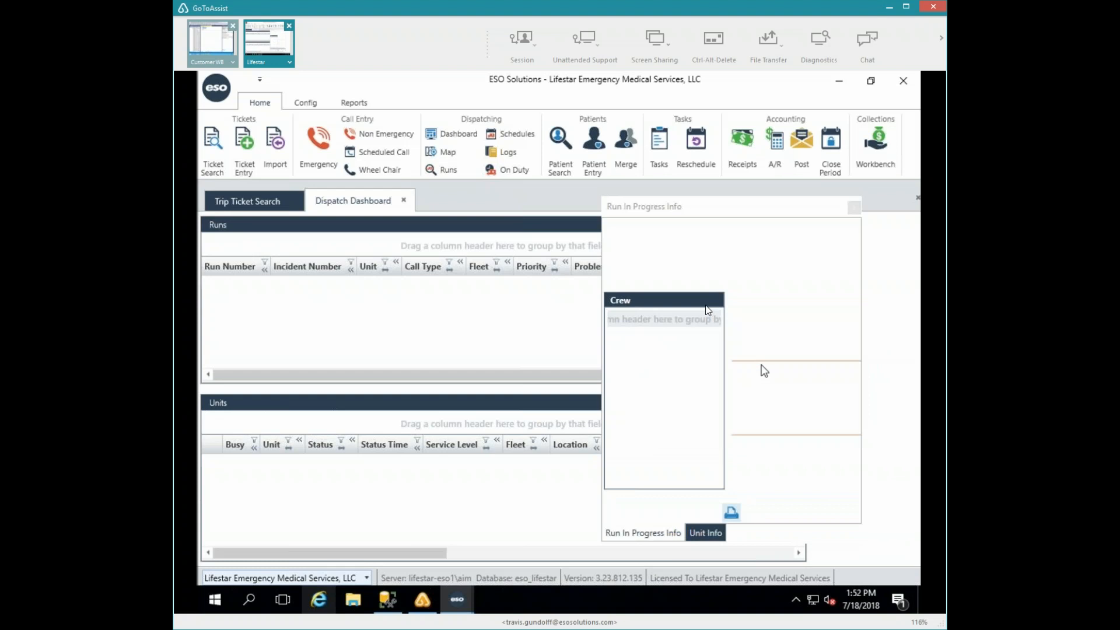
Step: Look over the available call screens and open a Non Emergency call entry form
right_click(891, 254)
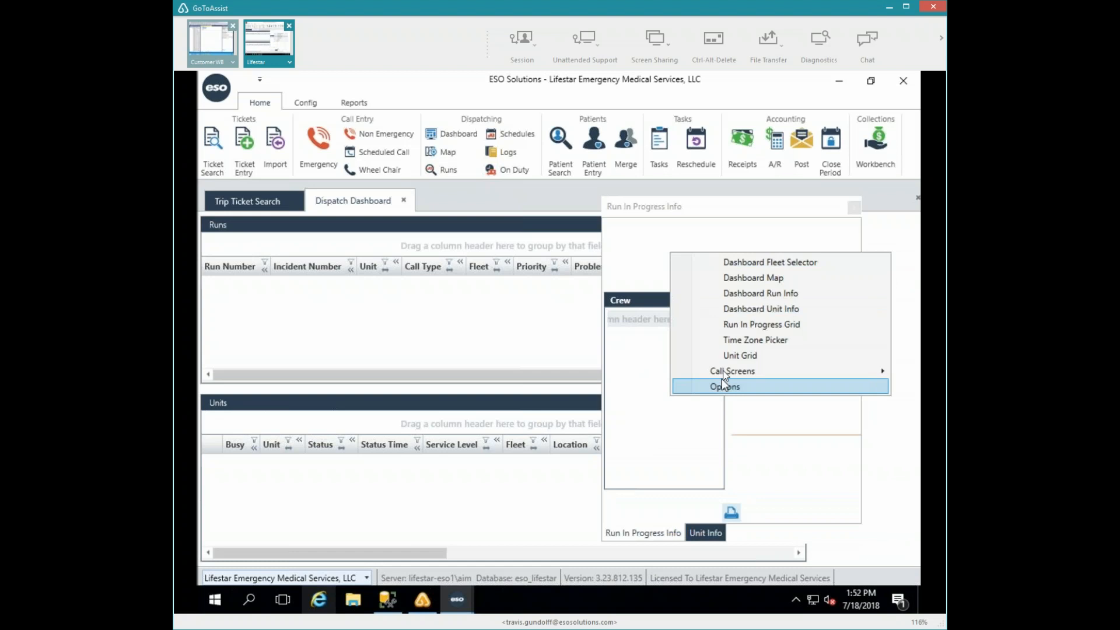
mouse_move(719, 369)
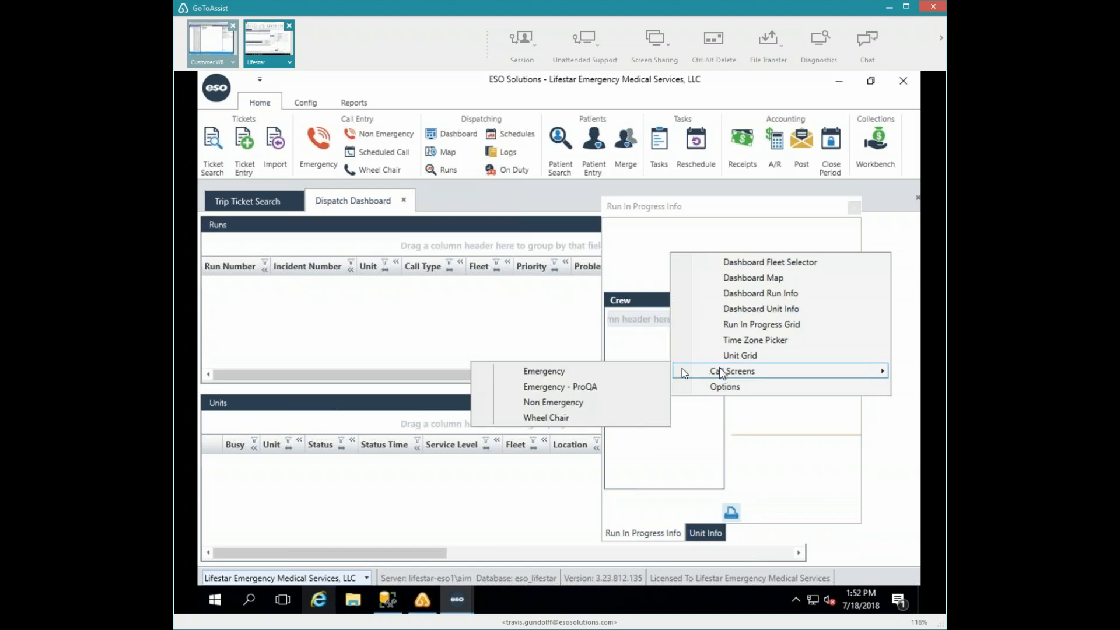
left_click(373, 137)
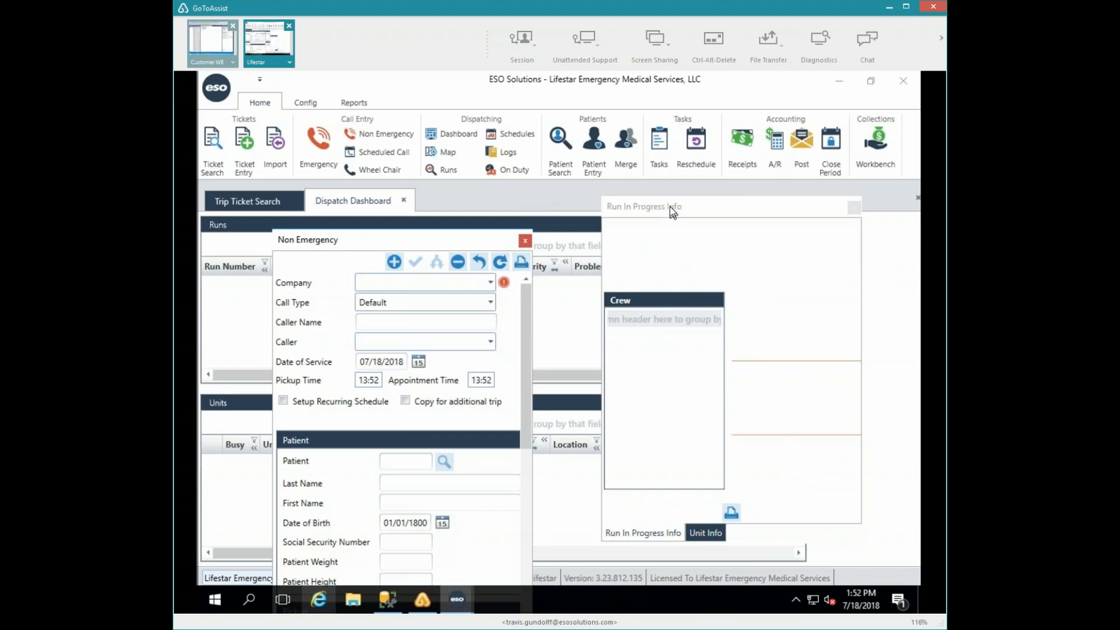
Step: Dock the run and unit info window and the Non Emergency form as tabs beside Runs and Units, widening their area to about half the dashboard
left_click_drag(670, 206, 890, 393)
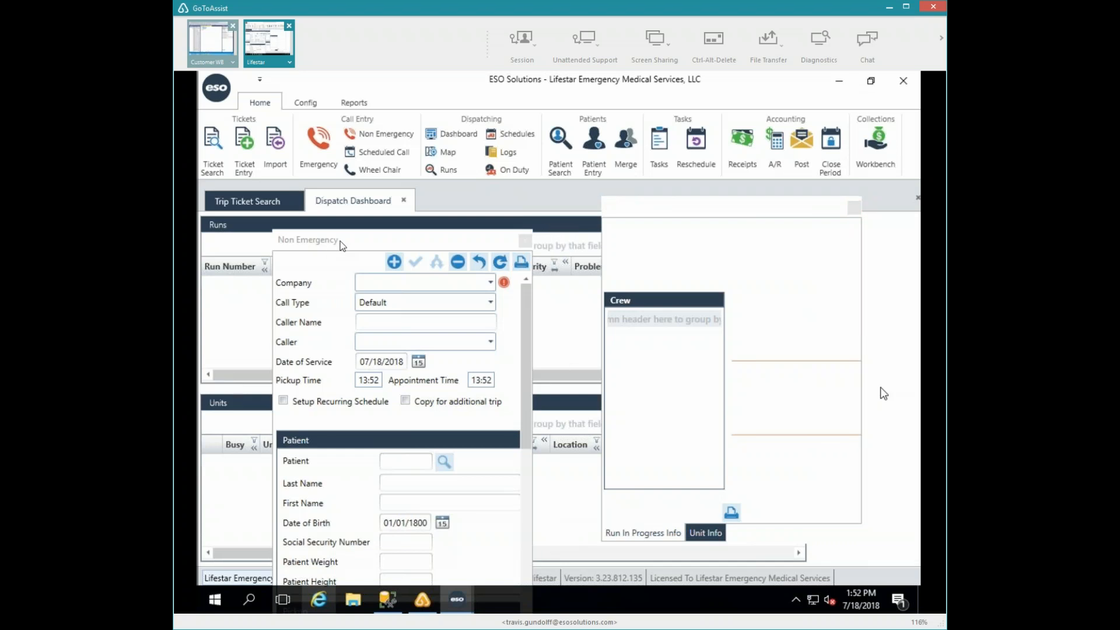
left_click_drag(343, 247, 869, 391)
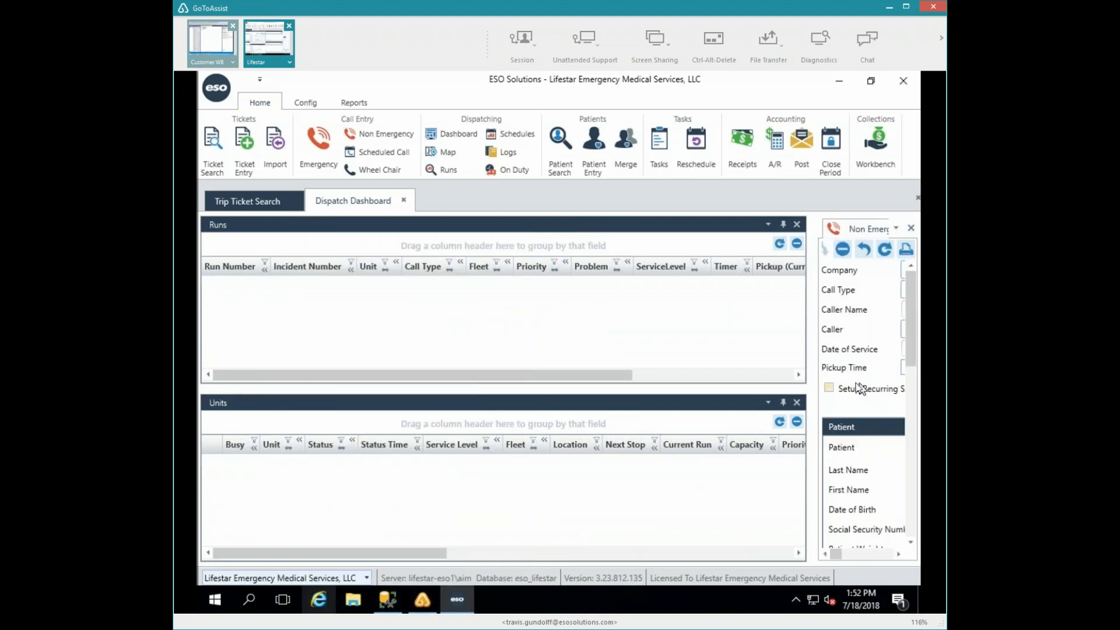
left_click_drag(808, 318, 608, 310)
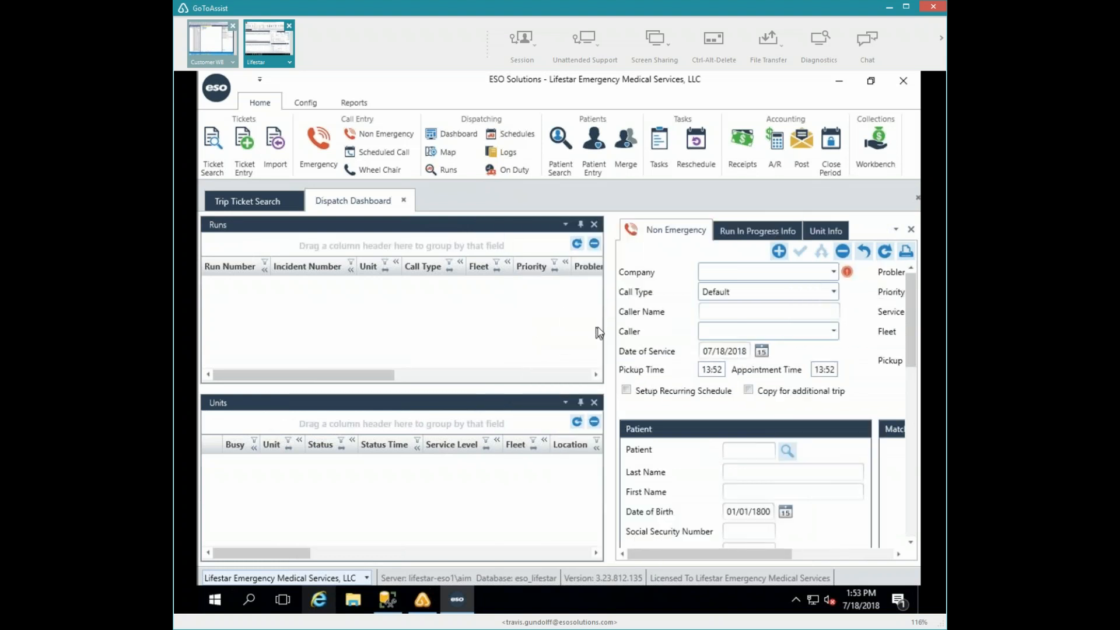
left_click_drag(616, 312, 622, 309)
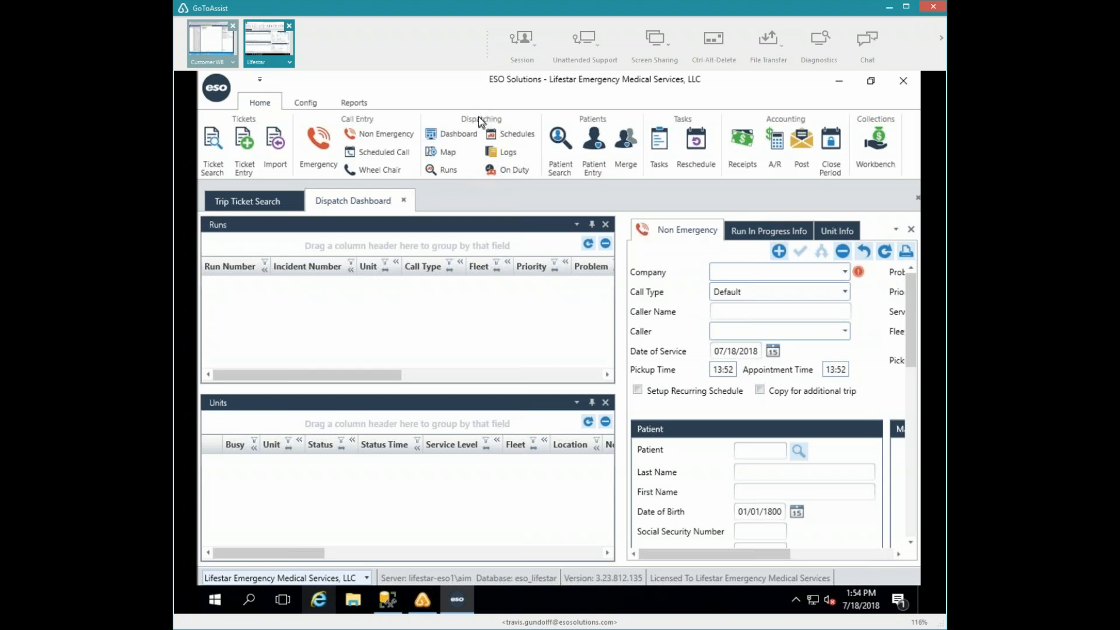
Step: Open the On Duty screen, browse the crew list, and show the units of the Station 1, Training and Station 4 fleets
left_click(512, 170)
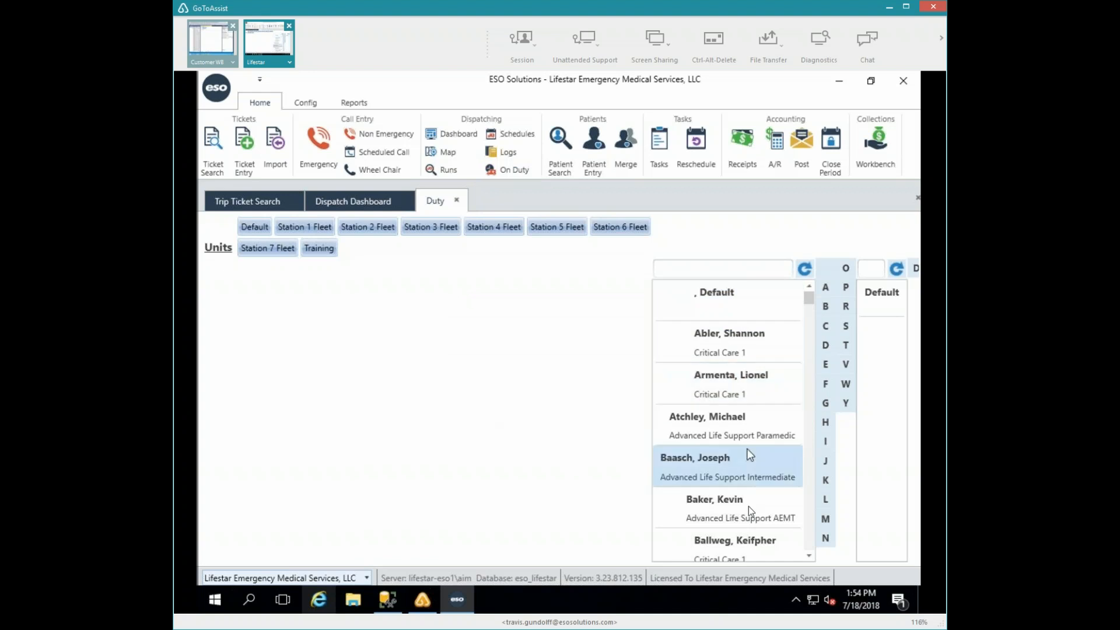
scroll(737, 473, "down", 1)
scroll(737, 474, "down", 8)
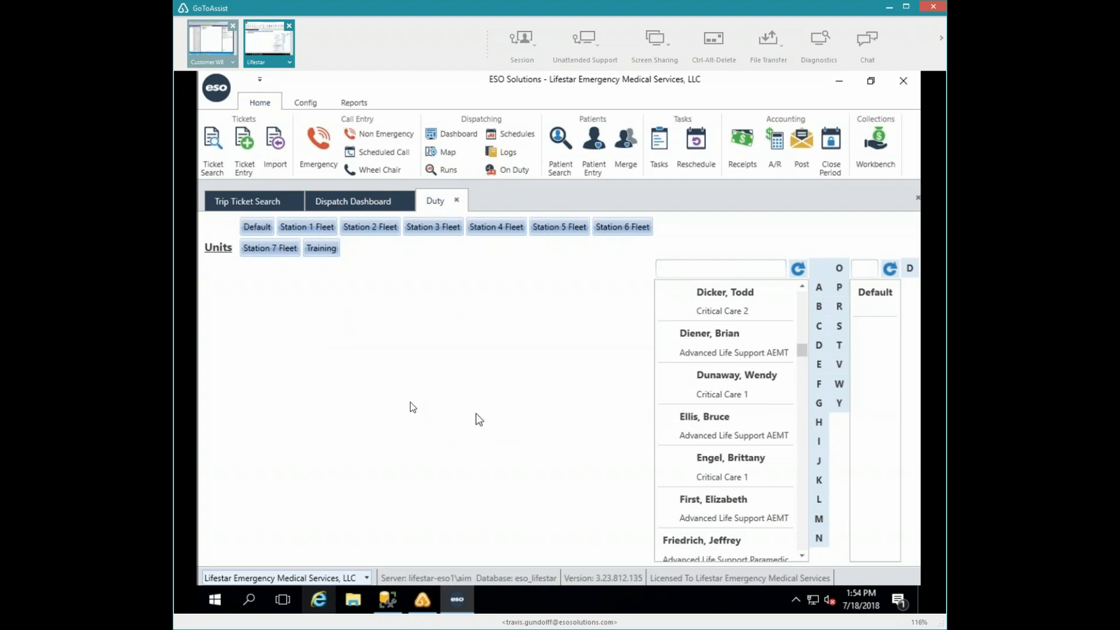
left_click(306, 231)
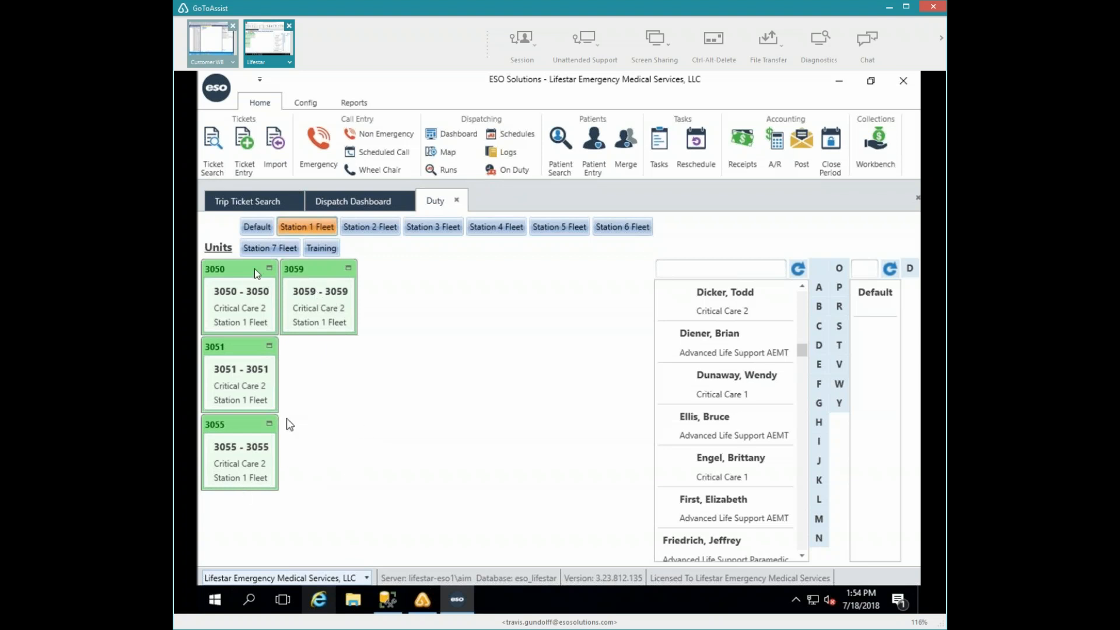
left_click(319, 248)
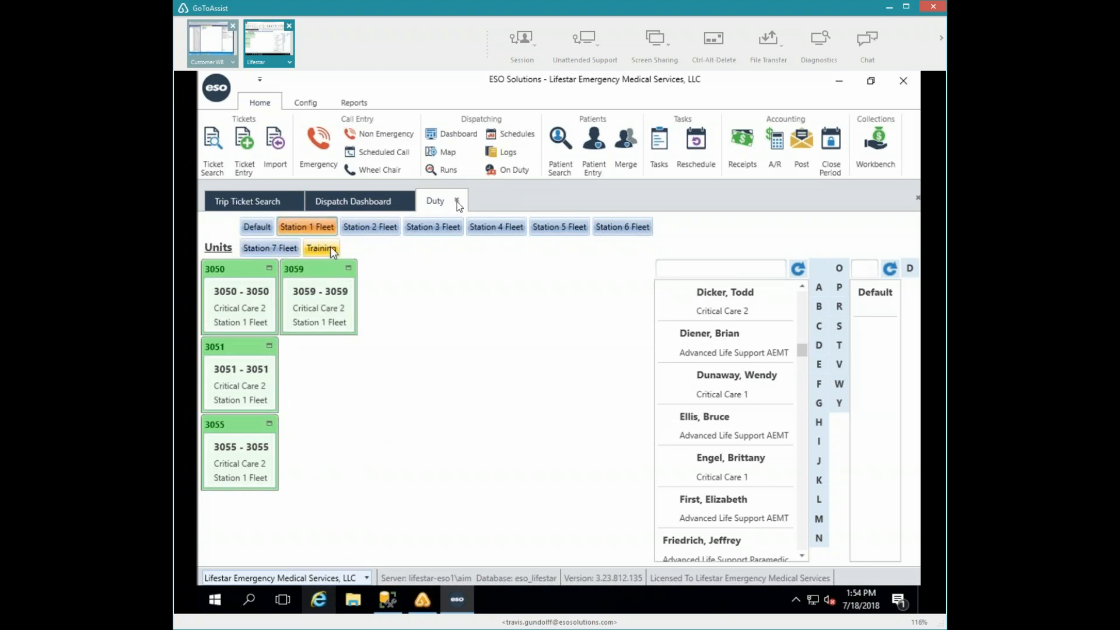
left_click(502, 231)
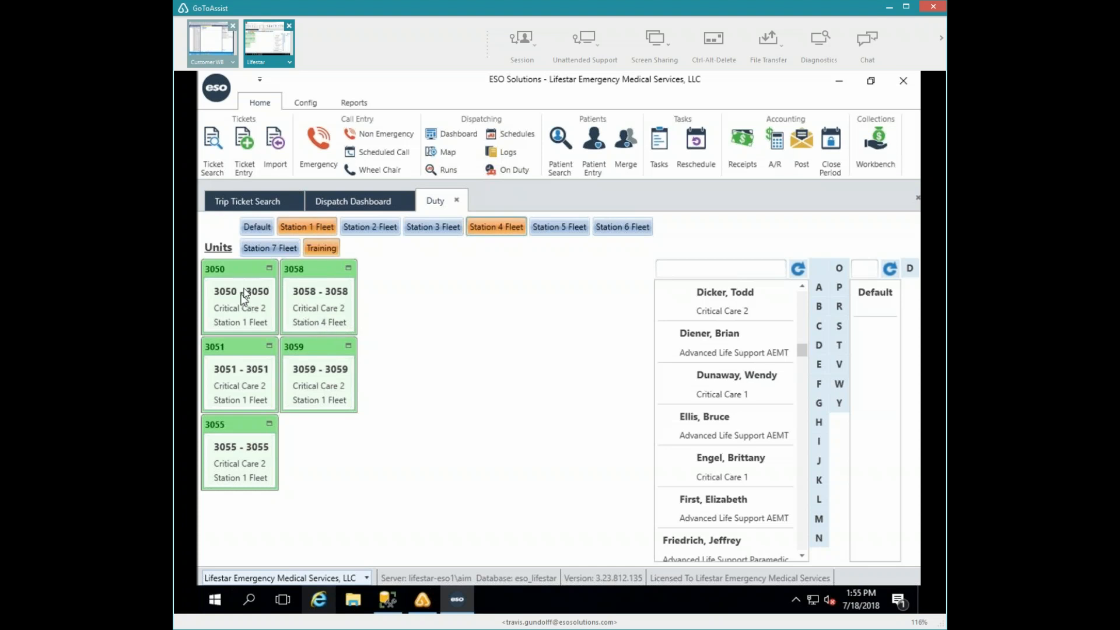
Step: Expand unit 3050's duty details and try to put it on duty without start and end times
left_click(269, 269)
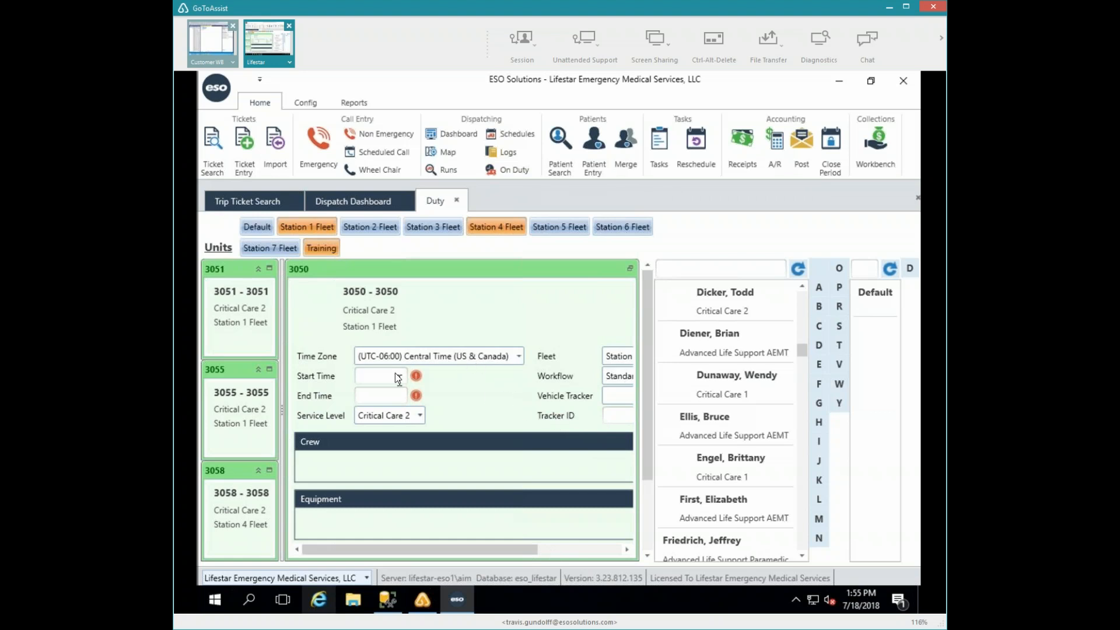
mouse_move(418, 378)
mouse_move(422, 398)
left_click_drag(514, 552, 600, 558)
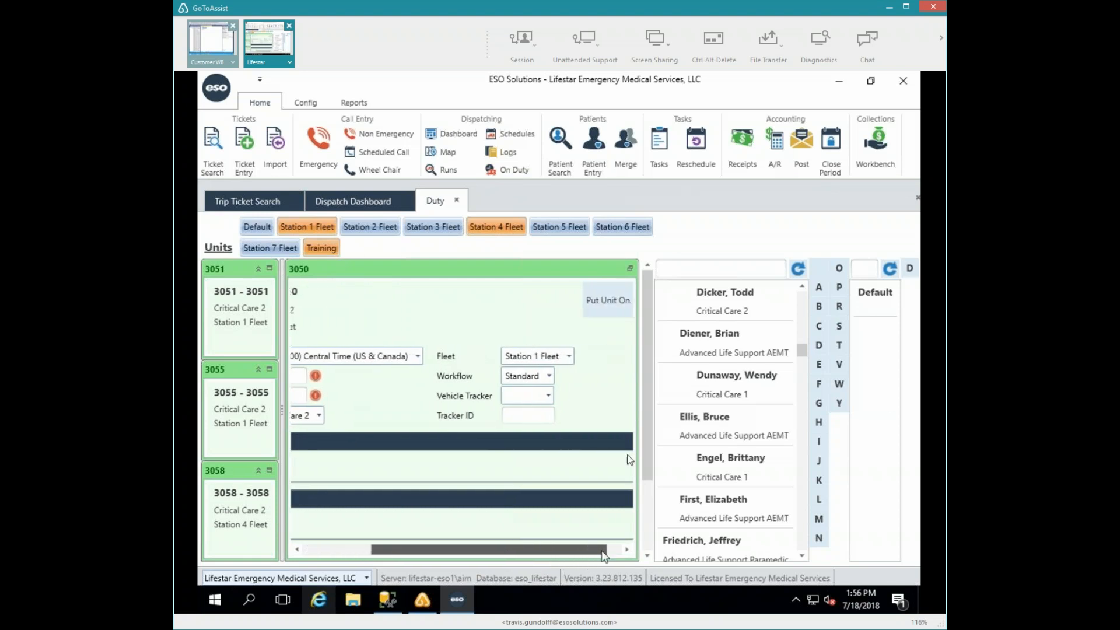
left_click(603, 299)
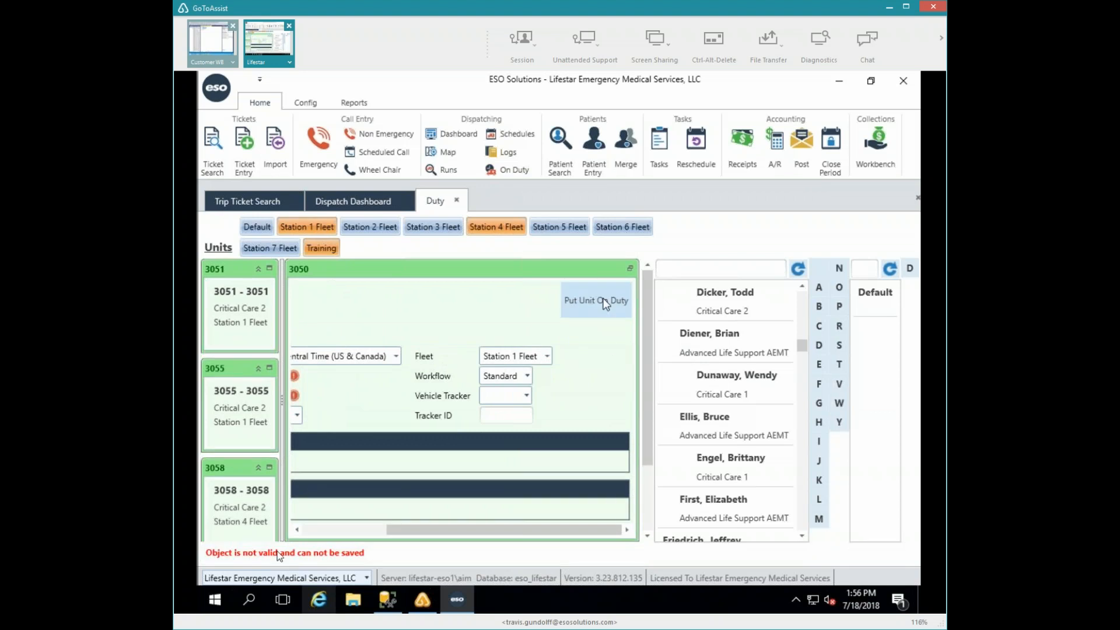
Step: Set unit 3050's start time to 0800 and end time to 2000
left_click(324, 528)
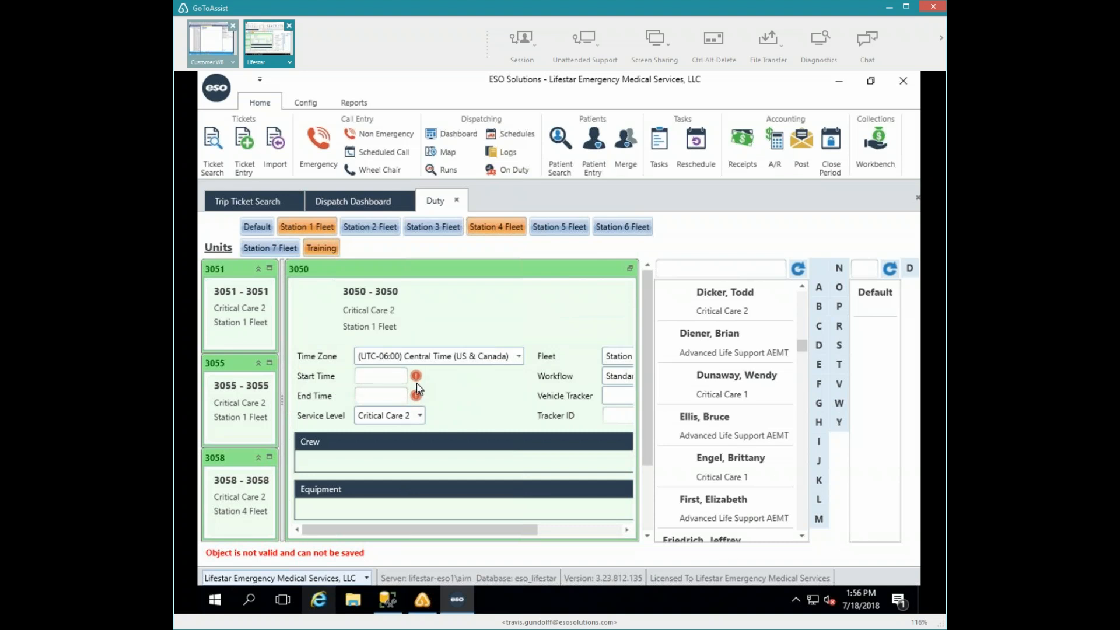
left_click(375, 378)
type("0800")
key("Tab")
type("2000")
key("Tab")
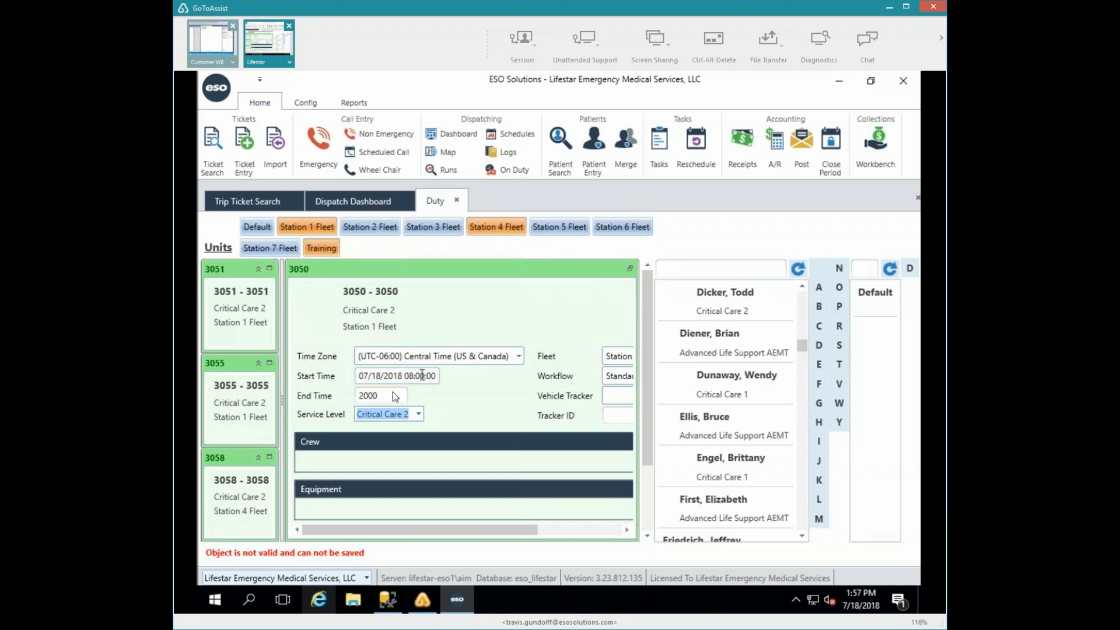
Step: Assign unit 3050 to the Training fleet and put it on duty
left_click(550, 530)
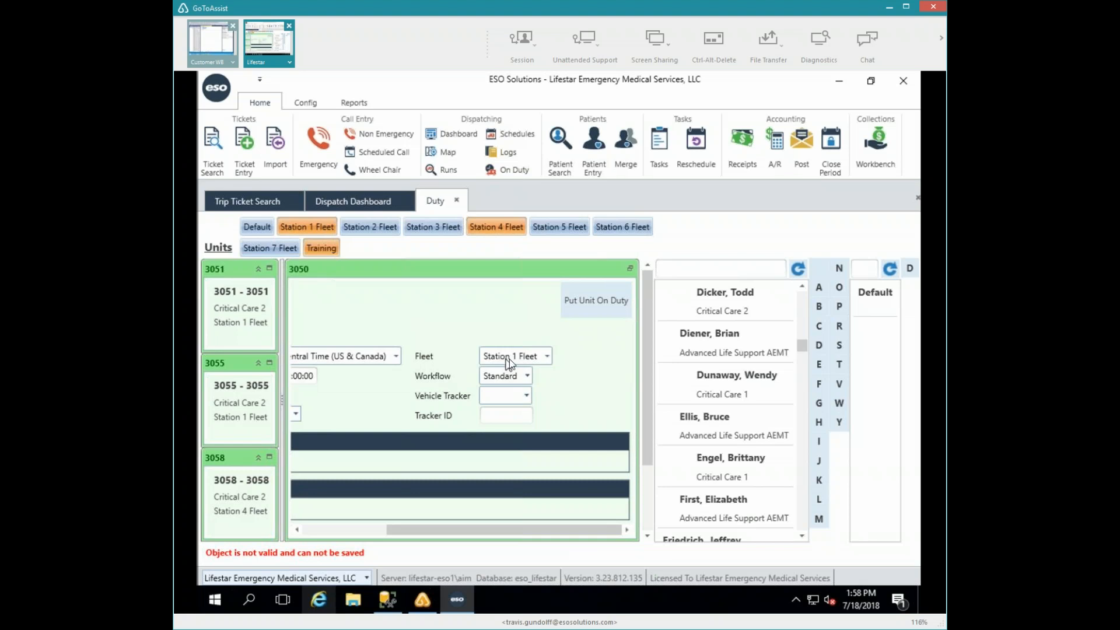
left_click(546, 357)
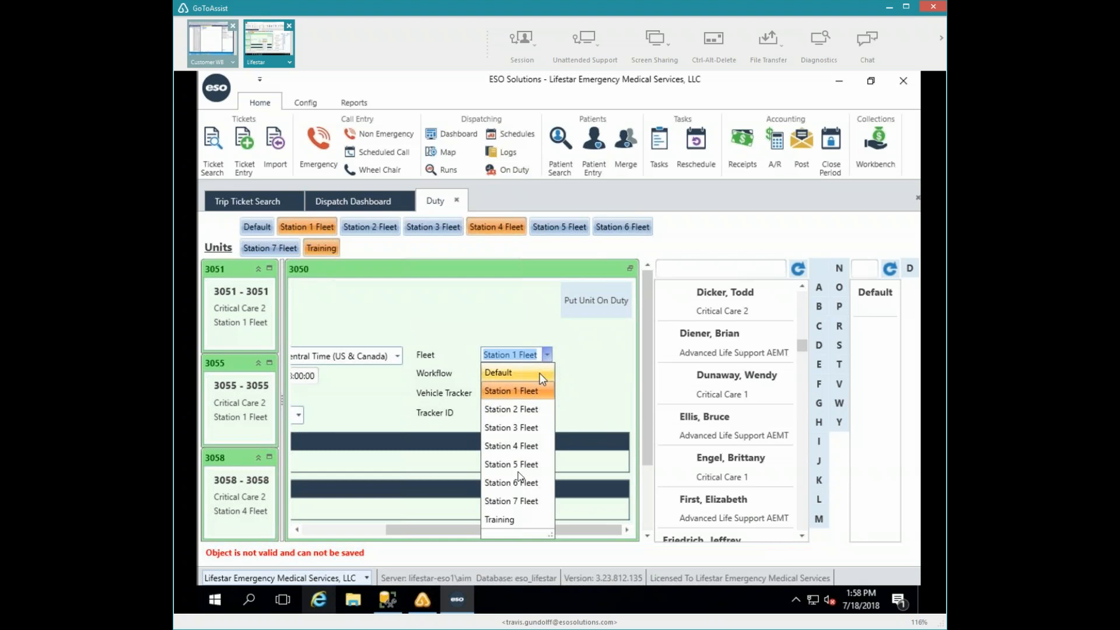
left_click(507, 519)
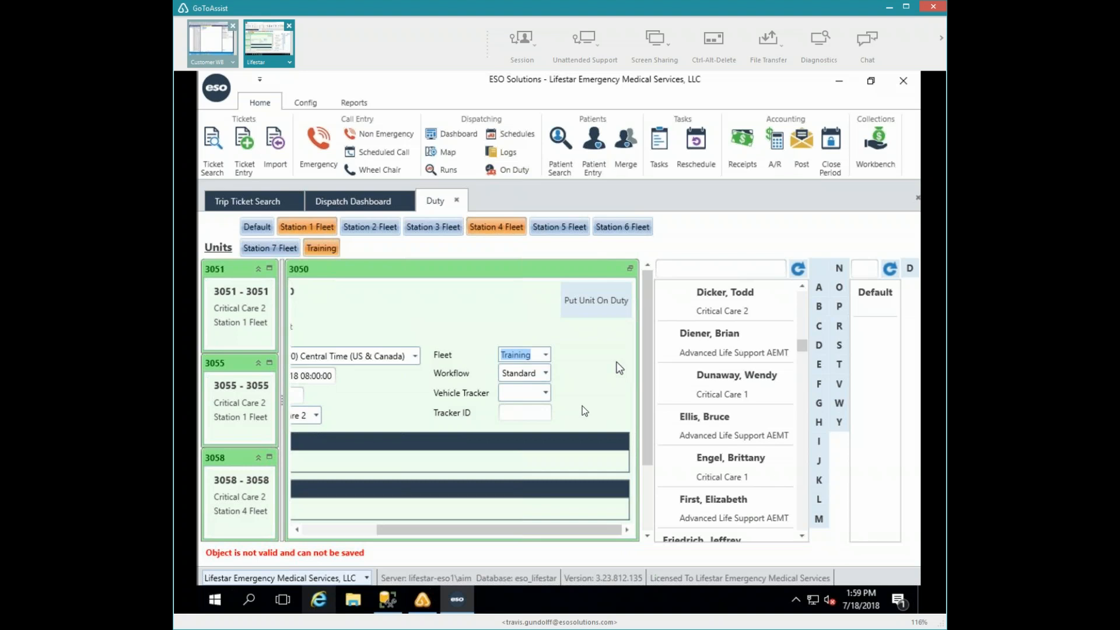
left_click(316, 531)
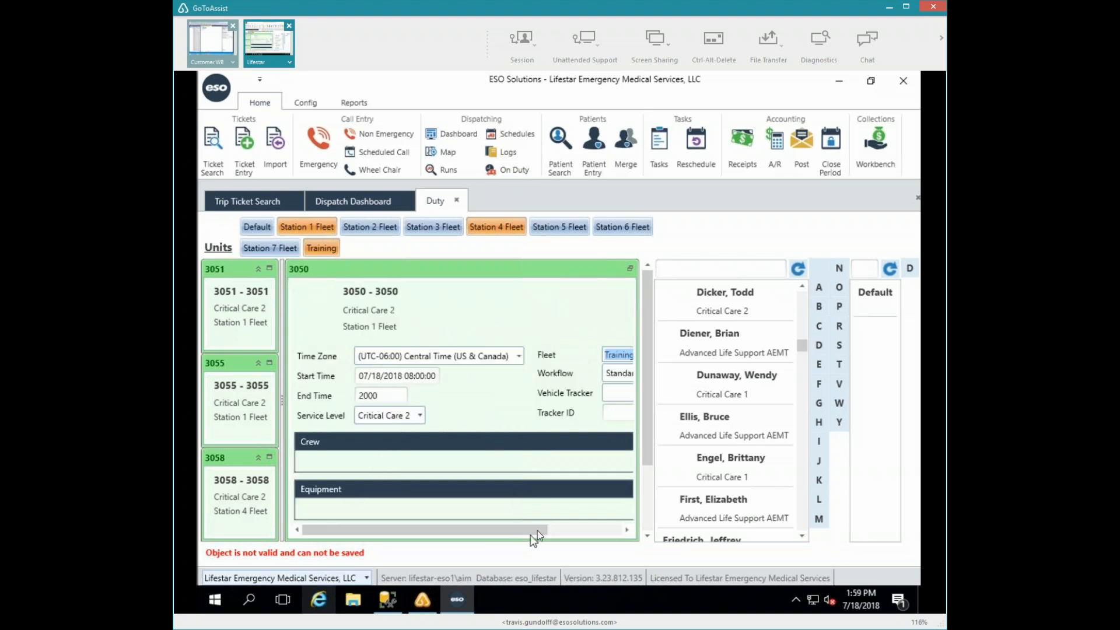
left_click_drag(538, 530, 611, 519)
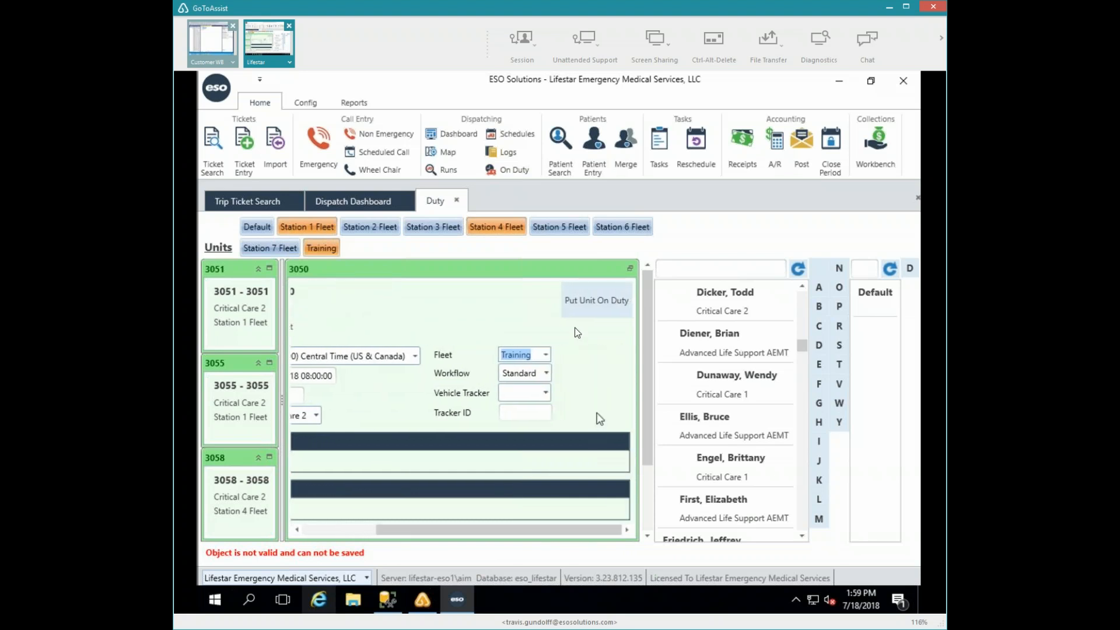
left_click(585, 297)
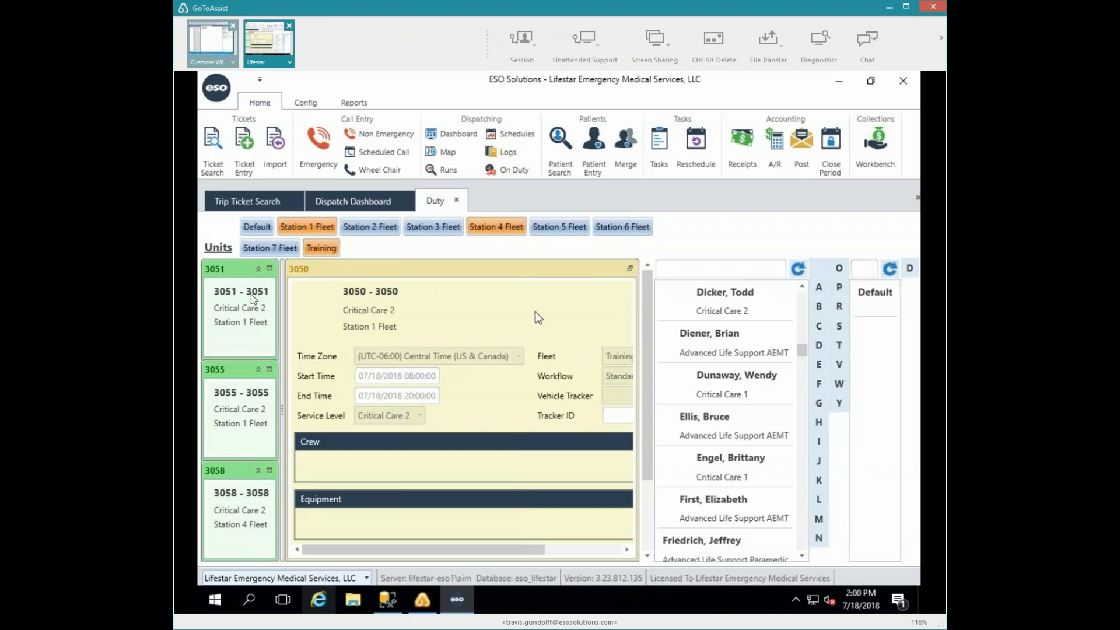
Step: Check the duty status control for unit 3050 and its entry on the Dispatch Dashboard, then return to the Duty screen
left_click(603, 550)
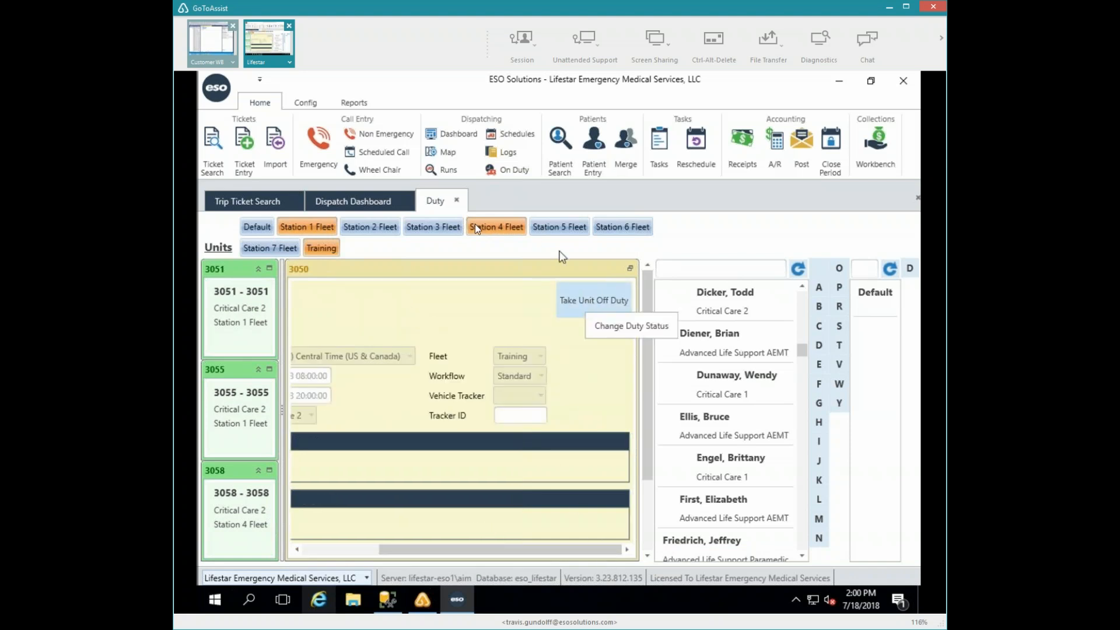
left_click(331, 199)
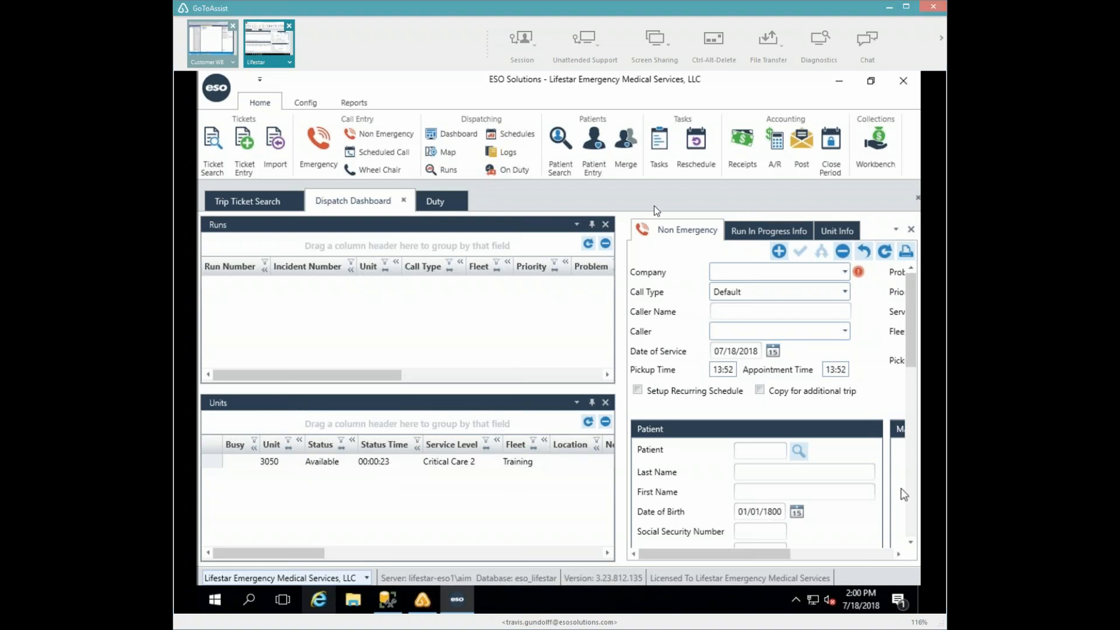
left_click(438, 202)
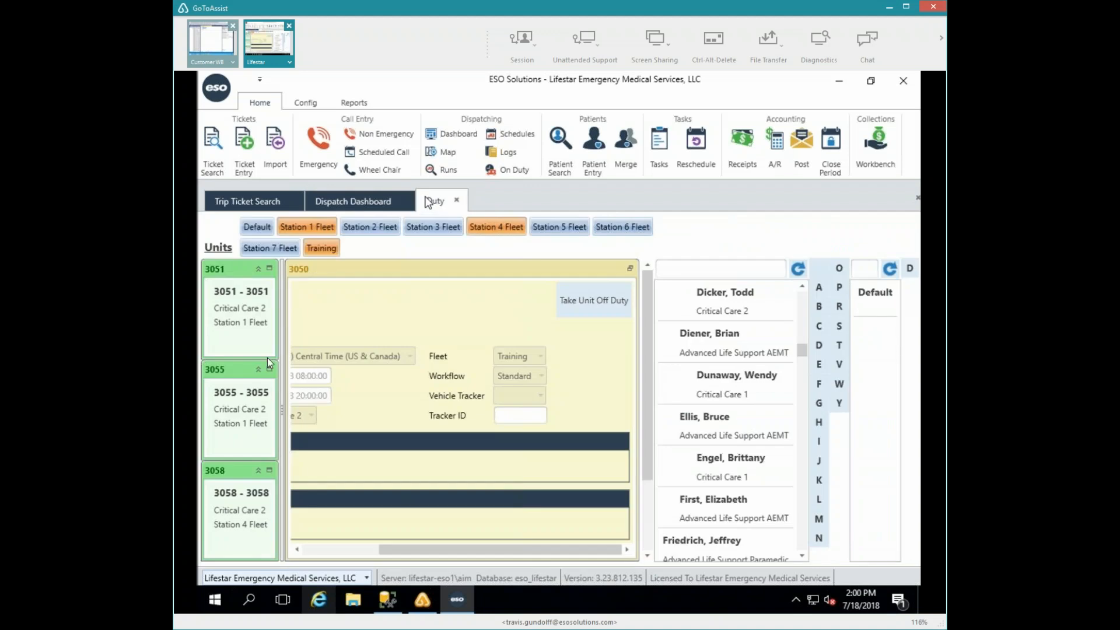
Step: Expand unit 3058's duty details and set its start time to 7/18/18 12:00 and end time to 7/19/18 12:00
left_click(269, 471)
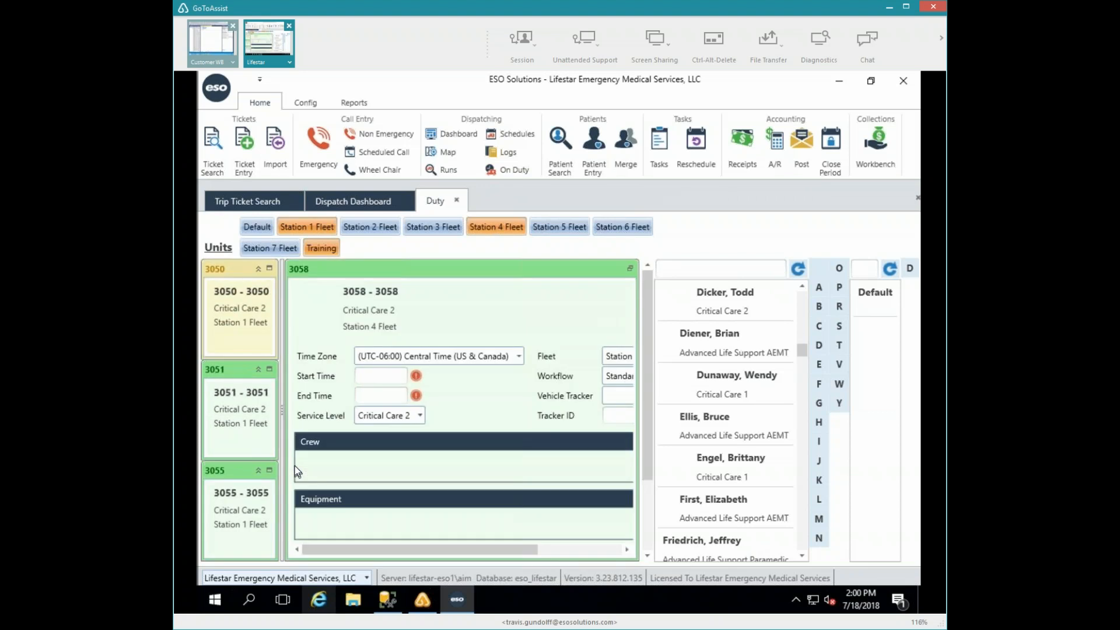
left_click(369, 375)
type("18/18 12:00")
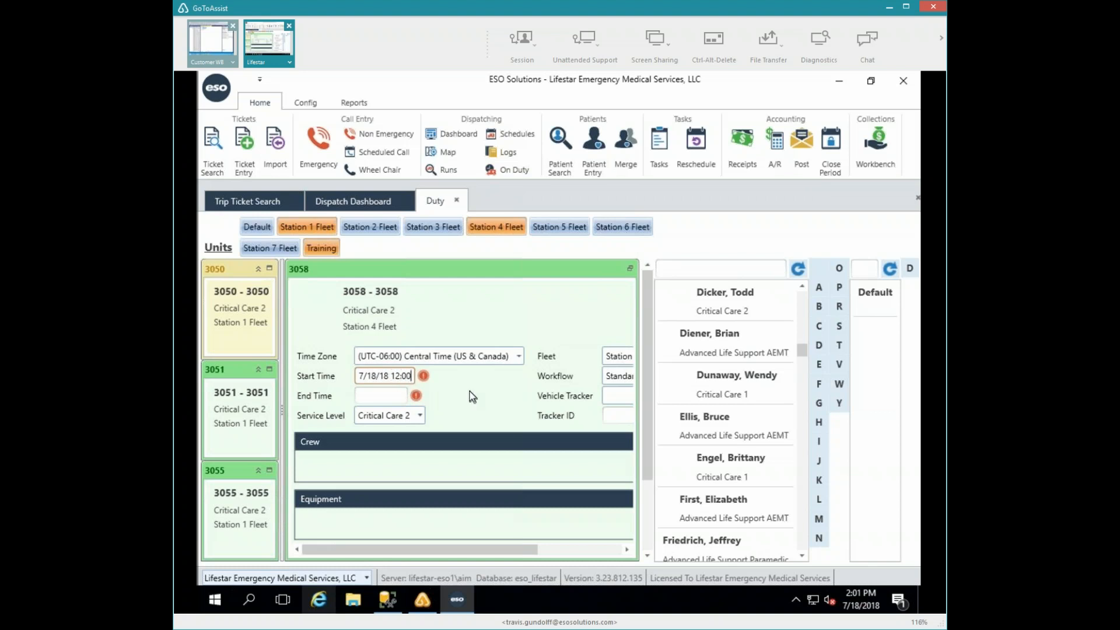
left_click(366, 394)
type("7/19/18 12:00")
key("Tab")
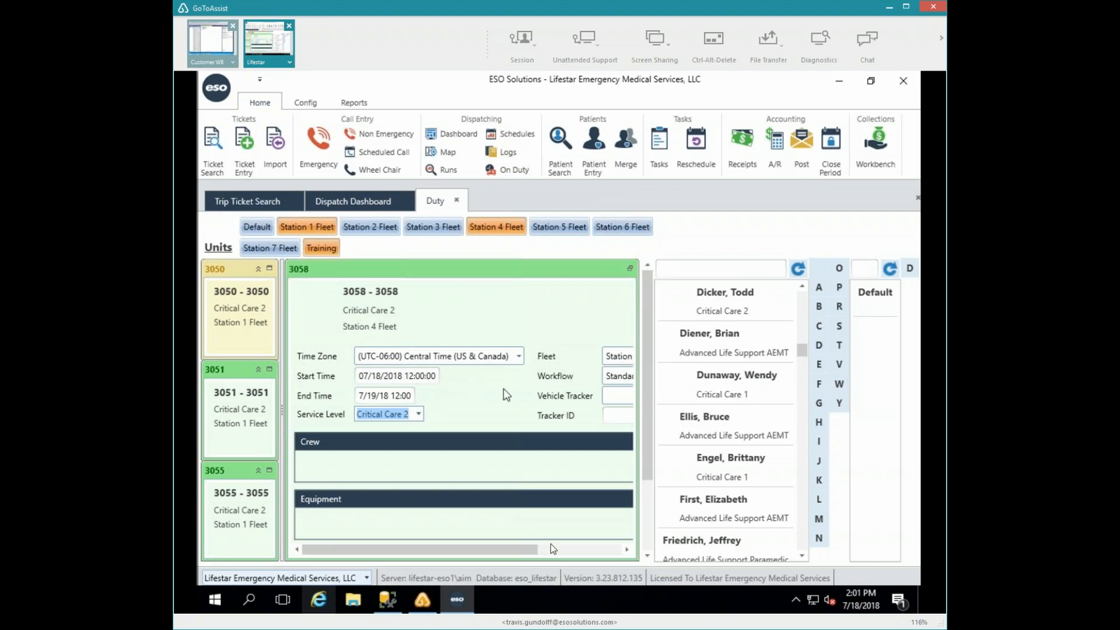
left_click(624, 357)
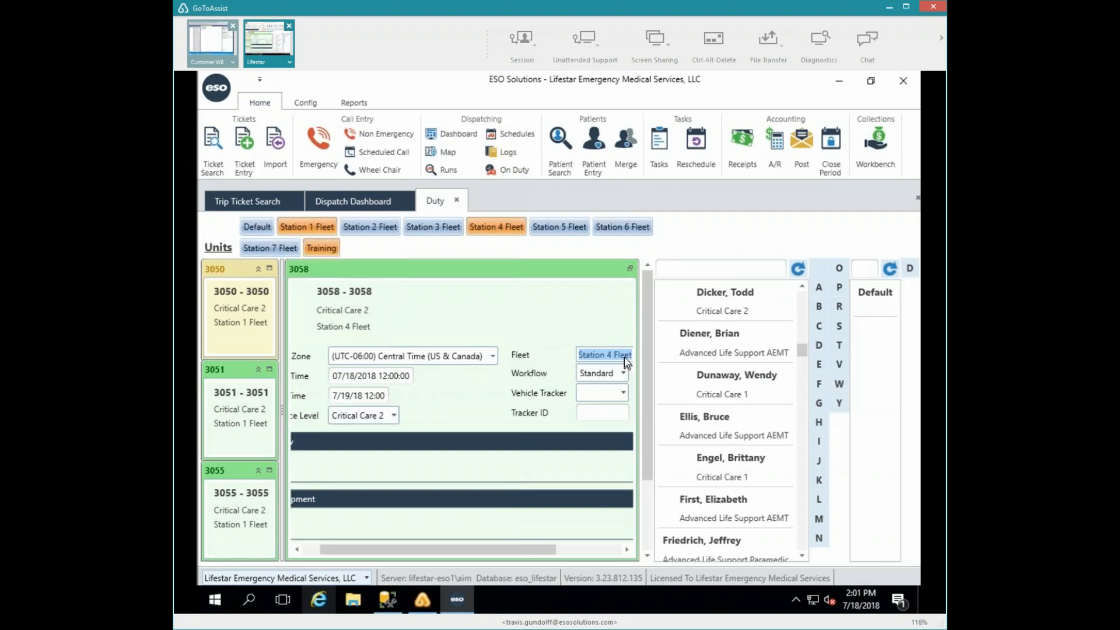
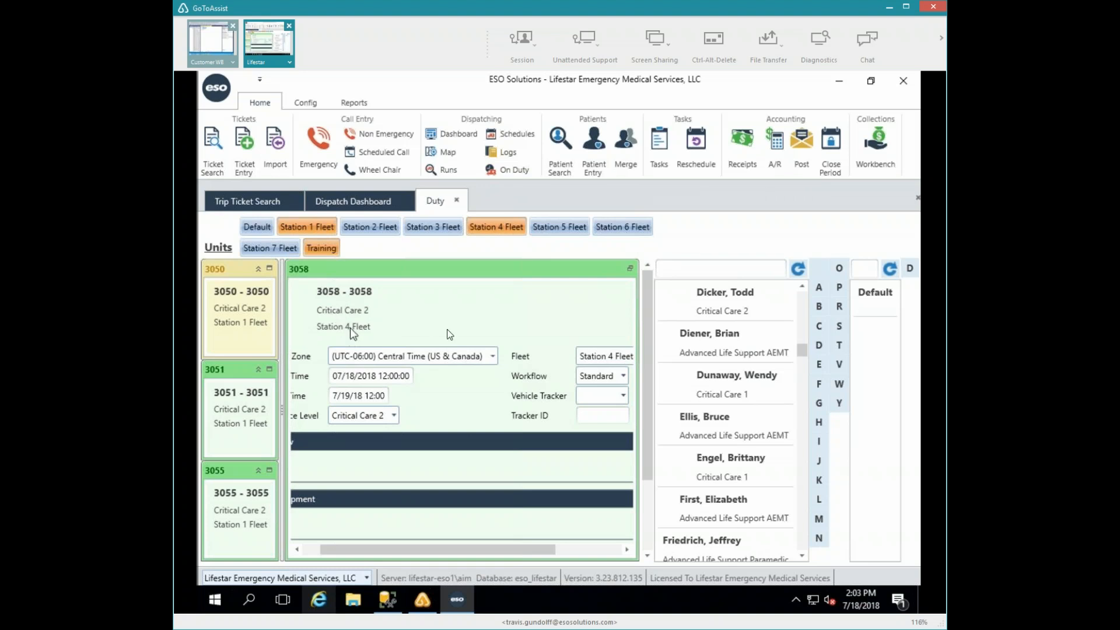
Step: Assign unit 3058 to the Training fleet
left_click(588, 356)
type("Training")
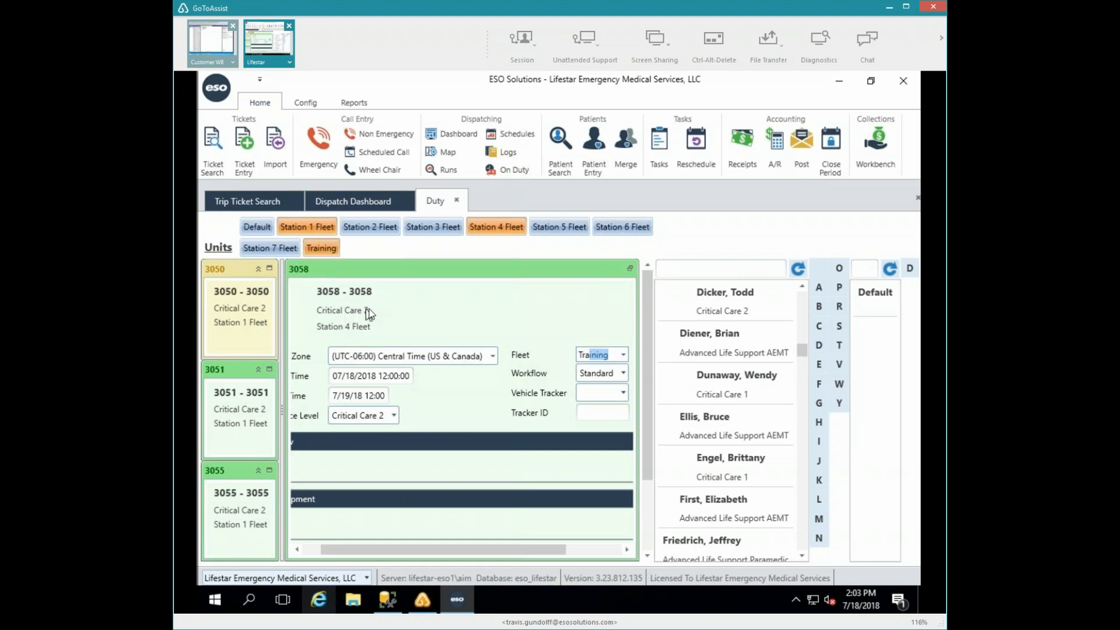
left_click(539, 338)
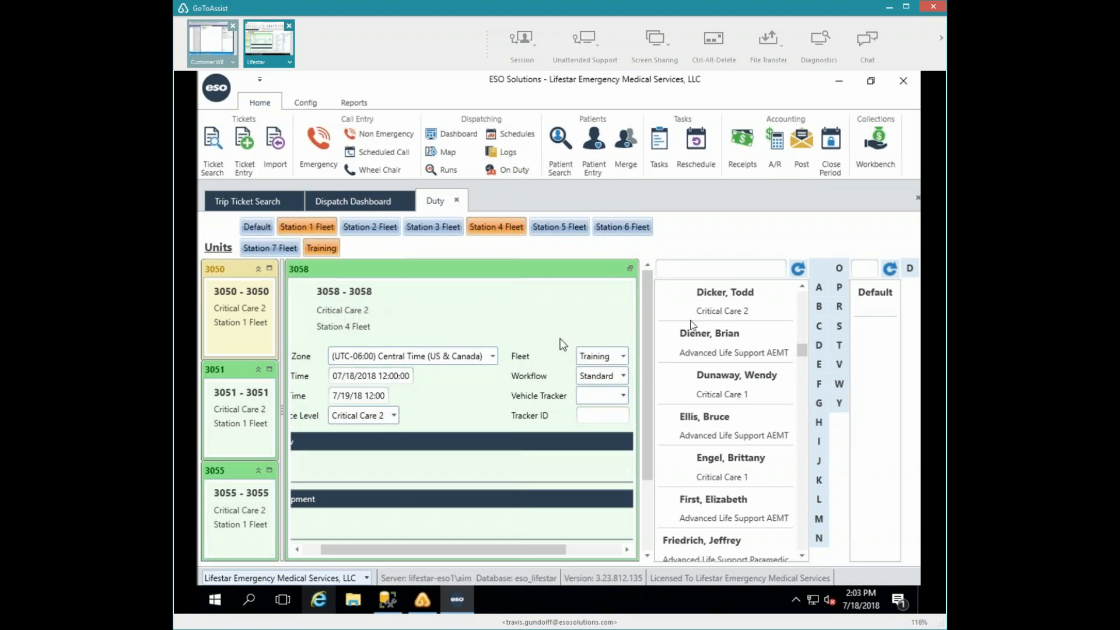
left_click(741, 309)
left_click_drag(739, 306, 356, 476)
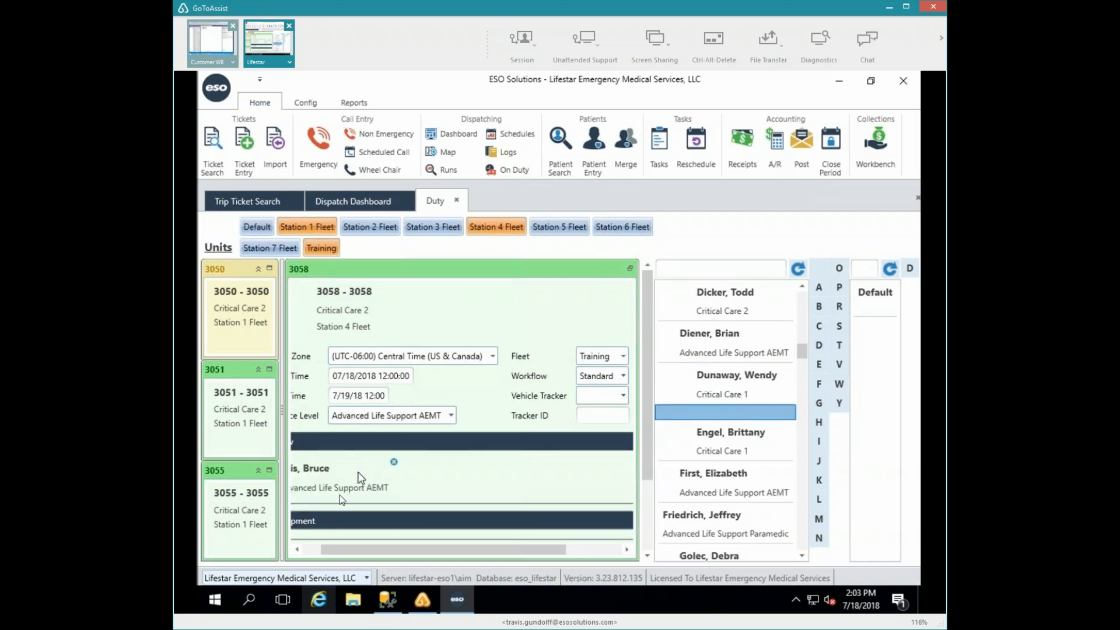
left_click(301, 551)
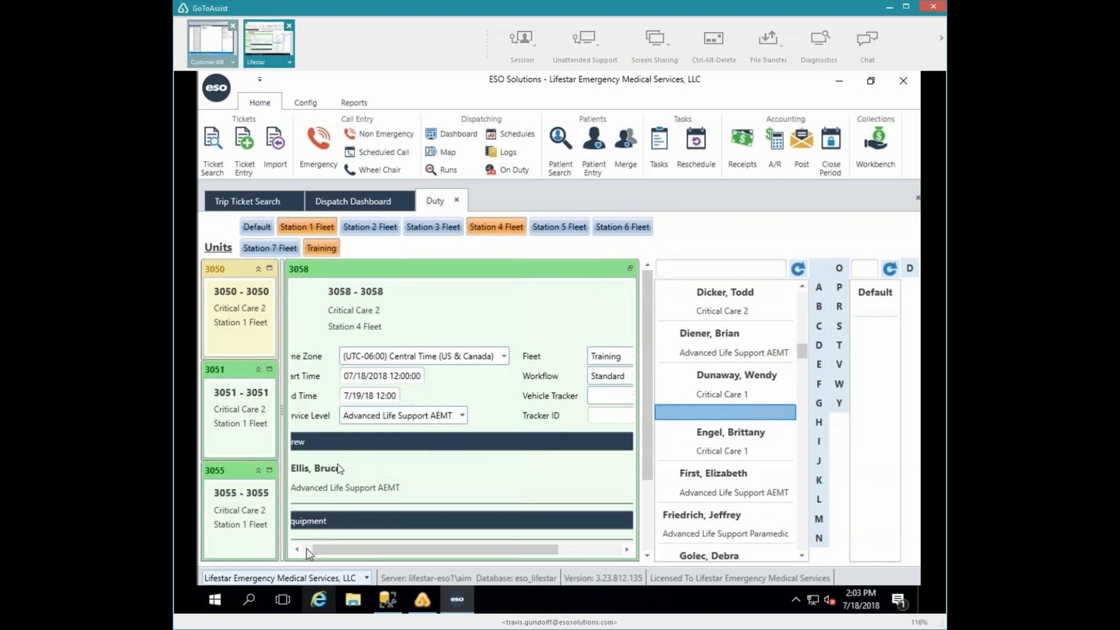
left_click(405, 462)
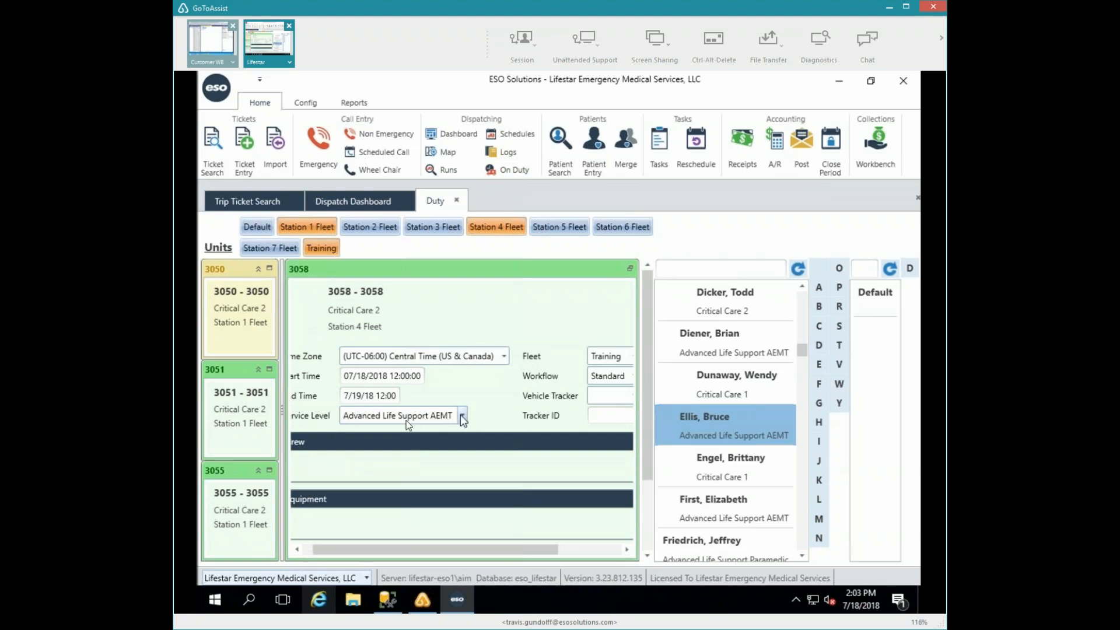
left_click(461, 414)
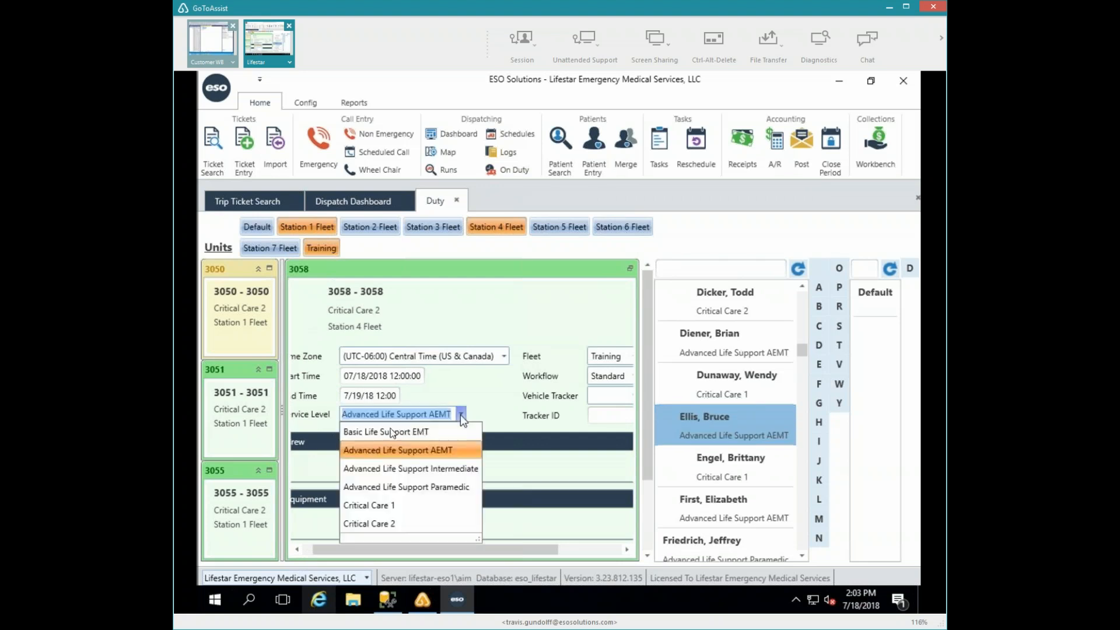
left_click(380, 523)
left_click(740, 311)
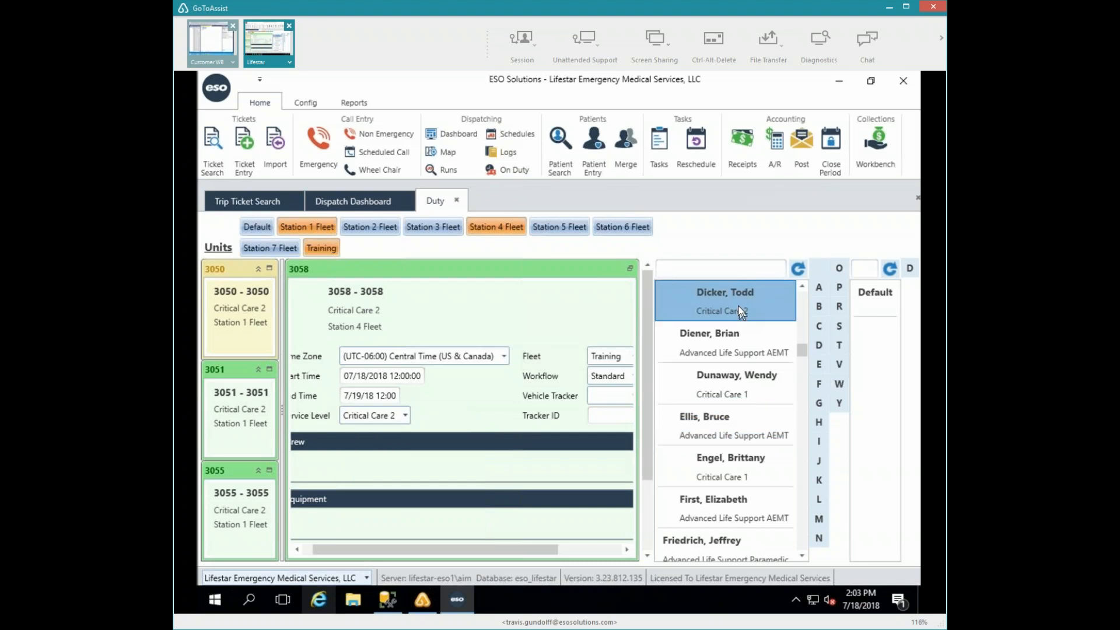
left_click_drag(737, 306, 489, 474)
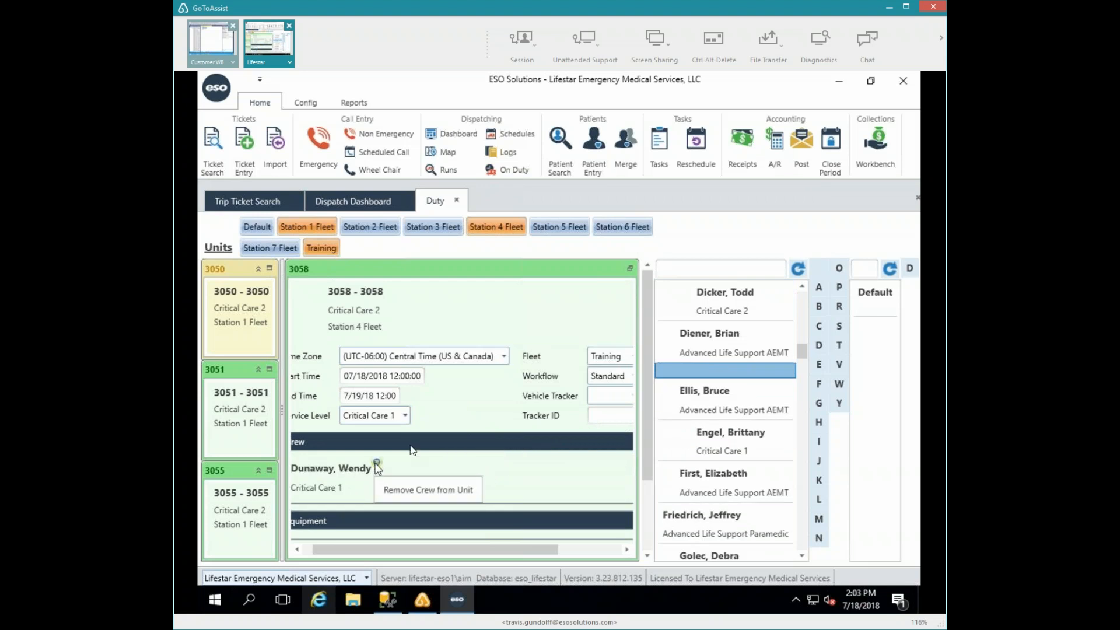
left_click(377, 462)
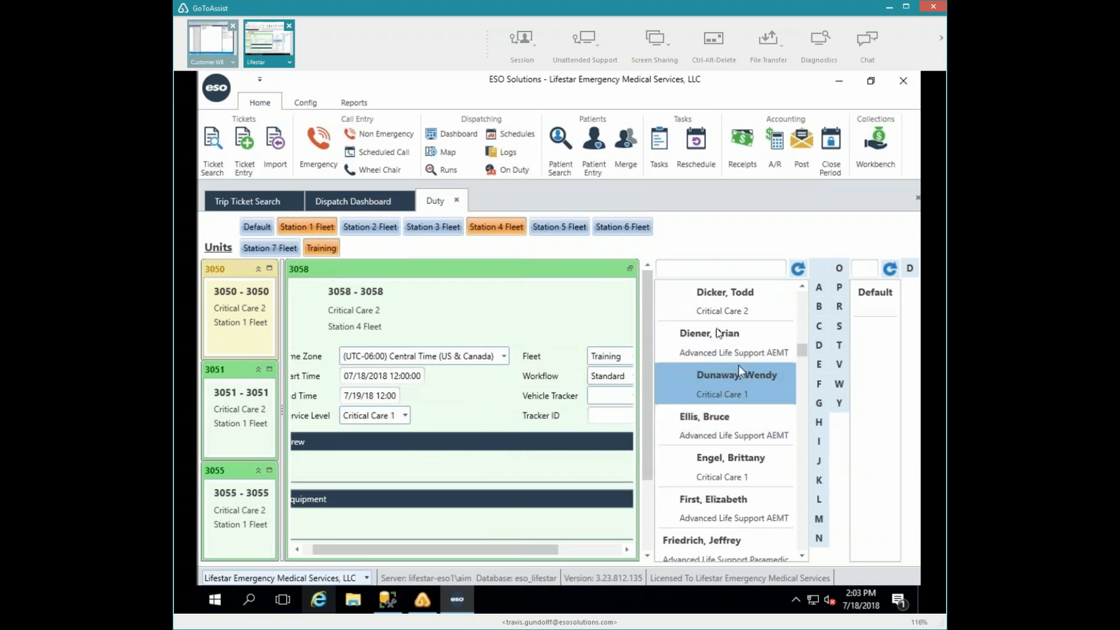
Step: Add a Critical Care 2 and an Advanced Life Support AEMT crew member to unit 3058 and set its service level to Critical Care 2
double_click(727, 302)
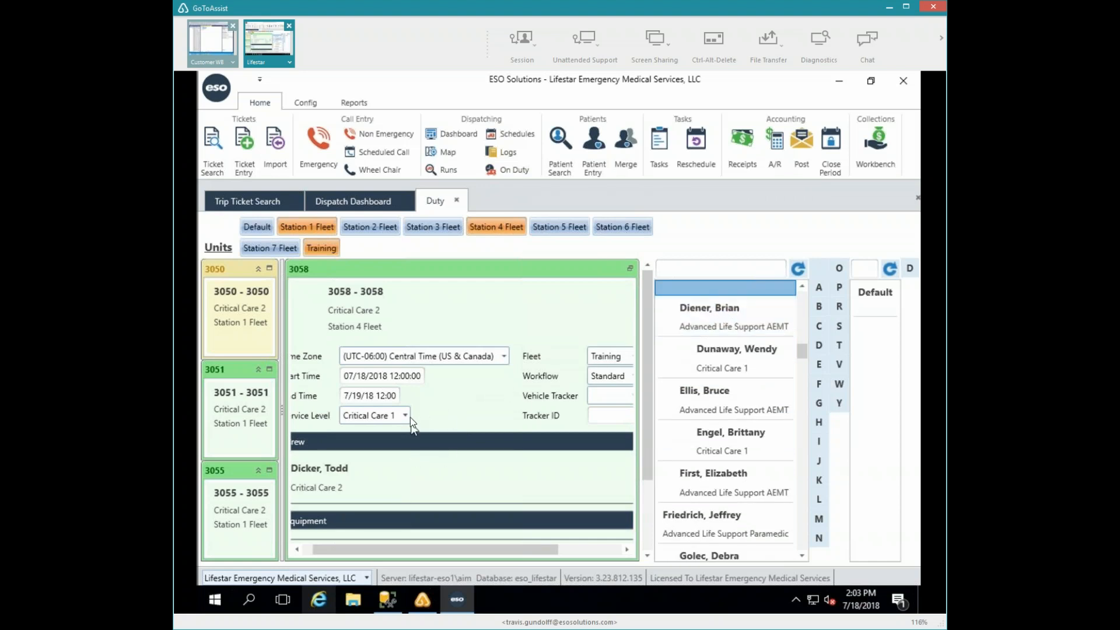
double_click(751, 411)
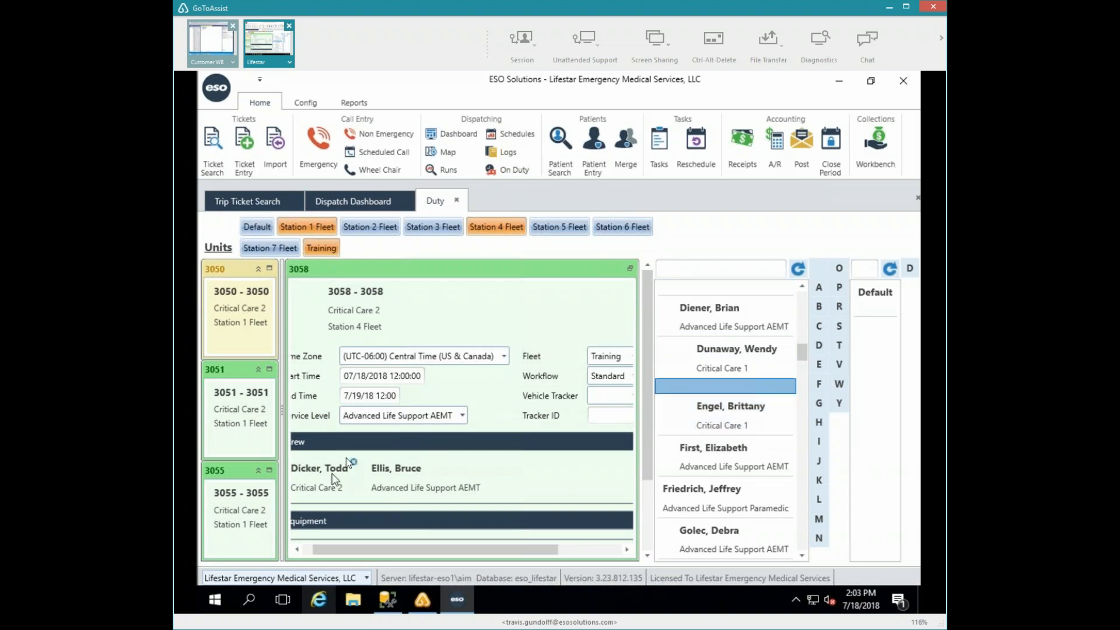
mouse_move(401, 489)
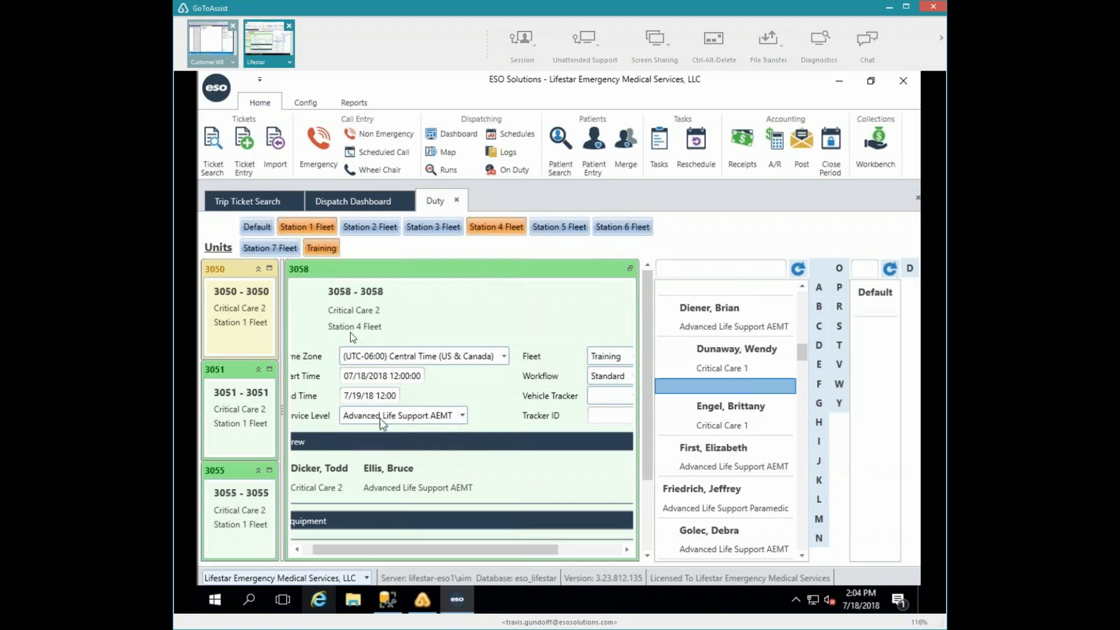
mouse_move(334, 484)
left_click(463, 416)
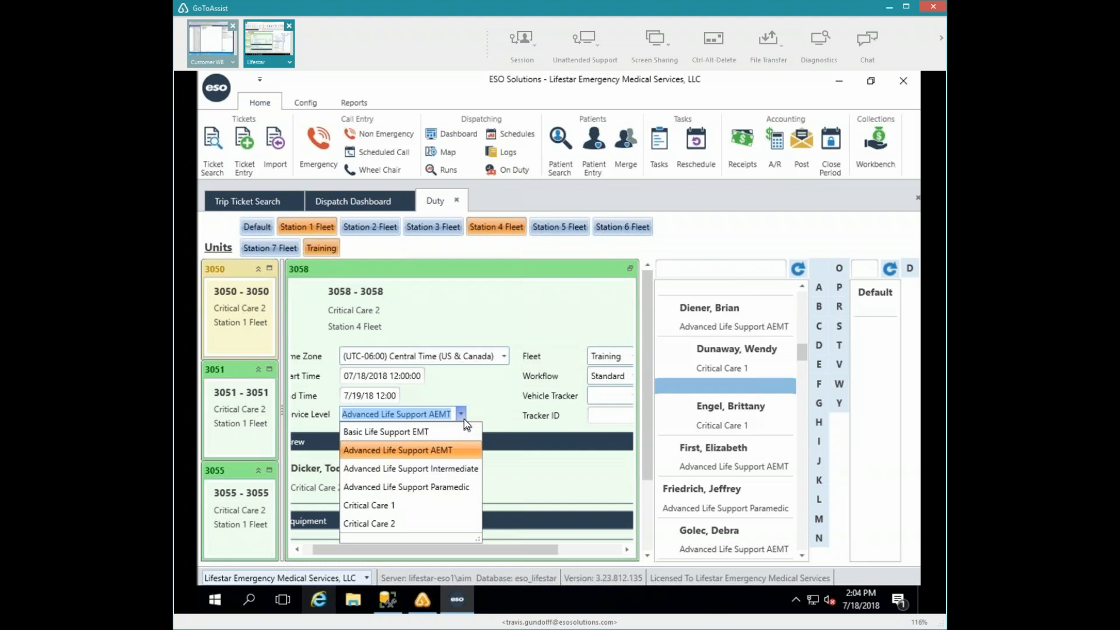
left_click(366, 527)
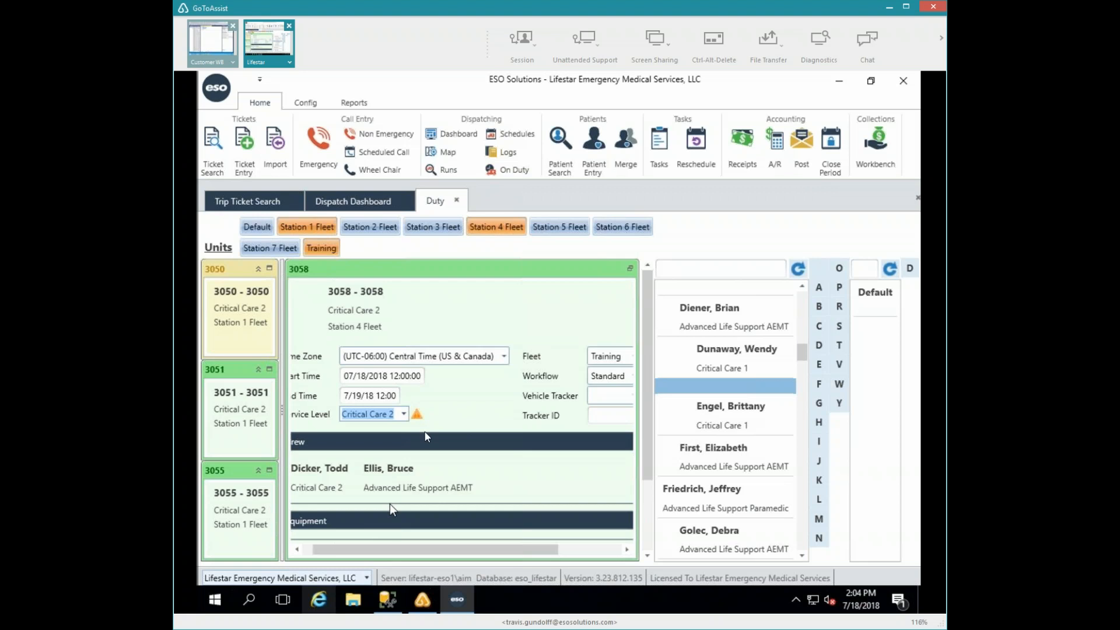
mouse_move(418, 415)
Step: Put unit 3058 on duty
left_click(593, 552)
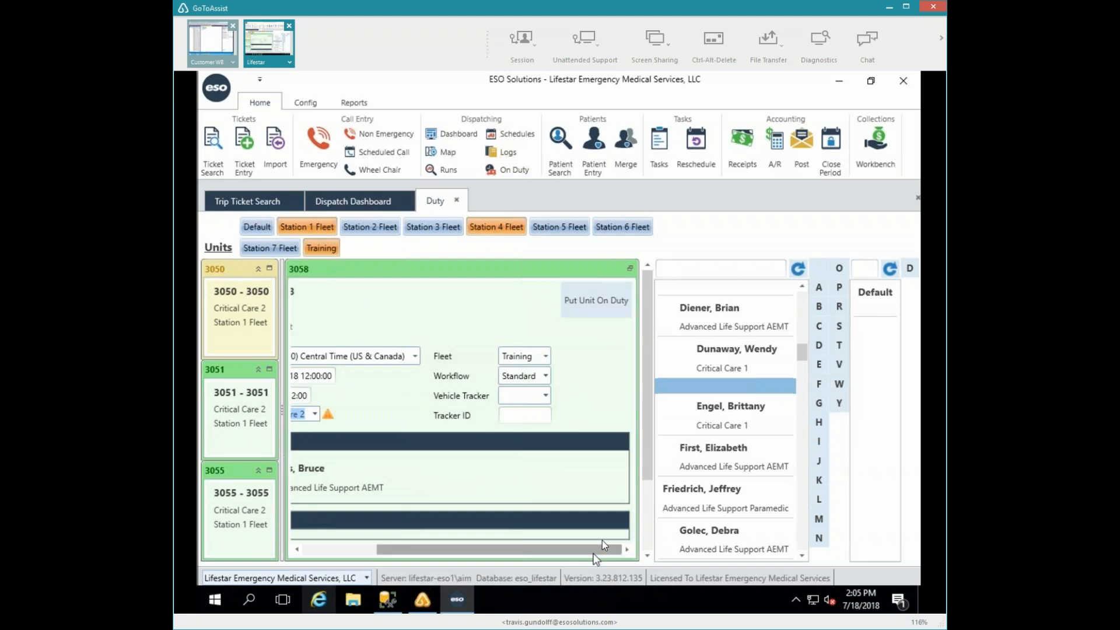
left_click(588, 299)
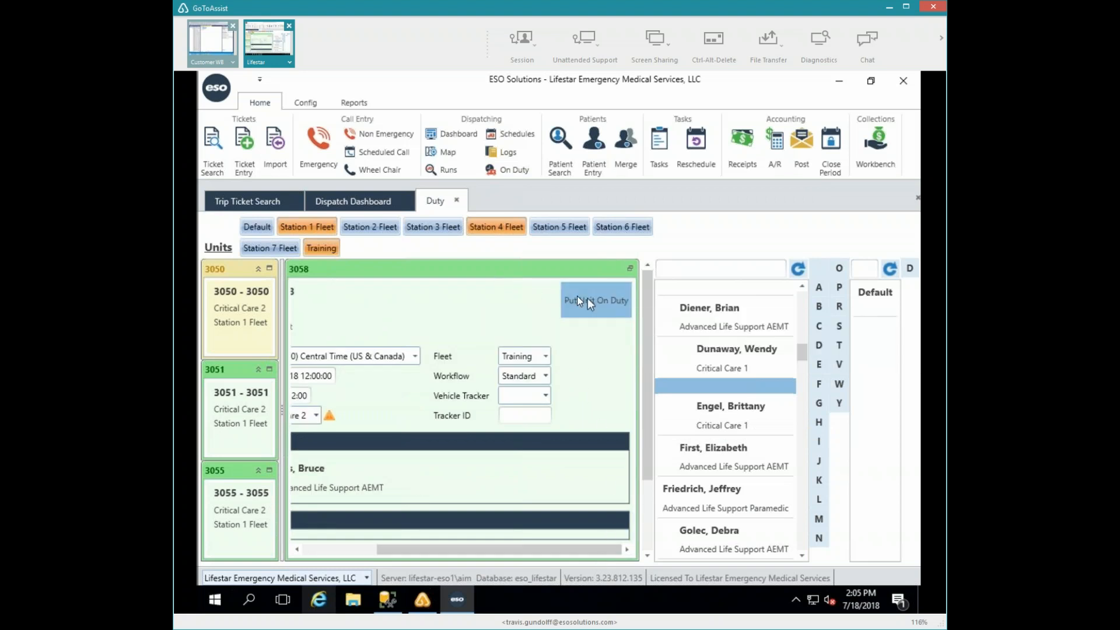
left_click(569, 297)
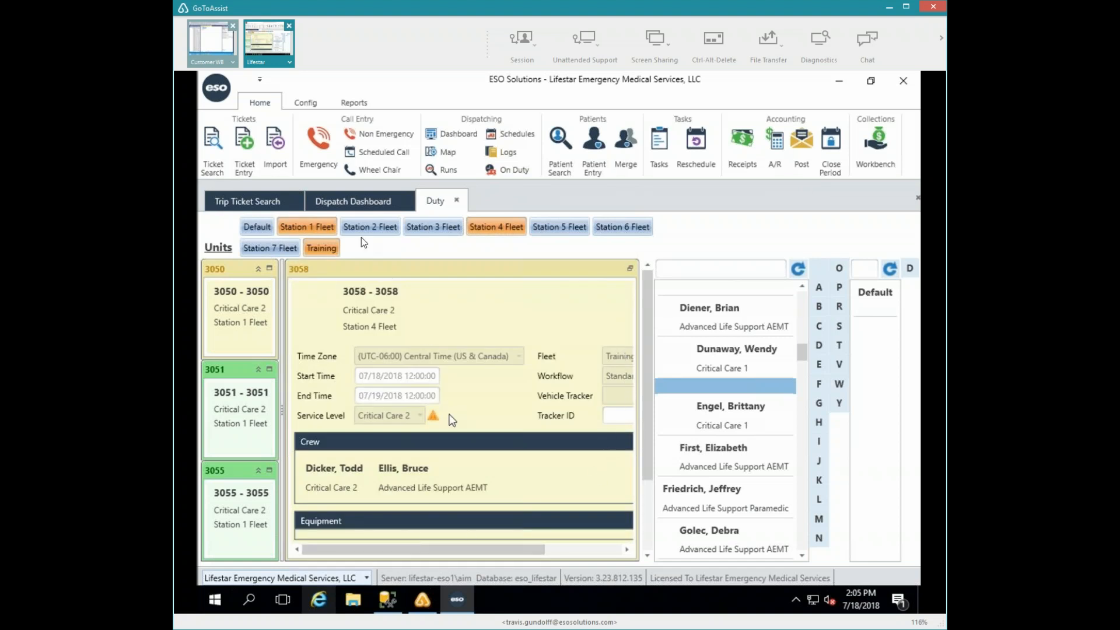
Step: Check unit 3058's entry and crew details in the Units list on the Dispatch Dashboard
left_click(348, 201)
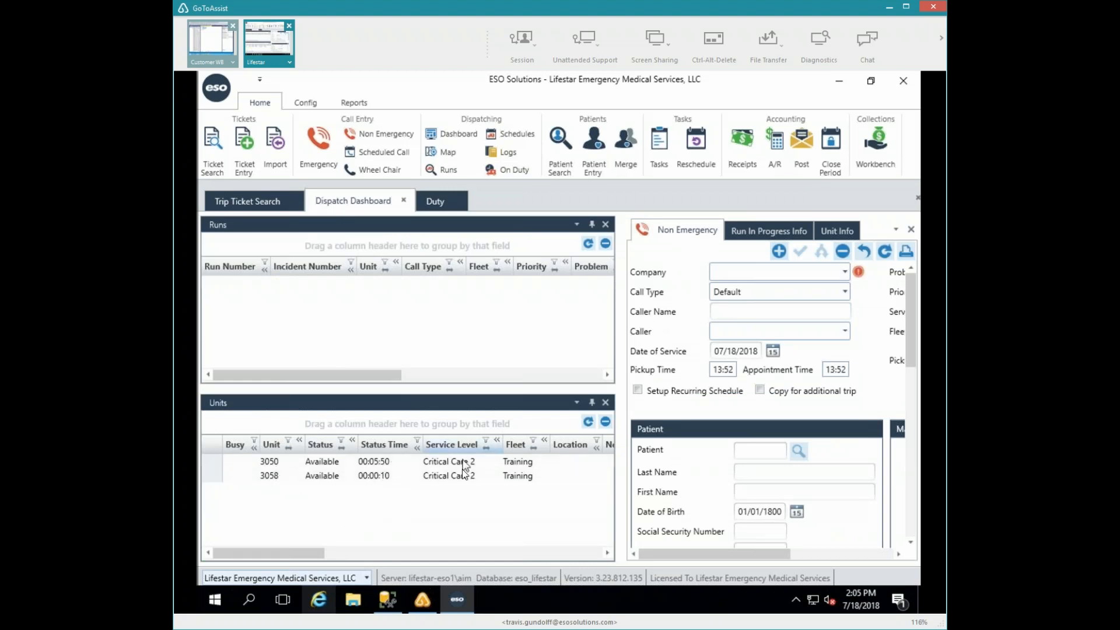
left_click_drag(302, 553, 385, 559)
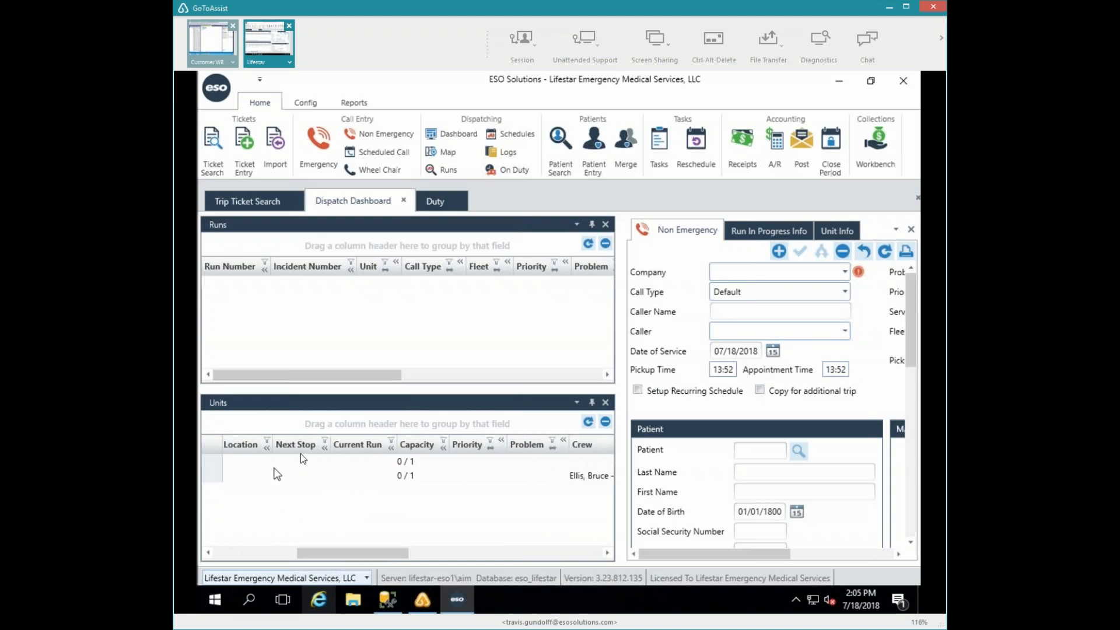
left_click_drag(380, 551, 511, 552)
left_click_drag(523, 554, 245, 563)
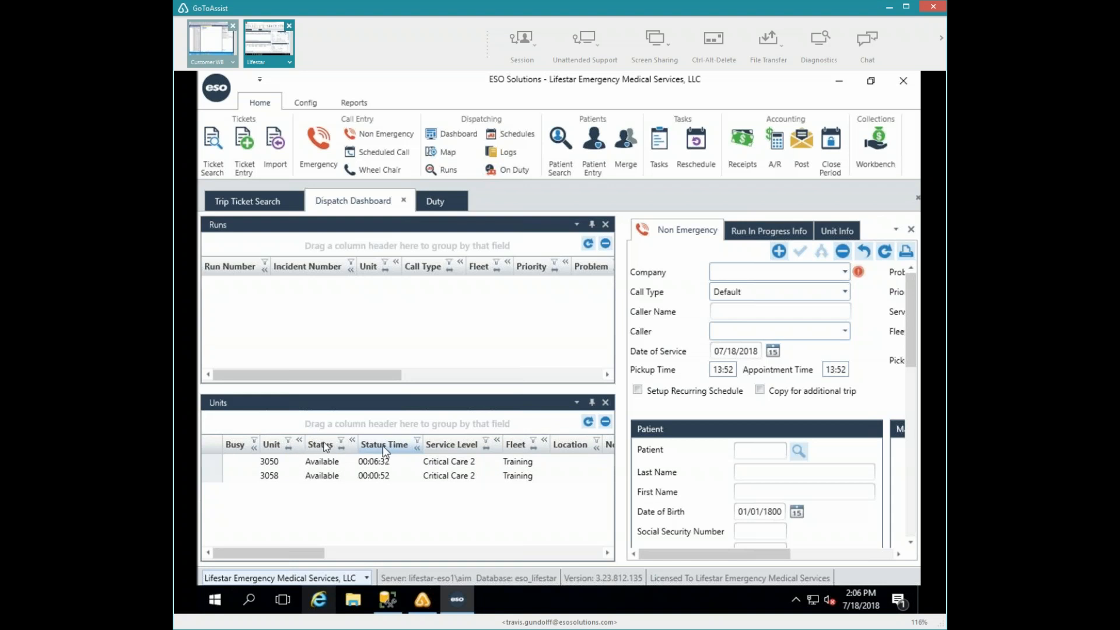
Step: Sort the dashboard's Units list in ascending order by unit number
left_click(439, 443)
left_click(376, 446)
left_click(277, 444)
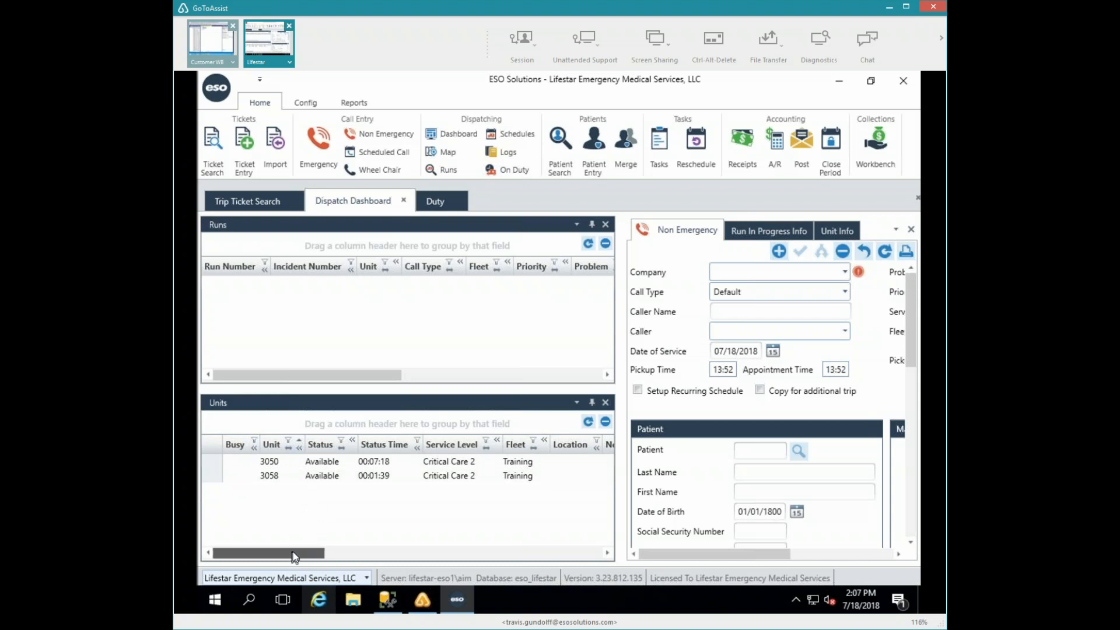
Step: Move the Crew column in the Units list so it sits directly after the Unit column
left_click_drag(292, 553, 297, 552)
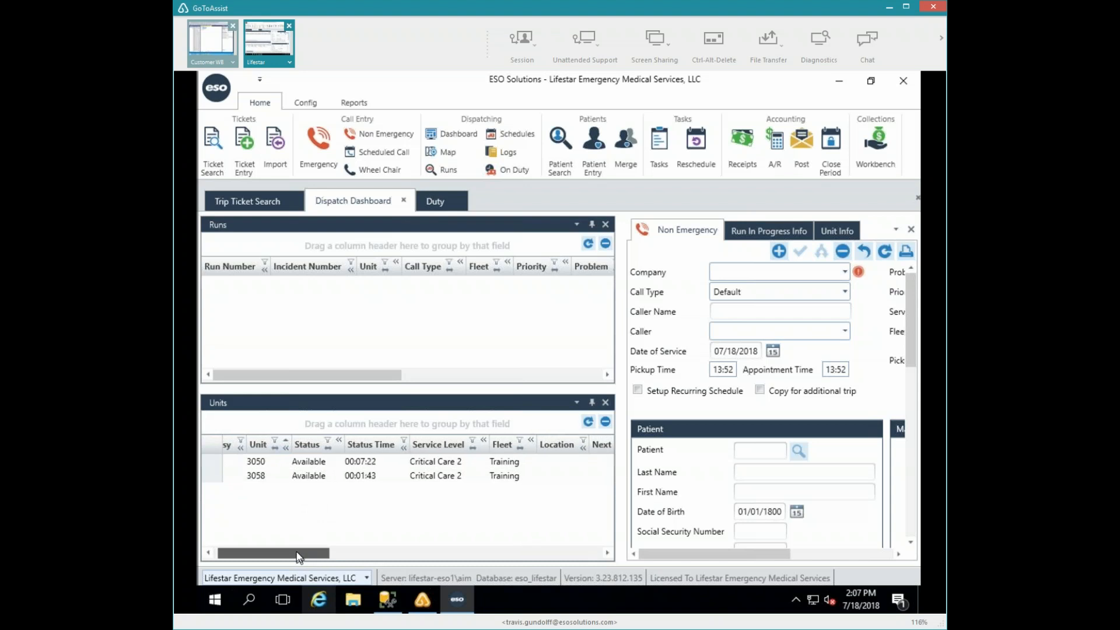
left_click_drag(299, 550, 391, 550)
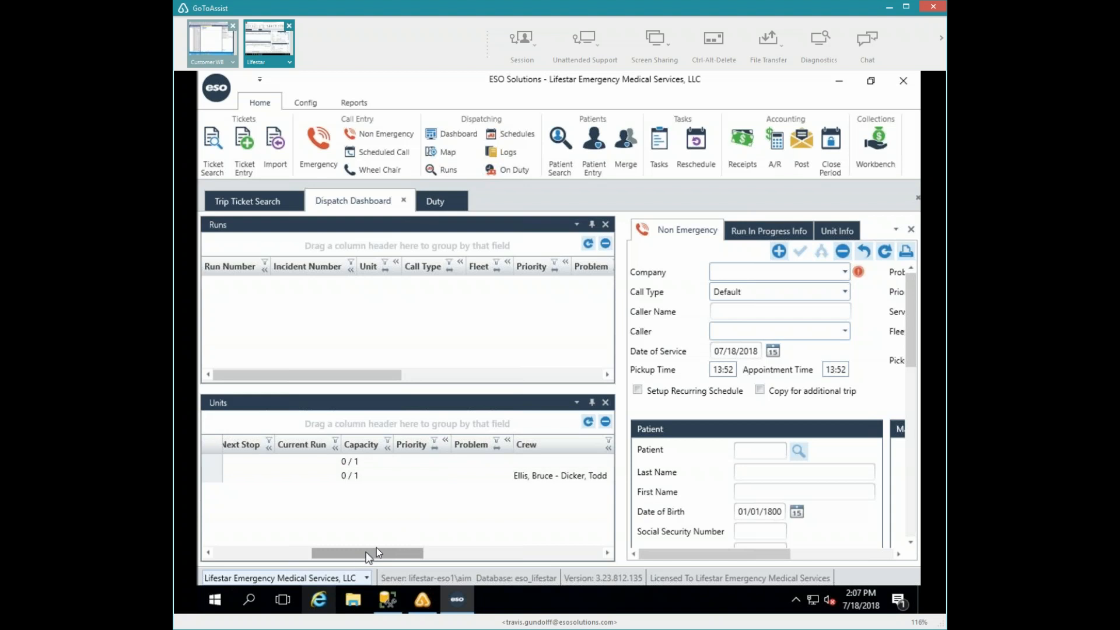
left_click_drag(373, 552, 391, 526)
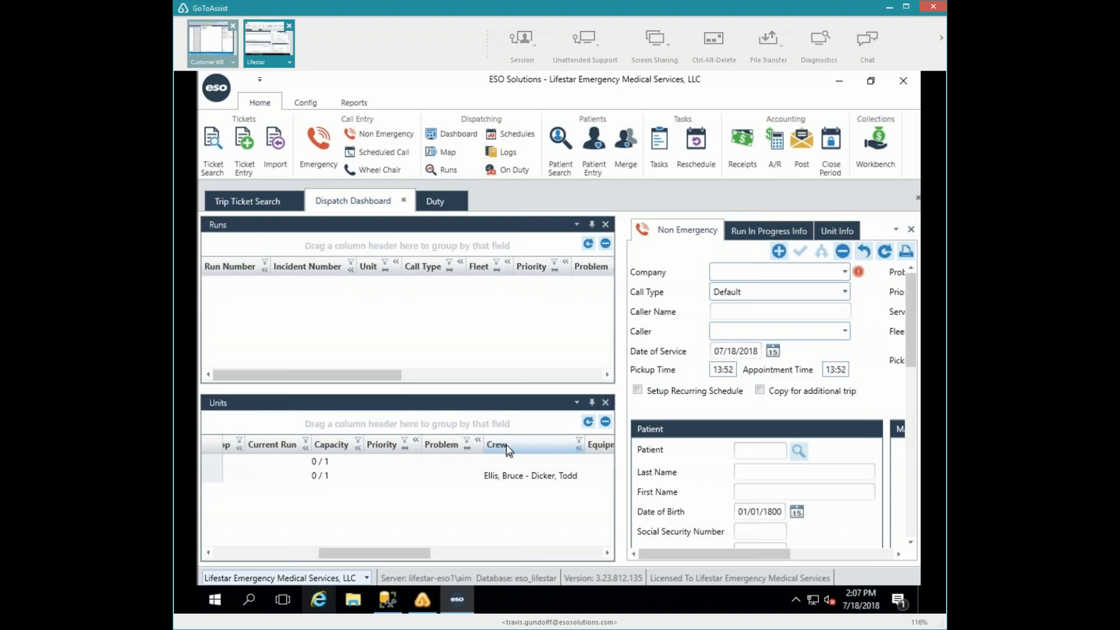
left_click_drag(505, 446, 270, 446)
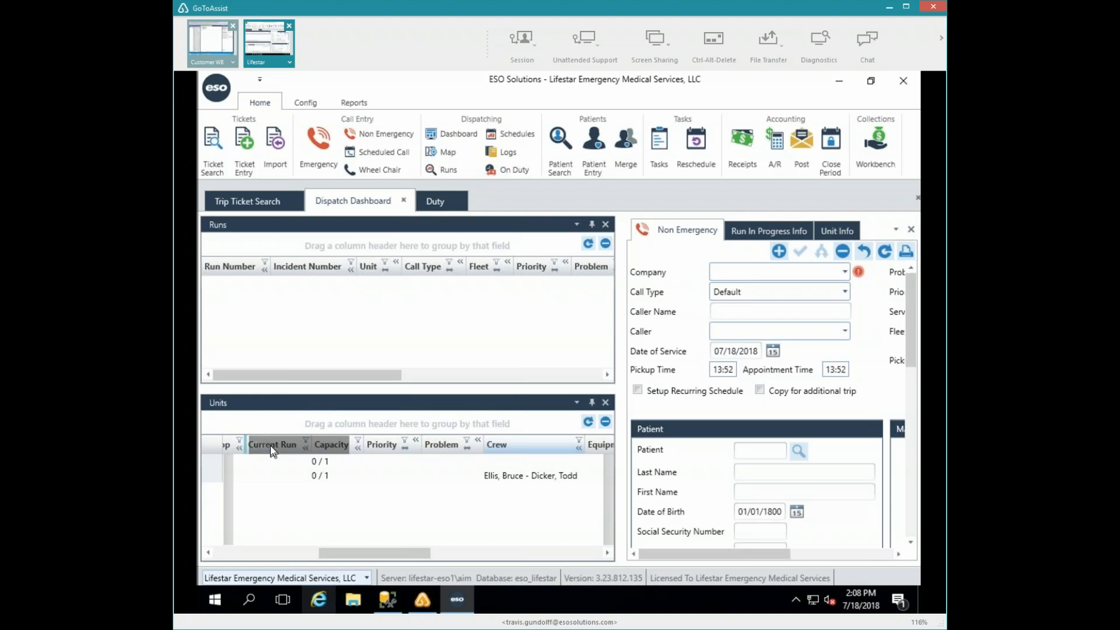
left_click_drag(271, 445, 275, 455)
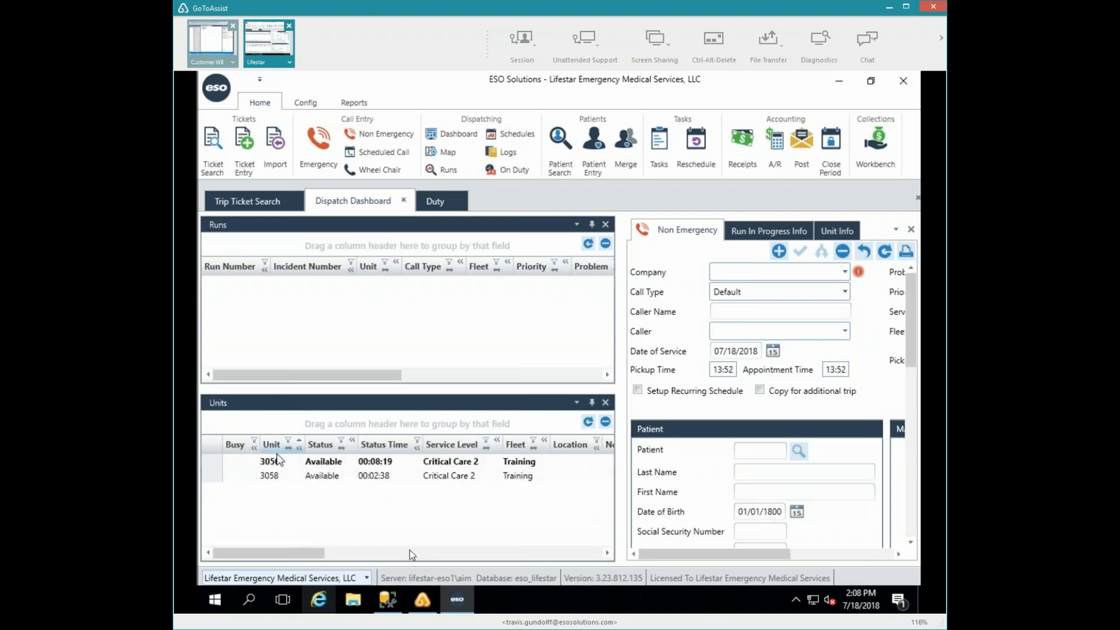
left_click_drag(318, 554, 383, 553)
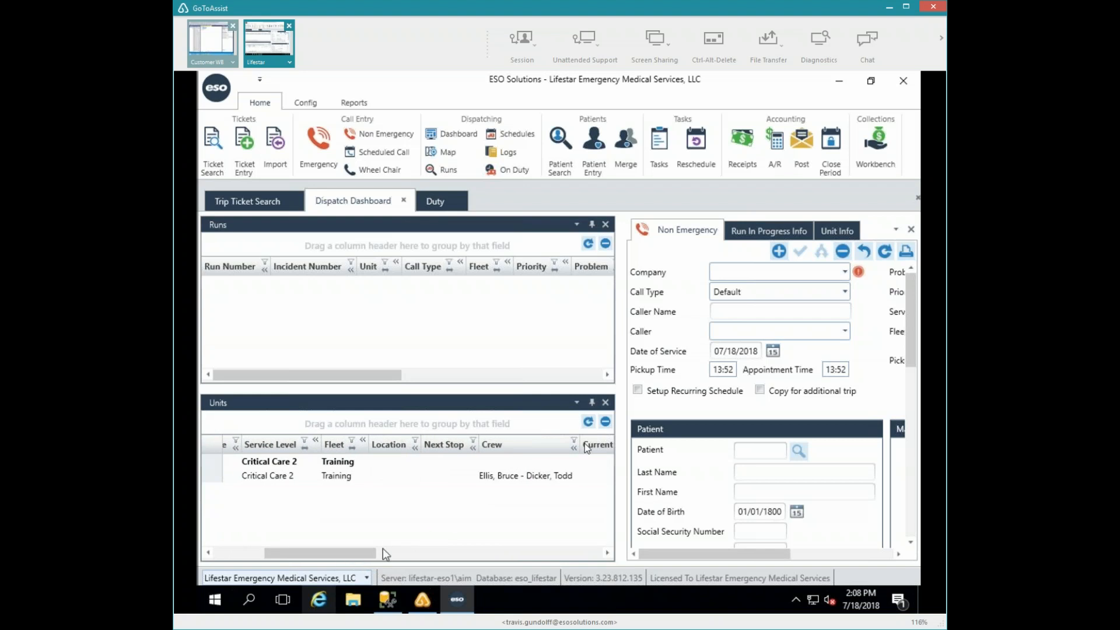
left_click_drag(295, 555, 273, 558)
left_click_drag(589, 441, 252, 450)
left_click_drag(268, 551, 219, 551)
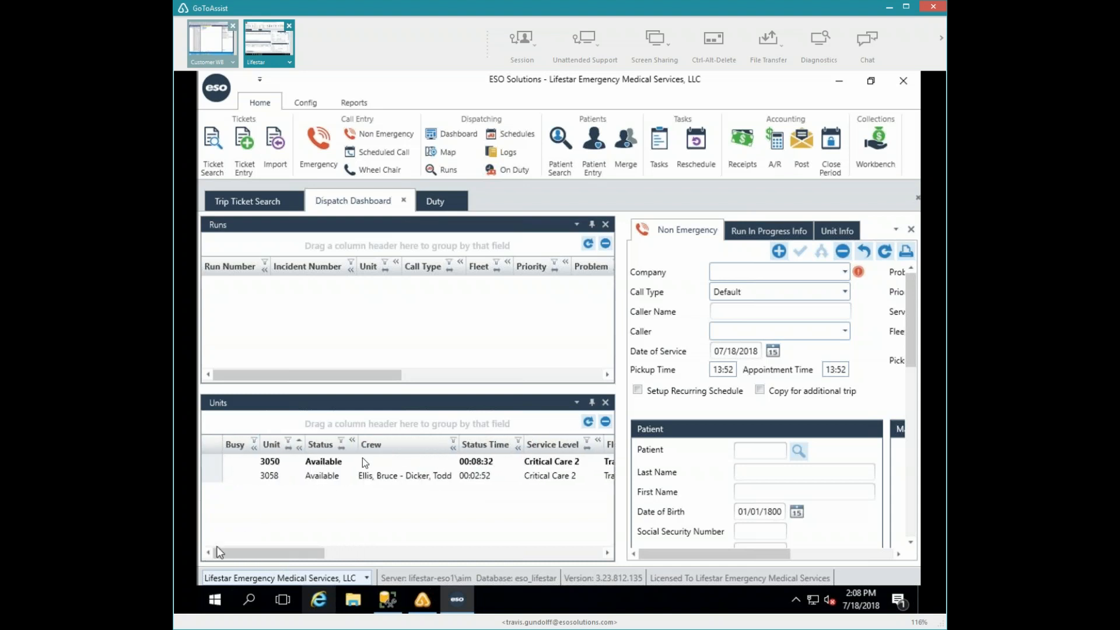
left_click_drag(376, 442, 307, 447)
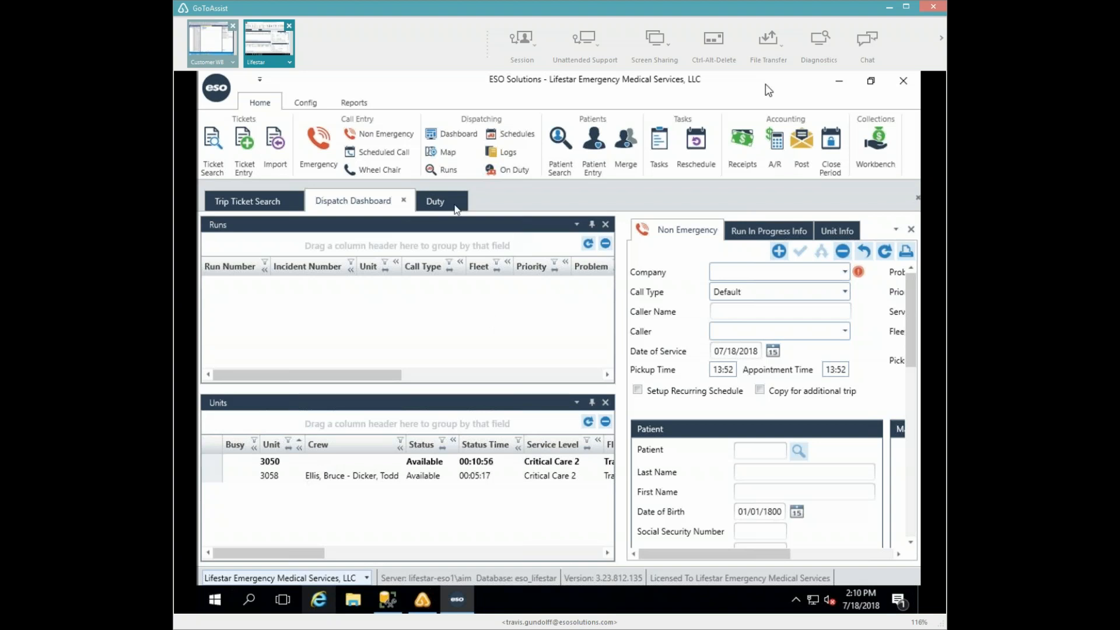
Step: Return to the Duty screen and close it
left_click(451, 209)
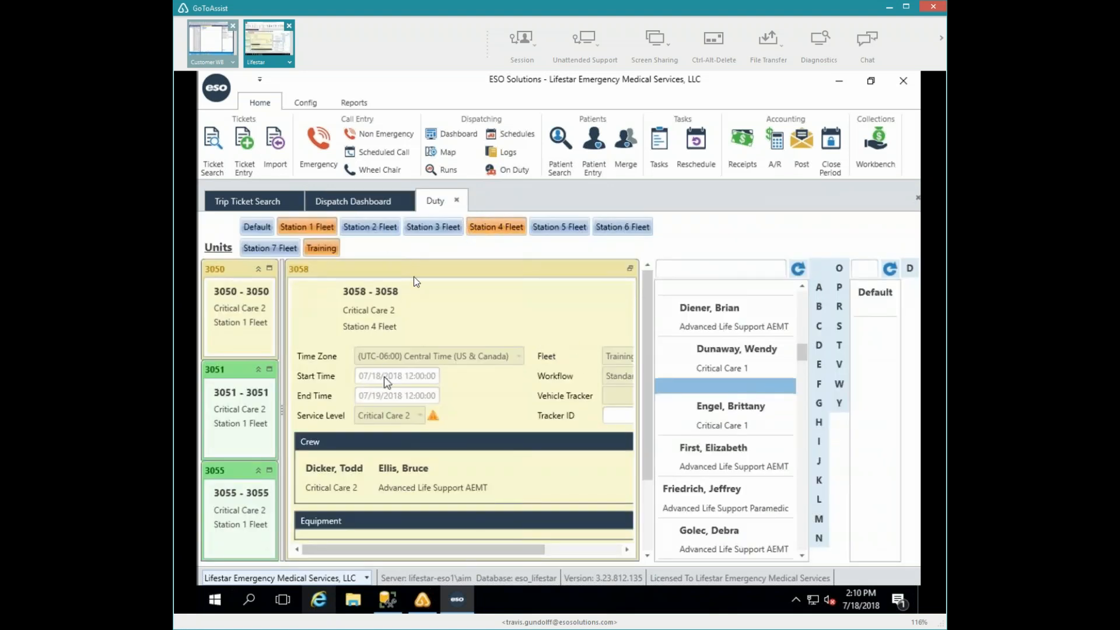
left_click(458, 201)
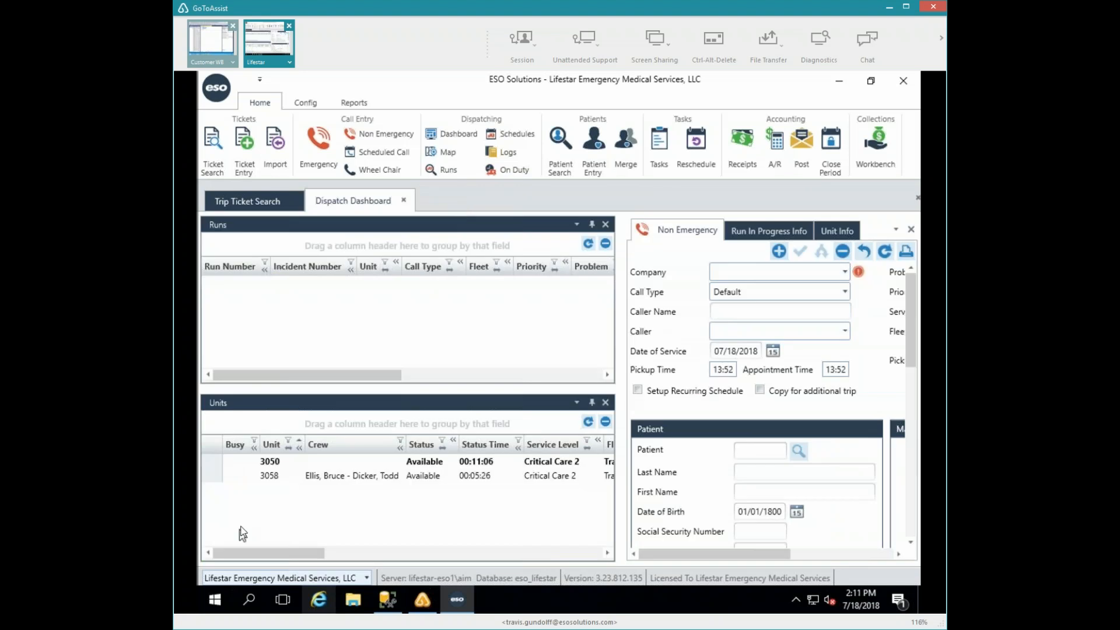
Step: Choose Change Resources as unit 3050's next step, enlarging the Next Step and Change Shift Request windows to show their full contents
double_click(281, 461)
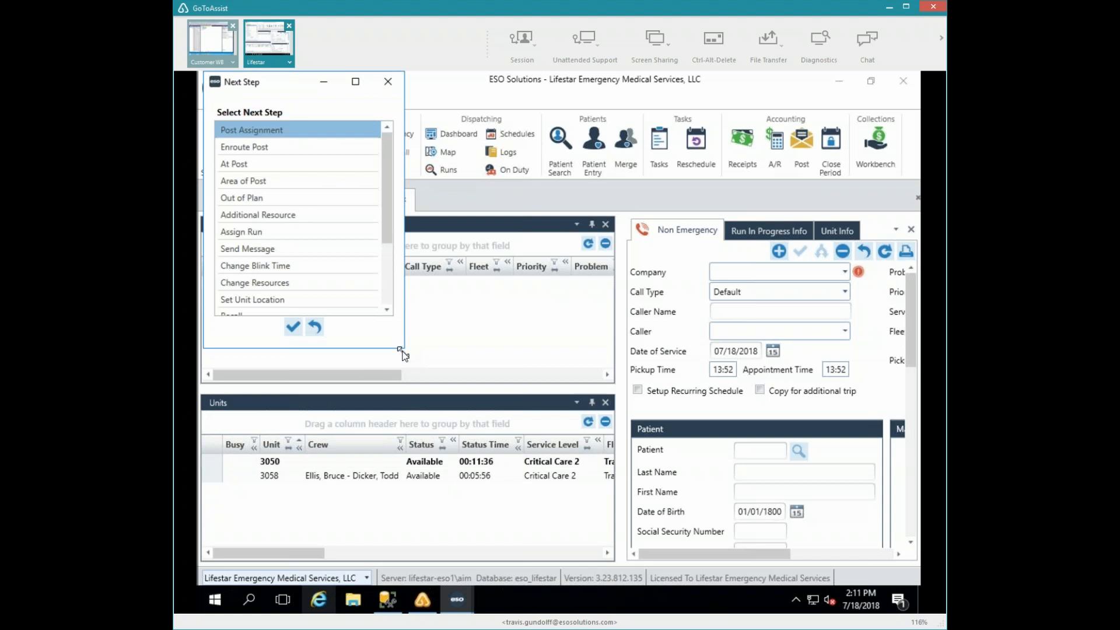
left_click_drag(402, 352, 398, 549)
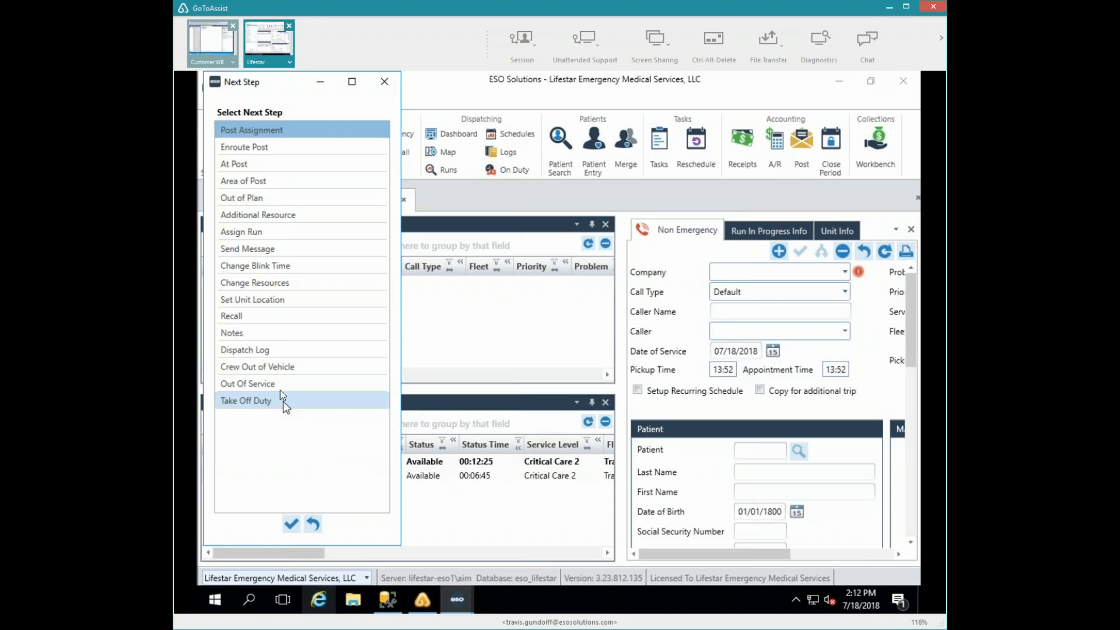
left_click(282, 281)
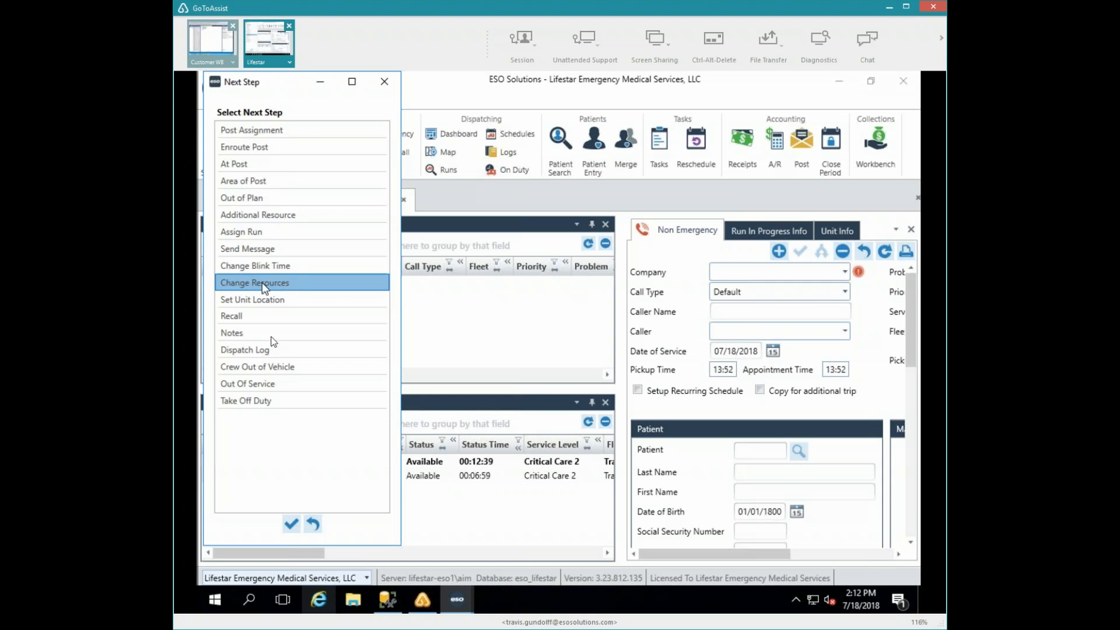
left_click(291, 524)
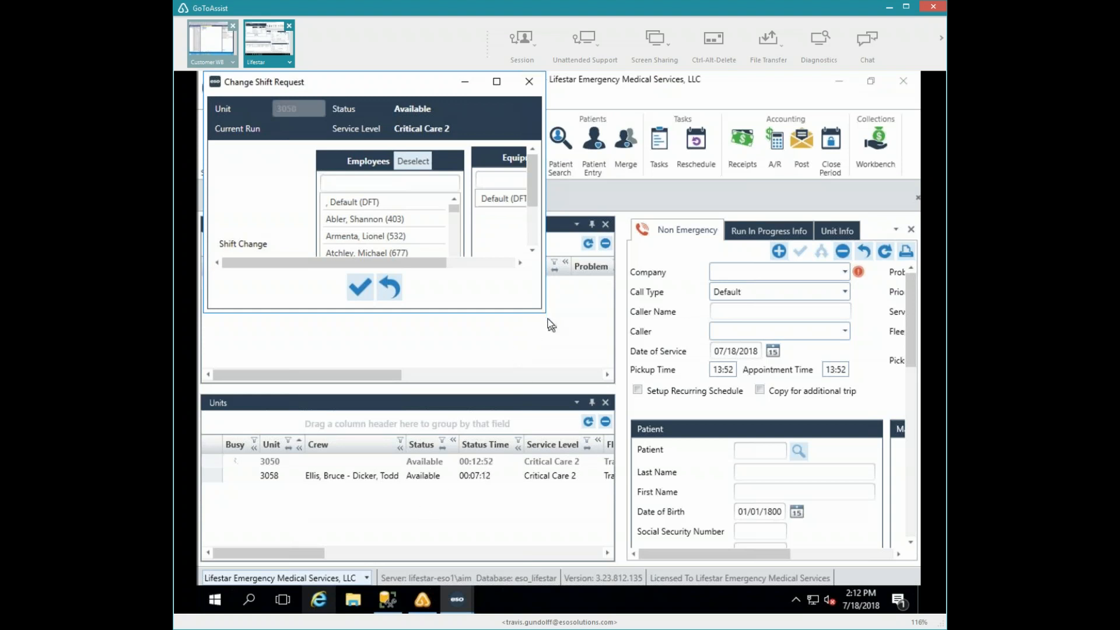
left_click_drag(546, 314, 684, 496)
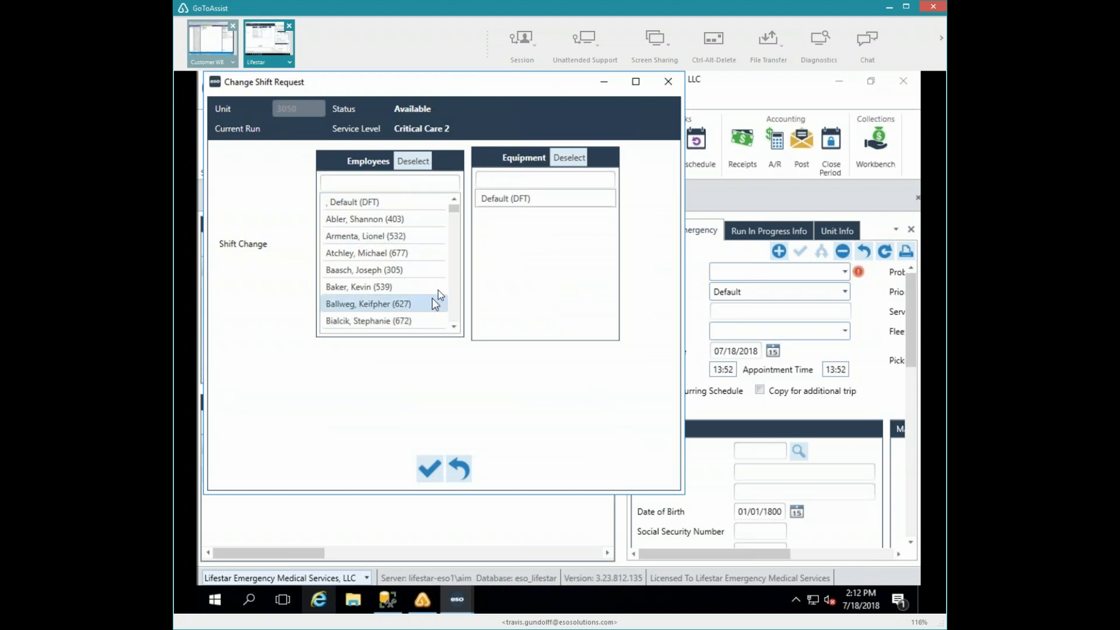
Step: Assign two available employees as the crew of unit 3050 and save the shift change
scroll(438, 289, "down", 3)
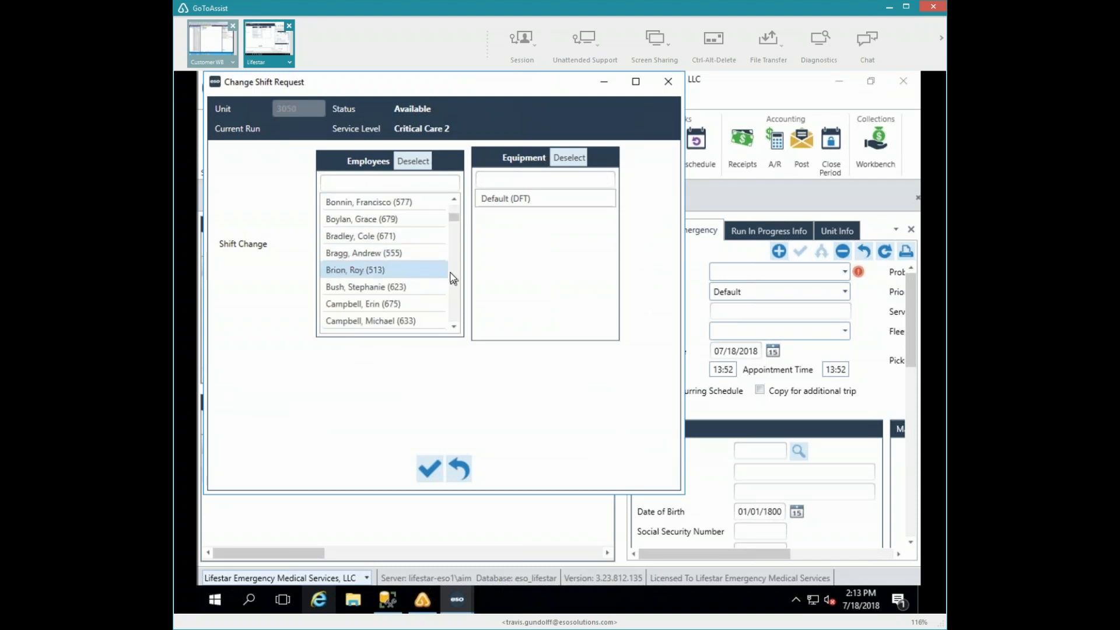
scroll(452, 278, "down", 4)
scroll(452, 278, "down", 2)
scroll(450, 280, "up", 2)
scroll(393, 253, "up", 1)
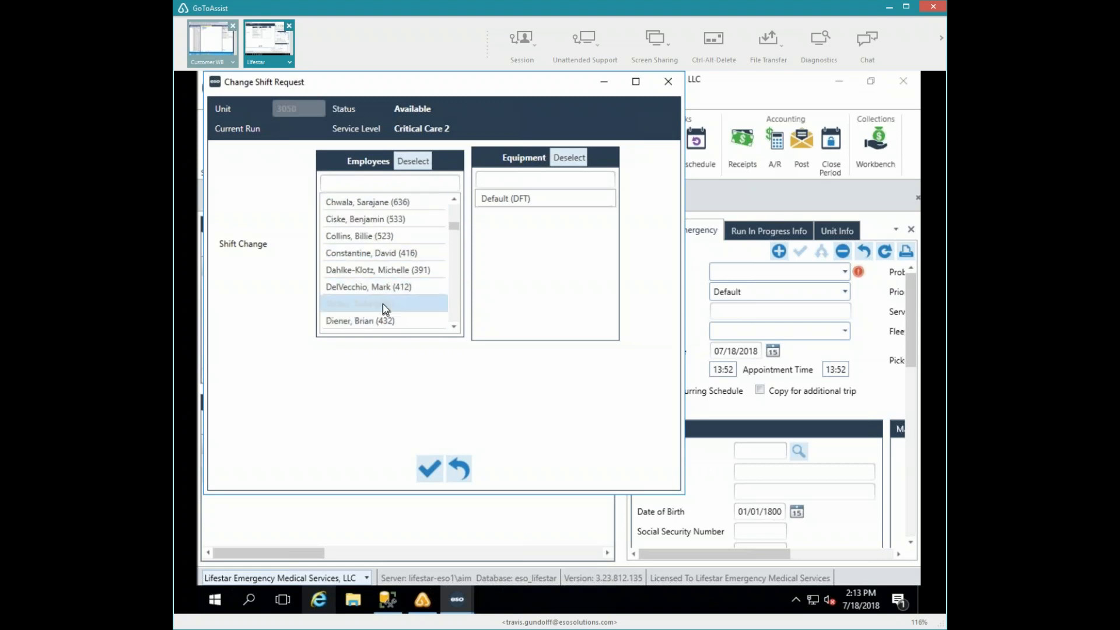
scroll(382, 299, "down", 1)
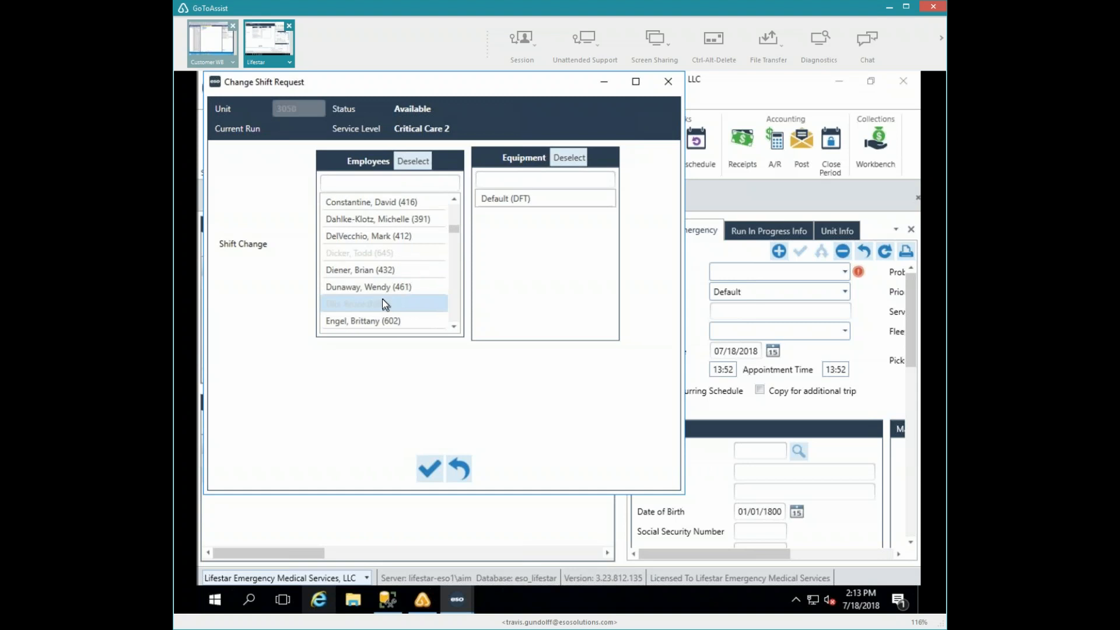
scroll(383, 298, "down", 1)
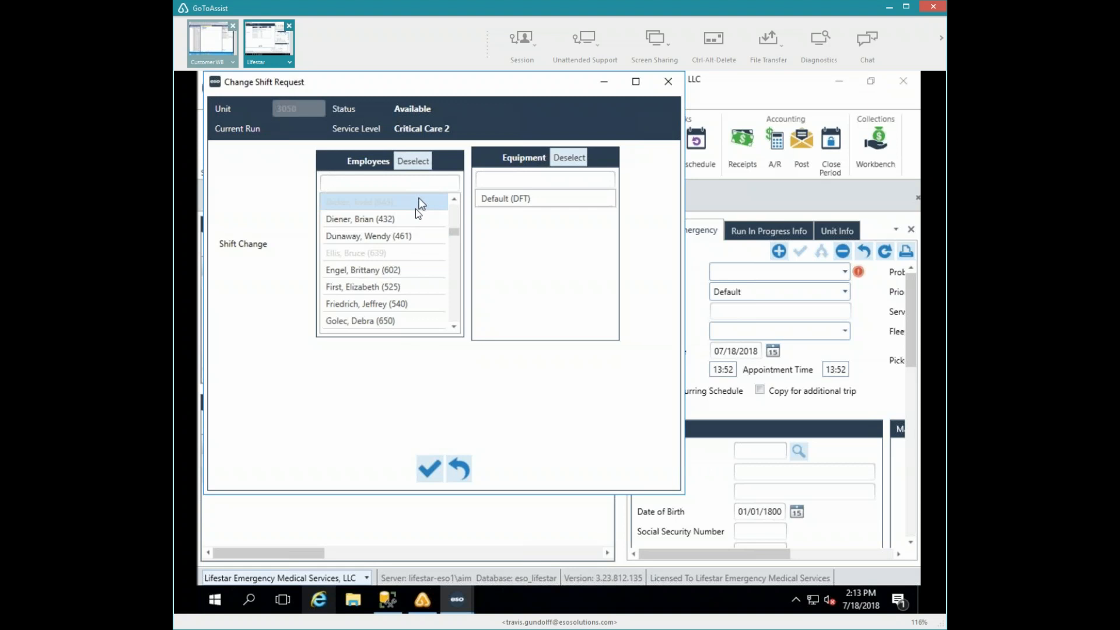
left_click(395, 238)
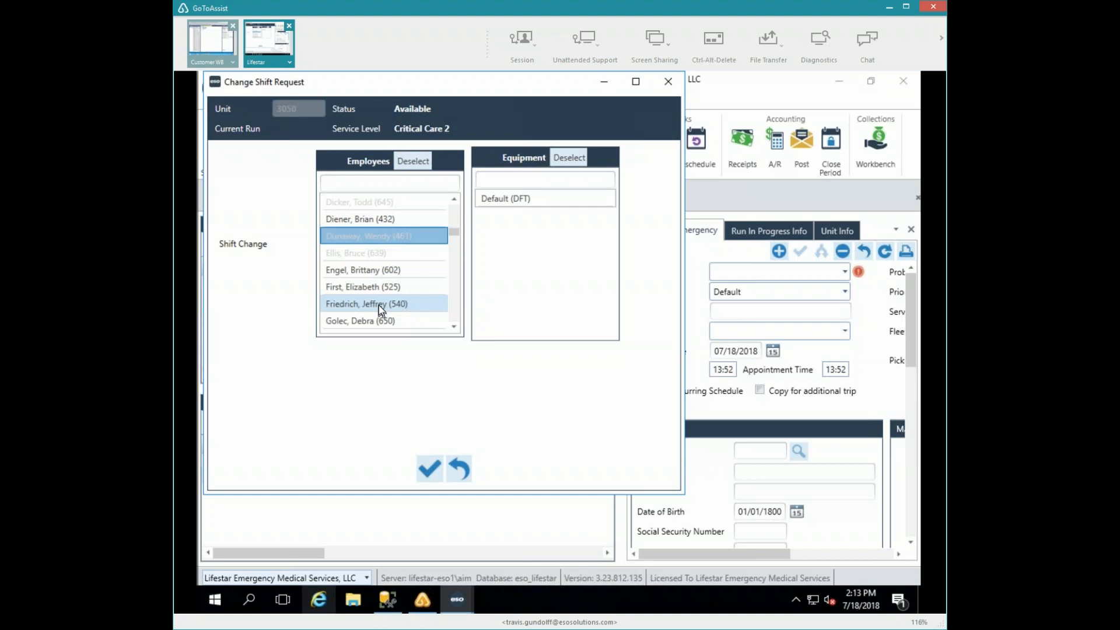
left_click(379, 304)
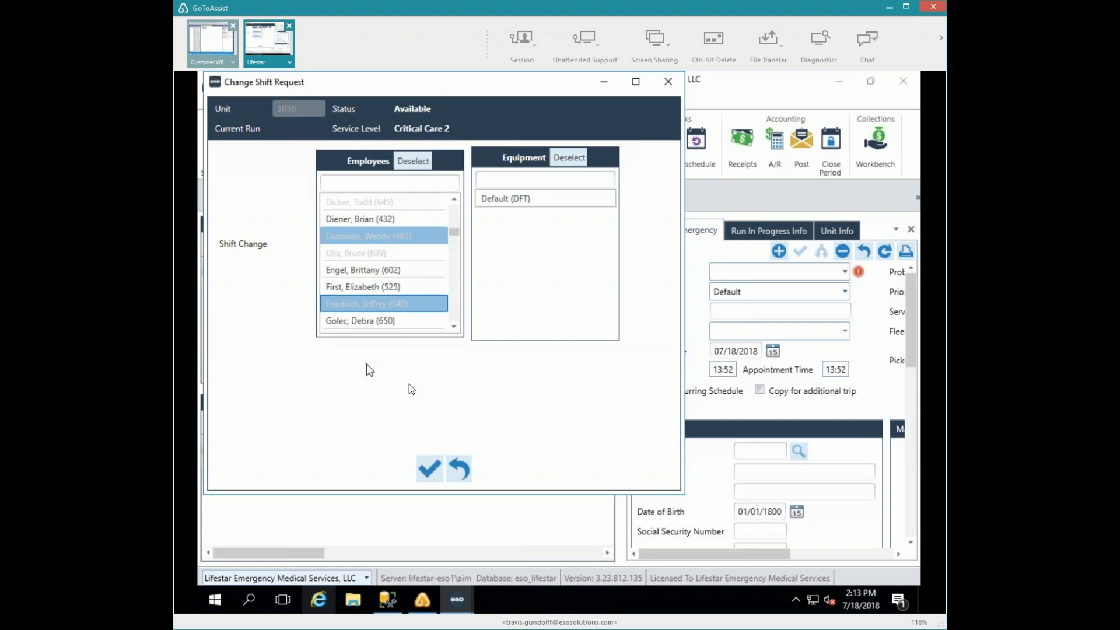
left_click(430, 468)
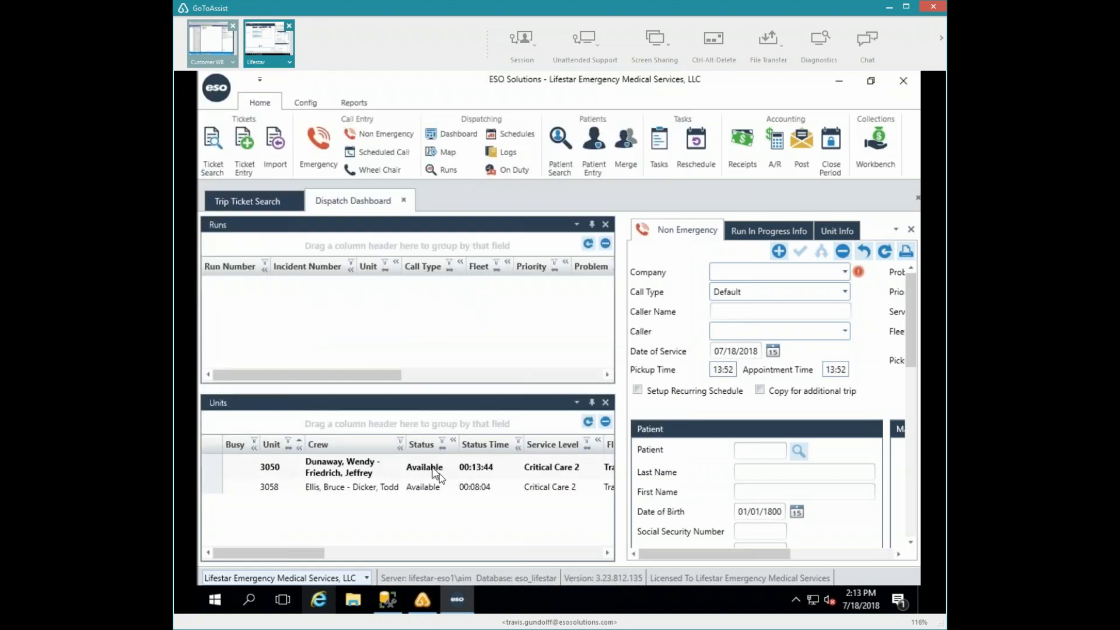
Step: Choose Change Resources as unit 3058's next step and deselect its two current crew members in the shift change request
double_click(334, 486)
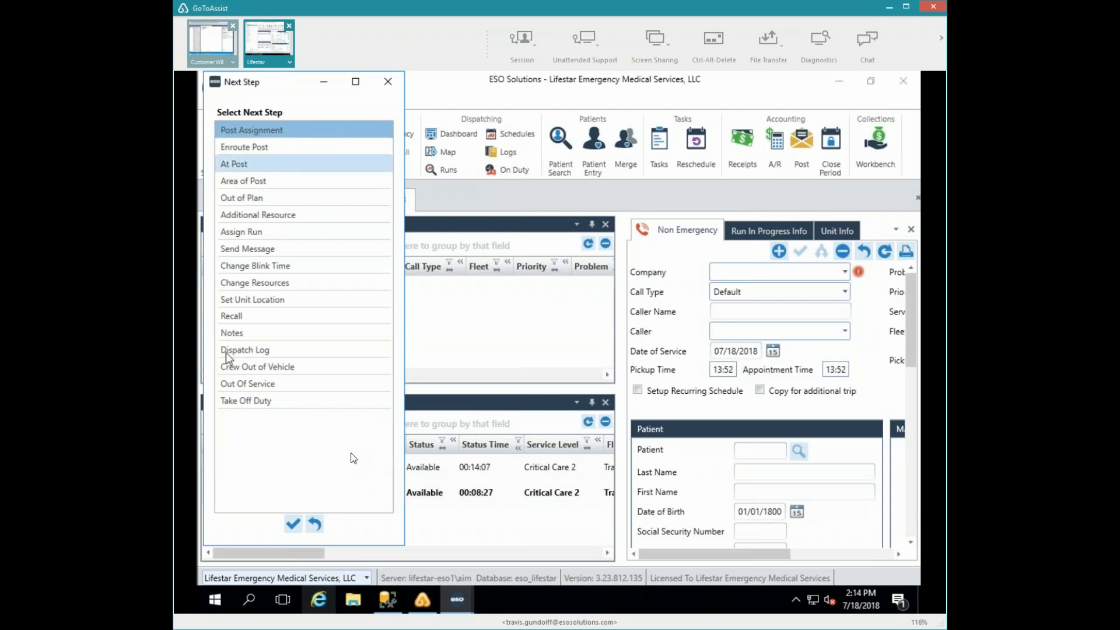
left_click(299, 283)
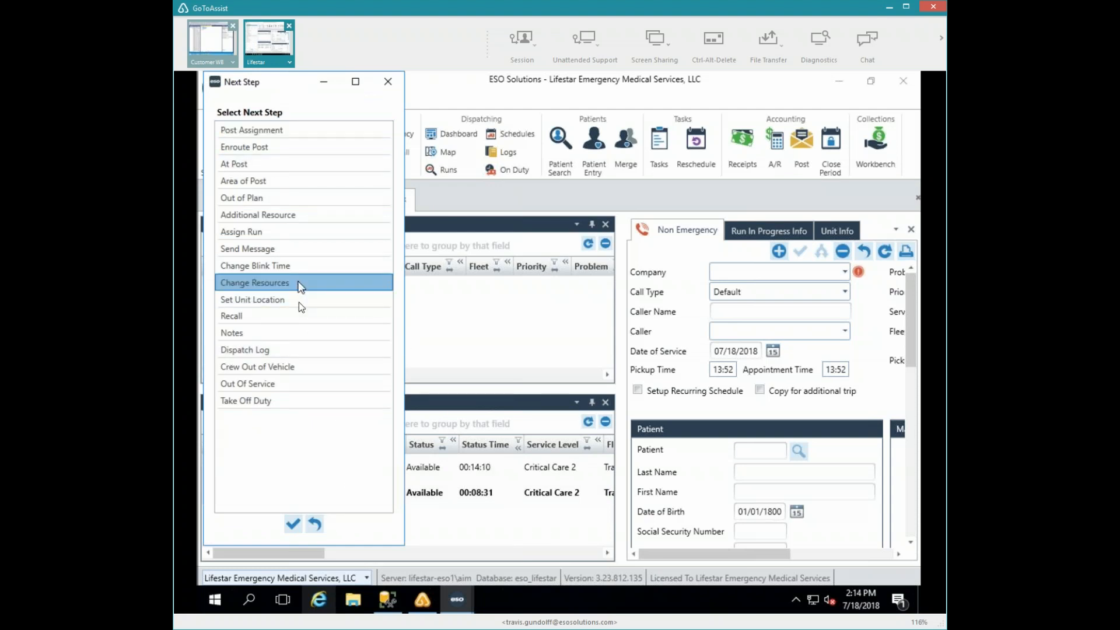
left_click(296, 525)
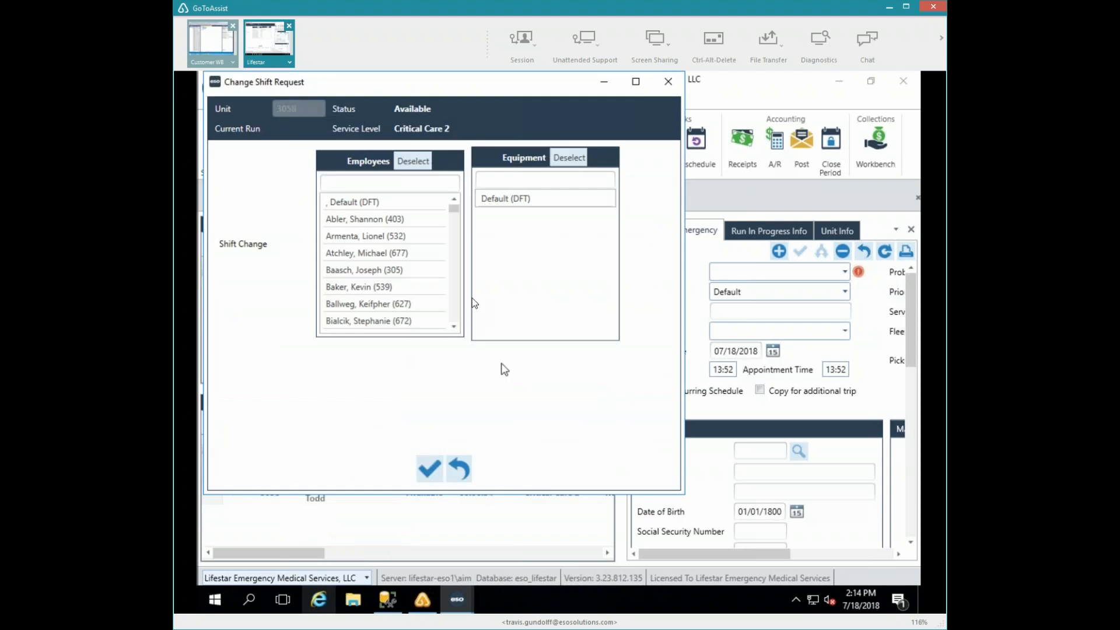
scroll(424, 269, "down", 3)
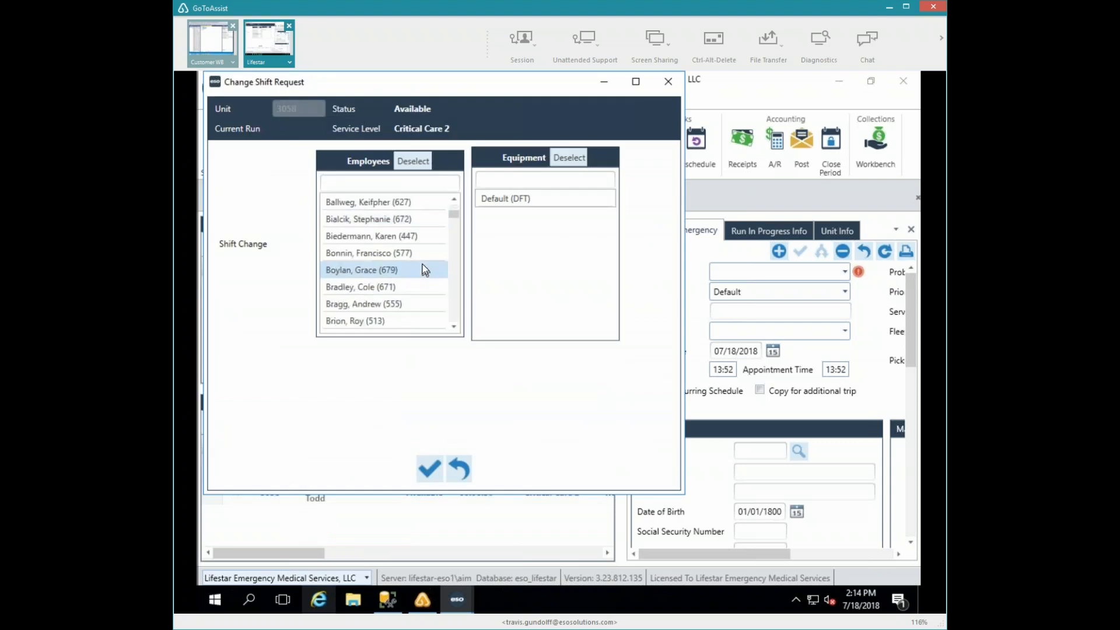
scroll(424, 268, "down", 4)
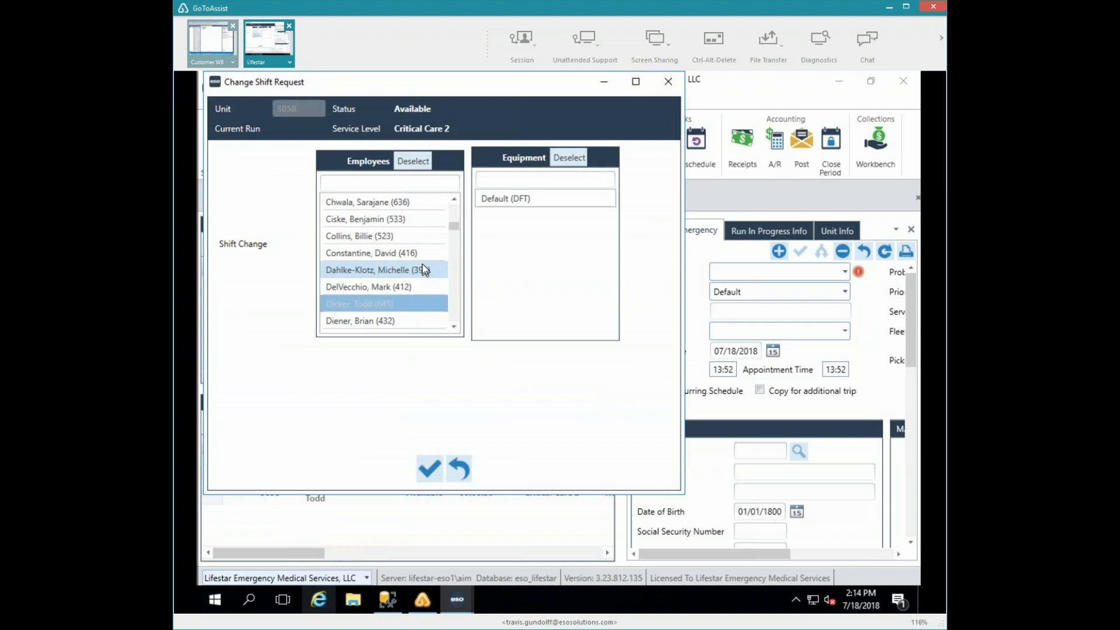
left_click(373, 330)
scroll(393, 310, "down", 1)
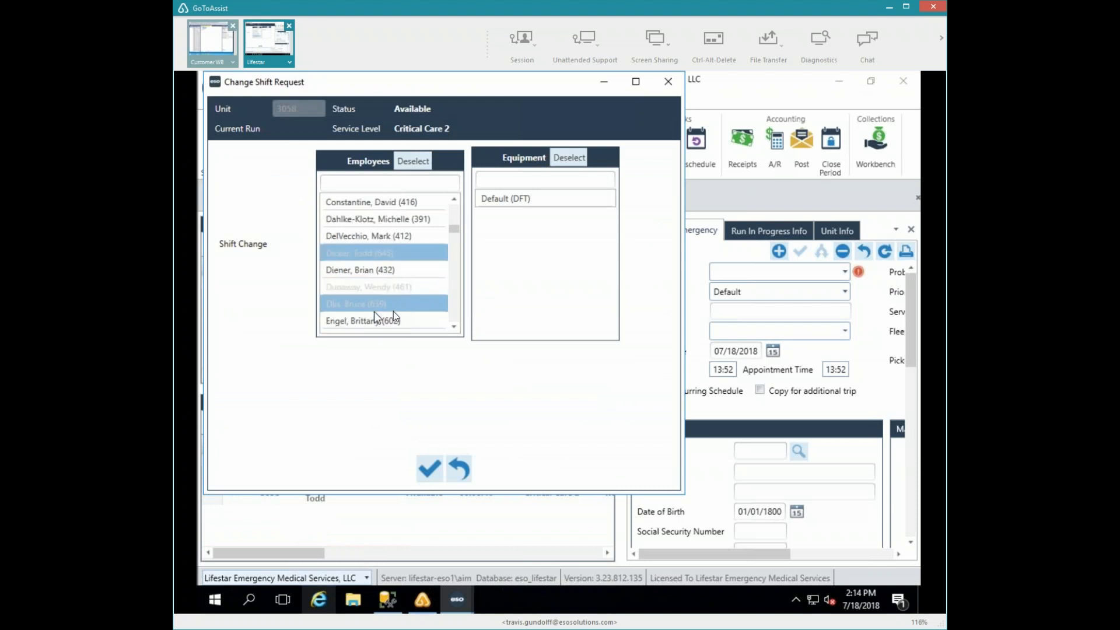
left_click(350, 251)
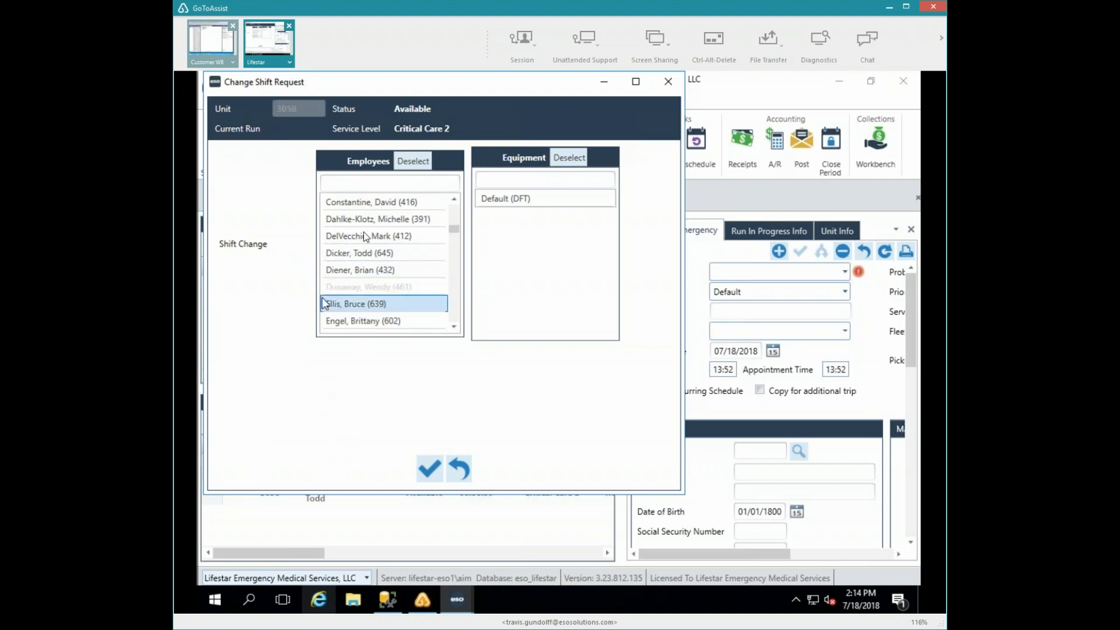
Step: Assign three employees to unit 3058, including one already crewing unit 3050, and save the shift change
left_click(365, 203)
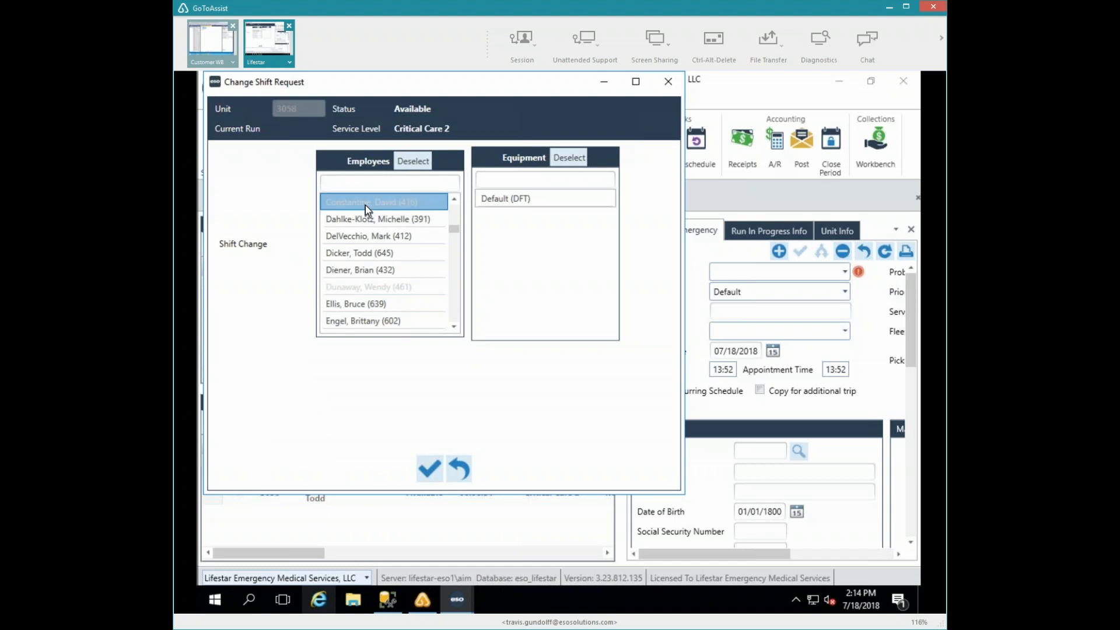
left_click(374, 286)
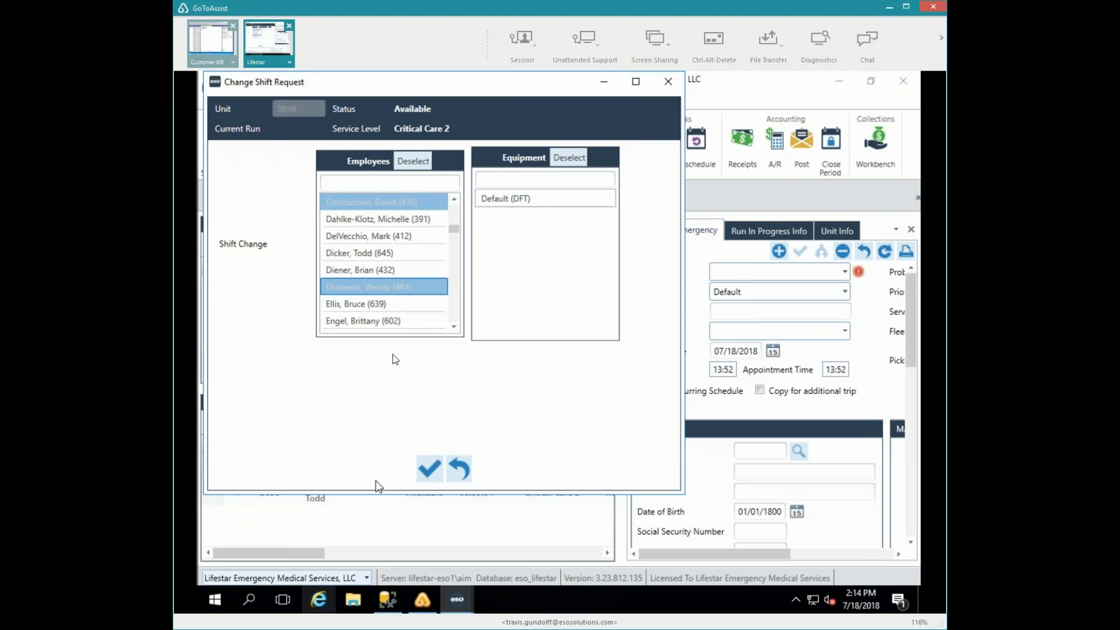
left_click(366, 324)
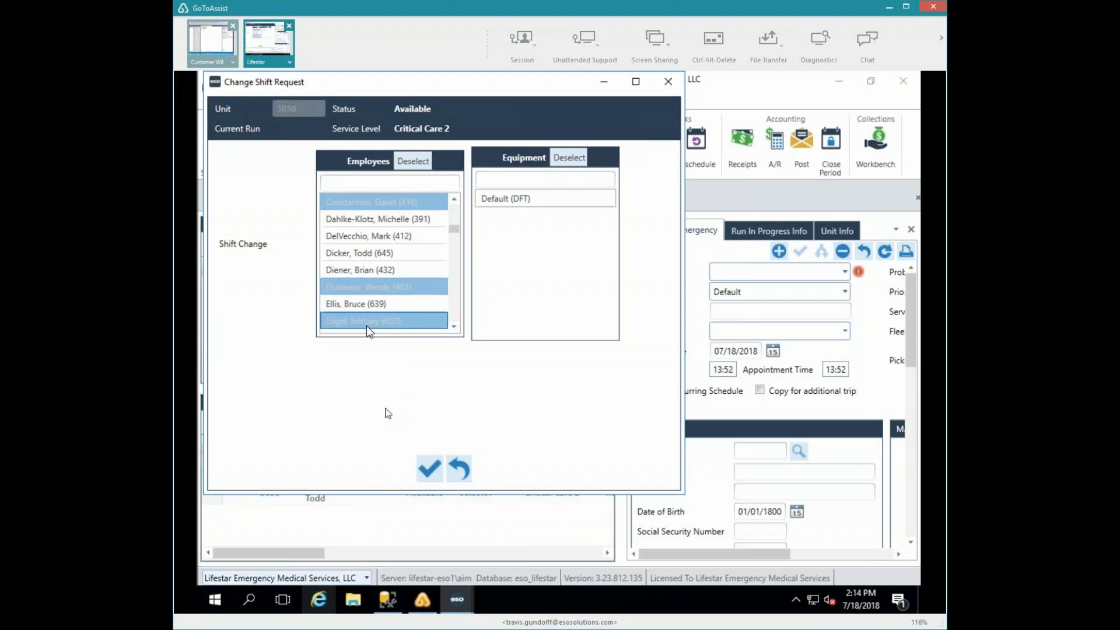
left_click(429, 470)
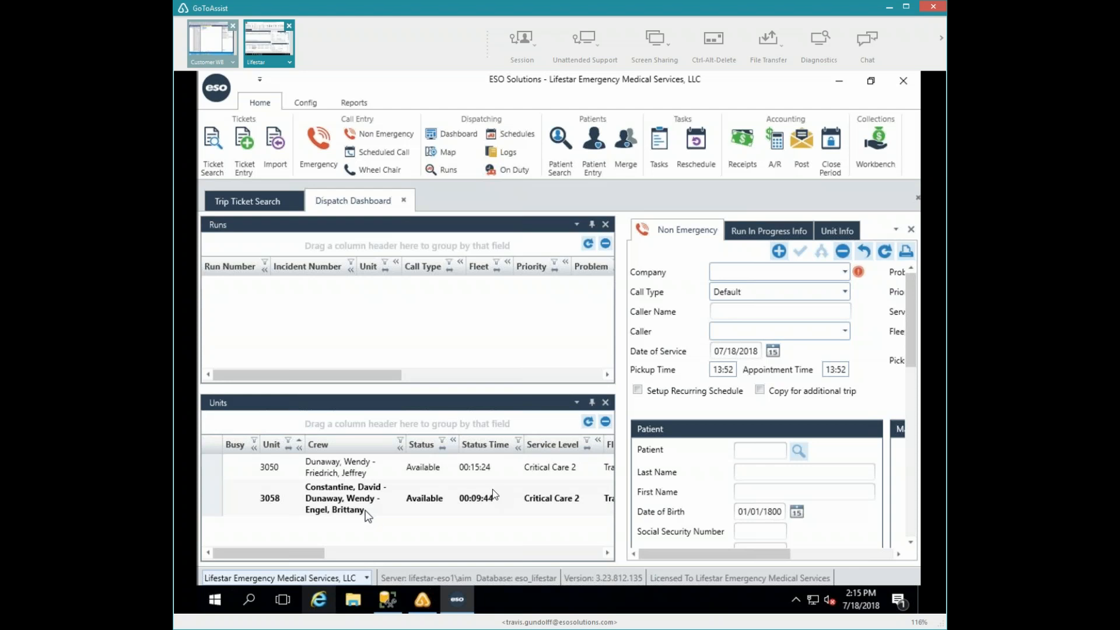
Step: Use Change Resources on unit 3058 to find the crew member also assigned to unit 3050, remove them and save the change
double_click(525, 499)
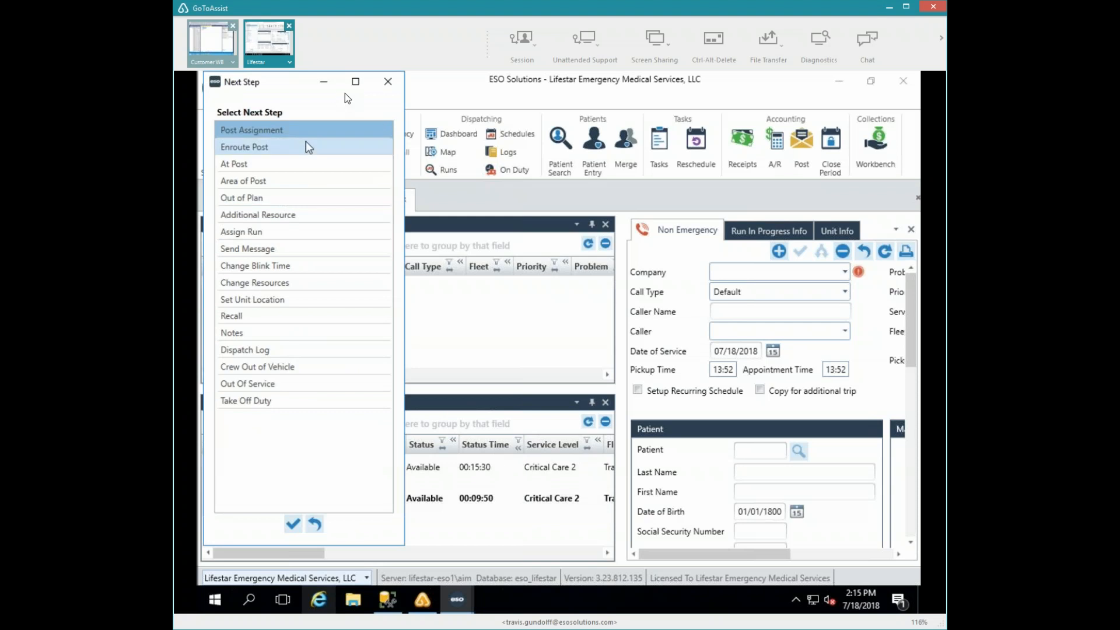
left_click(388, 91)
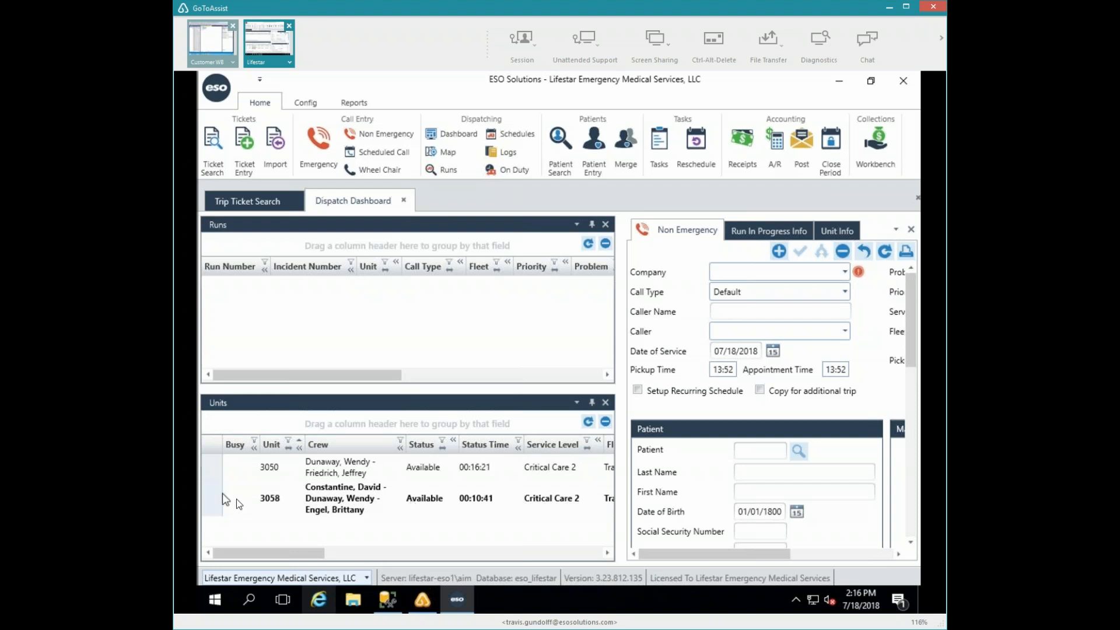
double_click(277, 501)
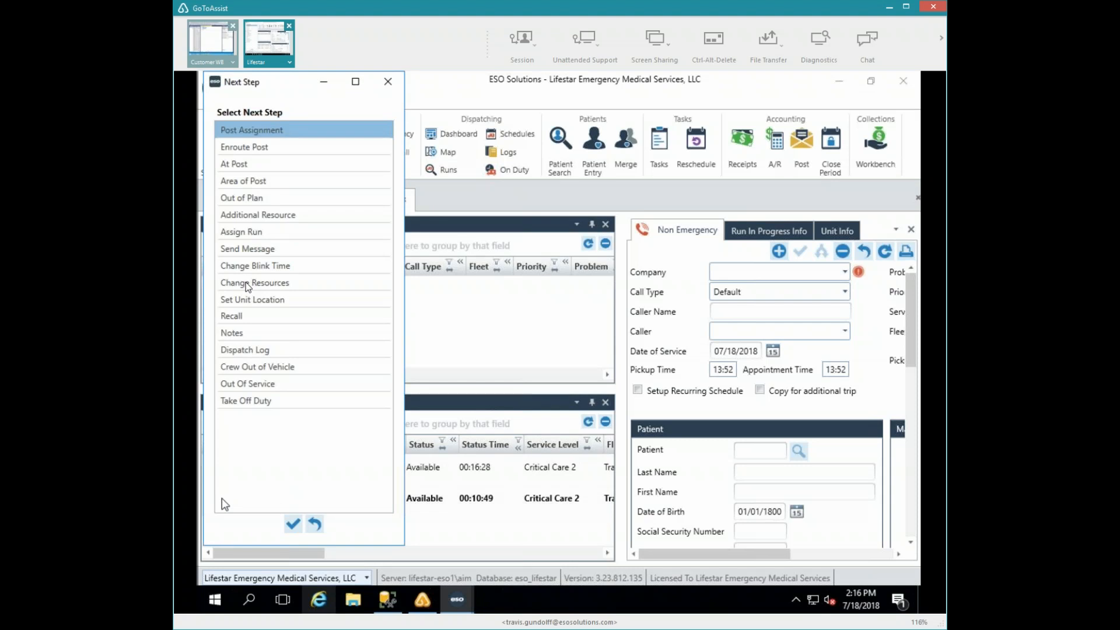
double_click(248, 283)
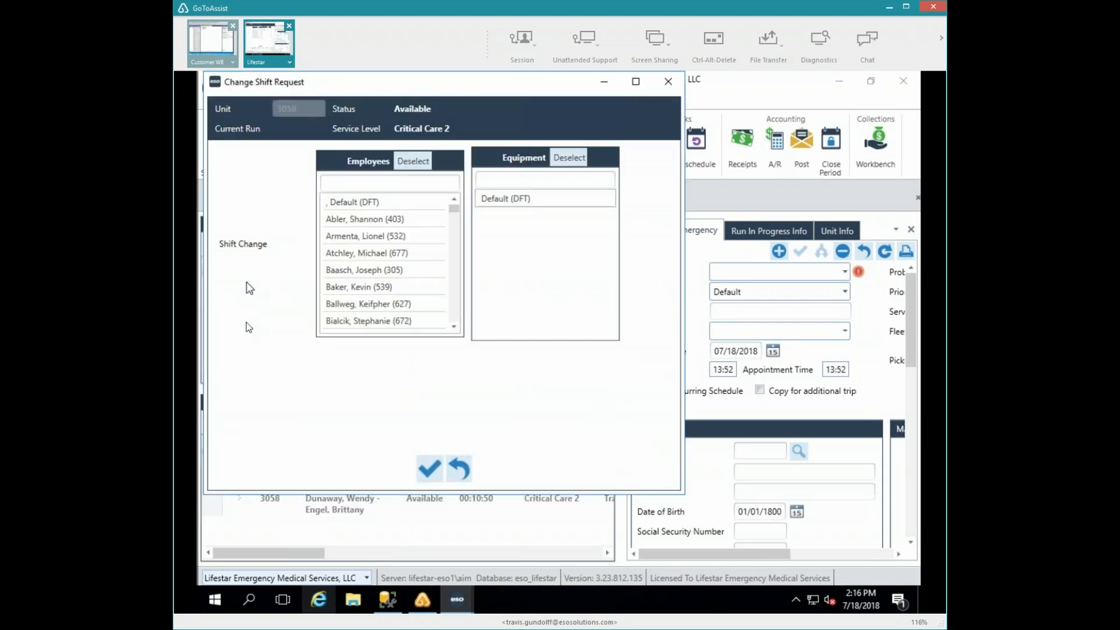
scroll(441, 311, "down", 1)
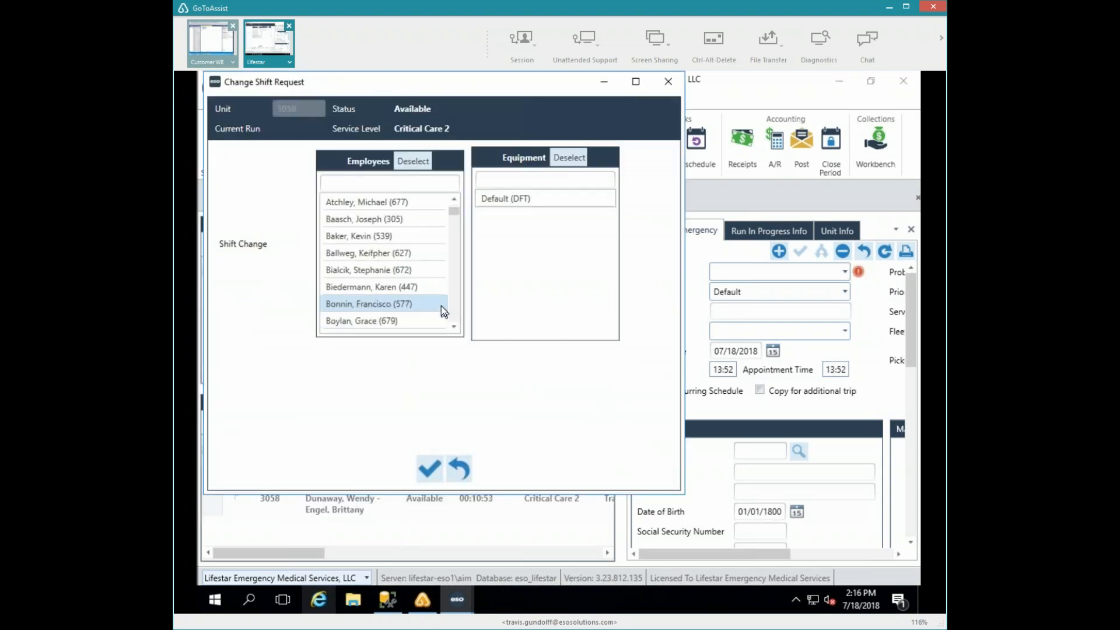
scroll(440, 306, "down", 2)
scroll(441, 305, "down", 2)
left_click(441, 304)
scroll(441, 306, "down", 1)
left_click(389, 185)
type("dun")
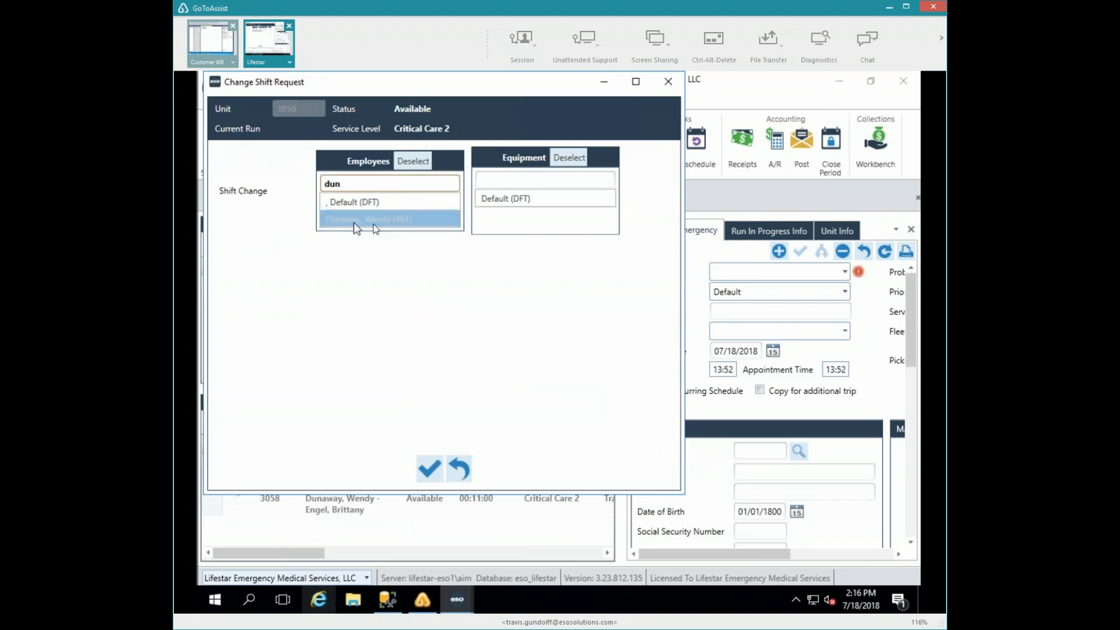
left_click(373, 220)
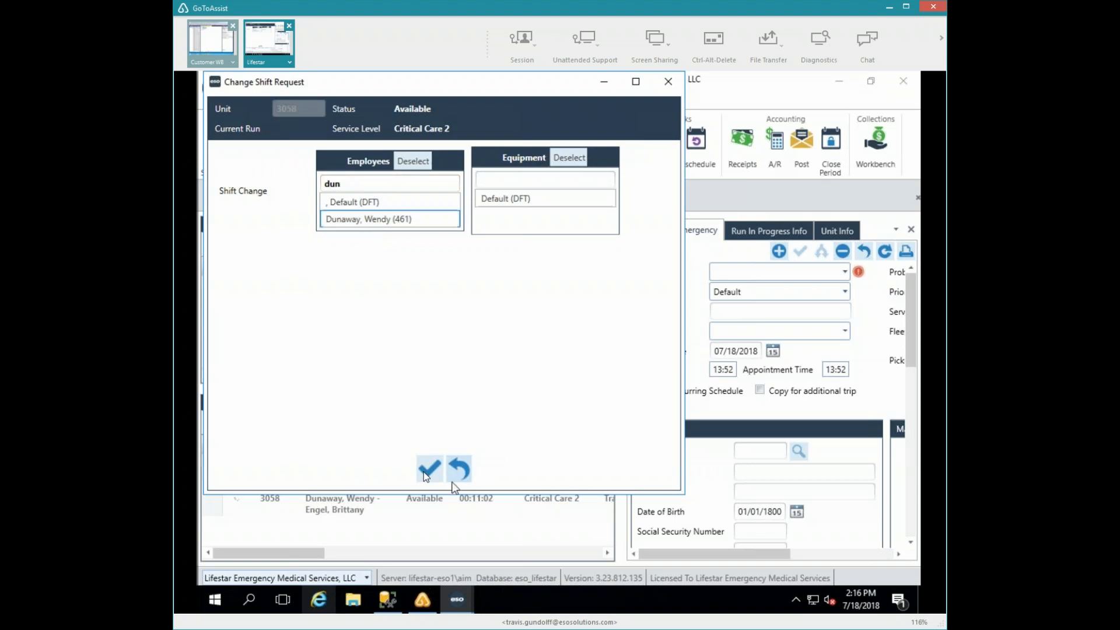
left_click(428, 467)
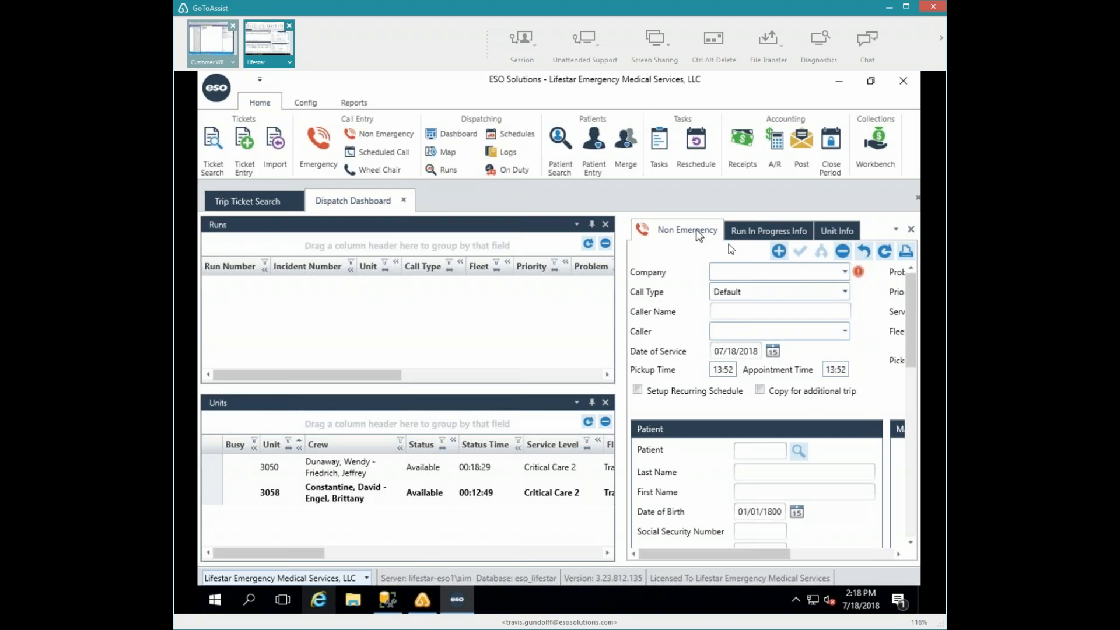
Step: Set the non-emergency call's company to Training Company and its call type to Medical Transport/Interfaciliity
left_click(845, 273)
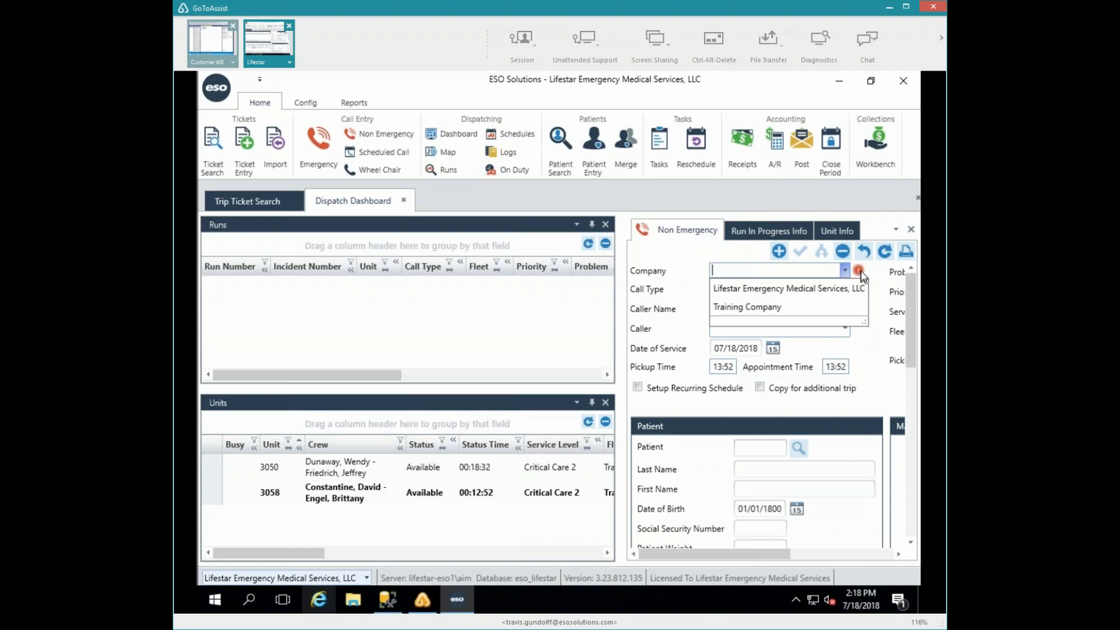
left_click(775, 308)
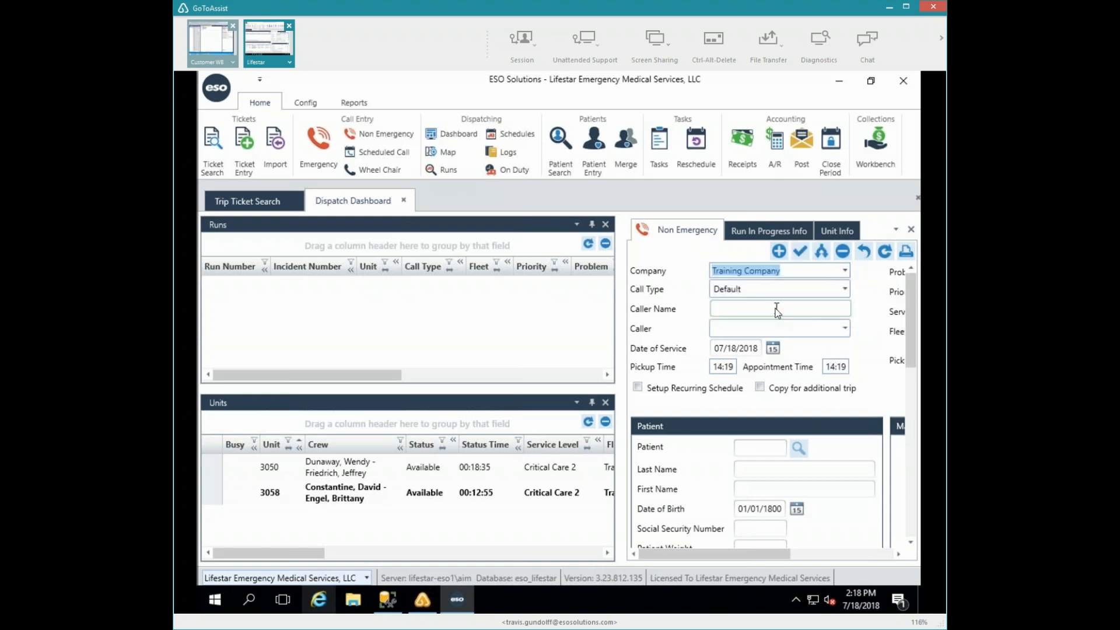
left_click(846, 290)
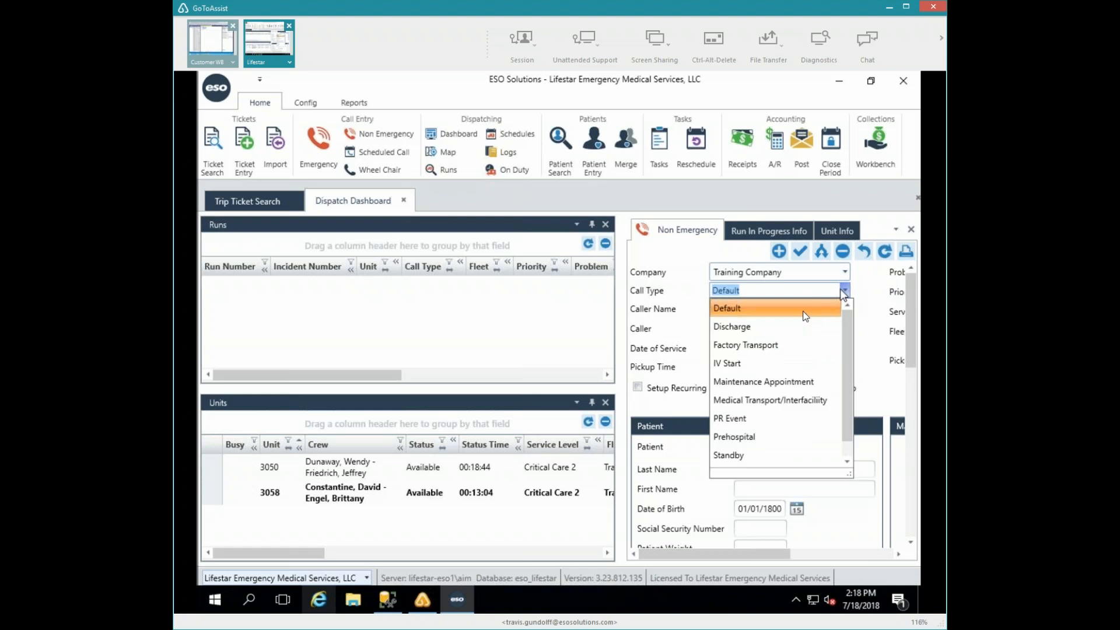
left_click(733, 400)
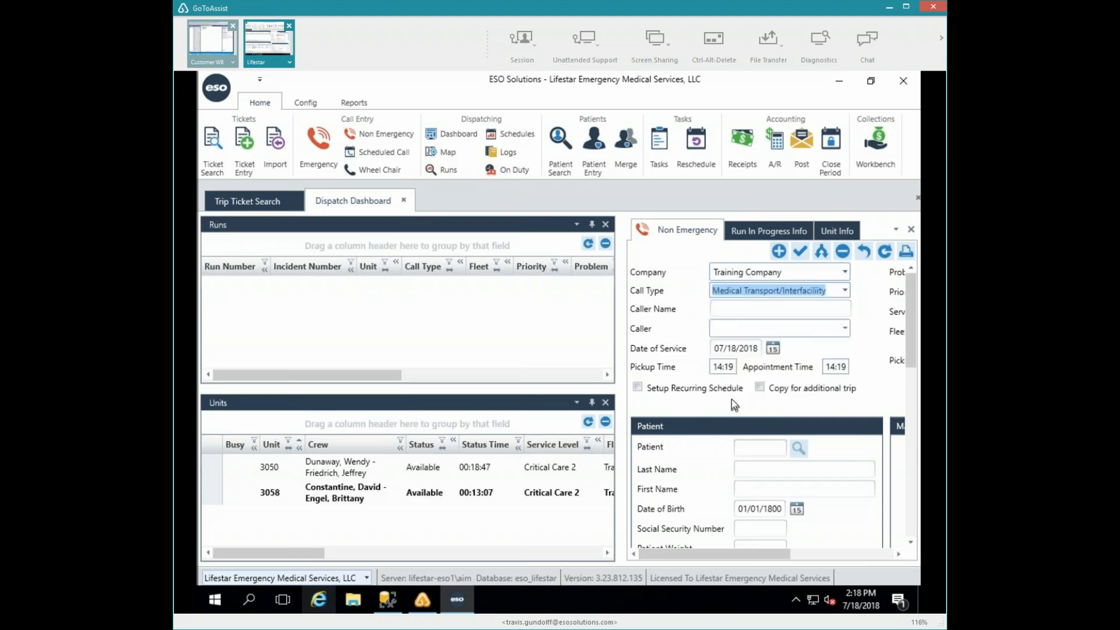
Step: Enter the caller's name on the non-emergency call and set the caller type to Nursing Home
left_click(788, 315)
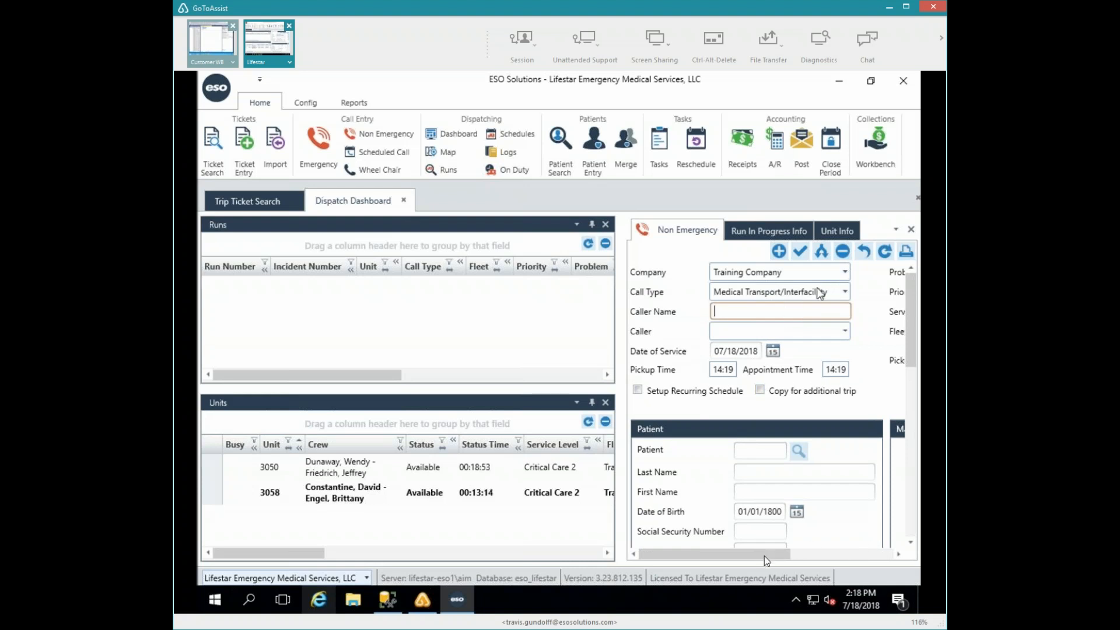
left_click_drag(759, 553, 886, 553)
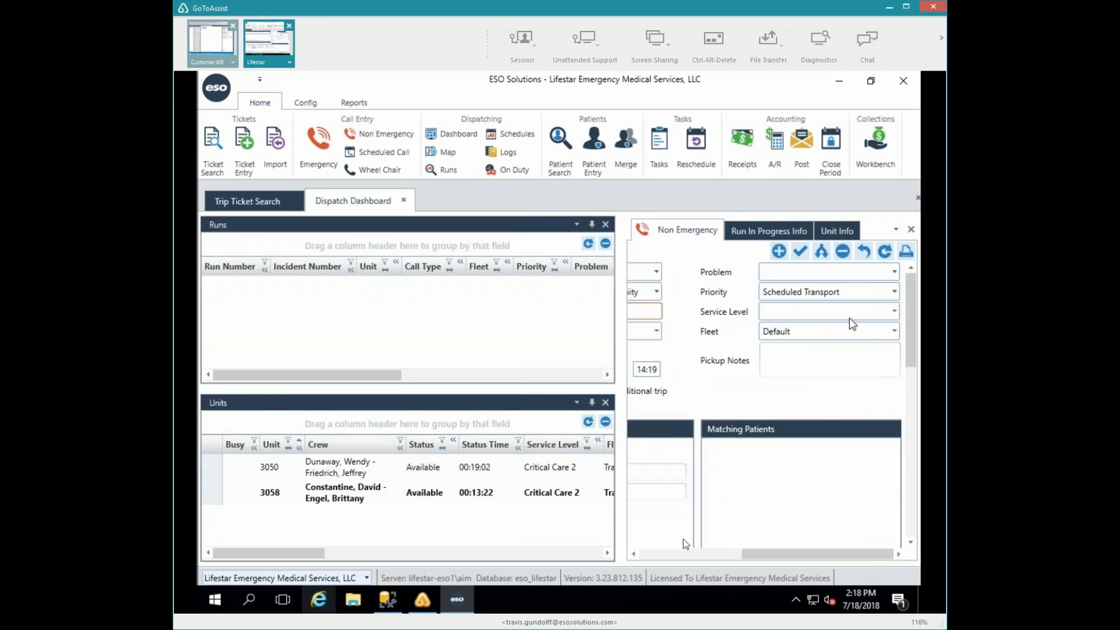
left_click(677, 554)
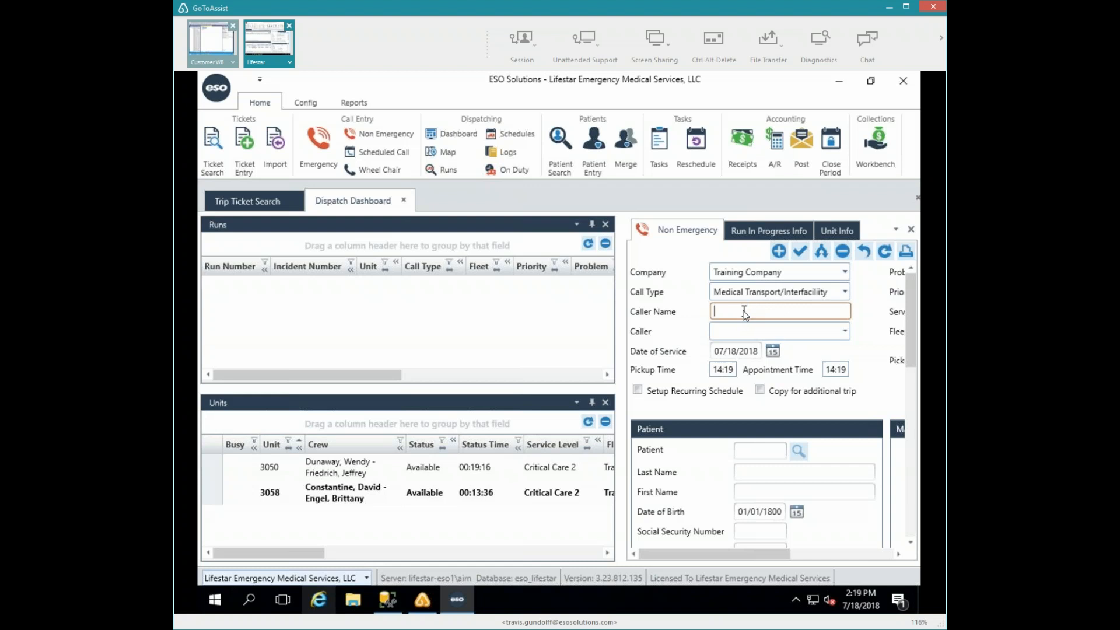
type("Bob")
key("Tab")
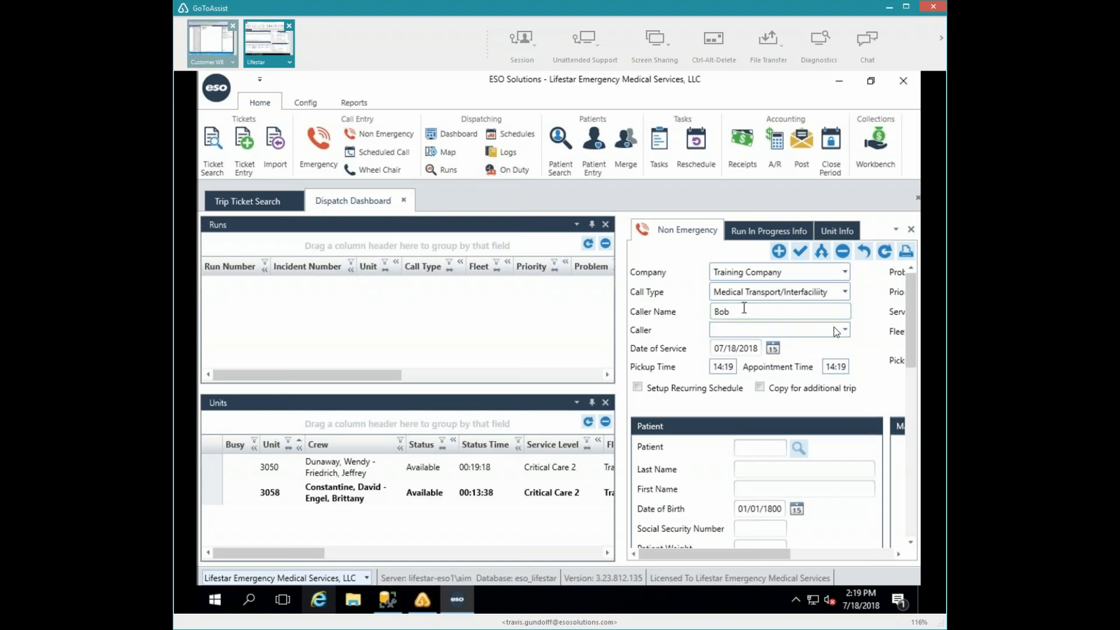
left_click(845, 331)
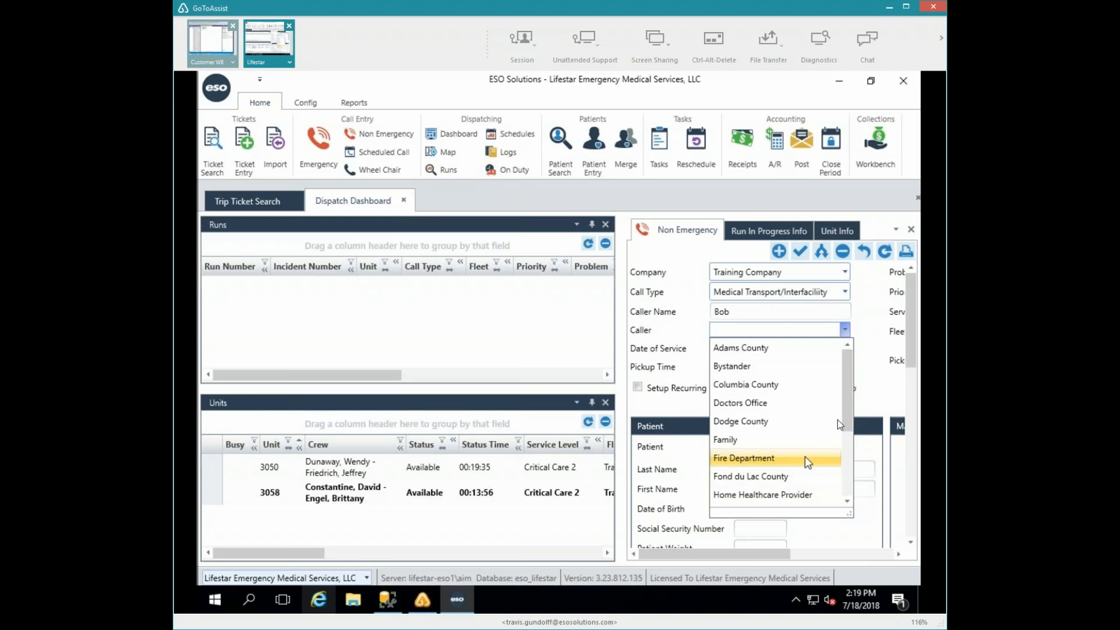
left_click_drag(845, 403, 846, 484)
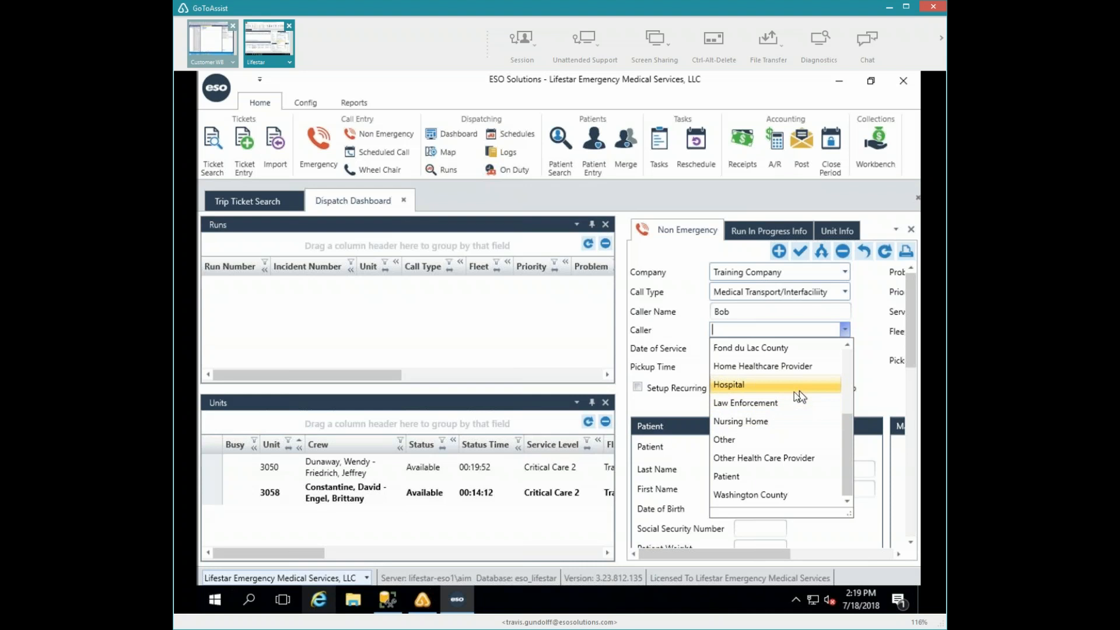
left_click(730, 421)
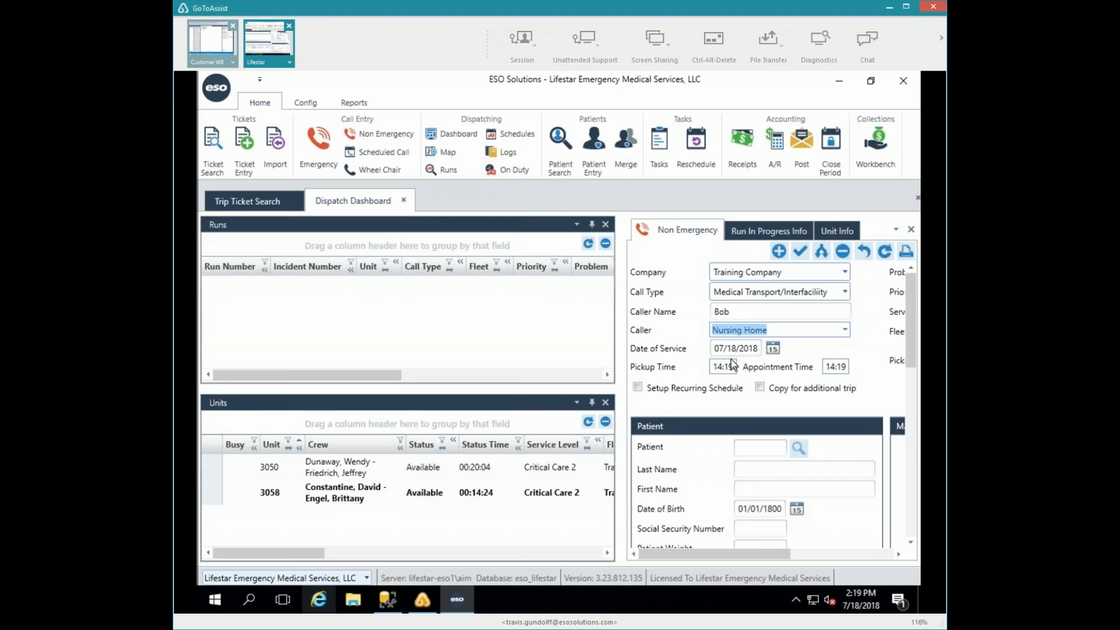
Step: Keep the date of service and set the pickup time to 14:45 and the appointment time to 15:15
key("Tab")
key("Tab")
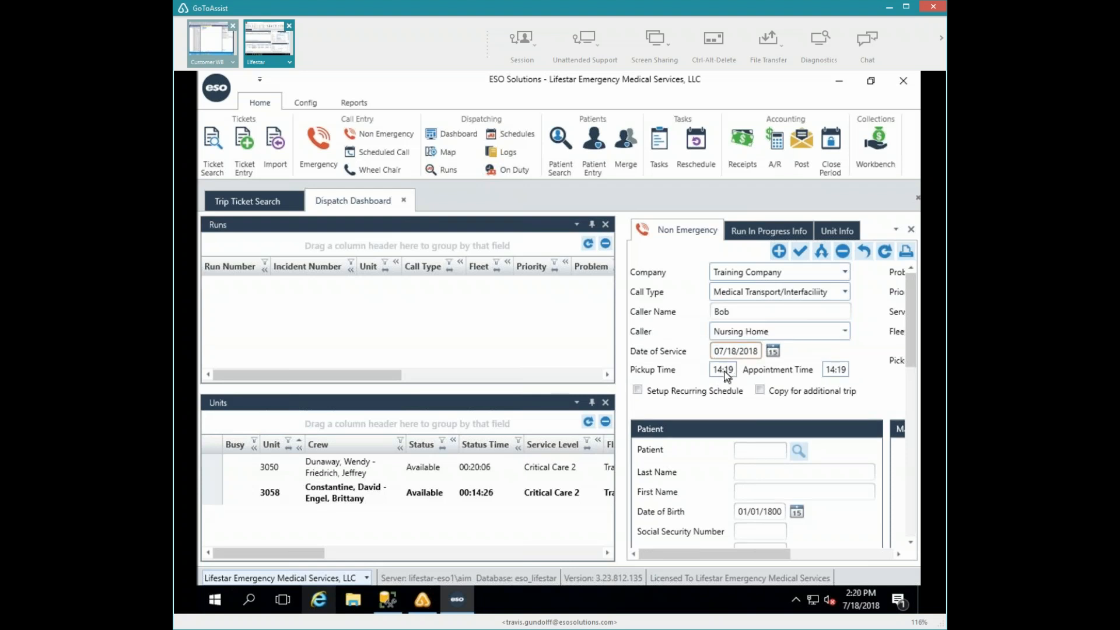
key("Tab")
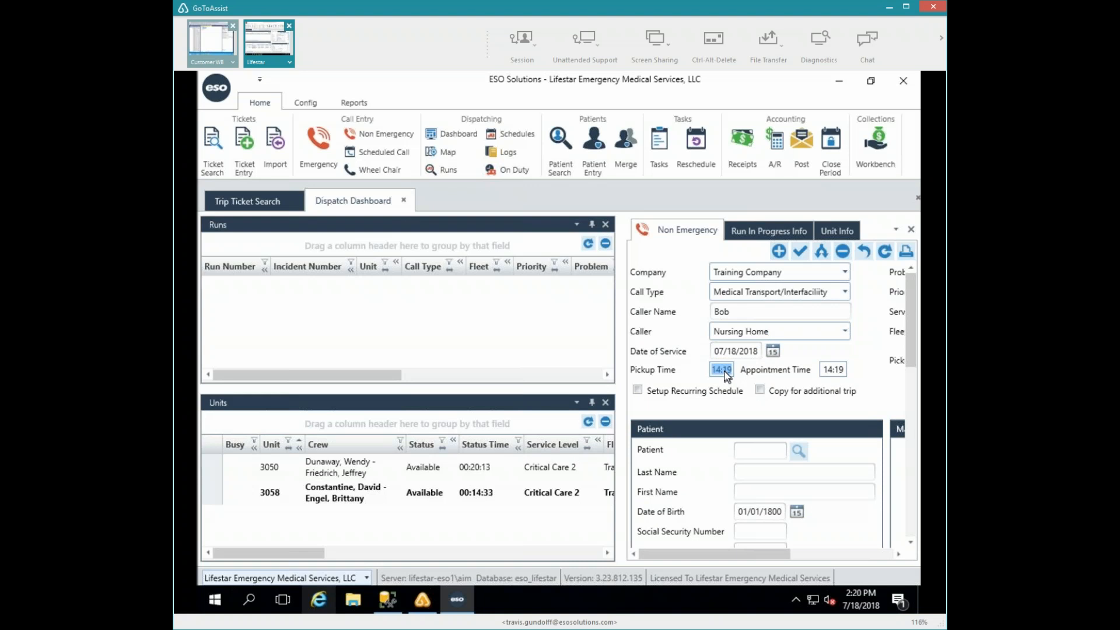
type("1445")
key("Tab")
type("1515")
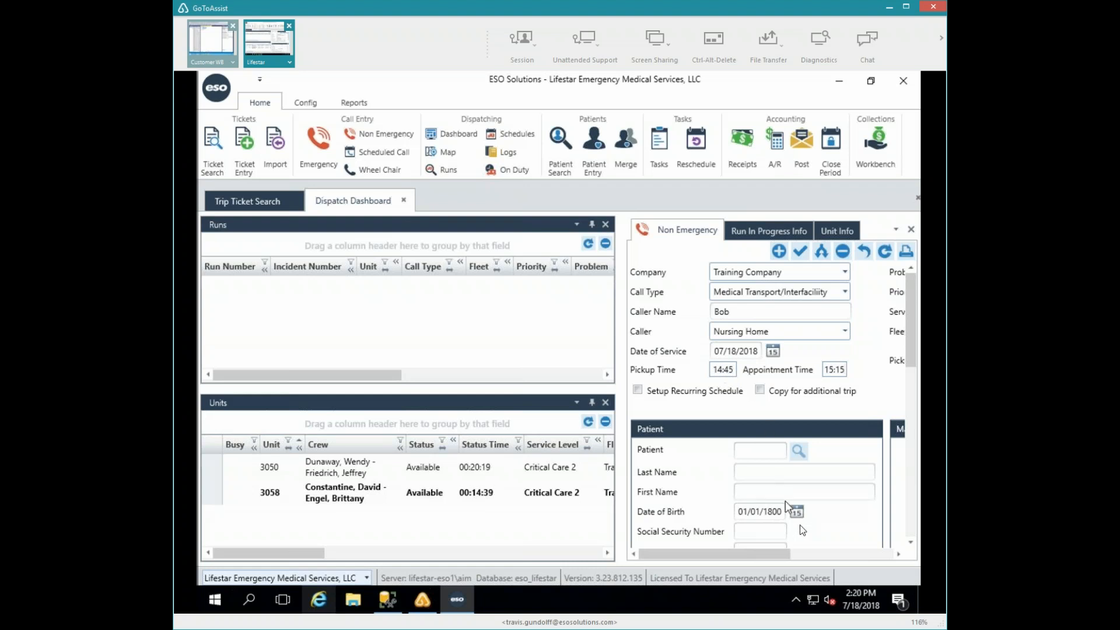
Step: Set the call's problem to Doctor's Appointment and look through the remaining problem options without changing the choice
left_click(800, 554)
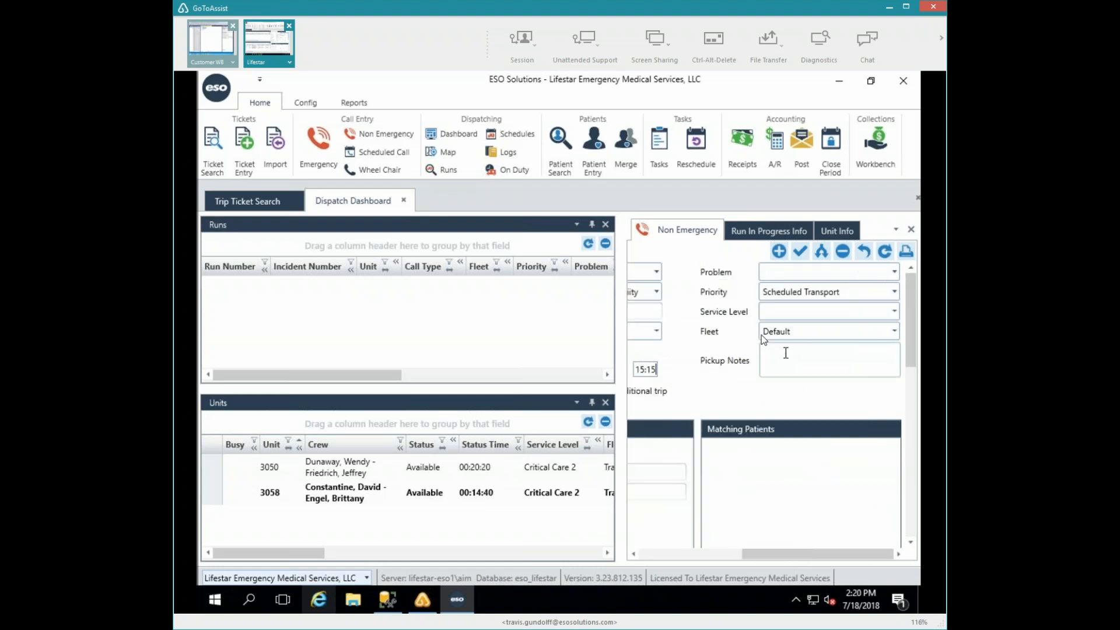
left_click(894, 271)
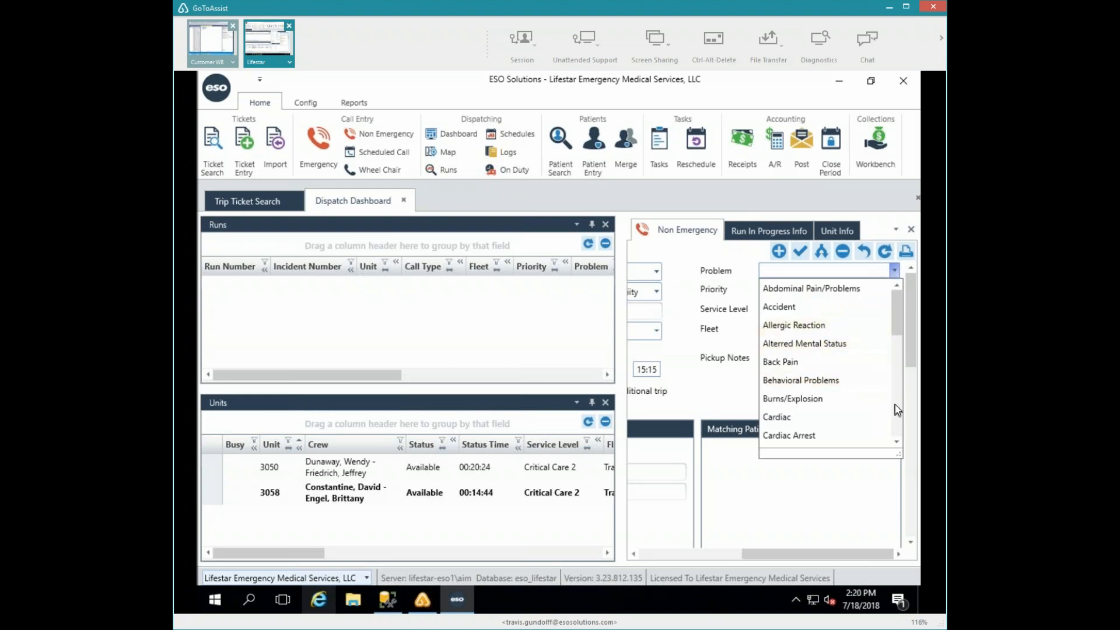
scroll(896, 409, "down", 2)
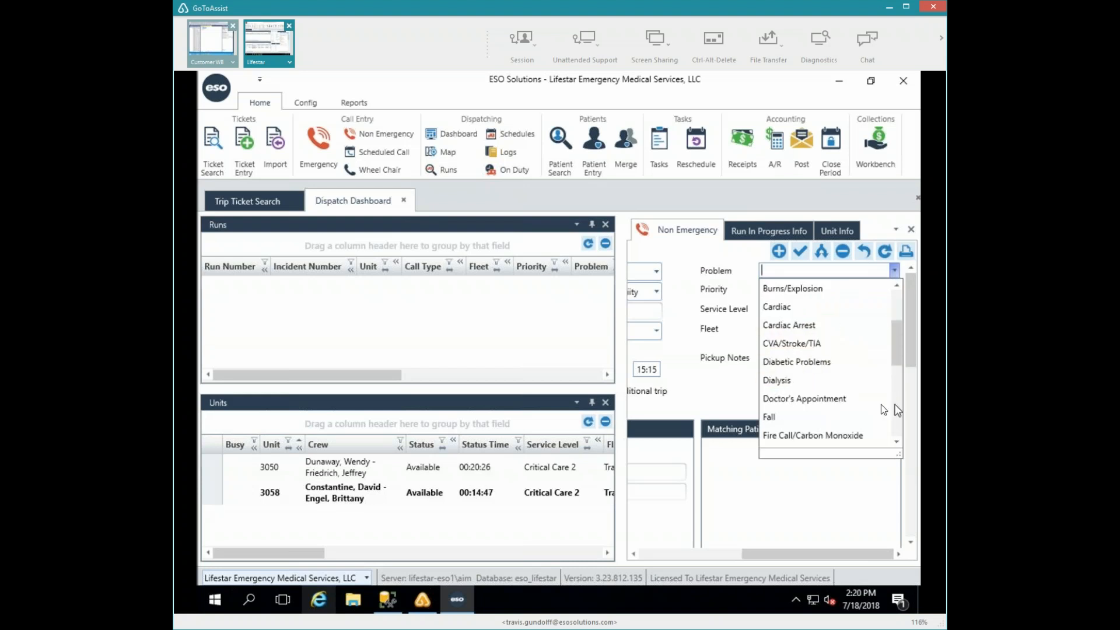
left_click(829, 399)
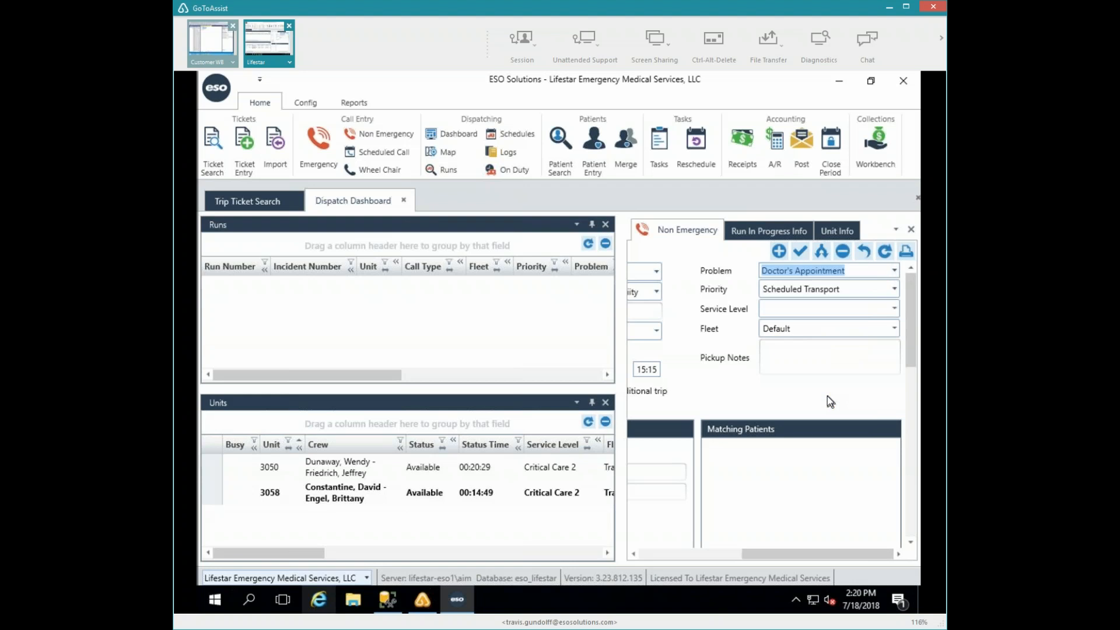
left_click(895, 270)
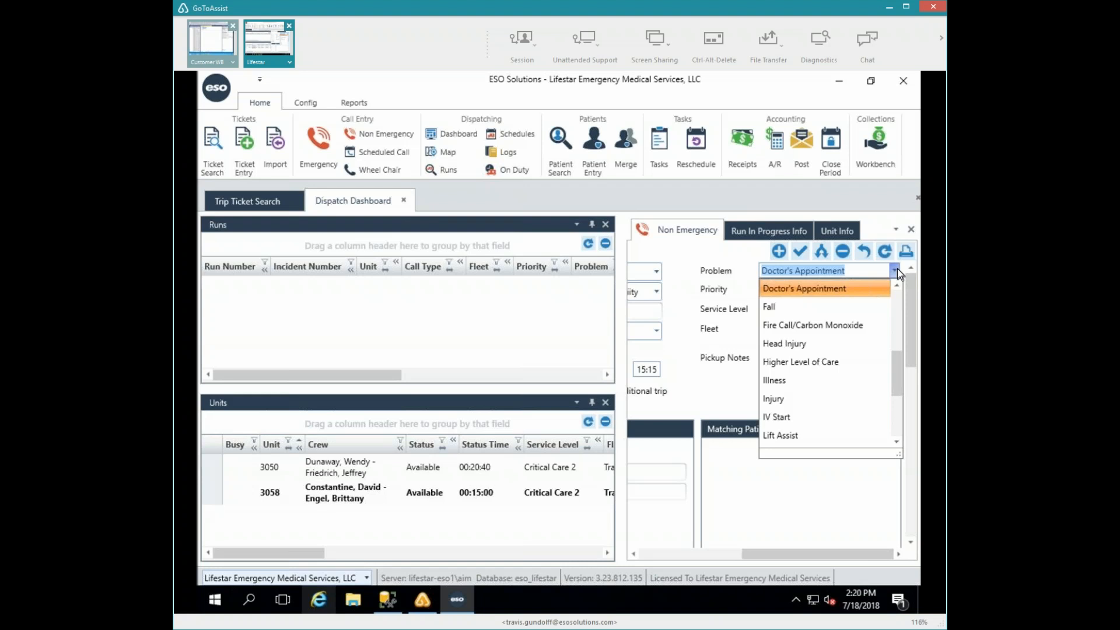
left_click(897, 268)
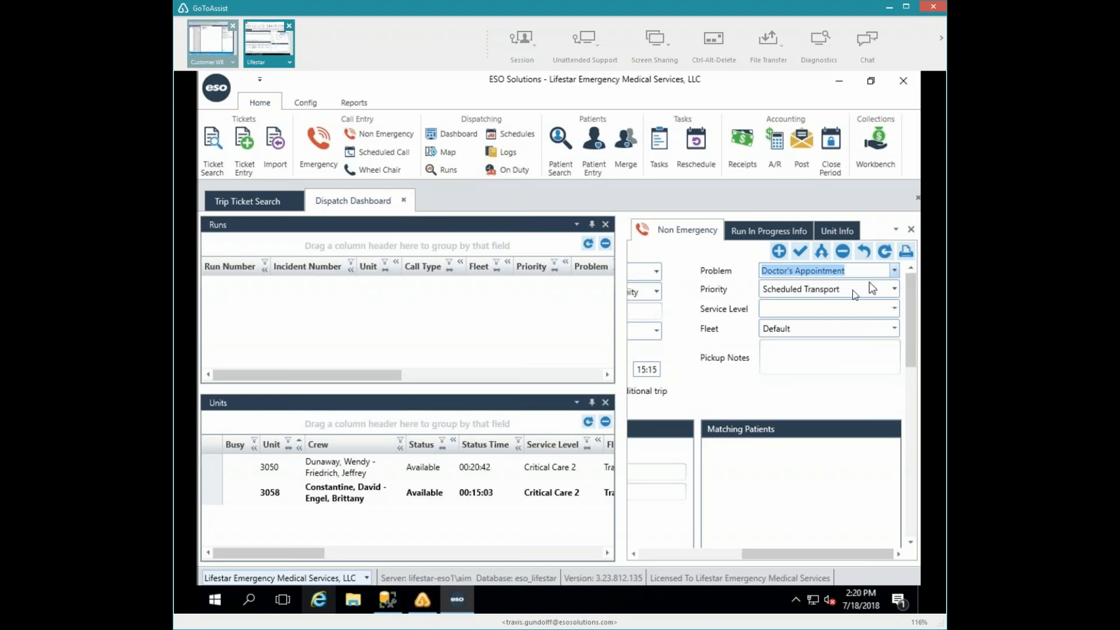
left_click(894, 272)
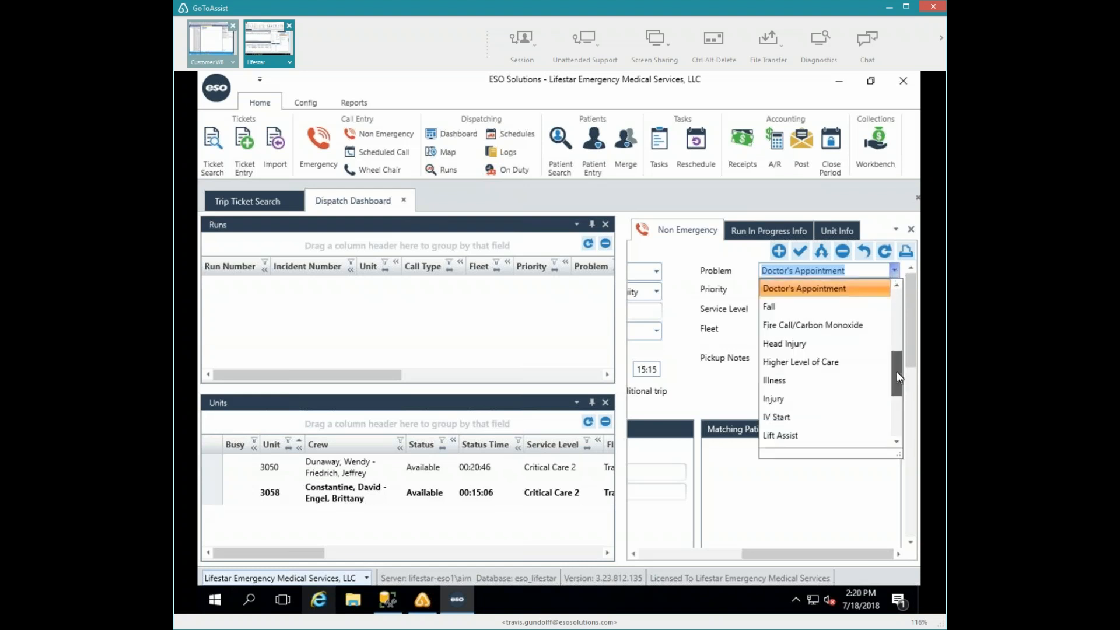
left_click_drag(897, 378, 897, 416)
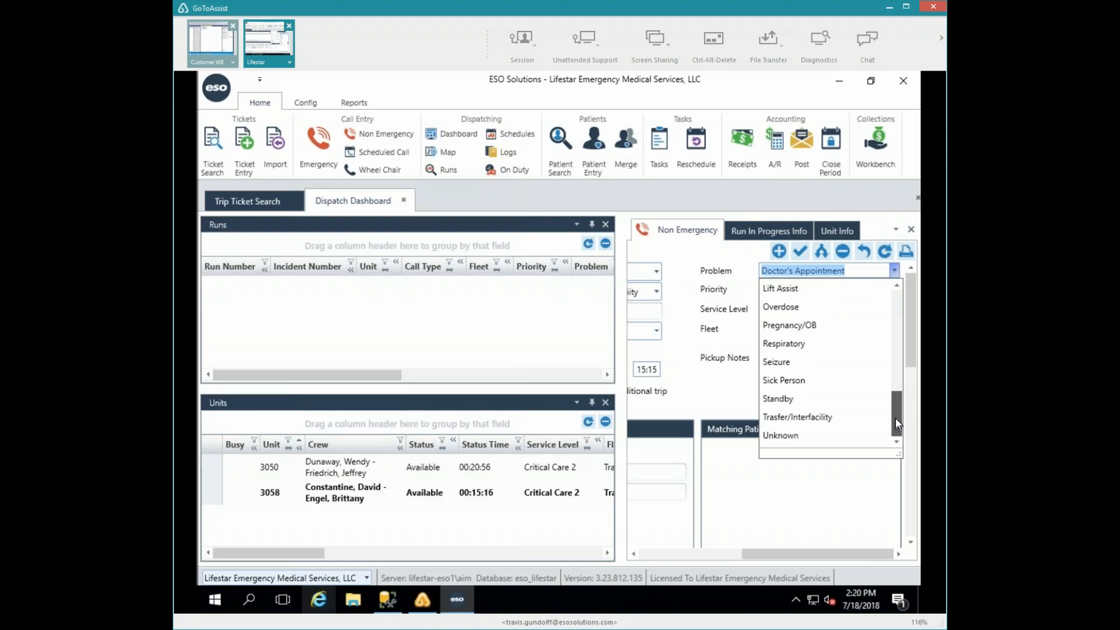
left_click_drag(896, 414, 897, 408)
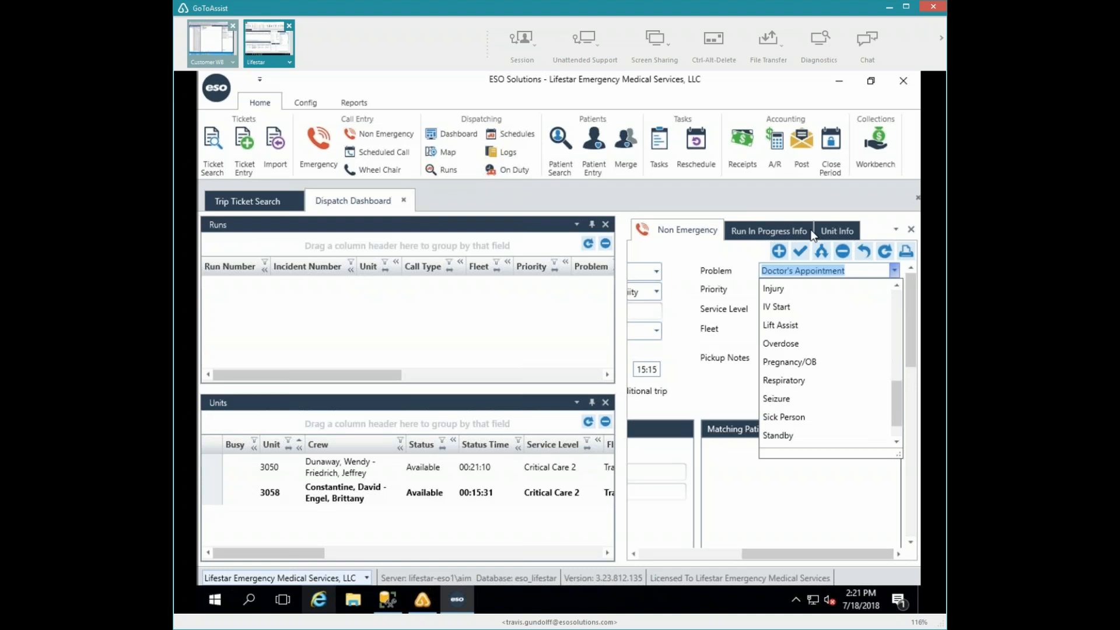
left_click(787, 226)
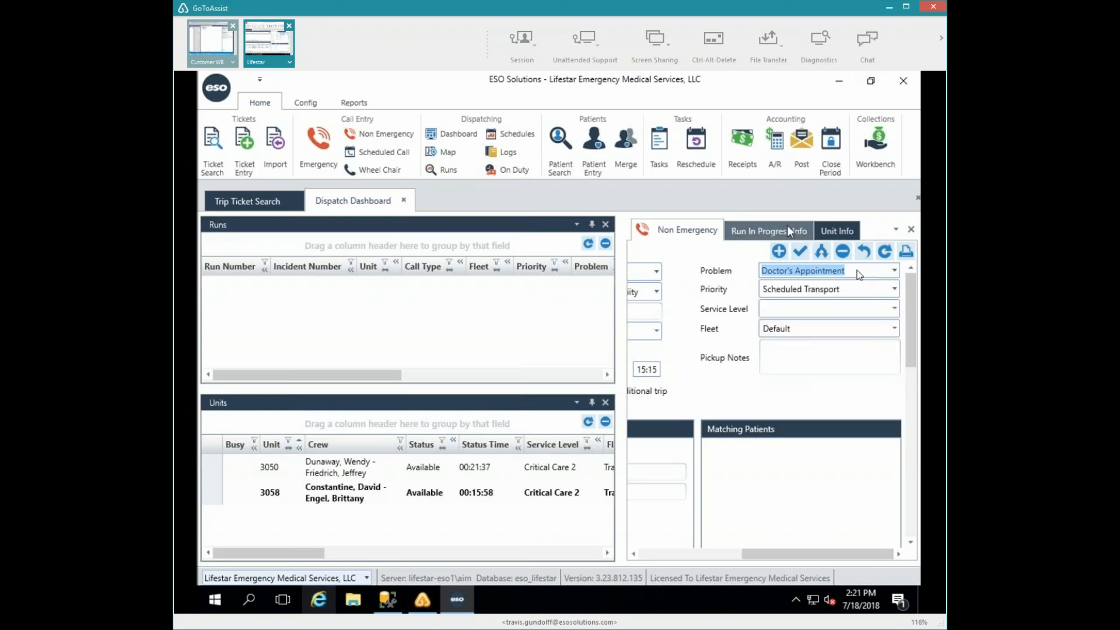
Step: Set the call's priority to Code 1, Non-emergent and its service level to Basic Life Support EMT
left_click(894, 291)
left_click(893, 291)
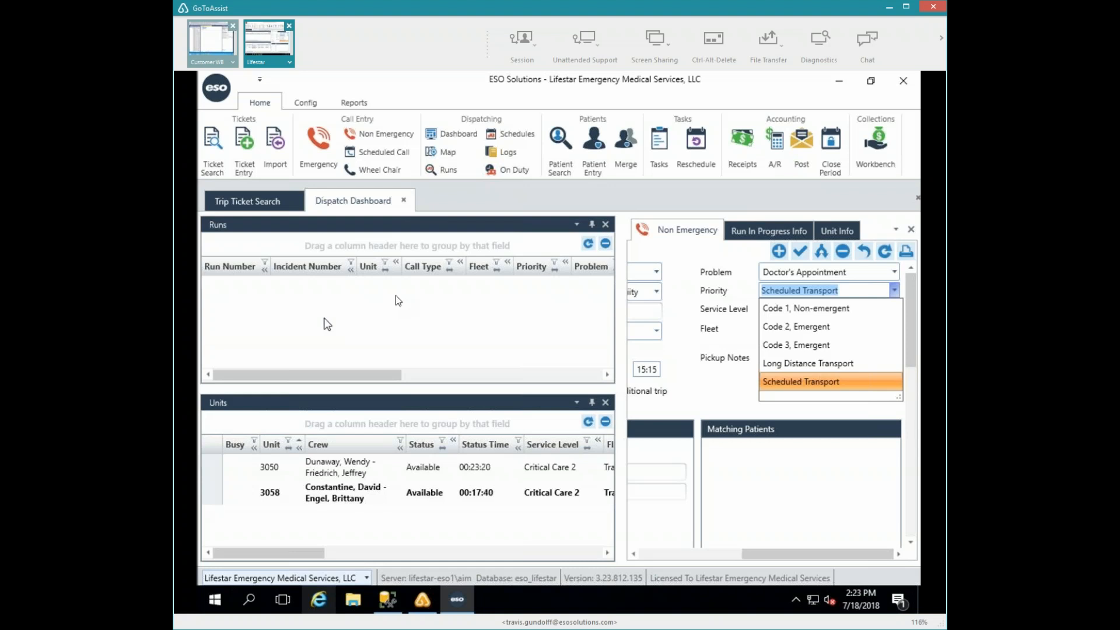
left_click(828, 309)
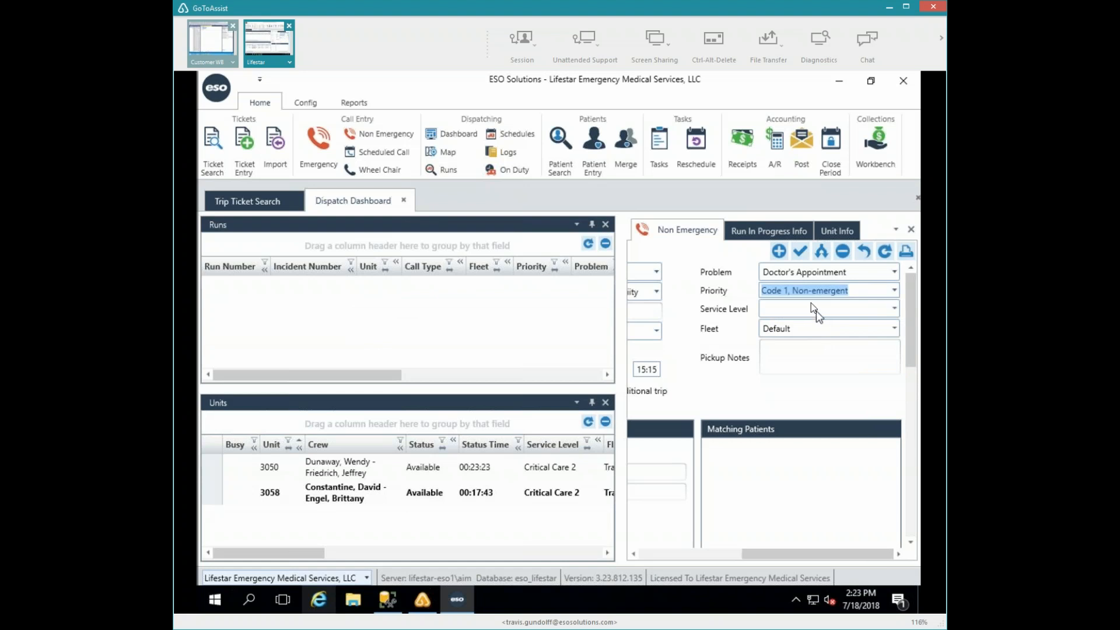
left_click(893, 309)
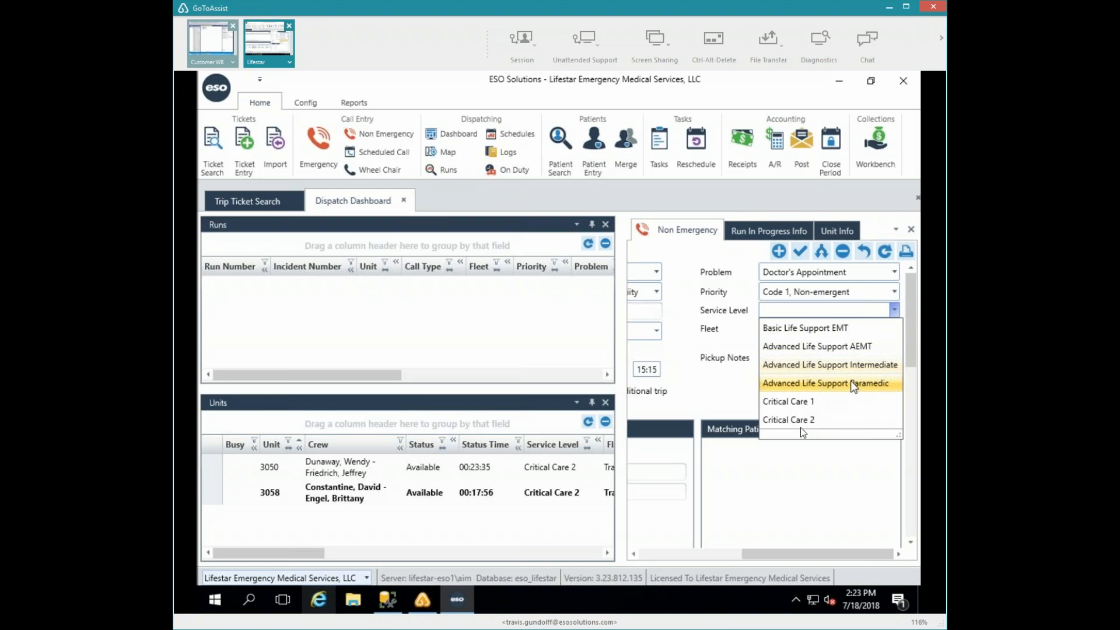
left_click(804, 328)
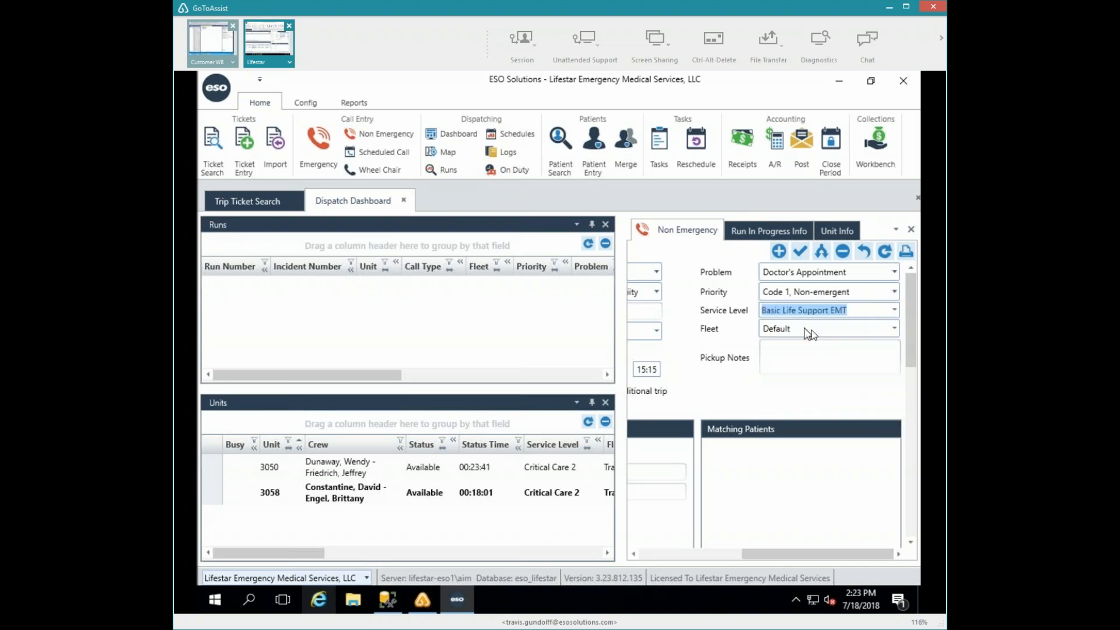
Step: Set the call's fleet to Training and place the cursor in the pickup notes
left_click(894, 329)
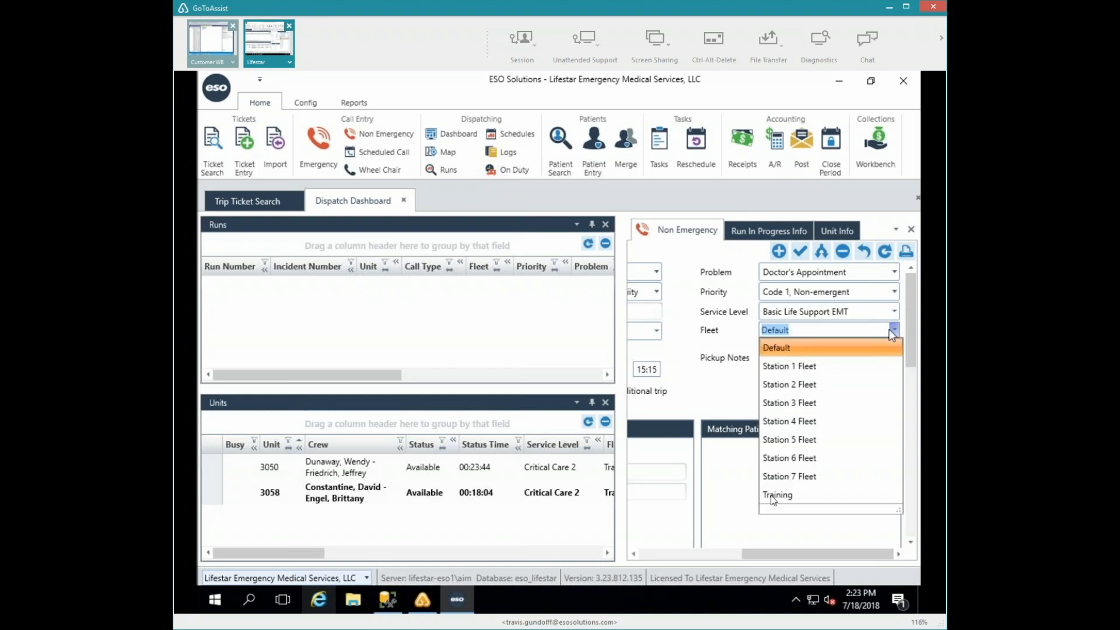
left_click(771, 496)
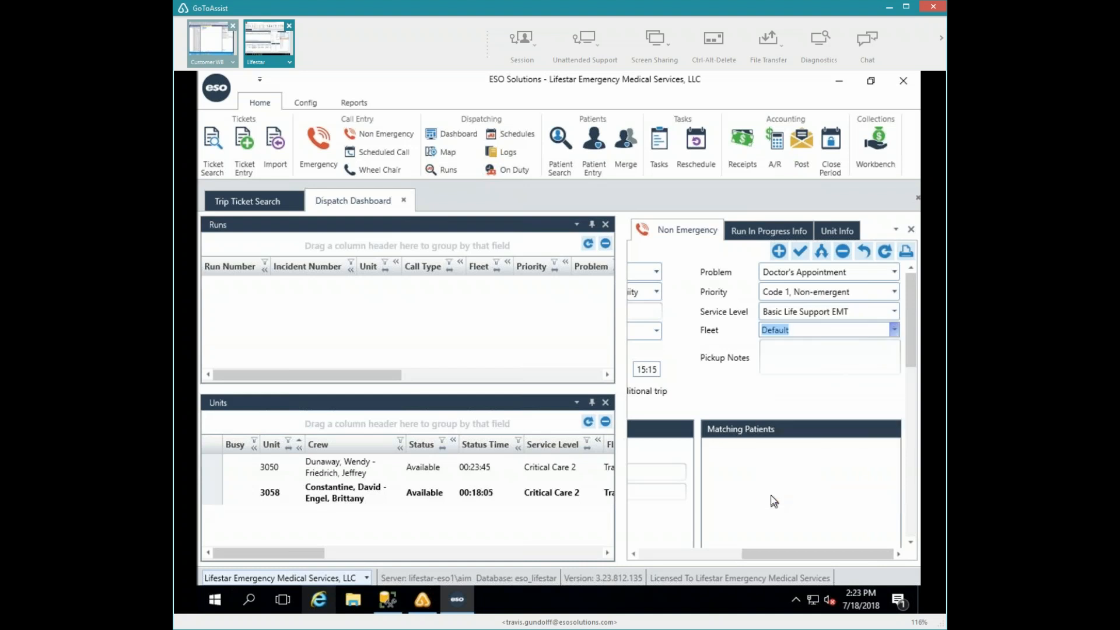
left_click(773, 361)
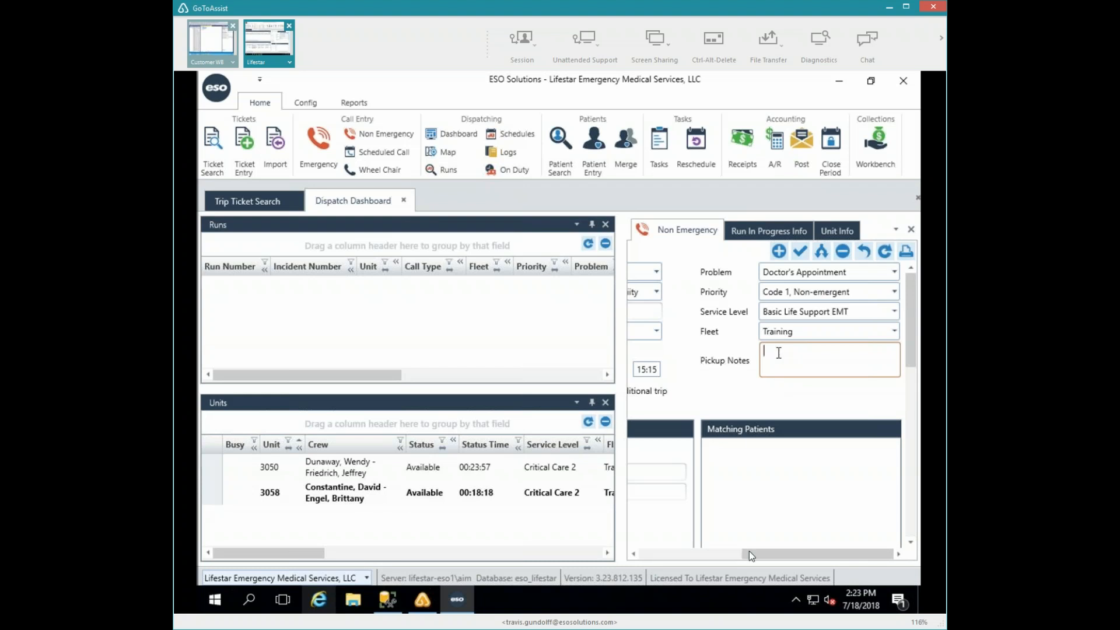
Step: Widen the non-emergency call form and enter the patient's last name in the Patient section
left_click_drag(750, 554, 659, 561)
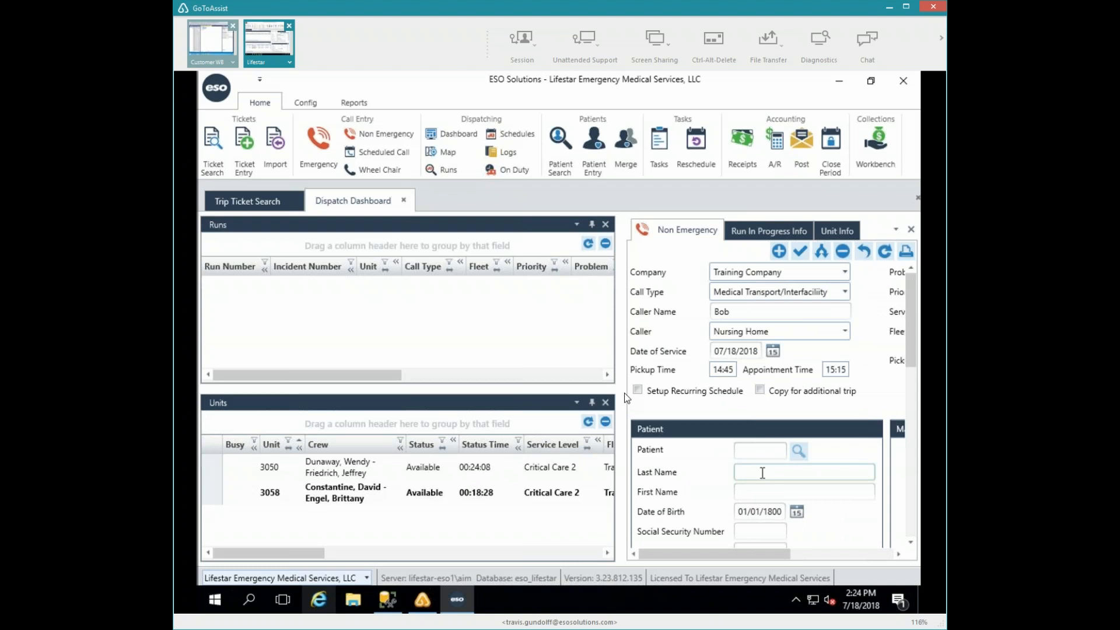
left_click_drag(622, 388, 521, 377)
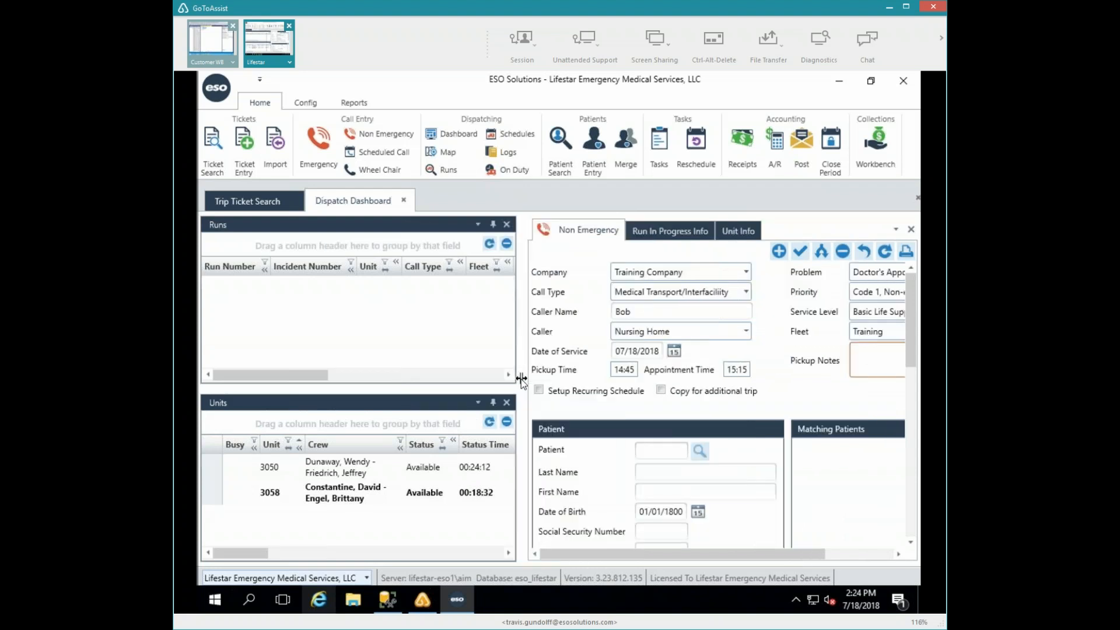
left_click(675, 474)
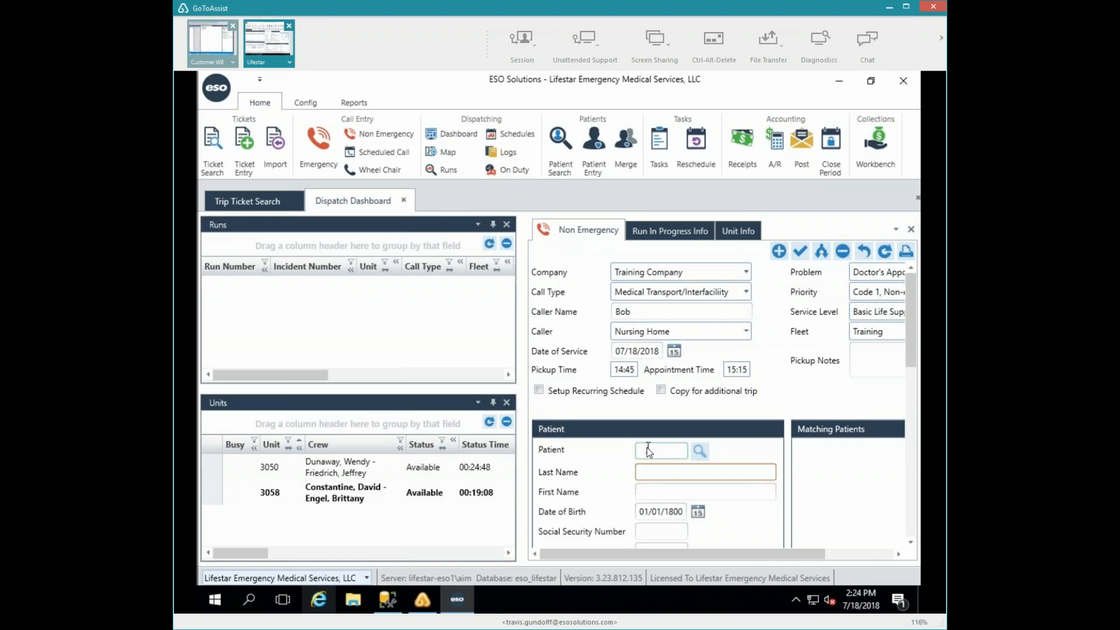
type("Duck")
key("Tab")
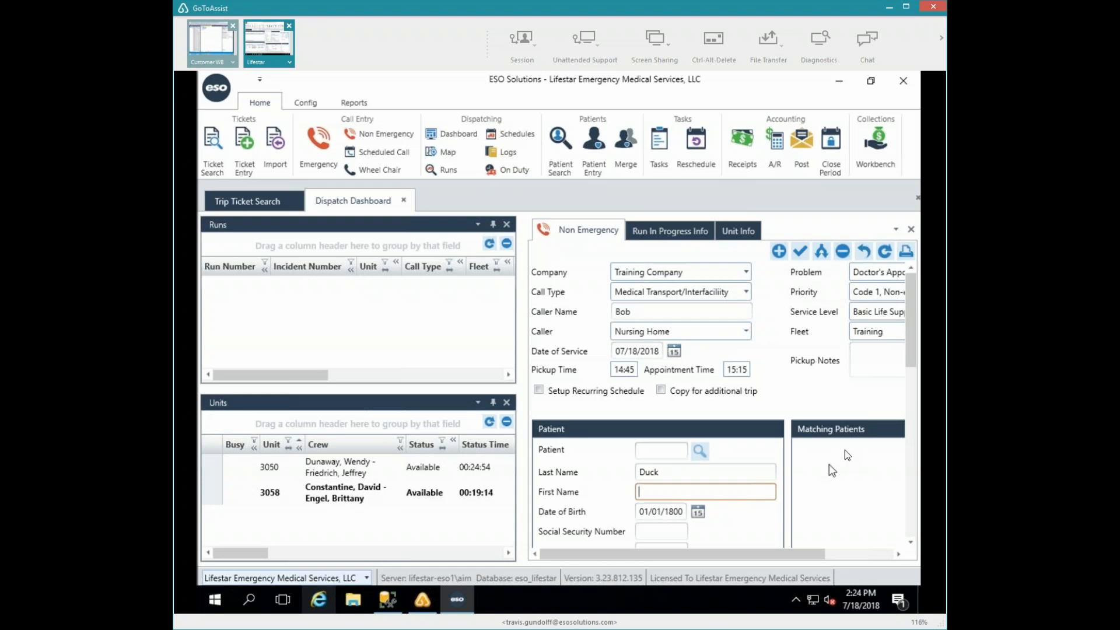
Step: Look up matching patients by shortening the last name to its first letter and widening it to the first two letters
left_click(697, 474)
key("BackSpace")
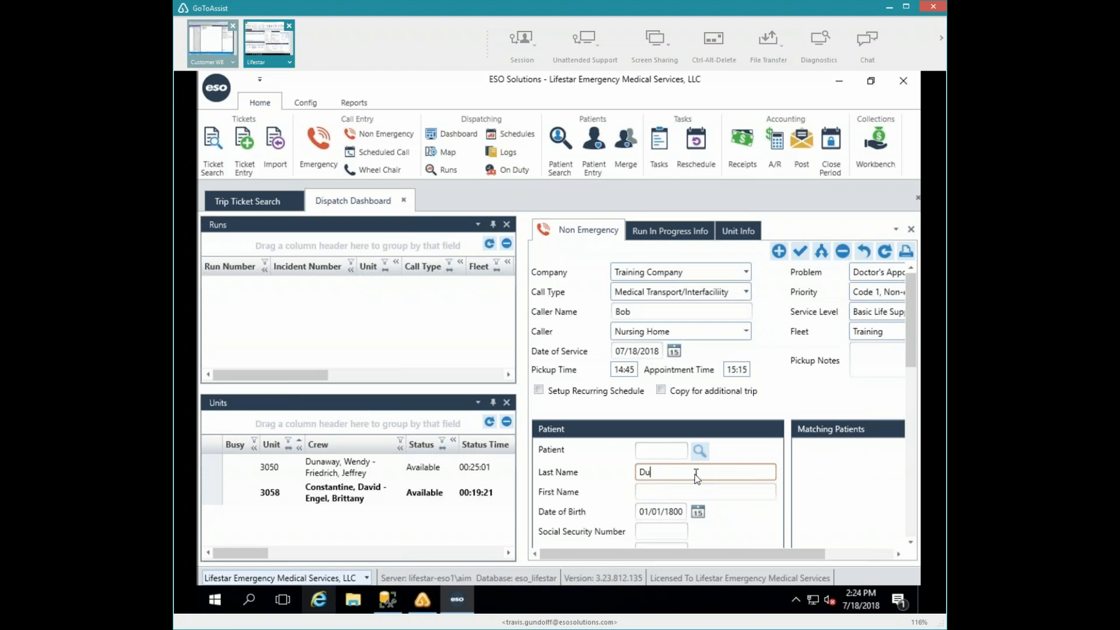
key("BackSpace")
key("Tab")
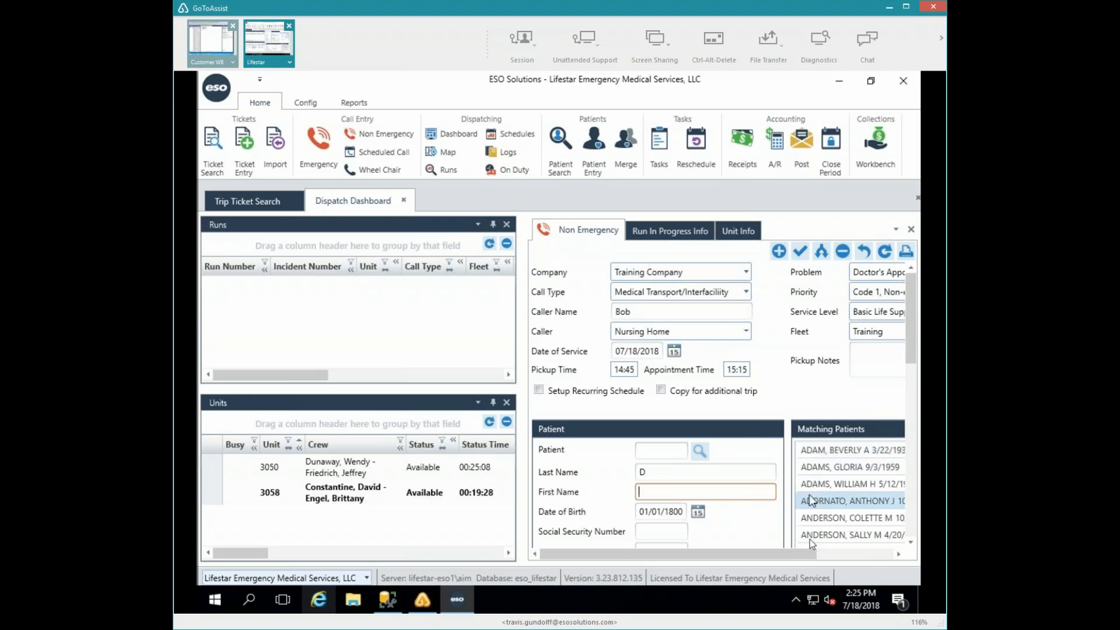
left_click(663, 471)
type("D")
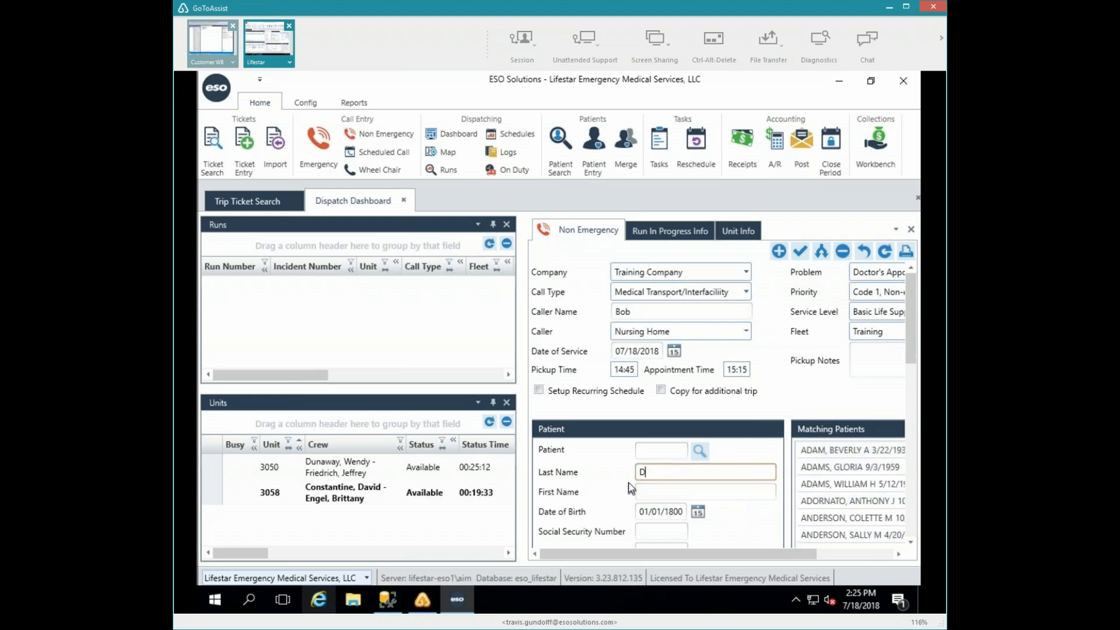
type("u")
key("Tab")
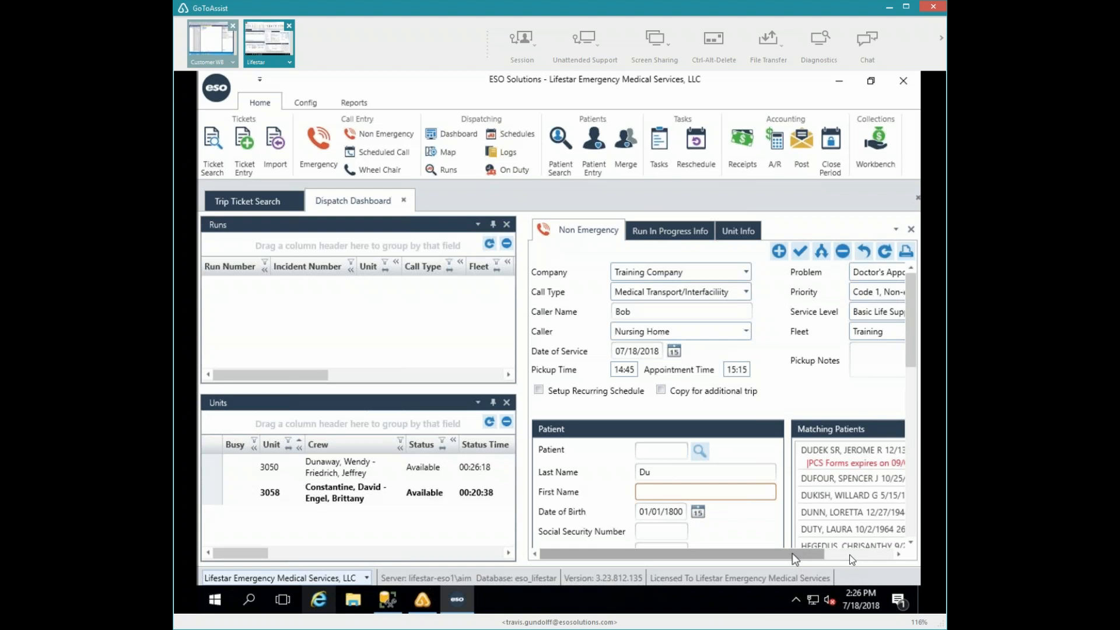
Step: Review the matching patients, then complete the patient's last name and enter the first name in the Patient section
left_click_drag(794, 558, 801, 558)
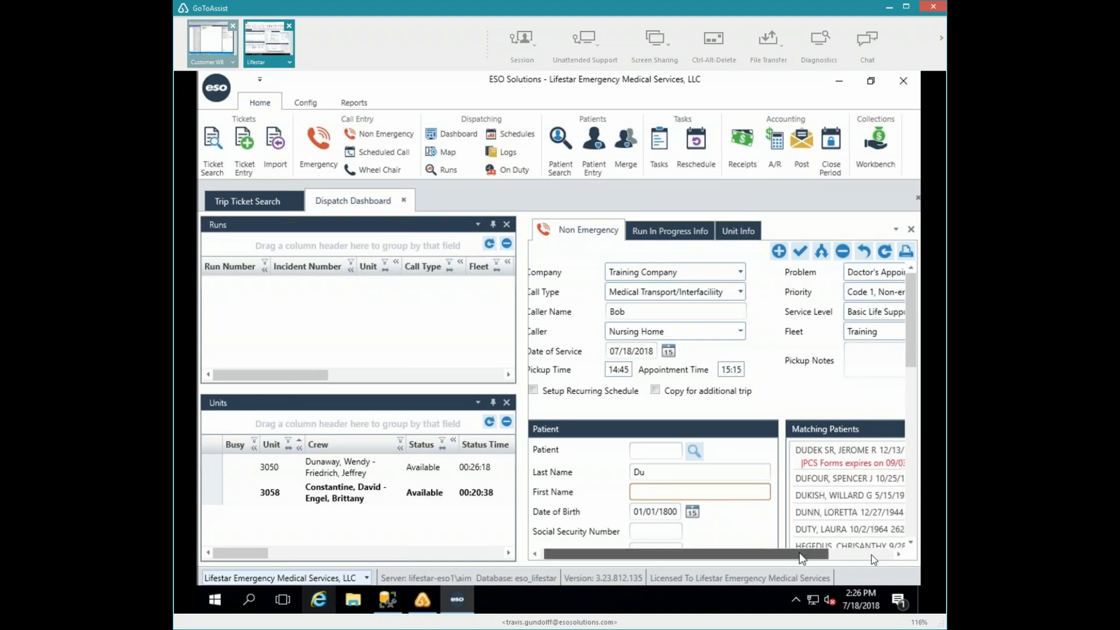
left_click_drag(872, 555, 878, 554)
left_click_drag(802, 558, 889, 559)
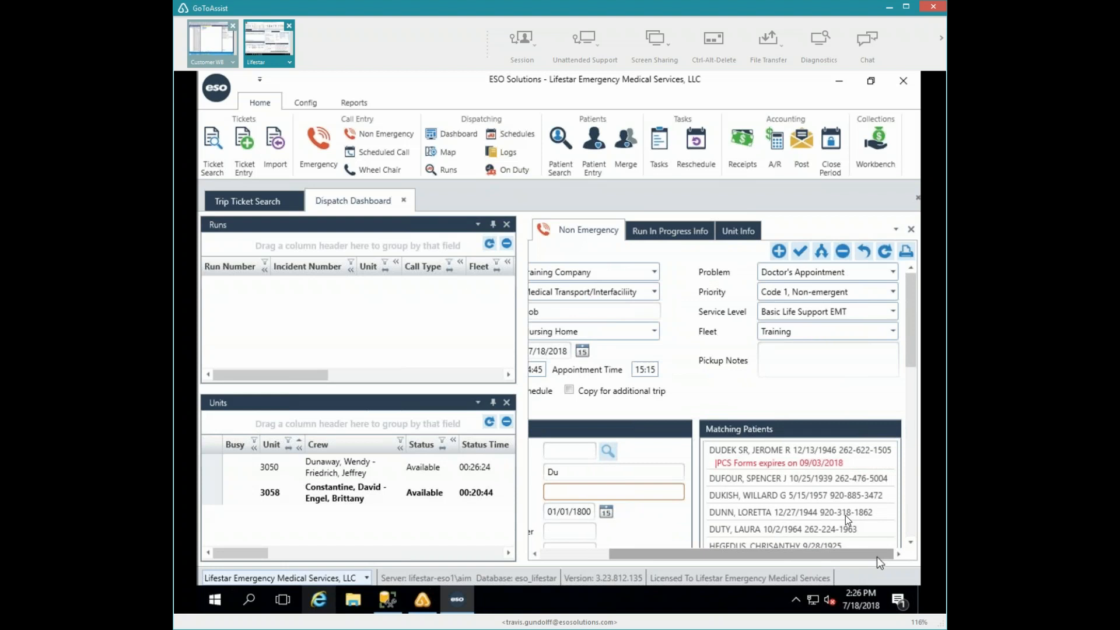
left_click(556, 553)
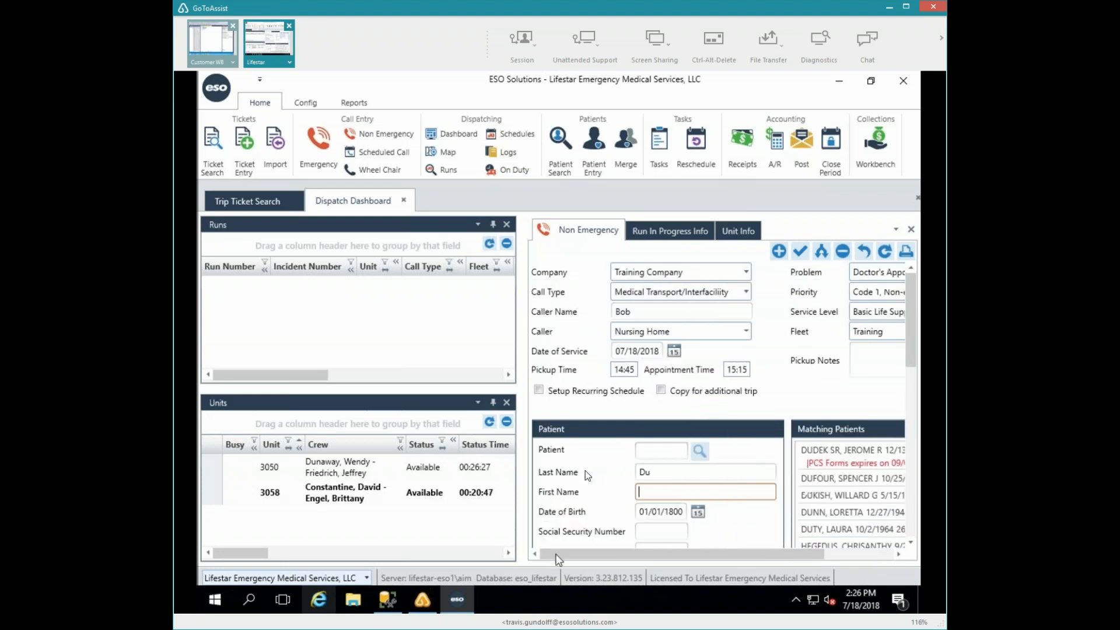
left_click(675, 473)
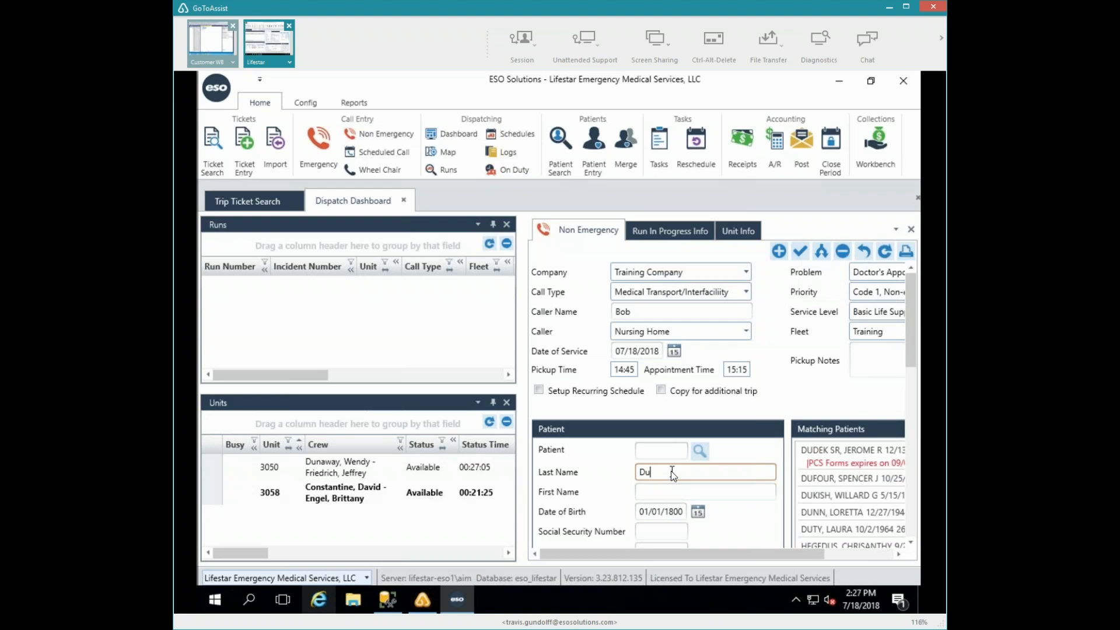
type("k")
key("Tab")
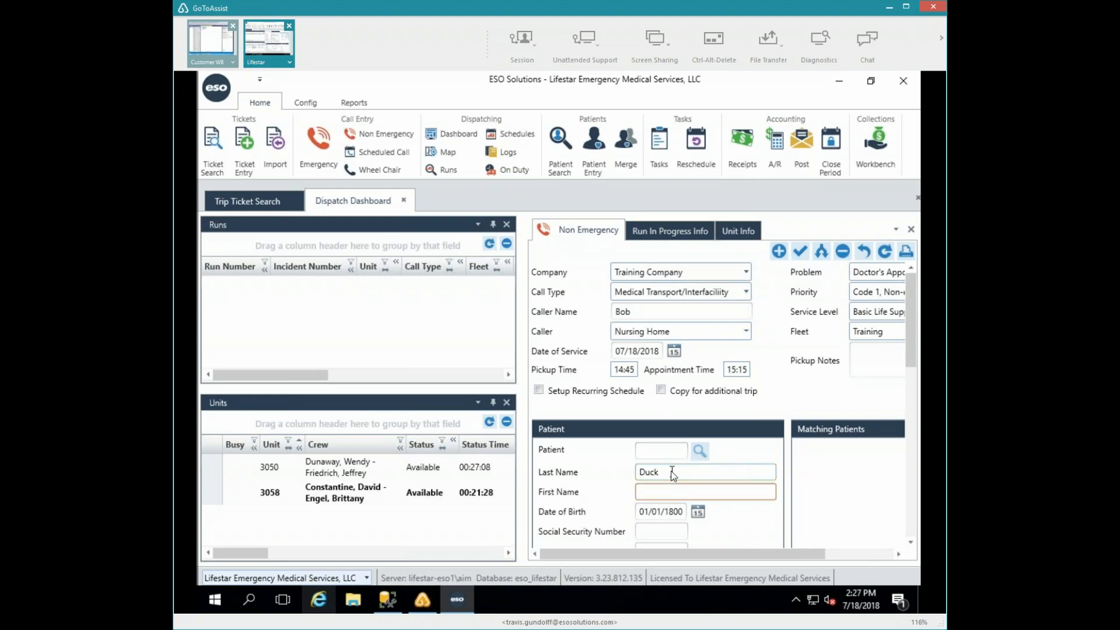
type("Donald")
key("Tab")
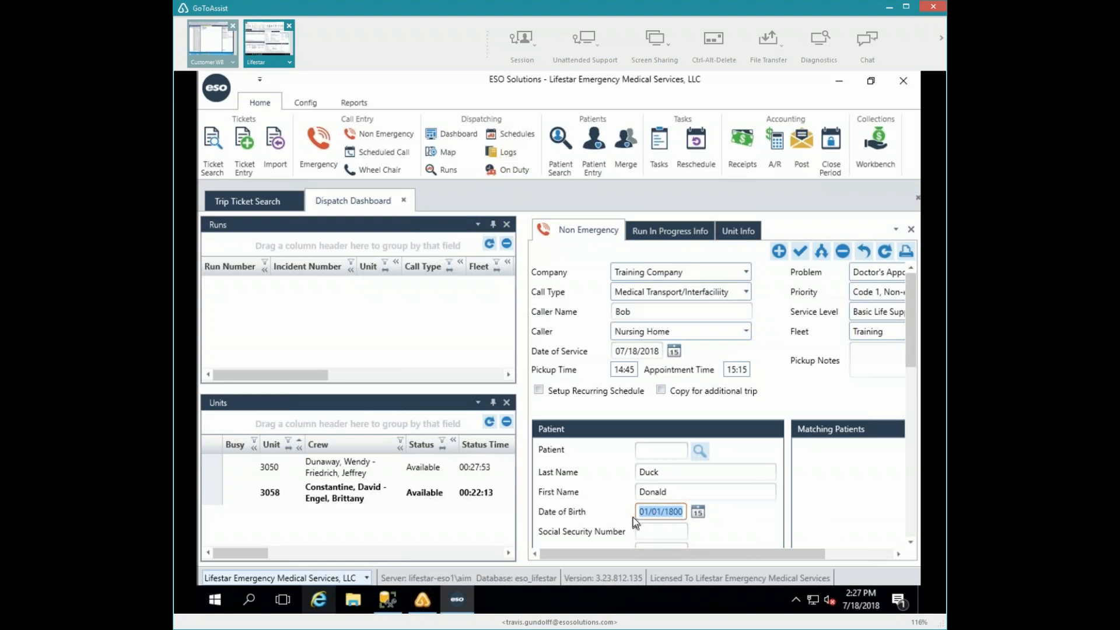
Step: Enter the patient's date of birth and Social Security number in the Patient section
type("5/12/")
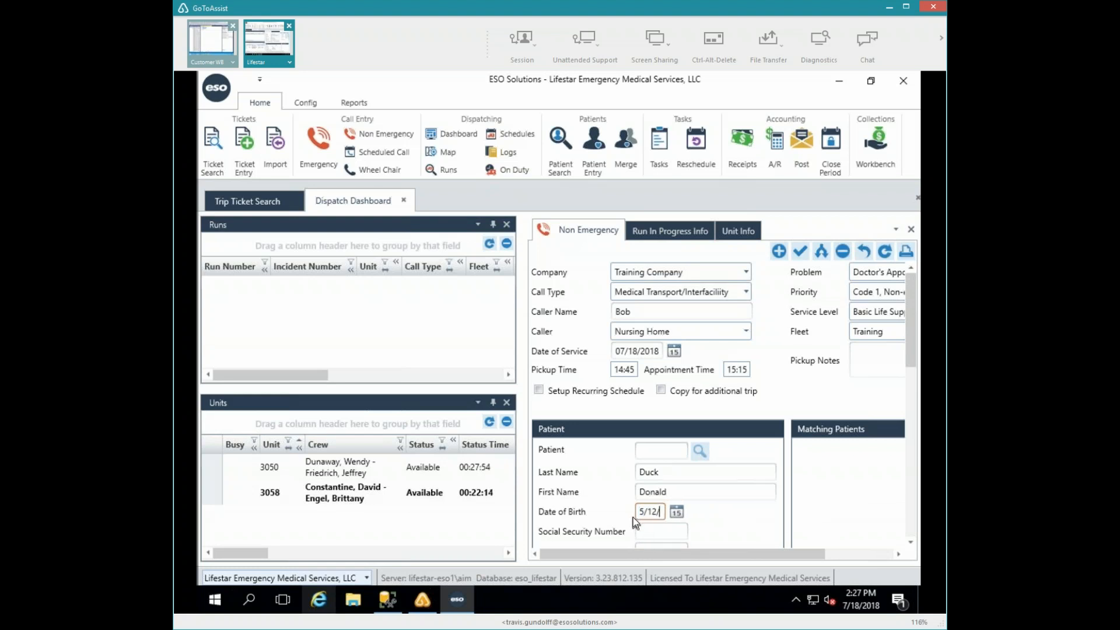
type("1935")
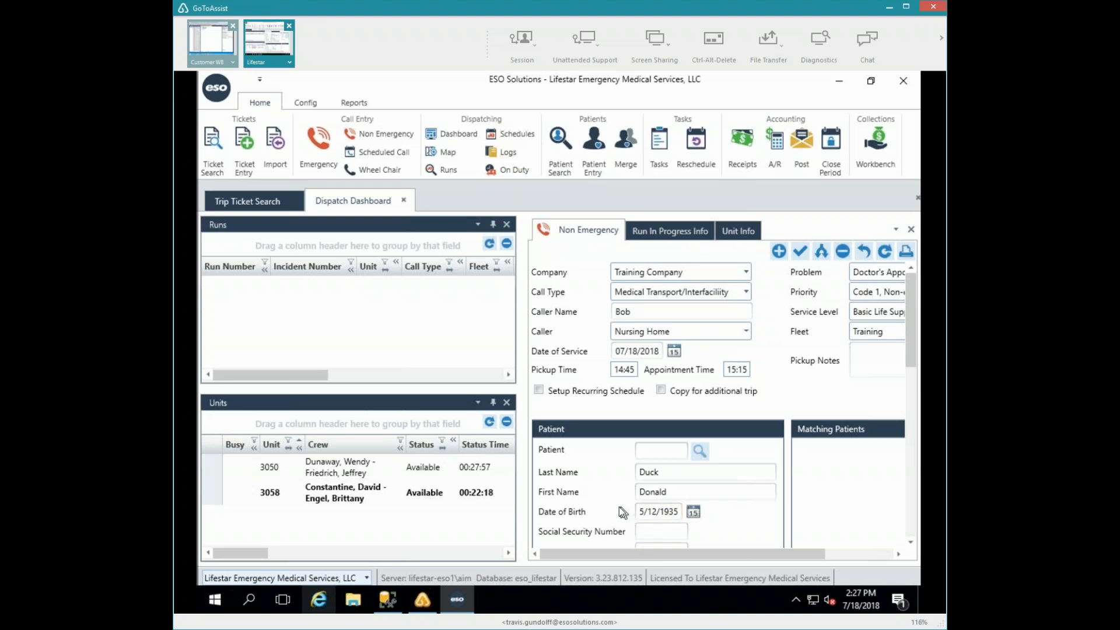
scroll(644, 526, "down", 1)
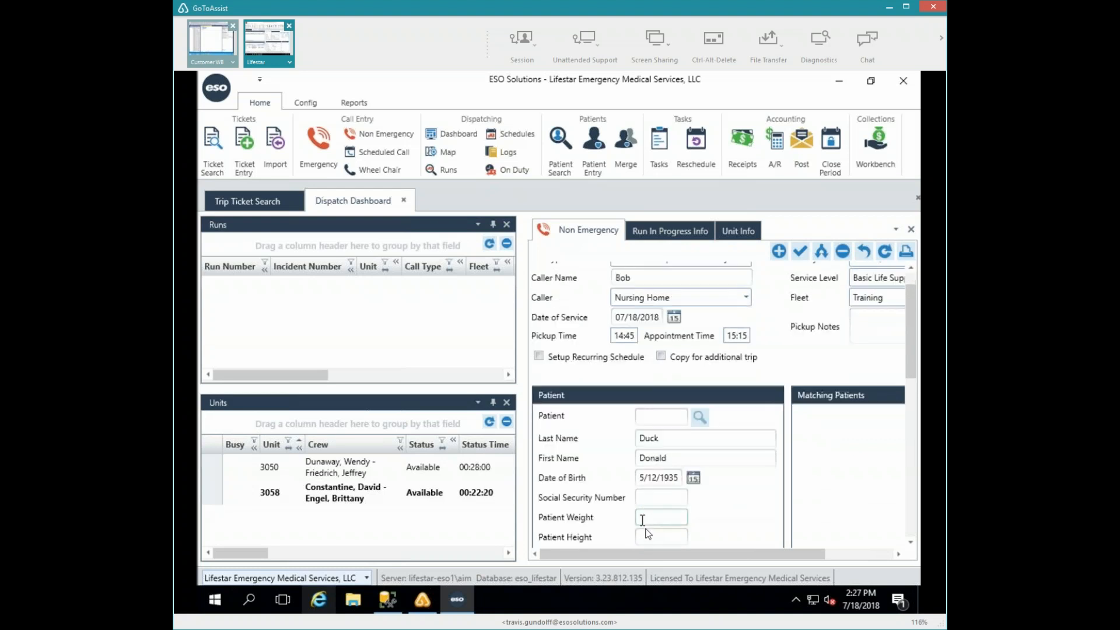
left_click(654, 499)
scroll(685, 494, "down", 1)
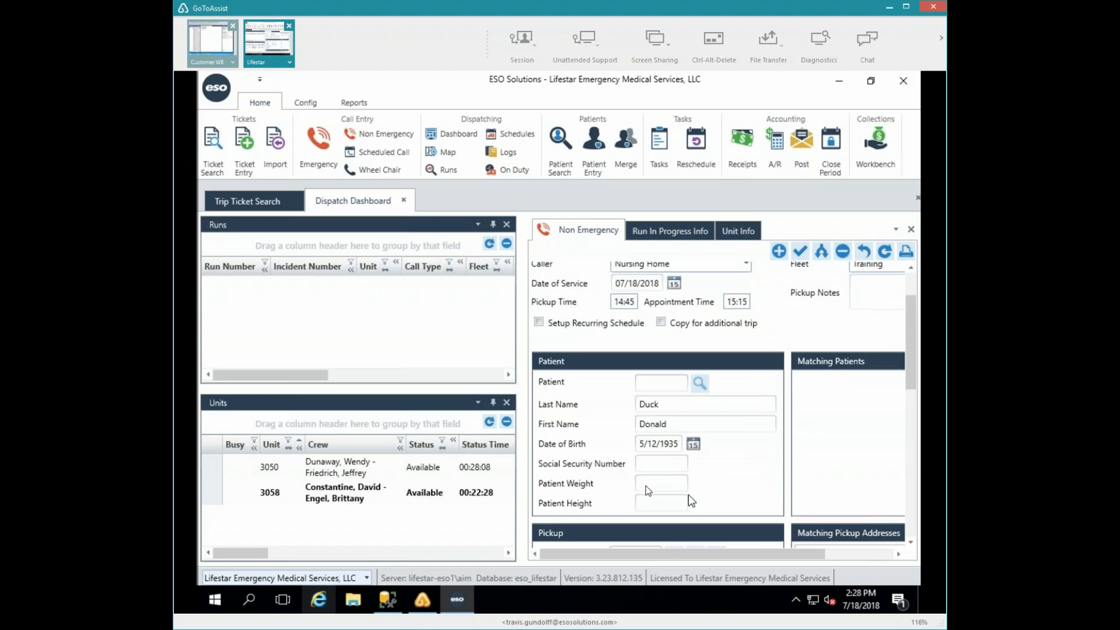
scroll(688, 494, "down", 1)
left_click(648, 431)
type("987-65-4")
type("32")
type("1")
key("Tab")
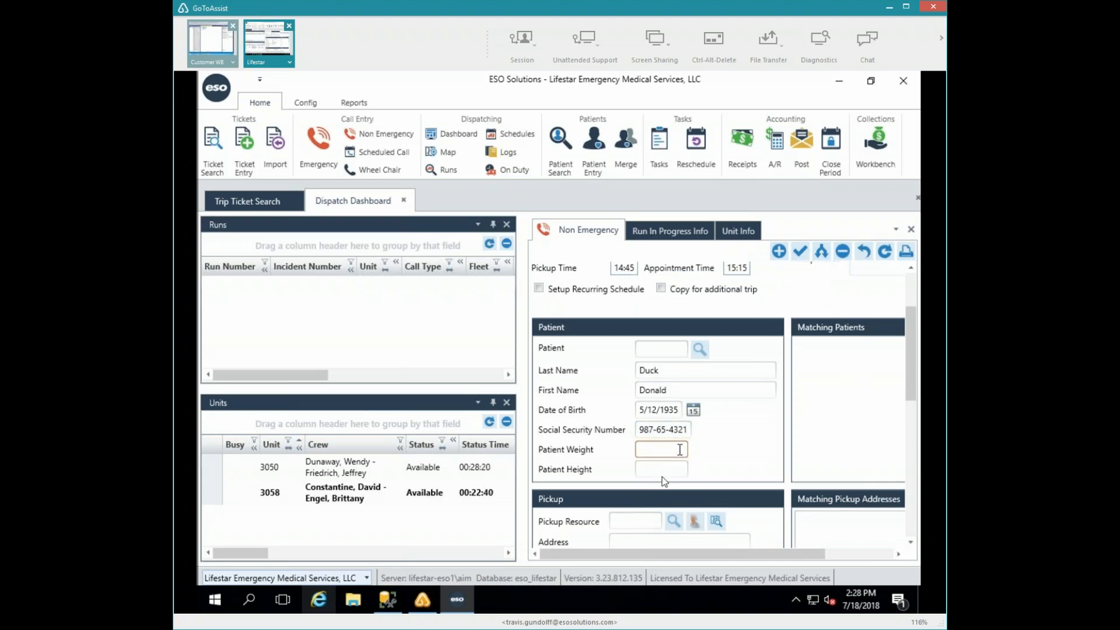
Step: Open the resource lookup for the call's pickup and filter it by the resource type Skilled Nursing
scroll(662, 475, "down", 2)
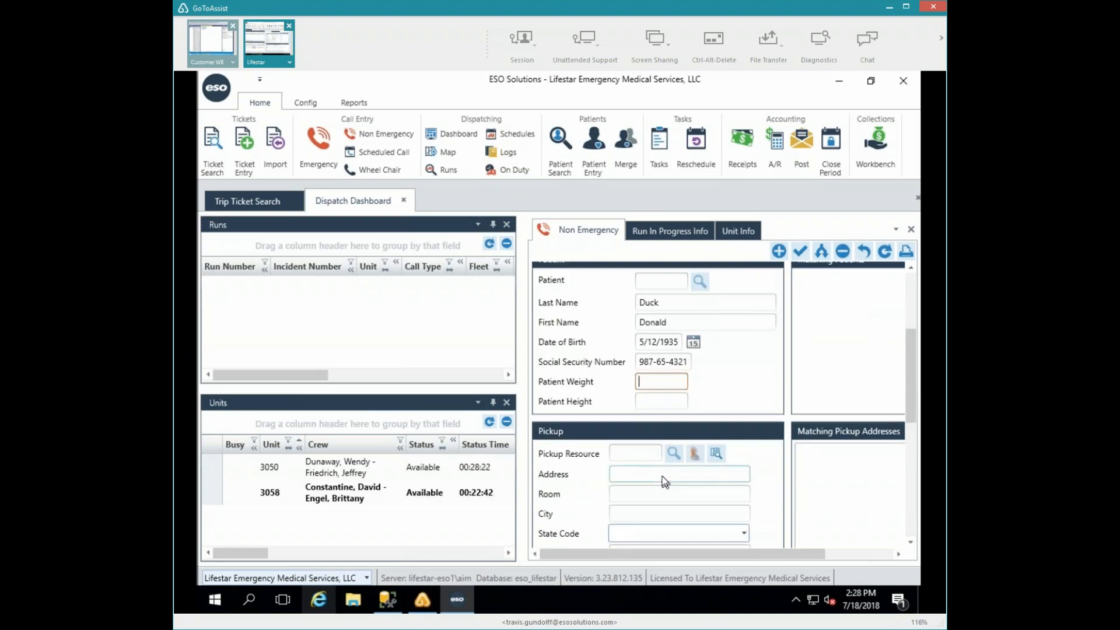
scroll(662, 477, "down", 3)
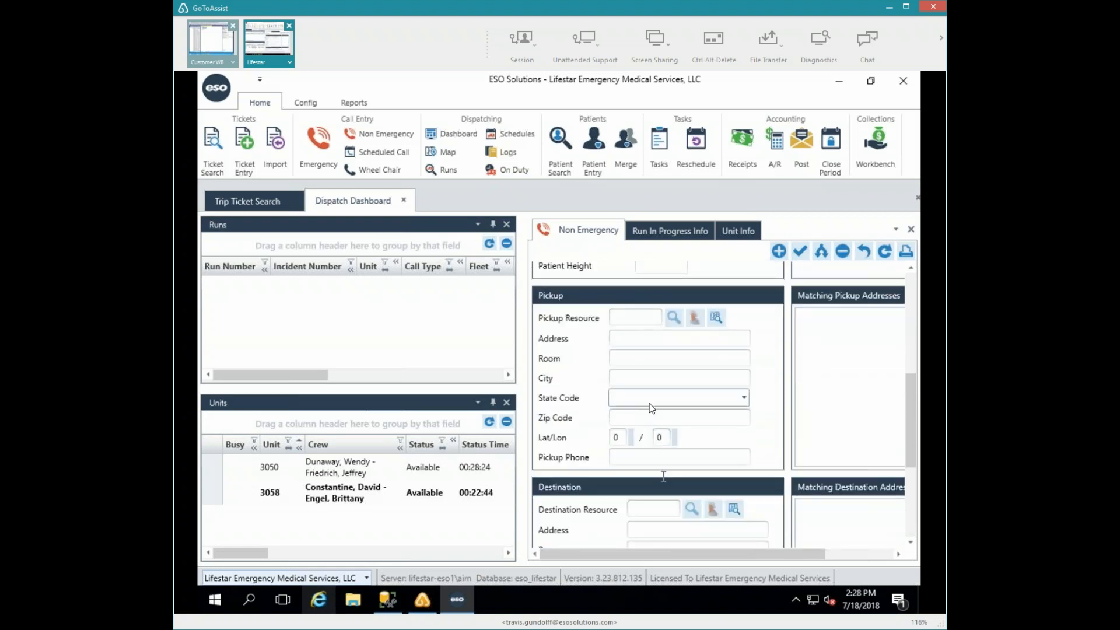
scroll(648, 414, "down", 3)
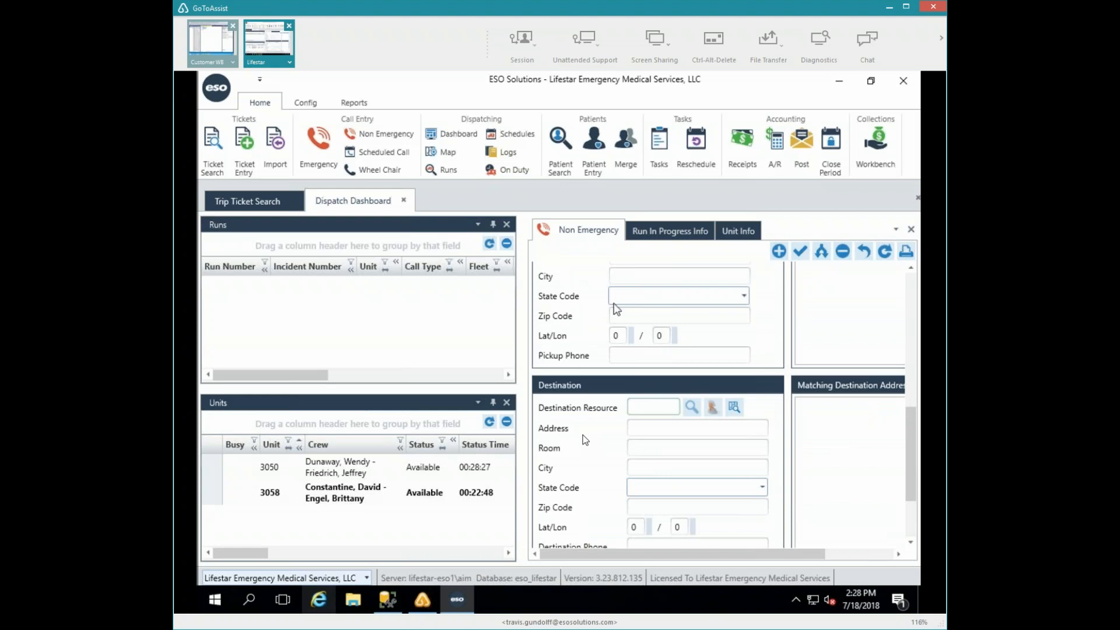
scroll(585, 439, "up", 2)
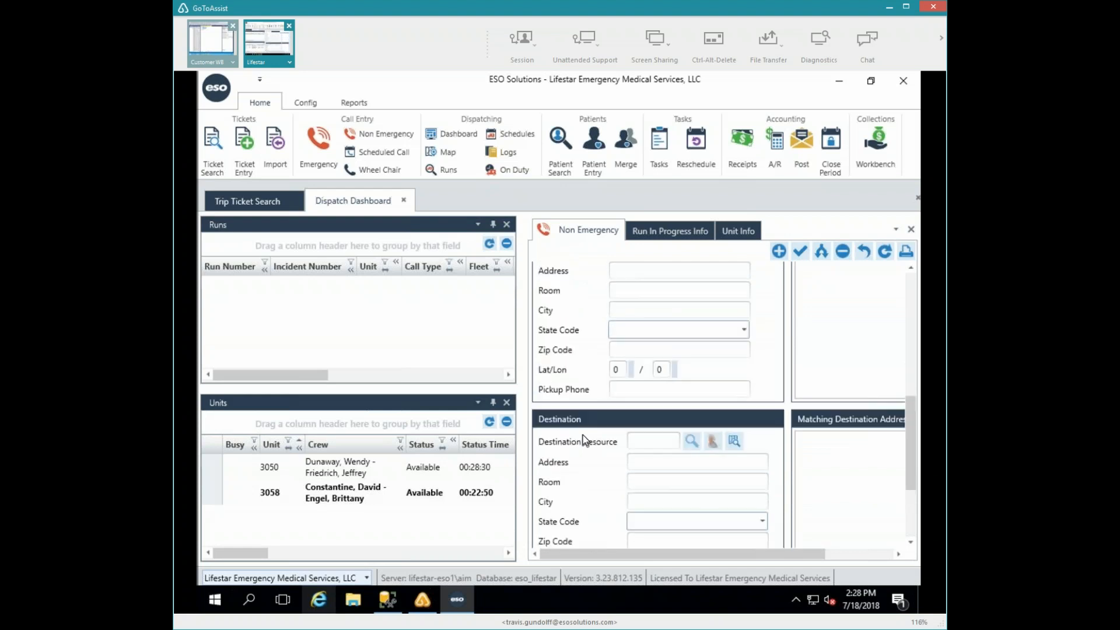
scroll(585, 439, "up", 1)
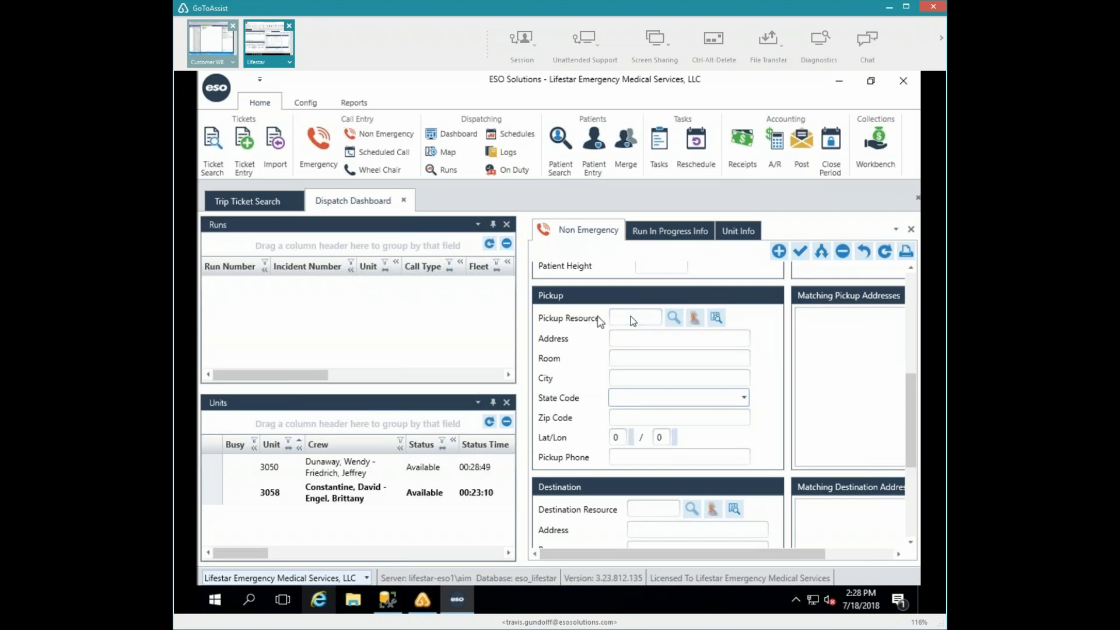
left_click(637, 337)
left_click(633, 321)
left_click(674, 319)
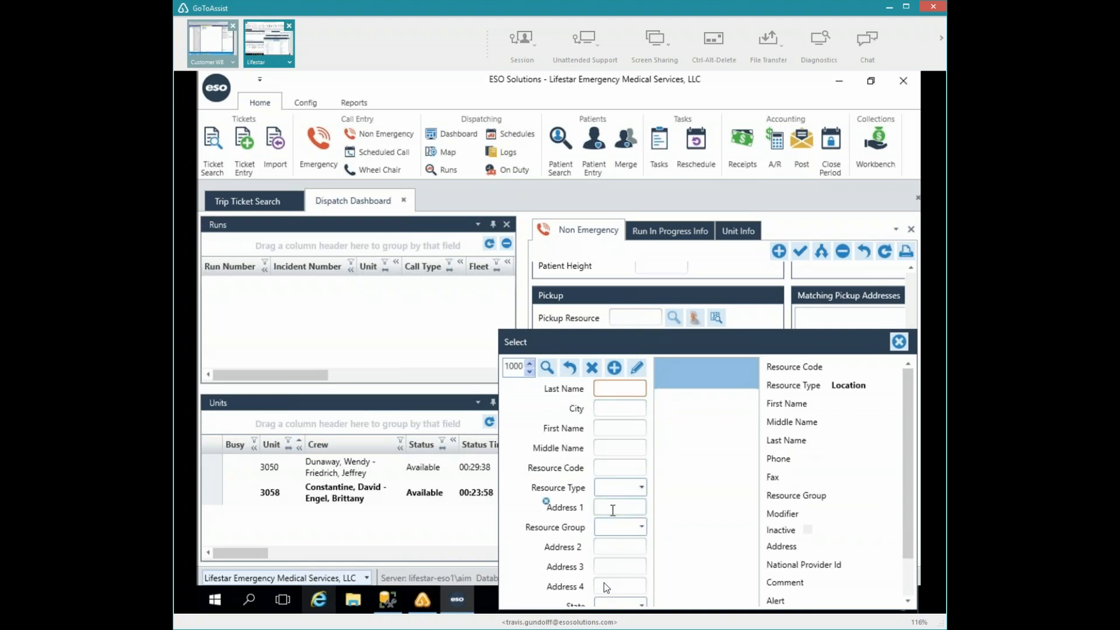
left_click(641, 488)
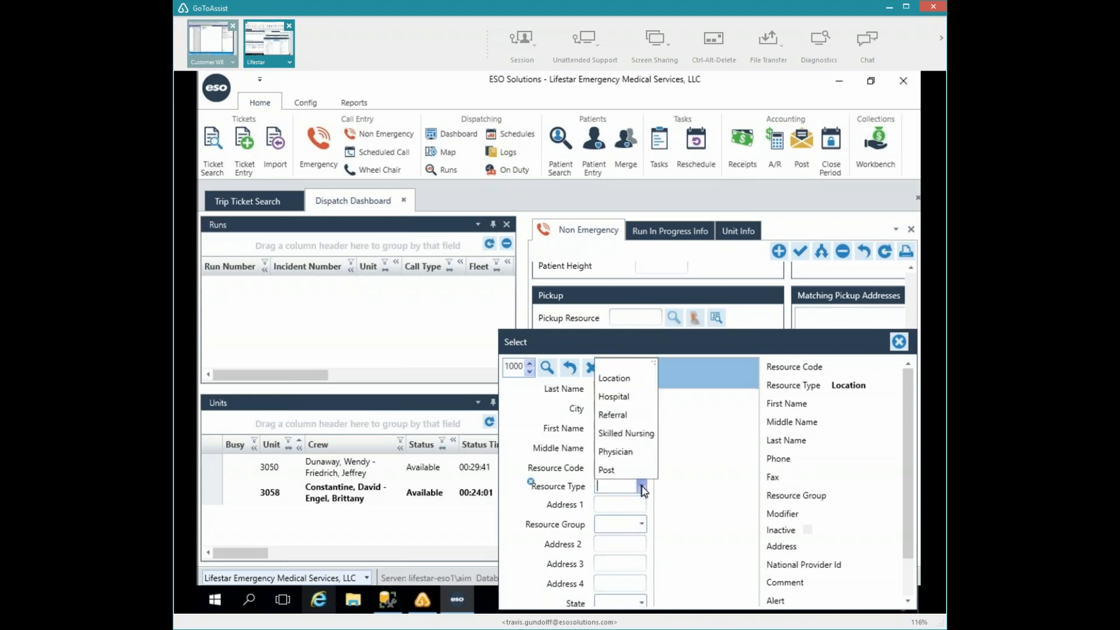
left_click(615, 435)
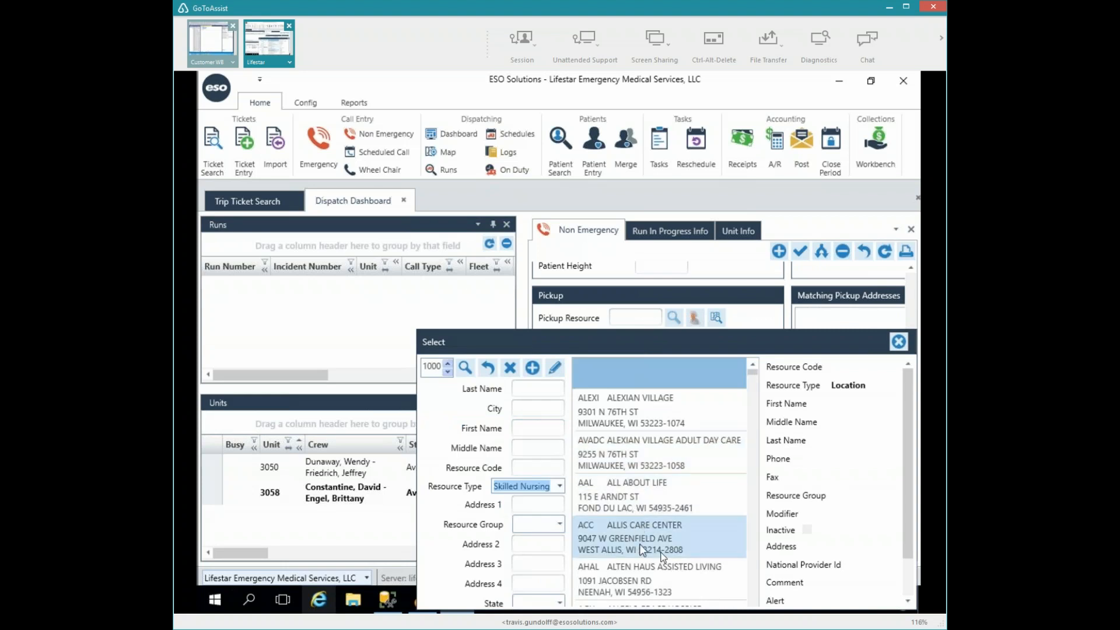
Step: Find Bayside Manor (BAYSD) among the skilled nursing facilities and use it as the pickup resource
scroll(663, 543, "down", 1)
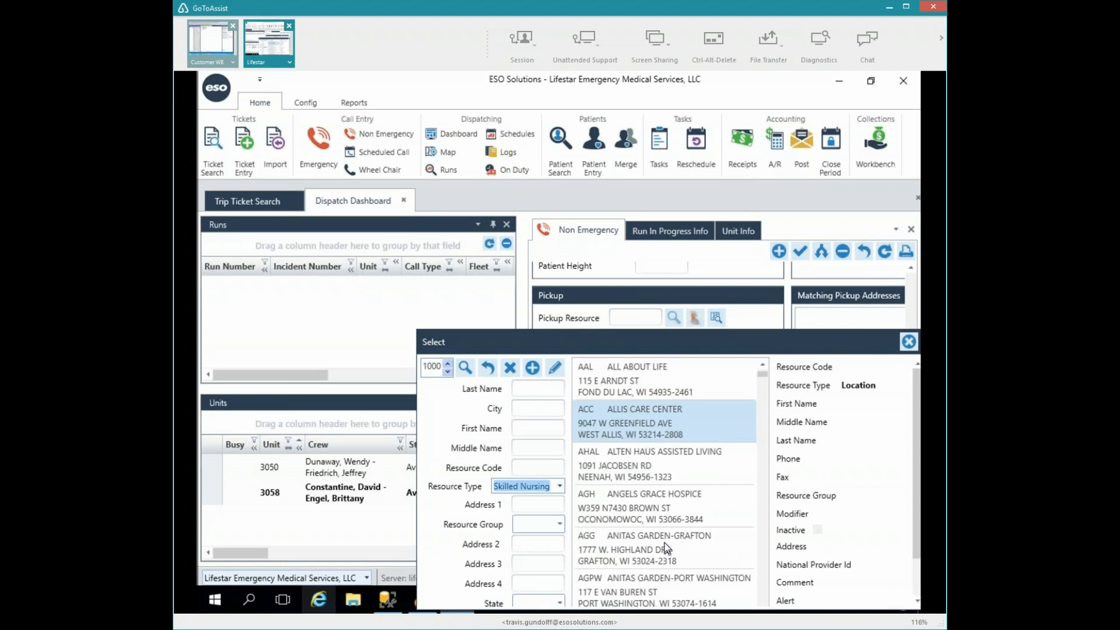
scroll(663, 542, "up", 1)
scroll(664, 542, "down", 1)
scroll(664, 542, "down", 1)
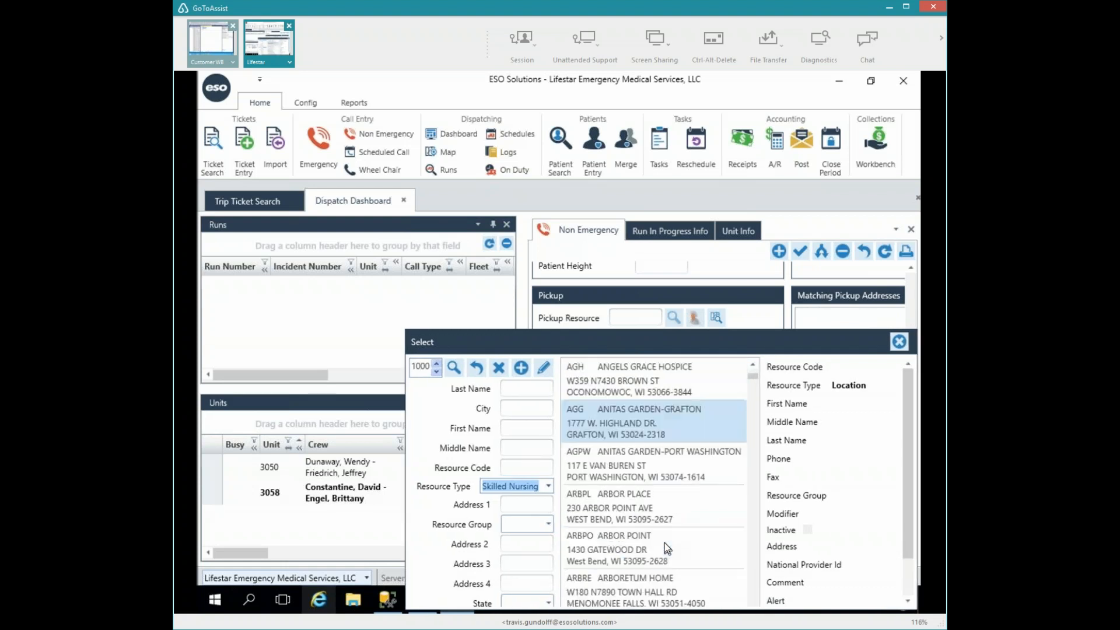
scroll(663, 542, "down", 3)
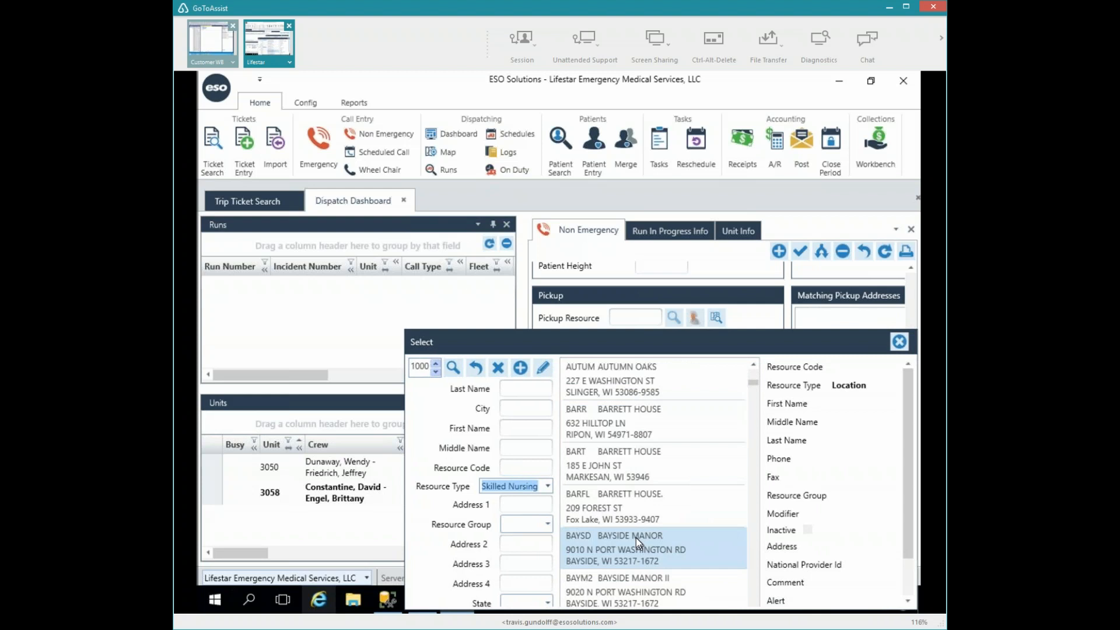
left_click(635, 537)
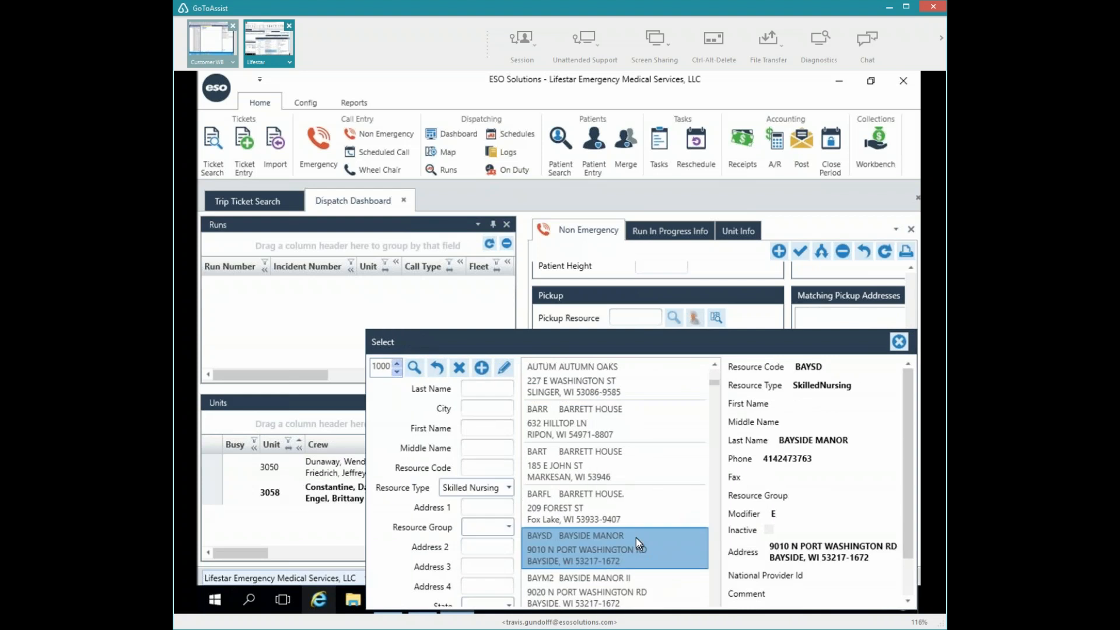
double_click(559, 541)
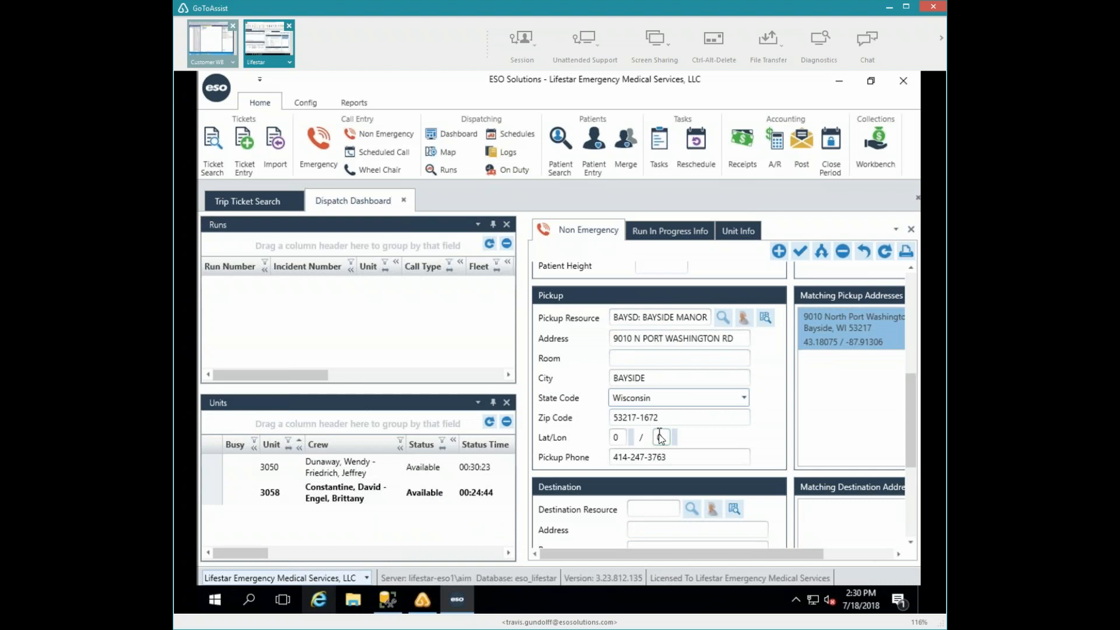
Step: Open the resource lookup for the call's destination, search by the last name "st" and browse the matching facilities
scroll(638, 472, "down", 1)
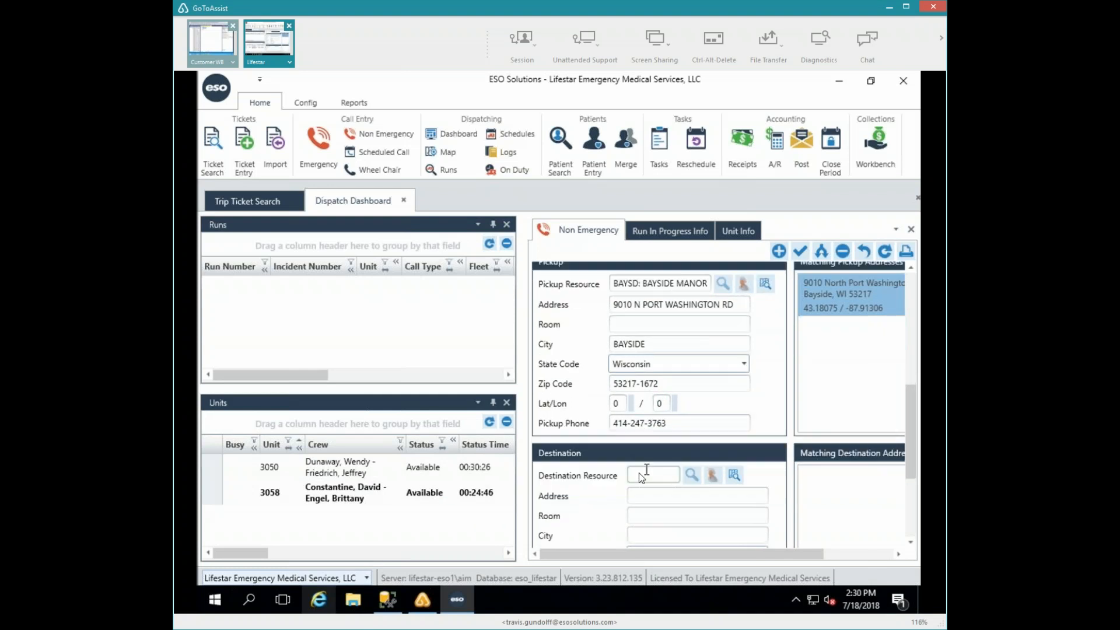
scroll(639, 472, "down", 1)
scroll(638, 473, "down", 1)
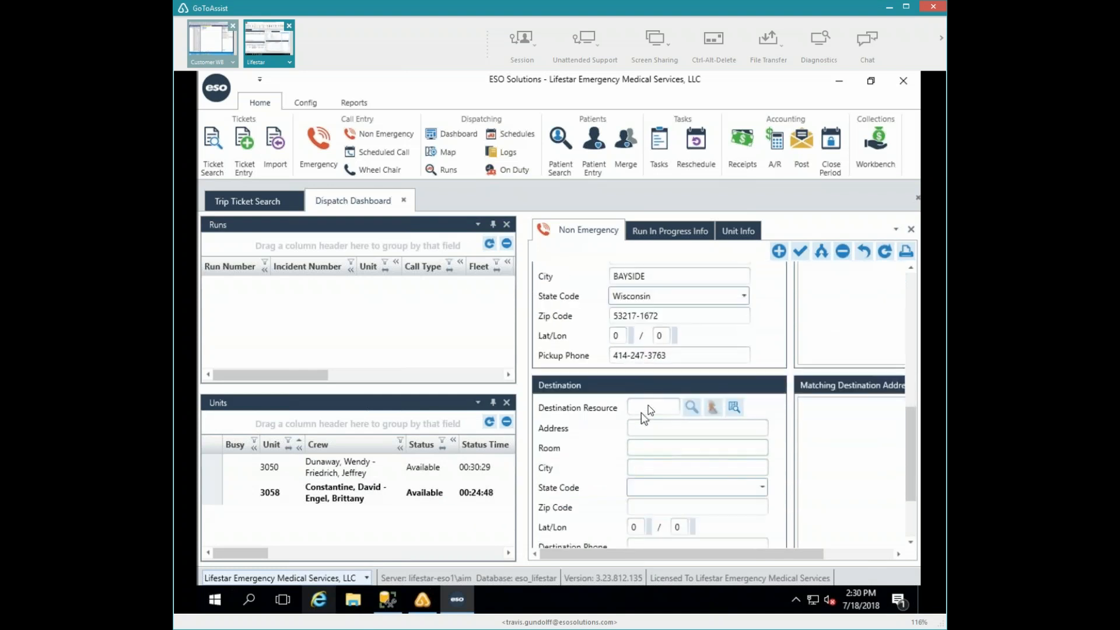
left_click(690, 407)
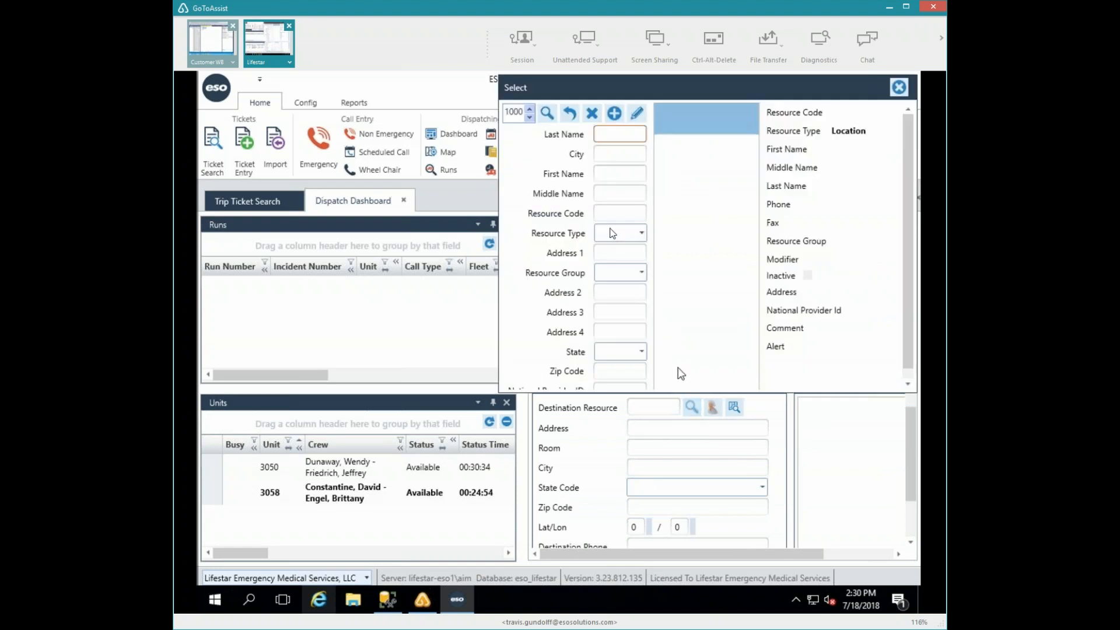
type("st")
key("Return")
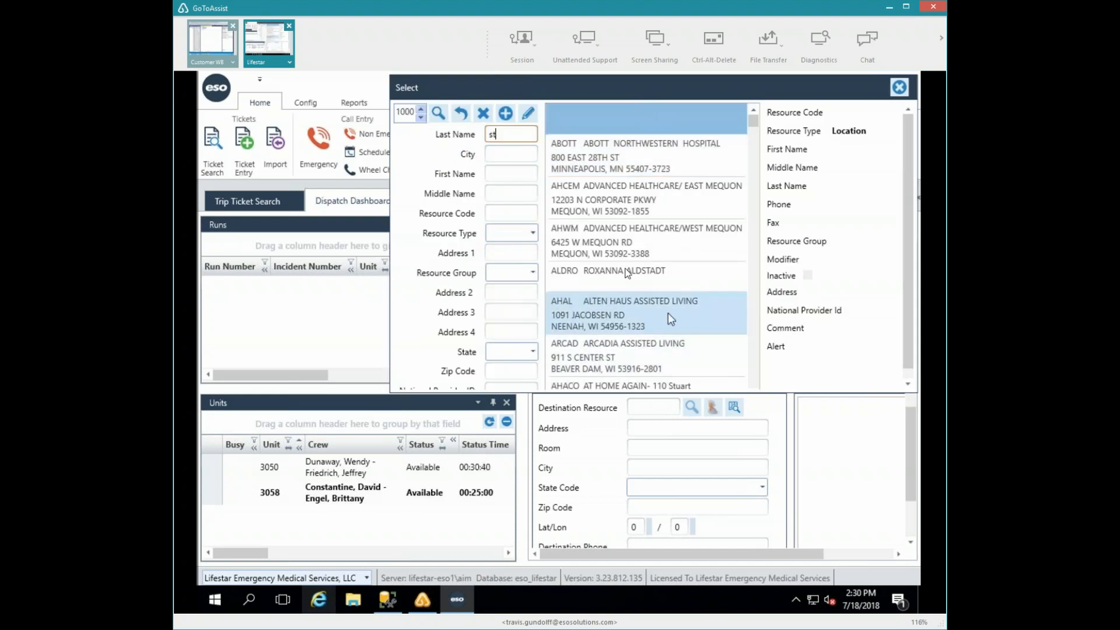
scroll(630, 260, "down", 3)
scroll(630, 260, "down", 3)
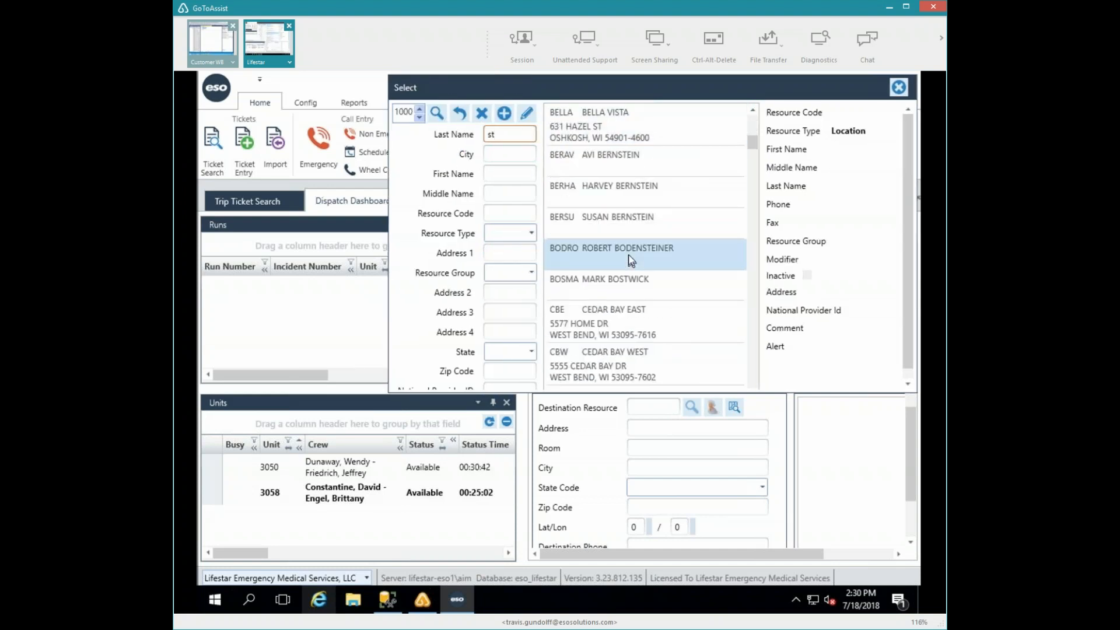
scroll(631, 260, "down", 5)
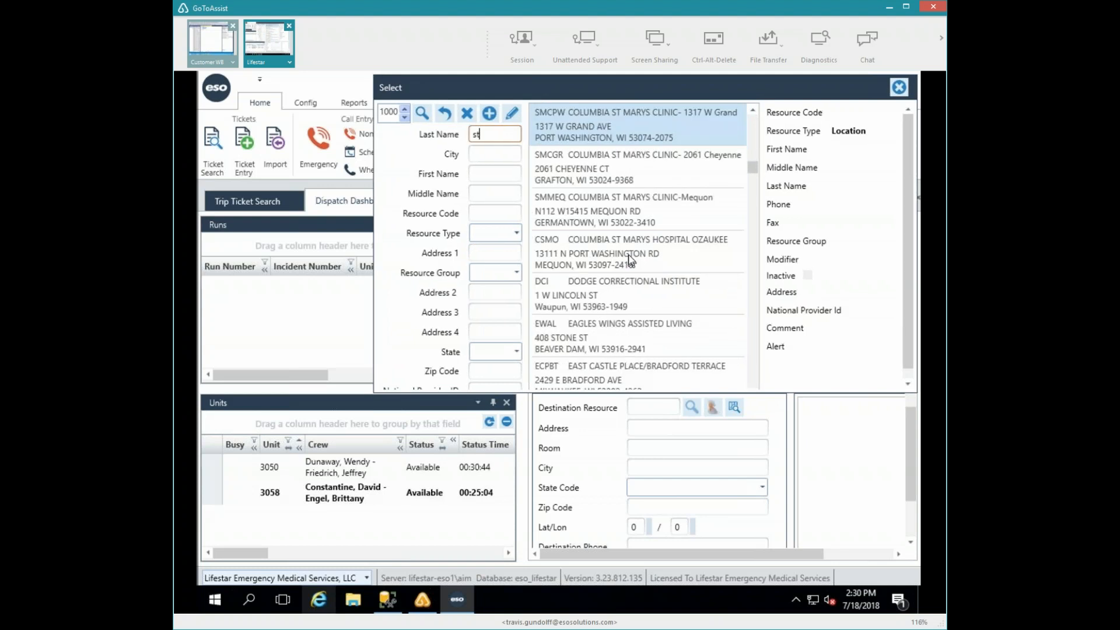
scroll(628, 254, "down", 6)
Step: Narrow the destination resource search to "st jo", select St Josephs Hospital/West Bend (STJWB) and close the lookup
left_click(474, 130)
type("jo")
key("Return")
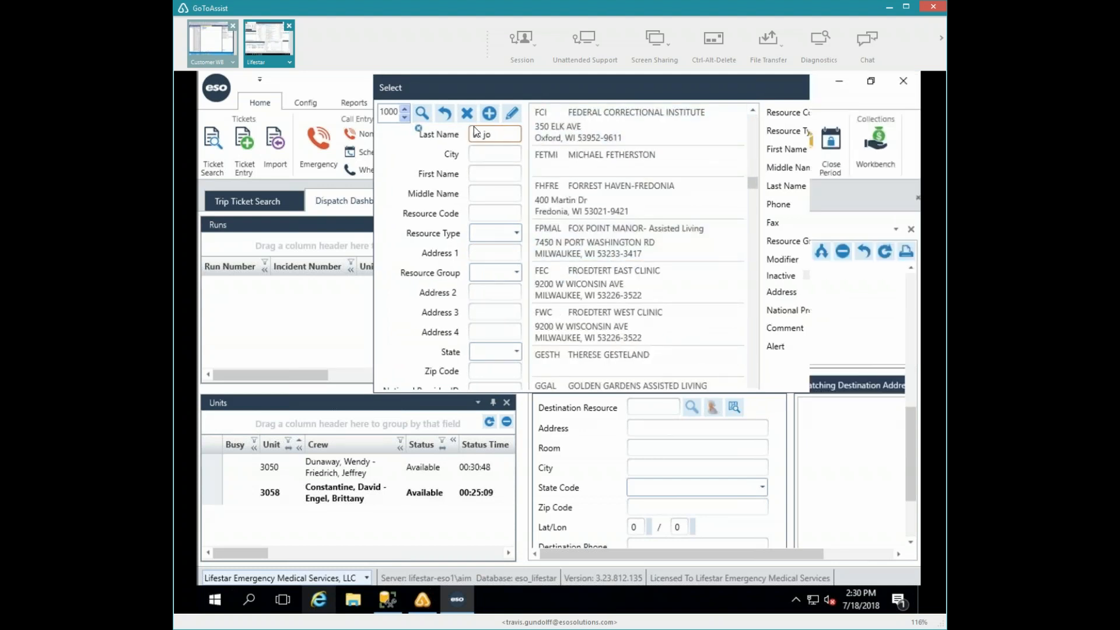
left_click(747, 147)
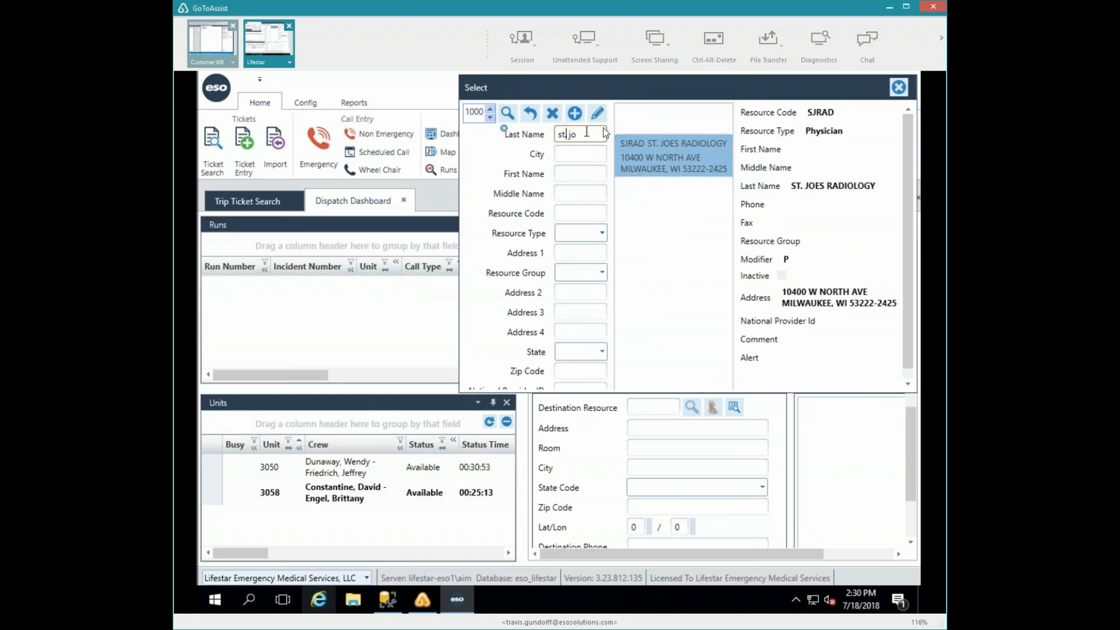
key("Return")
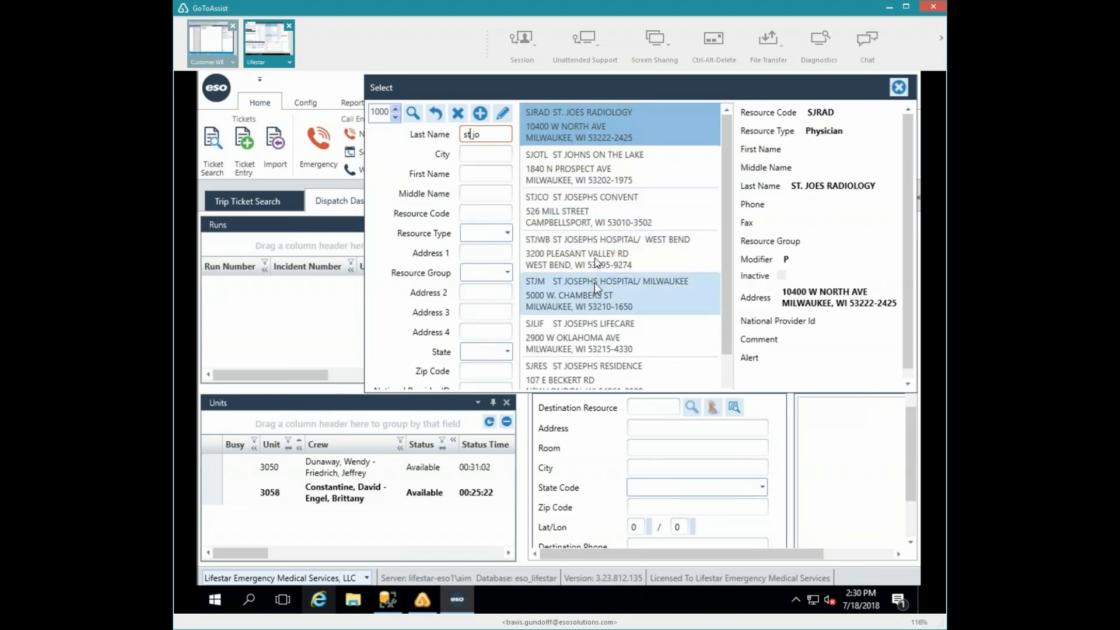
left_click(594, 253)
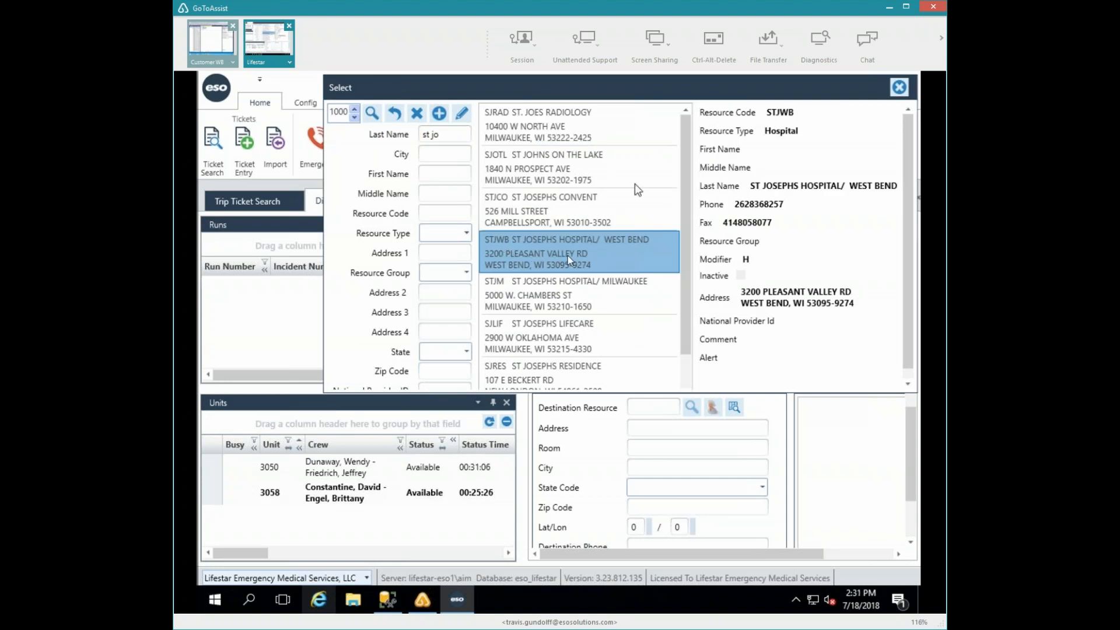
left_click(898, 88)
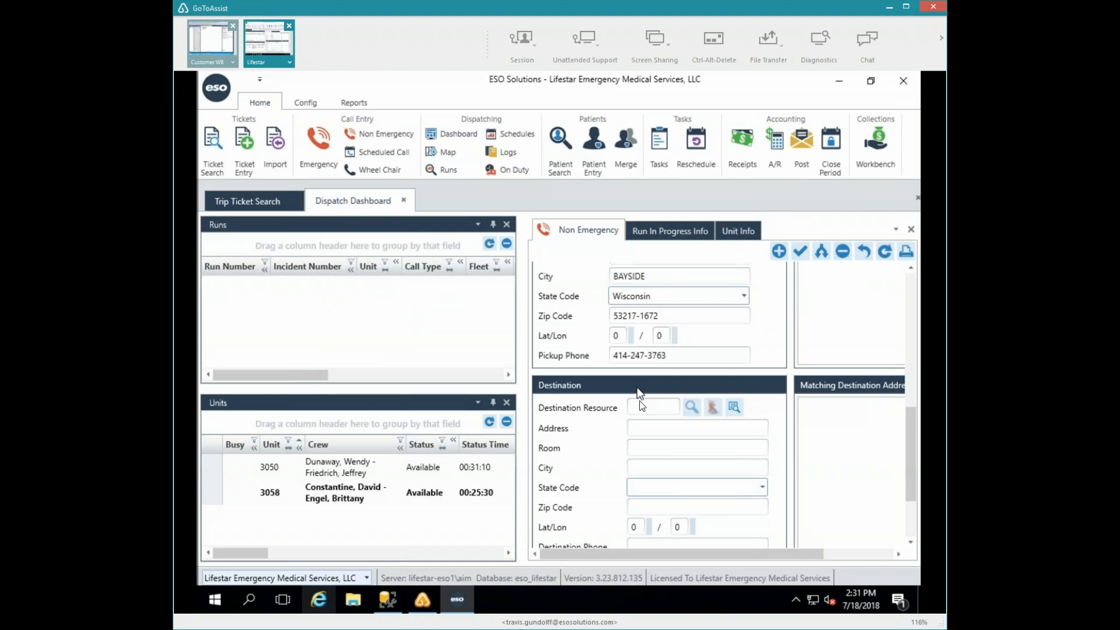
Step: Enter STJWB (St Josephs Hospital/West Bend) as the call's destination resource
left_click(638, 406)
type("STJWB")
key("Tab")
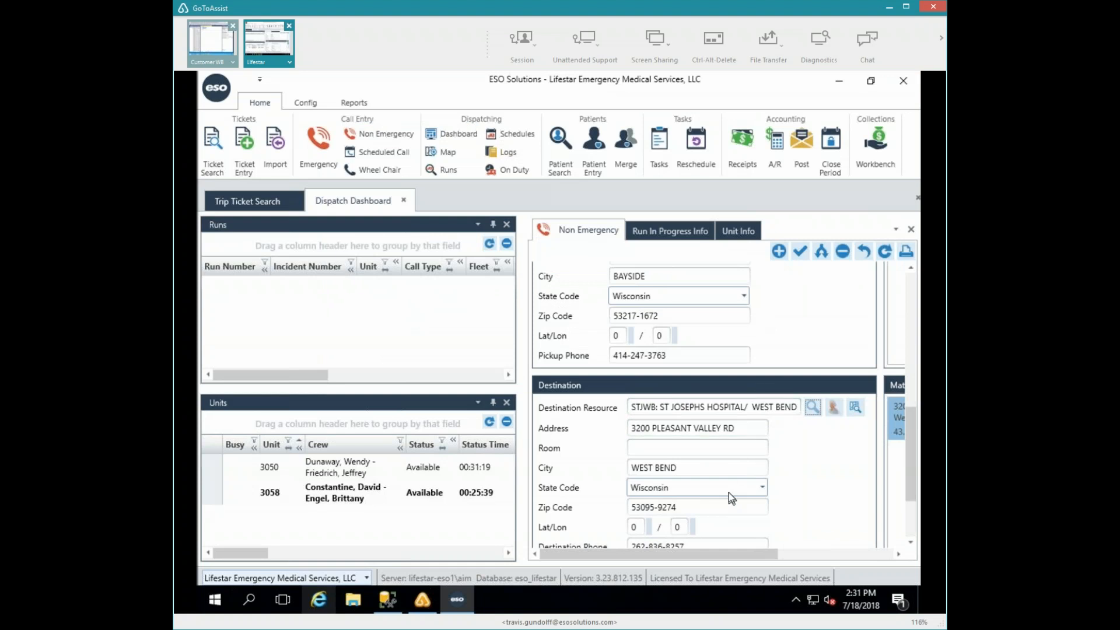
Step: Review the call's destination, pickup and caller details and save the non-emergency call
scroll(859, 507, "down", 2)
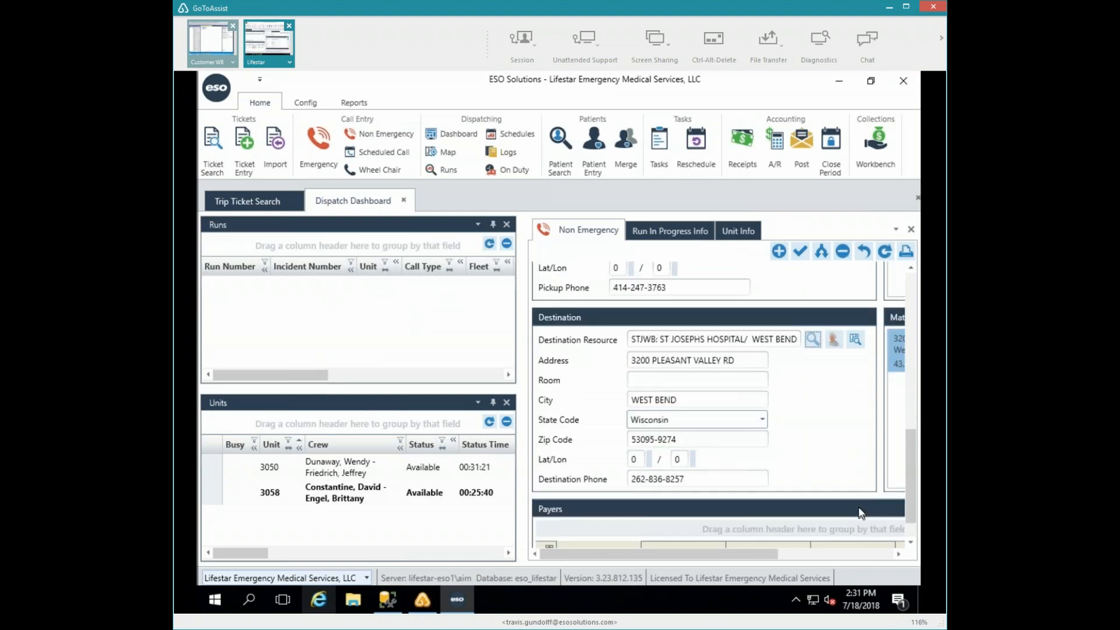
scroll(857, 509, "up", 2)
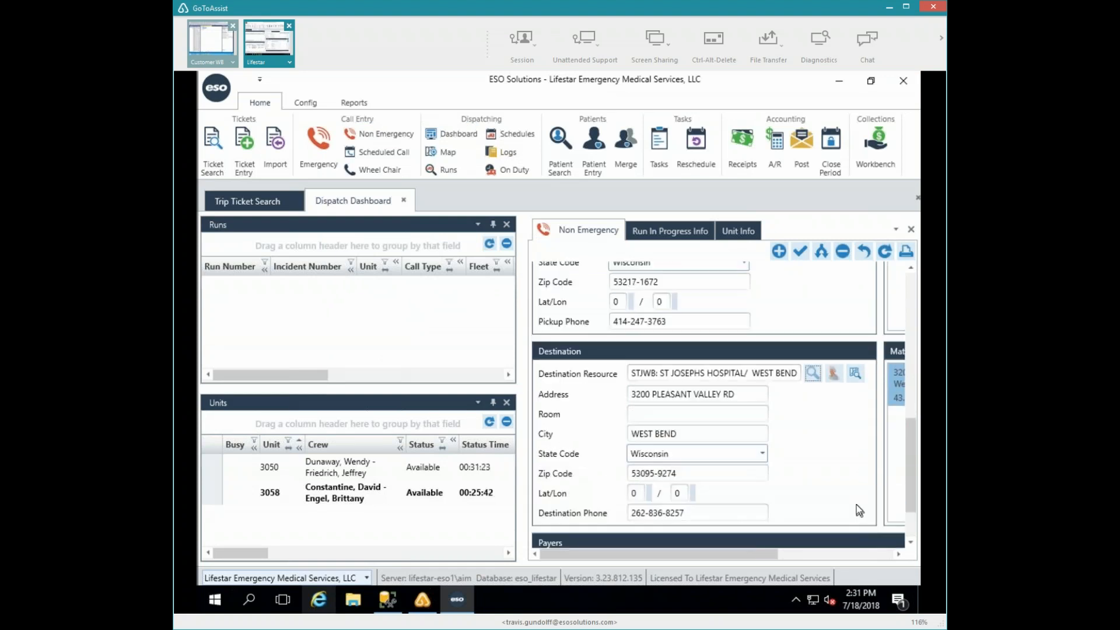
scroll(856, 505, "up", 3)
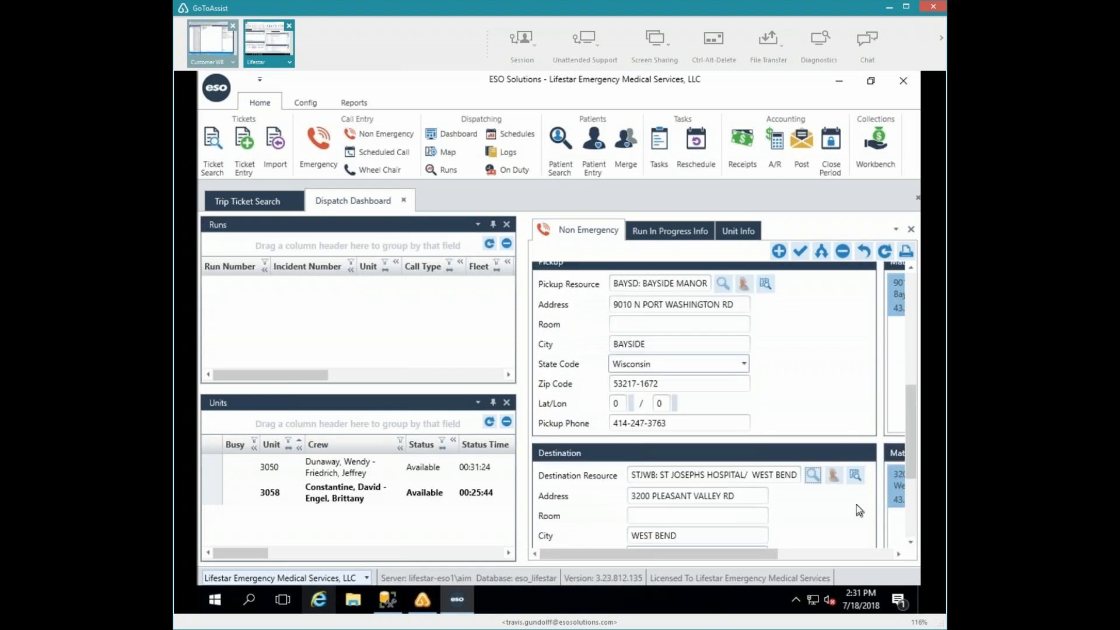
scroll(856, 505, "up", 4)
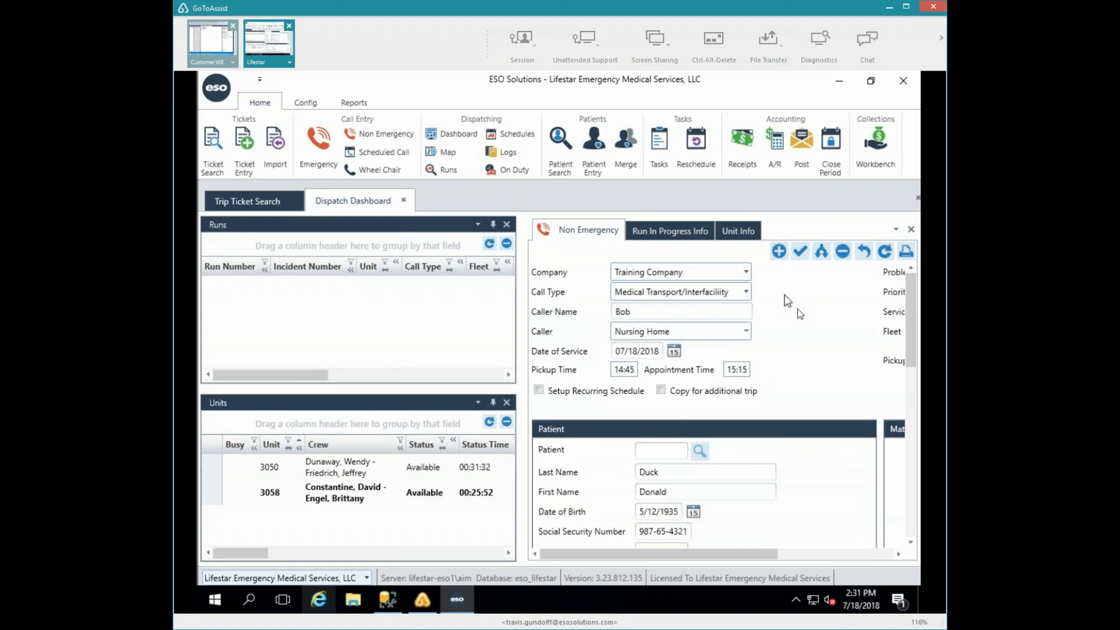
left_click(799, 250)
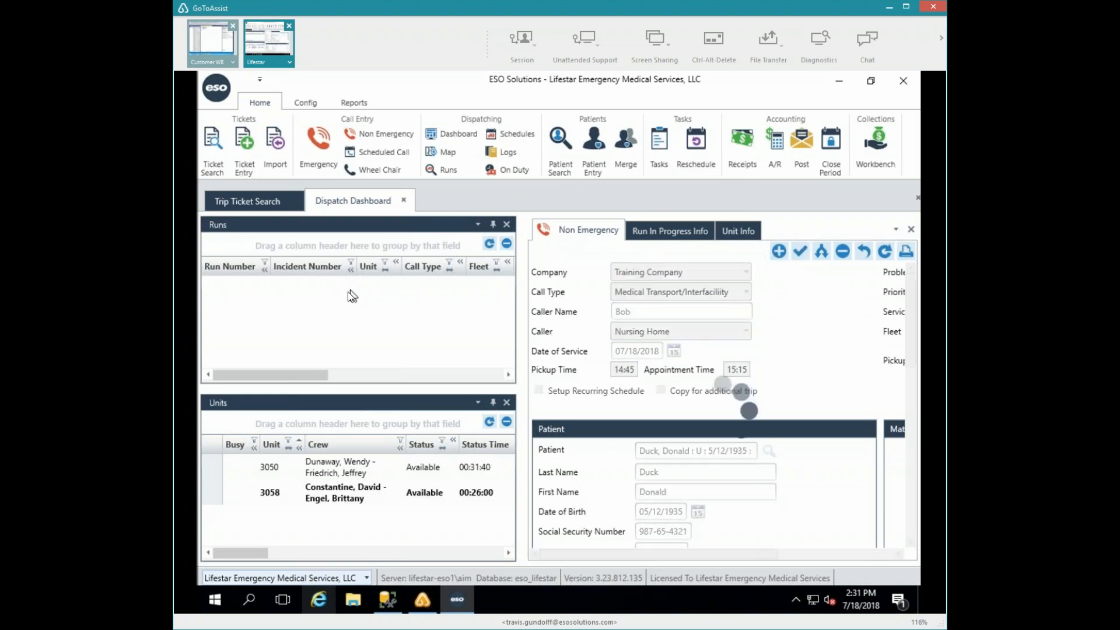
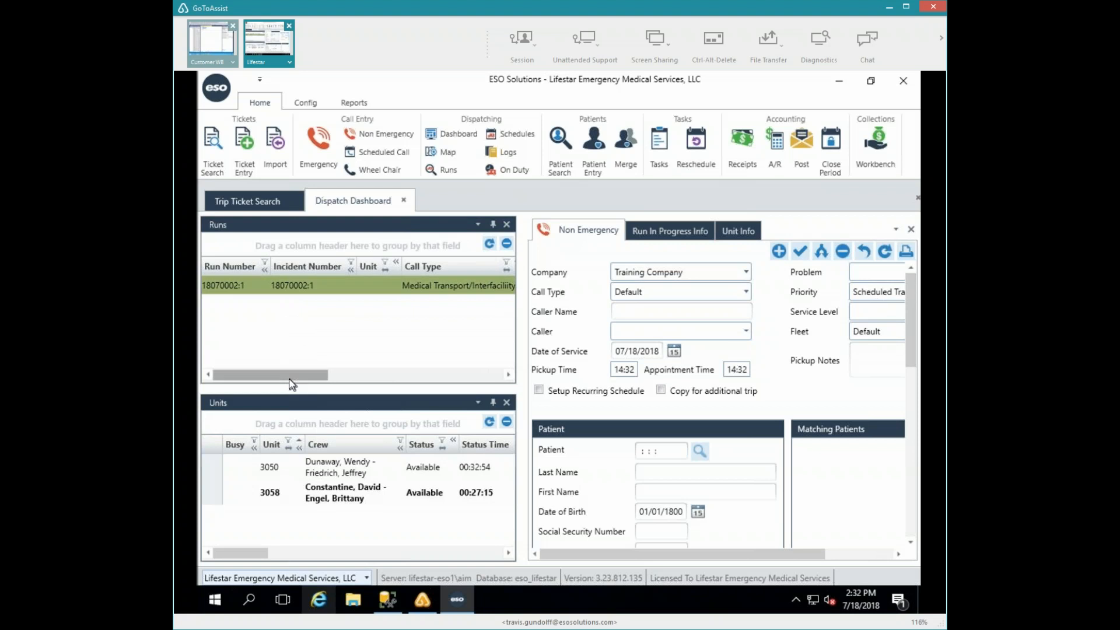
Step: Look through the new run's call type, pickup and appointment times, patient and pickup location in the Runs grid
left_click_drag(291, 378, 425, 379)
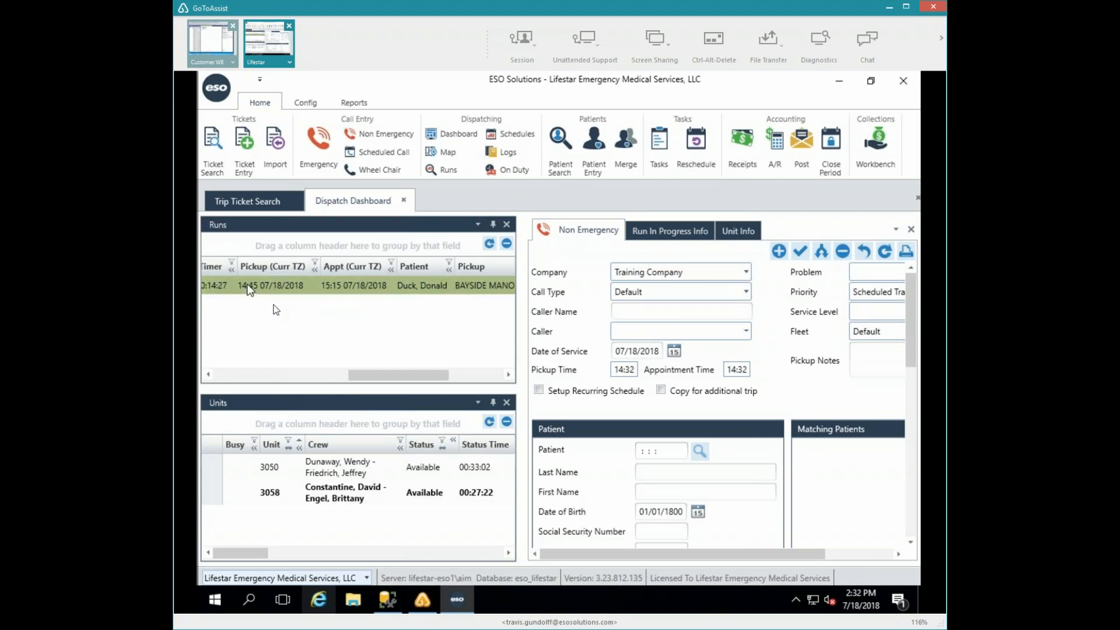
left_click_drag(383, 379, 228, 382)
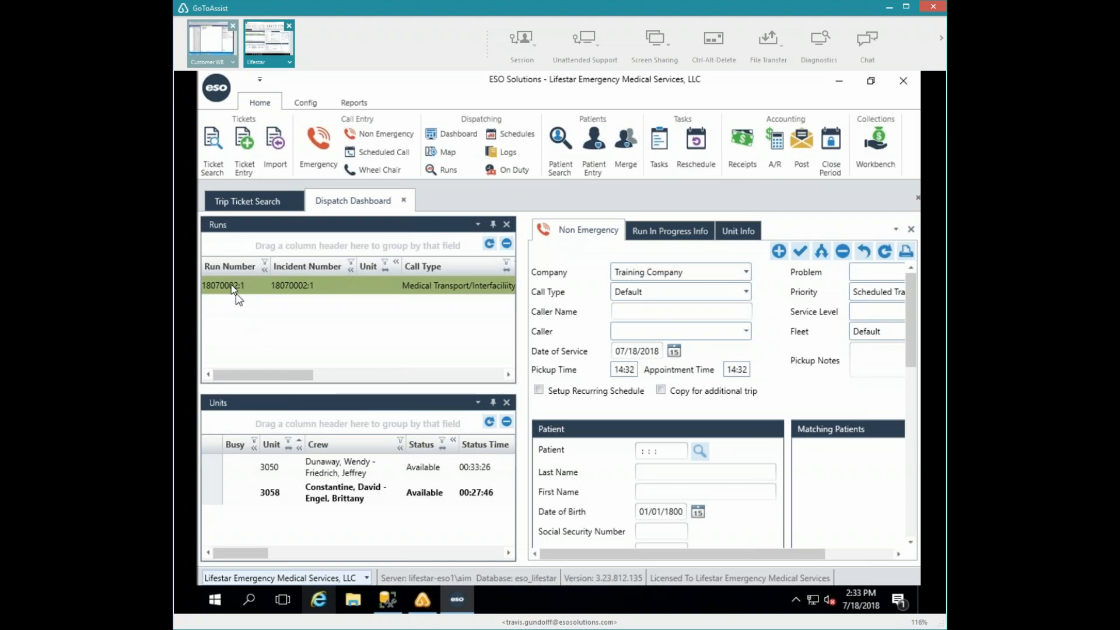
left_click_drag(231, 284, 276, 325)
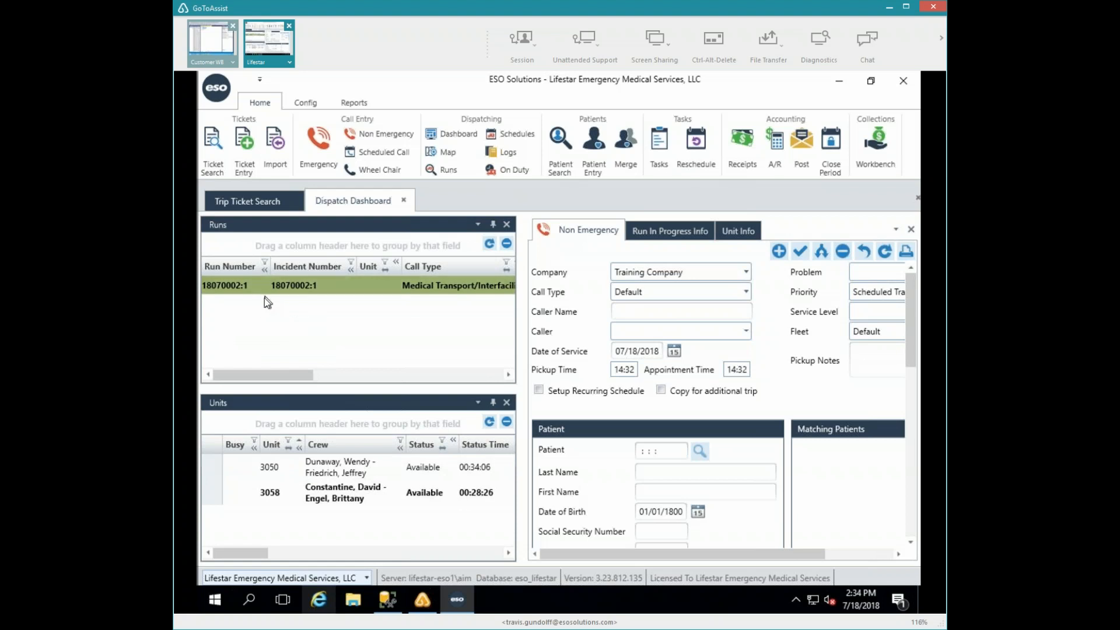
Step: Open the unit alert for the new run, enlarge its window, and examine the run information, map and available units
double_click(232, 292)
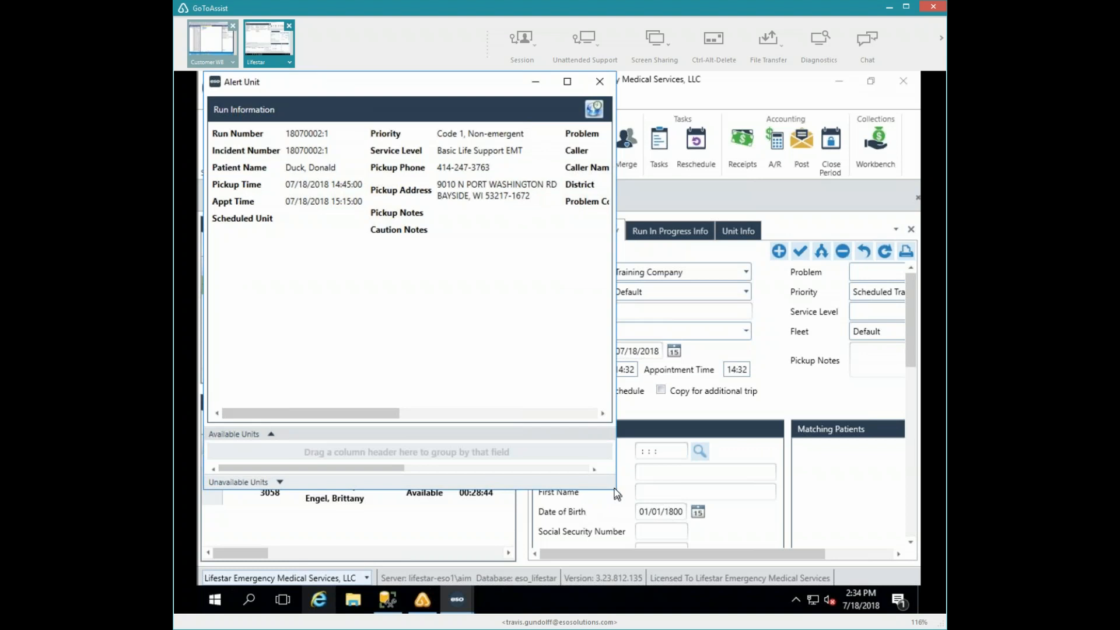
left_click_drag(615, 493, 879, 562)
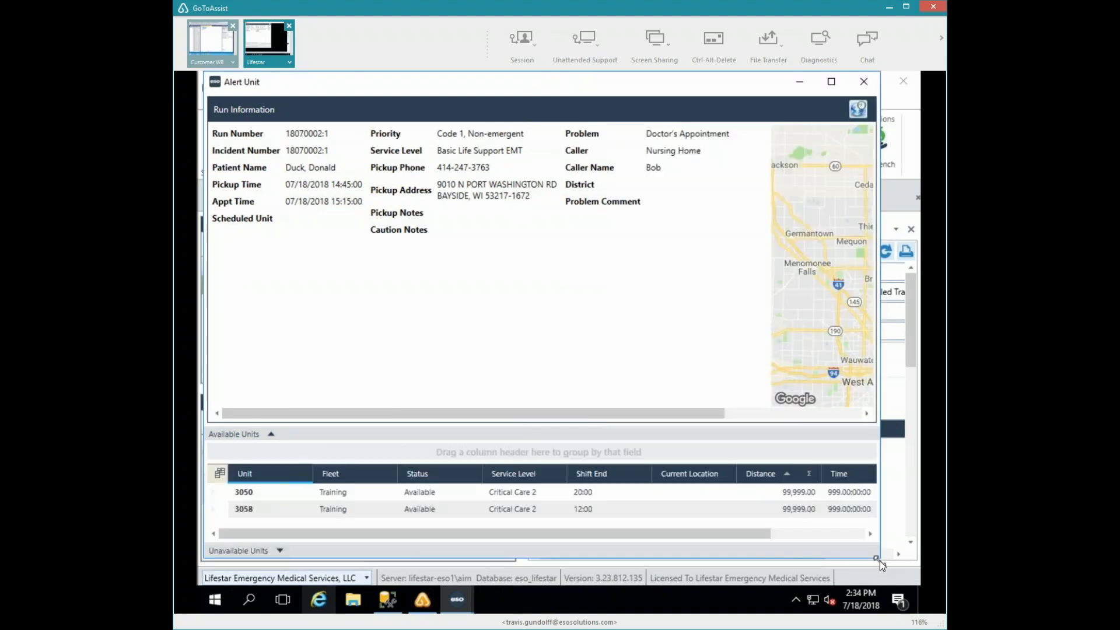
left_click_drag(881, 523, 916, 523)
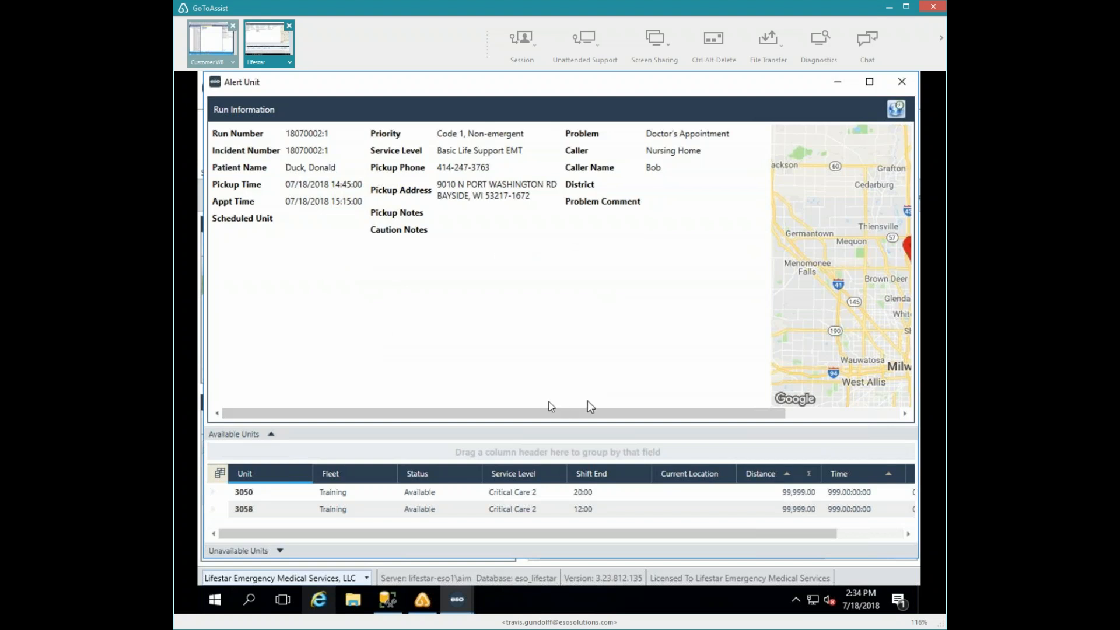
left_click_drag(549, 413, 768, 425)
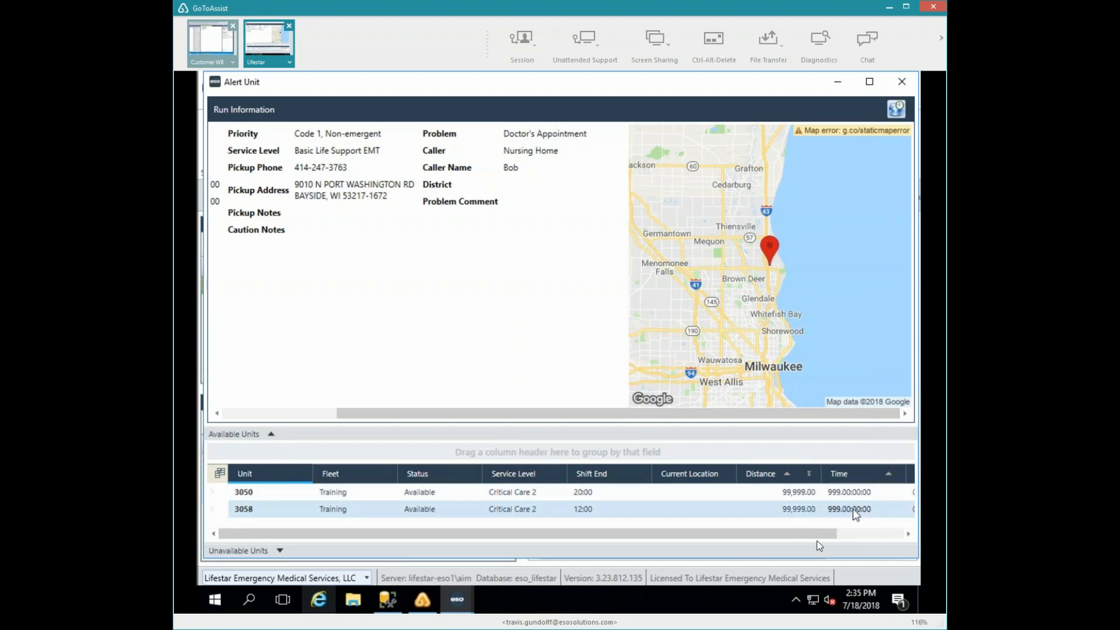
left_click_drag(824, 533, 850, 535)
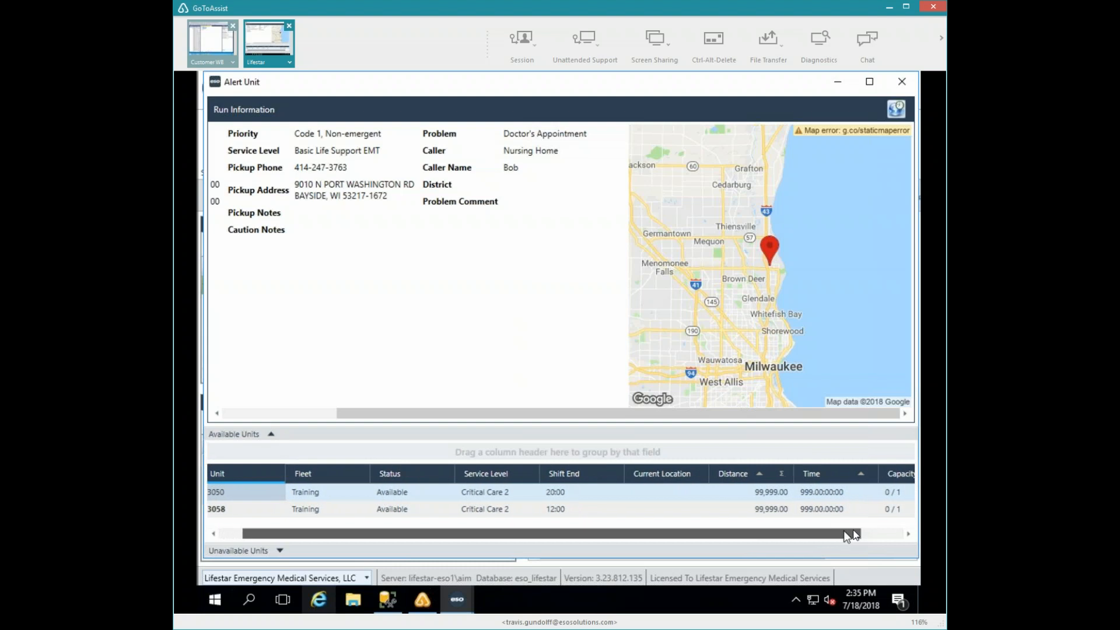
left_click_drag(845, 532, 818, 533)
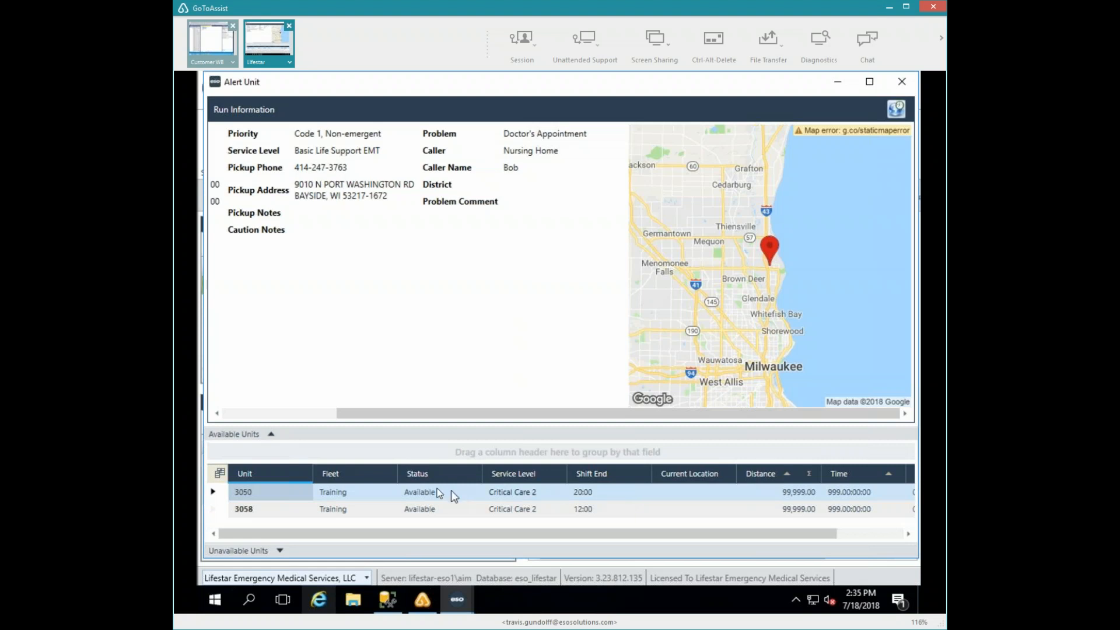
Step: Alert unit 3050 for the run and accept the service level mismatch
double_click(250, 491)
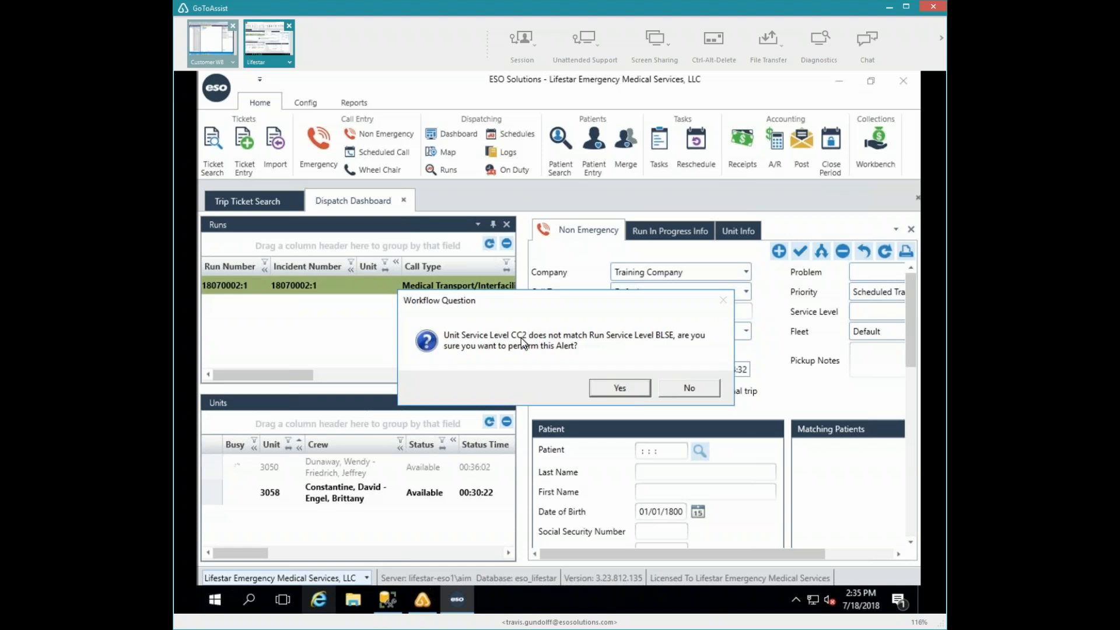
left_click(602, 393)
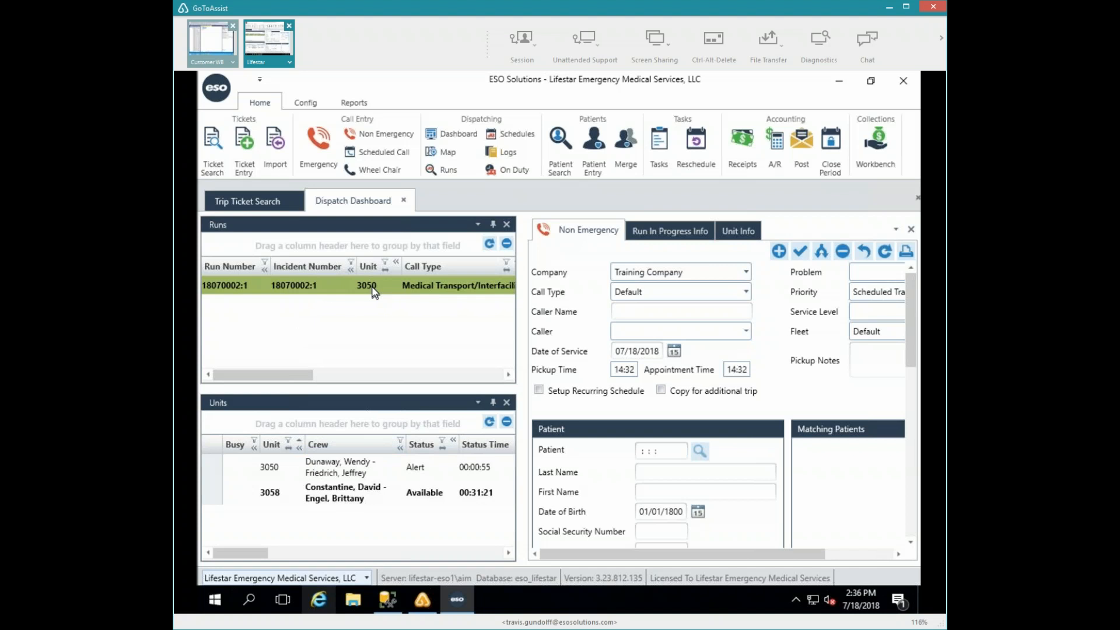
Step: Check the run's patient, pickup and destination, and the alerted unit's next stop and current run
left_click_drag(287, 376, 463, 373)
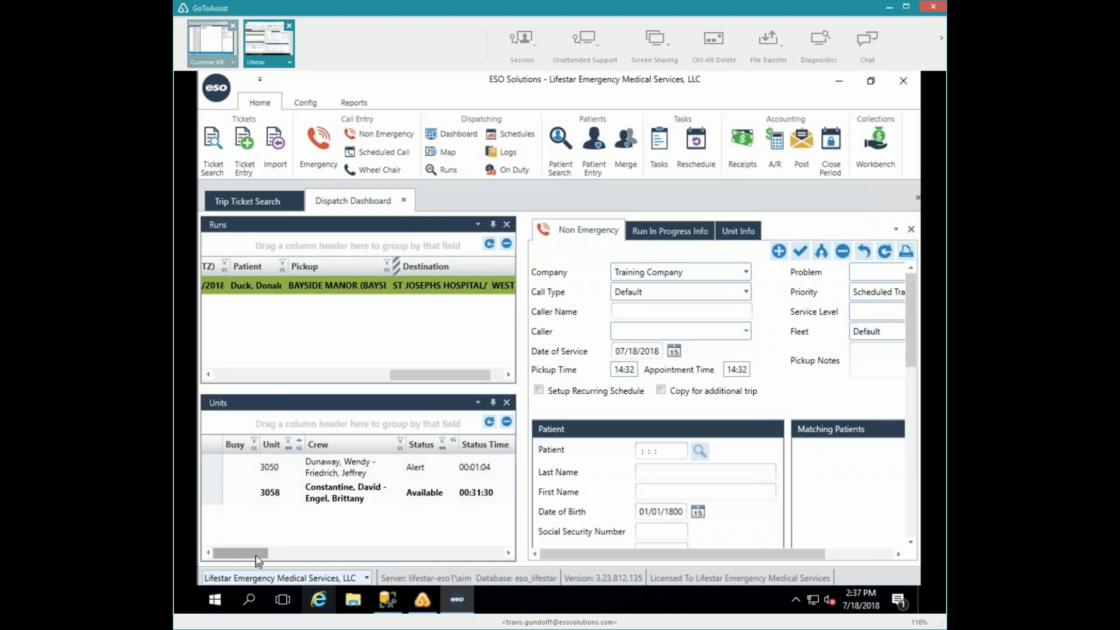
left_click_drag(256, 554, 316, 556)
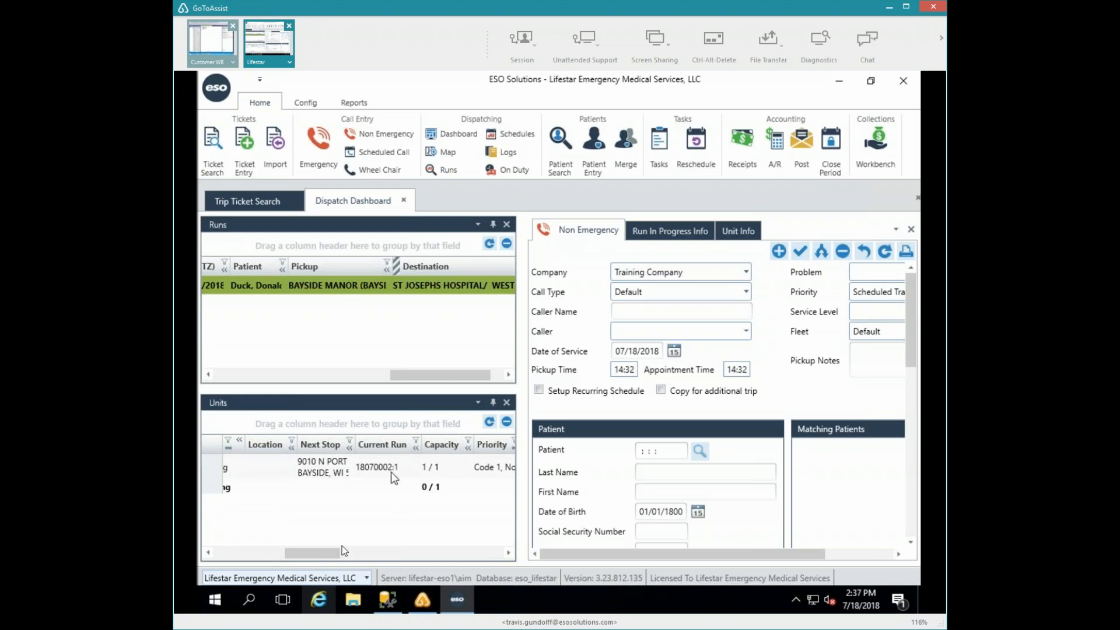
left_click_drag(334, 552, 201, 556)
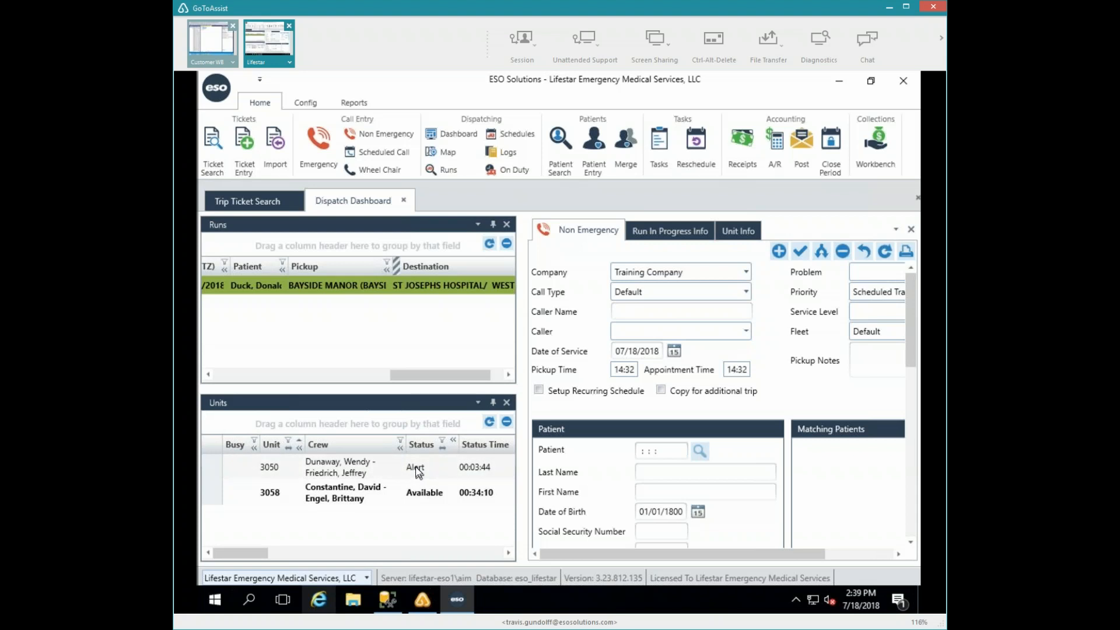
Step: Advance unit 3050 to Enroute and return the Runs grid to its first columns
double_click(270, 465)
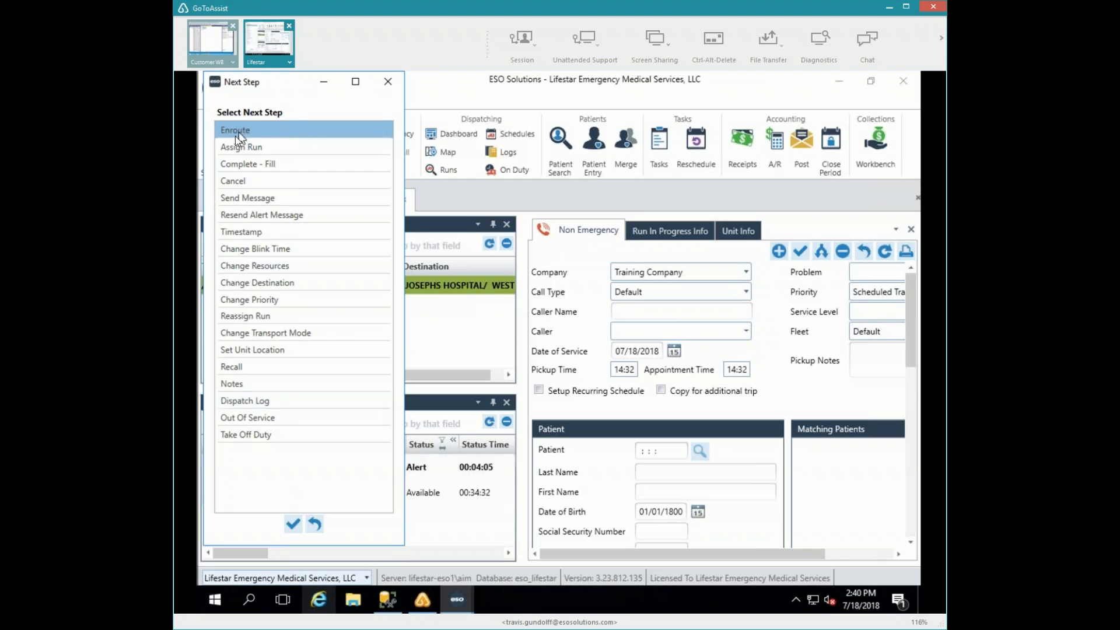
left_click(293, 525)
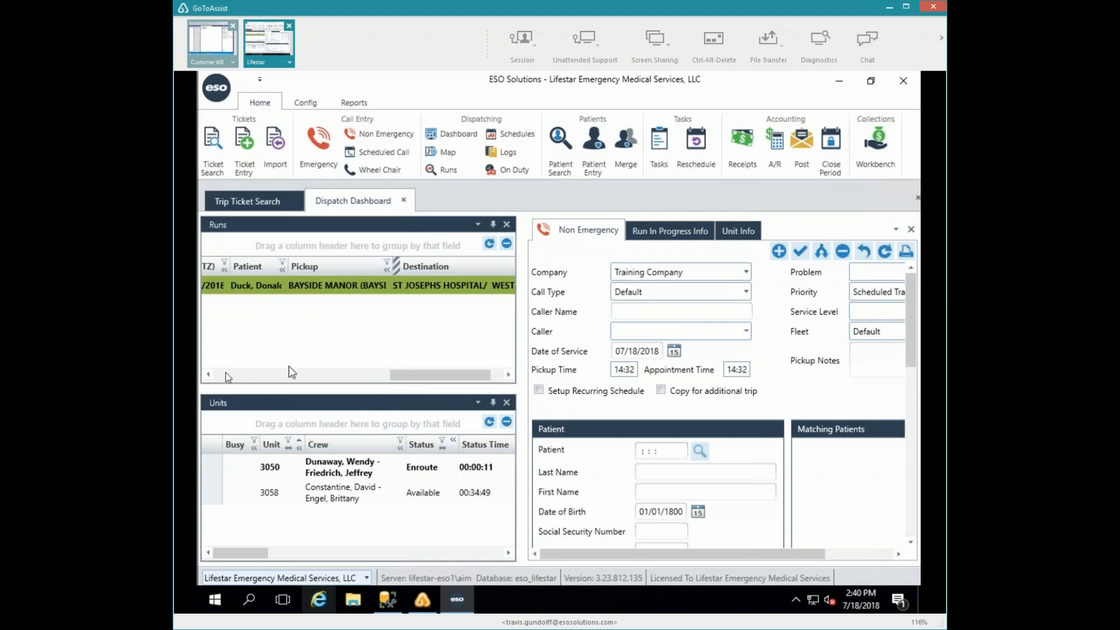
left_click(252, 376)
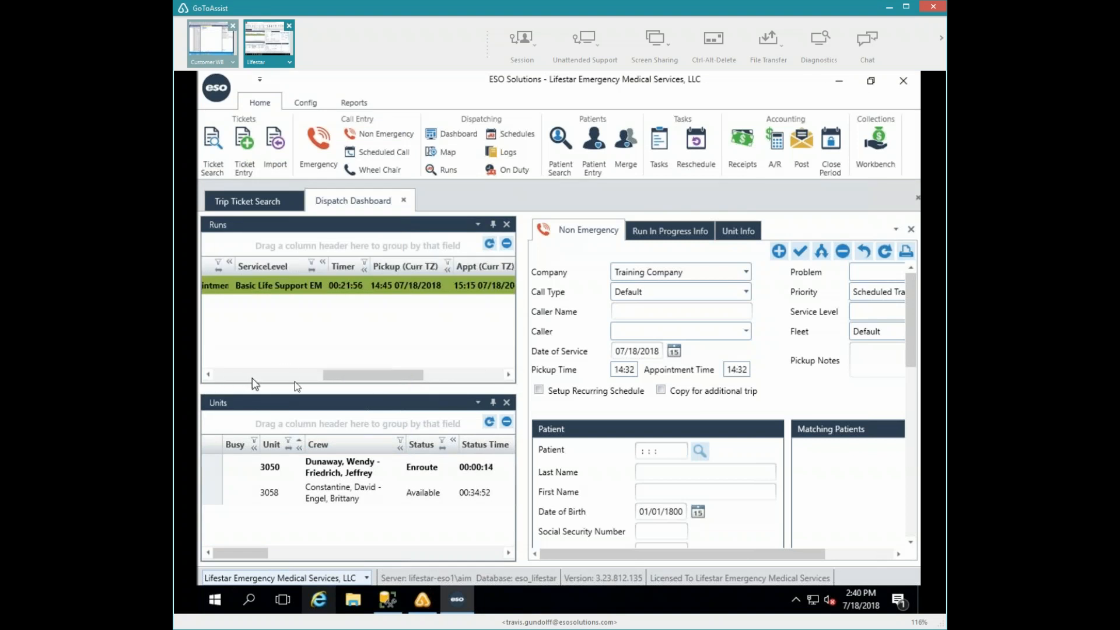
left_click(252, 378)
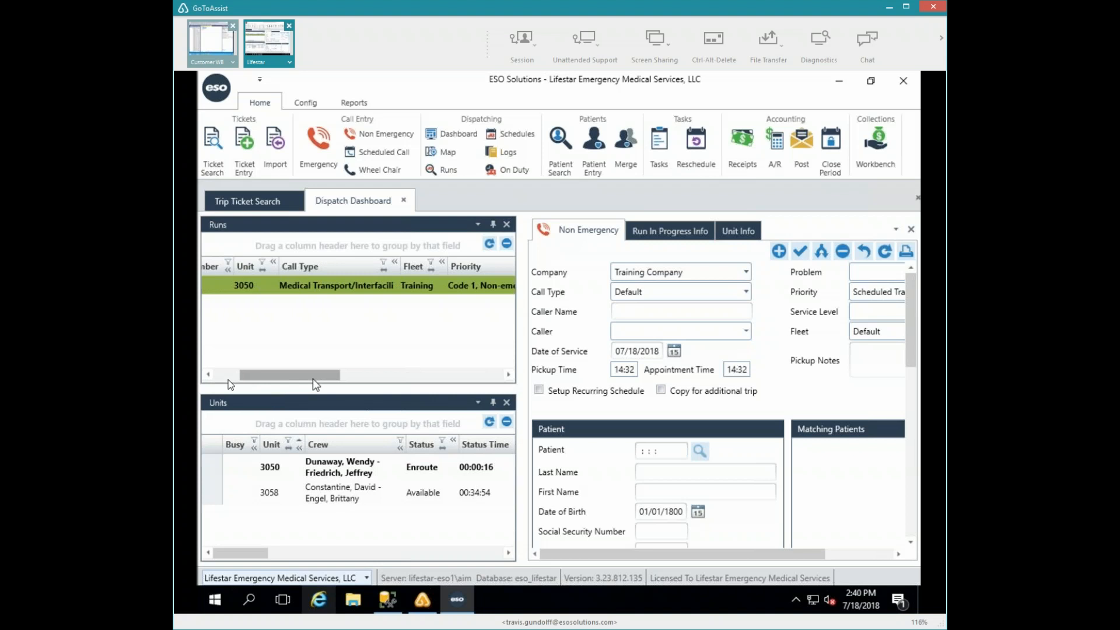
left_click(228, 376)
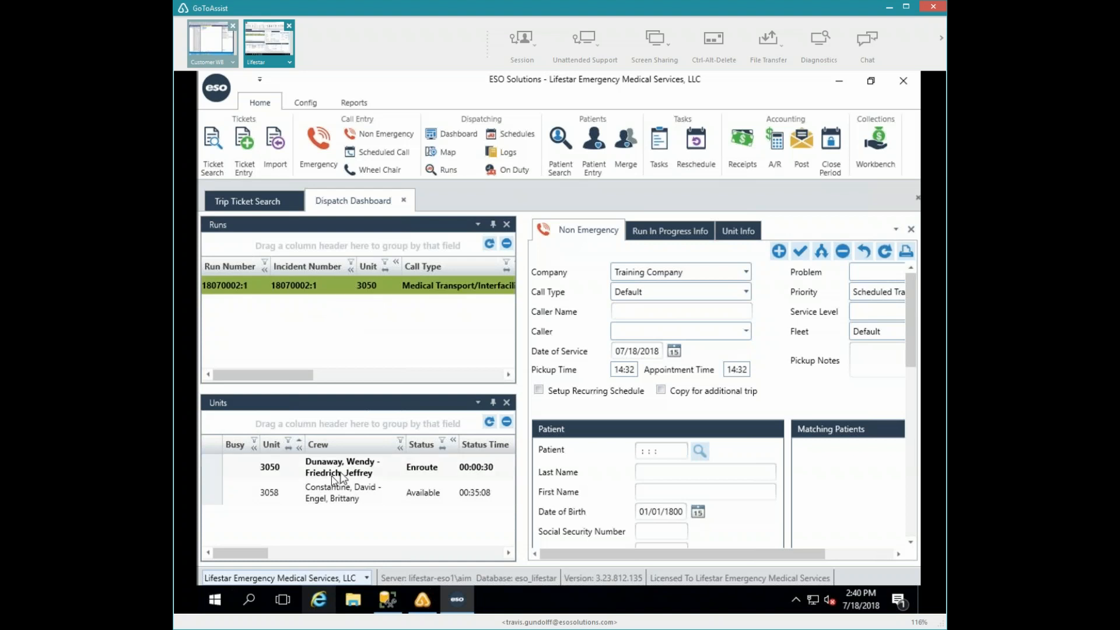
Step: Open the dashboard options and move the window off the Runs grid
right_click(523, 230)
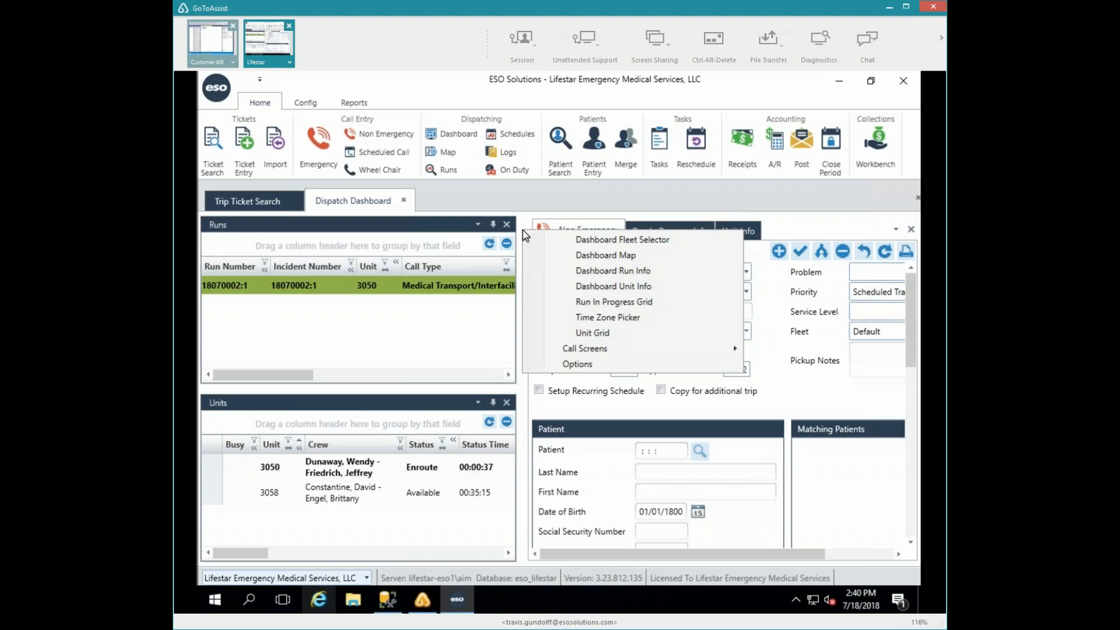
left_click(558, 365)
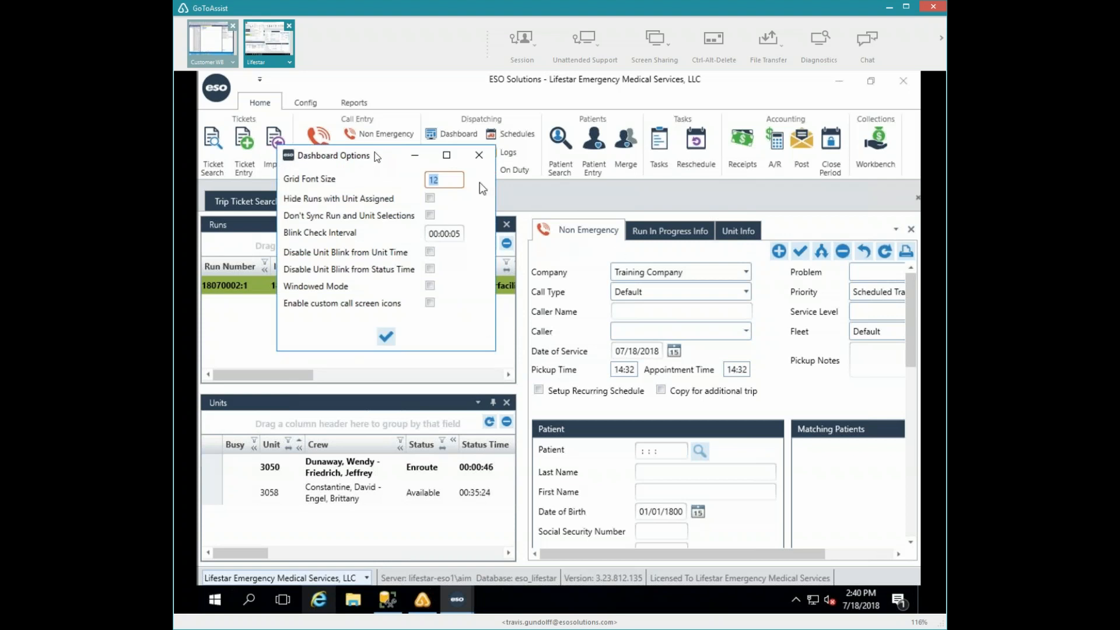
left_click_drag(429, 163, 478, 182)
left_click_drag(601, 189, 601, 189)
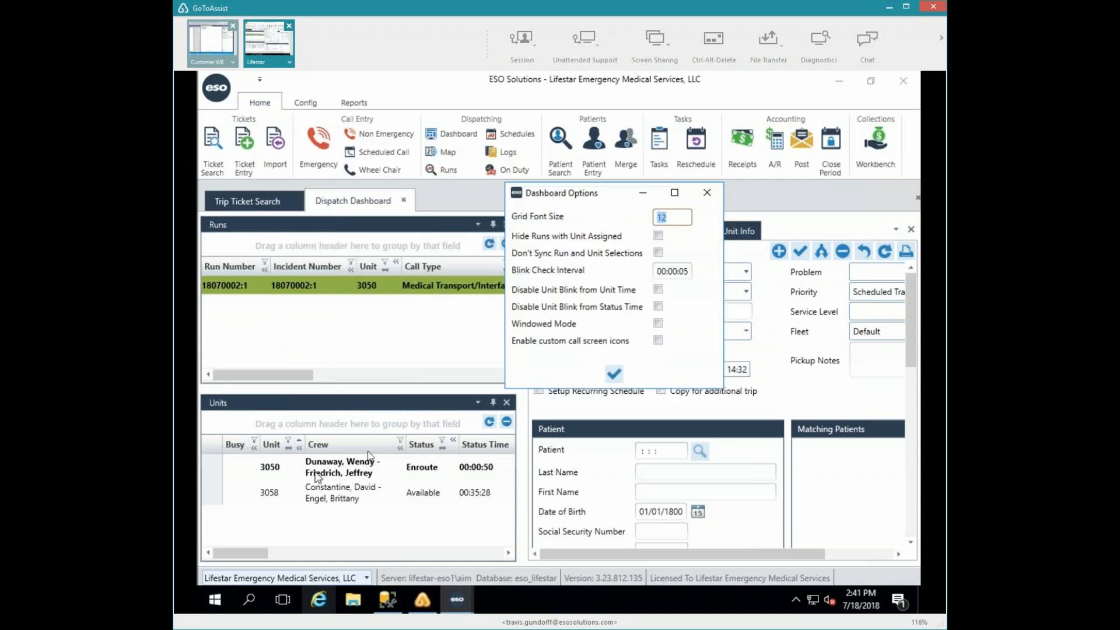
Step: Try grid font sizes 10 and 16 on the dashboard, and set the size back to 12
type("10")
key("Tab")
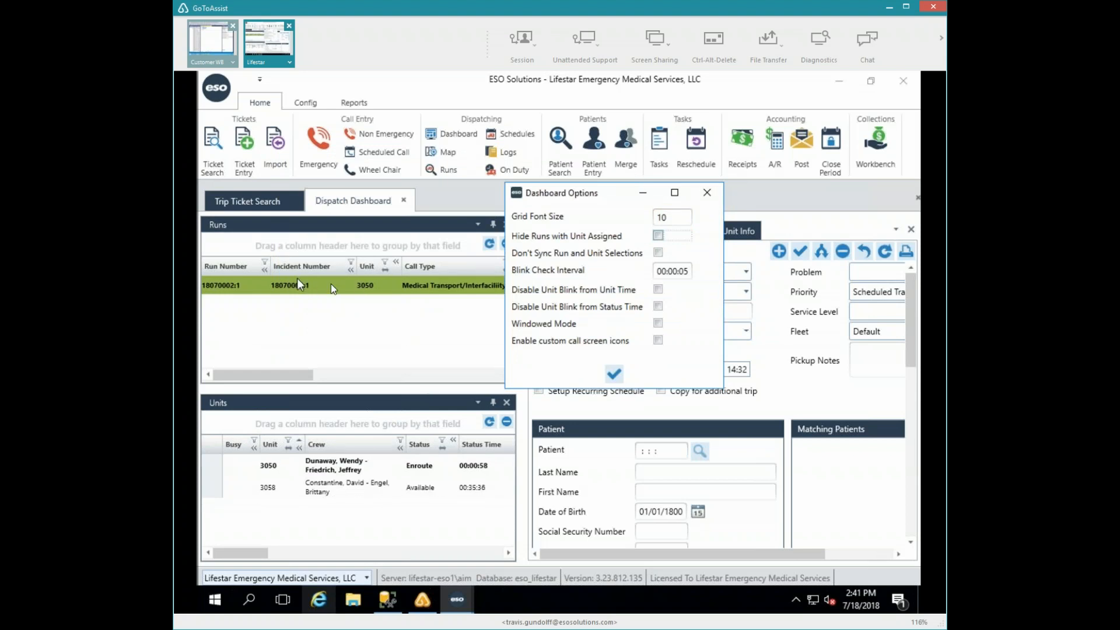
key("shift+Tab")
type("16")
key("Tab")
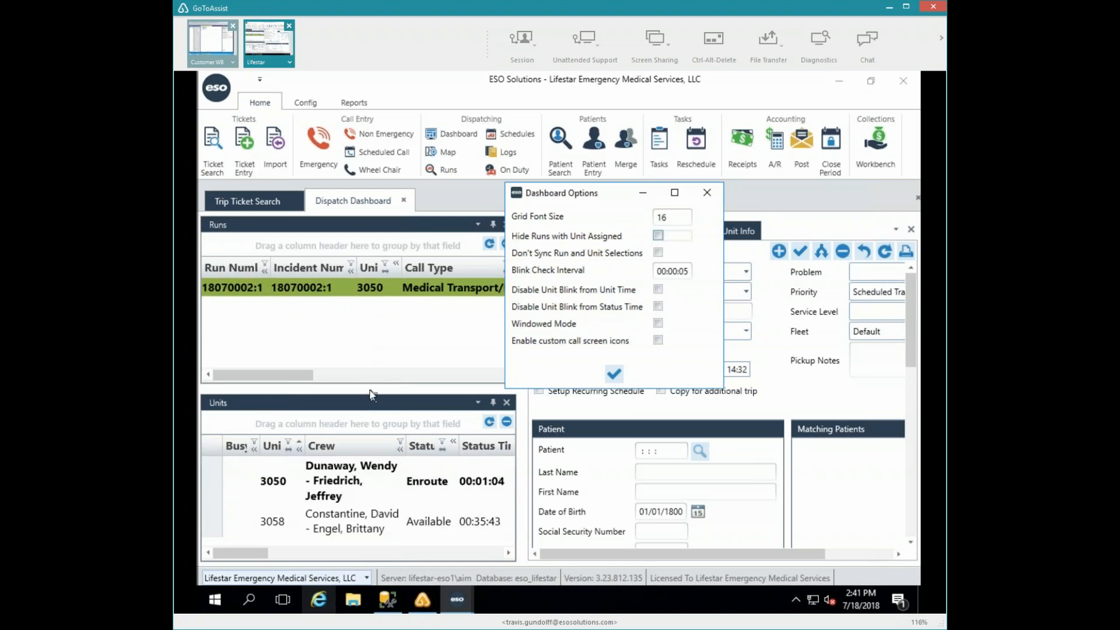
key("shift+Tab")
type("12")
key("Tab")
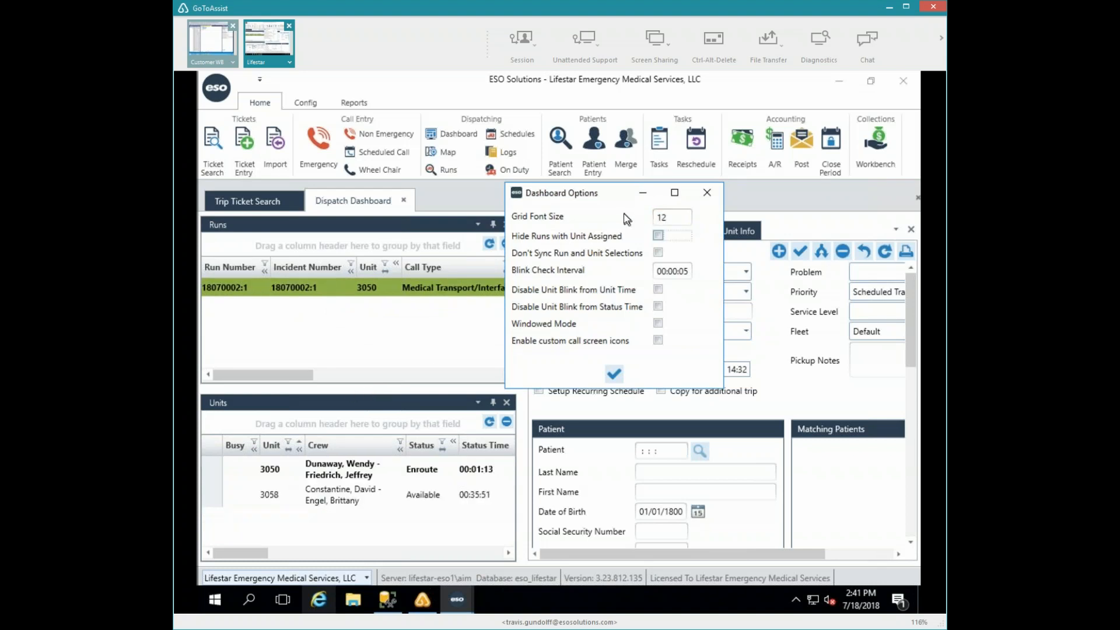
Step: Enable Hide Runs with Unit Assigned and Disable Unit Blink from Unit Time, and accept the dashboard options
left_click(657, 235)
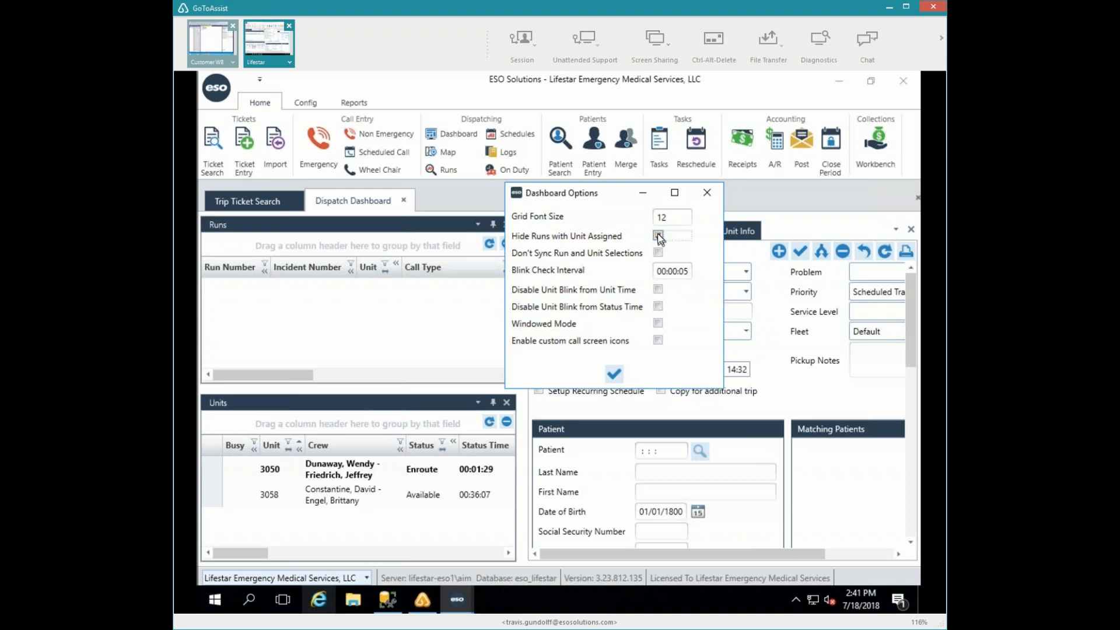
left_click(658, 236)
left_click(658, 290)
left_click(614, 375)
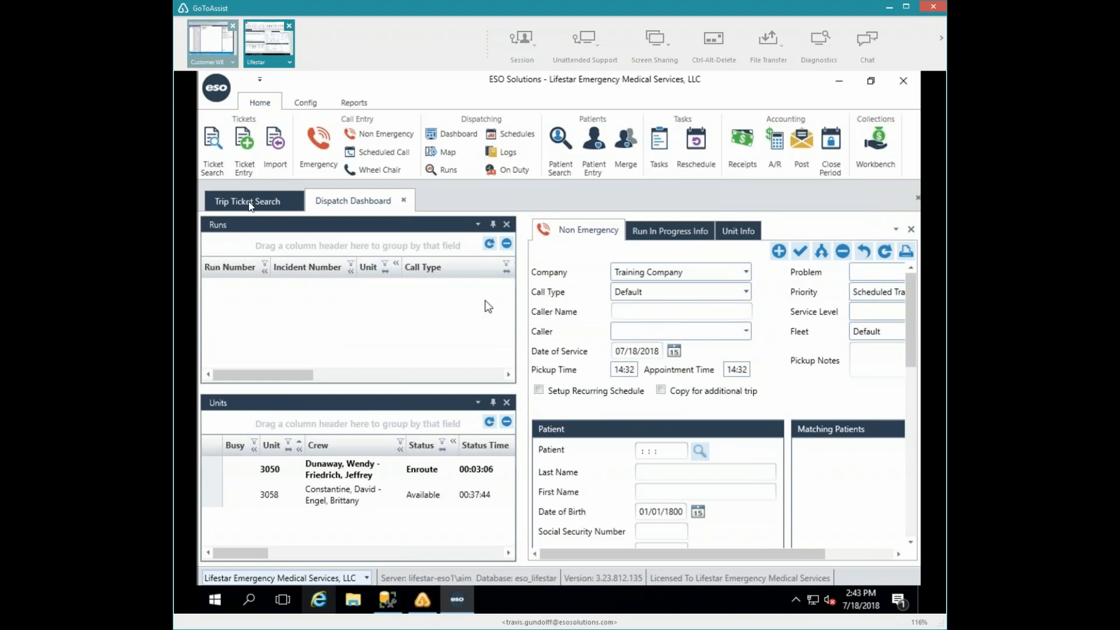
Step: Open the run search, look over its search fields and return to the dispatch dashboard
left_click(444, 169)
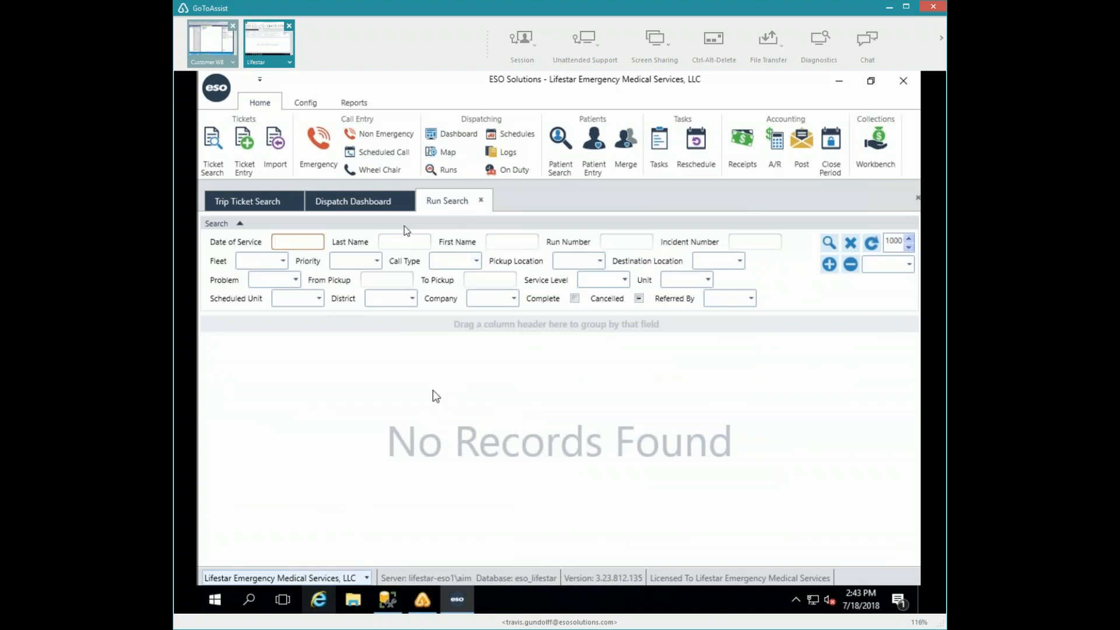
left_click(442, 202)
left_click(320, 204)
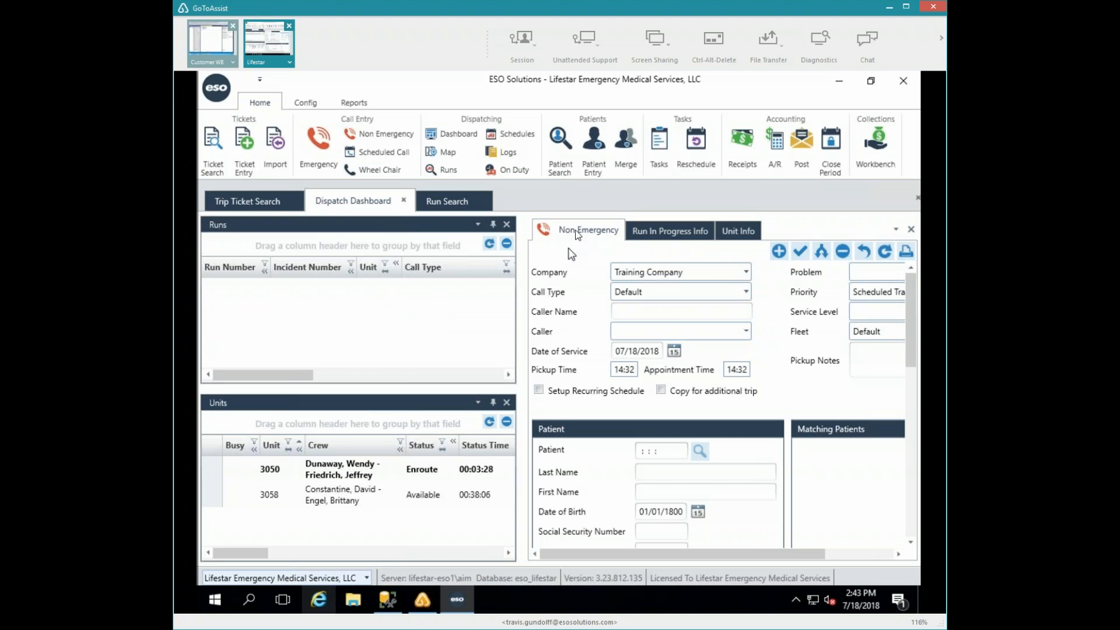
left_click(455, 207)
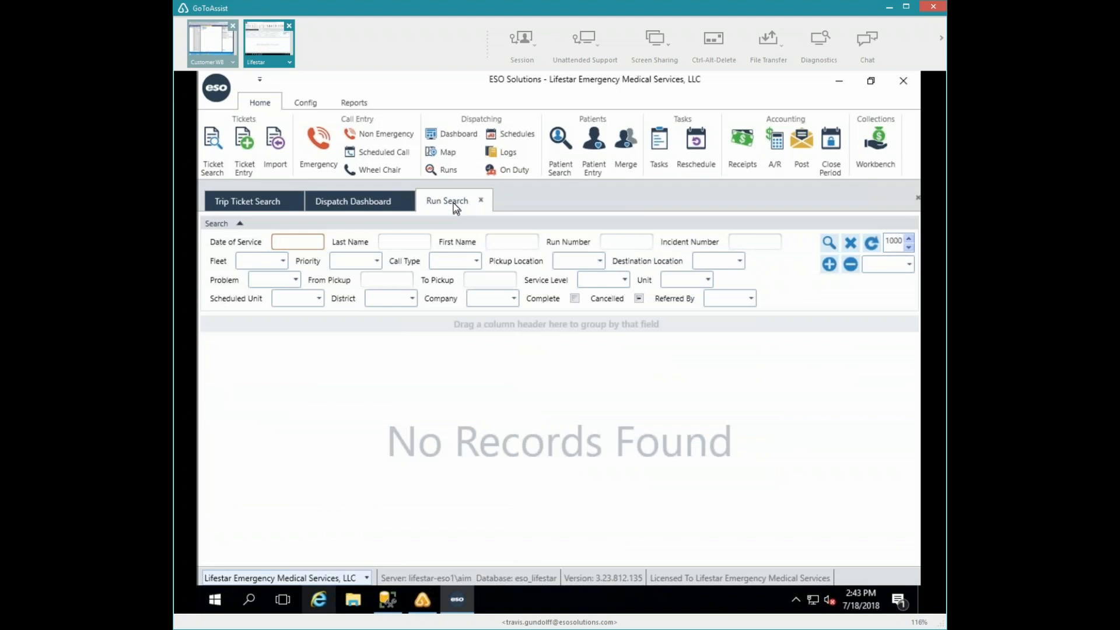
left_click(350, 203)
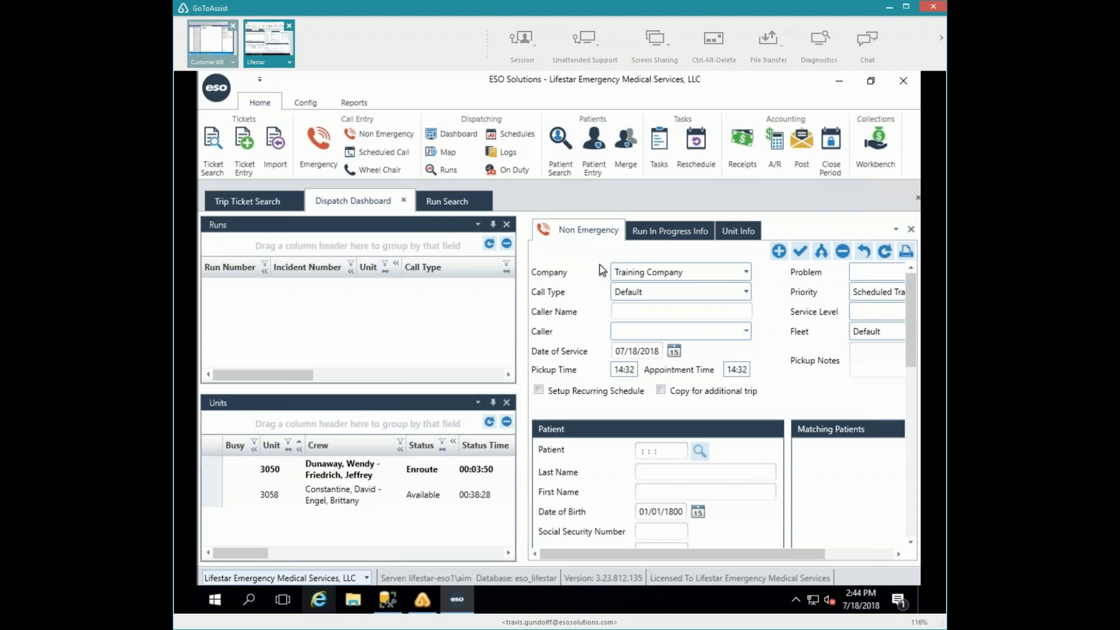
Step: Reopen the dashboard options
right_click(526, 225)
left_click(558, 359)
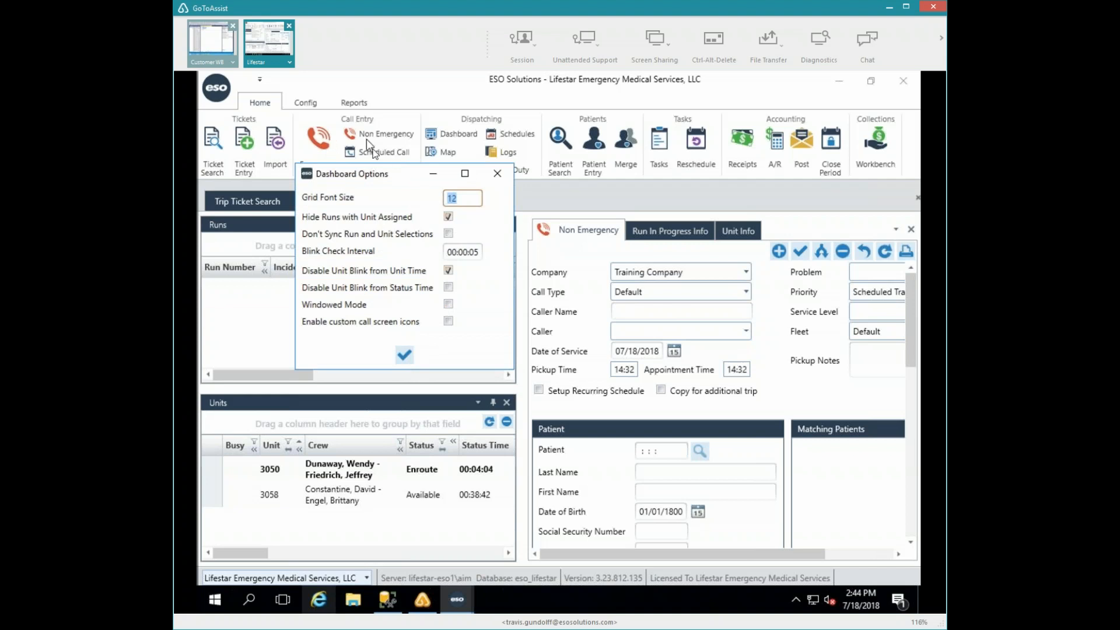
Step: Accept the dashboard options as they are and advance unit 3050 to At Scene
left_click_drag(380, 174, 559, 172)
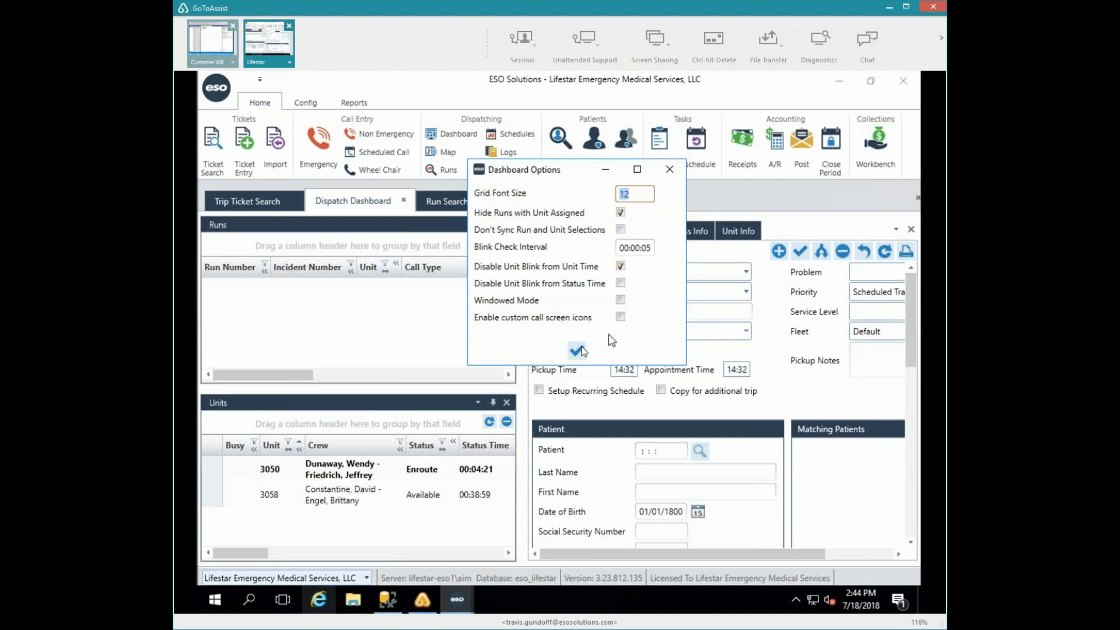
left_click(576, 351)
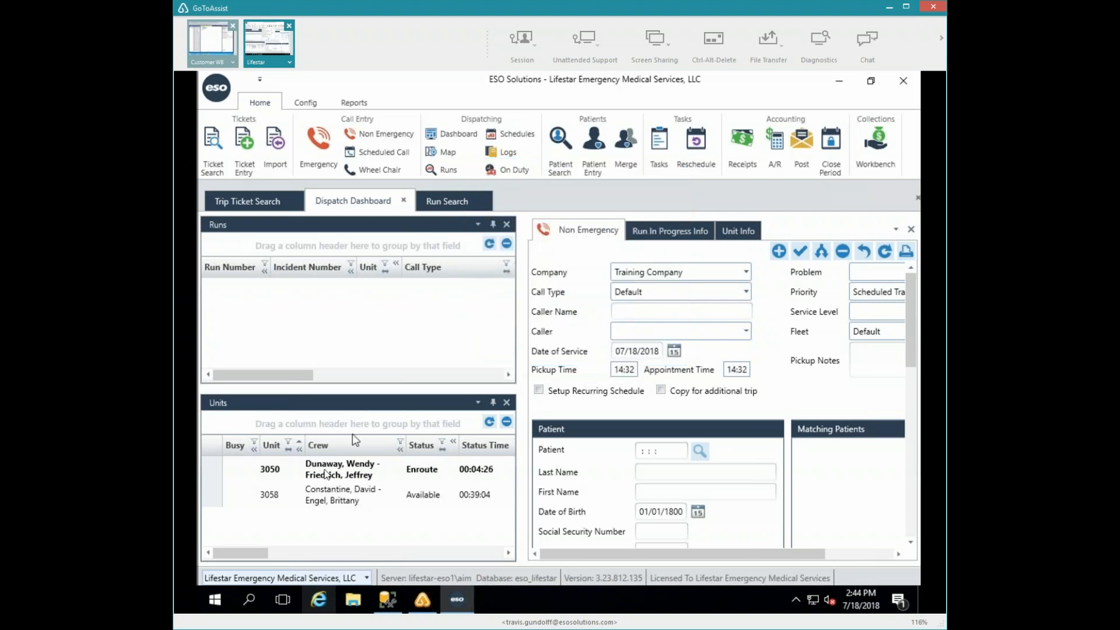
double_click(273, 471)
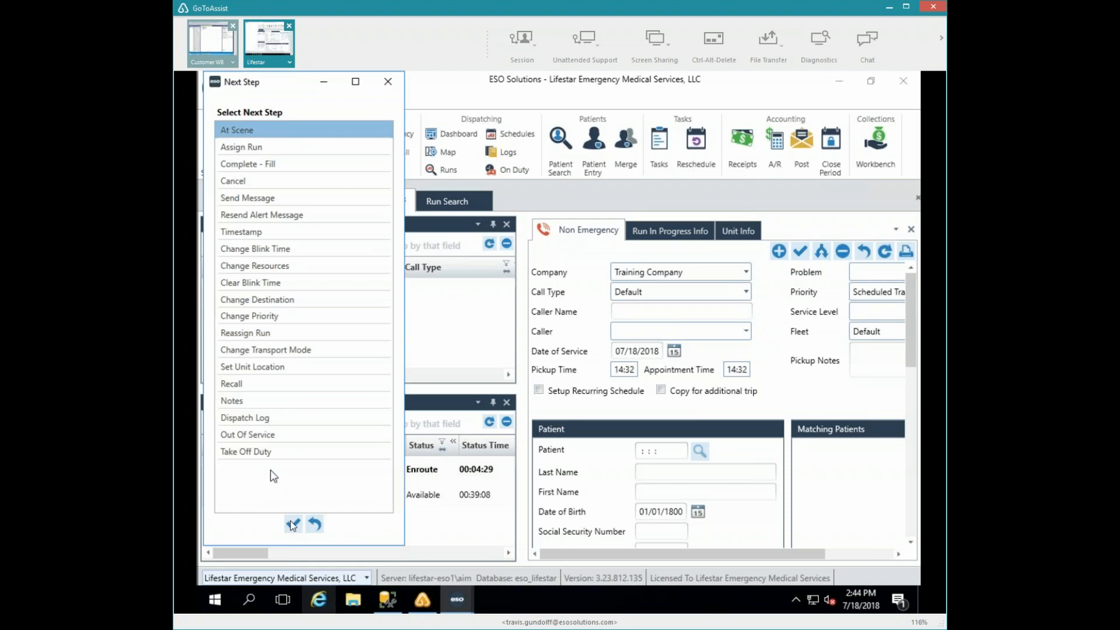
left_click(293, 524)
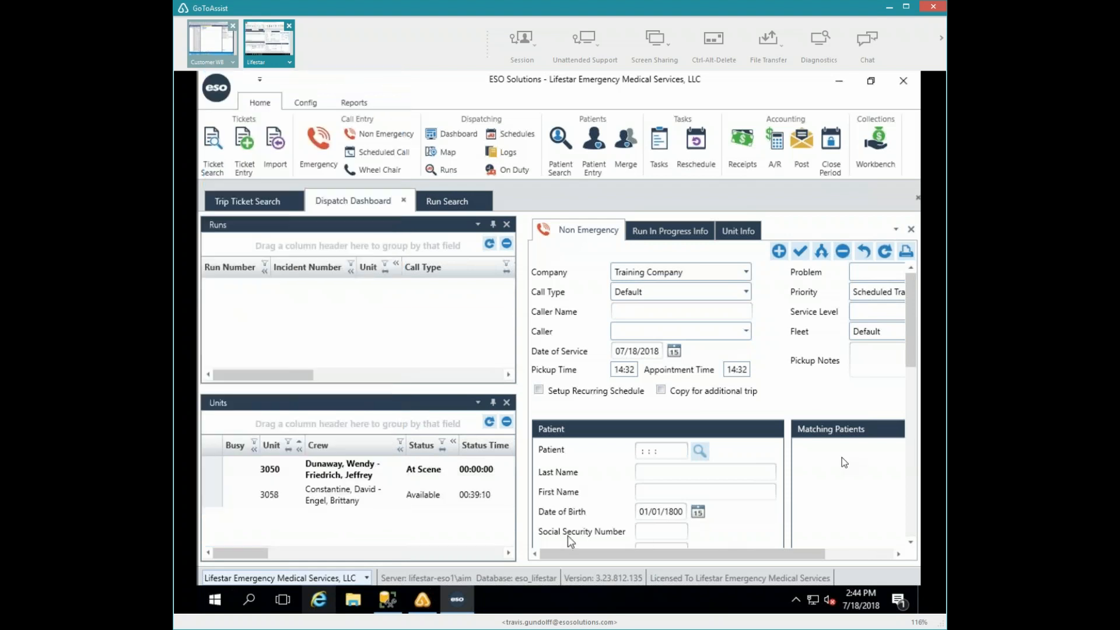
Step: Set the non-emergency call's type to Medical Transport/Interfacility and its caller to Nursing Home
left_click(747, 294)
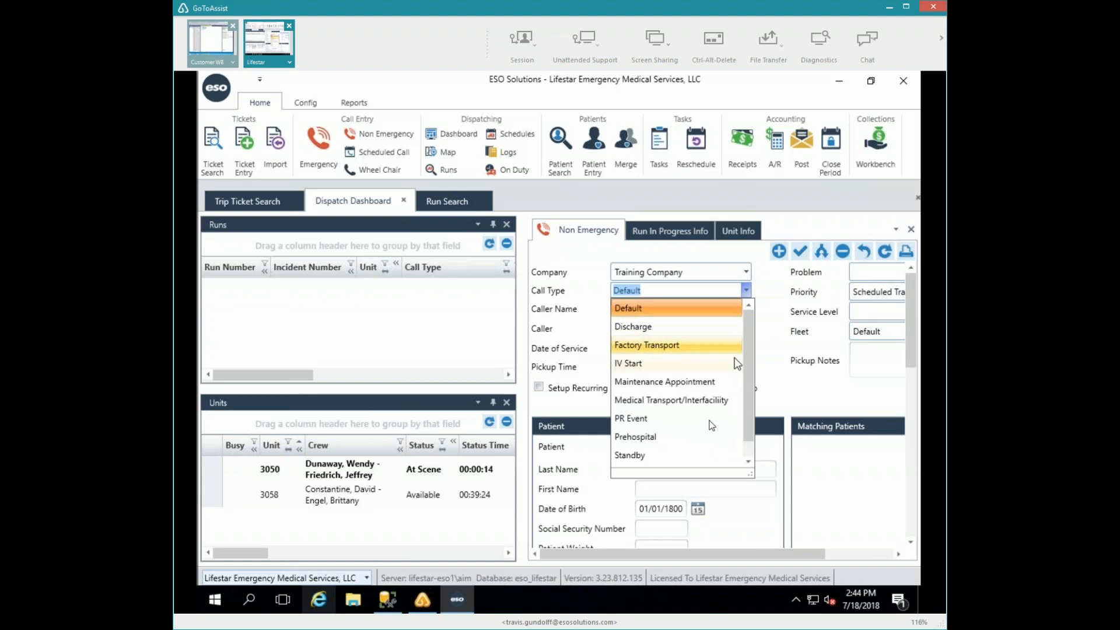
left_click(693, 401)
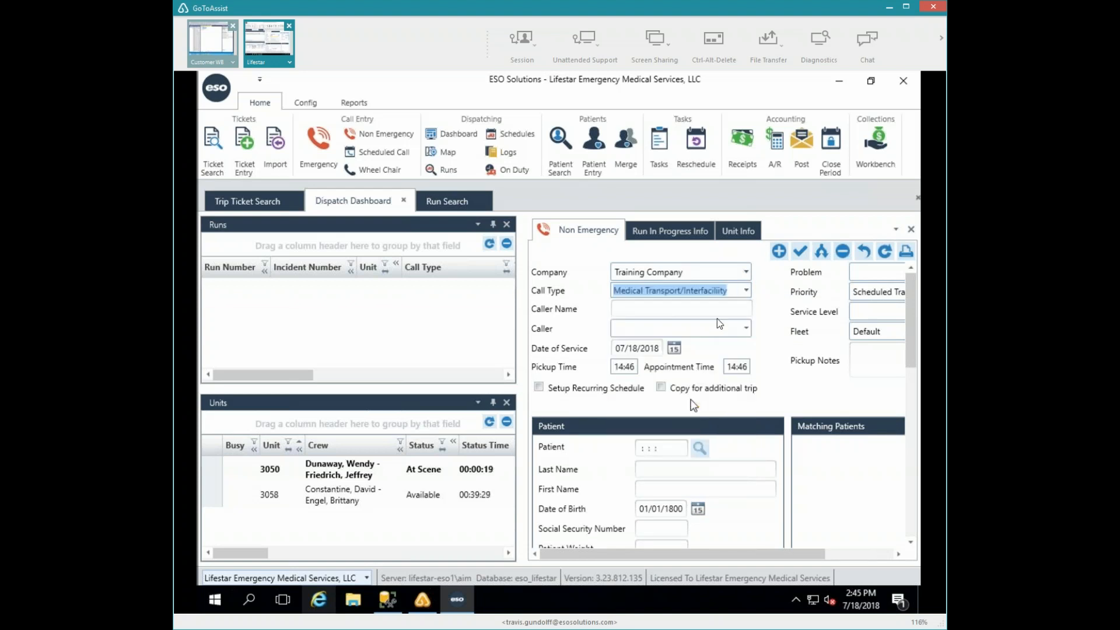
left_click(746, 330)
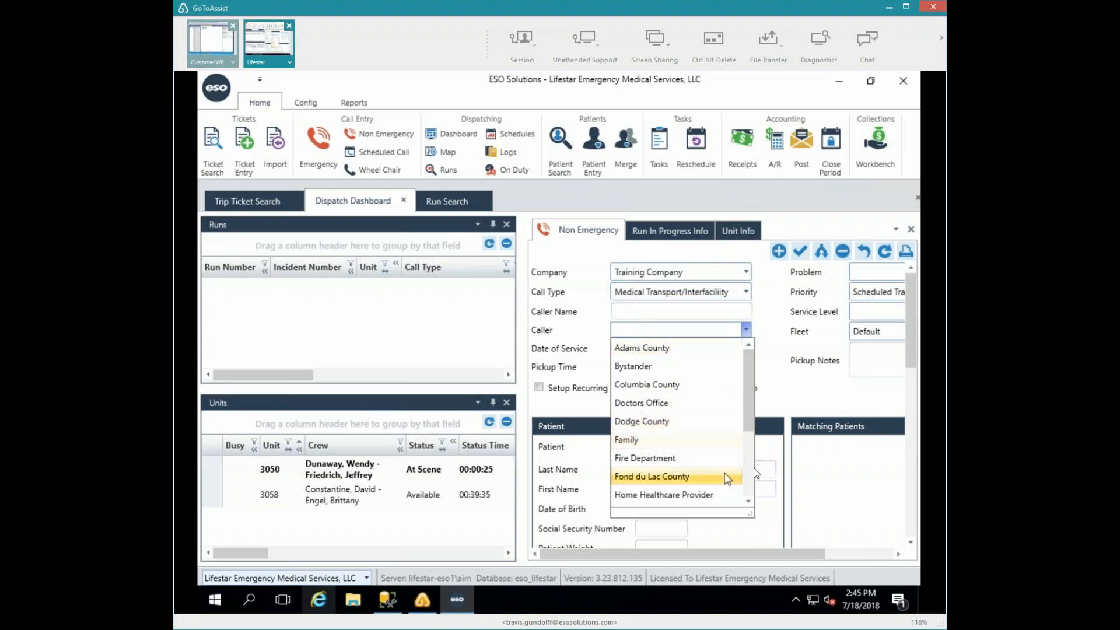
scroll(752, 470, "down", 3)
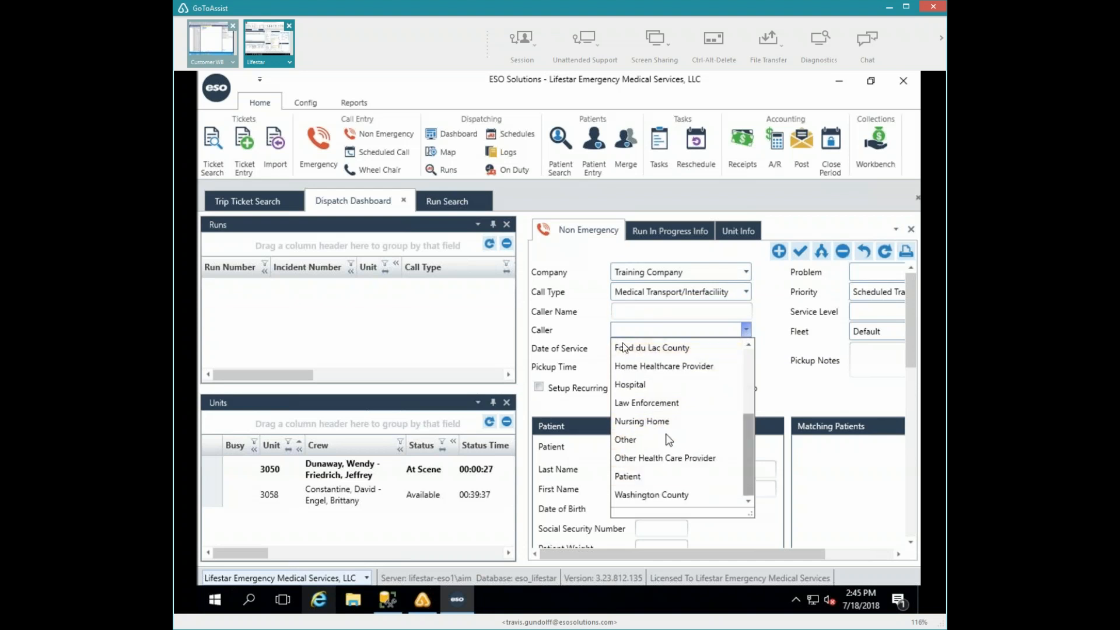
left_click(644, 422)
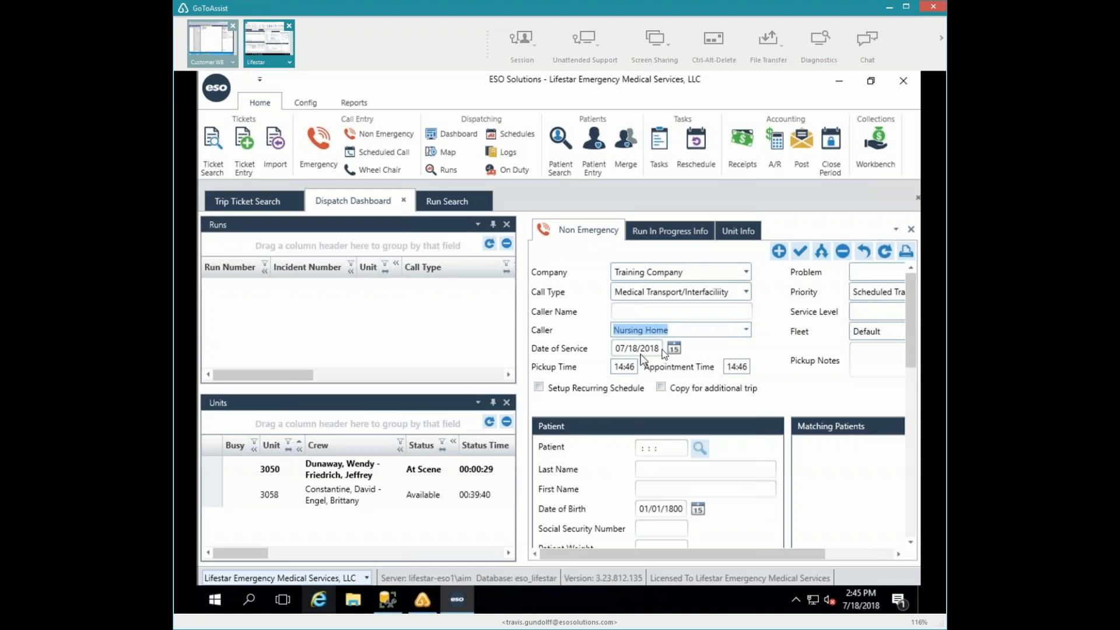
Step: Set the call's pickup time to 15:30 and its appointment time to 16:00
left_click(662, 350)
left_click(645, 355)
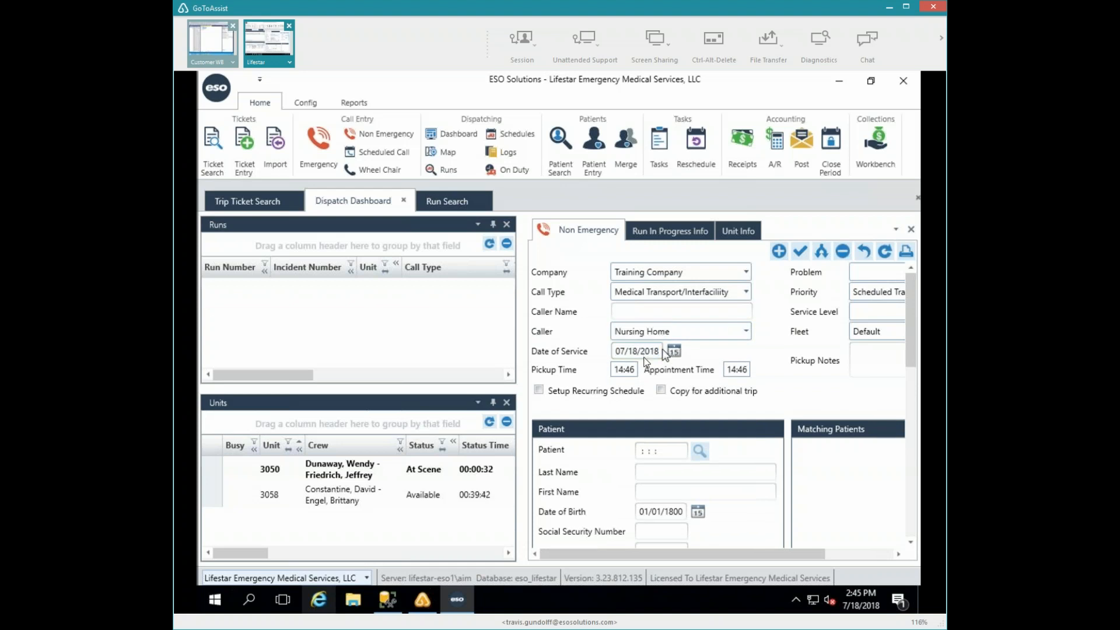
key("Tab")
key("Tab")
type("15:30")
key("Tab")
key("shift+Tab")
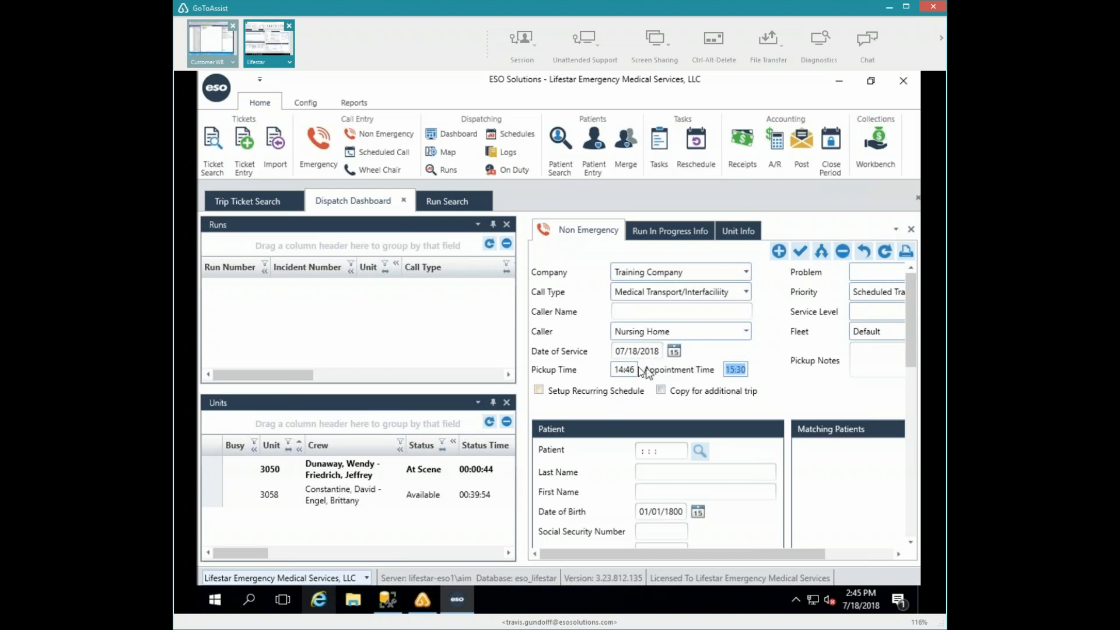
left_click(631, 370)
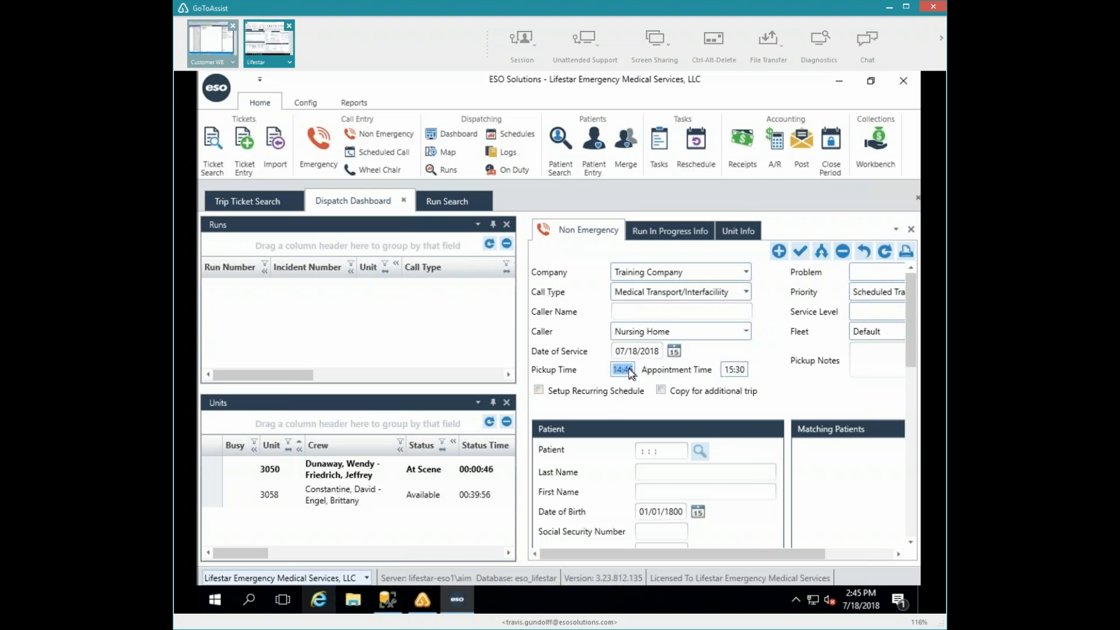
type("1530")
key("Tab")
type("1600")
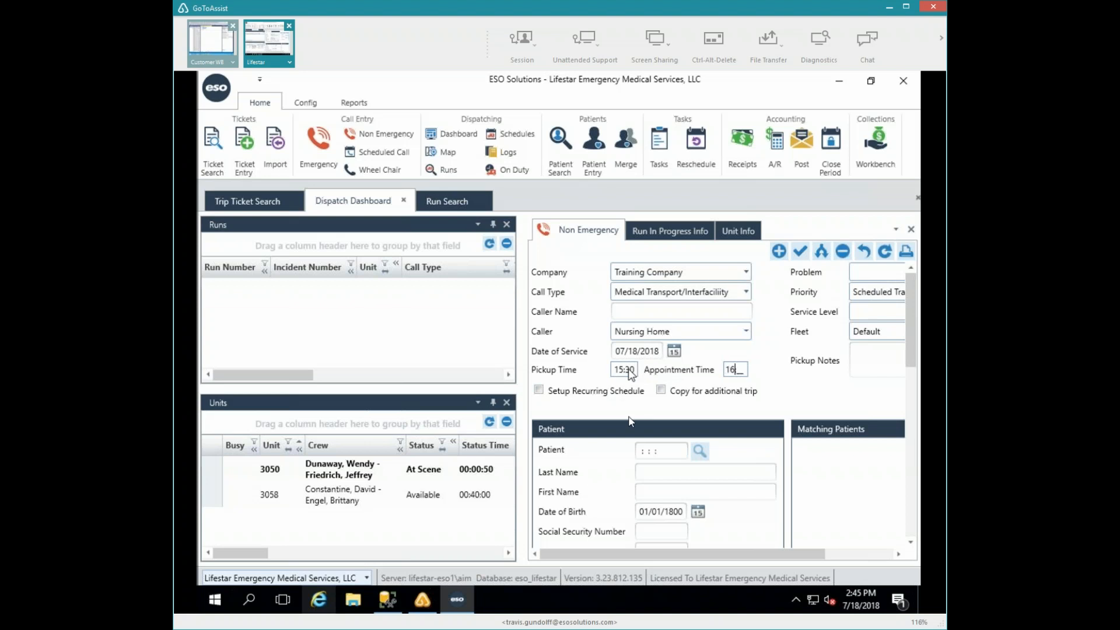
Step: Set the call's problem to Back Pain and keep Scheduled Transport as the priority
left_click(846, 551)
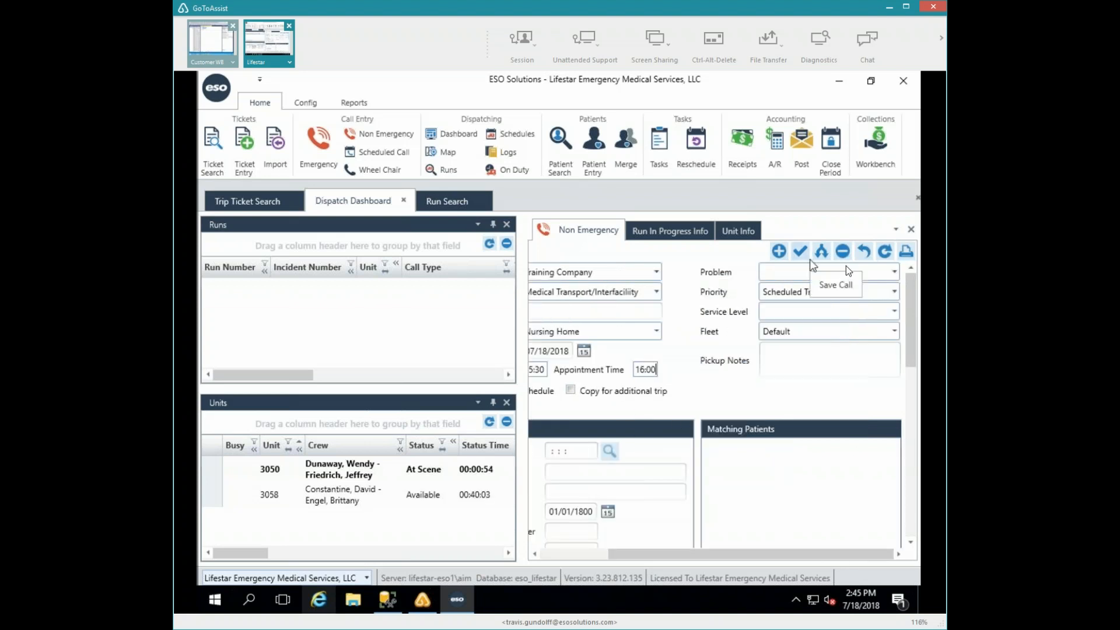
left_click(895, 272)
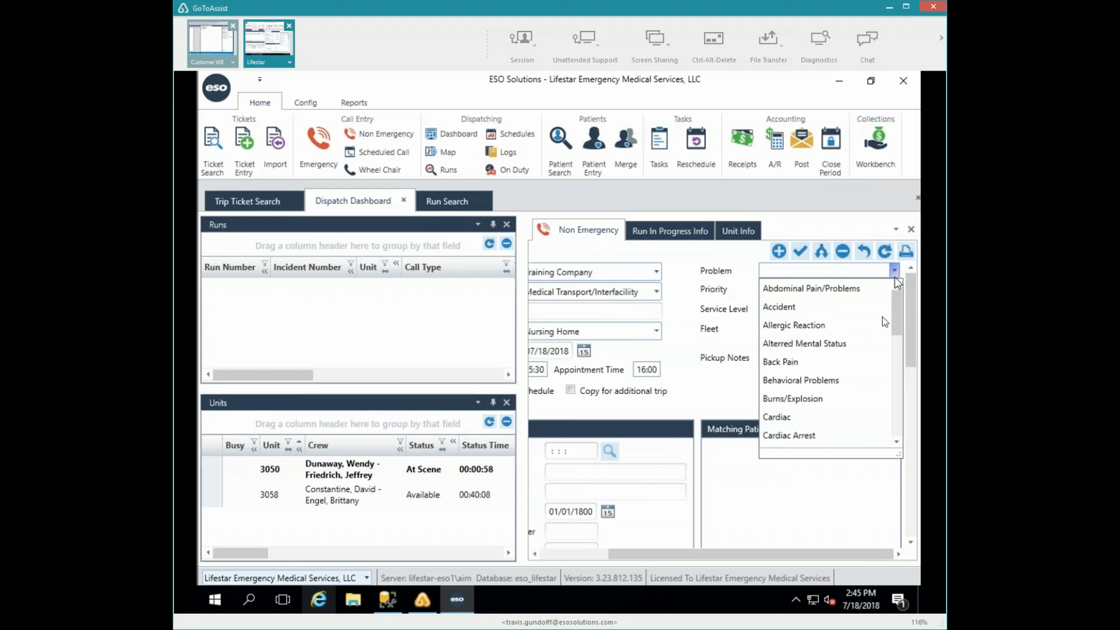
left_click(810, 364)
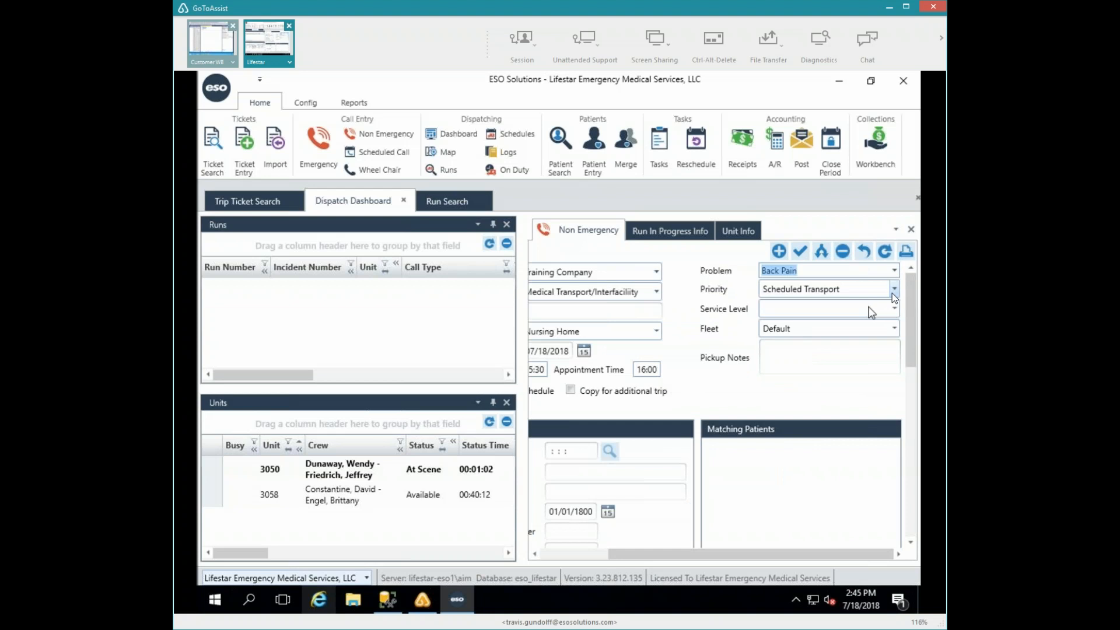
left_click(893, 291)
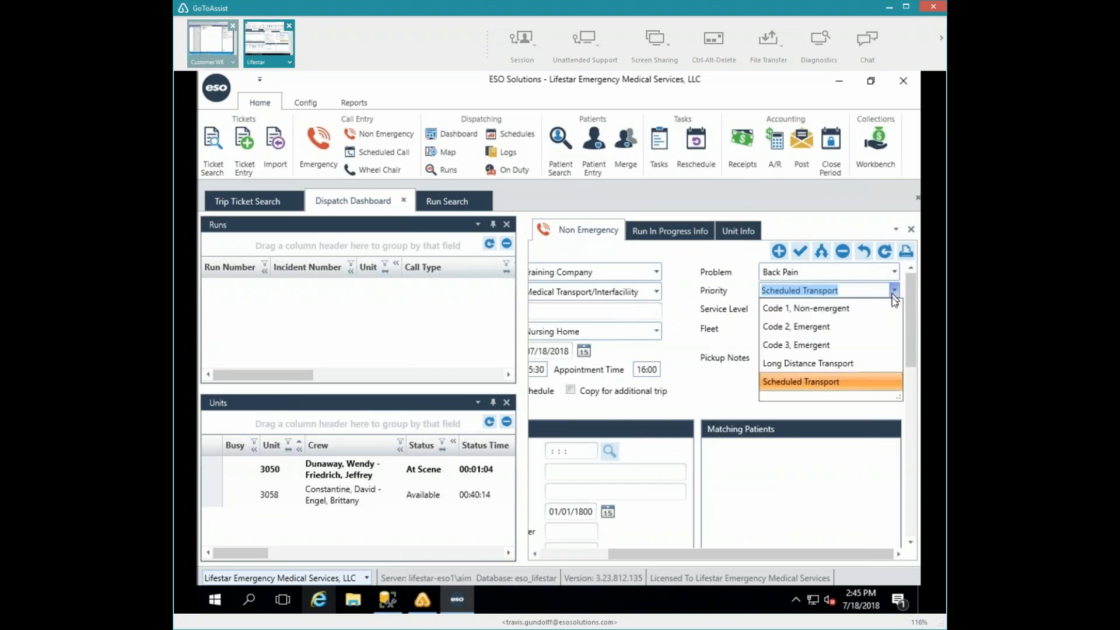
left_click(892, 290)
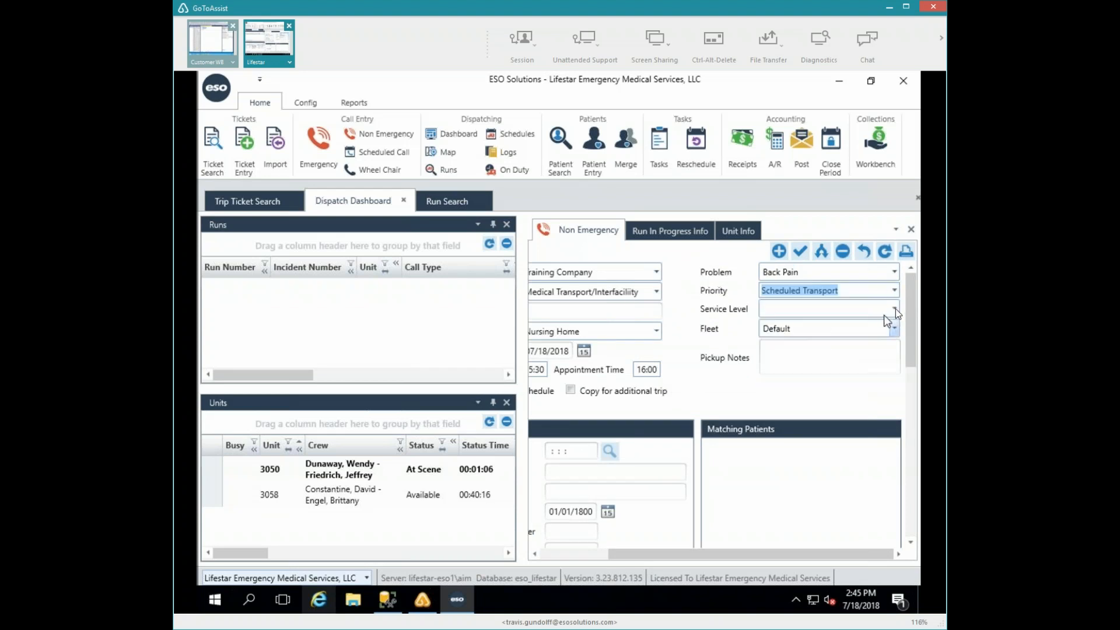
Step: Set the service level to Advanced Life Support Intermediate and the fleet to Training
left_click(894, 310)
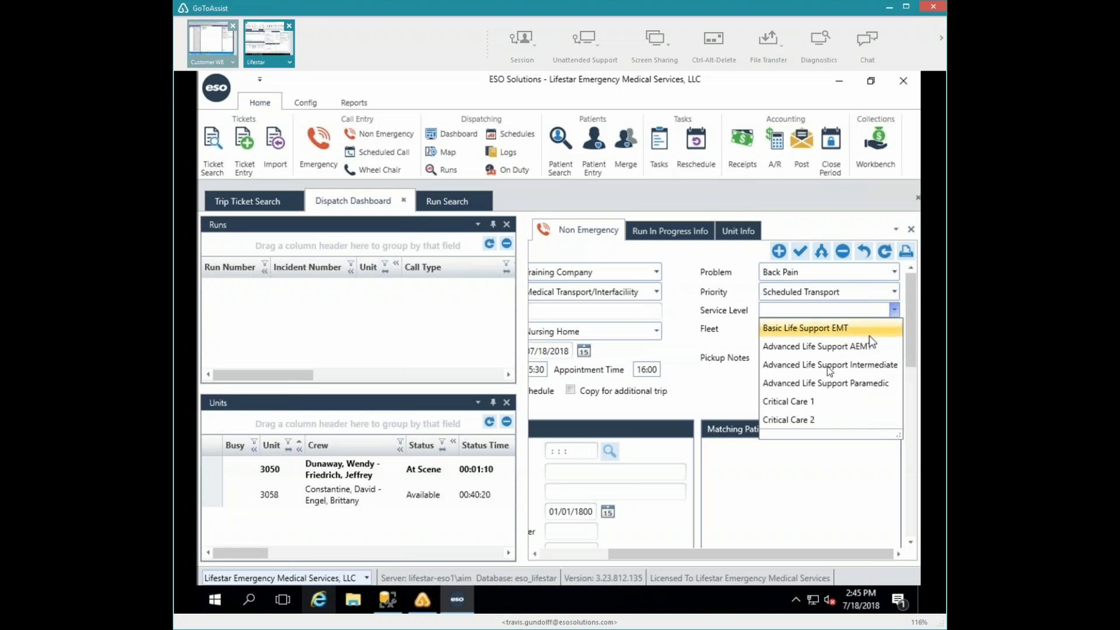
left_click(832, 366)
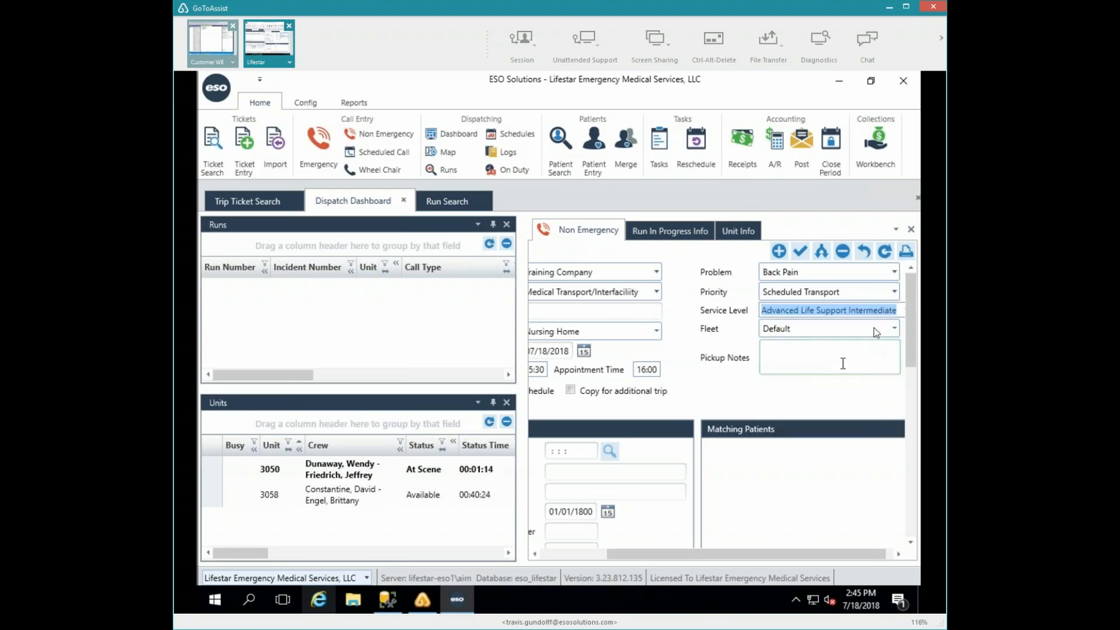
left_click(892, 328)
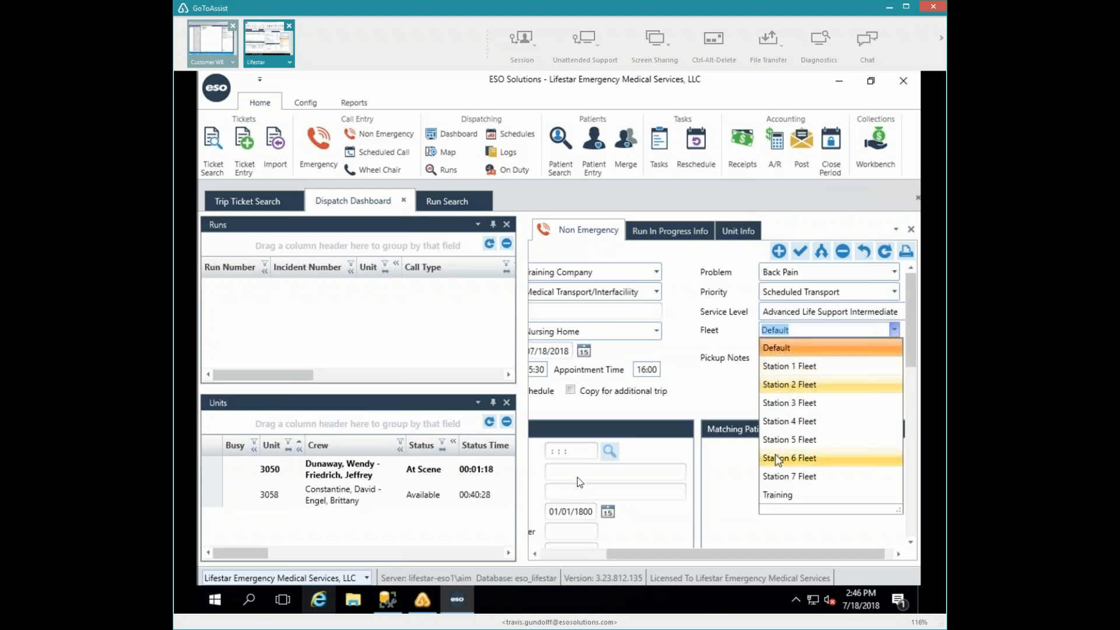
left_click(778, 494)
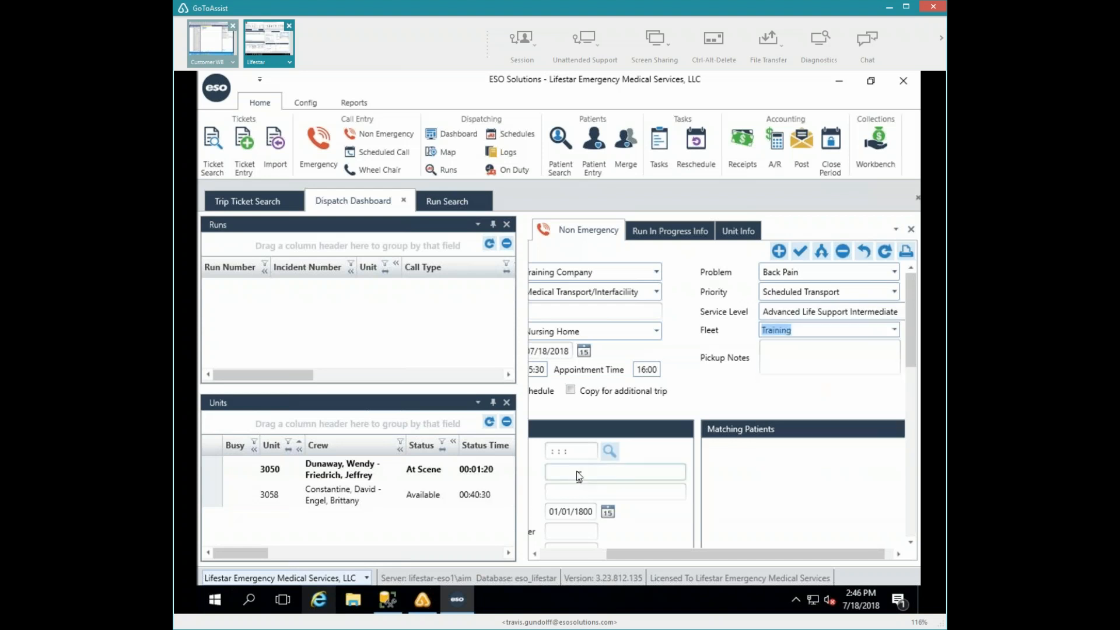
Step: Enter the patient's last name, first name and date of birth in the call's patient section
left_click(576, 471)
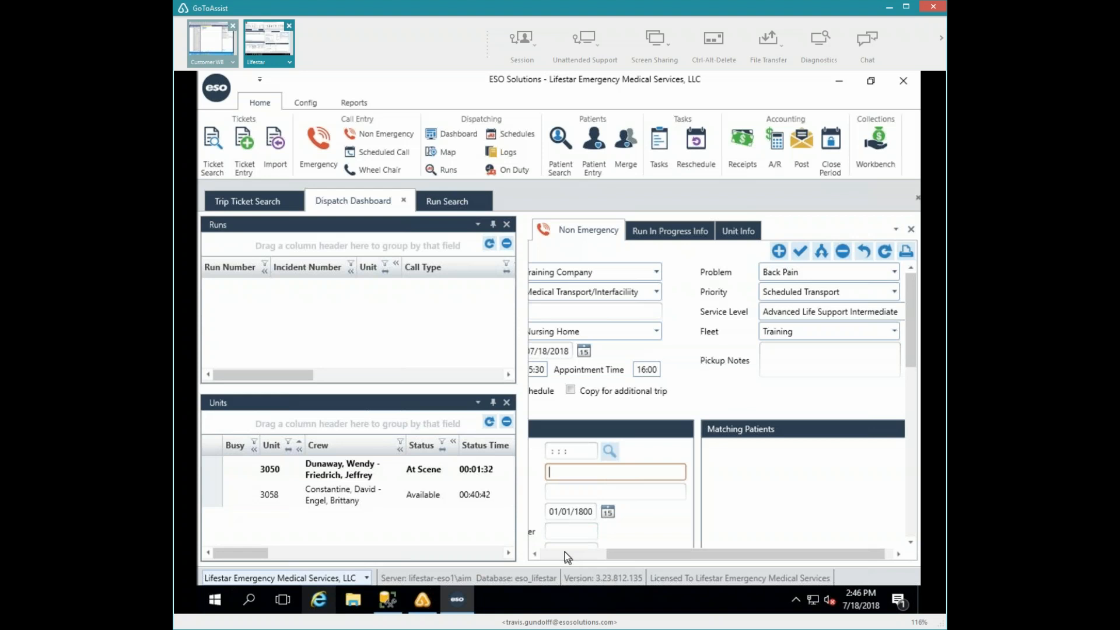
type("Duck")
left_click(569, 492)
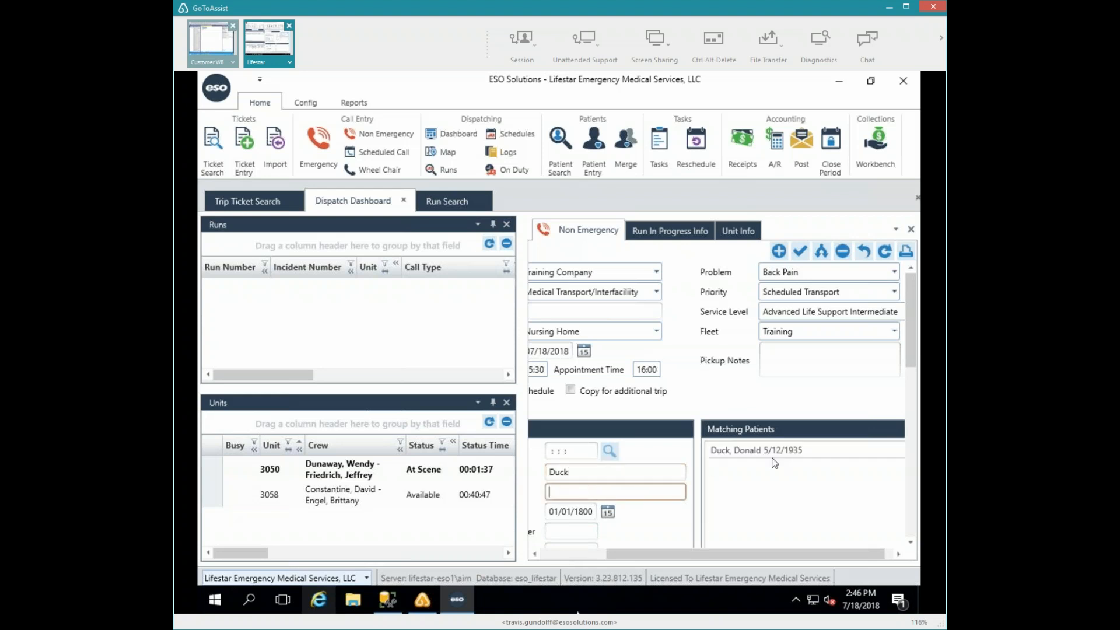
type("Daffy")
key("Tab")
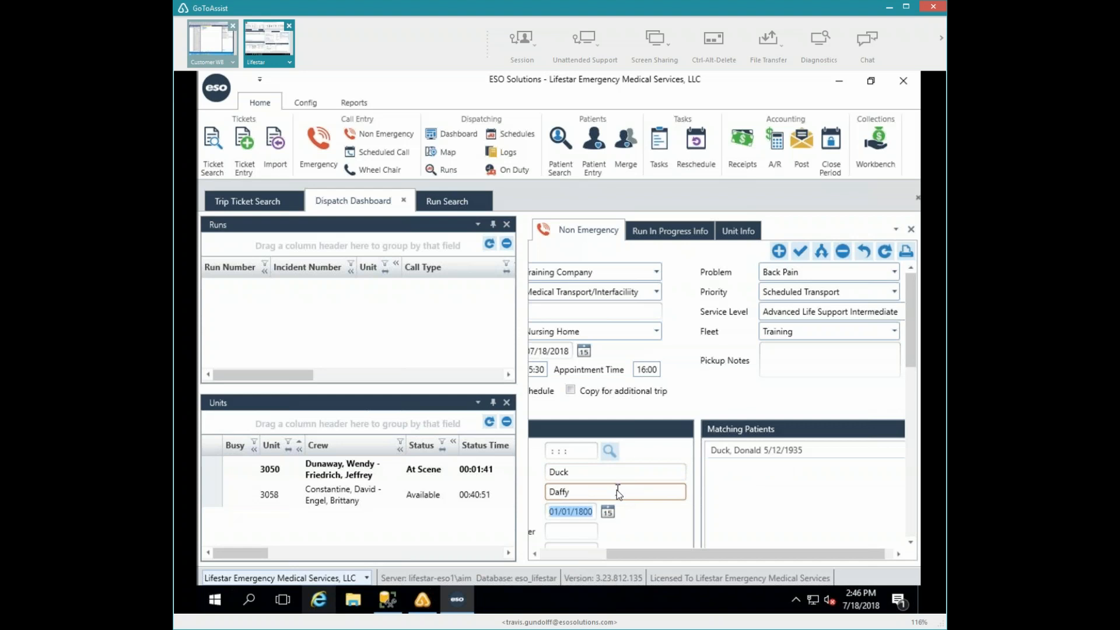
type("8/15/19")
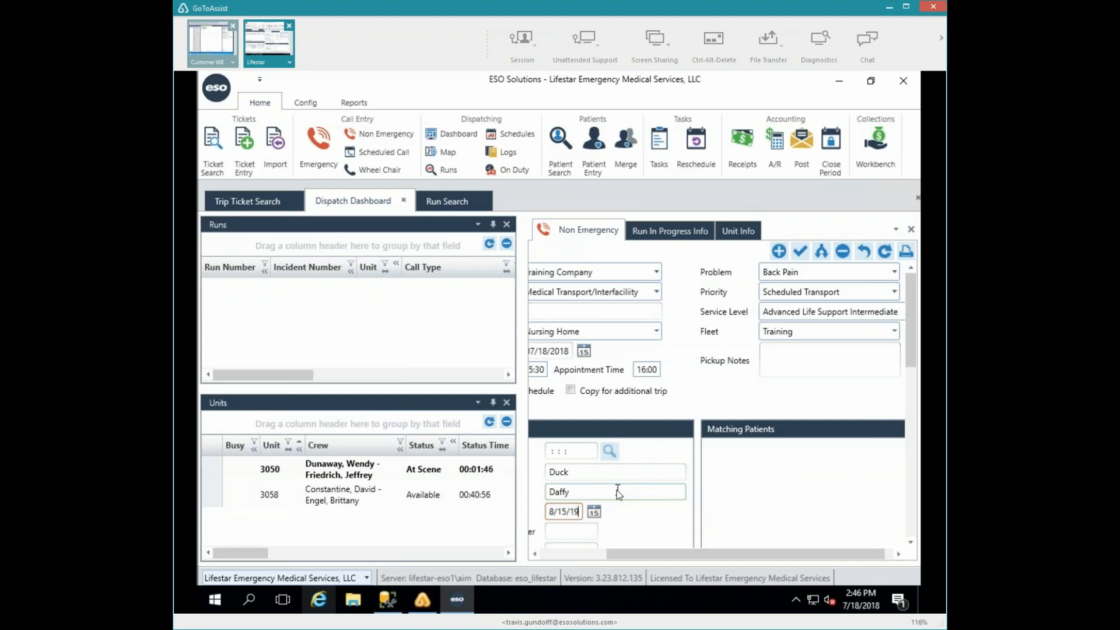
type("42")
key("Tab")
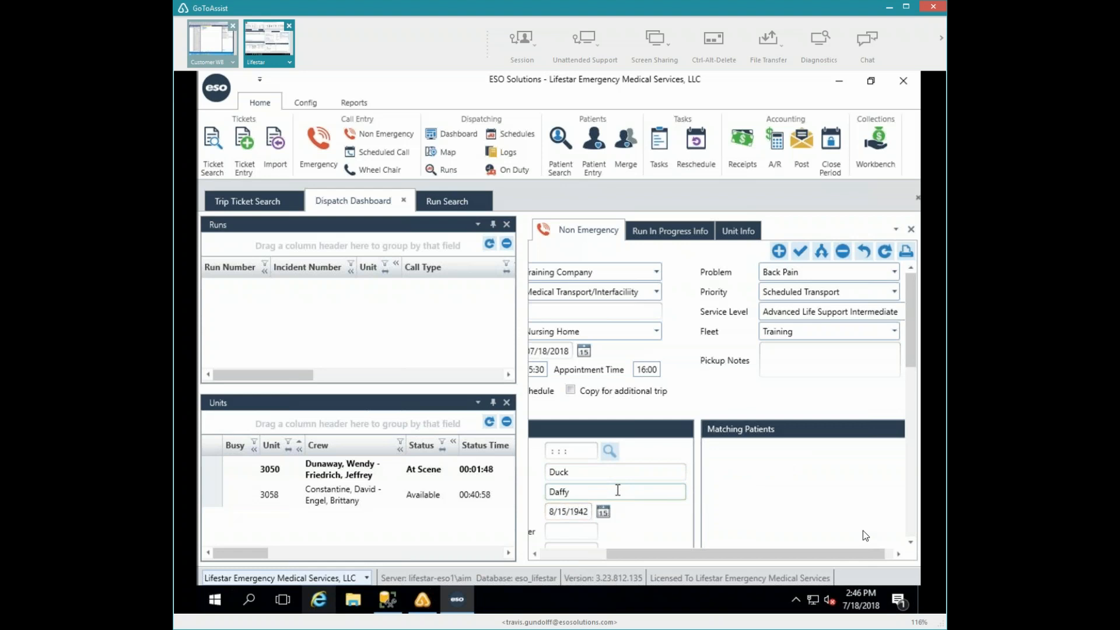
Step: Search the skilled nursing resources for "Man" and assign Friendship Manor in Hartford as the pickup resource
left_click(910, 520)
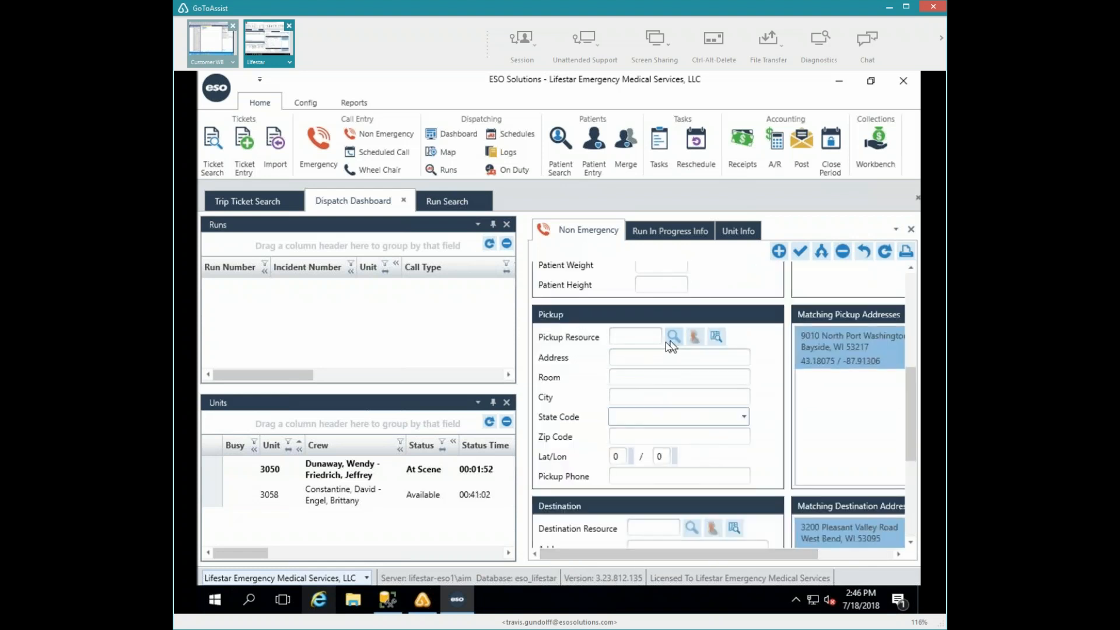
left_click(671, 342)
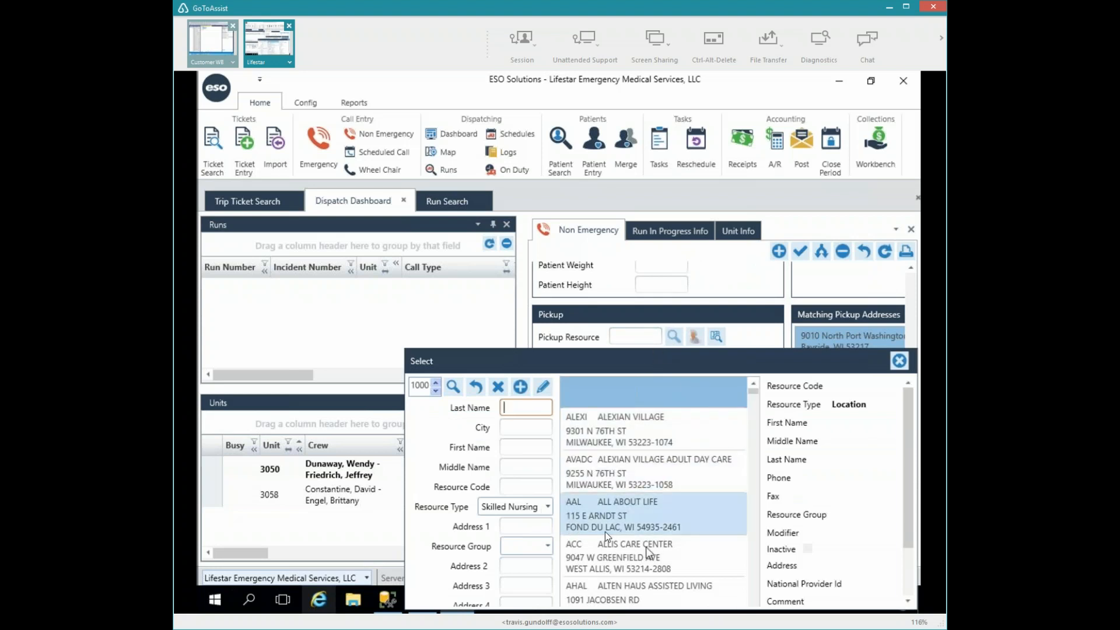
left_click(649, 515)
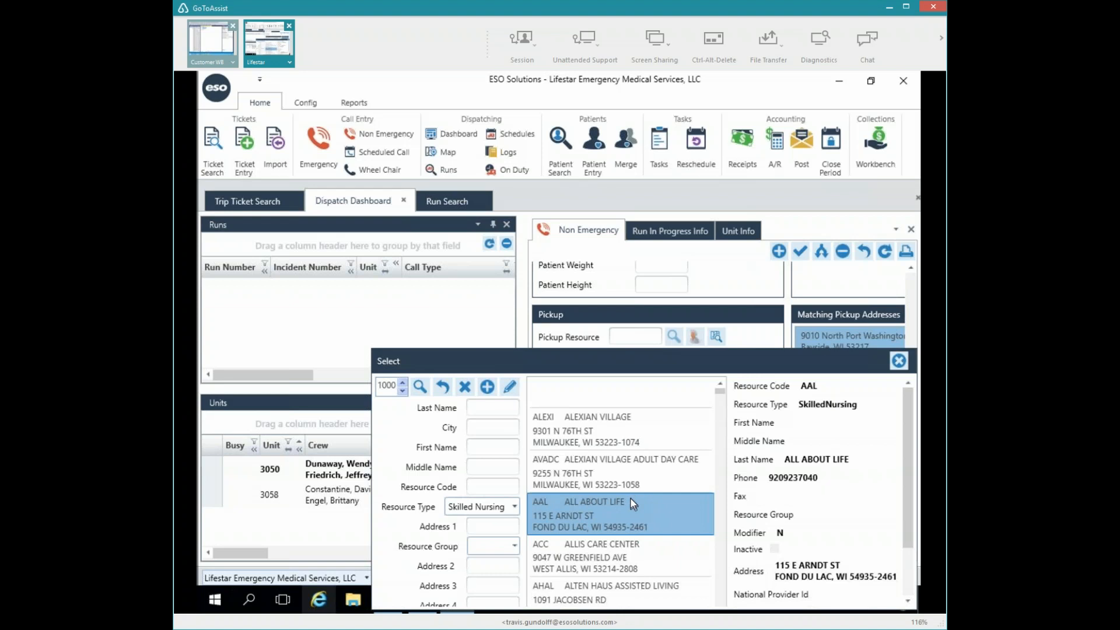
left_click(489, 408)
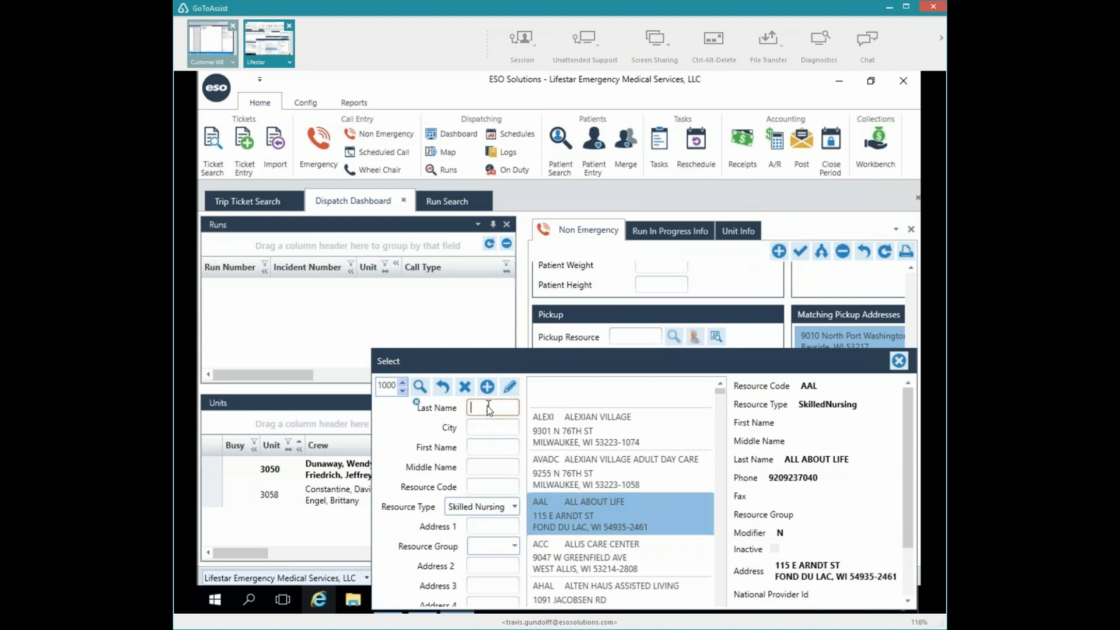
type("Mar")
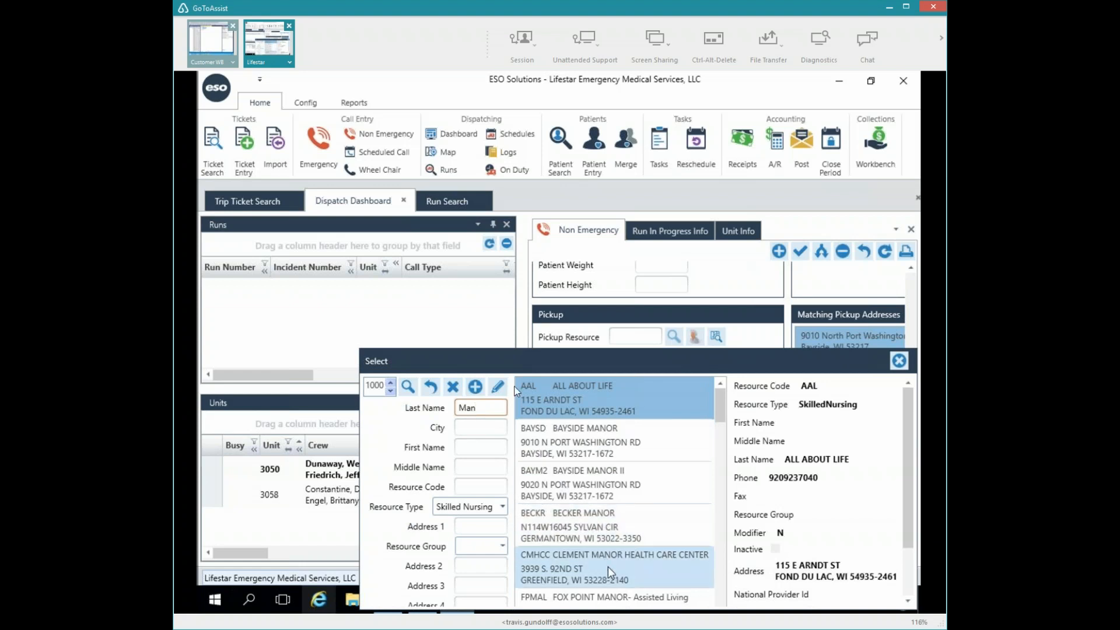
scroll(607, 566, "down", 1)
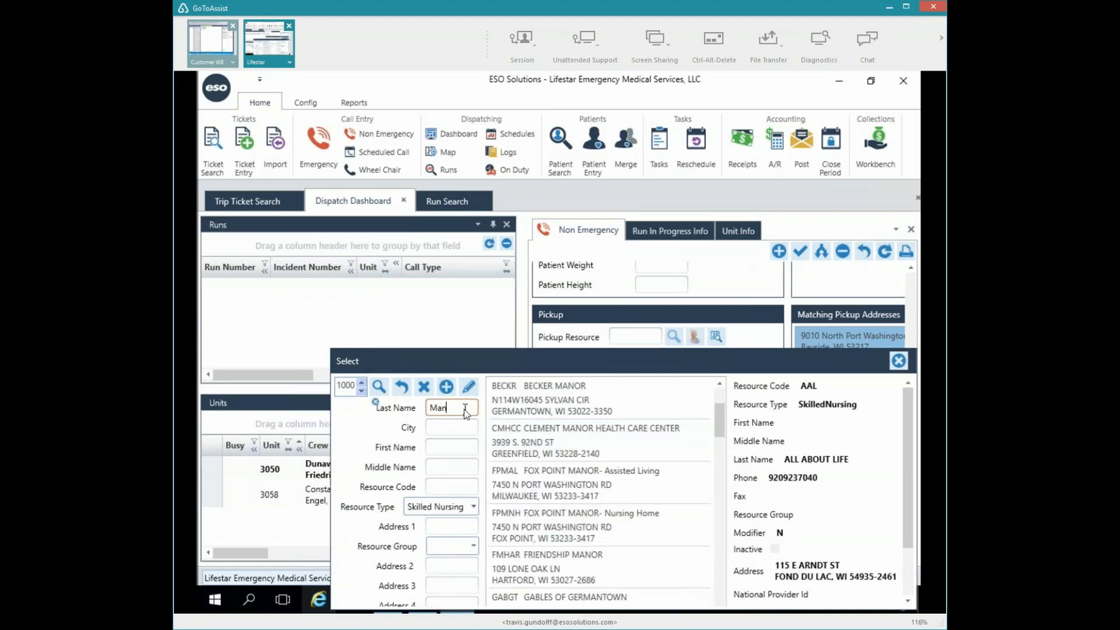
left_click(527, 565)
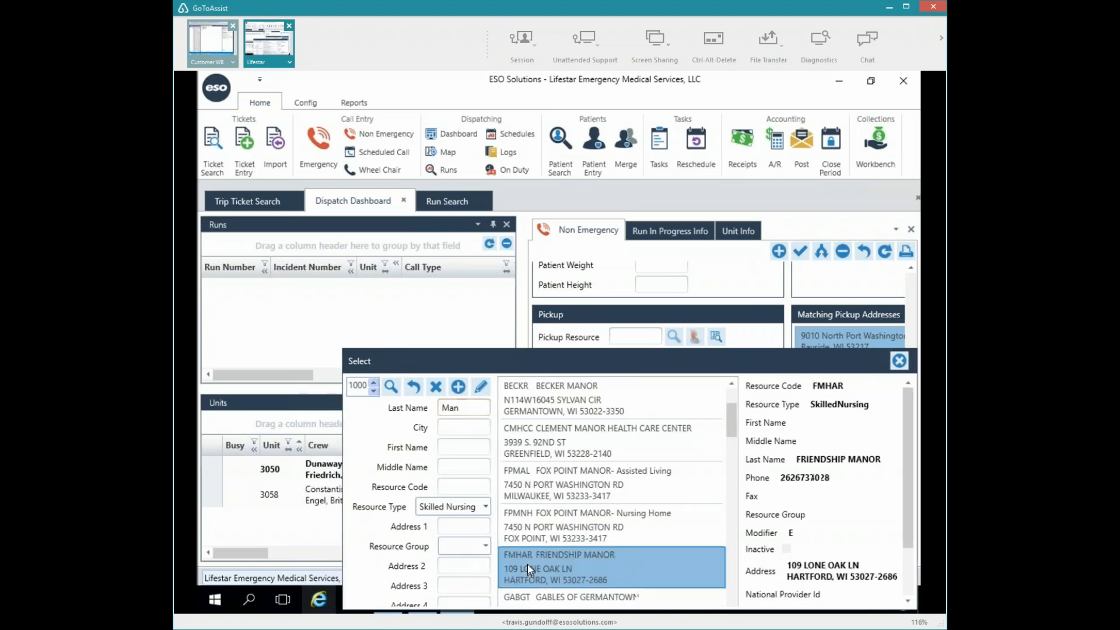
double_click(597, 565)
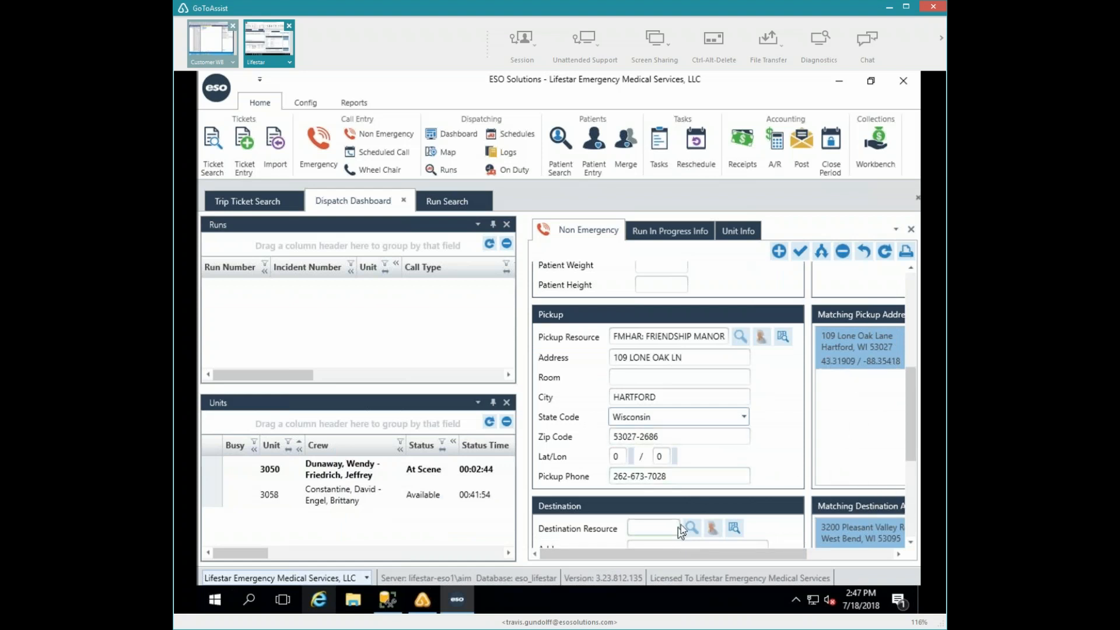
Step: Assign STJWB, St Josephs Hospital in West Bend, as the call's destination resource and check the filled-in address details
left_click(652, 527)
type("ST")
type("JWR")
key("Tab")
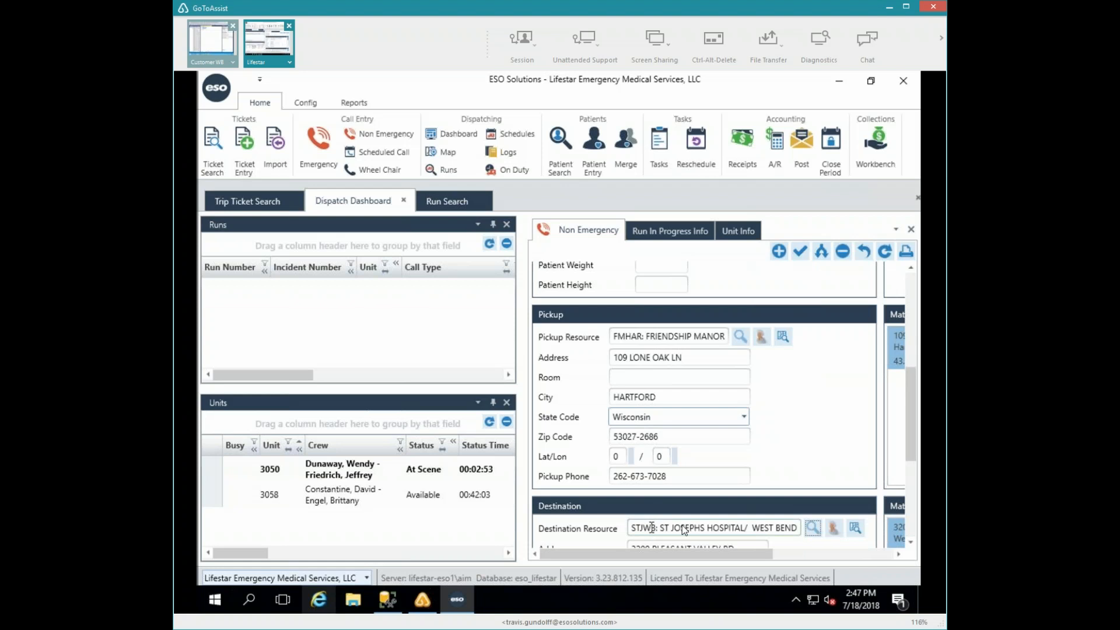
left_click(911, 517)
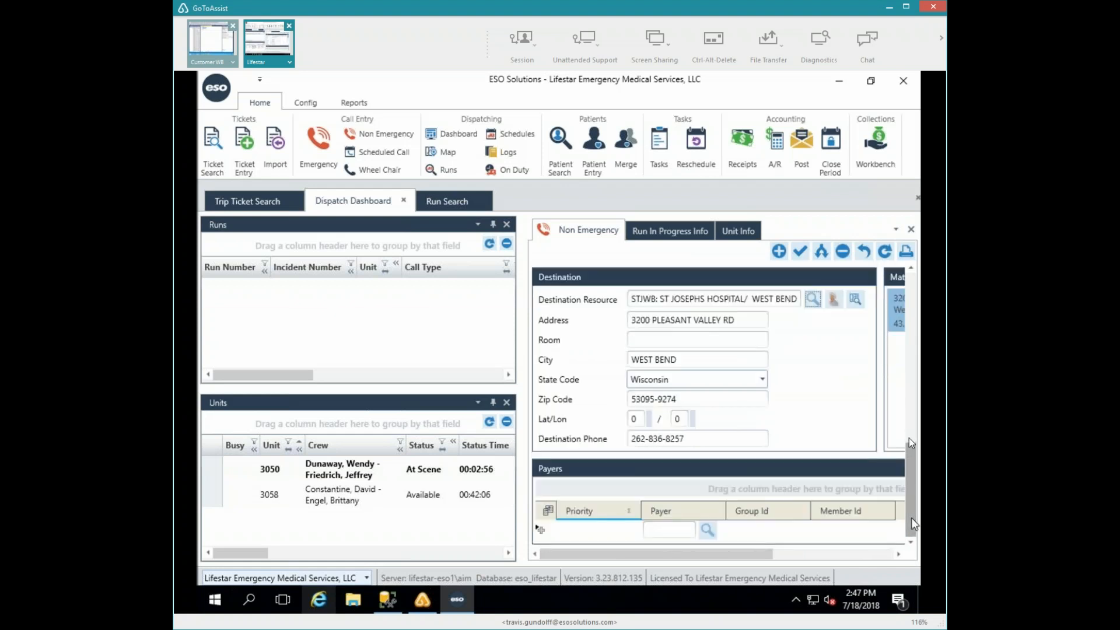
scroll(911, 443, "up", 3)
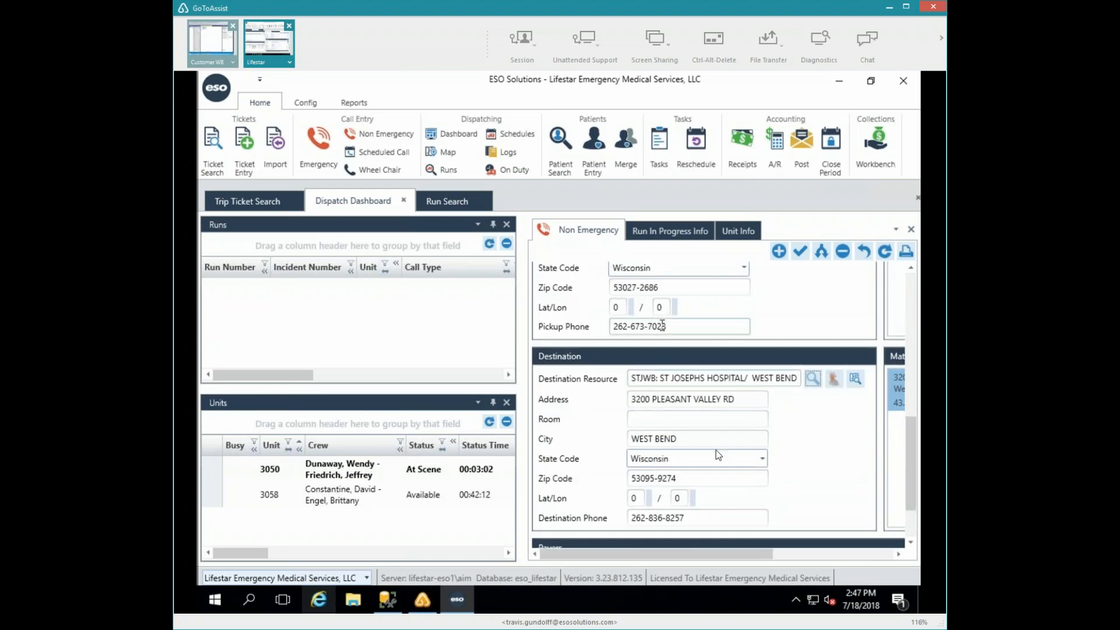
Step: Save the call and schedule its return run with pickup and appointment times of 23:59 and priority Code 1, Non-emergent
left_click(800, 251)
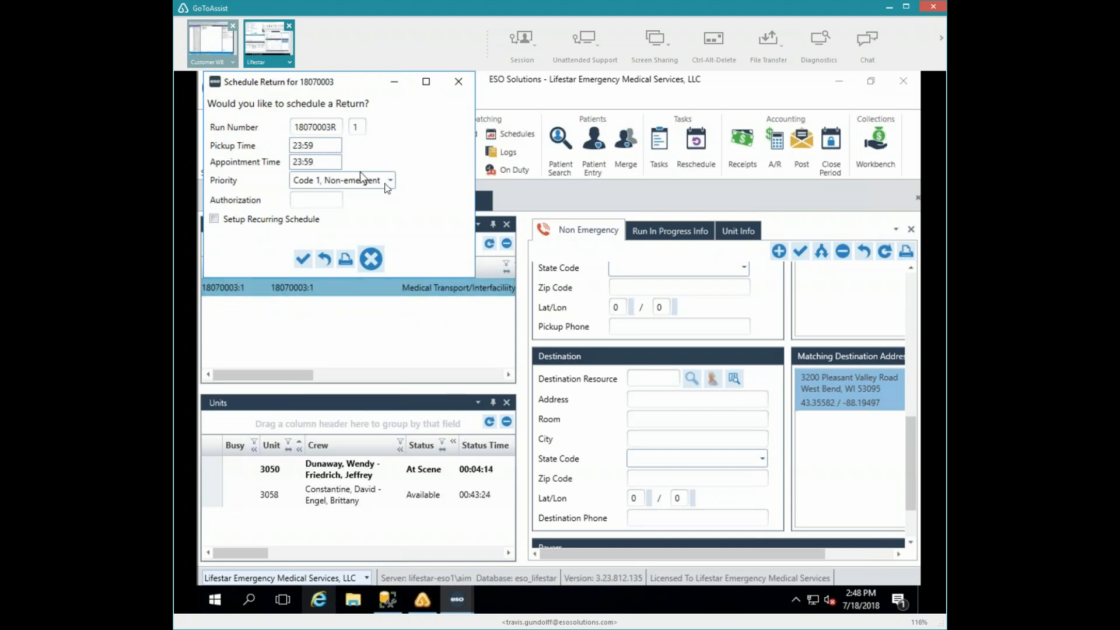
left_click(303, 258)
left_click(303, 258)
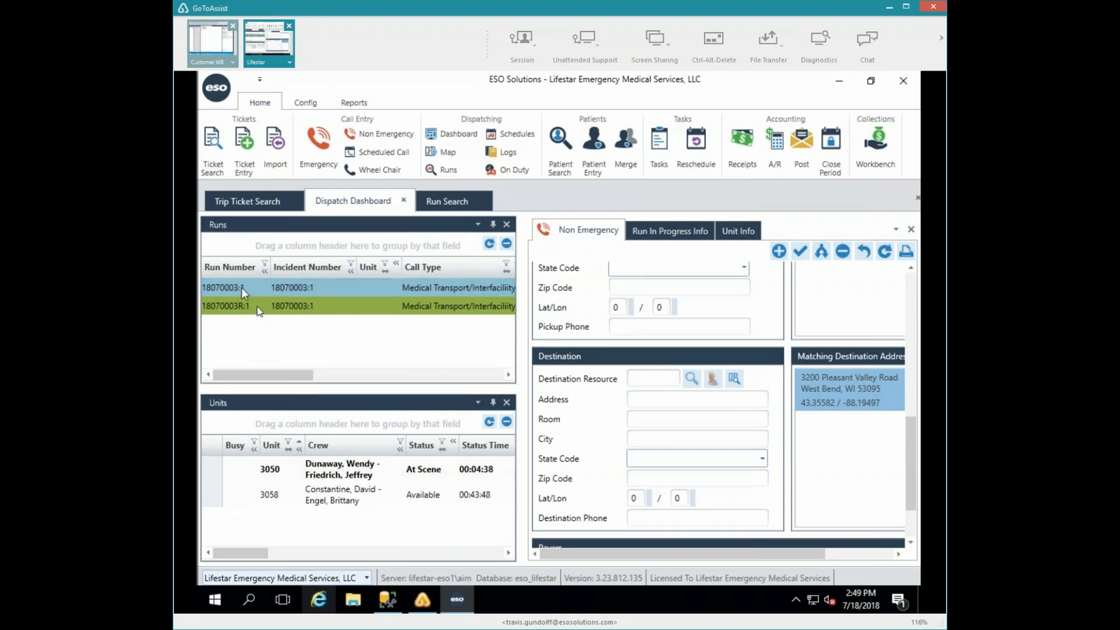
Step: Review the patient, pickup, destination and priority details of the outbound and return runs in the runs list
left_click_drag(284, 372, 454, 385)
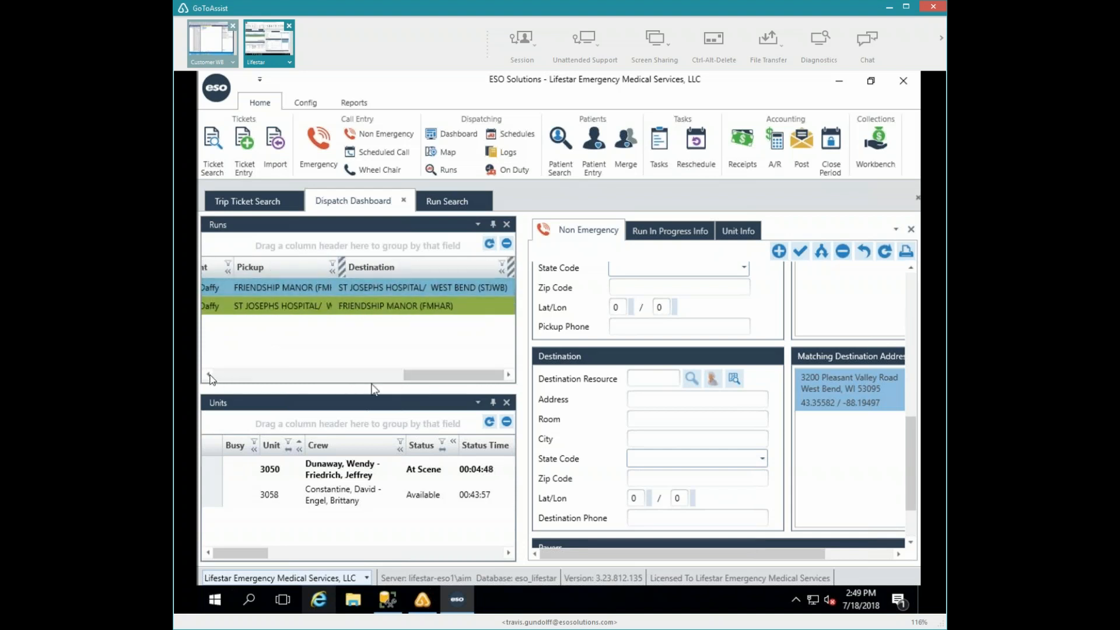
left_click(209, 375)
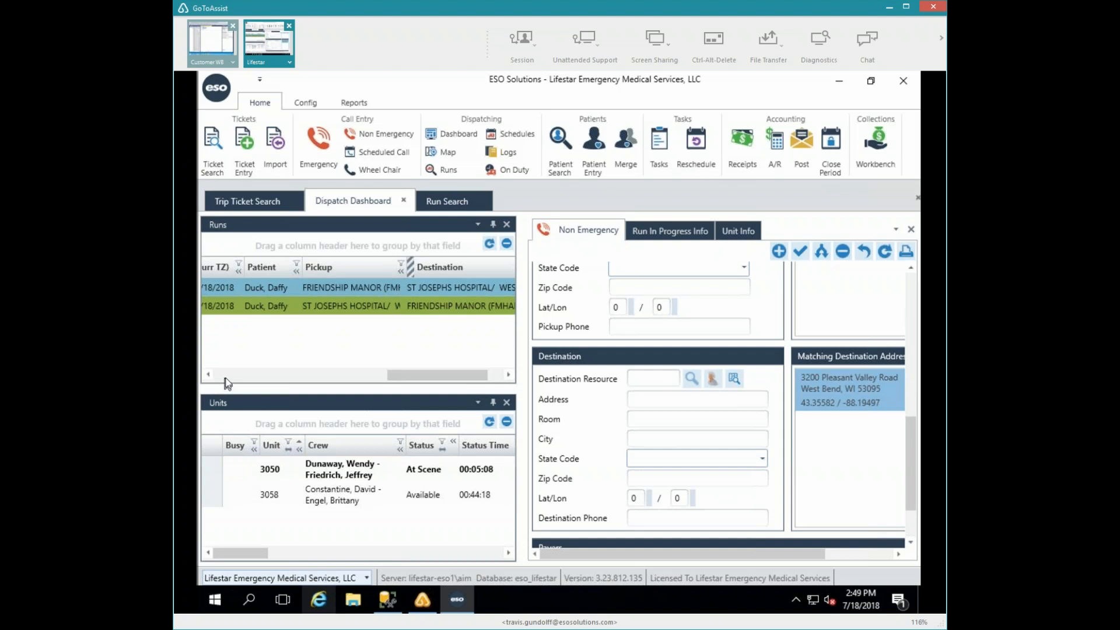
left_click(226, 375)
left_click(226, 375)
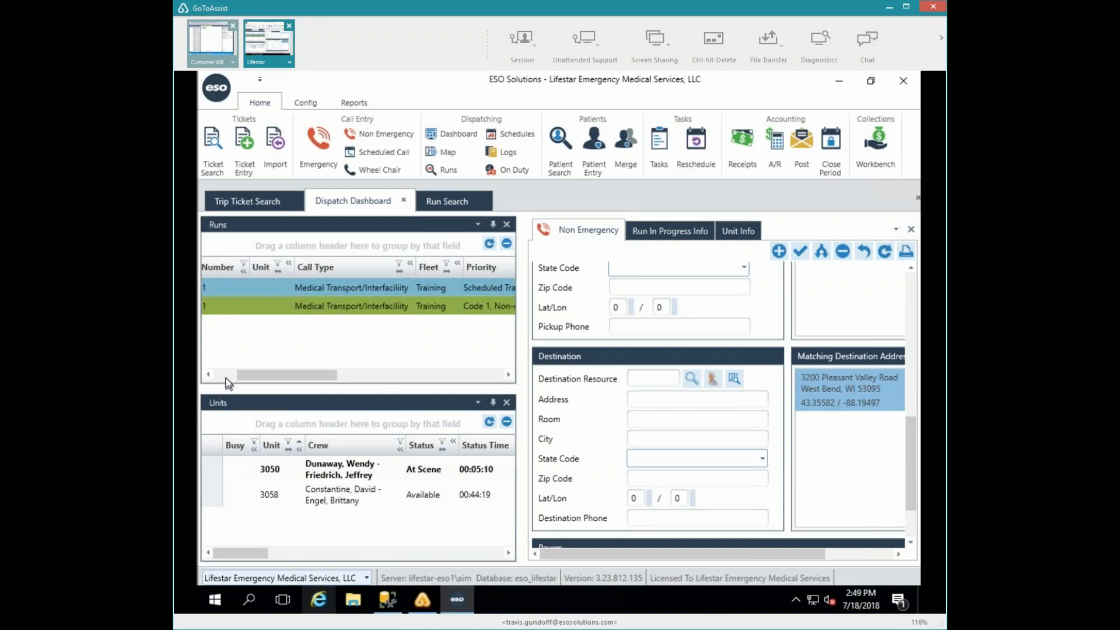
left_click(226, 375)
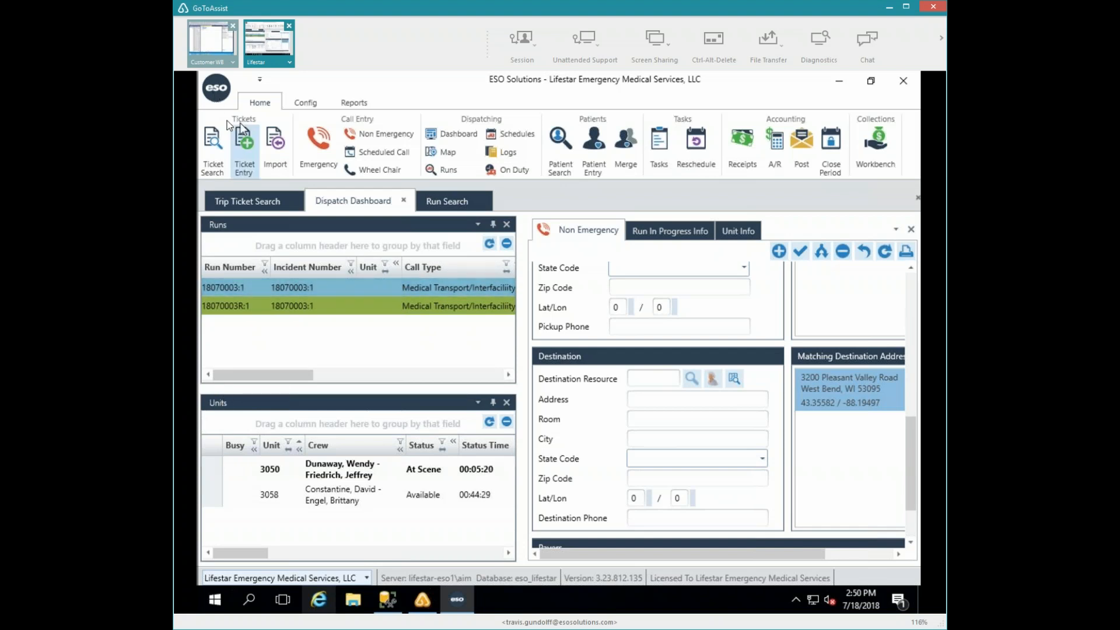
Step: Examine the background colours assigned to each priority in the Priorities maintenance table, and close the table
left_click(217, 99)
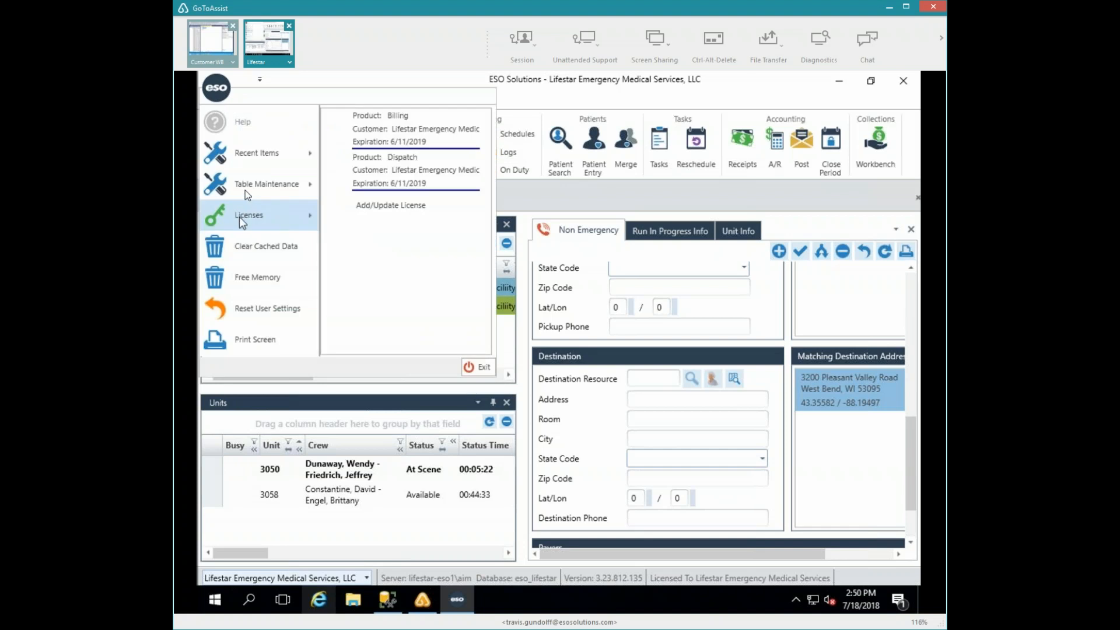
left_click(245, 191)
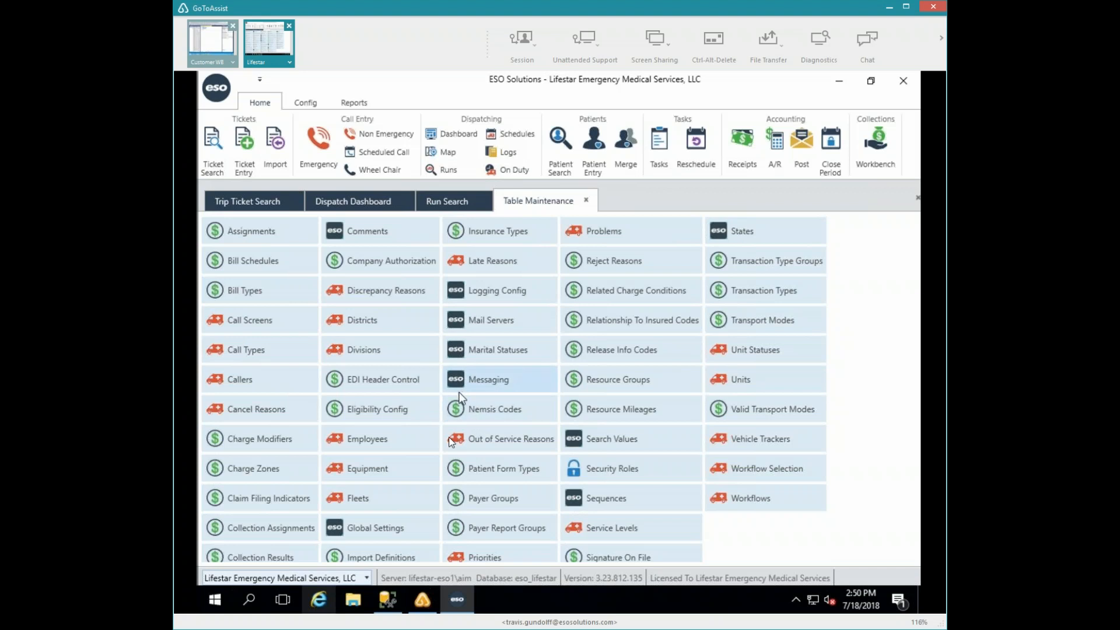
left_click(509, 554)
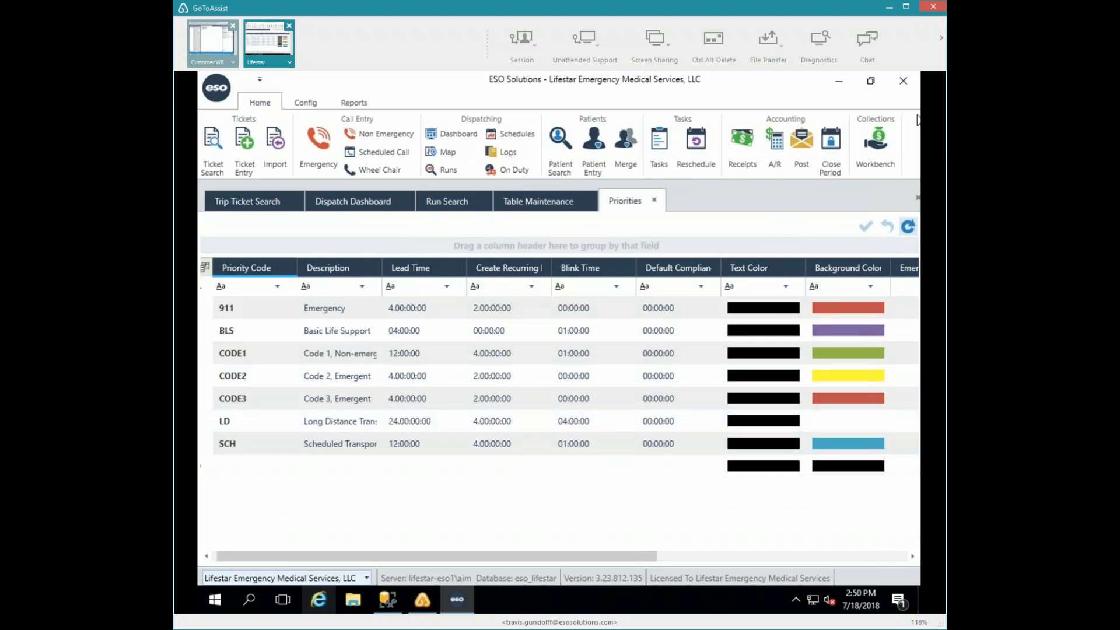
middle_click(612, 205)
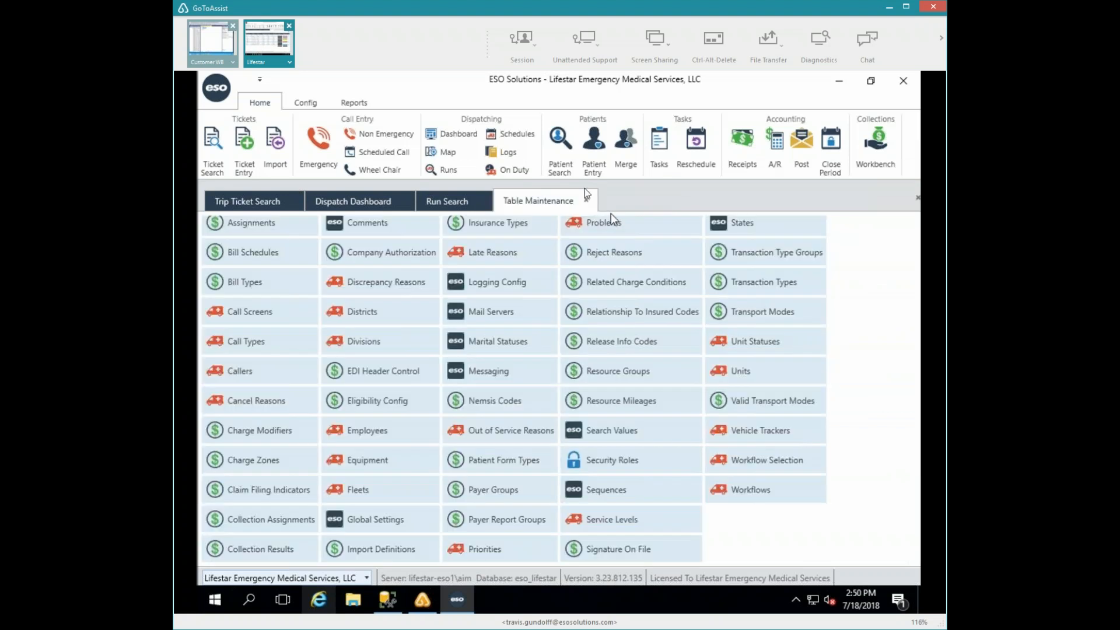
Step: Return to the Dispatch Dashboard and close the Trip Ticket Search
left_click(231, 203)
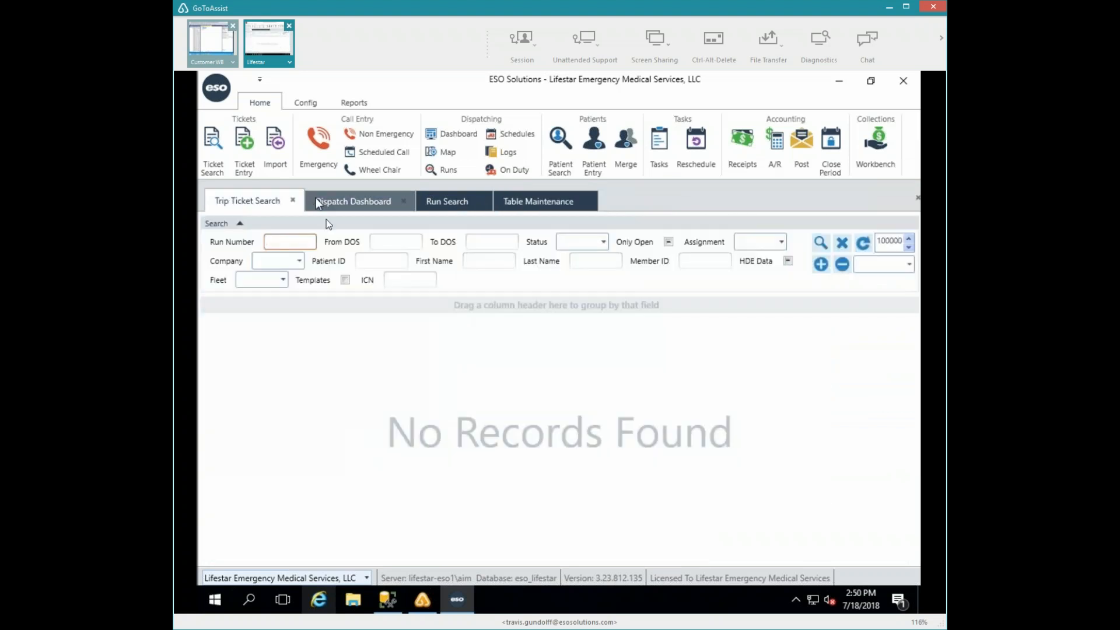
left_click(316, 198)
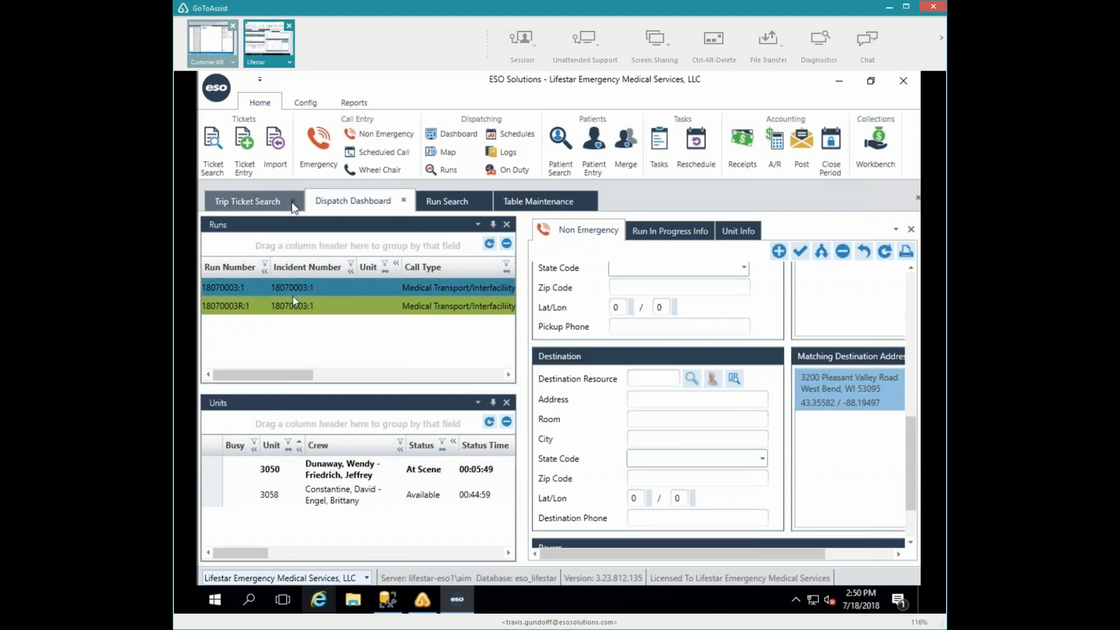
left_click(293, 201)
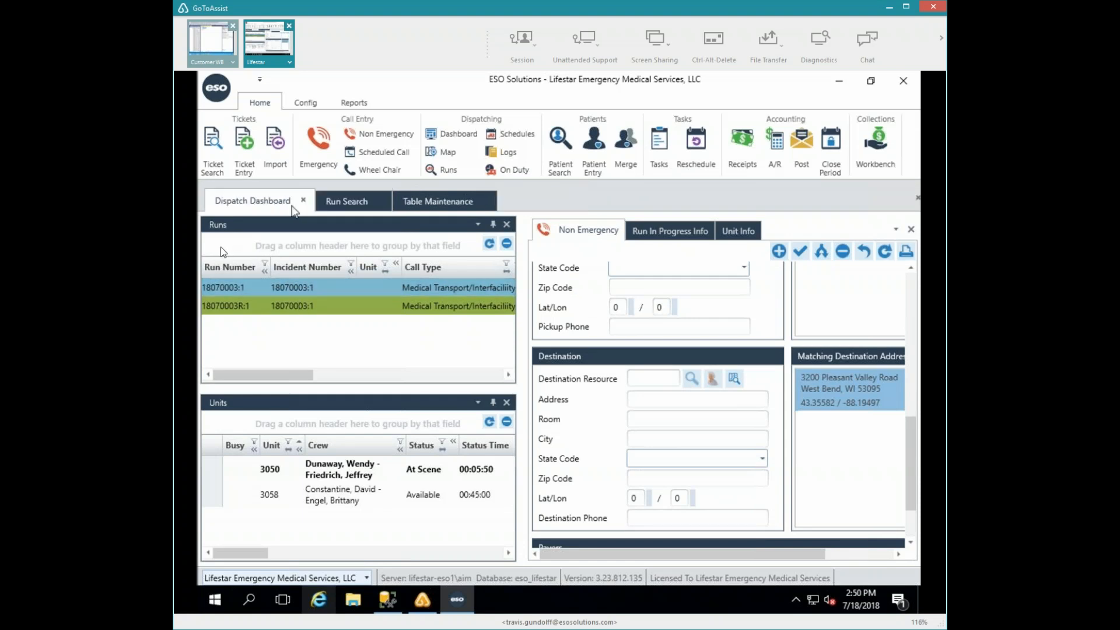
Step: Open the unit alert for the outbound run and compare the available and unavailable units' status, service level and distance
double_click(247, 285)
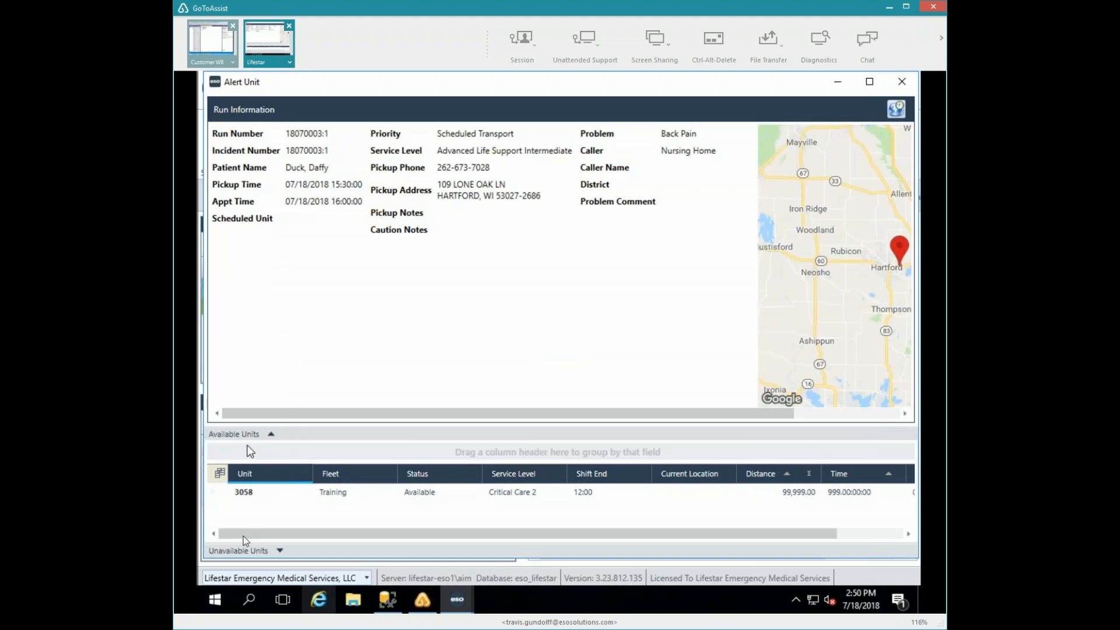
left_click(261, 497)
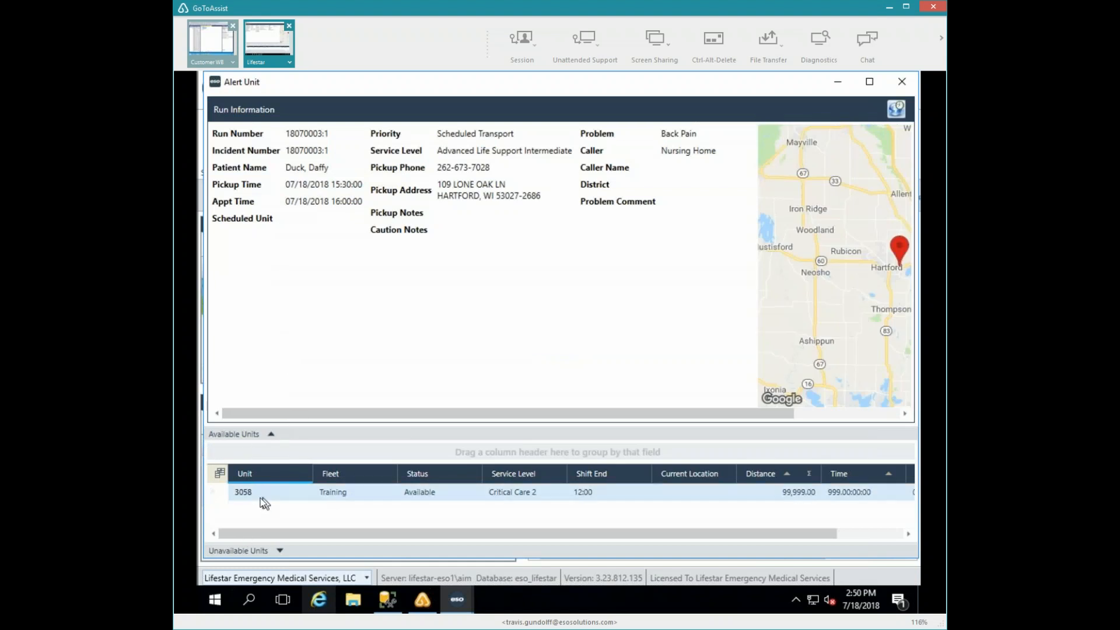
left_click(267, 550)
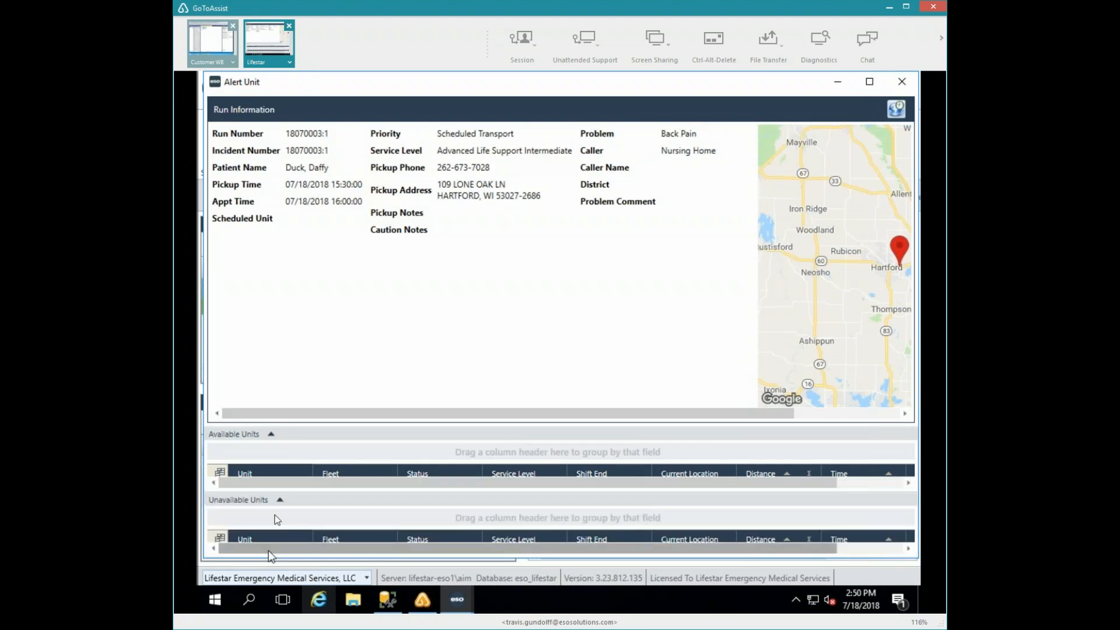
left_click(245, 435)
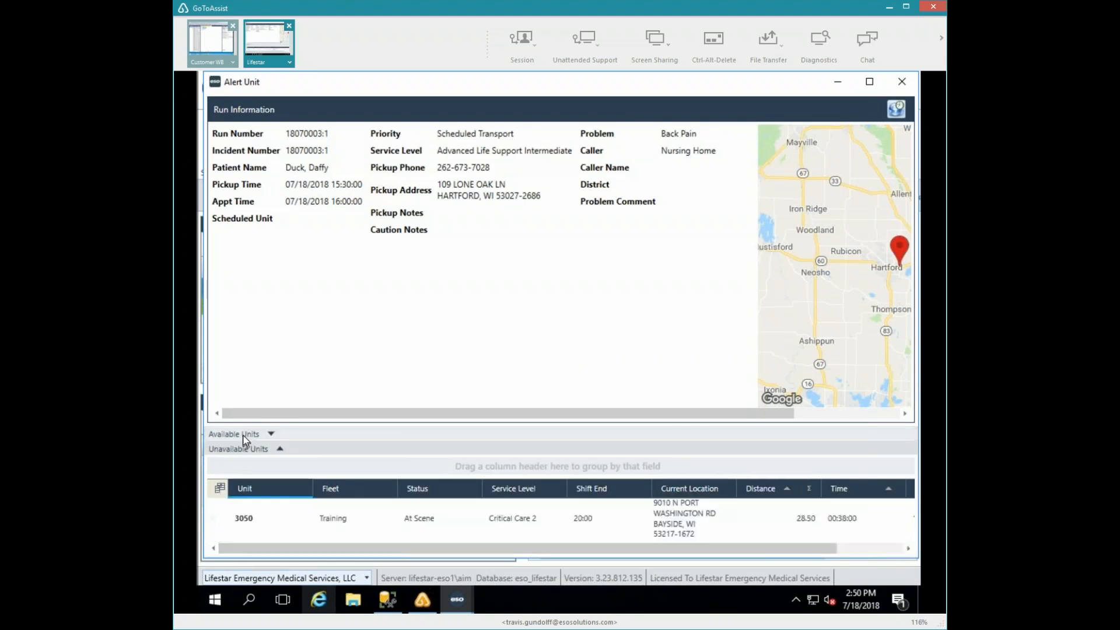
left_click(253, 526)
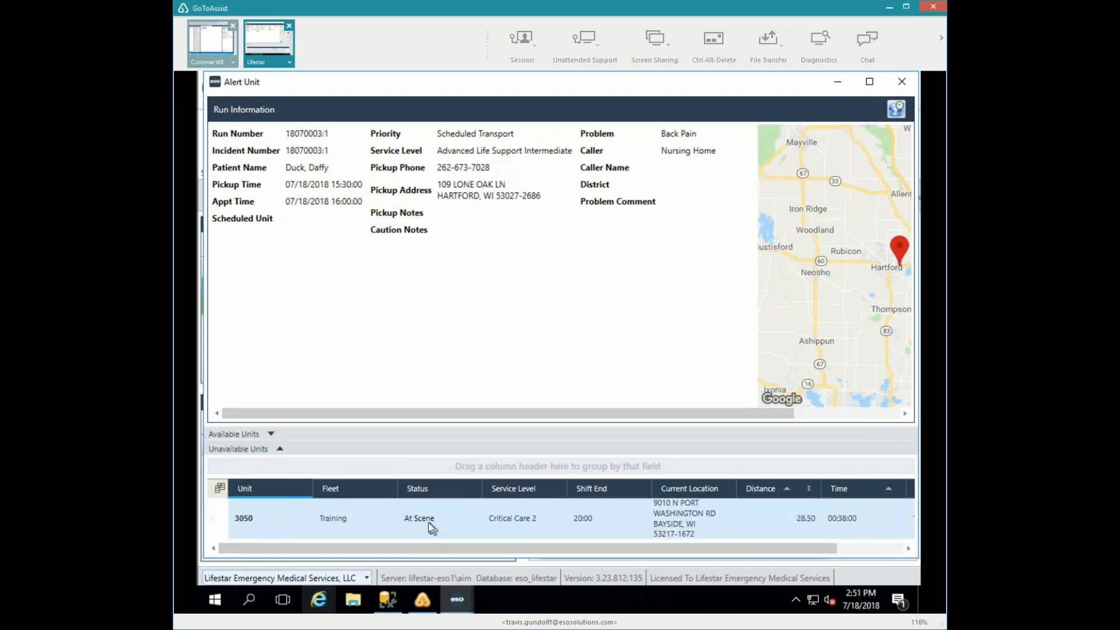
left_click(233, 434)
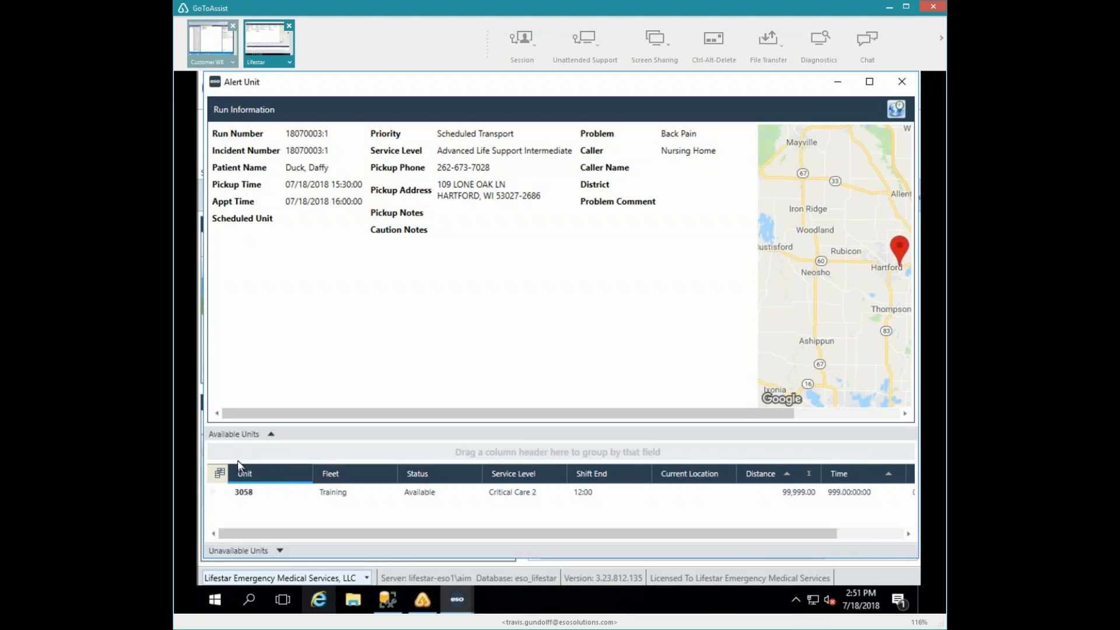
left_click(247, 490)
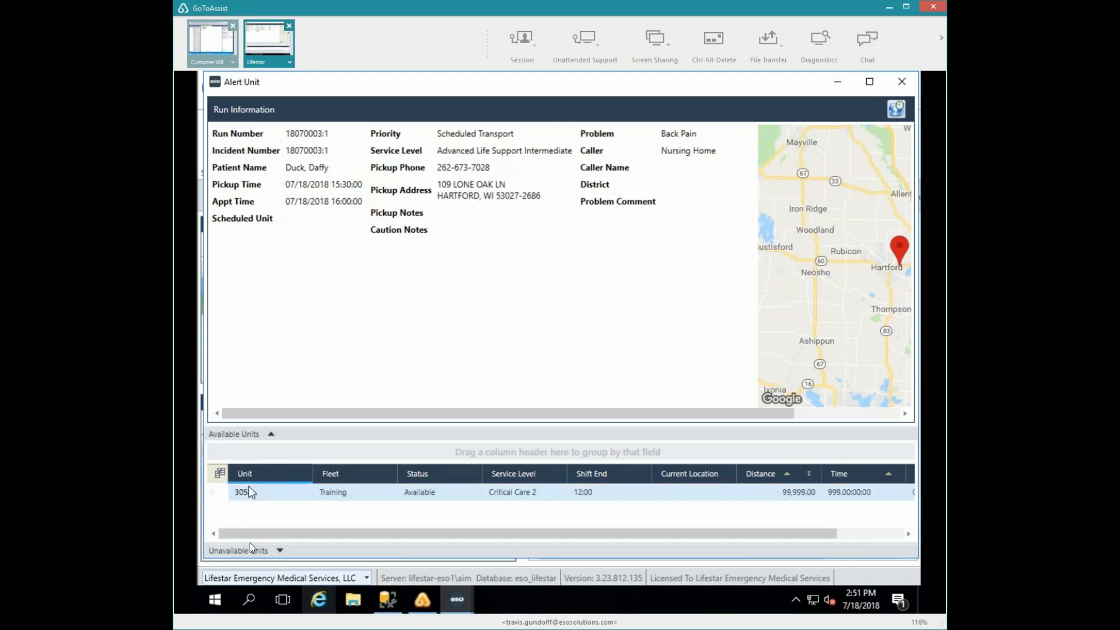
left_click(239, 438)
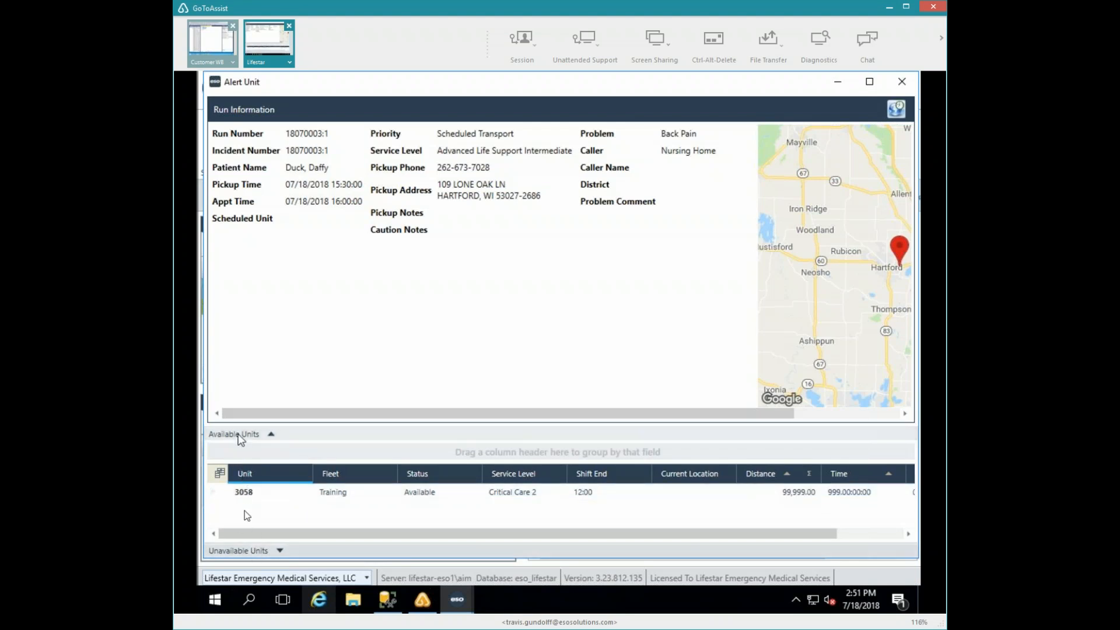
left_click(250, 448)
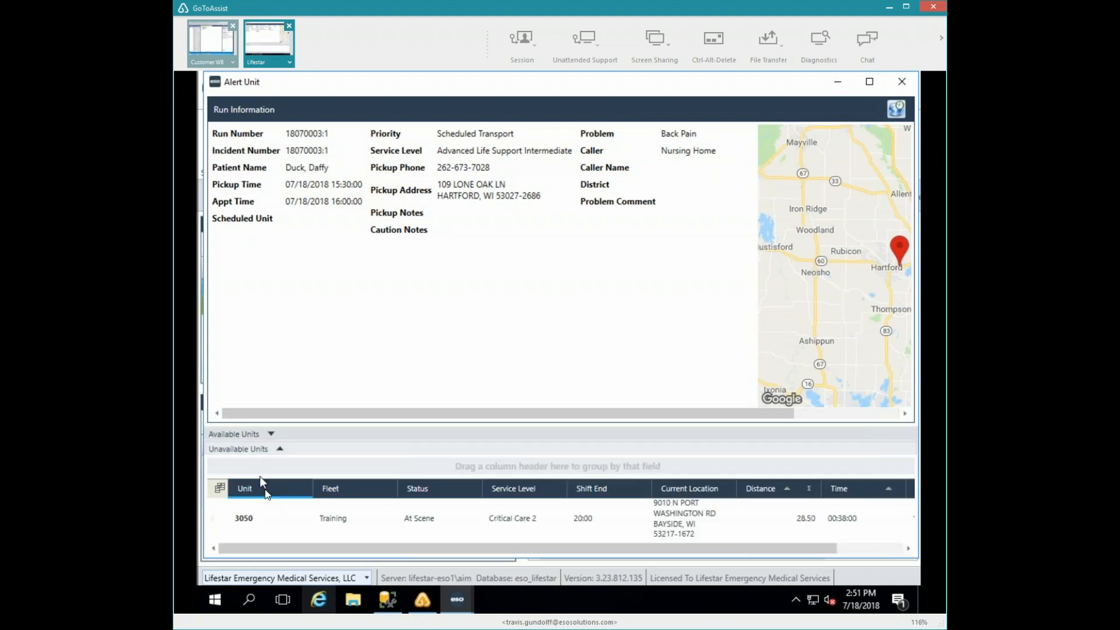
left_click(284, 513)
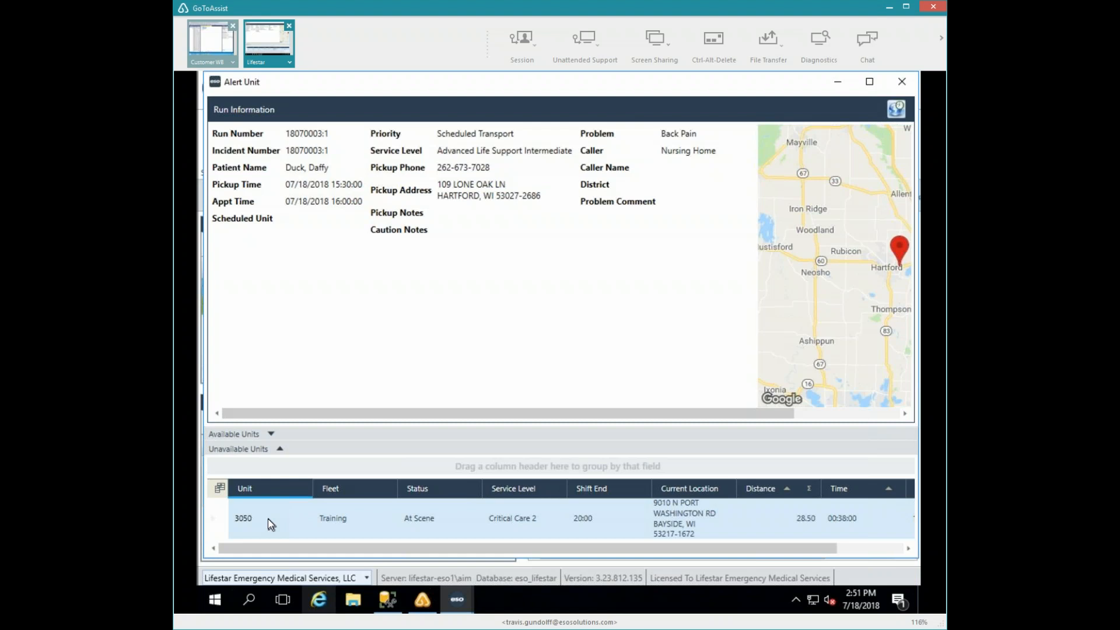
left_click(237, 438)
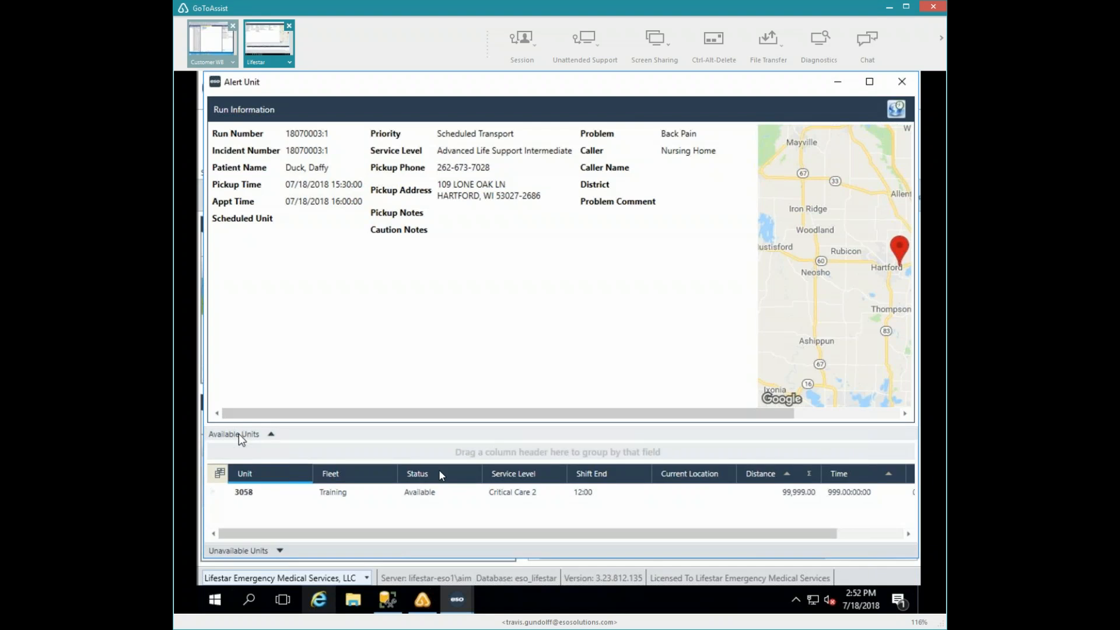
left_click(498, 496)
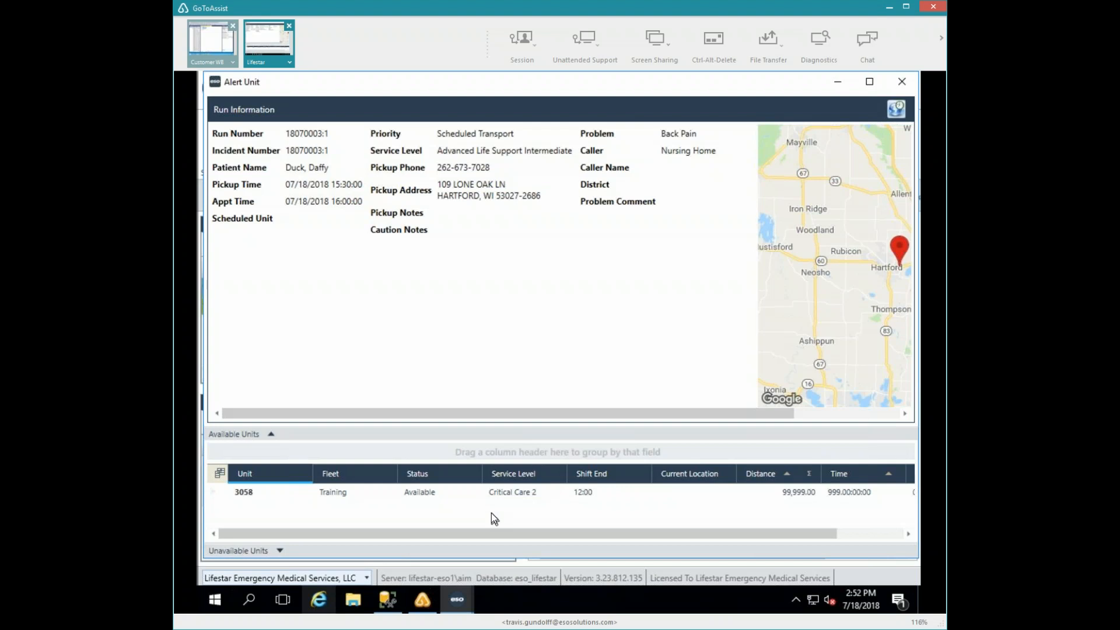
Step: Alert unit 3058 for the outbound run, accepting the service level mismatch, and dismiss the messaging error
left_click(250, 491)
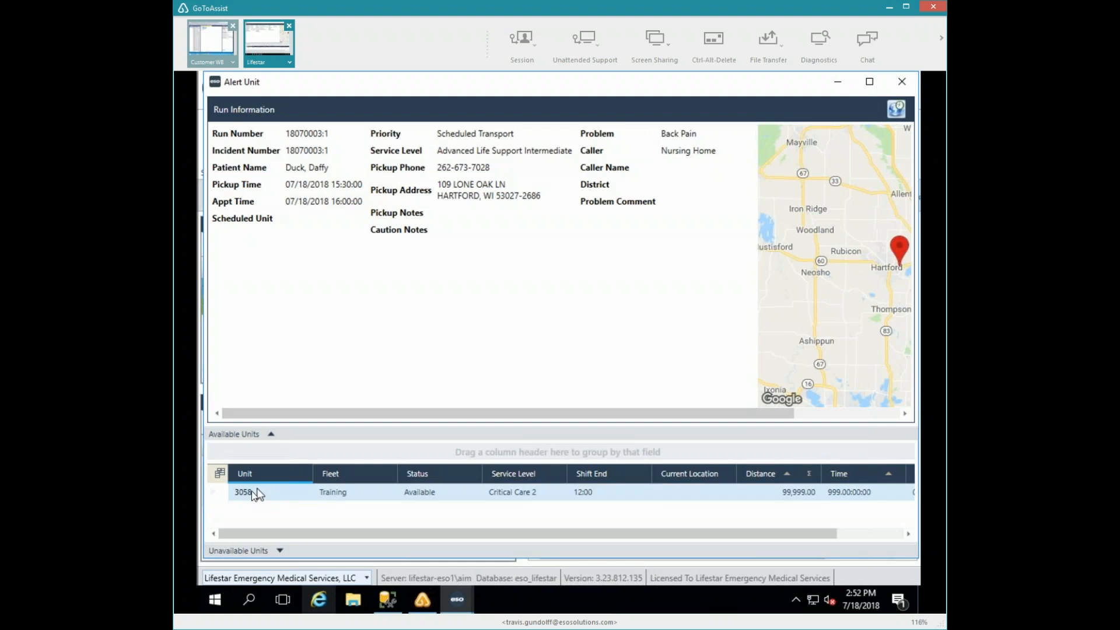
double_click(251, 491)
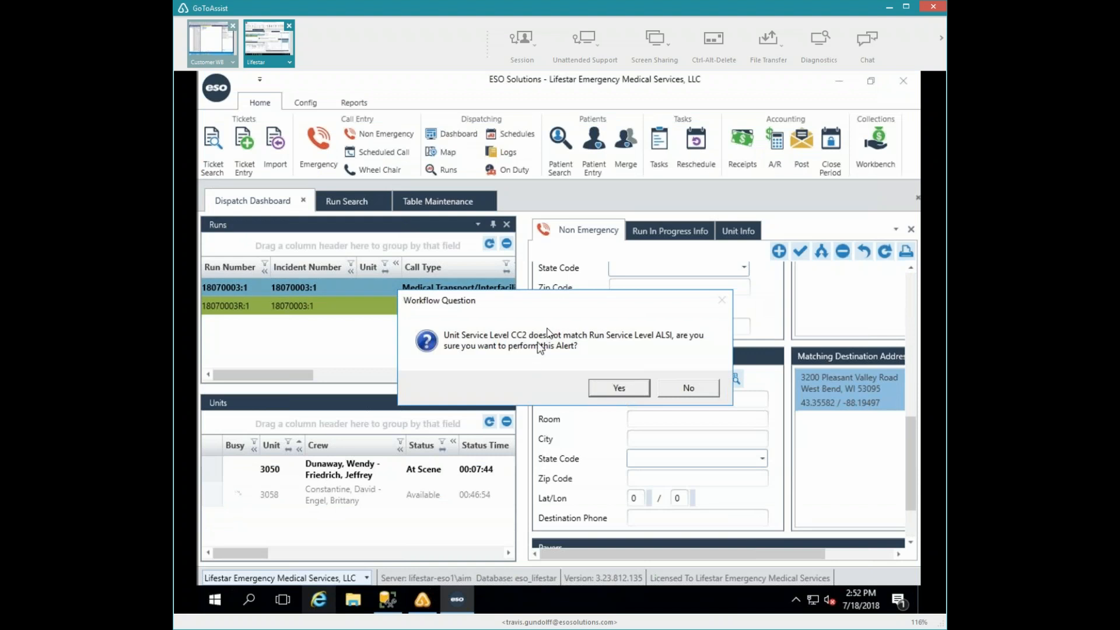
left_click(612, 389)
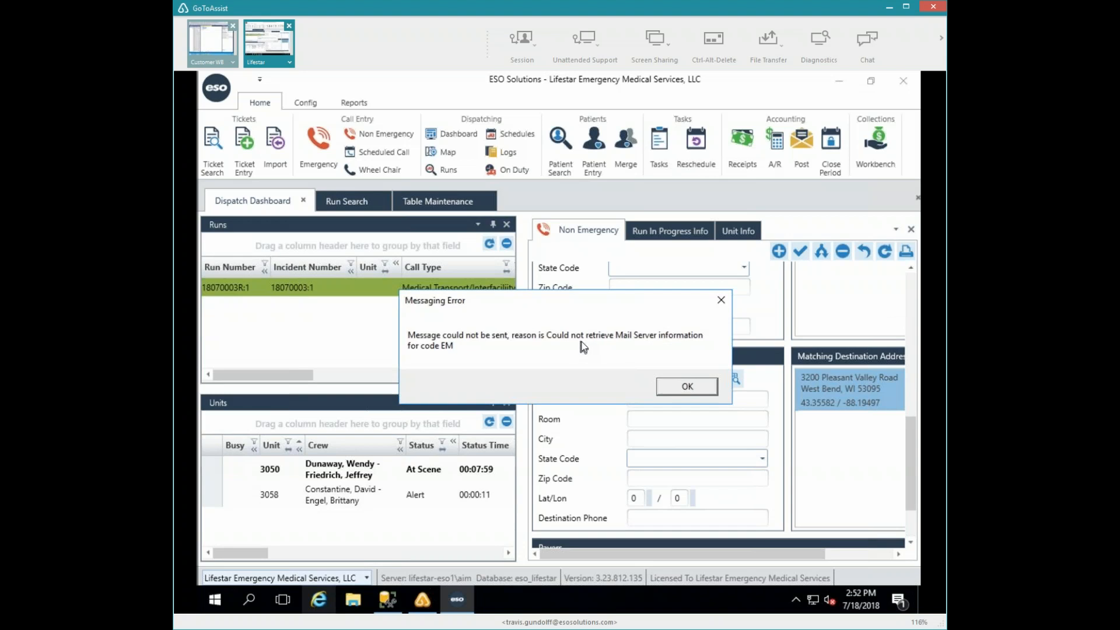
left_click(678, 388)
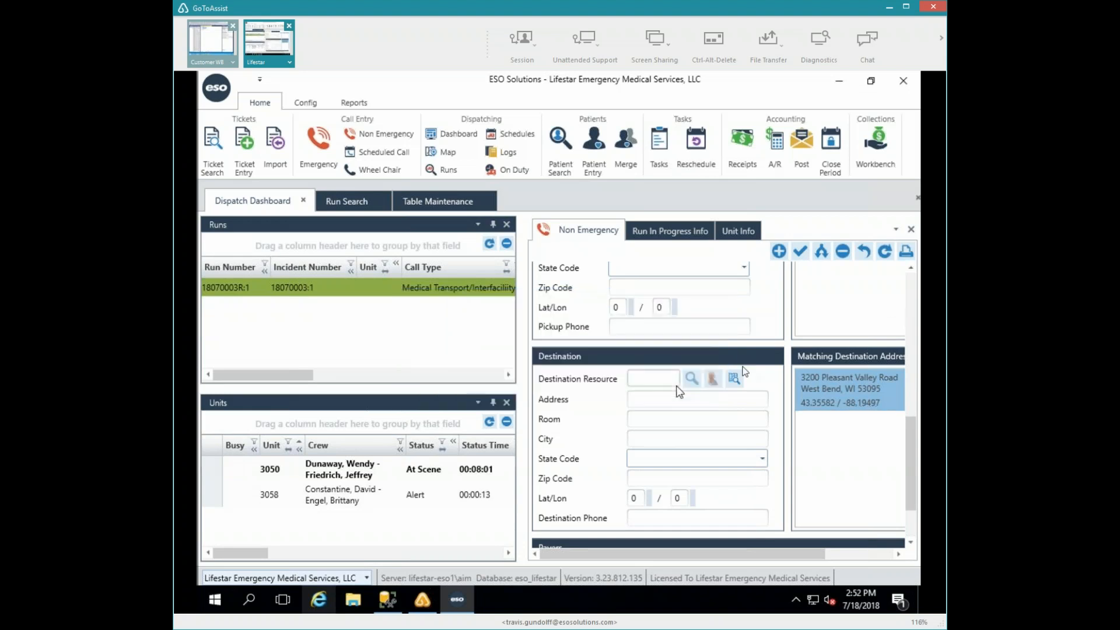
Step: Enter the first letters of the patient's last name in the blank non-emergency call to look up matching patients
left_click(910, 290)
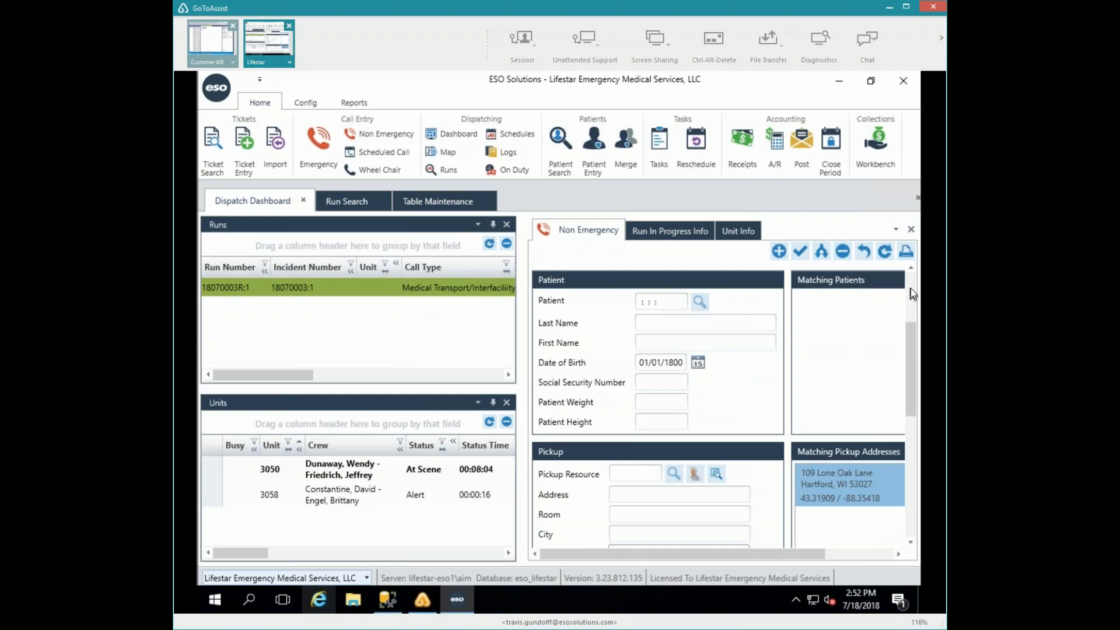
left_click(911, 288)
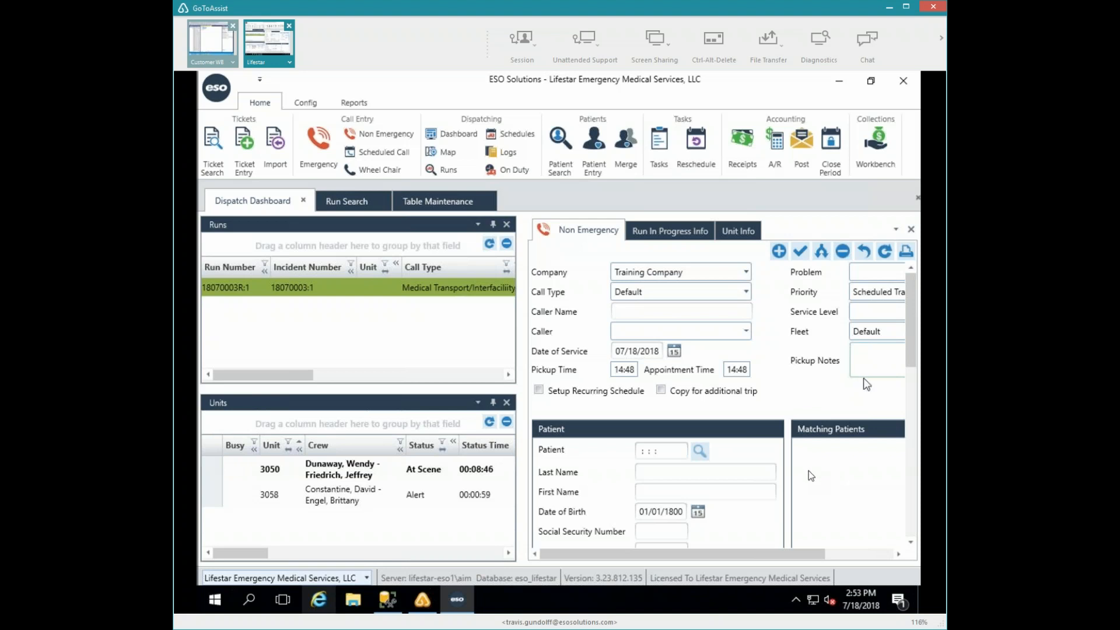
left_click(710, 474)
type("du")
key("Tab")
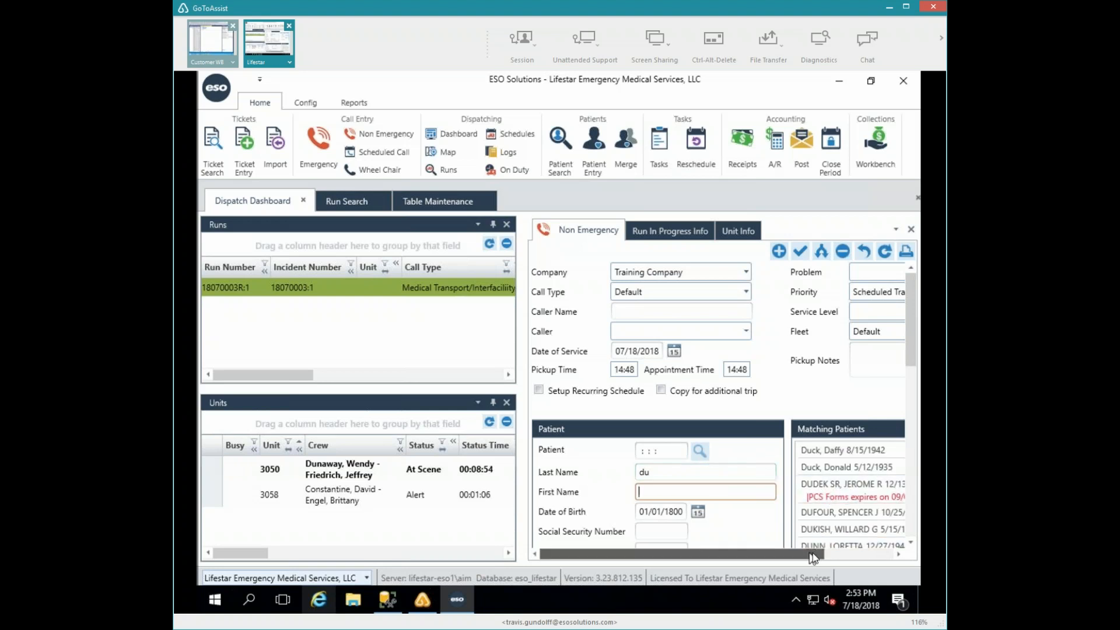
Step: Review the matching patients' details and PCS form dates in the non-emergency call
left_click_drag(819, 554, 873, 561)
left_click(852, 499)
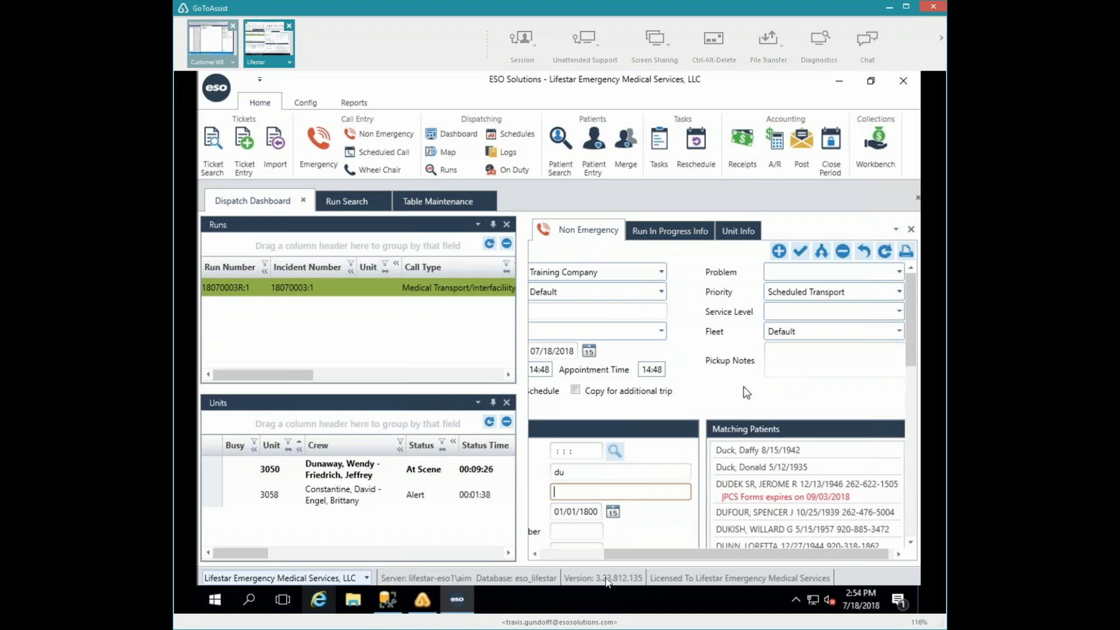
Step: Advance unit 3050 to Depart Scene with the odometer left at 0, and advance unit 3058 to Enroute
double_click(276, 474)
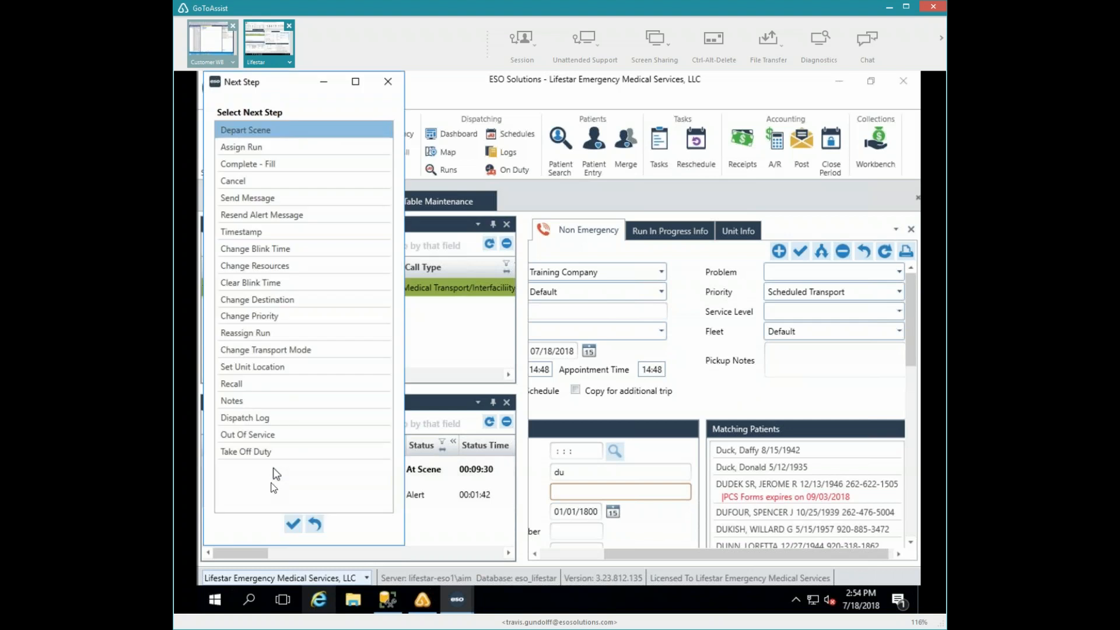
left_click(293, 525)
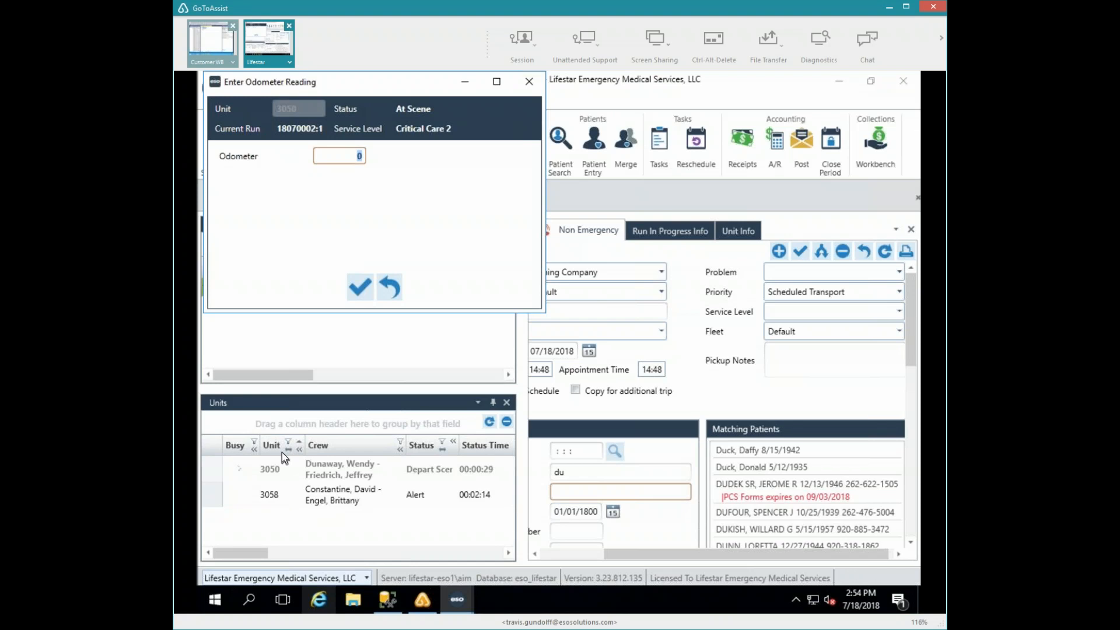
left_click(354, 294)
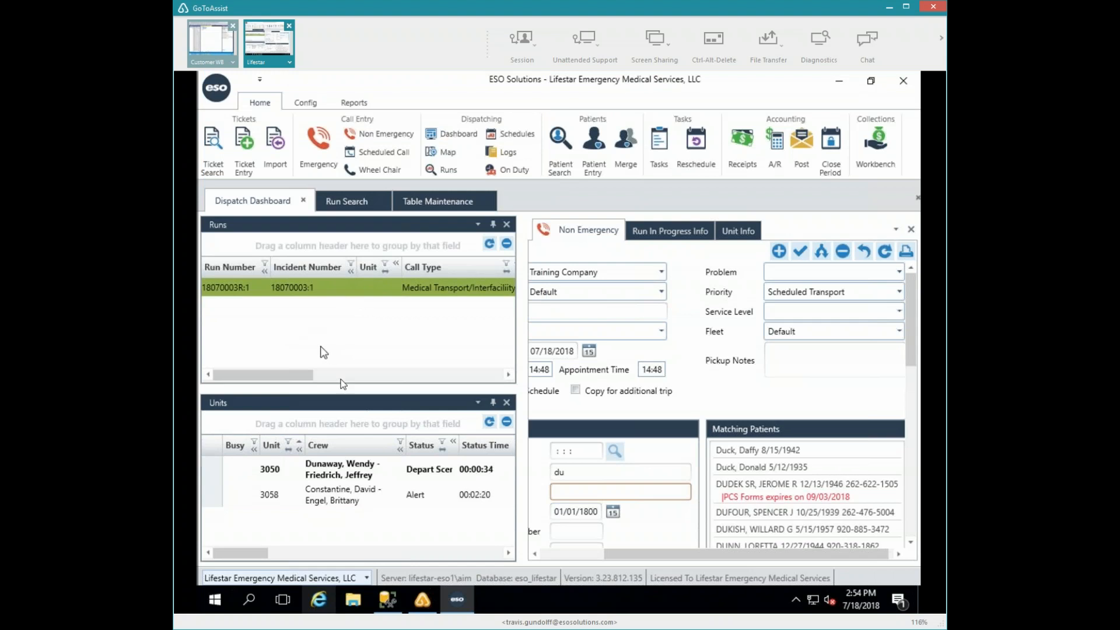
double_click(271, 496)
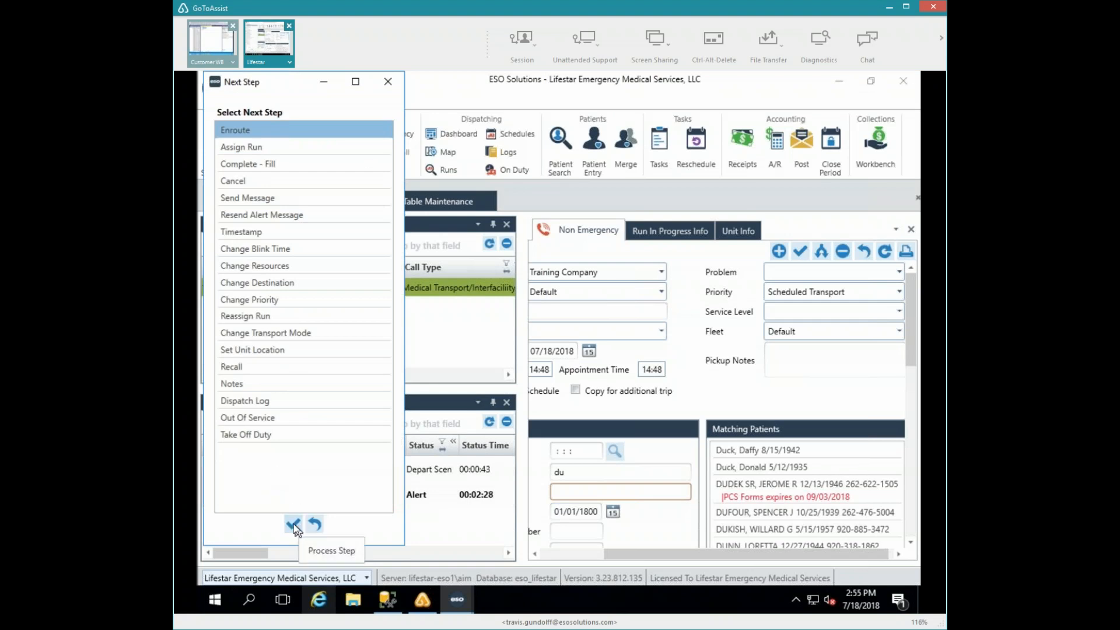
left_click(293, 524)
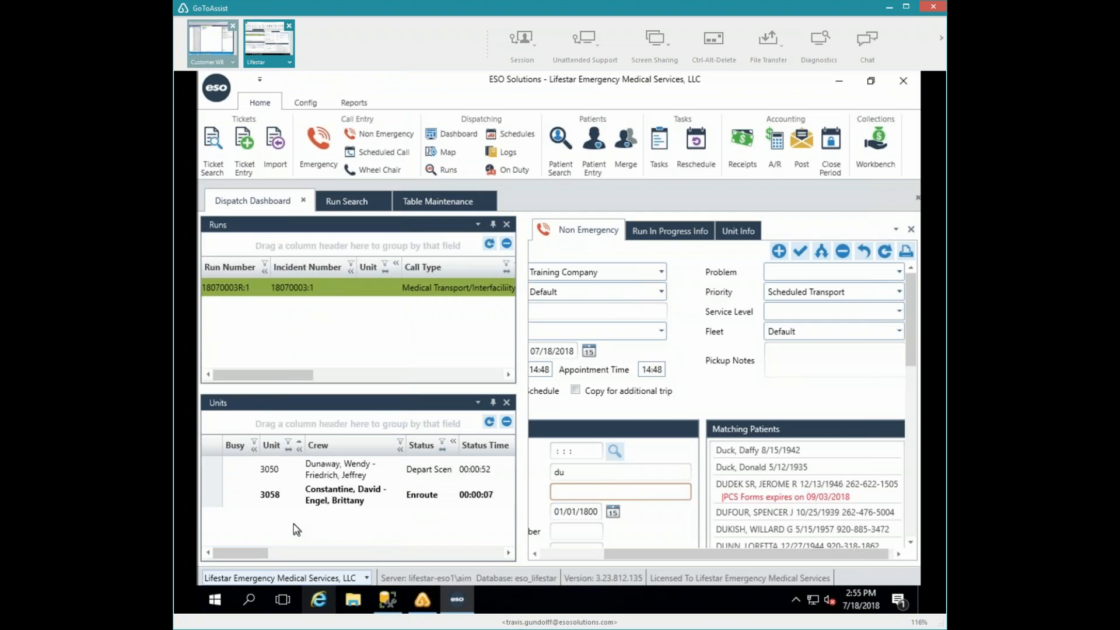
Step: Set unit 3050 to At Destination with an odometer reading of 6.3, dismissing the messaging error, and complete its run
double_click(281, 468)
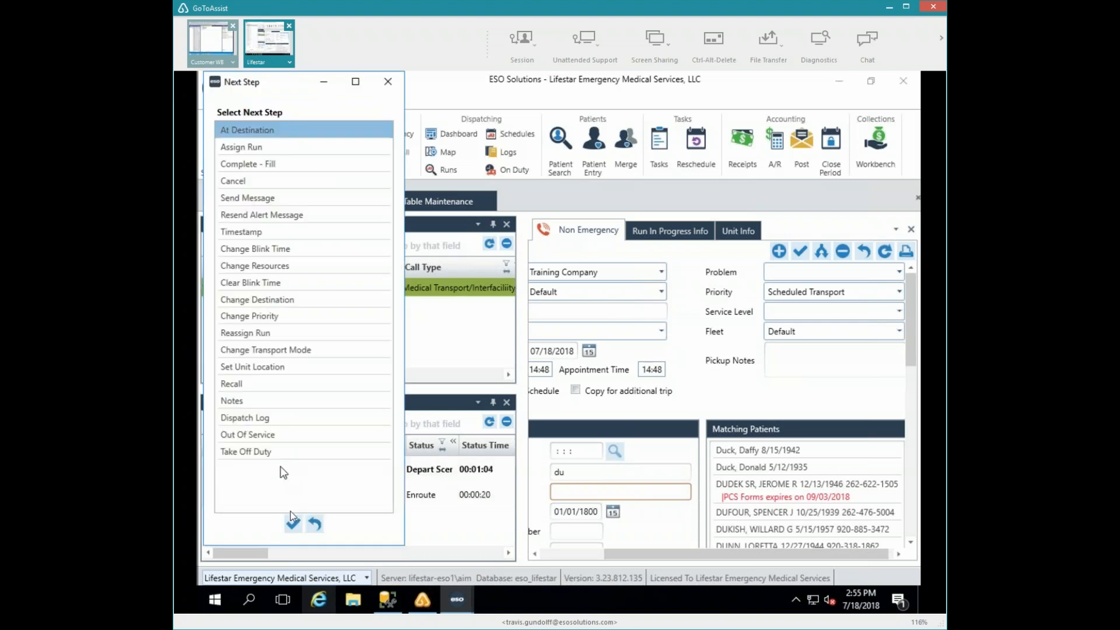
left_click(292, 527)
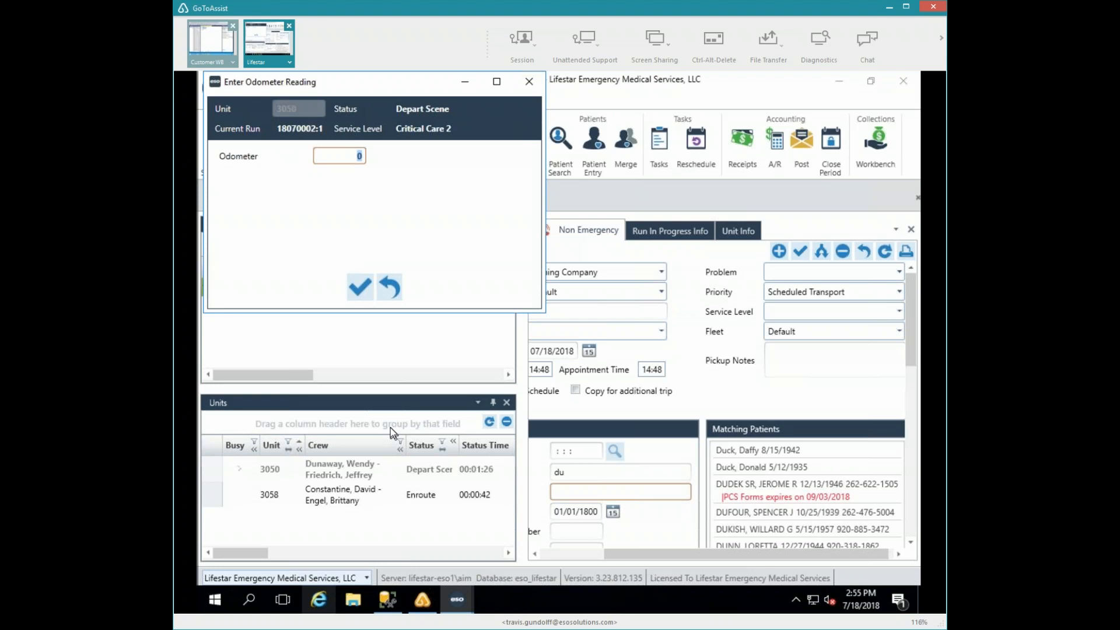
type("6.3")
key("Return")
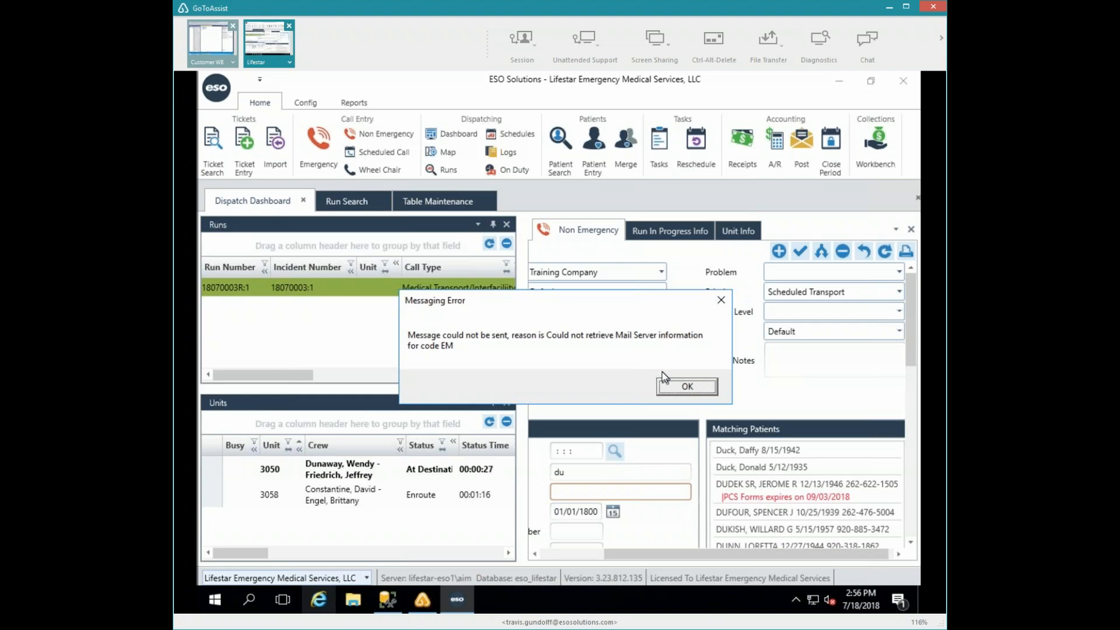
left_click(682, 385)
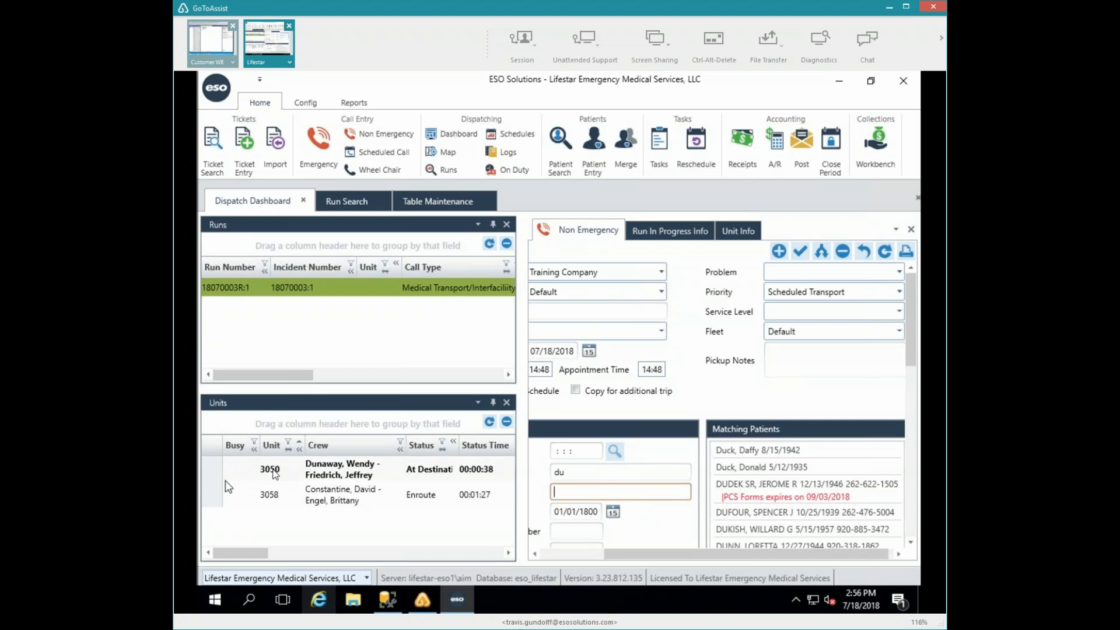
double_click(277, 471)
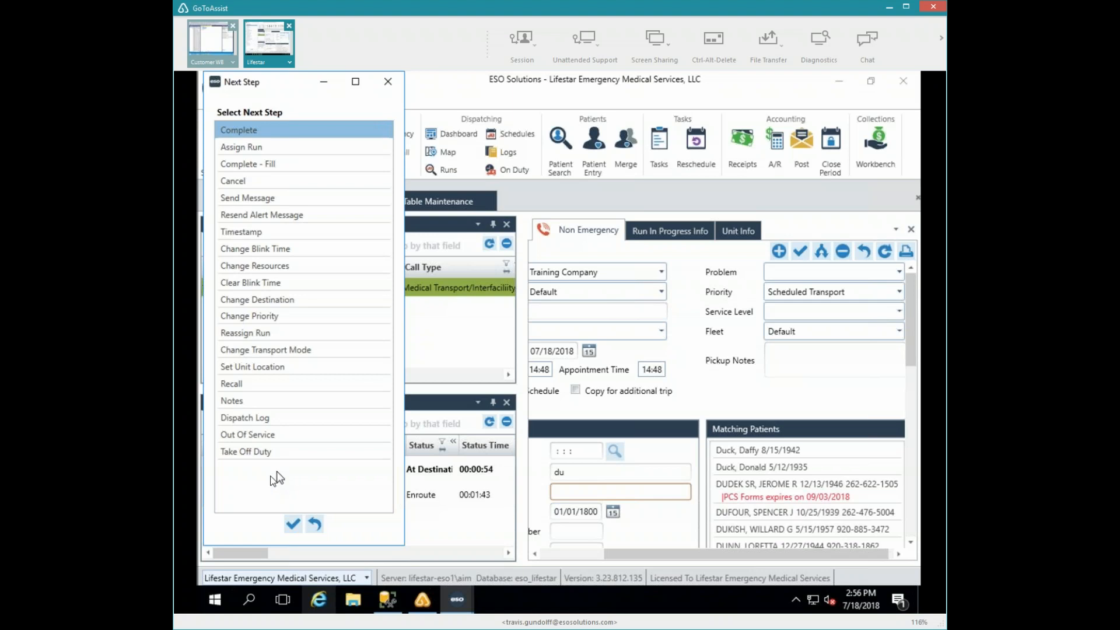
left_click(293, 524)
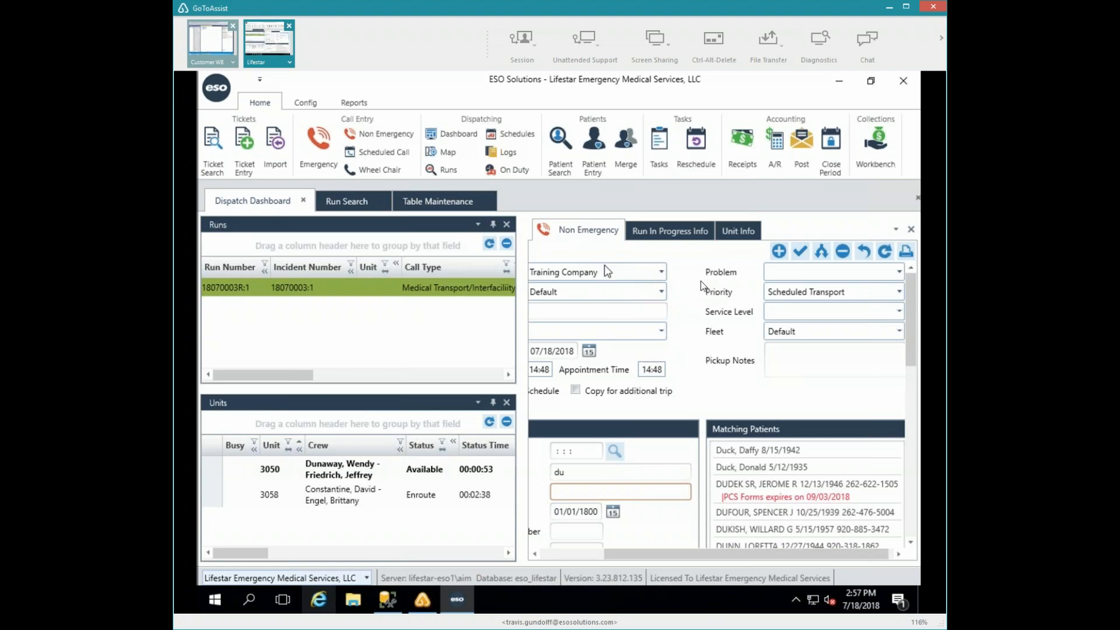
Step: Clear the patient search from the non-emergency call and open a blank emergency call
left_click(881, 255)
left_click(632, 392)
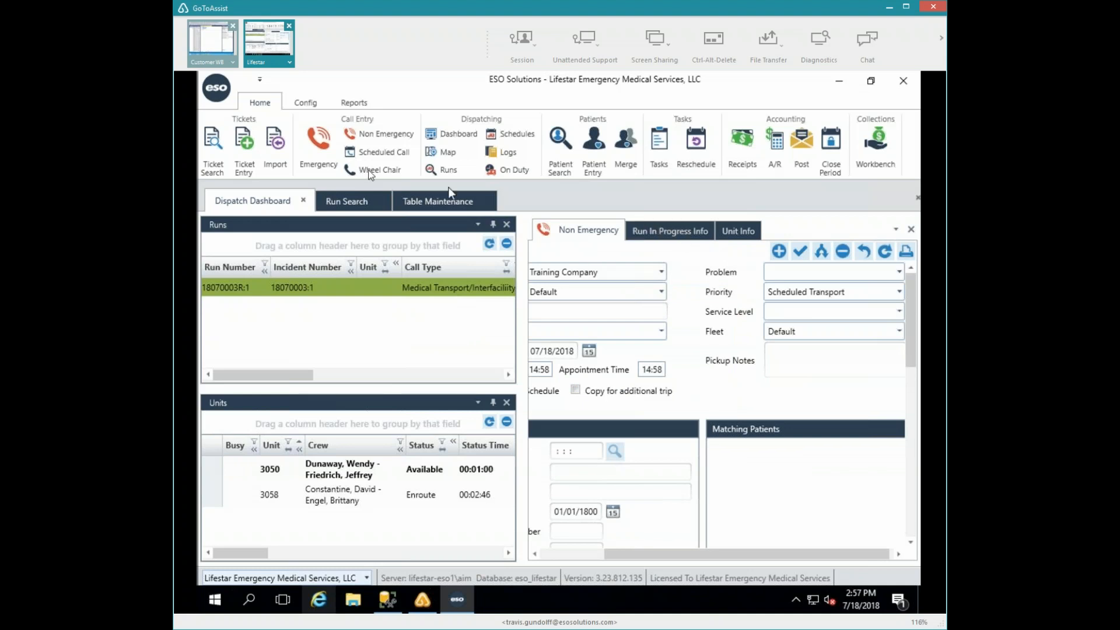
left_click(318, 145)
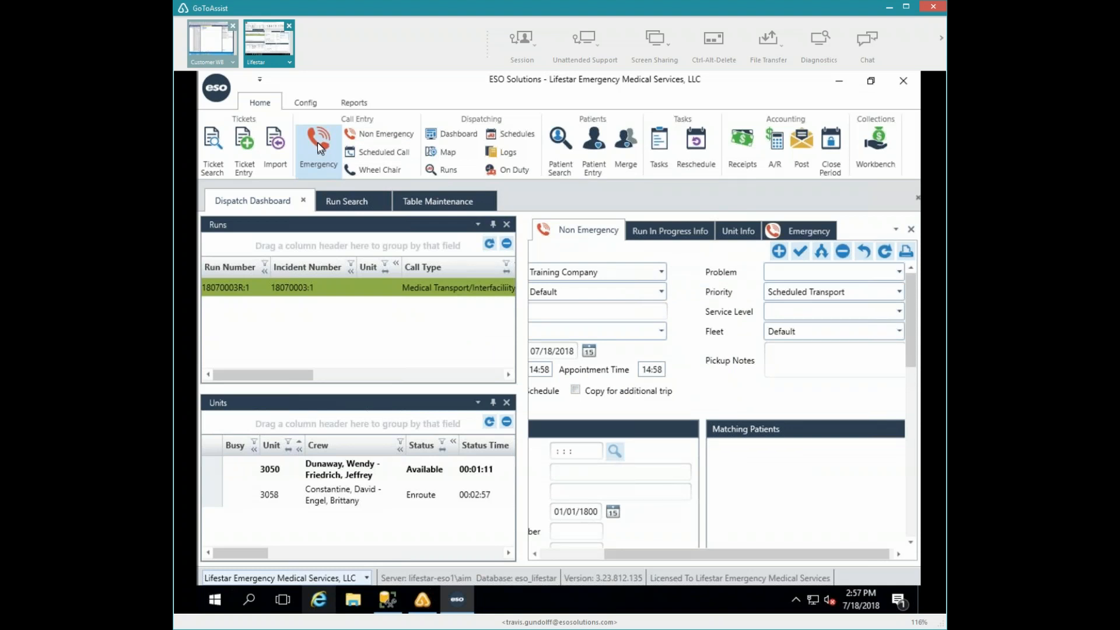
left_click(781, 230)
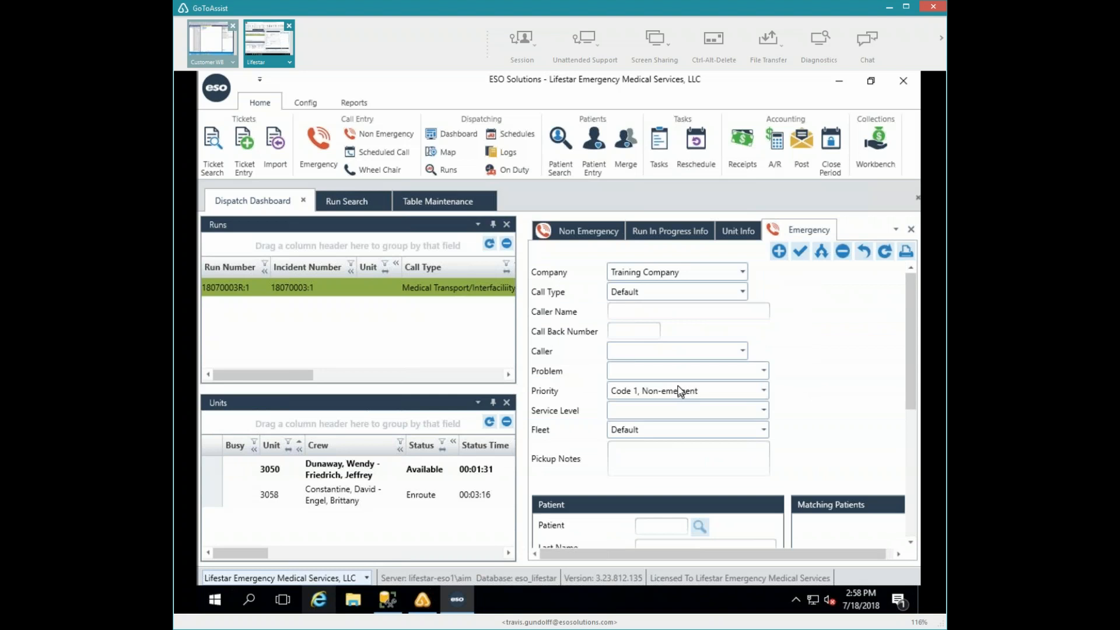
Step: Compare the non-emergency and emergency call forms, checking the default priority and the available priority options
left_click(575, 232)
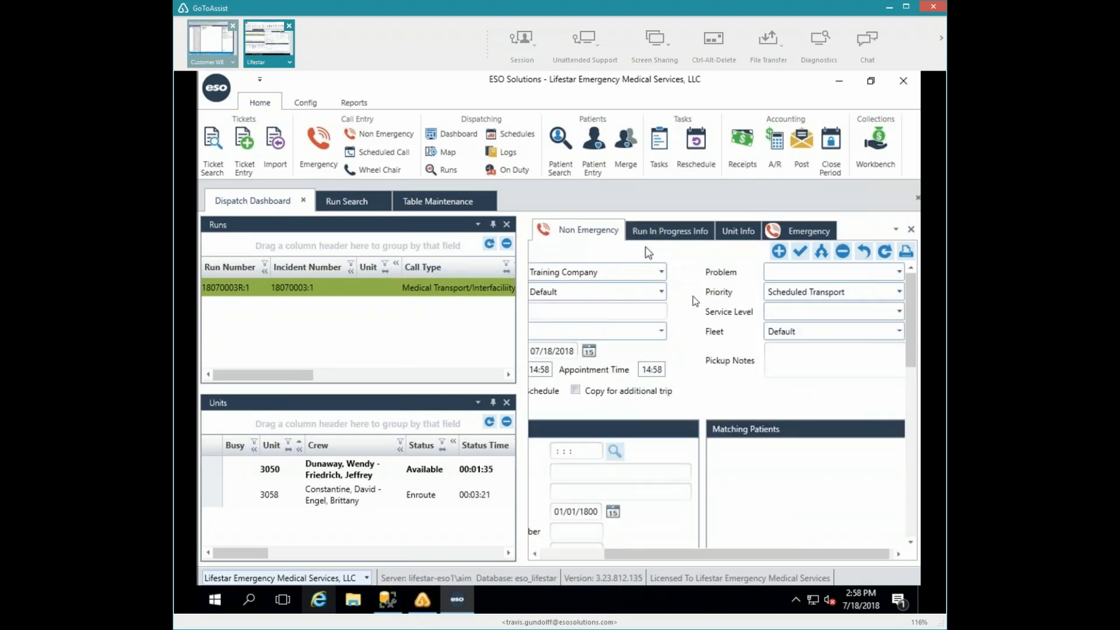
left_click(898, 291)
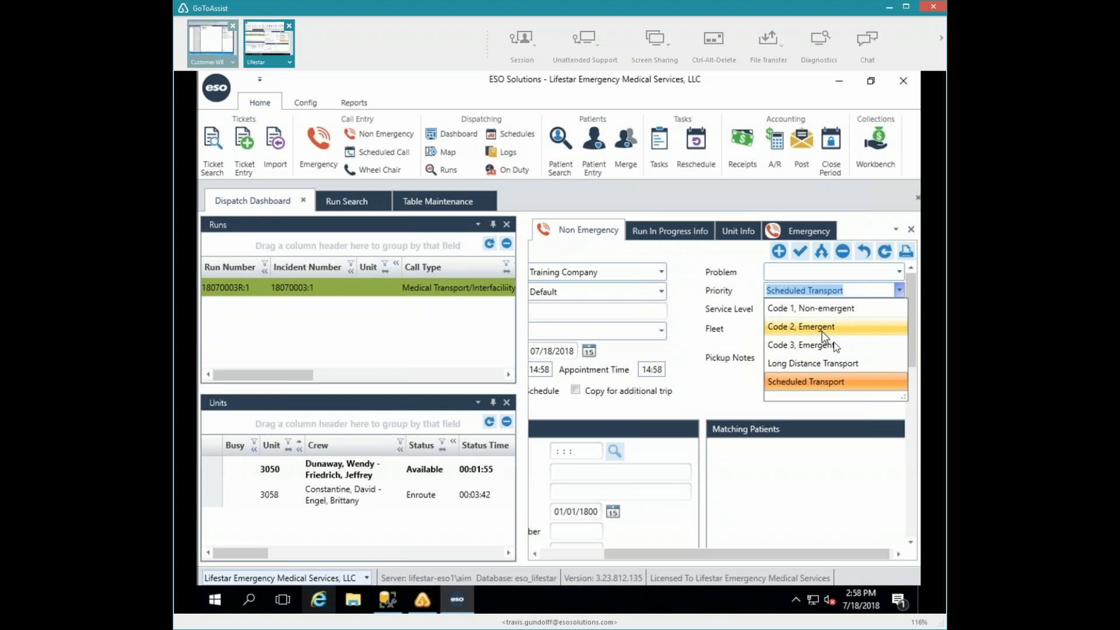
left_click(802, 228)
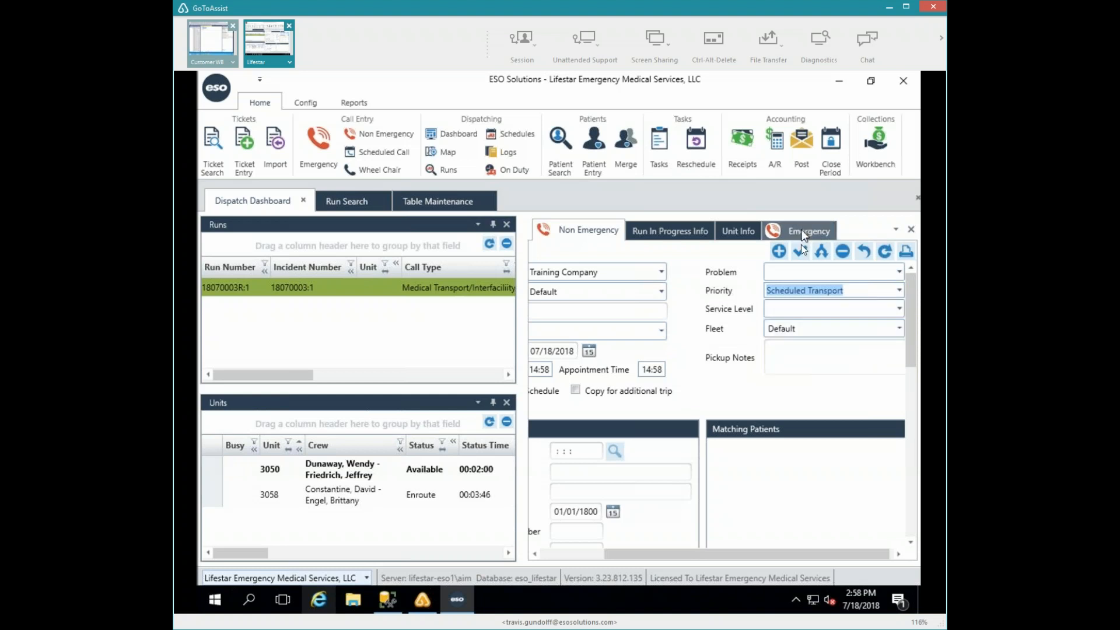
left_click(800, 231)
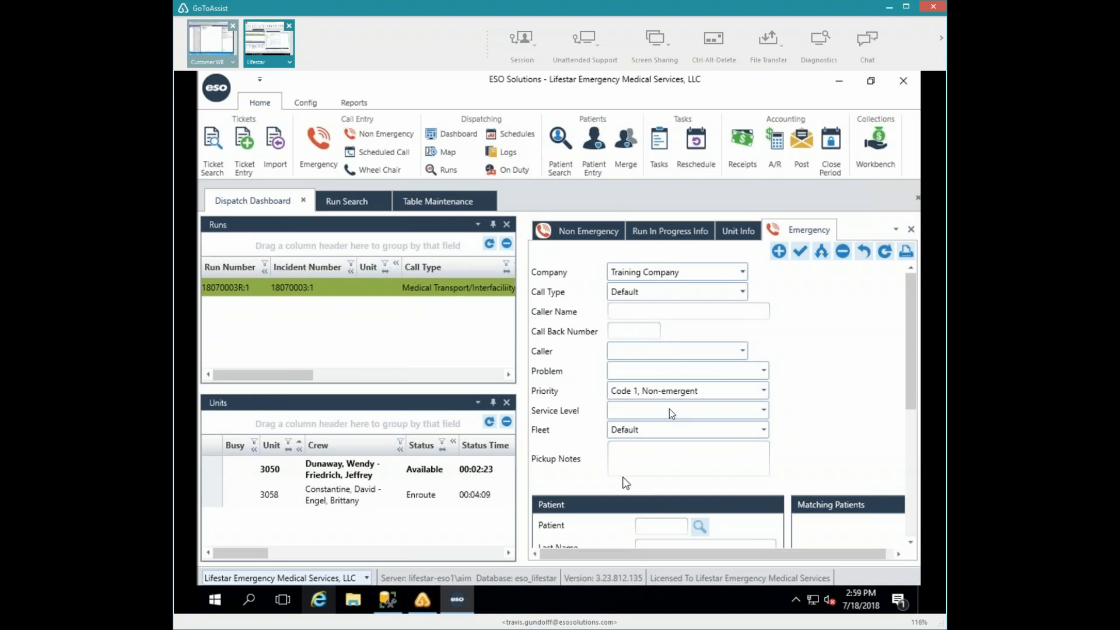
left_click(592, 234)
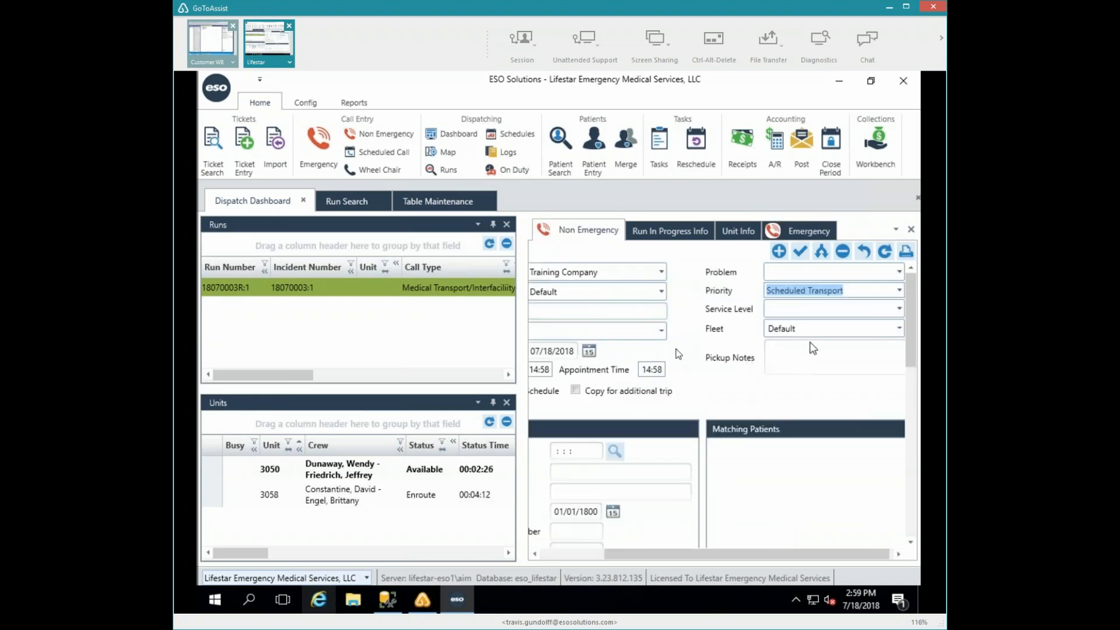
left_click(792, 229)
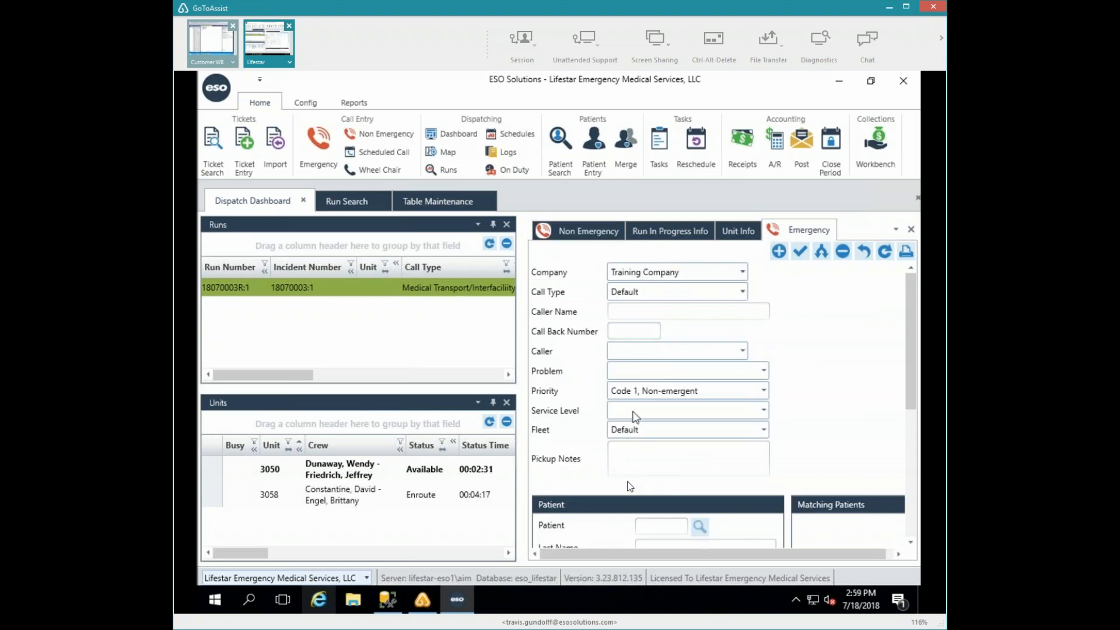
Step: Examine the patient and pickup sections of the emergency call form
scroll(649, 482, "down", 4)
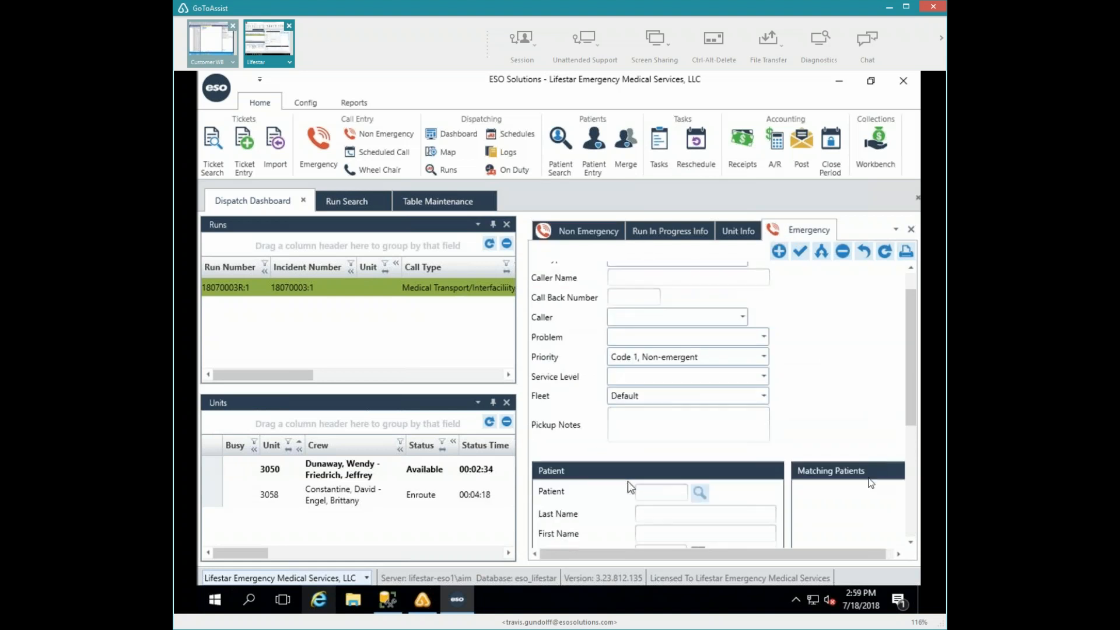
scroll(628, 481, "down", 2)
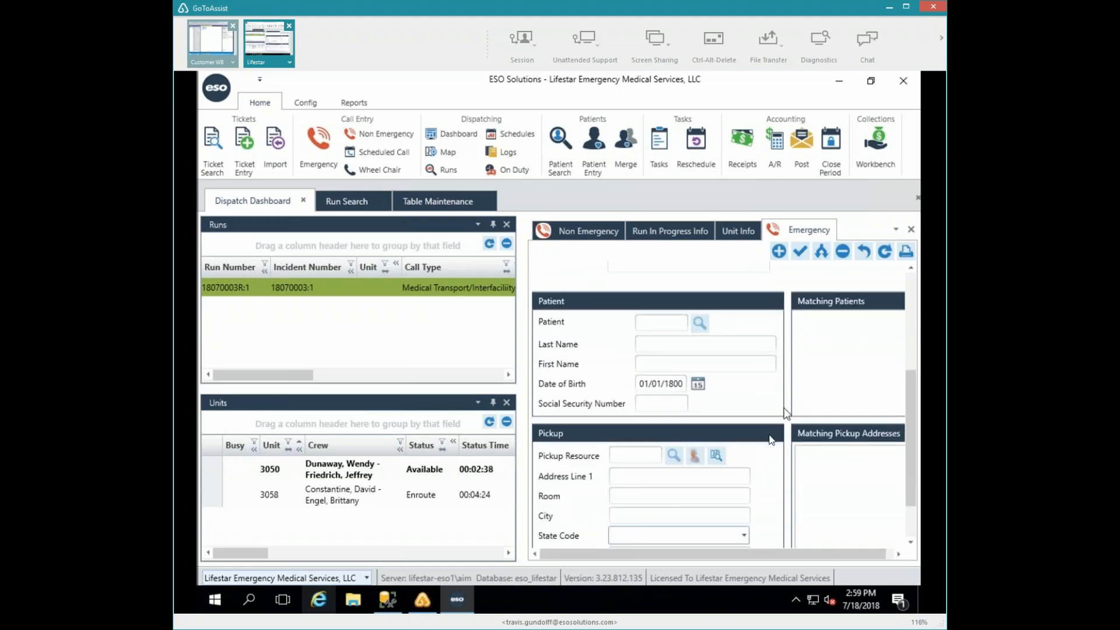
scroll(770, 443, "down", 2)
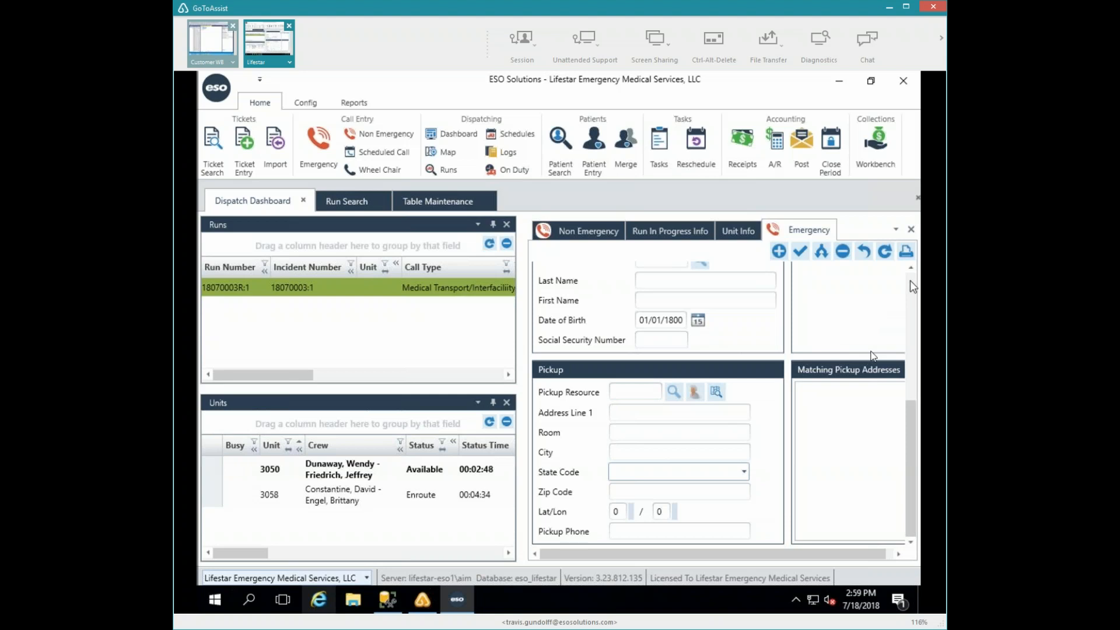
scroll(875, 356, "up", 3)
scroll(877, 357, "up", 5)
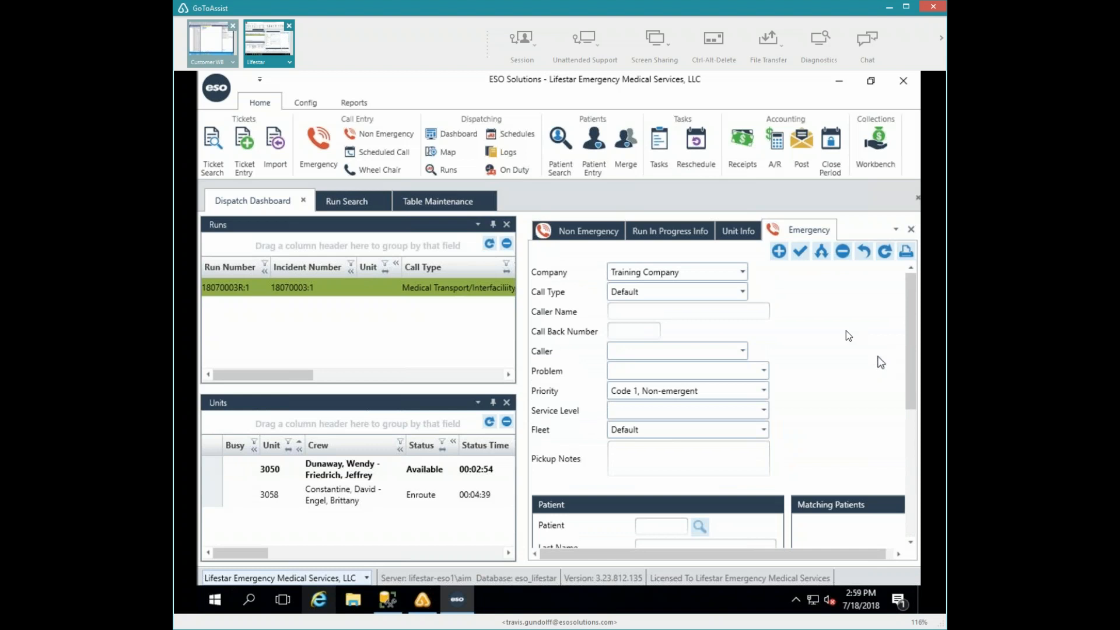
Step: Review the call type choices for the emergency call and set the Call Type to Prehospital
left_click(741, 291)
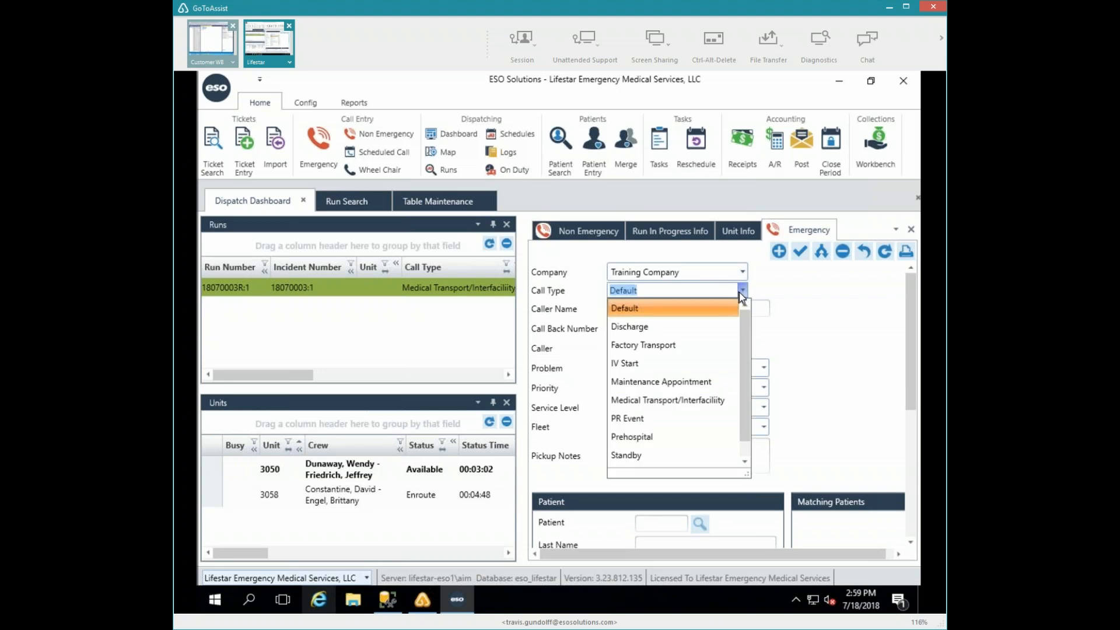
left_click(745, 462)
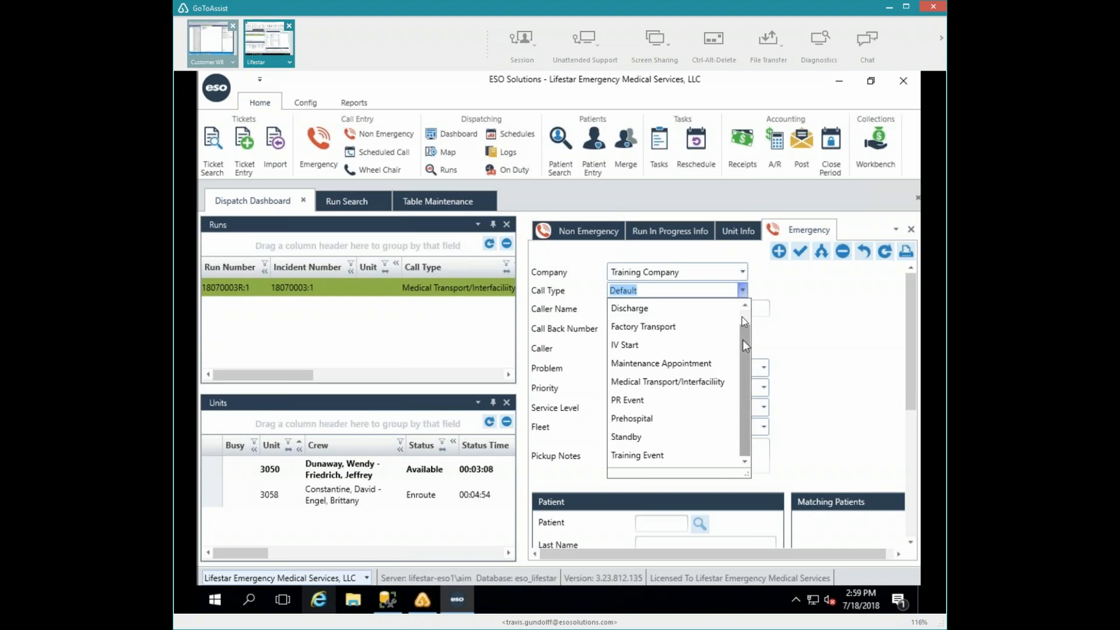
scroll(741, 317, "up", 1)
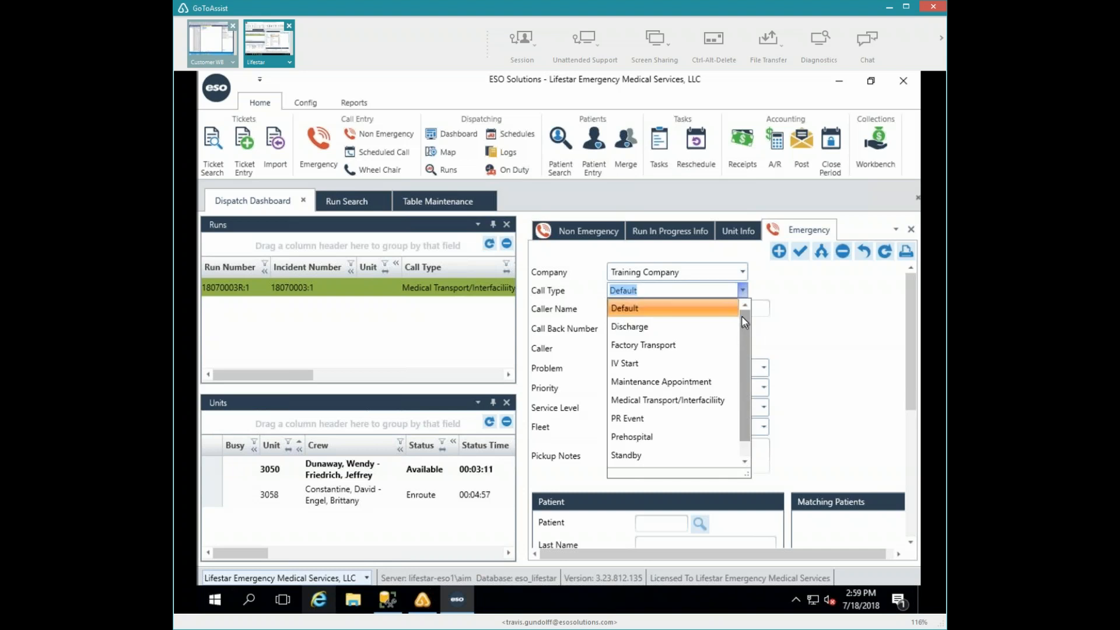
left_click(688, 310)
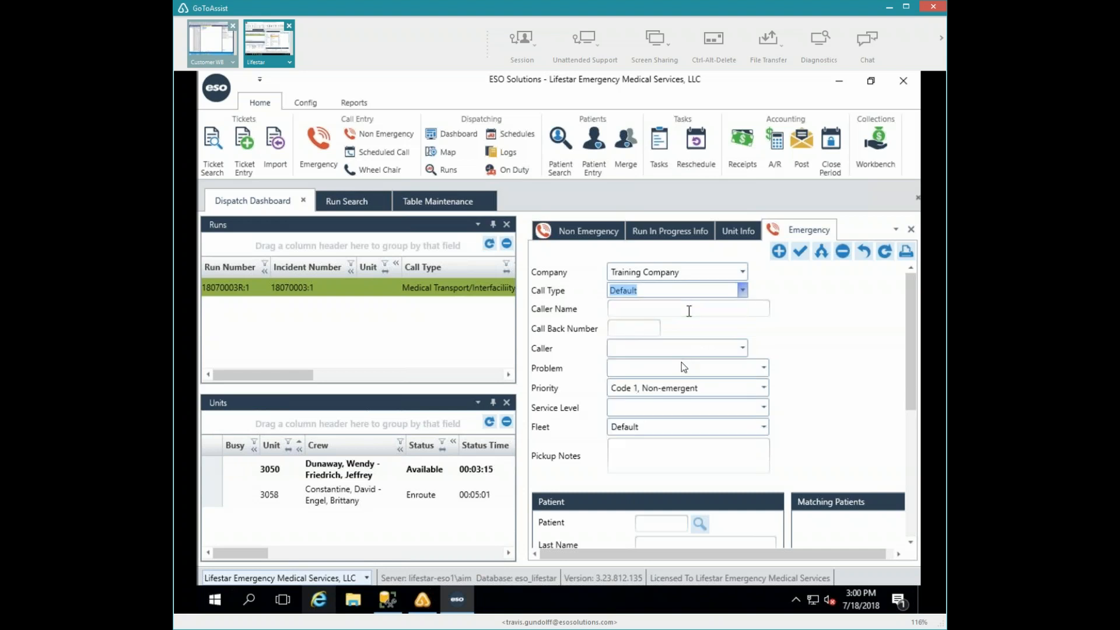
left_click(742, 291)
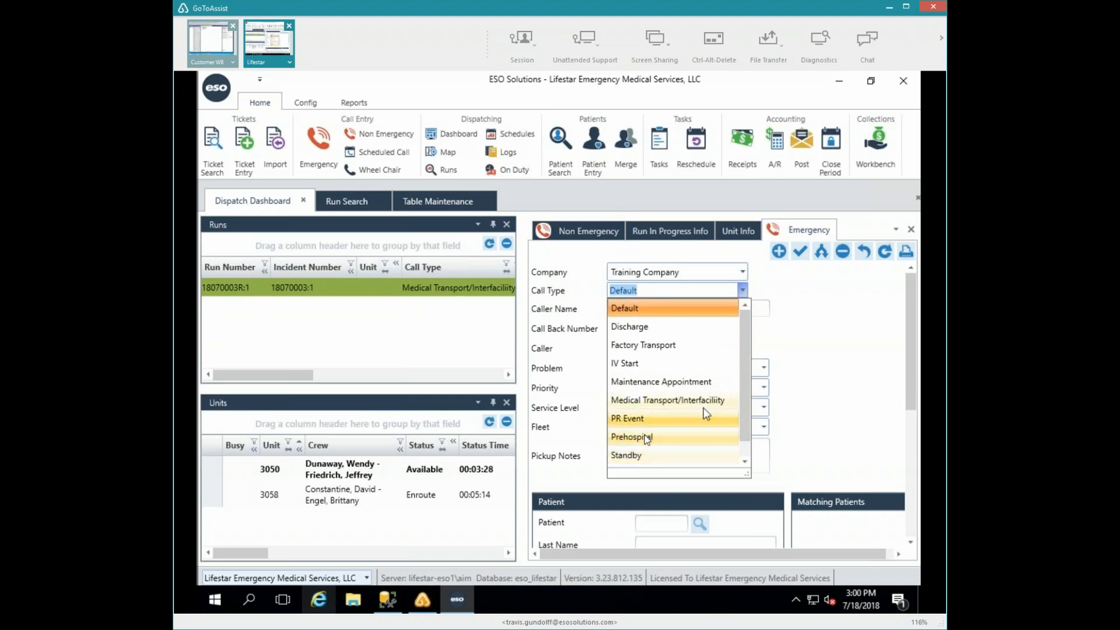
left_click(646, 437)
Step: Enter the caller's name and call back number on the emergency call, and set Caller to Bystander
left_click(652, 309)
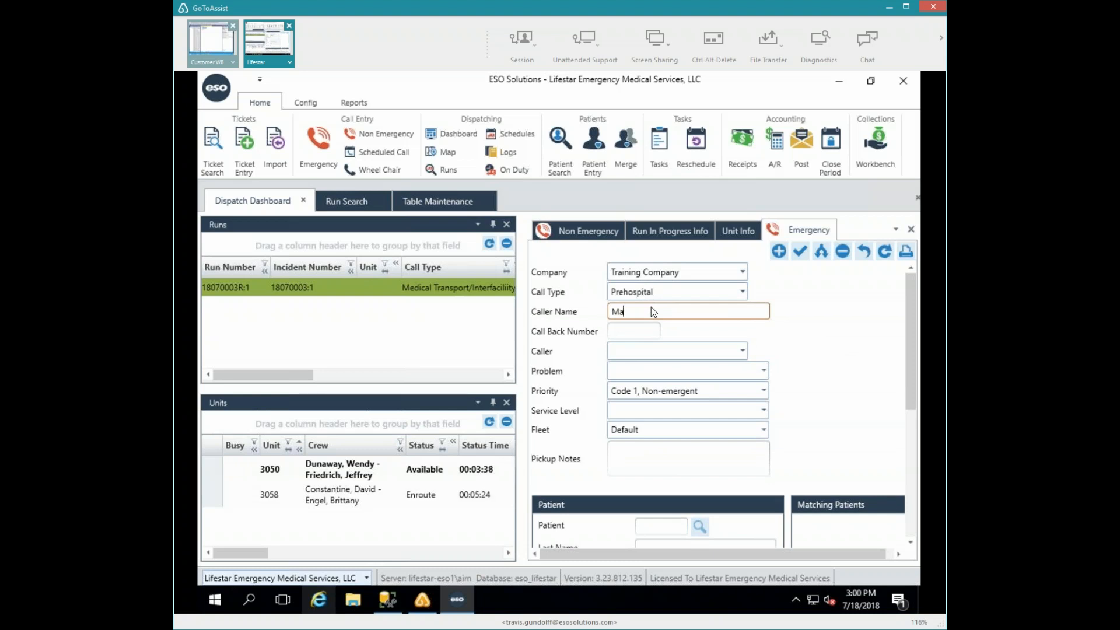
key("Tab")
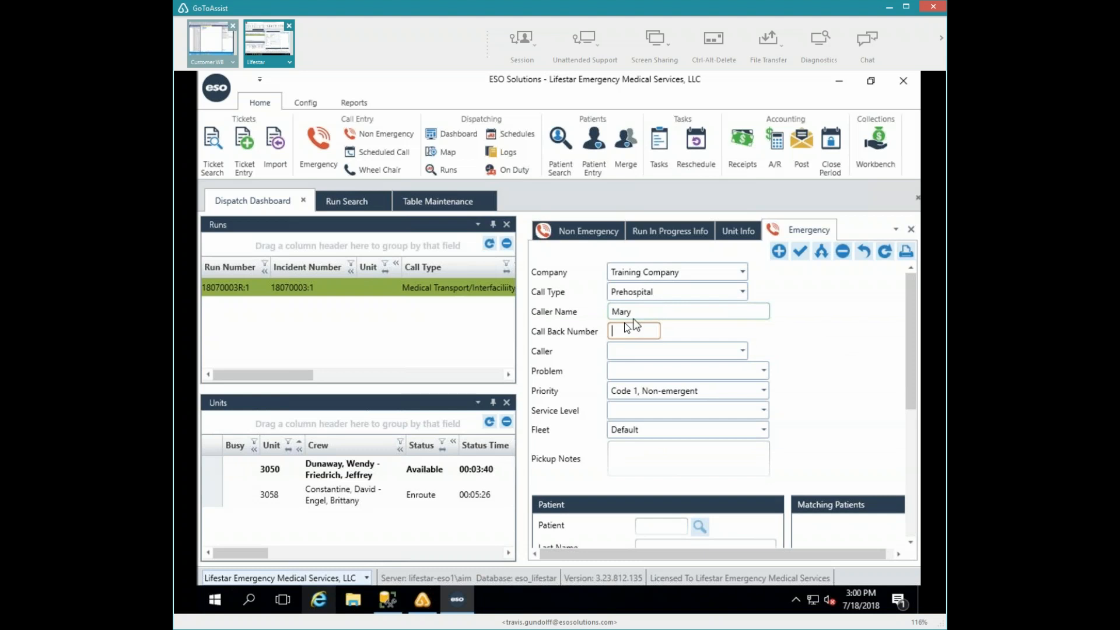
type("55--852-9655")
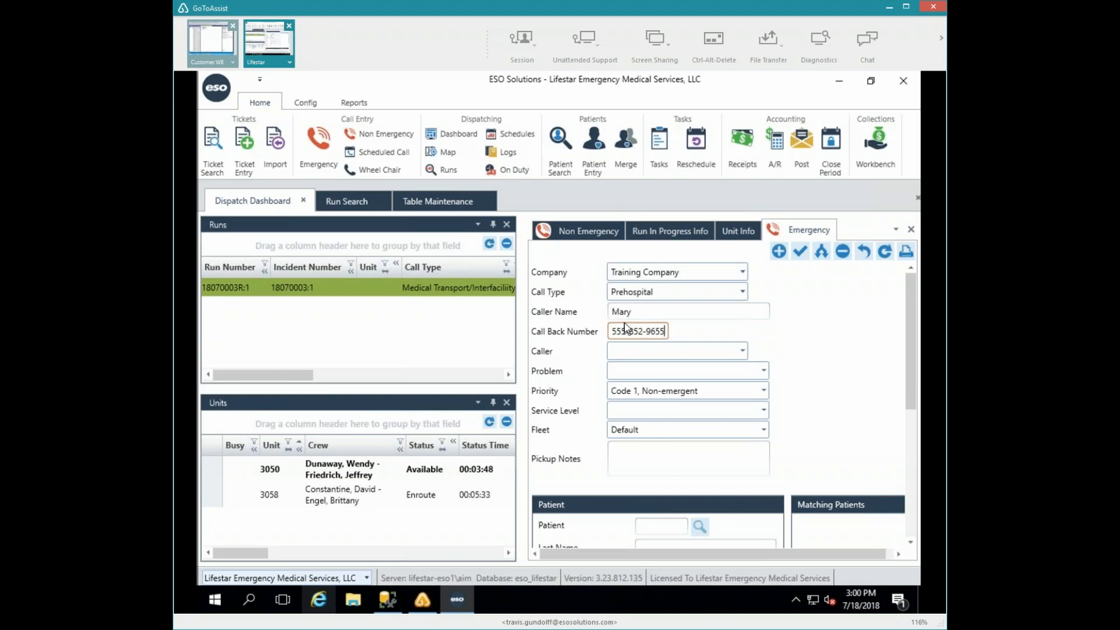
key("Tab")
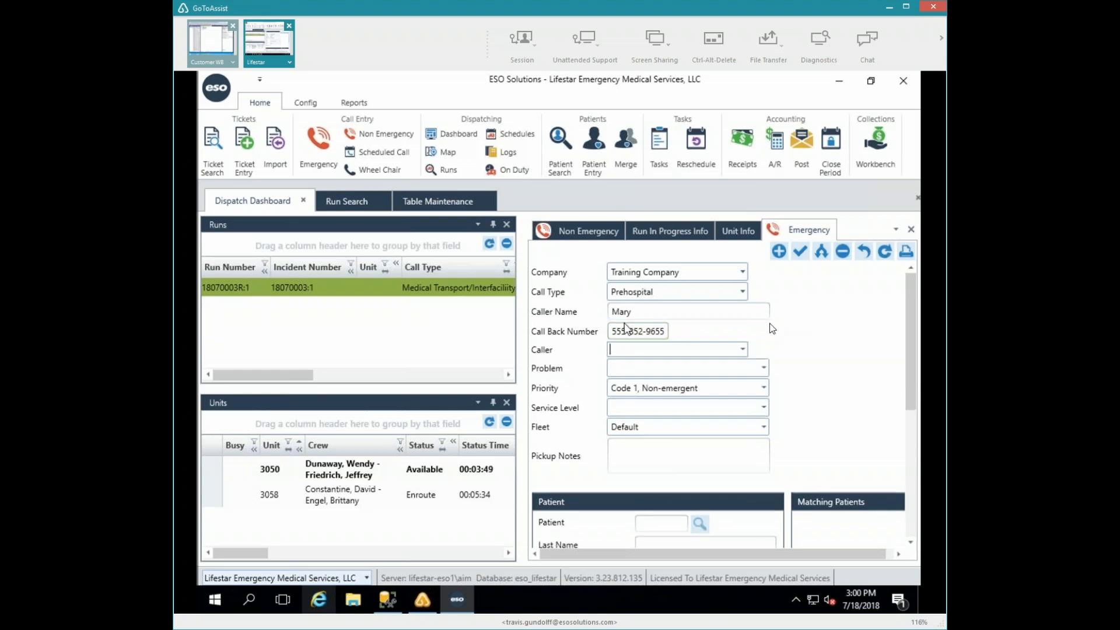
left_click(742, 351)
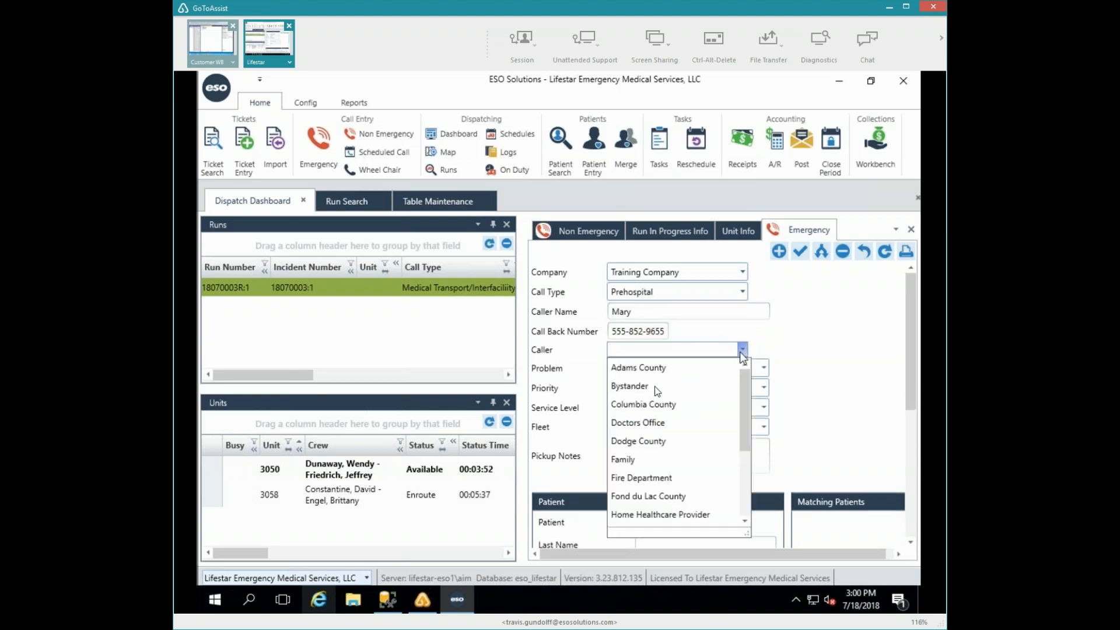
left_click(654, 386)
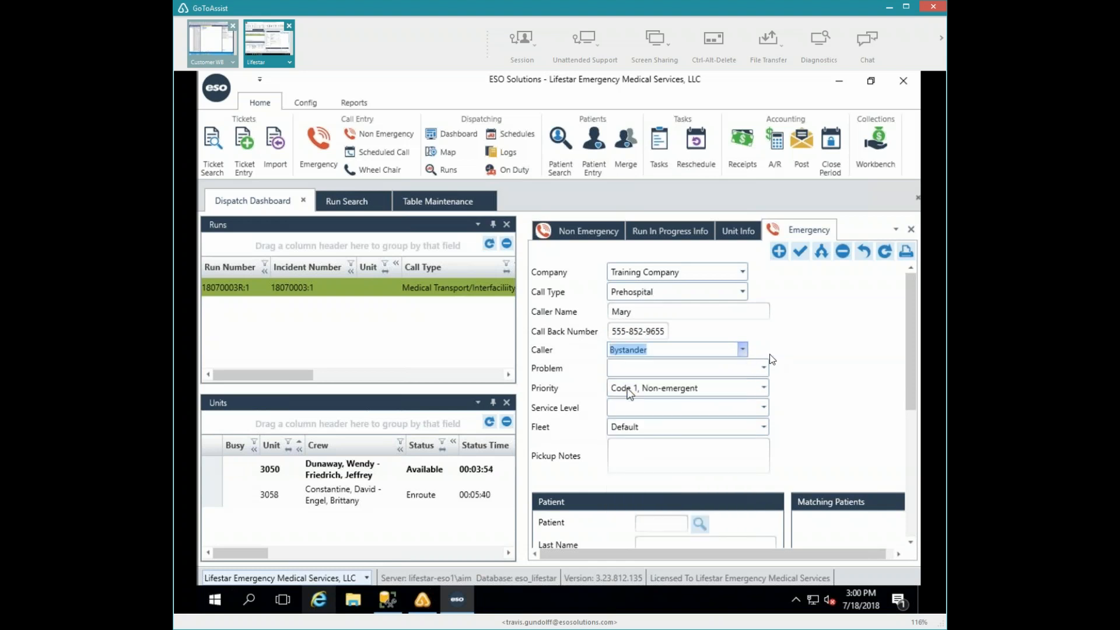
Step: Set the emergency call's Problem to Accident and its Priority to Code 2, Emergent
left_click(764, 369)
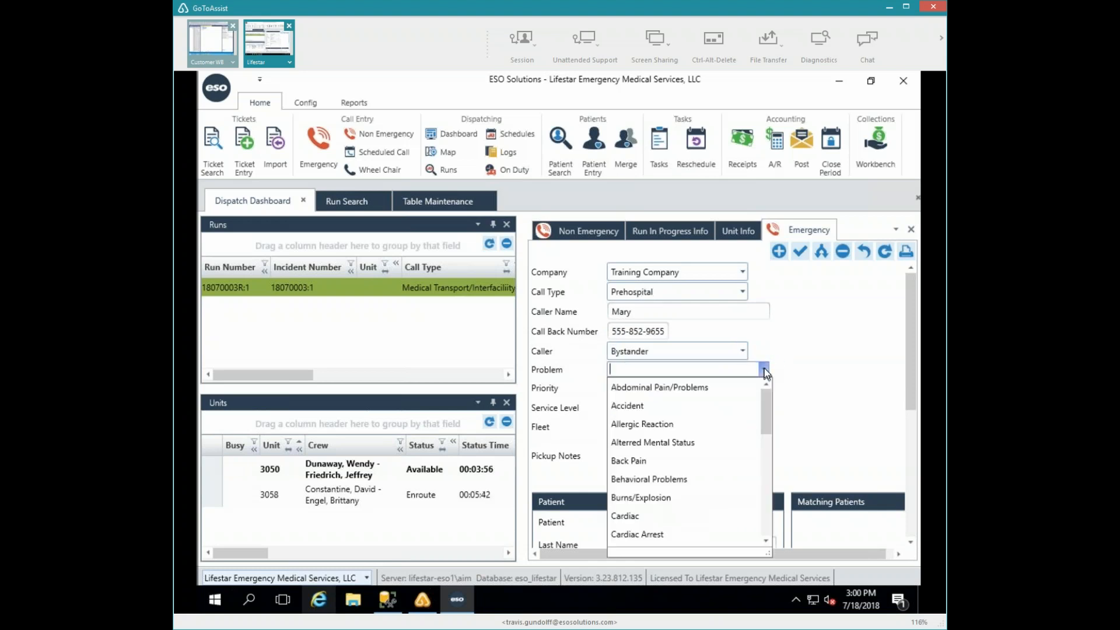
left_click(636, 408)
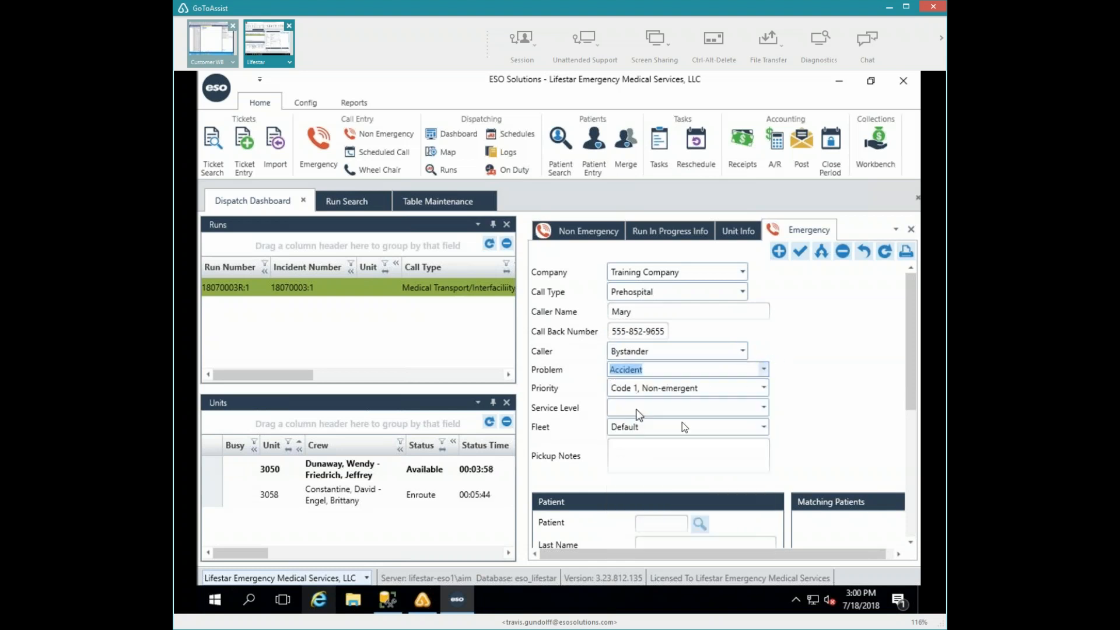
left_click(763, 388)
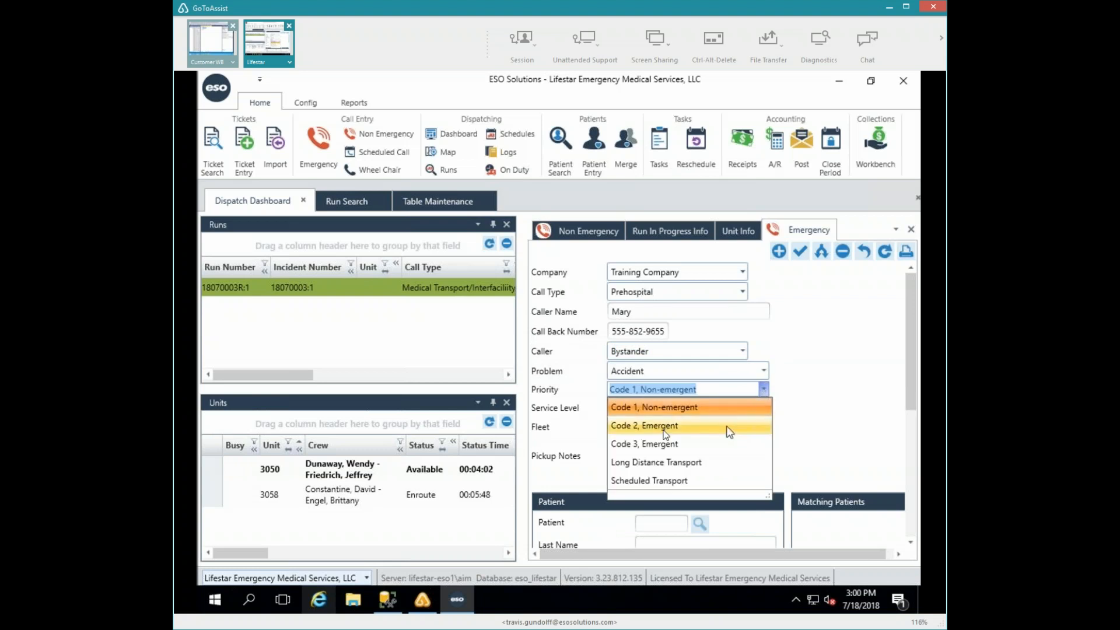
left_click(670, 426)
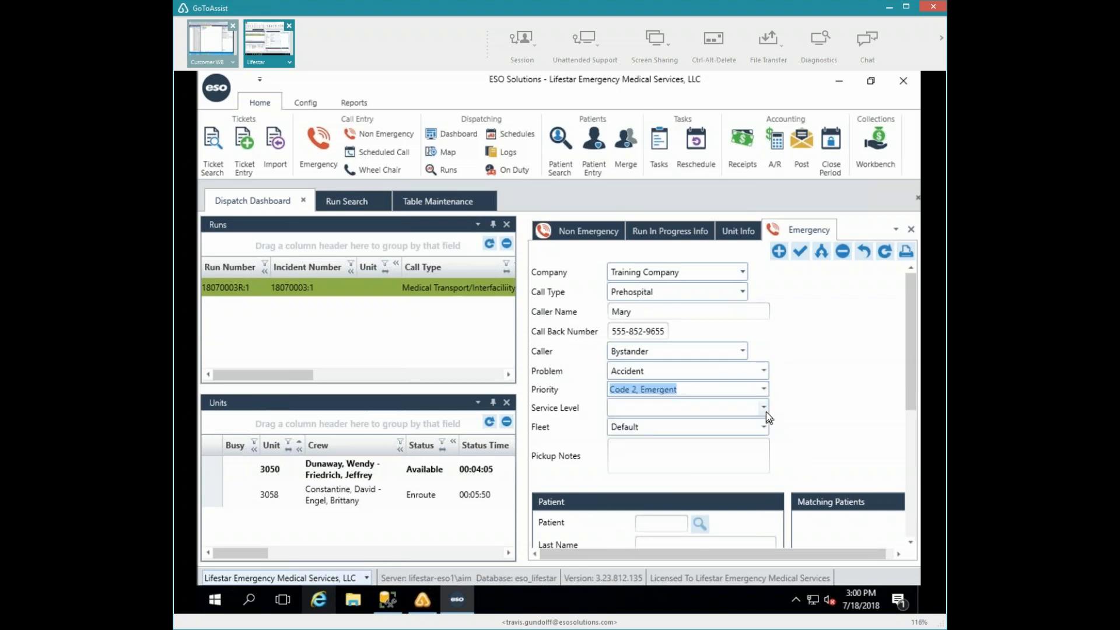
Step: Set the emergency call's Service Level to Critical Care 1 and its Fleet to Training
left_click(764, 409)
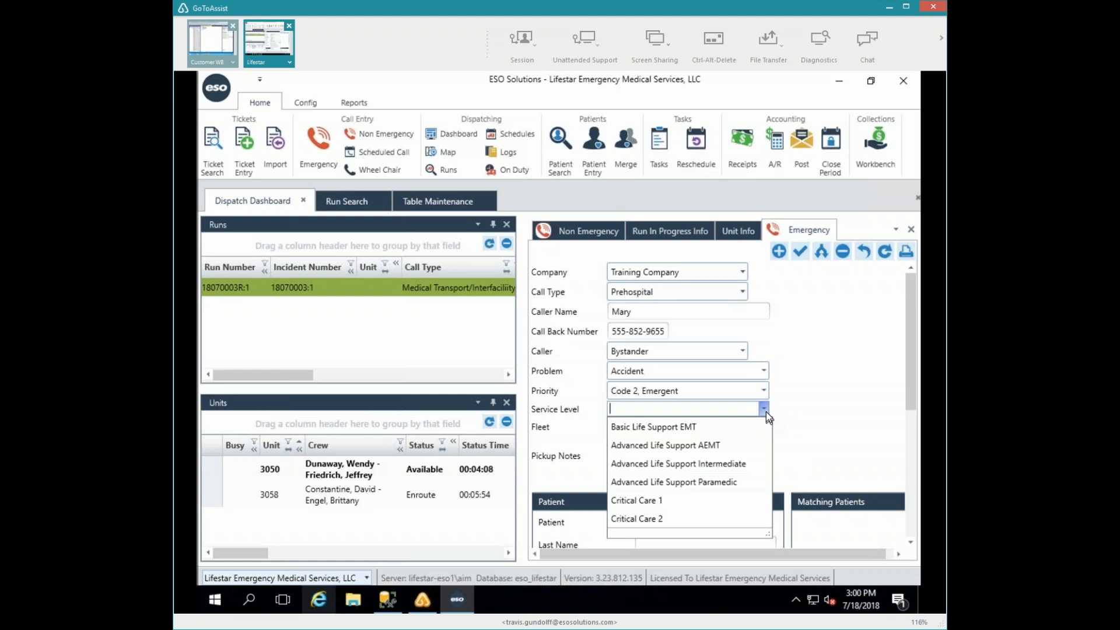
type("Cr")
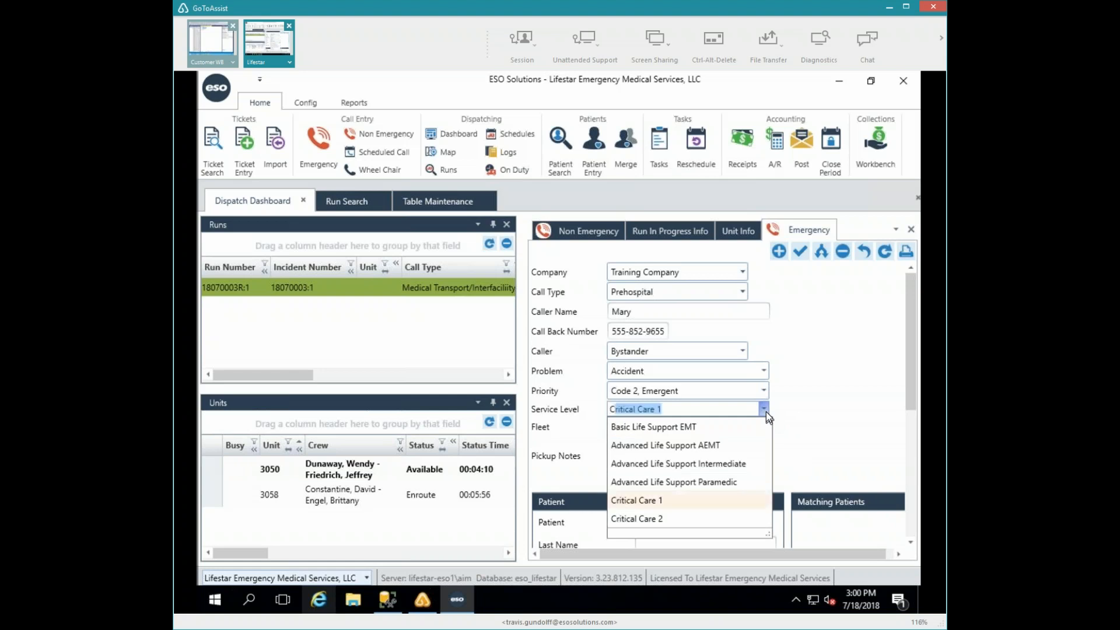
type("it")
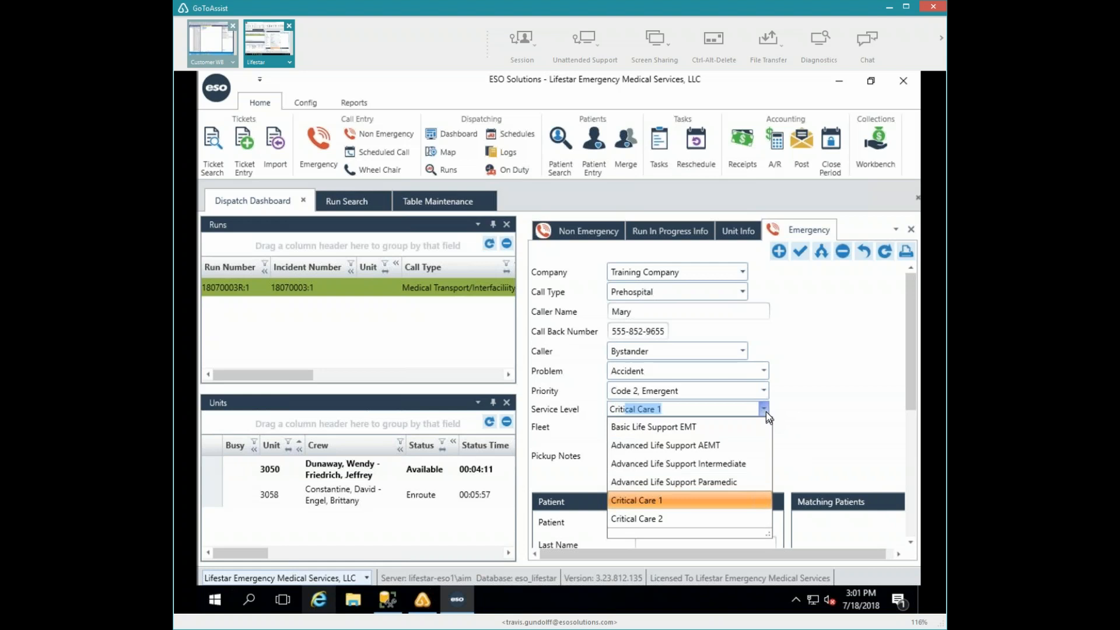
key("Return")
key("Tab")
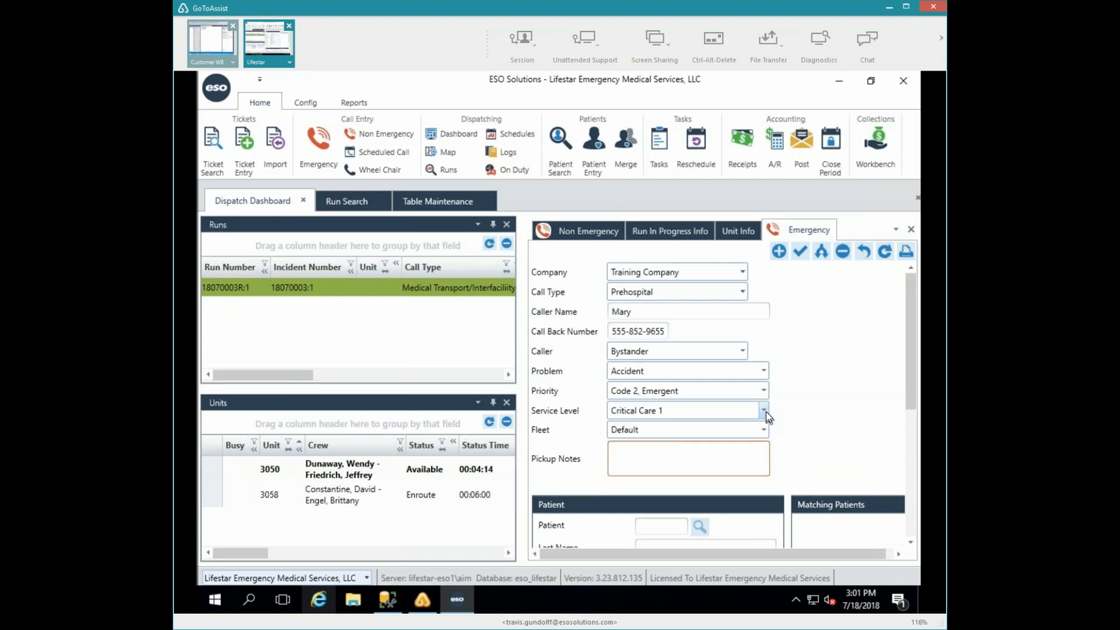
type("Training")
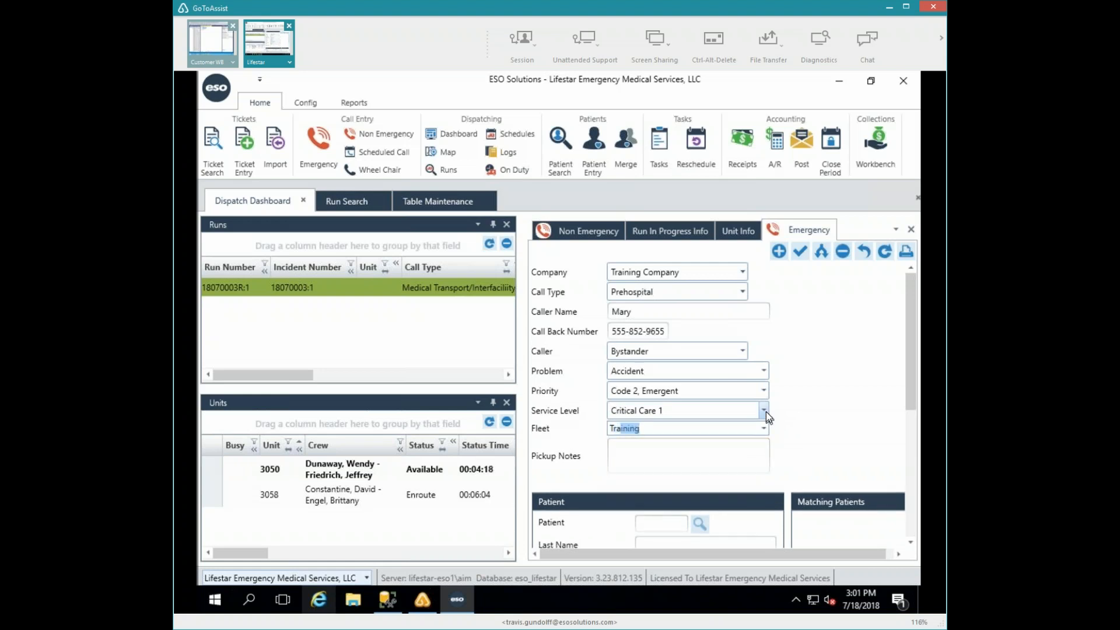
key("Tab")
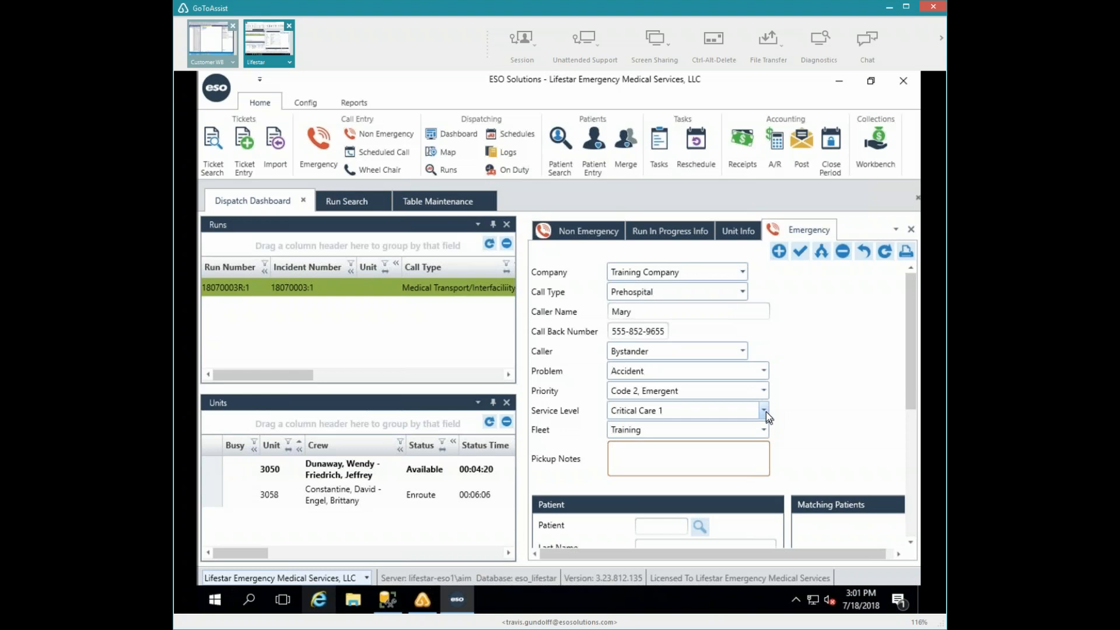
Step: Enter the patient's last name, first name and date of birth on the emergency call, leaving the pickup notes blank
key("Tab")
key("Tab")
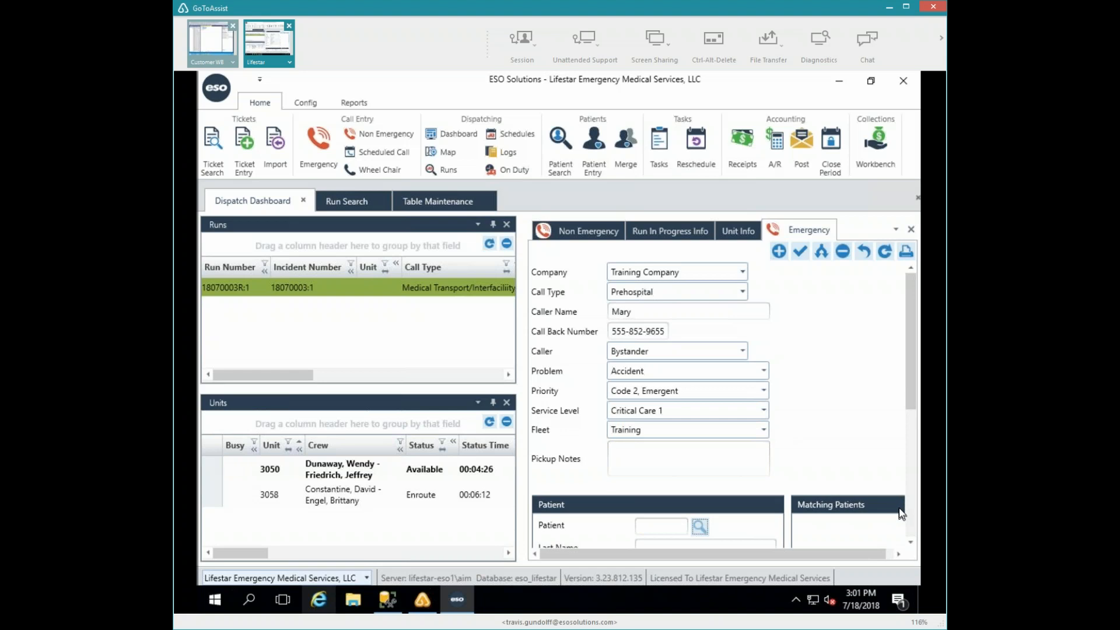
key("Tab")
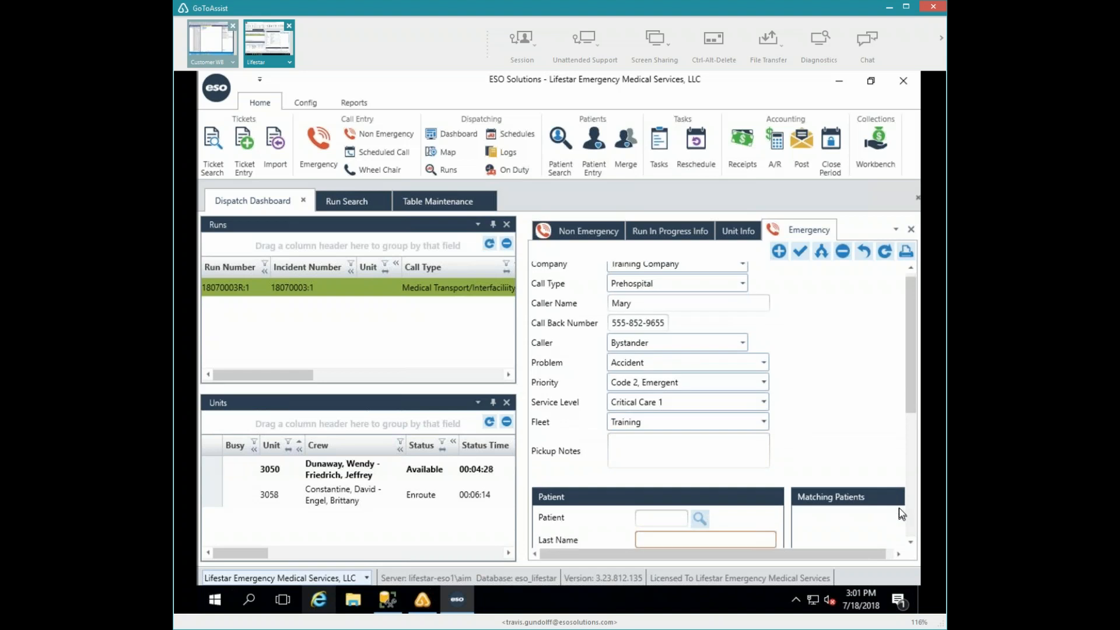
type("Leghorn")
key("Tab")
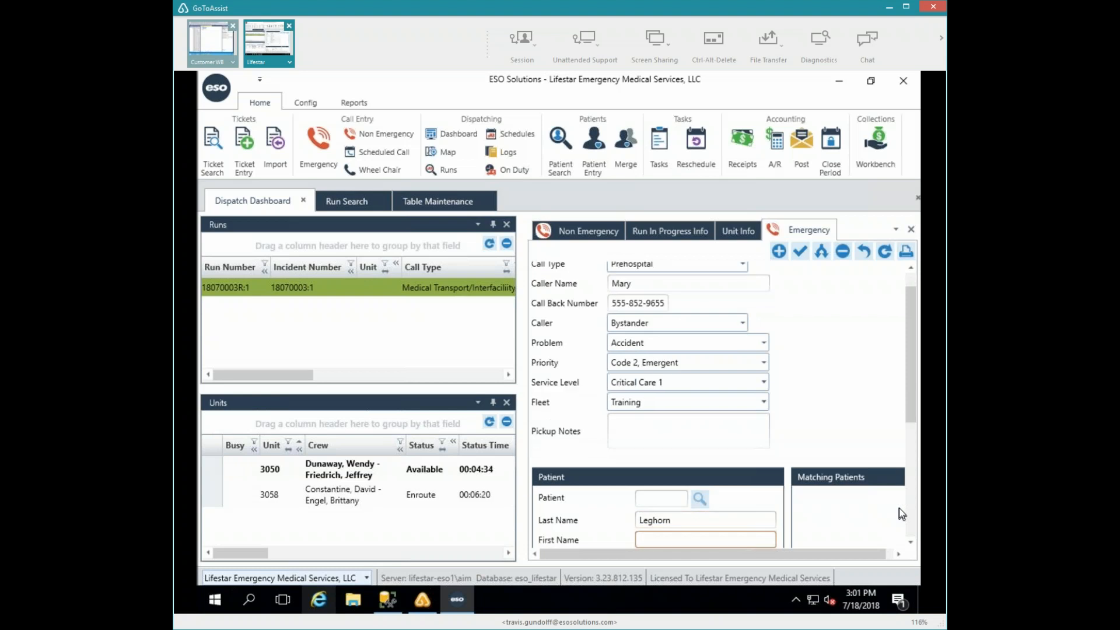
type("Foghorn")
key("Tab")
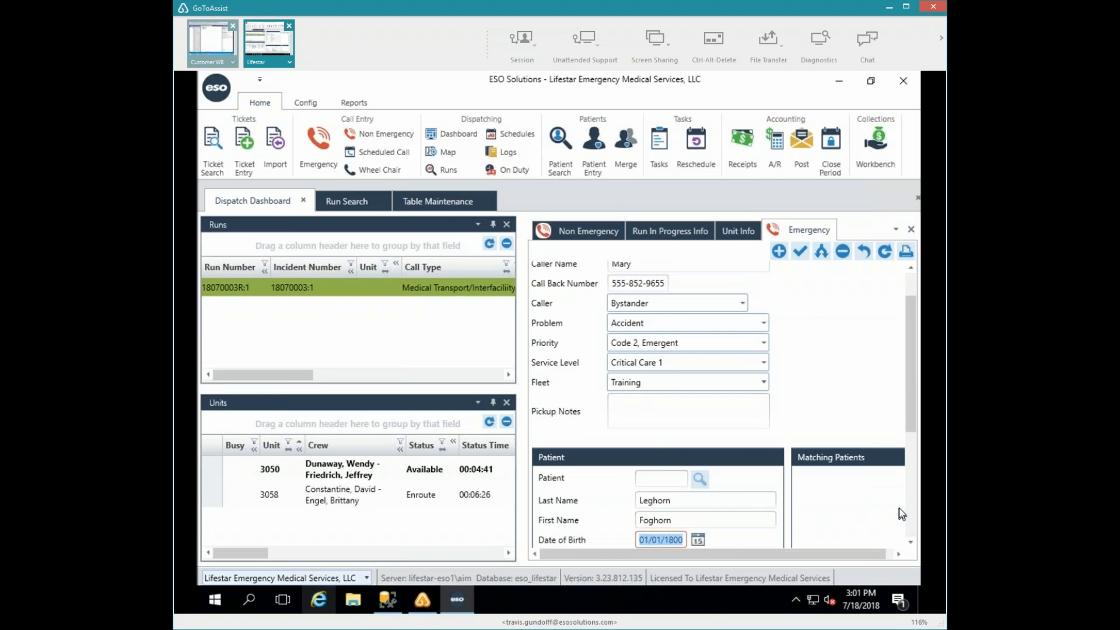
type("4/25/1948")
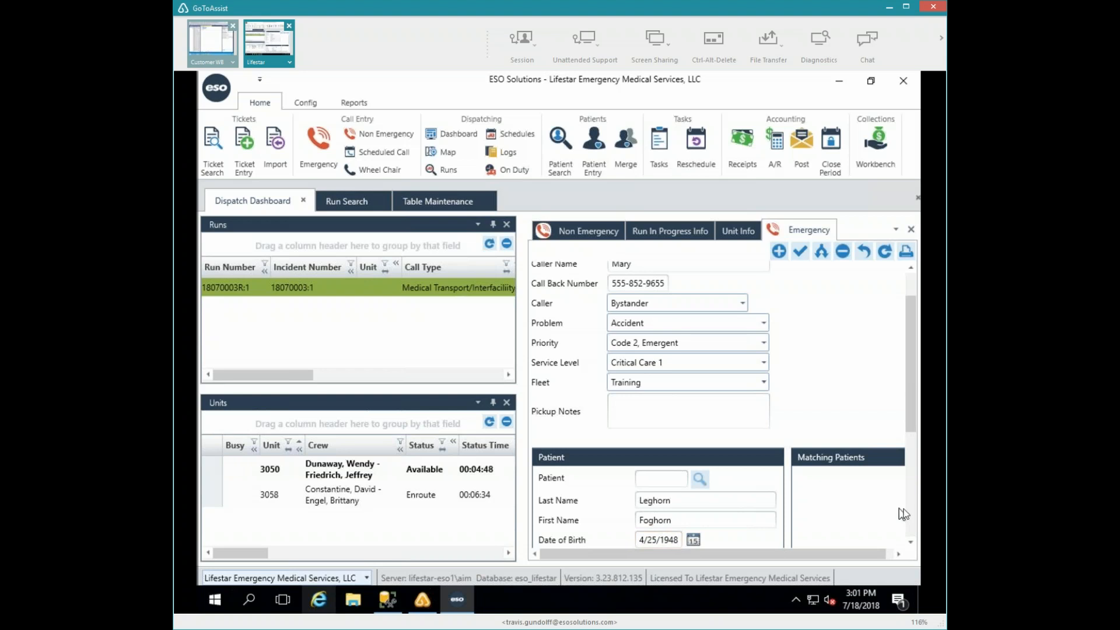
Step: Fill in the pickup street address and zip code, and save the emergency call
scroll(911, 443, "down", 1)
scroll(913, 461, "down", 5)
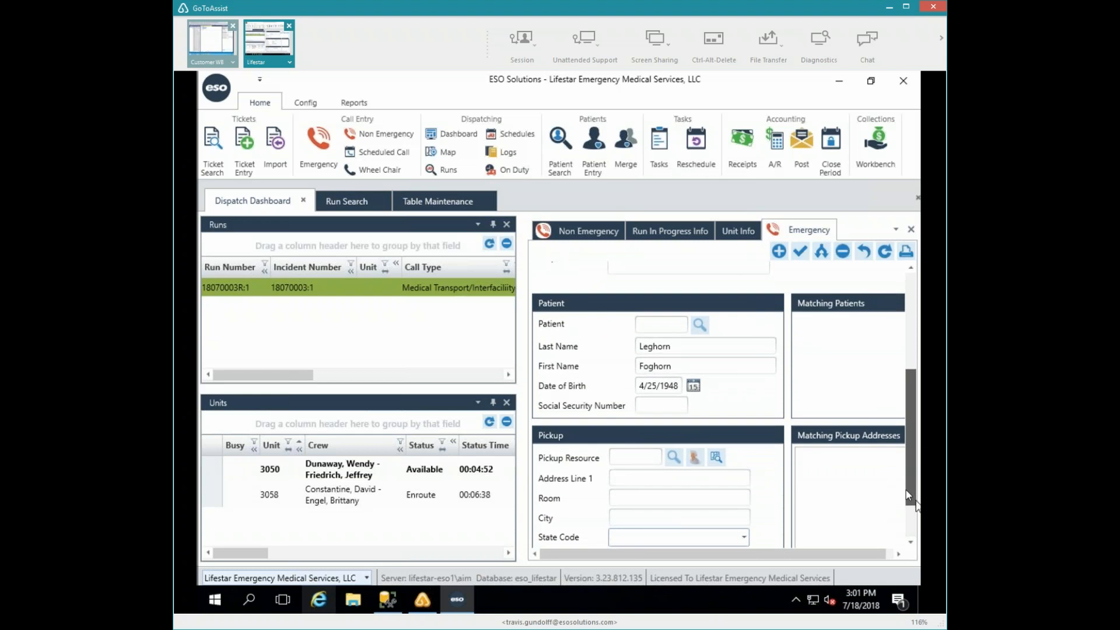
scroll(913, 491, "down", 1)
left_click(635, 457)
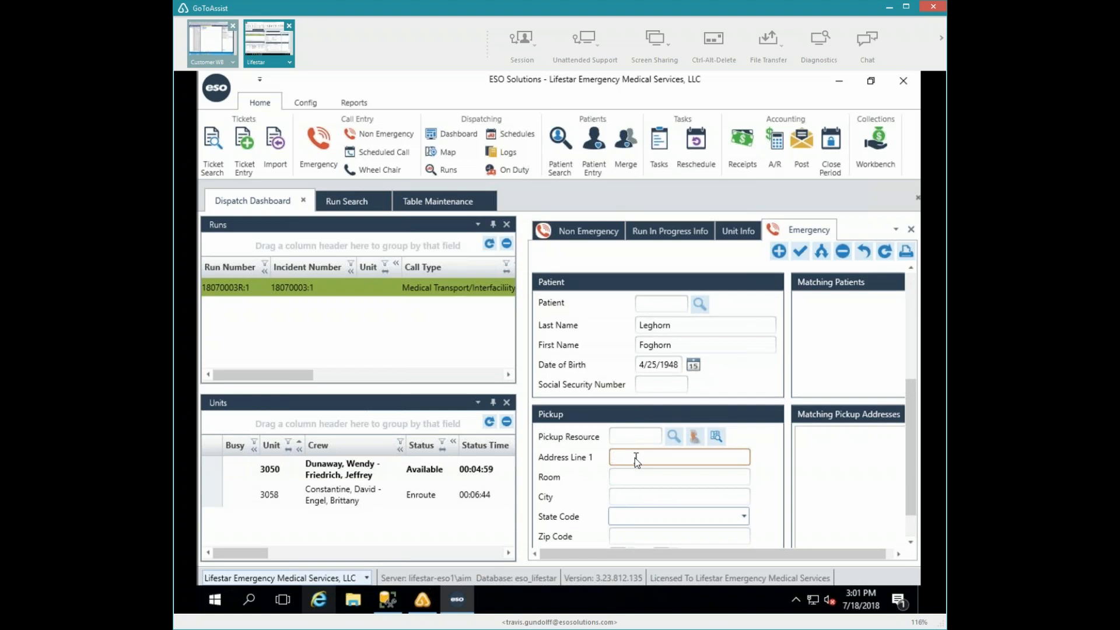
type("2500 Main St")
key("Tab")
key("Tab")
key("Tab")
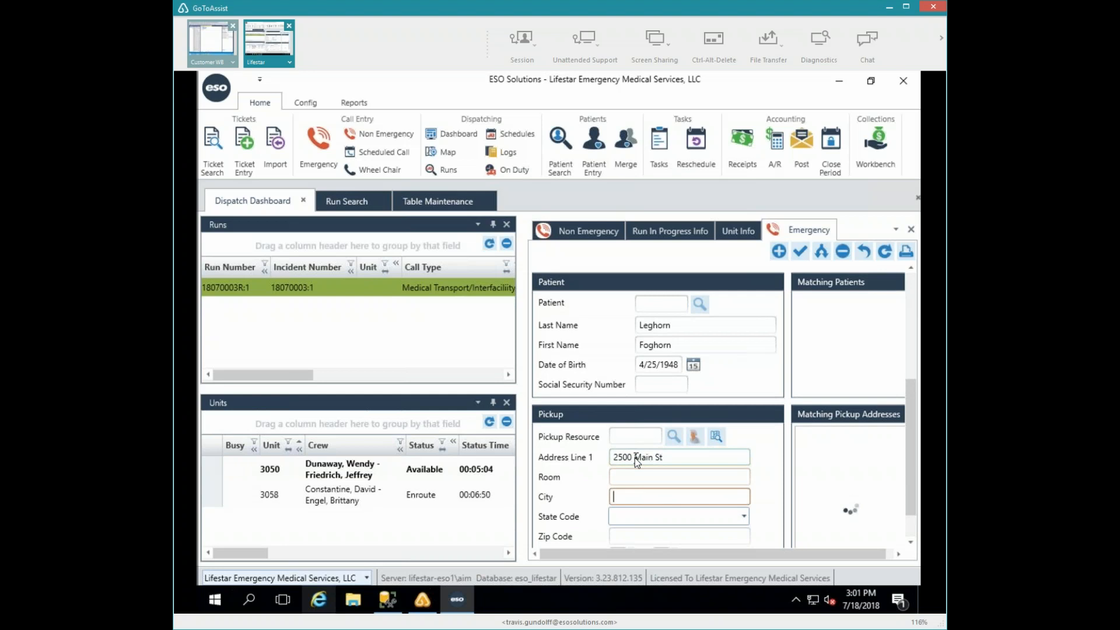
key("Tab")
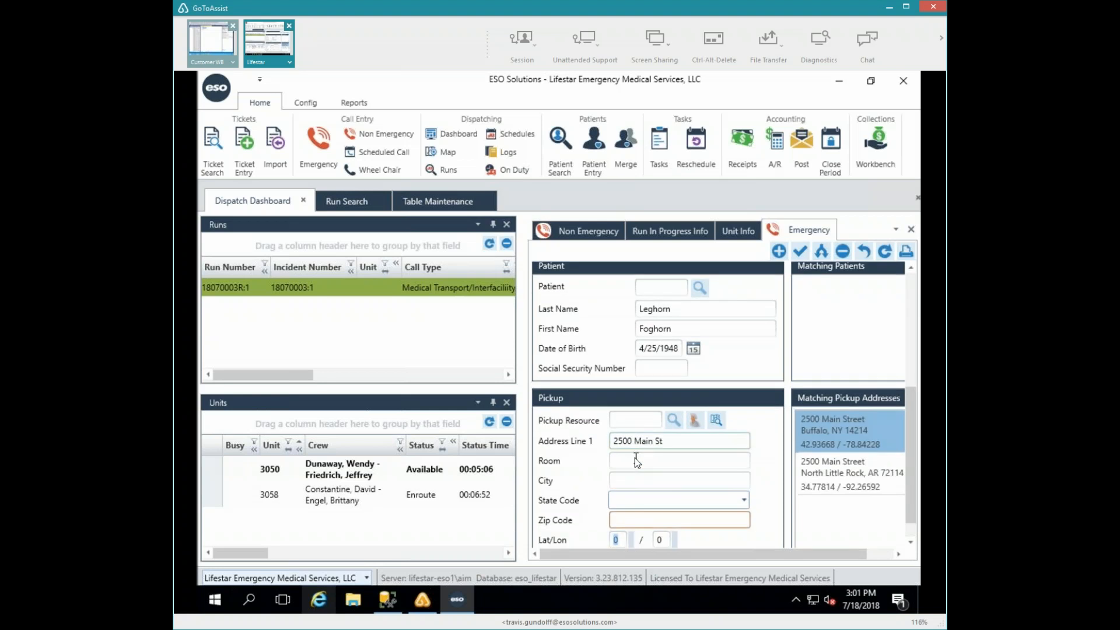
key("shift+Tab")
type("53095")
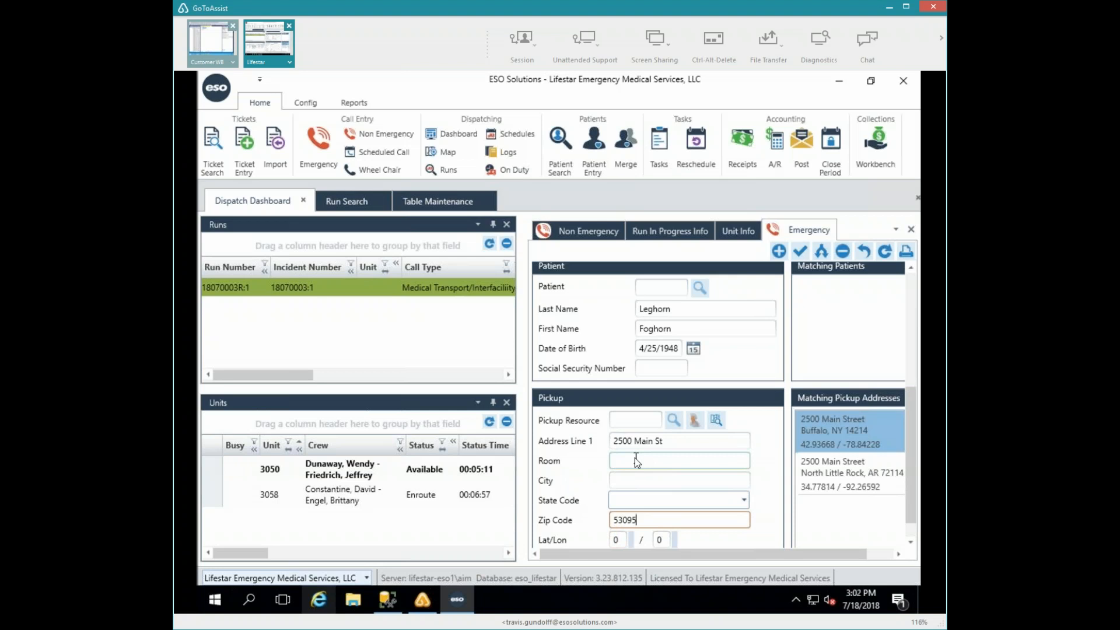
key("Tab")
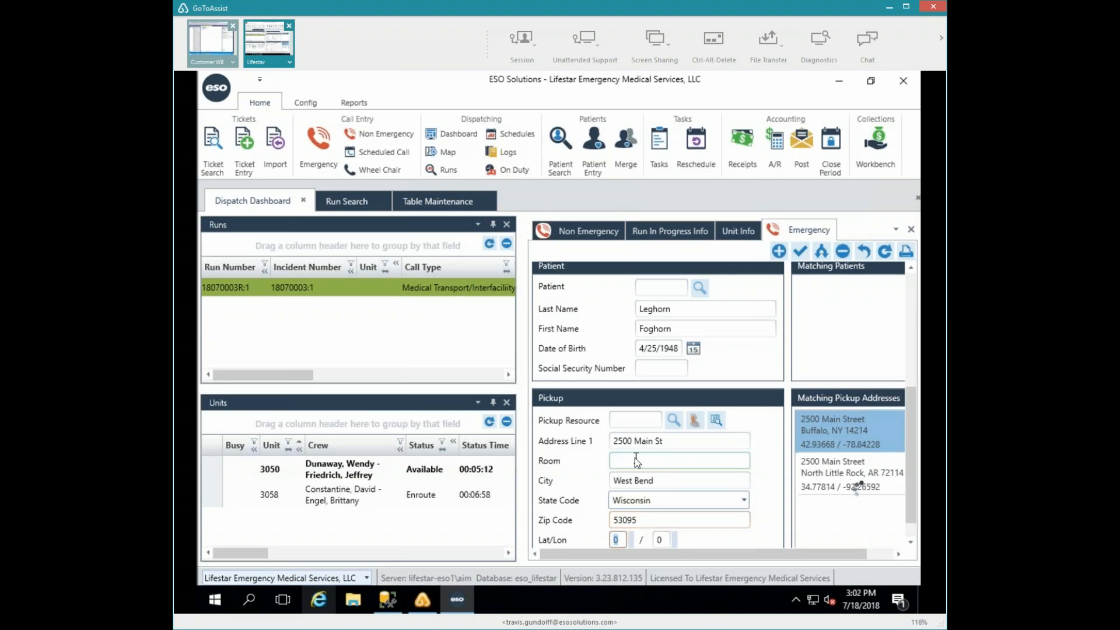
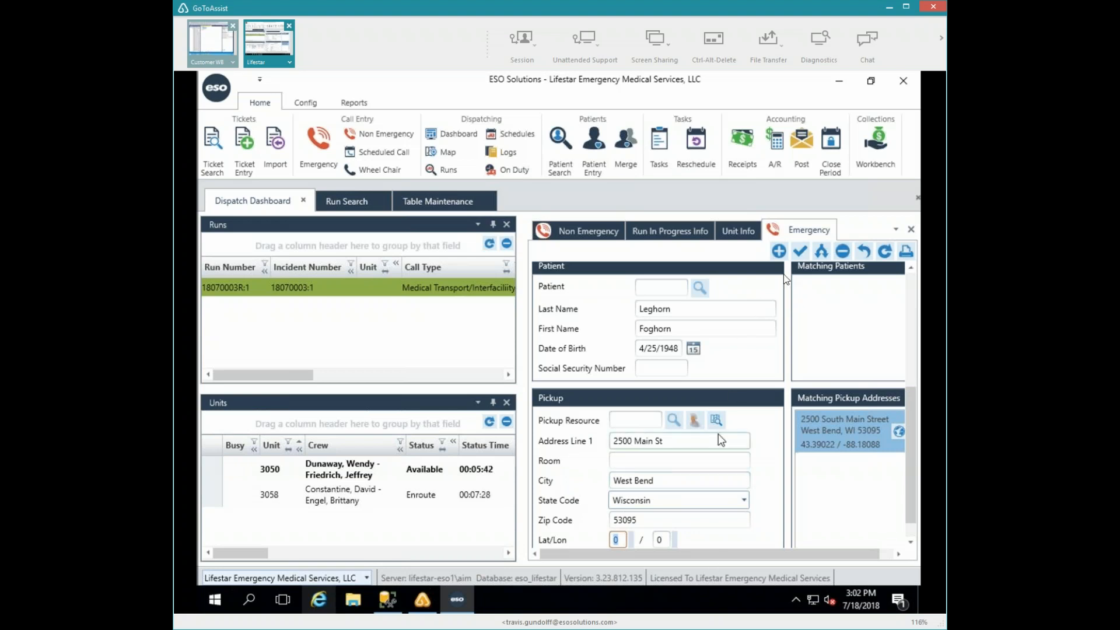
left_click(805, 251)
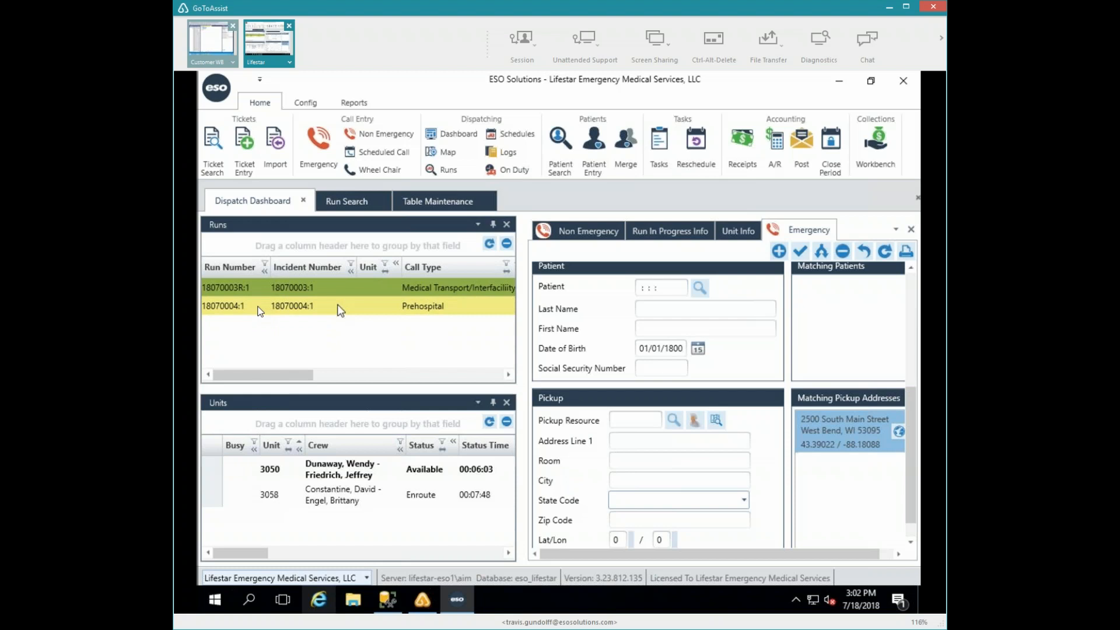
Step: Alert unit 3050 for the new Prehospital run, accepting the service level mismatch and dismissing the messaging error
double_click(245, 307)
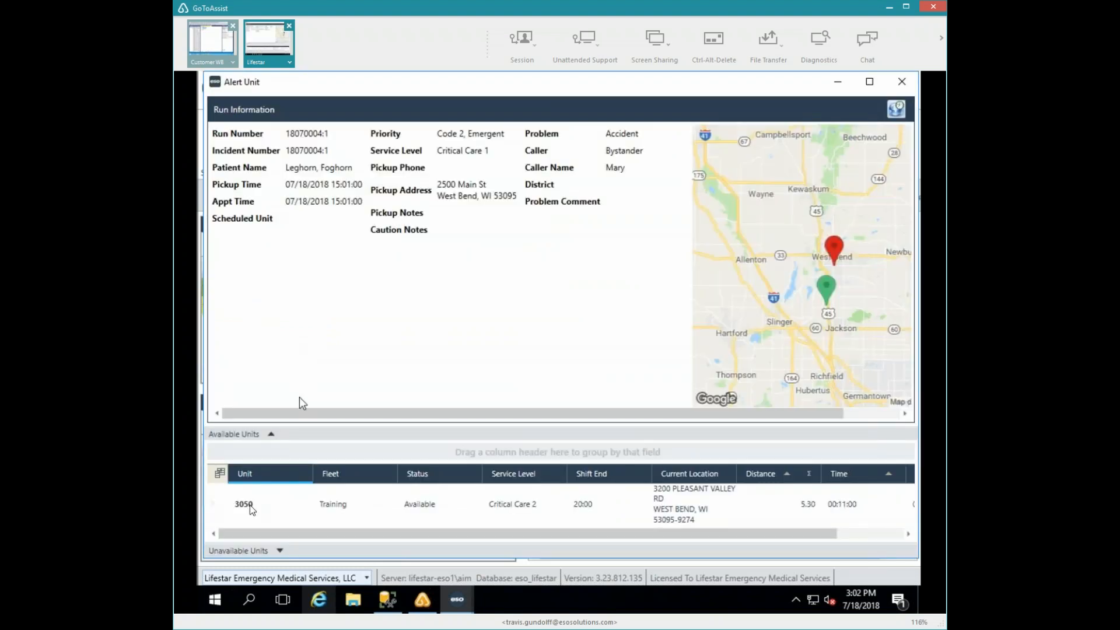
left_click(250, 505)
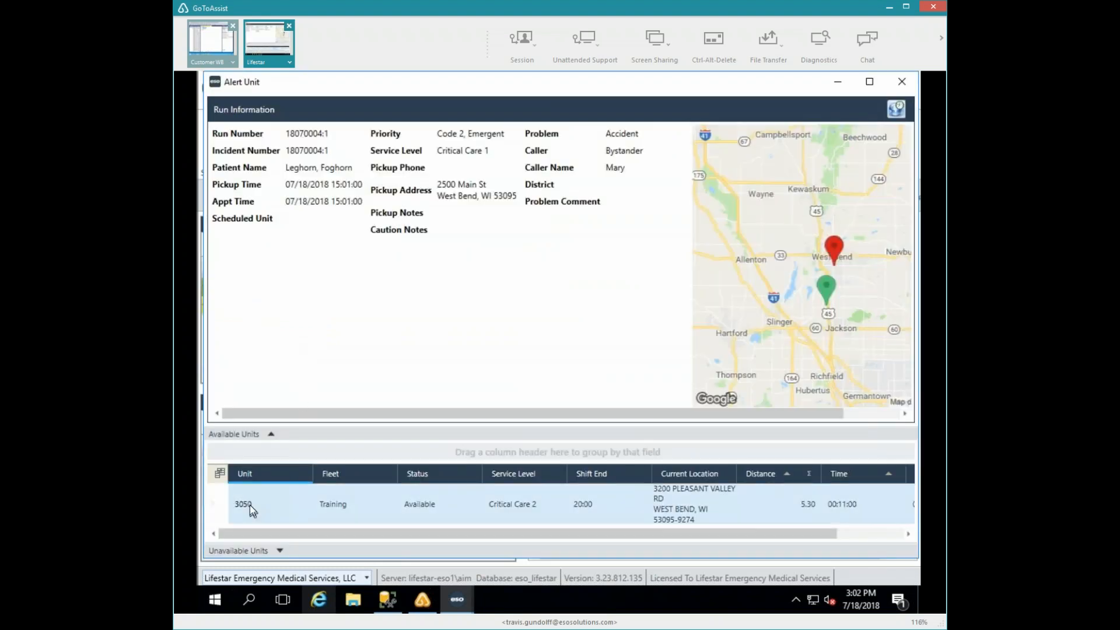
double_click(250, 505)
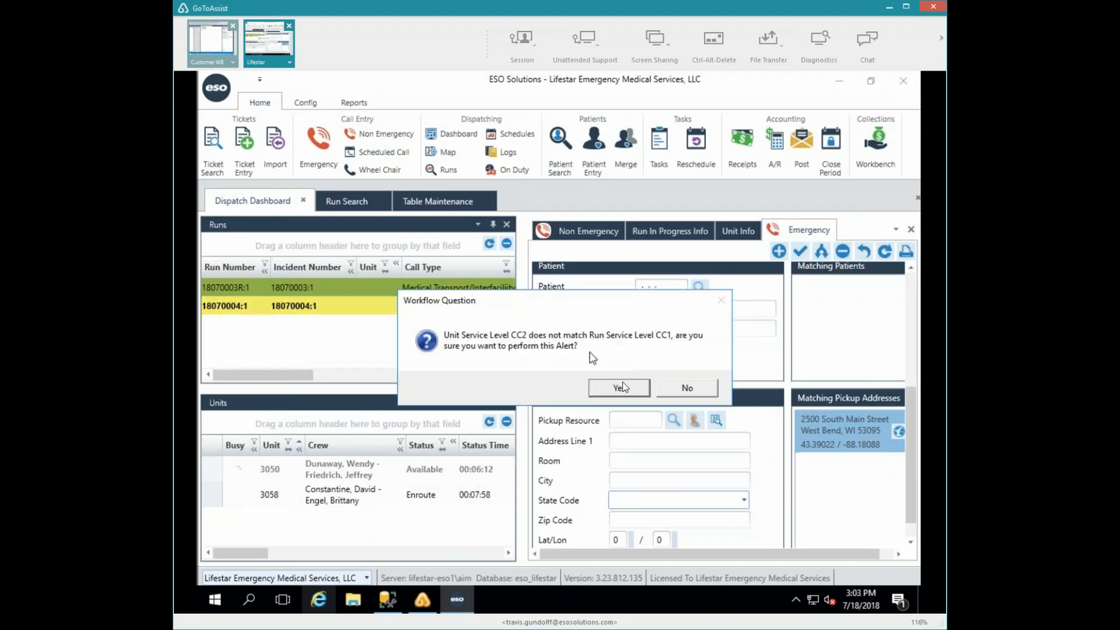
left_click(622, 387)
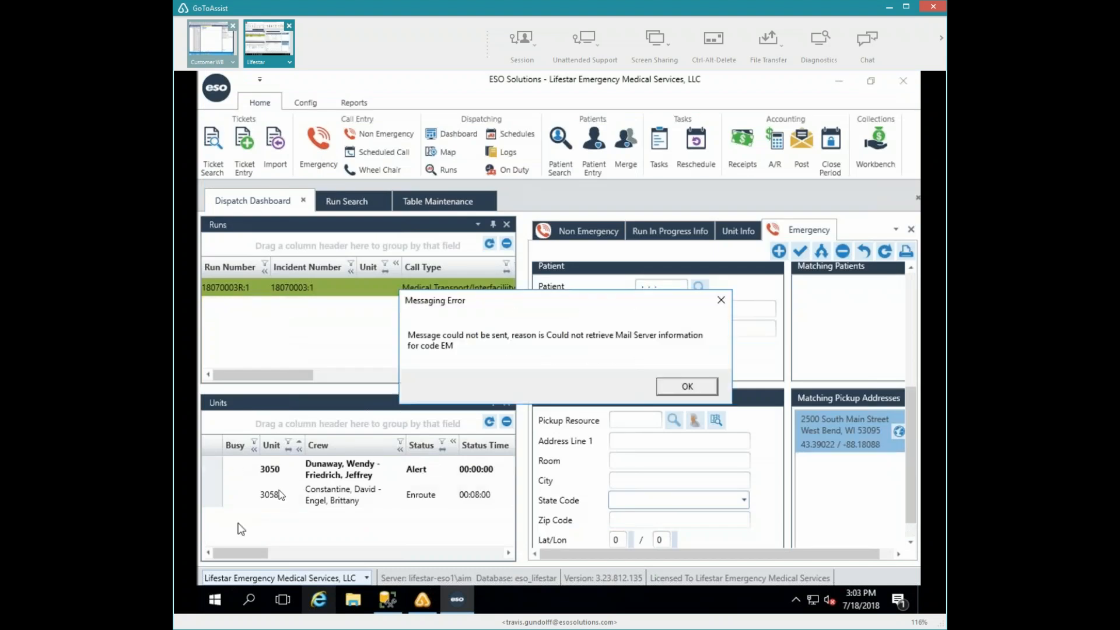
left_click(674, 387)
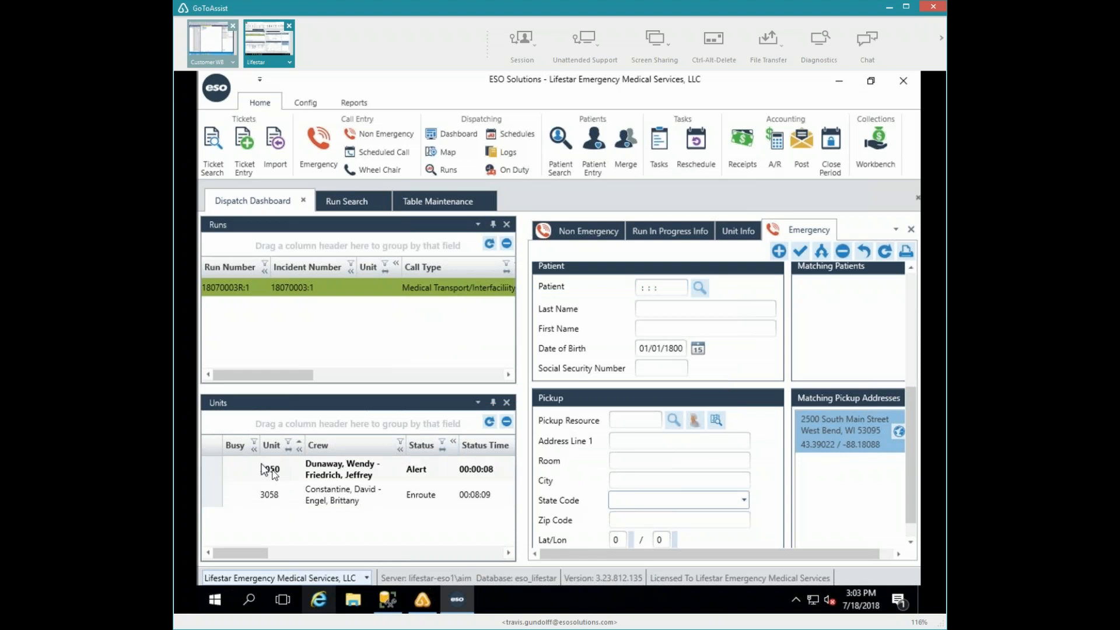
Step: Advance unit 3050 on its Prehospital run to Enroute and to At Scene
double_click(277, 473)
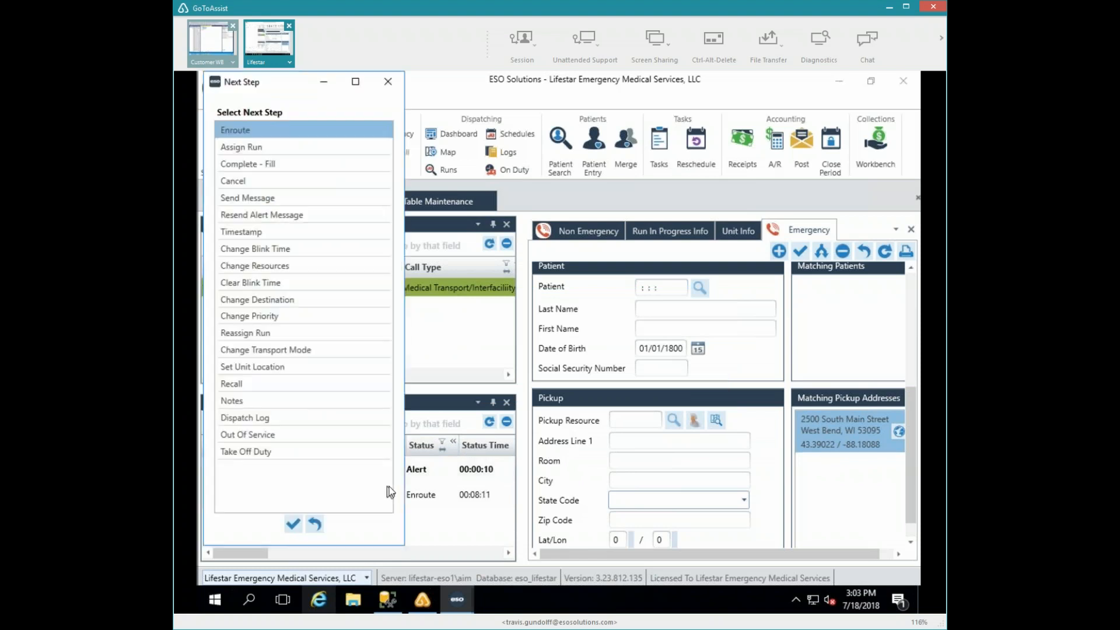
left_click(294, 524)
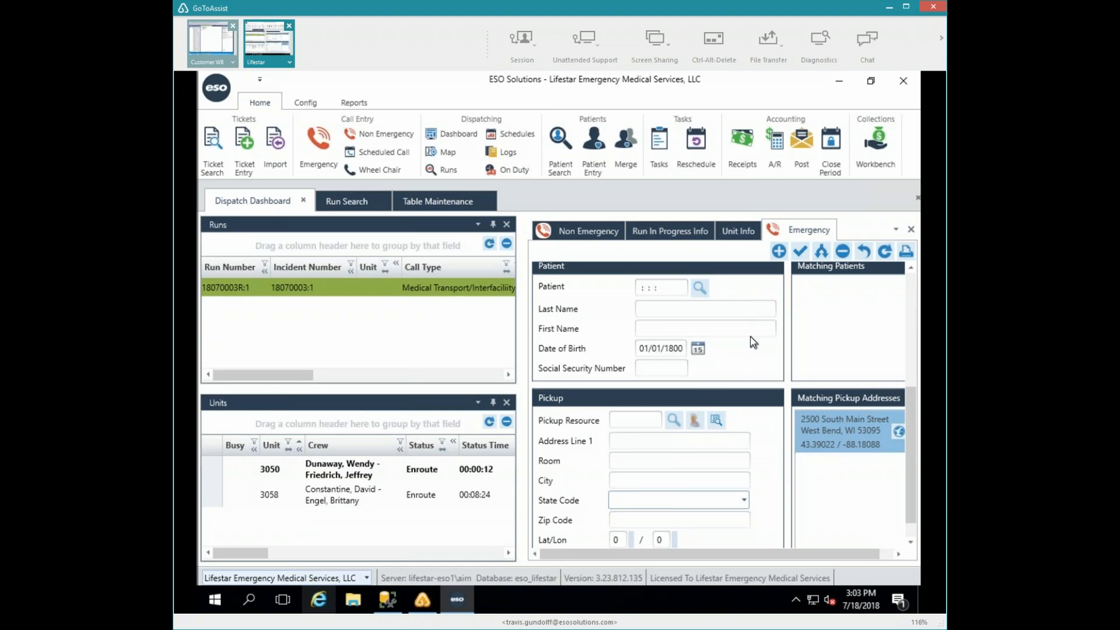
double_click(270, 470)
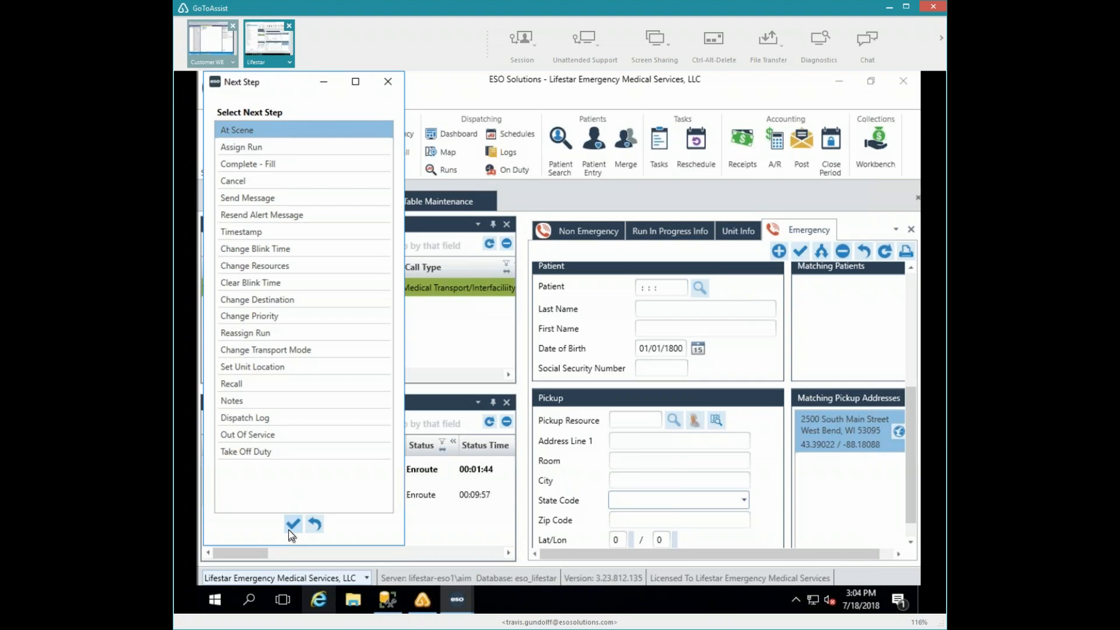
left_click(293, 524)
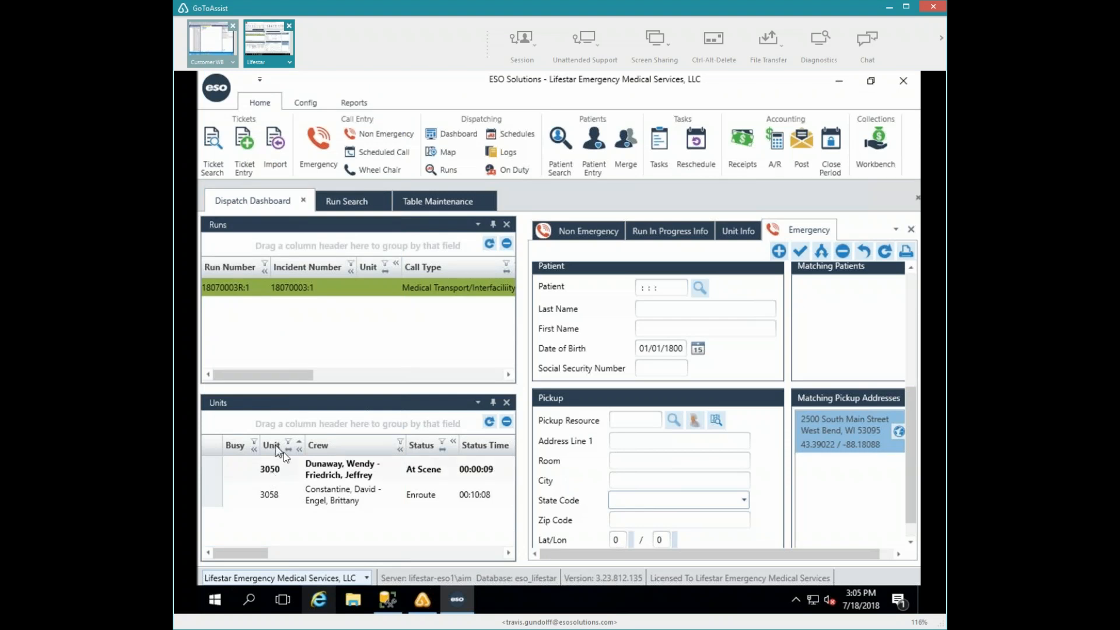
Step: Move unit 3050 to Depart Scene with destination STJWB, St Josephs Hospital/West Bend
double_click(319, 468)
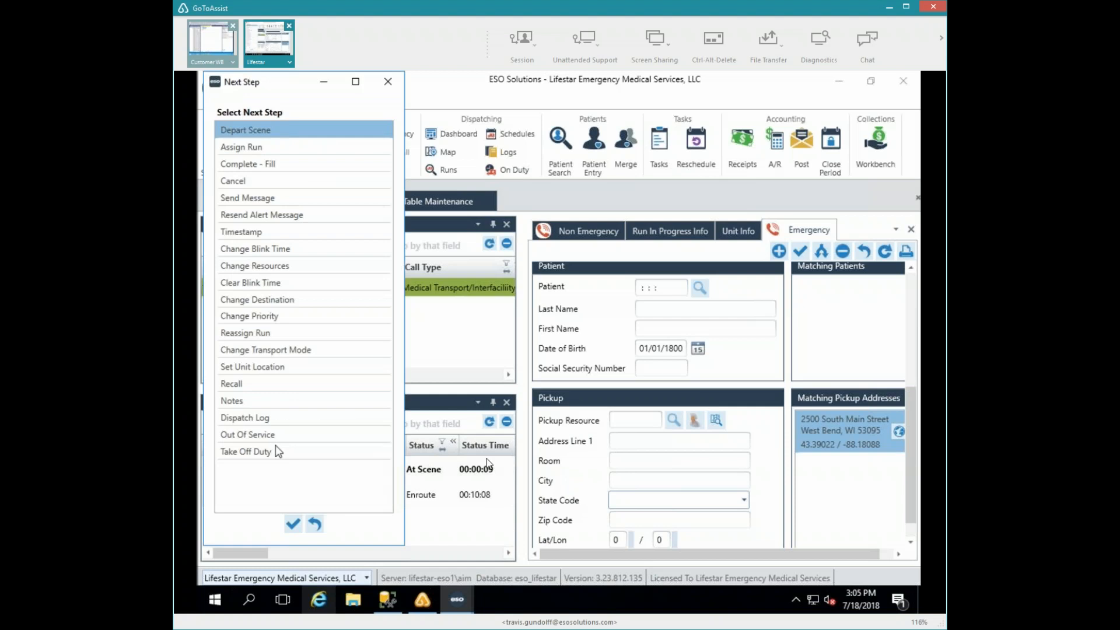
left_click(293, 523)
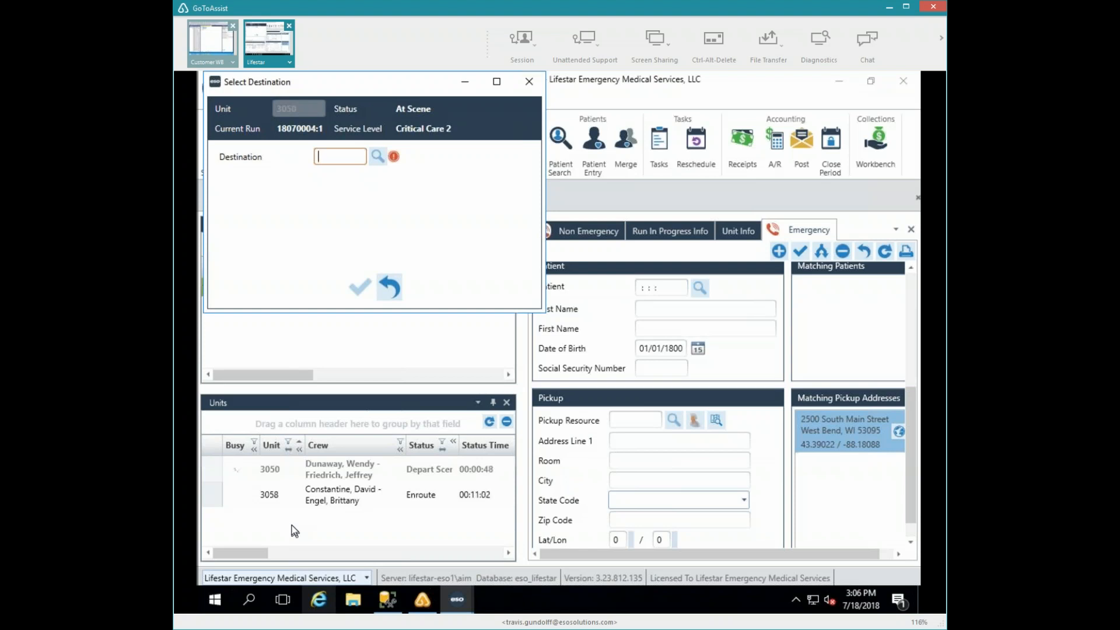
type("STJWB")
key("Tab")
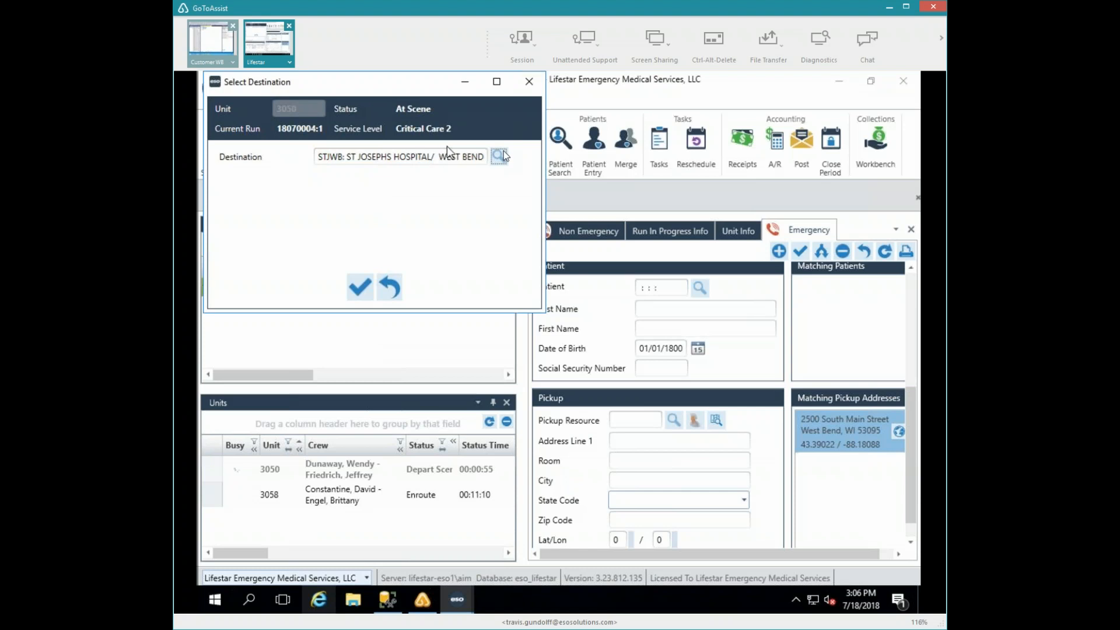
left_click(358, 289)
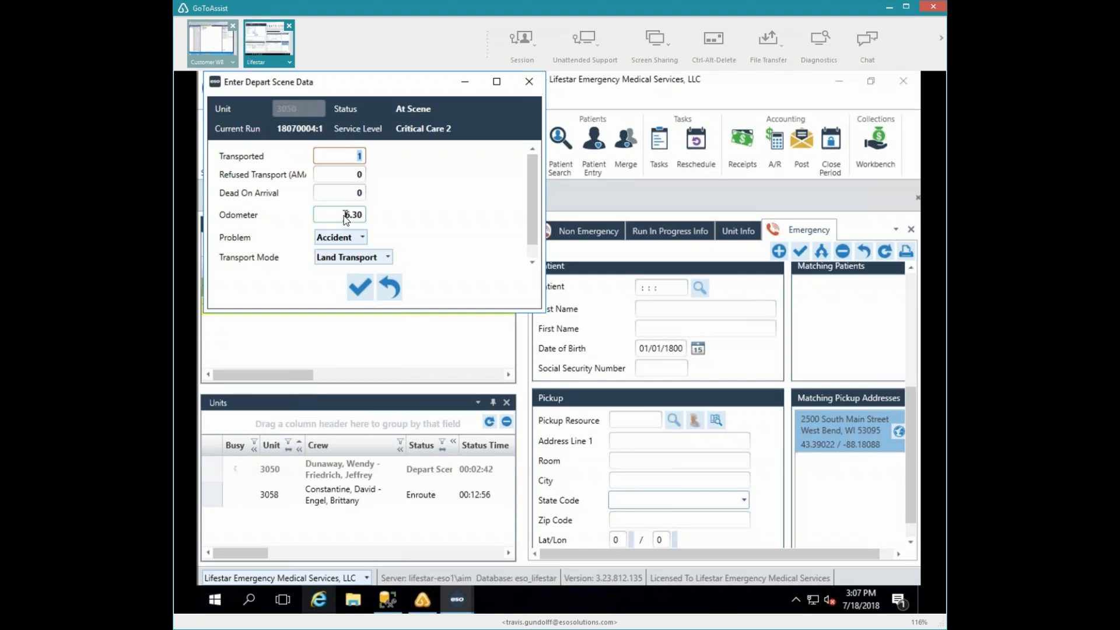
Step: Submit the depart scene data with odometer 0, problem Accident and mode Land Transport, and dismiss the missing cancel reason messages
left_click_drag(344, 215, 353, 216)
type("0")
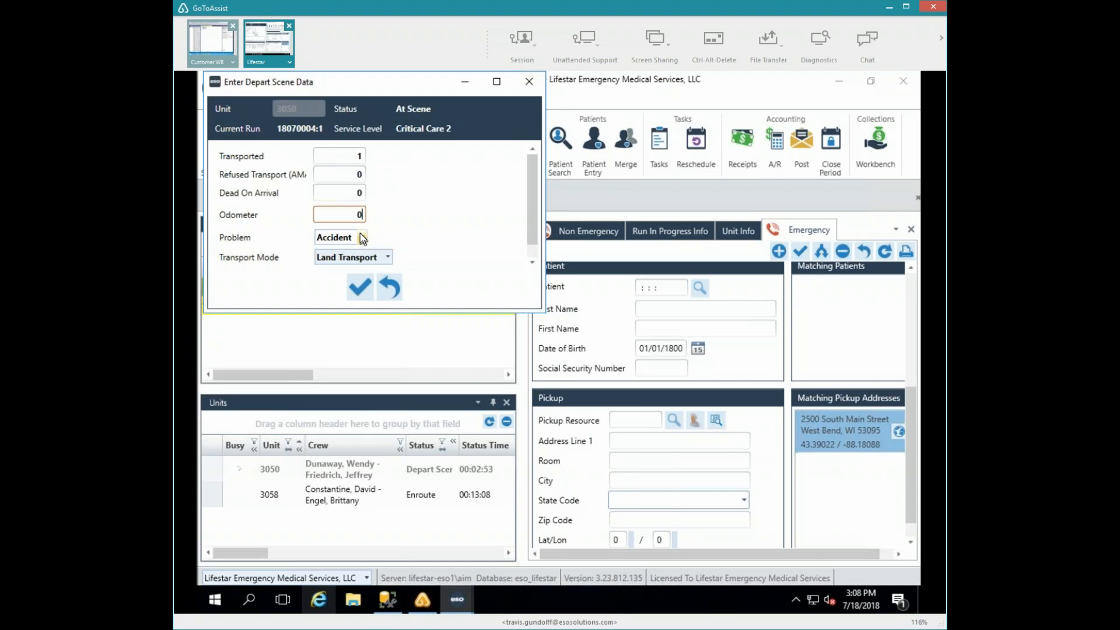
left_click(362, 237)
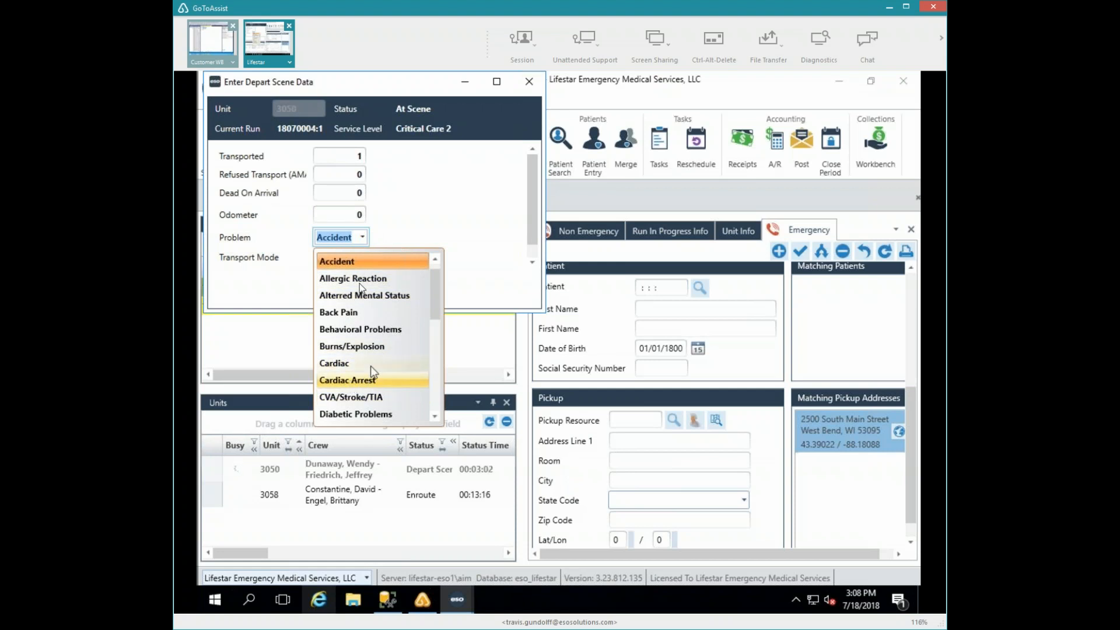
left_click(365, 235)
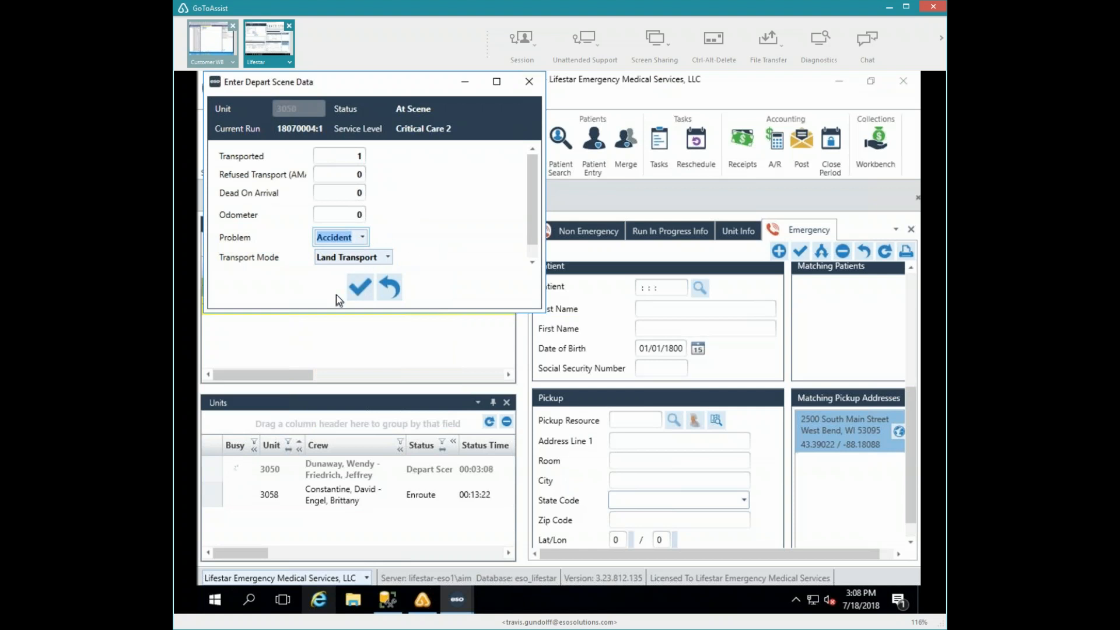
left_click(387, 257)
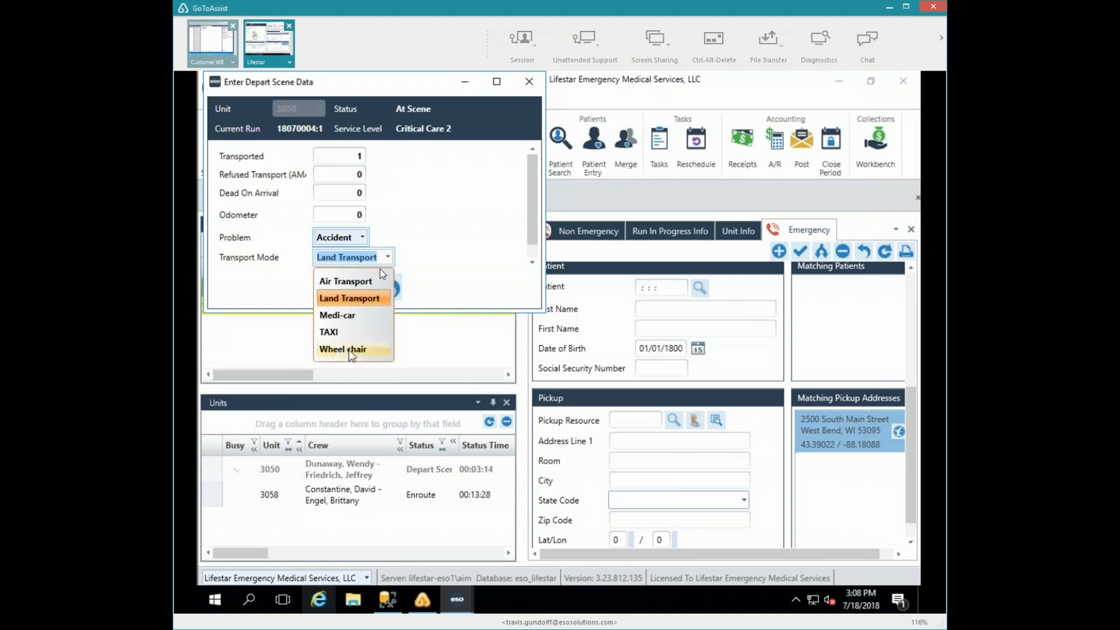
left_click(387, 258)
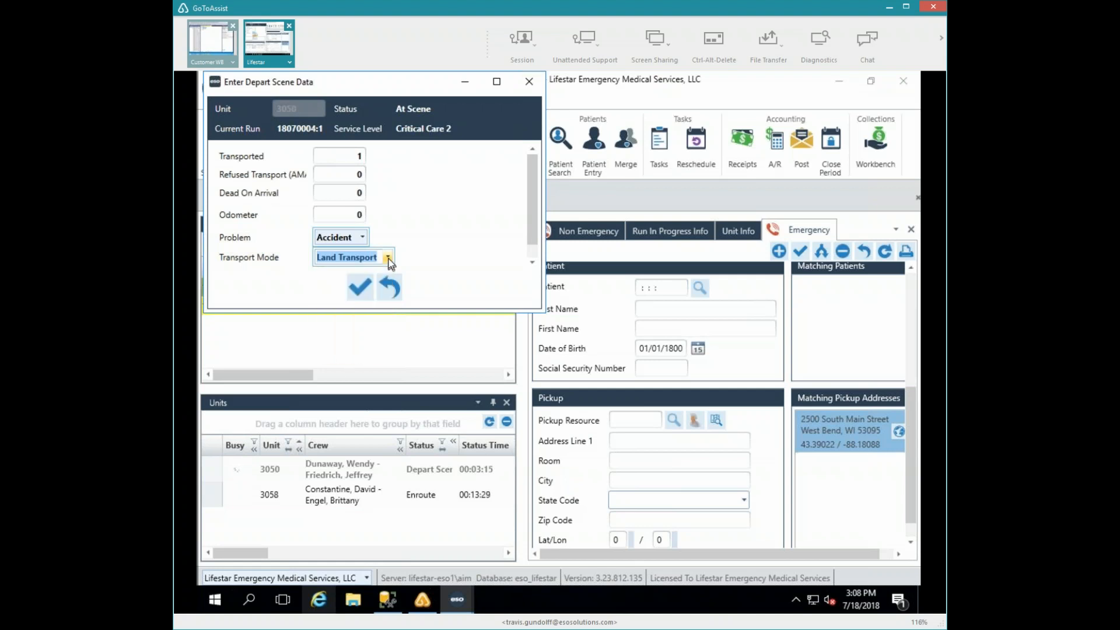
left_click(359, 287)
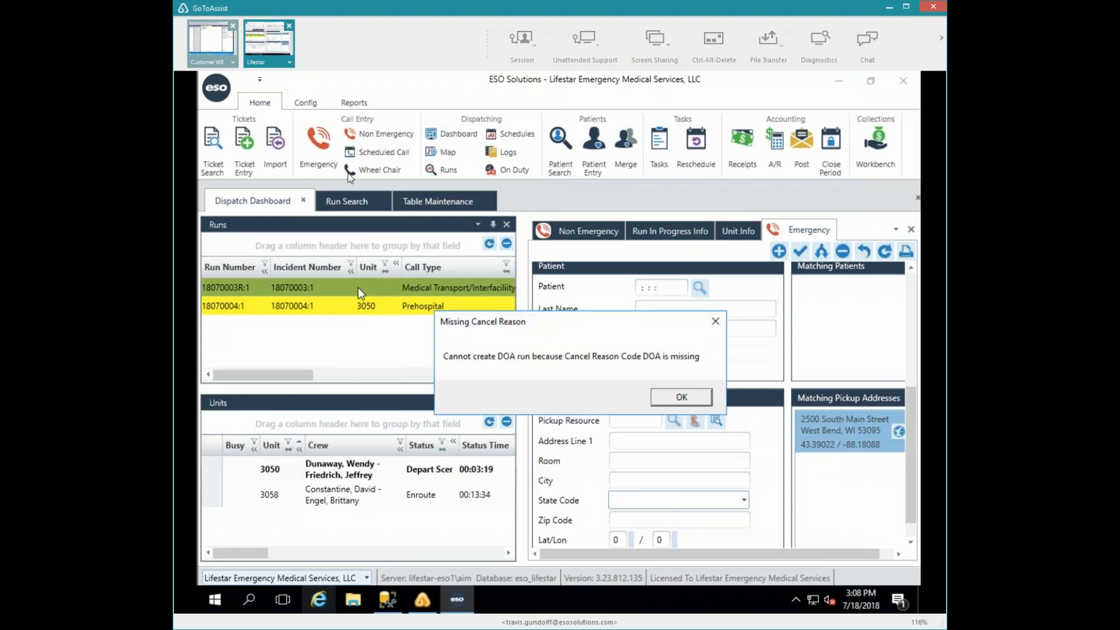
left_click(670, 393)
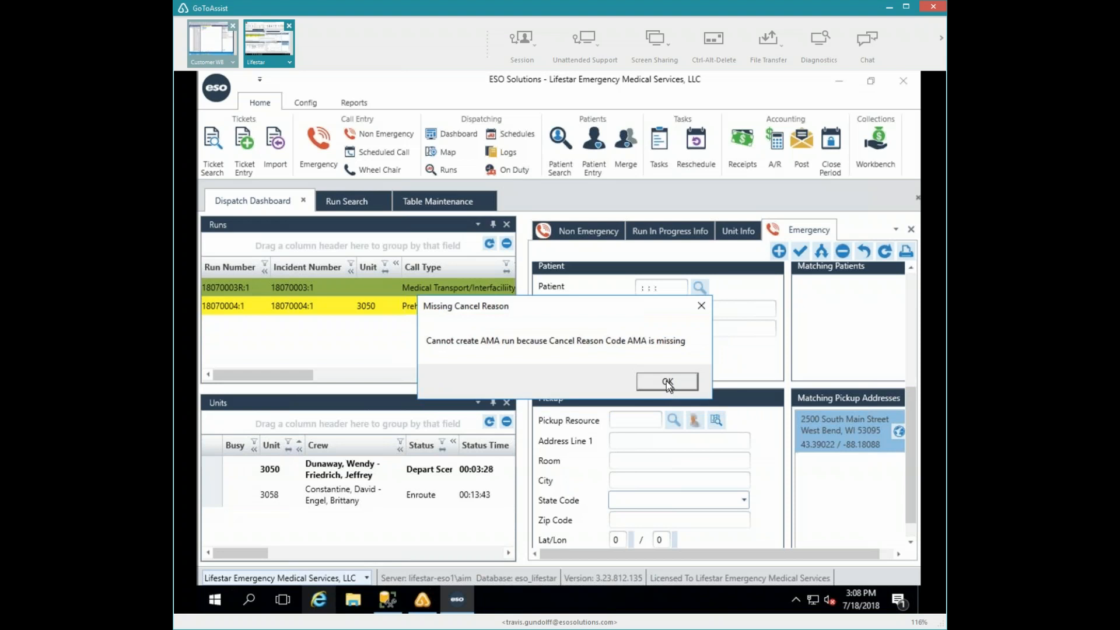
left_click(666, 380)
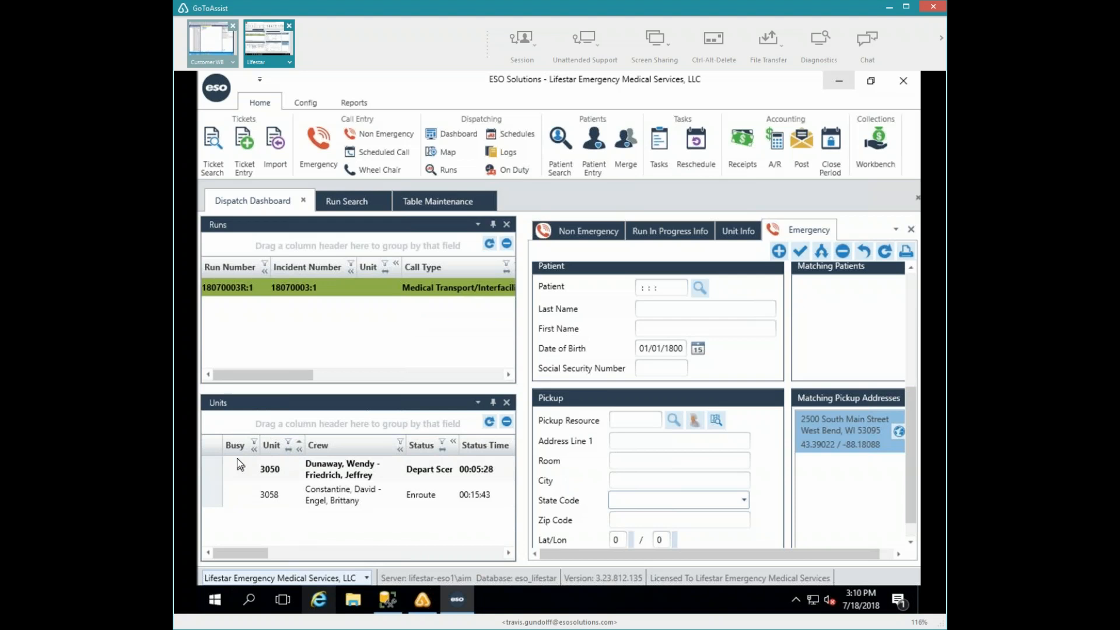
Step: Mark unit 3050 At Destination with odometer 40, dismiss the messaging error, and complete its run
double_click(278, 470)
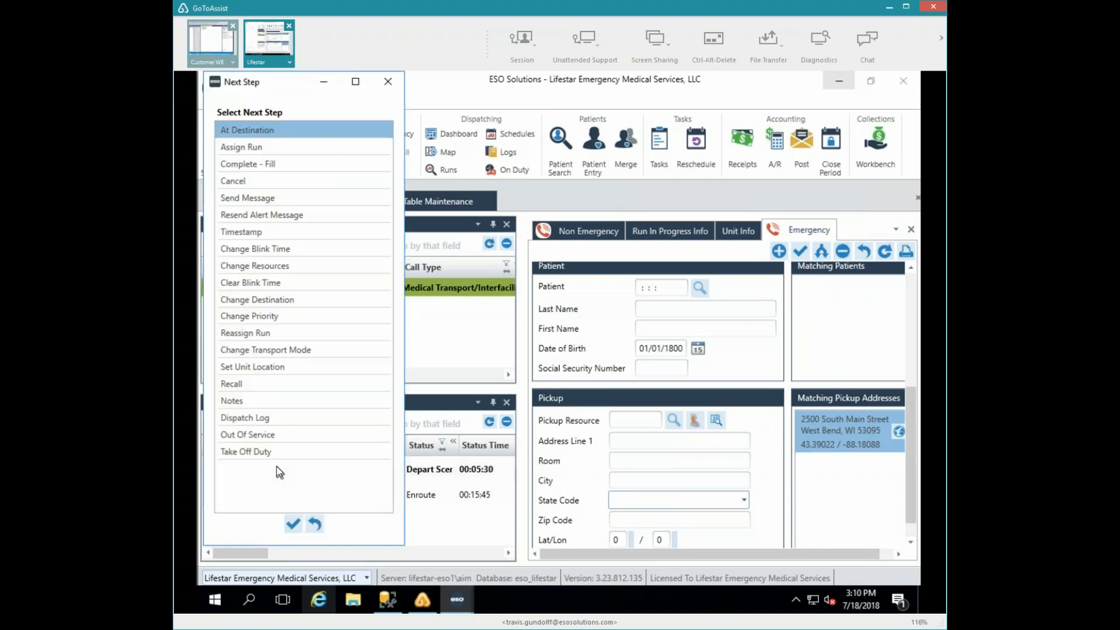
left_click(293, 522)
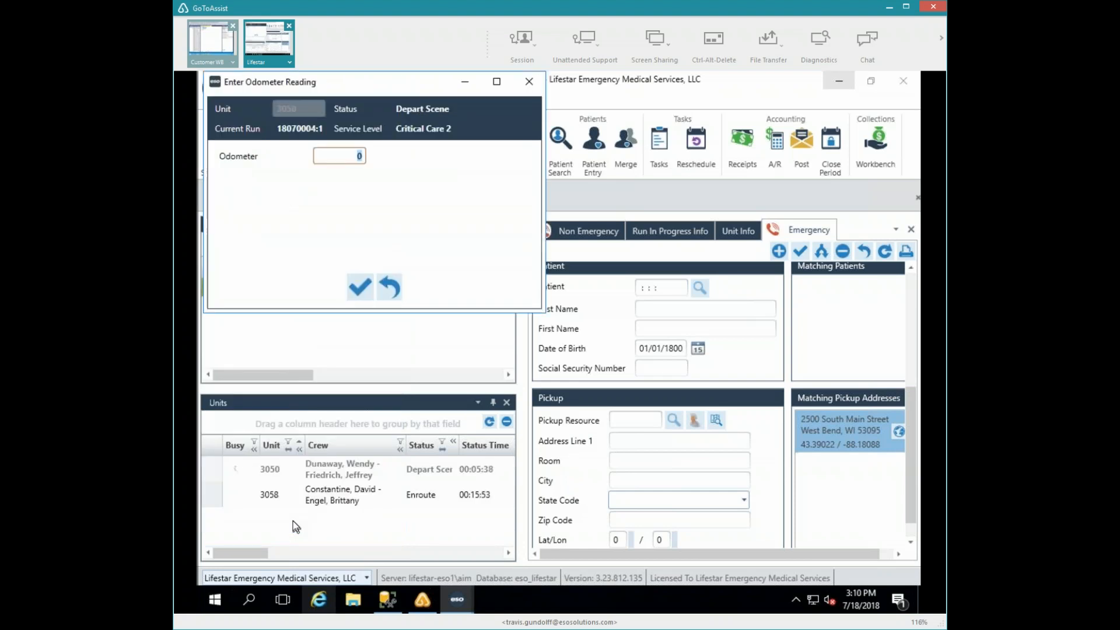
type("40")
key("Return")
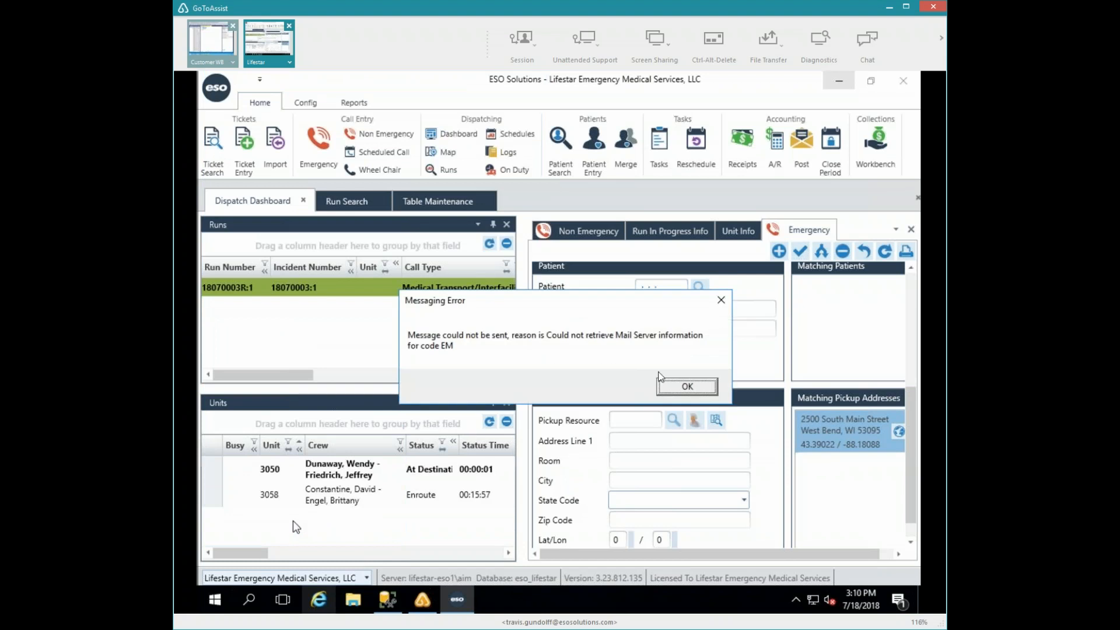
left_click(682, 386)
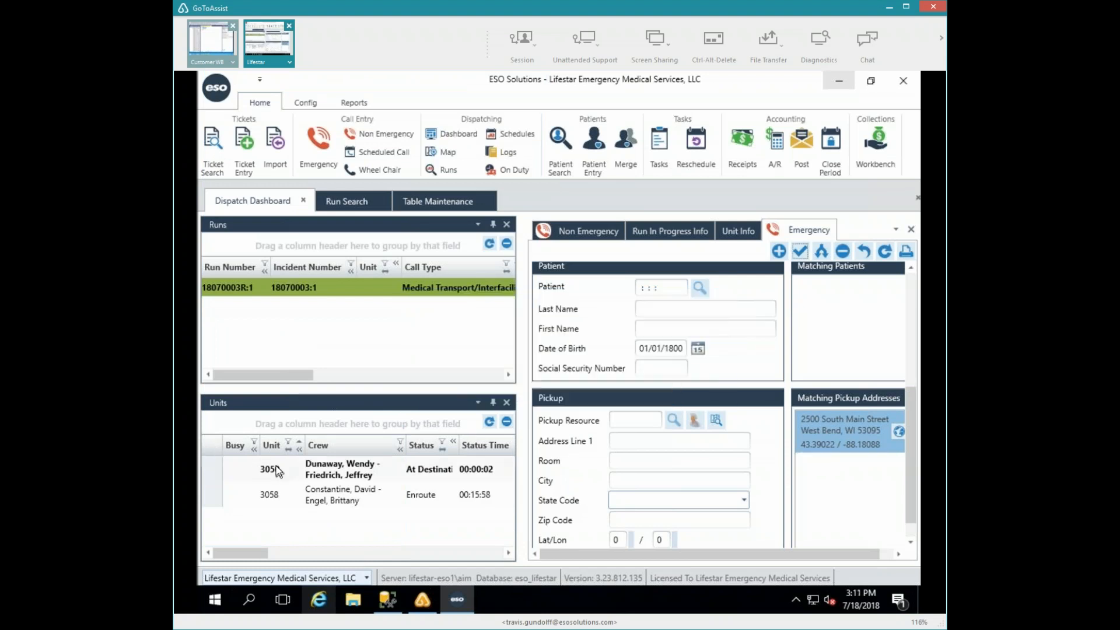
double_click(277, 470)
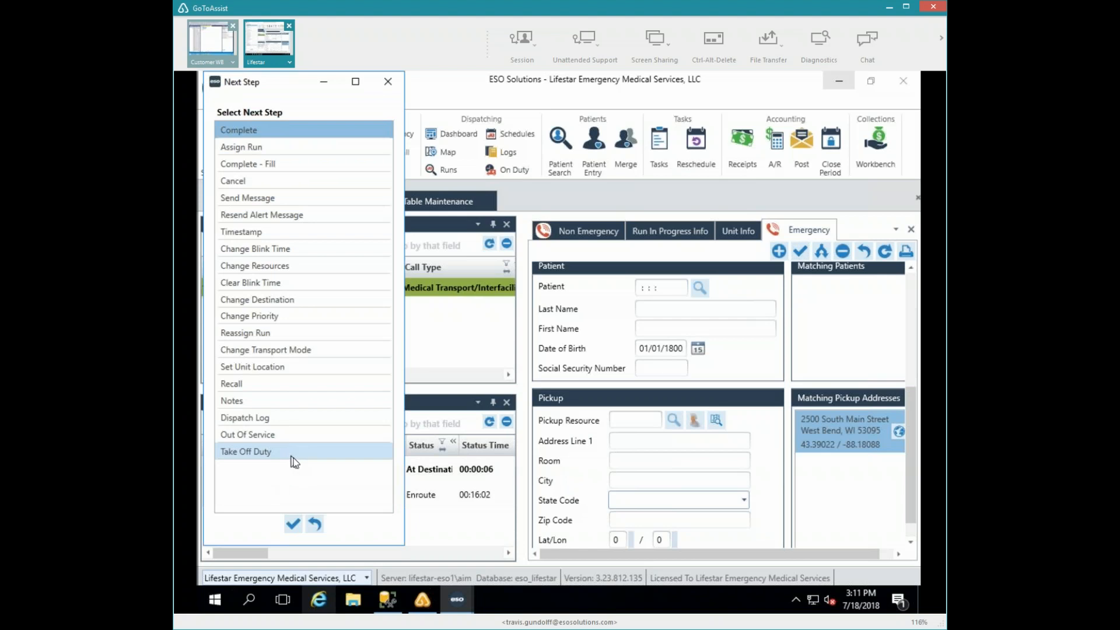
left_click(290, 526)
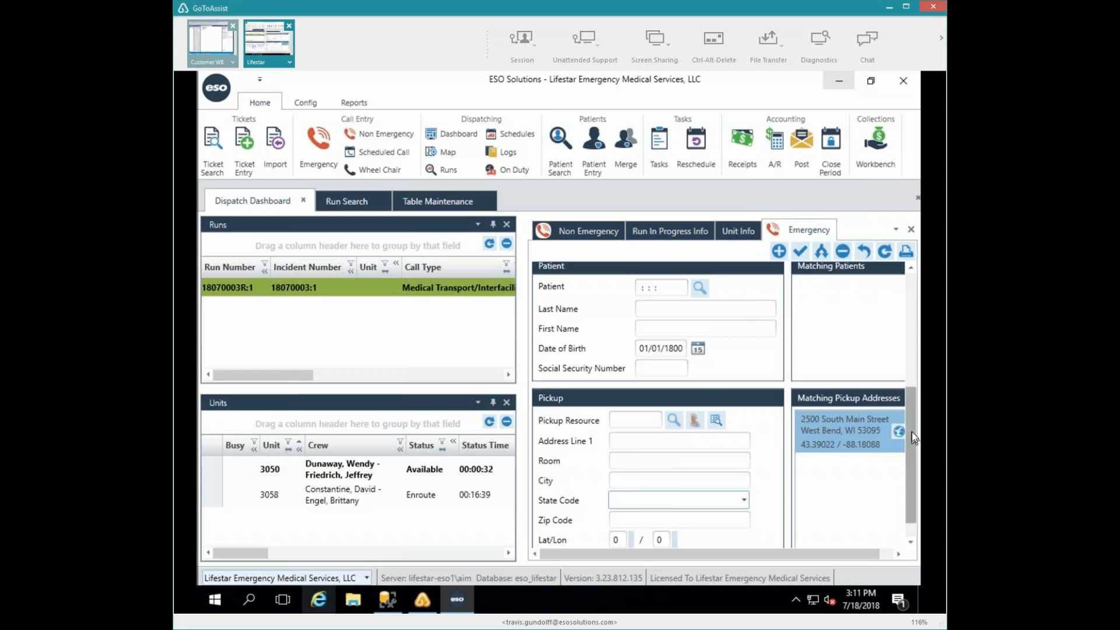
Step: Clear the Company, Call Type, Priority and Fleet fields on the blank emergency call form
left_click_drag(913, 436, 908, 281)
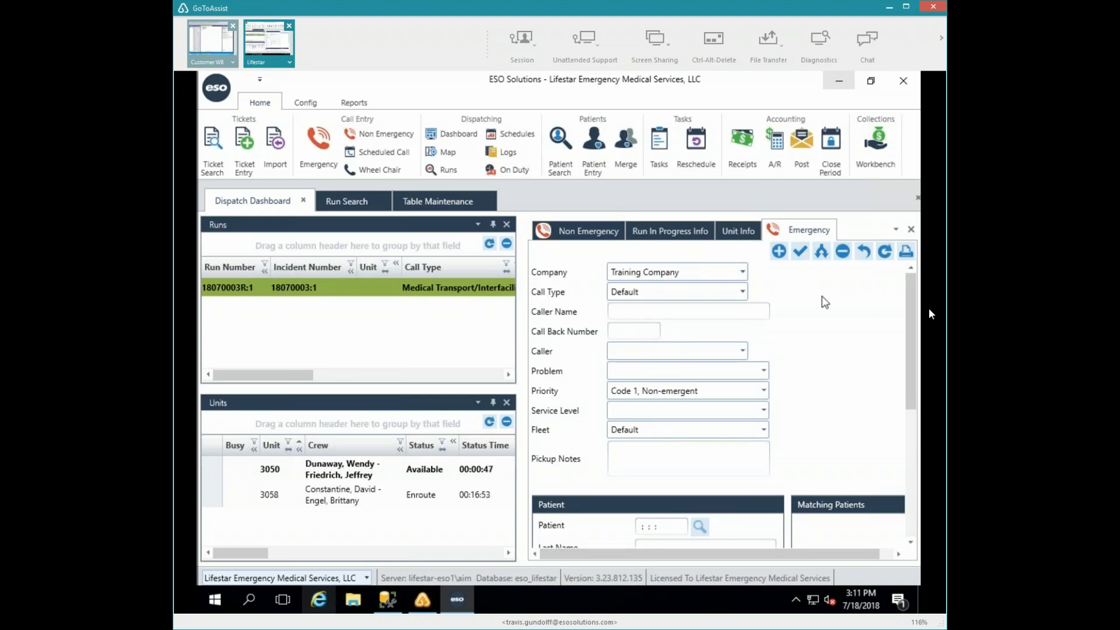
left_click_drag(908, 316, 909, 312)
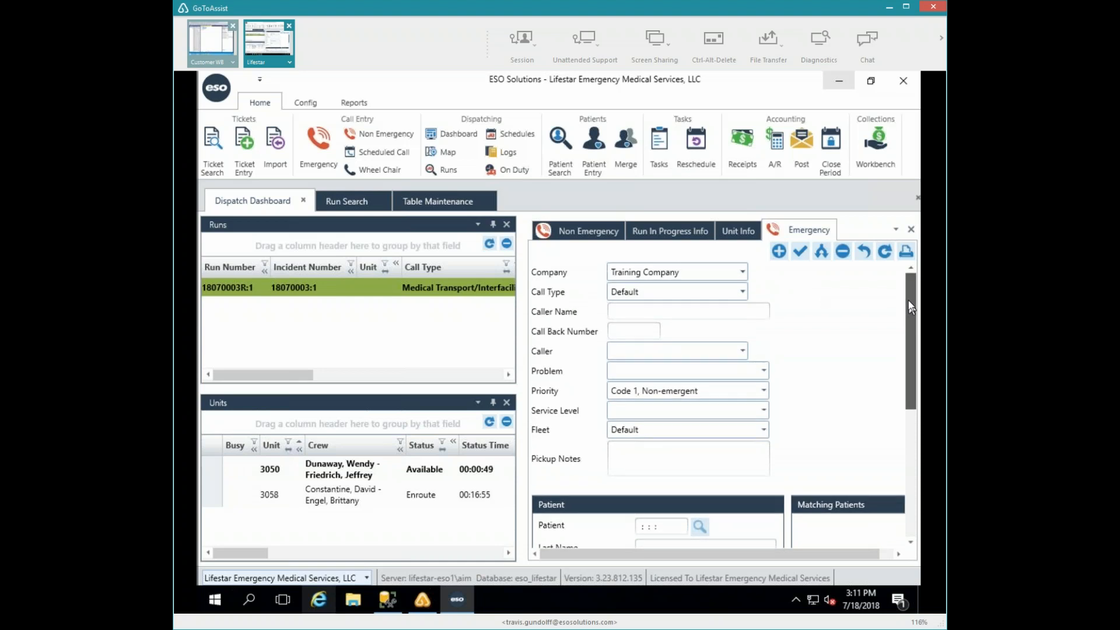
left_click(698, 277)
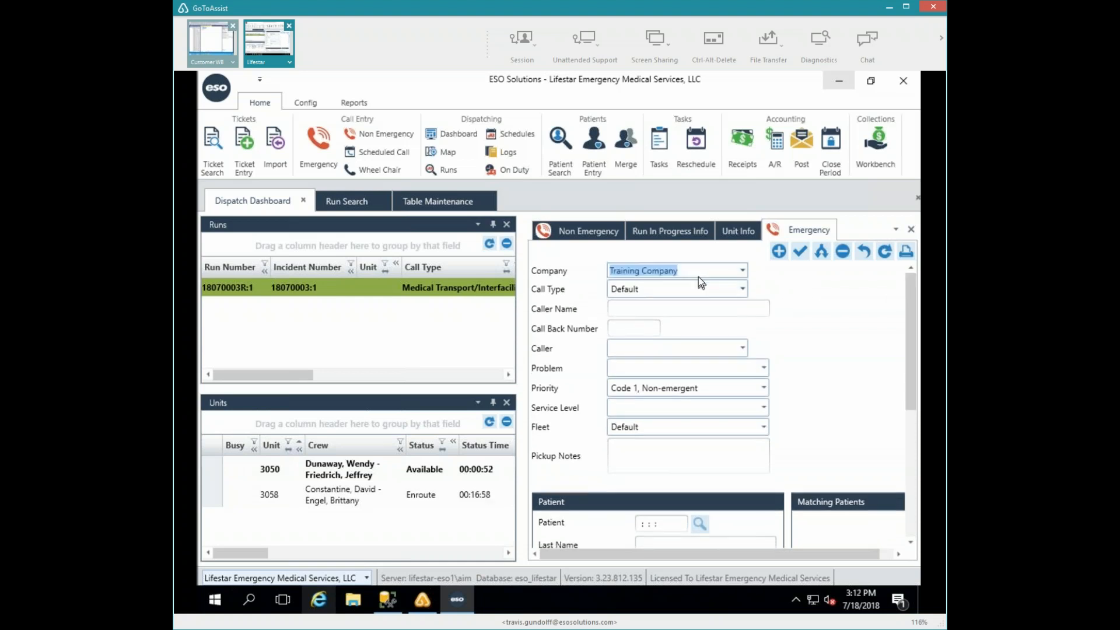
key("BackSpace")
key("Tab")
key("BackSpace")
key("Tab")
key("Tab")
key("Tab")
key("Tab")
key("Tab")
key("BackSpace")
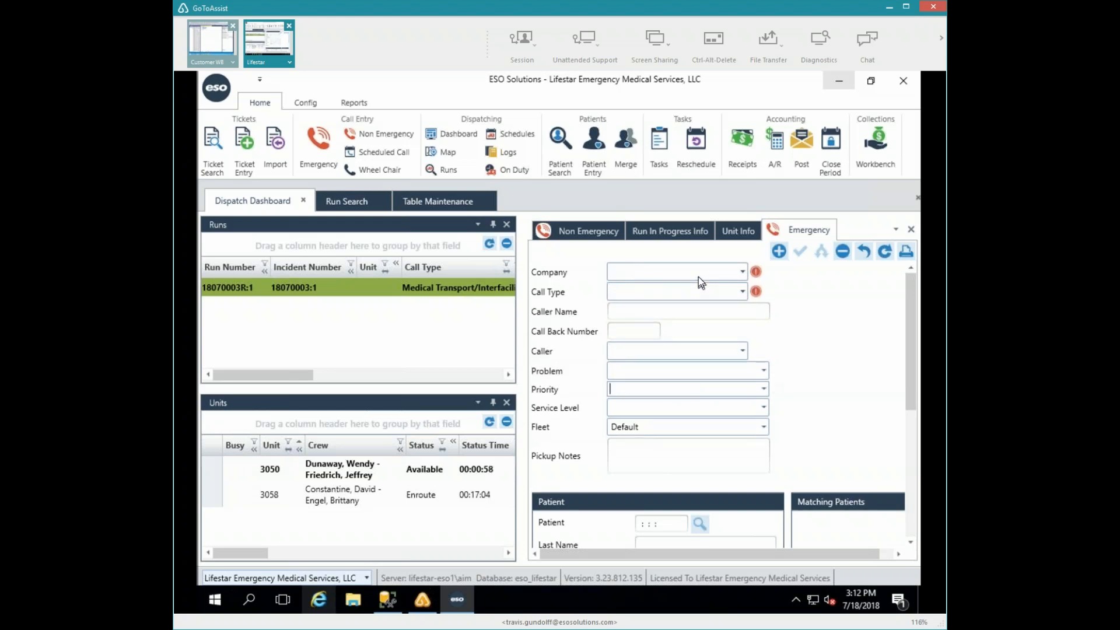
key("Tab")
key("Tab")
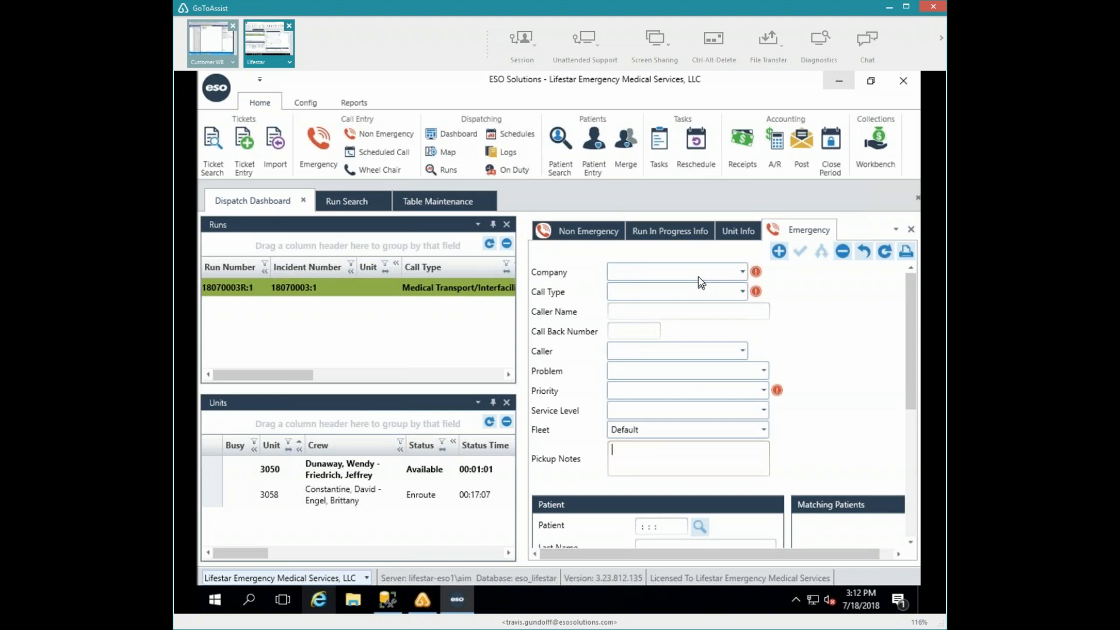
key("BackSpace")
key("Tab")
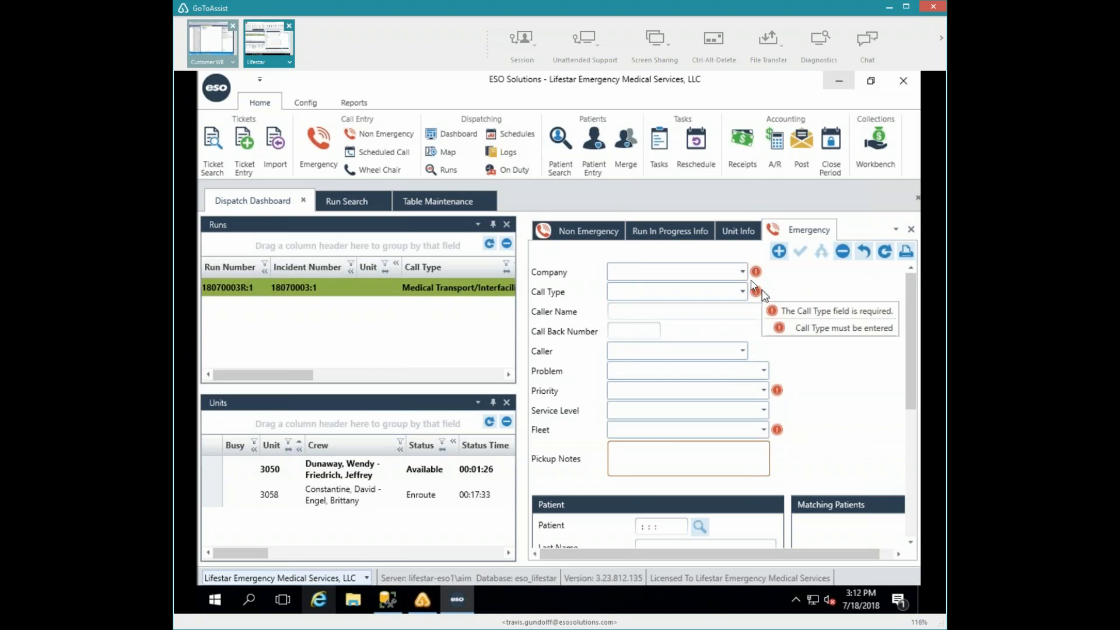
Step: Set the emergency call's Company to Training Company, Call Type to Default, Priority to Code 3, Emergent, and Fleet to Training
left_click(733, 272)
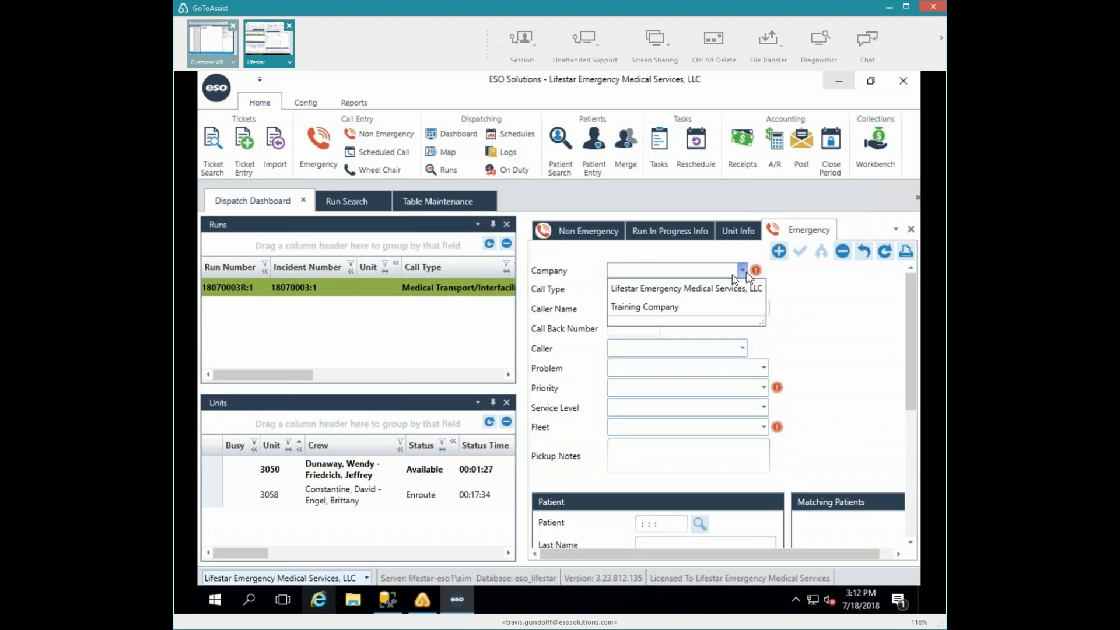
left_click(647, 308)
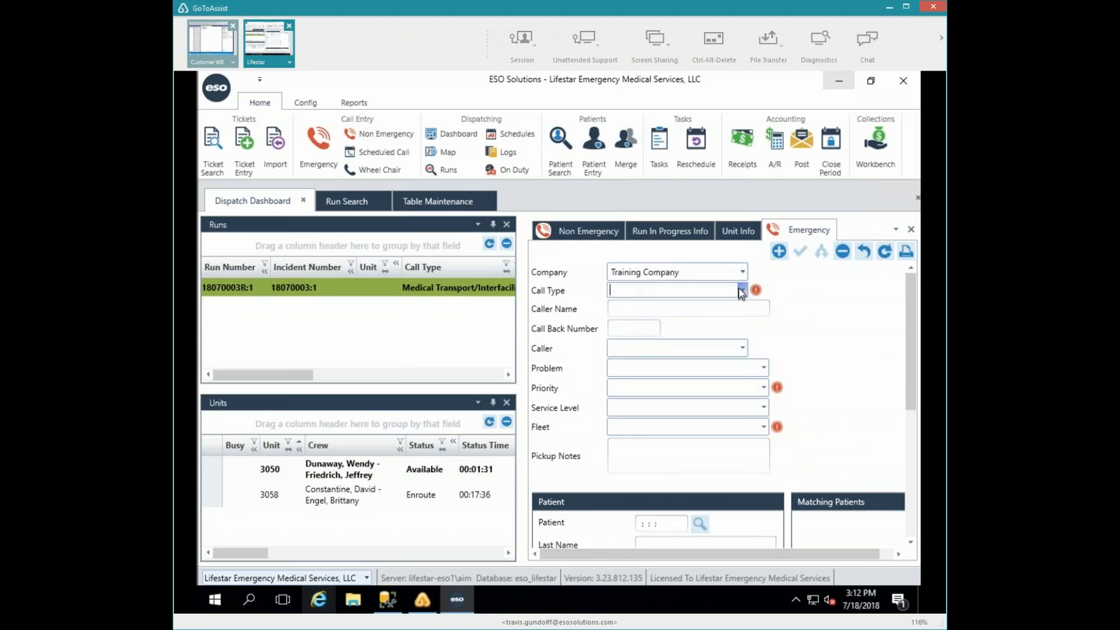
left_click(740, 290)
left_click(653, 308)
left_click(761, 387)
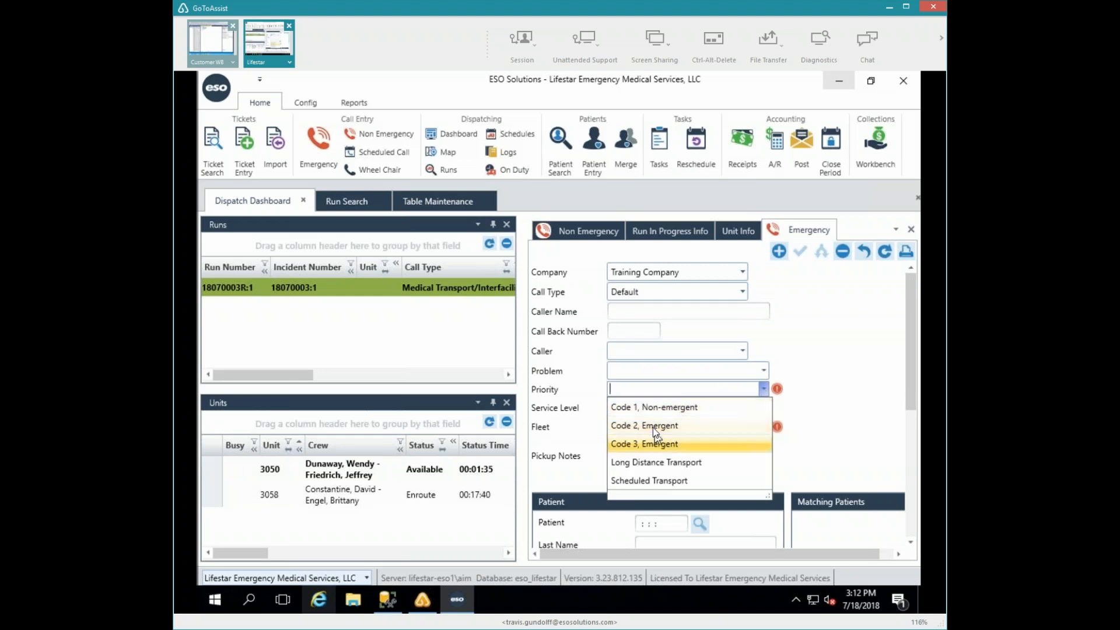
left_click(654, 444)
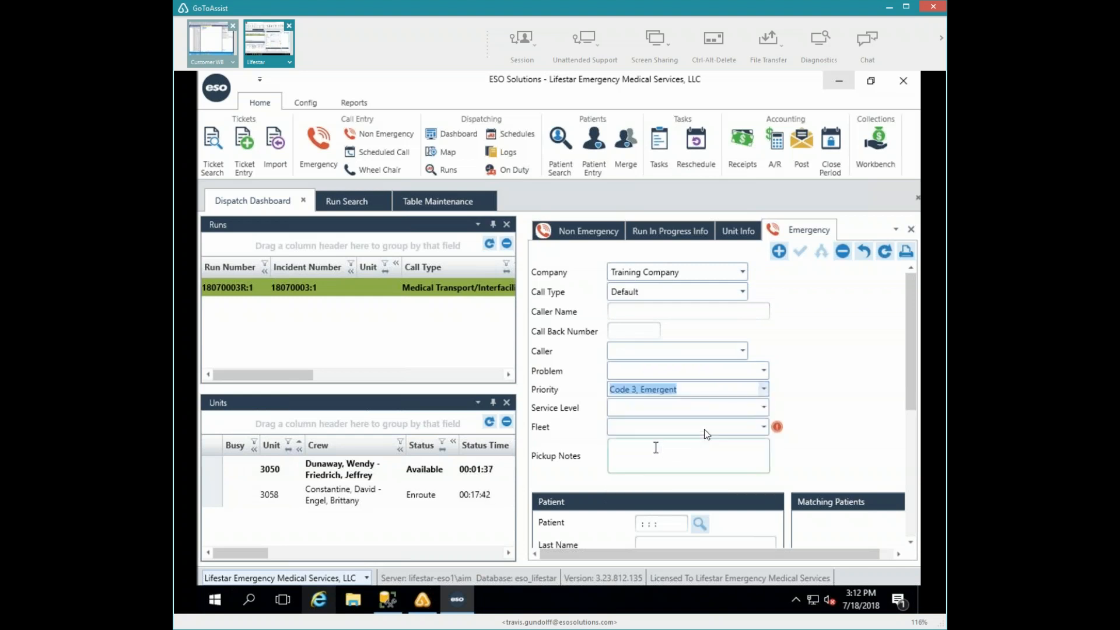
left_click(760, 427)
left_click(761, 429)
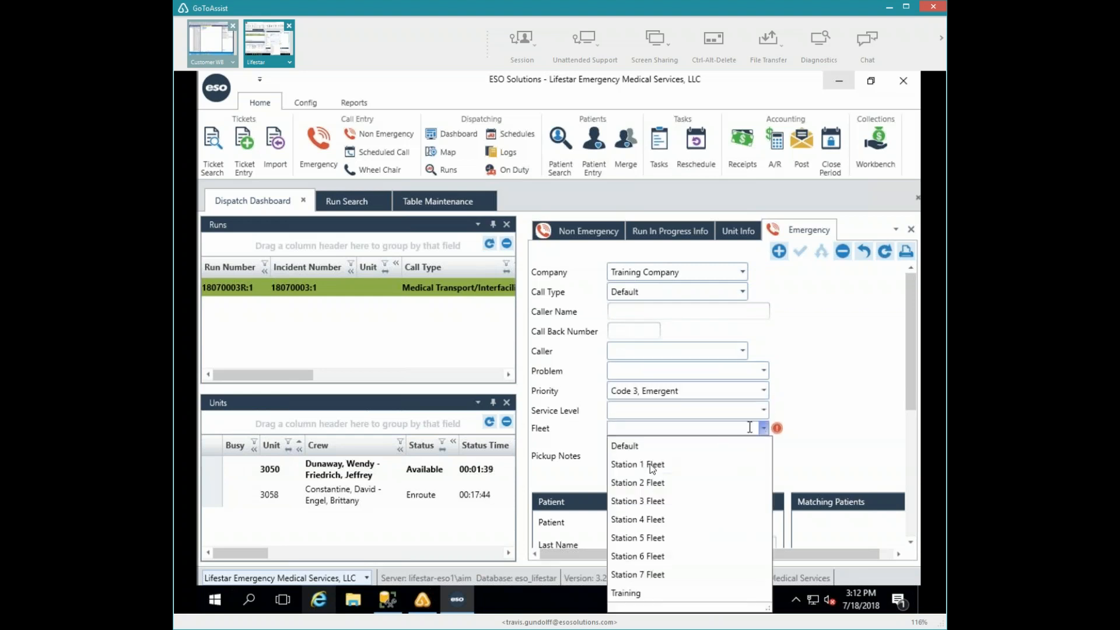
left_click(630, 593)
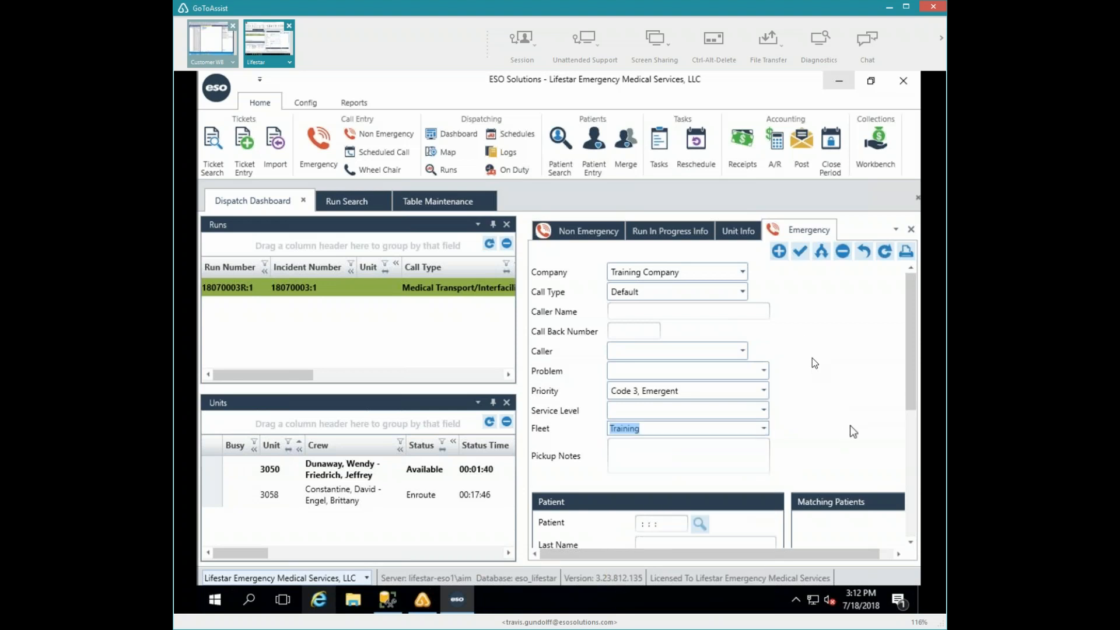
scroll(780, 384, "down", 5)
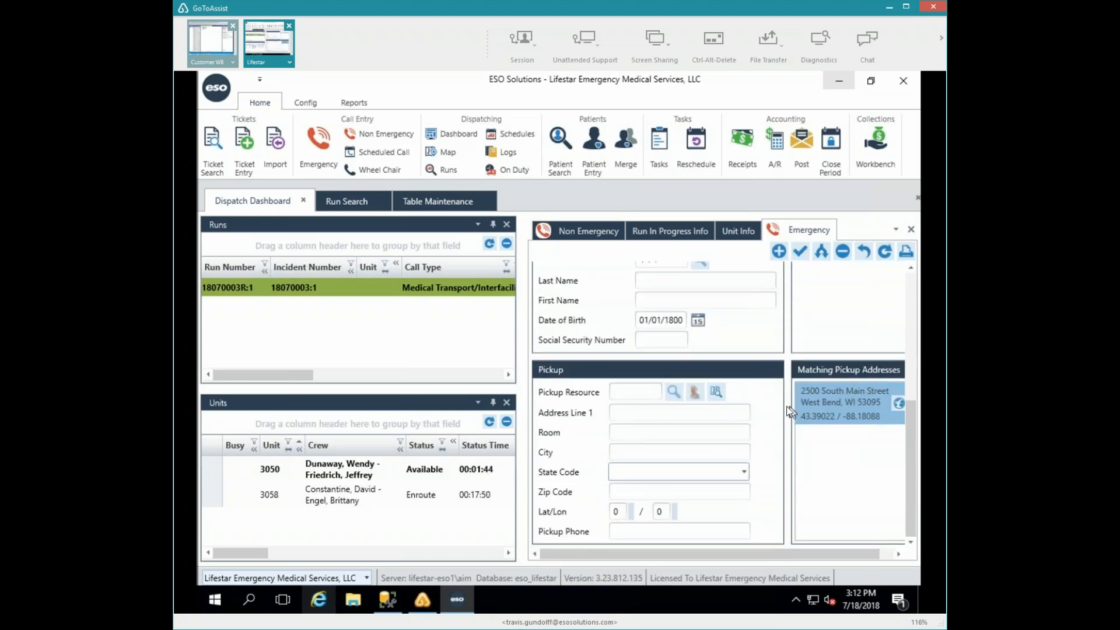
Step: Save the emergency call and alert unit 3050 for it, accepting the service level mismatch and dismissing the messaging error
scroll(786, 406, "up", 5)
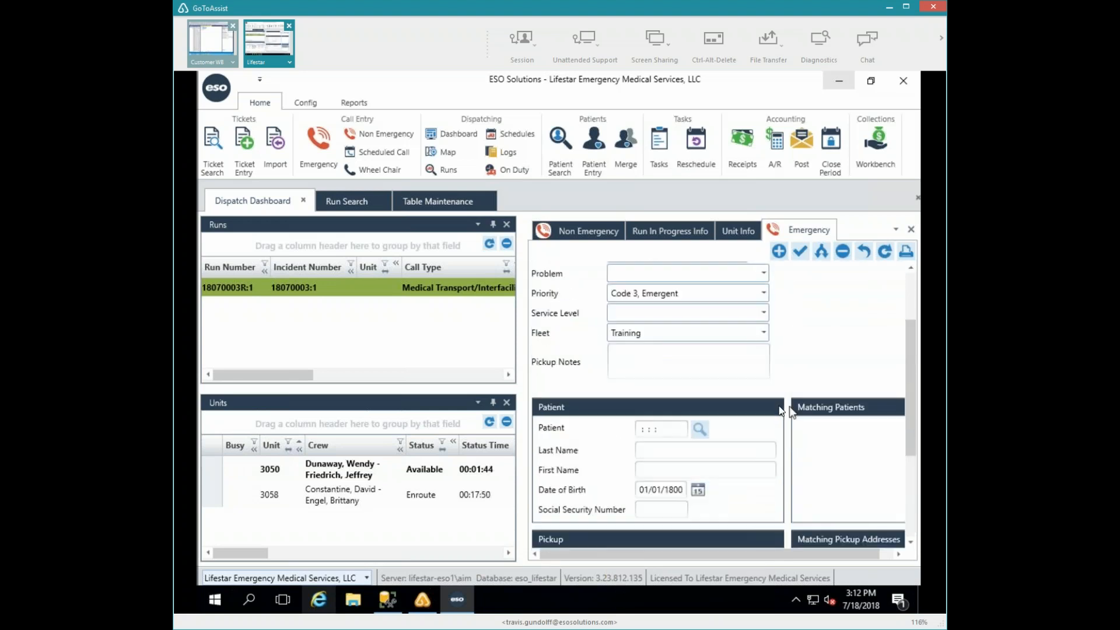
left_click(800, 255)
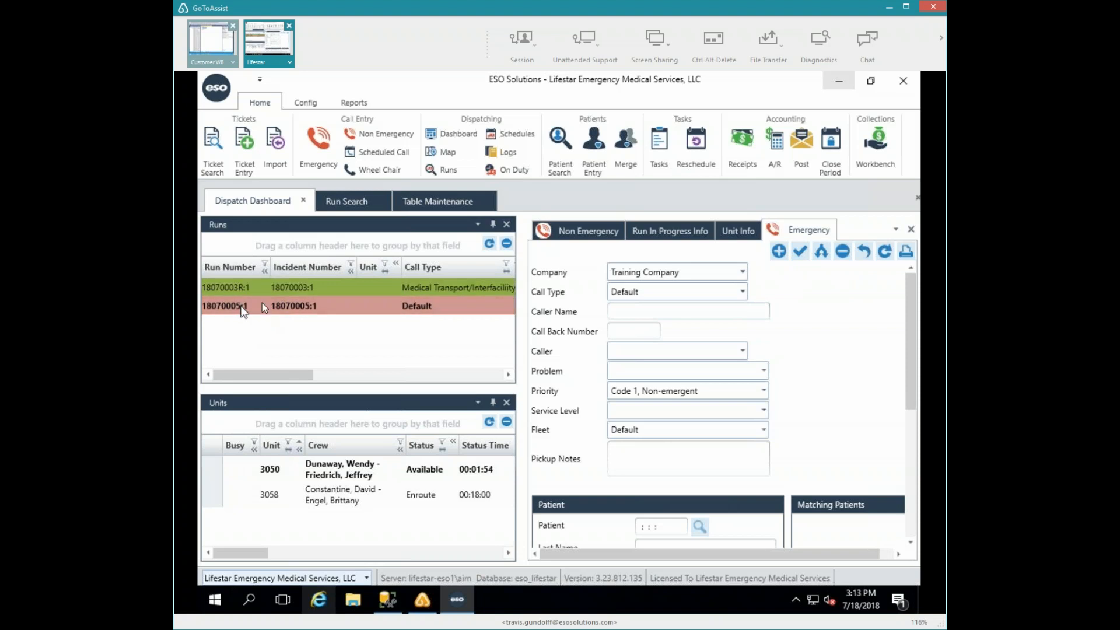
double_click(261, 304)
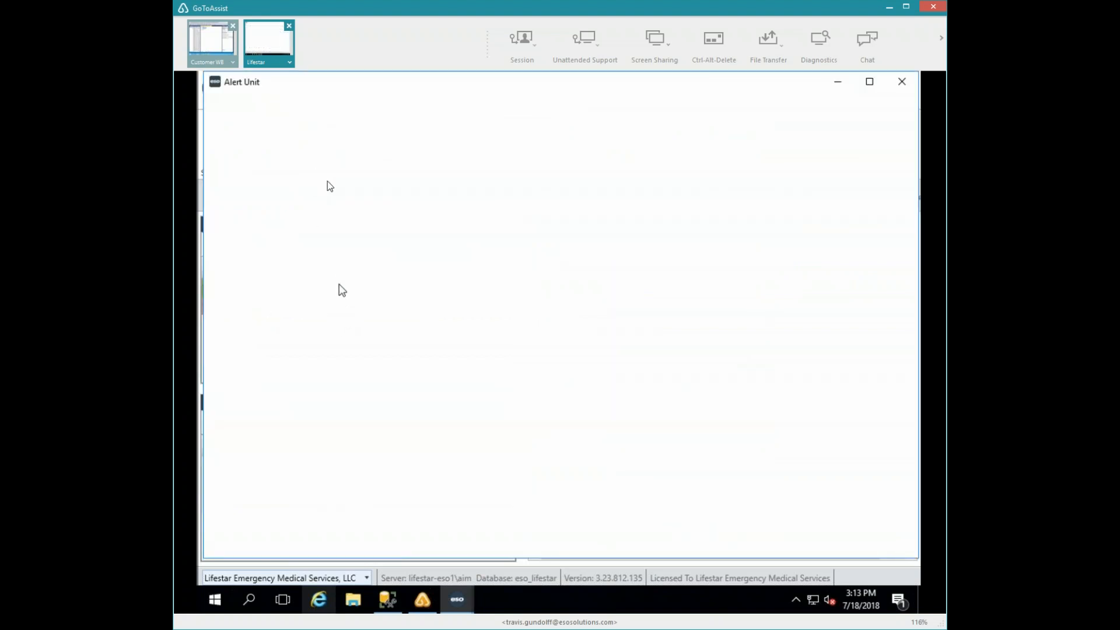
double_click(245, 504)
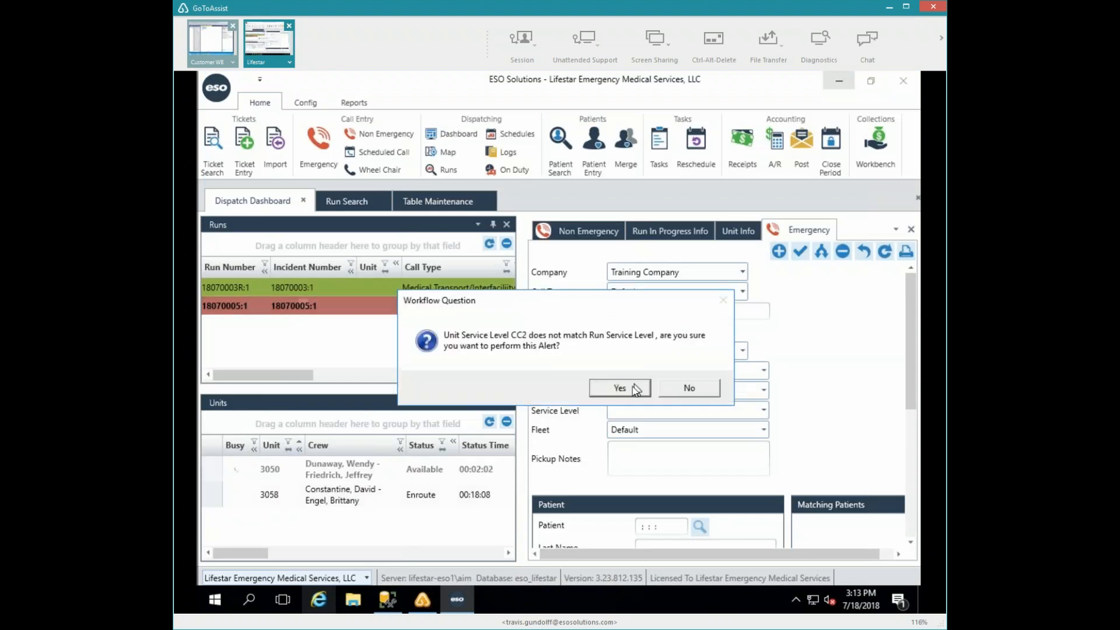
left_click(633, 386)
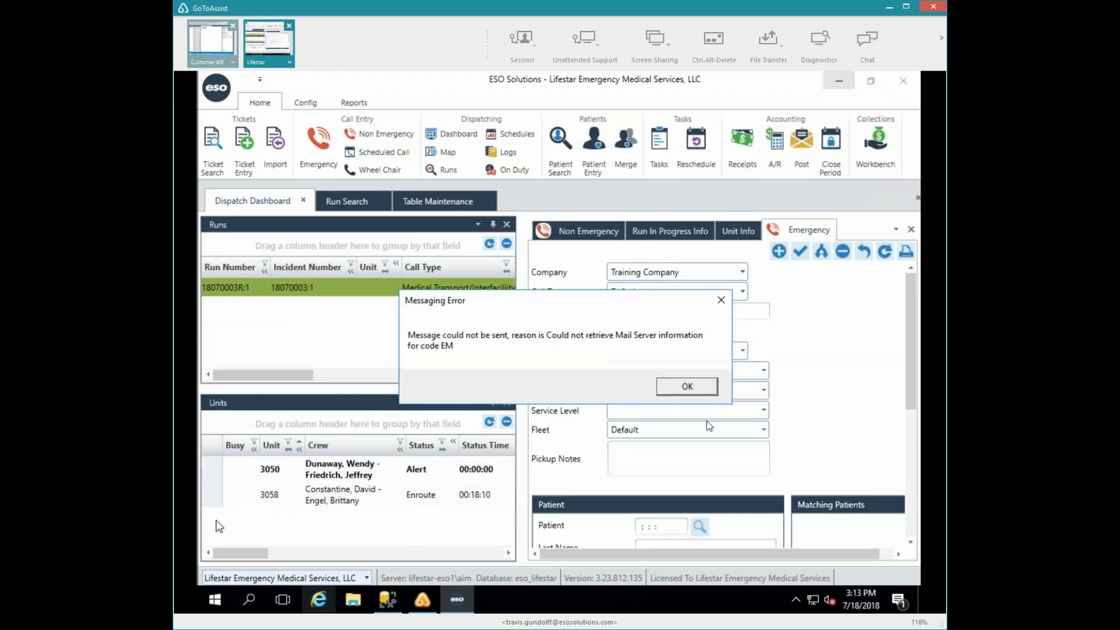
left_click(700, 389)
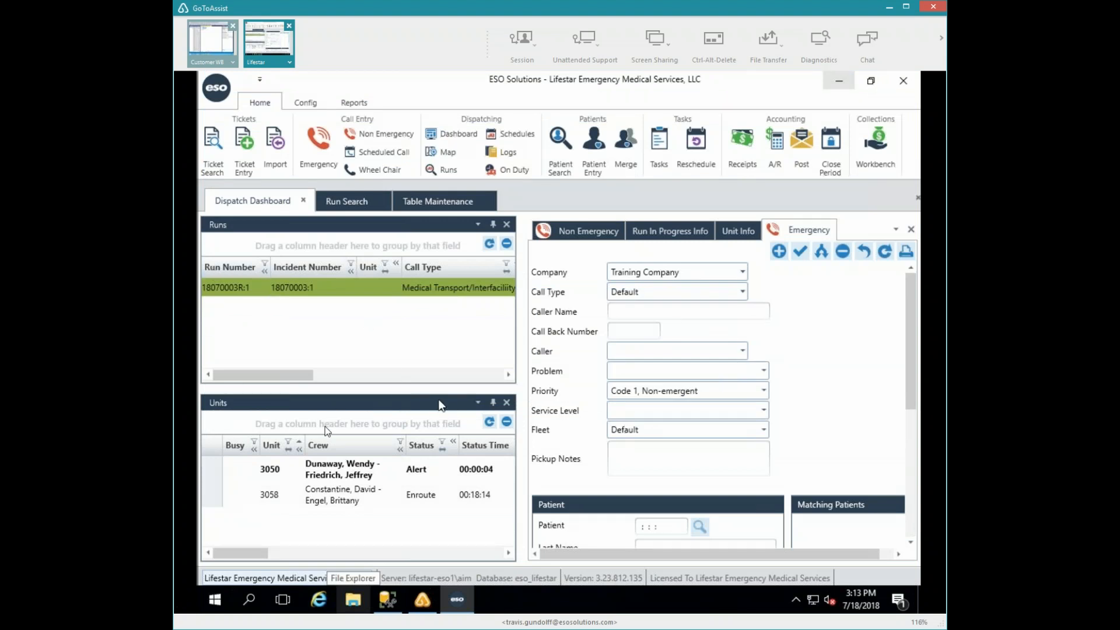
Step: Mark unit 3050 Enroute and open its current run for editing
double_click(275, 471)
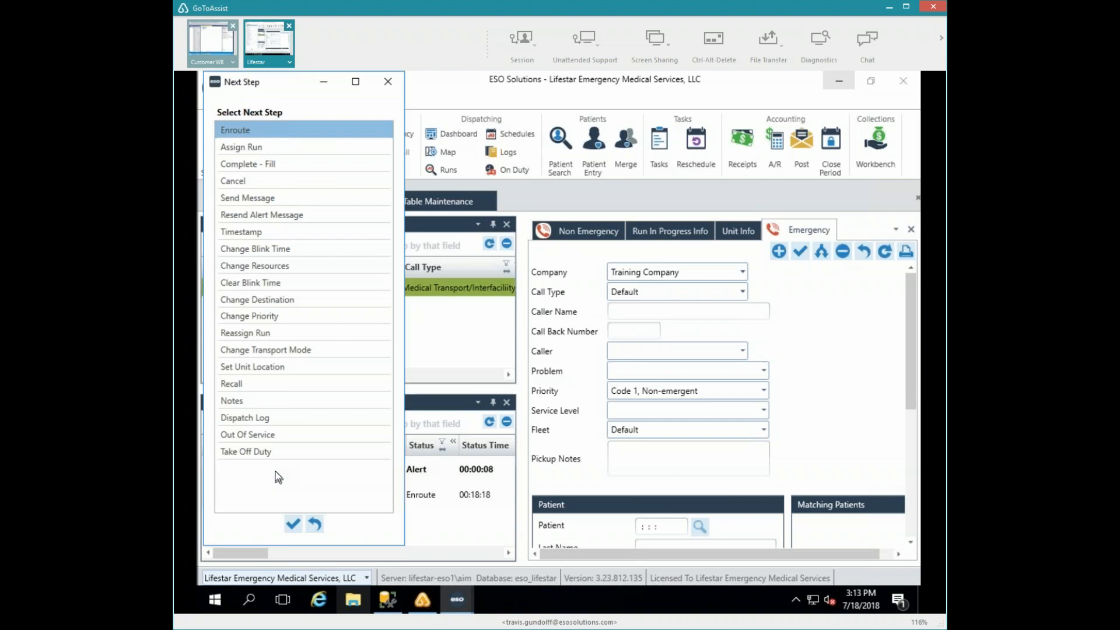
left_click(293, 525)
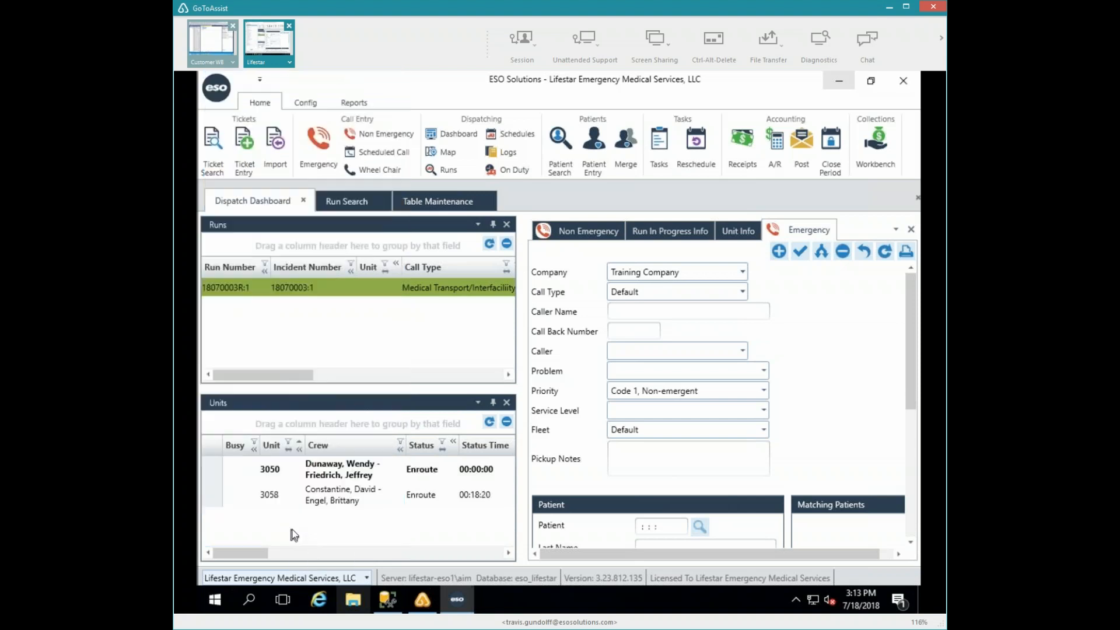
right_click(278, 470)
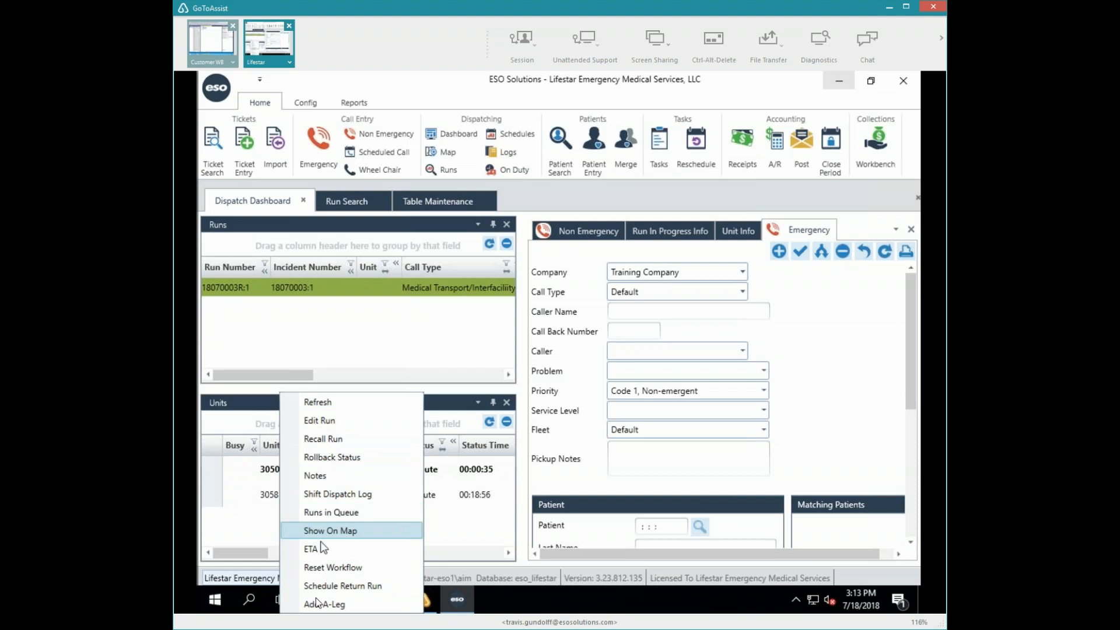
left_click(313, 422)
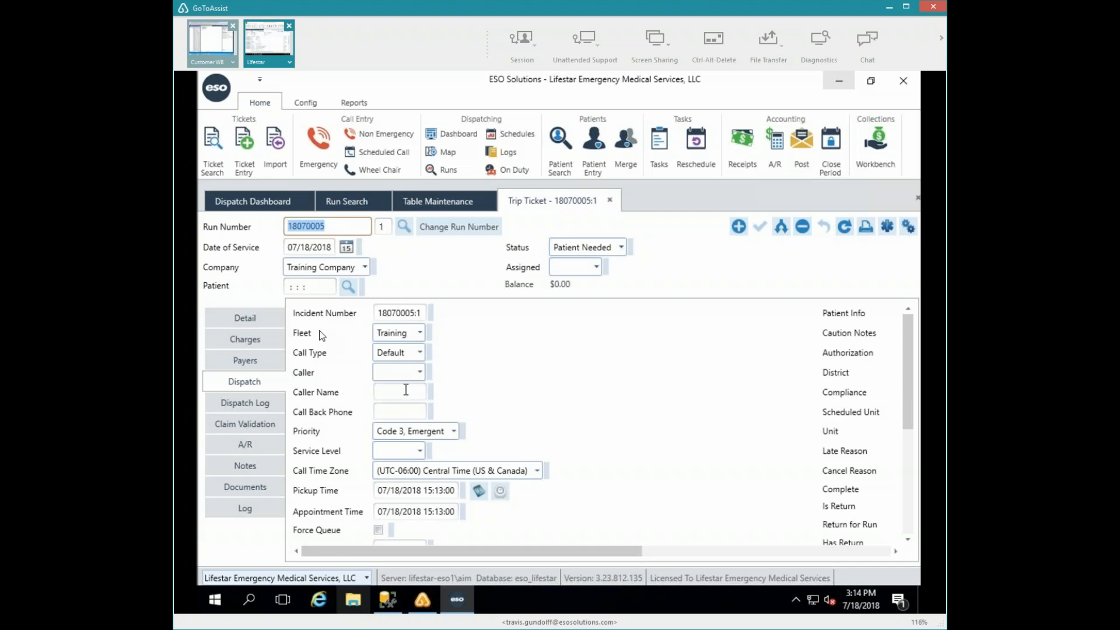
Step: Set the trip ticket's pickup address to BECKER MANOR by searching Skilled Nursing resources with last name "man"
left_click(262, 316)
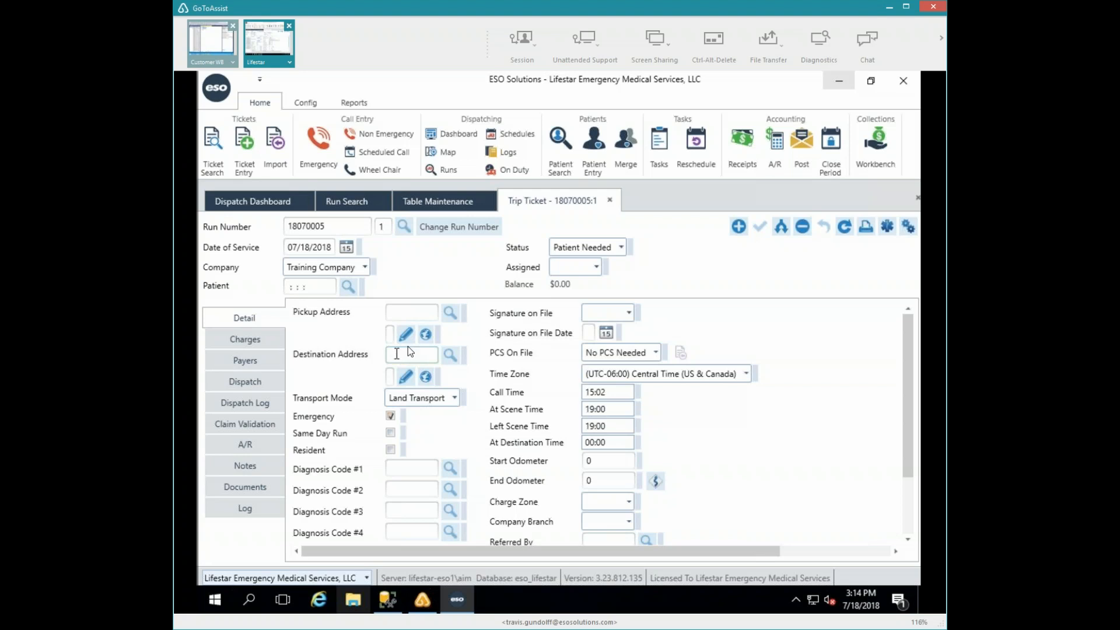
left_click(450, 313)
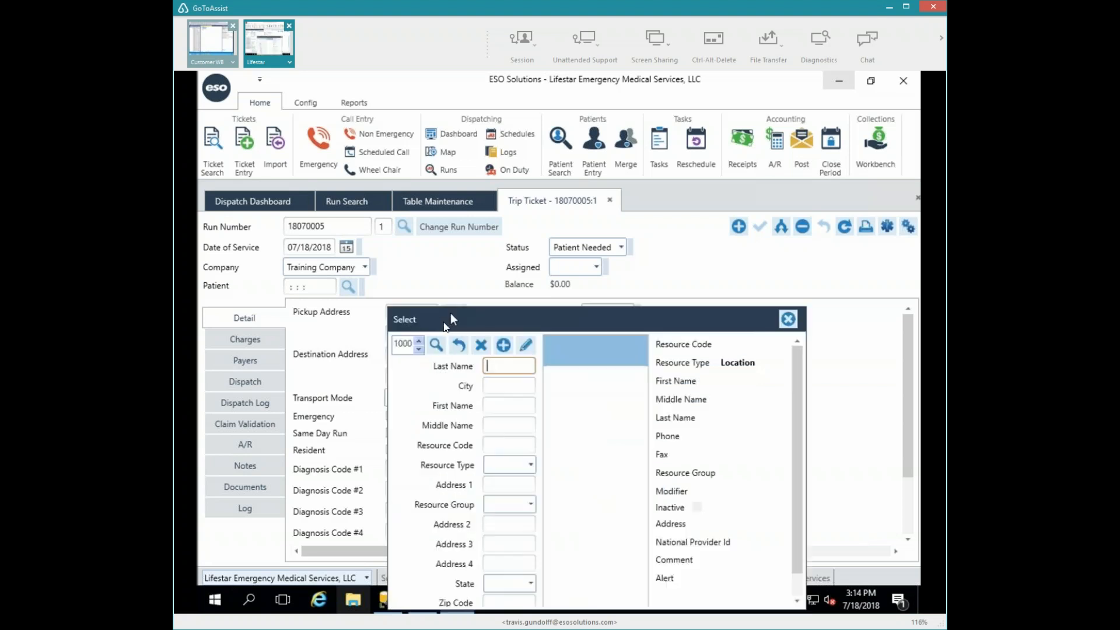
left_click(530, 465)
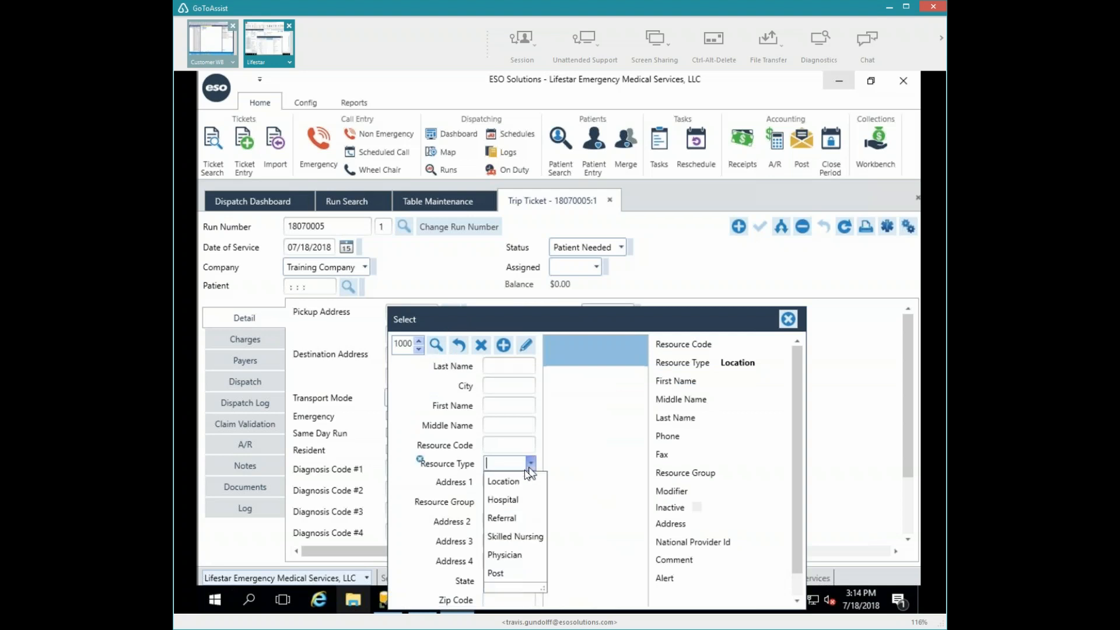
left_click(505, 537)
left_click(498, 367)
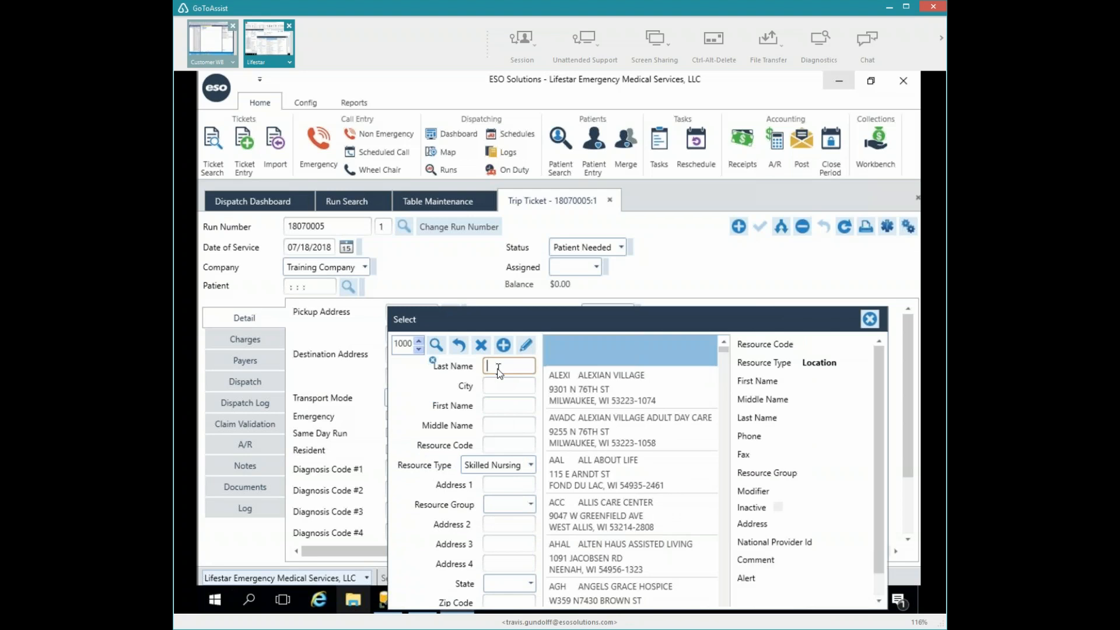
type("man")
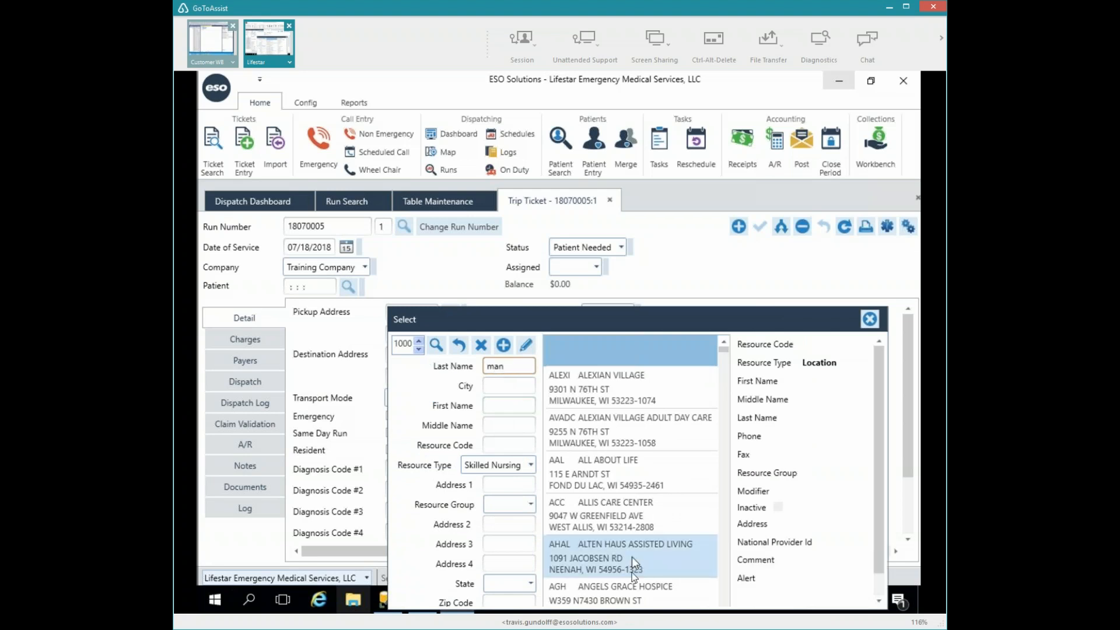
key("Tab")
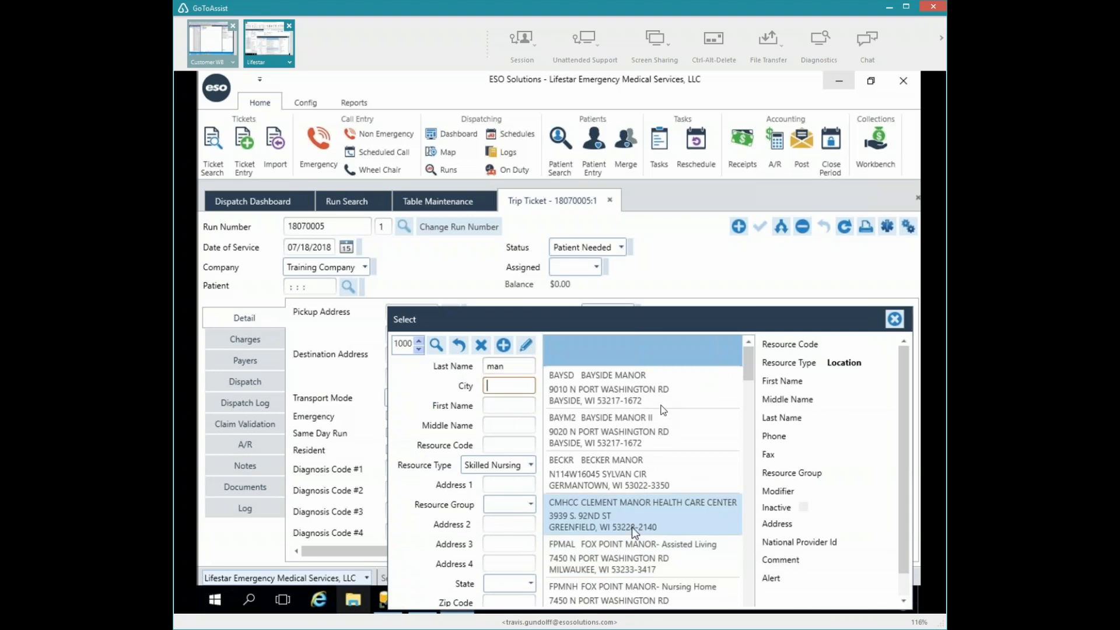
left_click(632, 473)
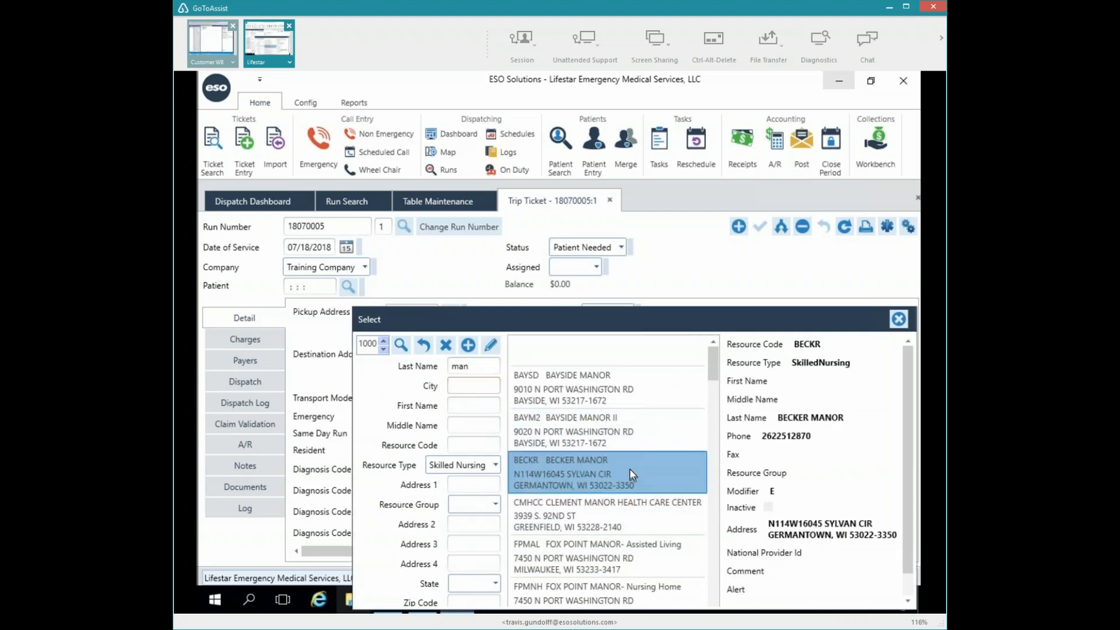
double_click(629, 467)
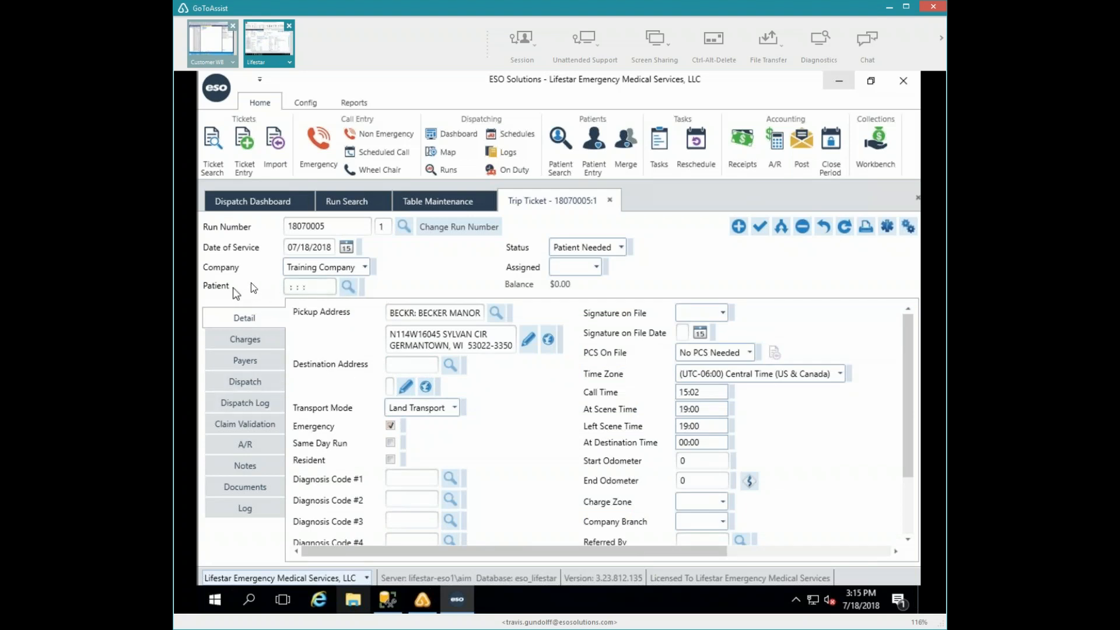
Step: Look up the existing patient by first name and assign the matching record to the trip ticket
left_click(347, 287)
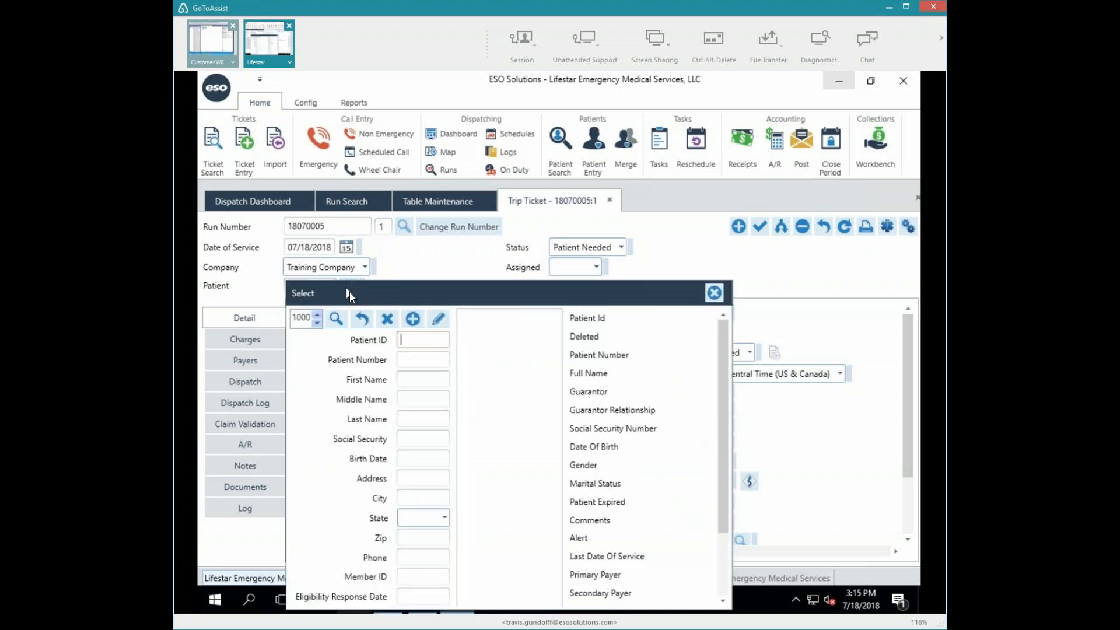
left_click(420, 380)
type("foghorn")
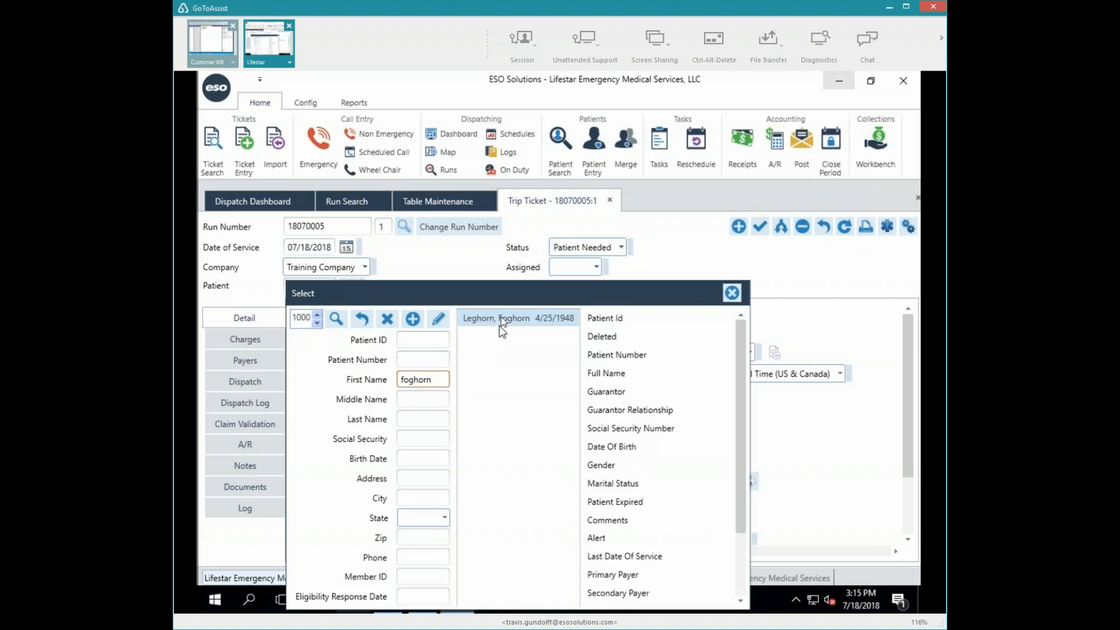
double_click(501, 319)
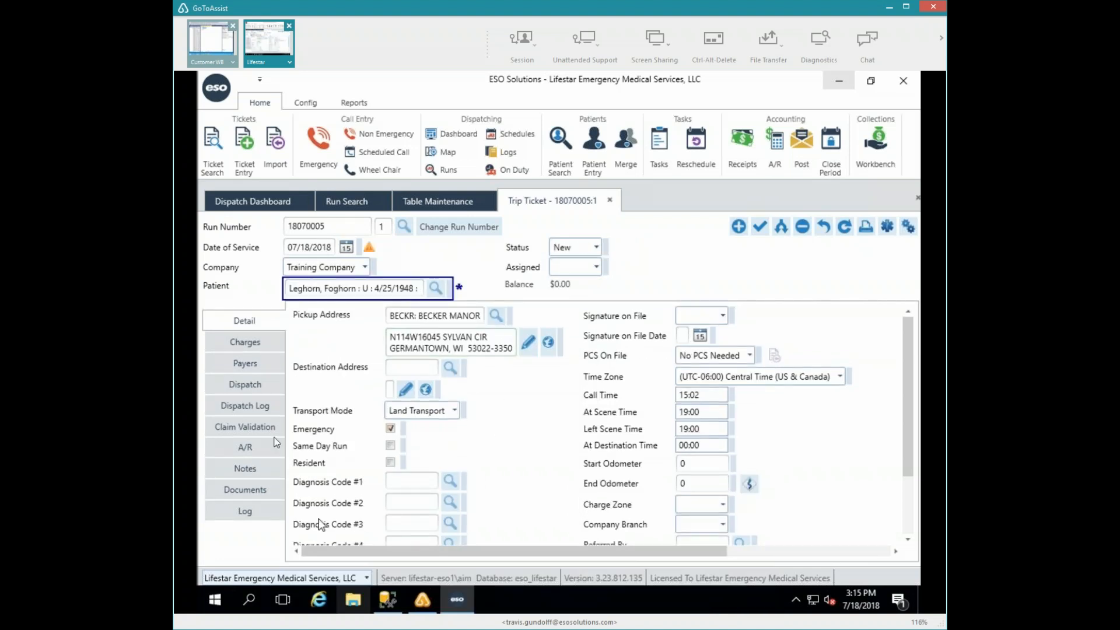
Step: Set the trip ticket's dispatch Service Level to Critical Care 2 and Problem to Cardiac Arrest
left_click(250, 386)
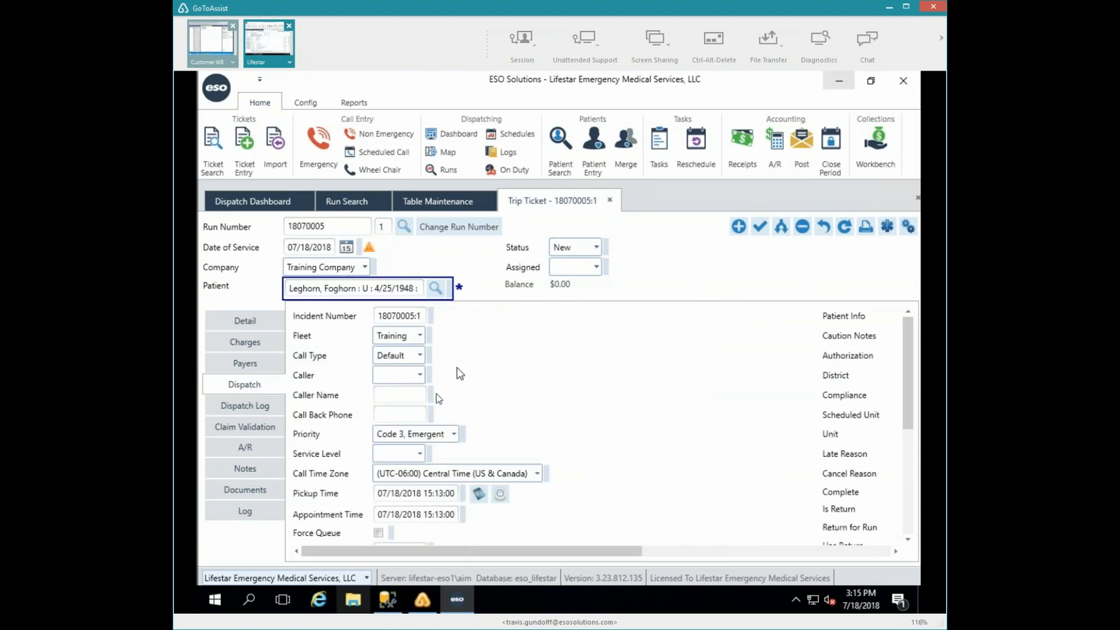
left_click(419, 454)
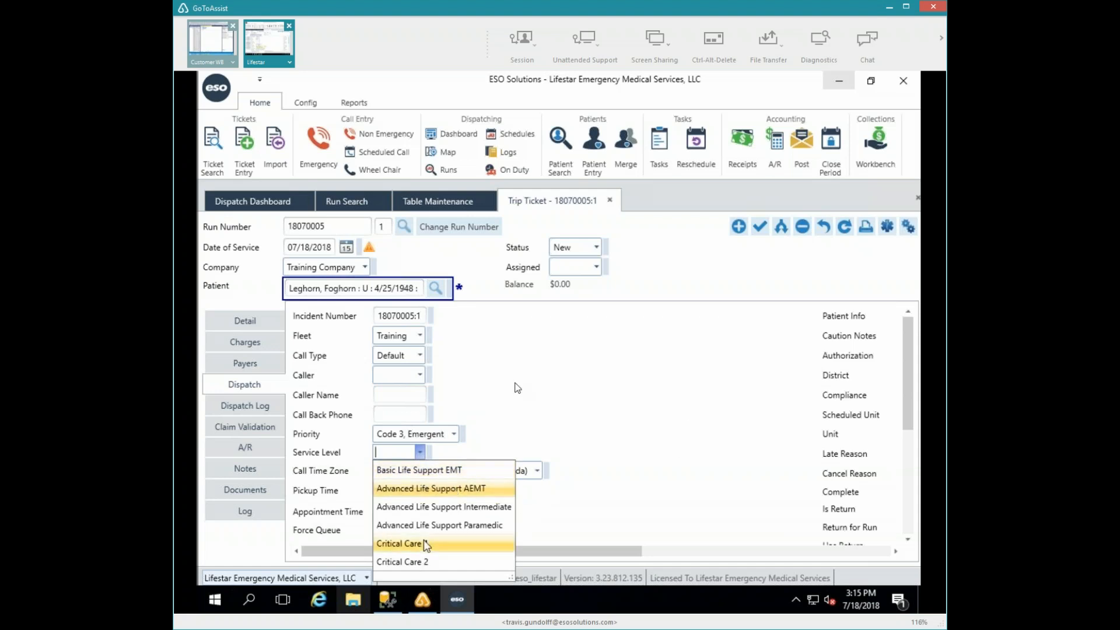
left_click(418, 562)
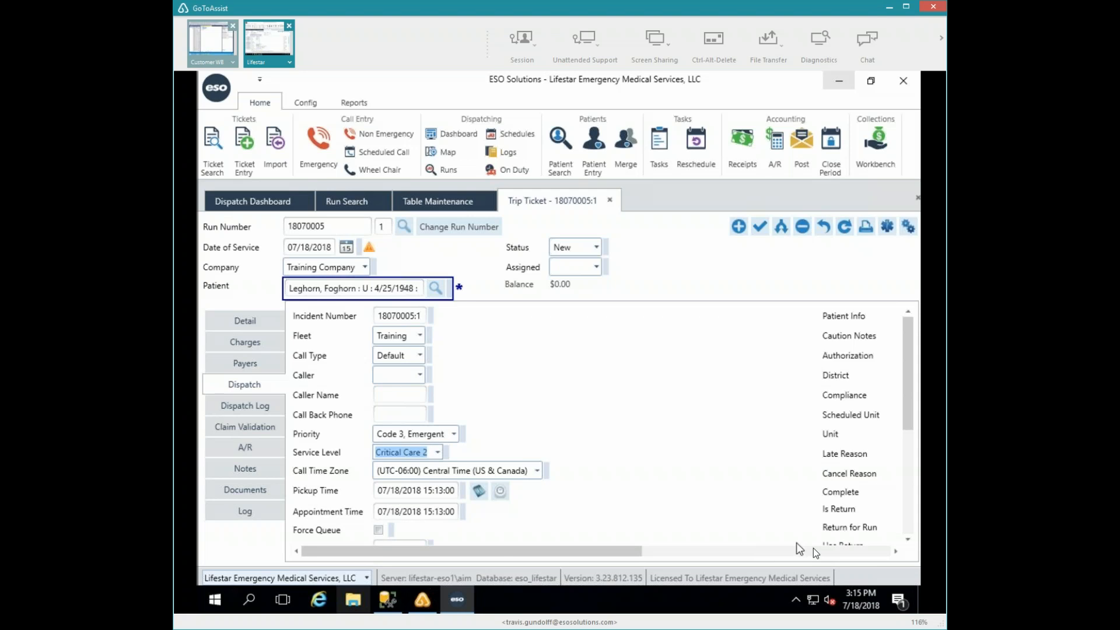
left_click(754, 552)
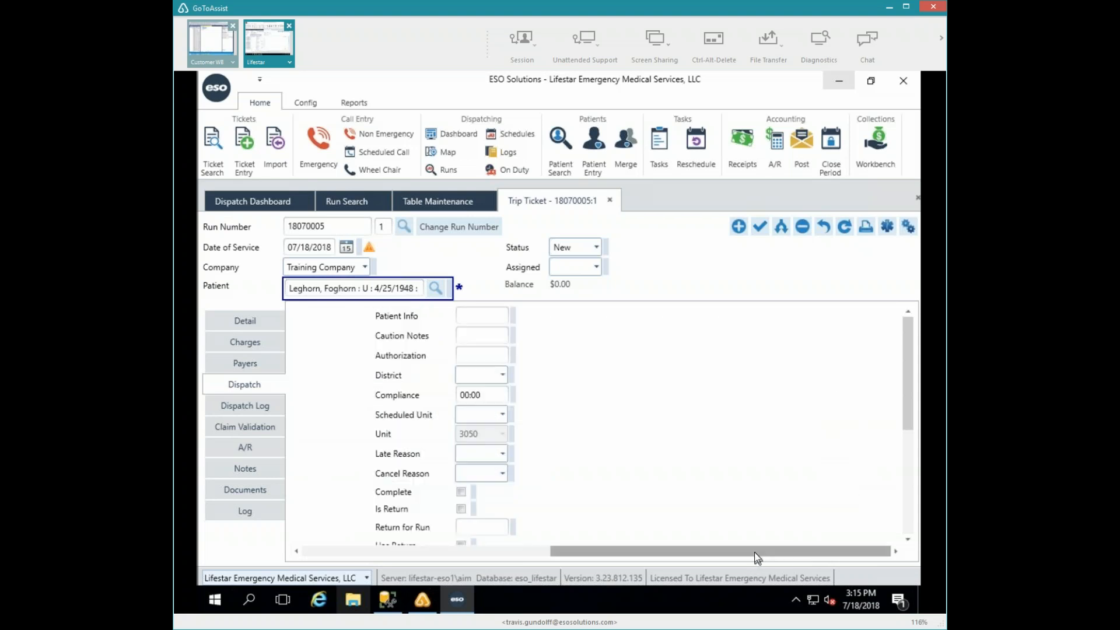
left_click(494, 552)
left_click(907, 525)
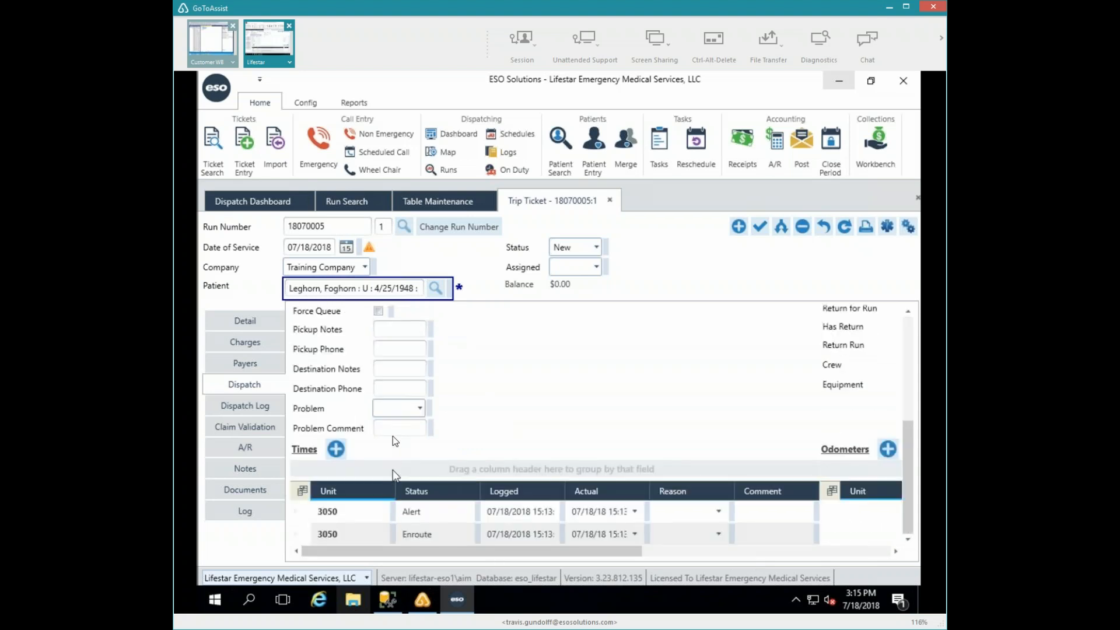
left_click(420, 409)
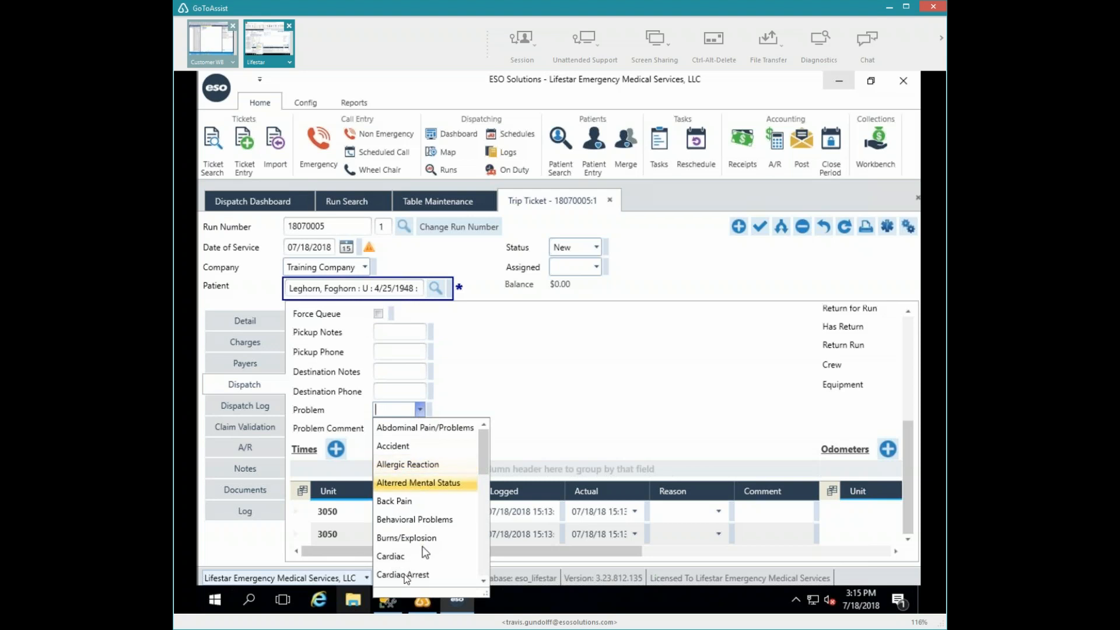
left_click(415, 574)
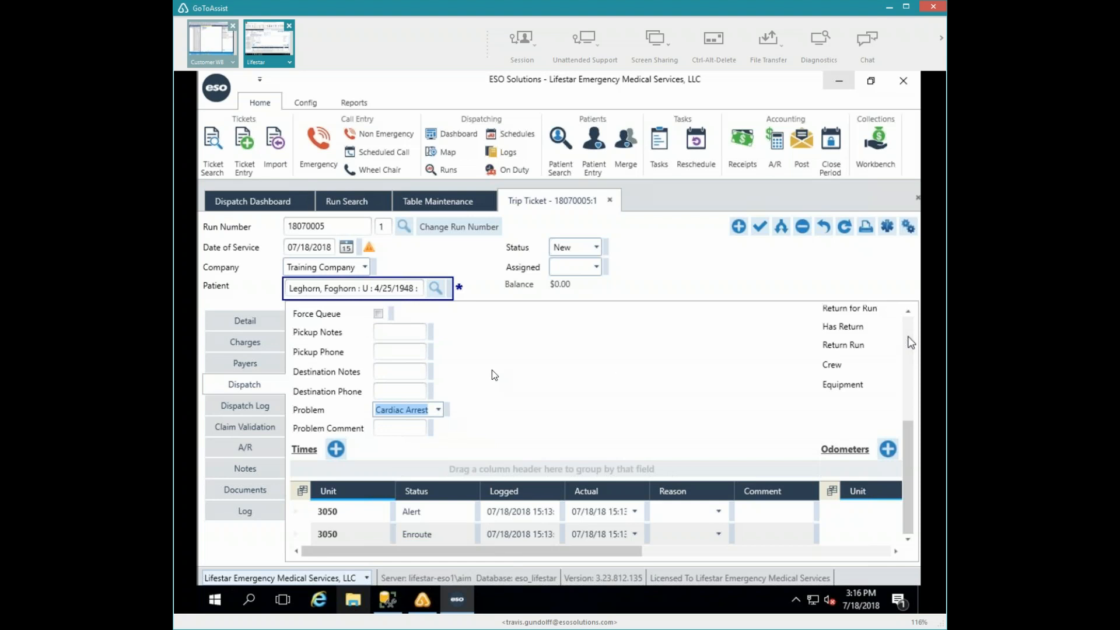
key("Tab")
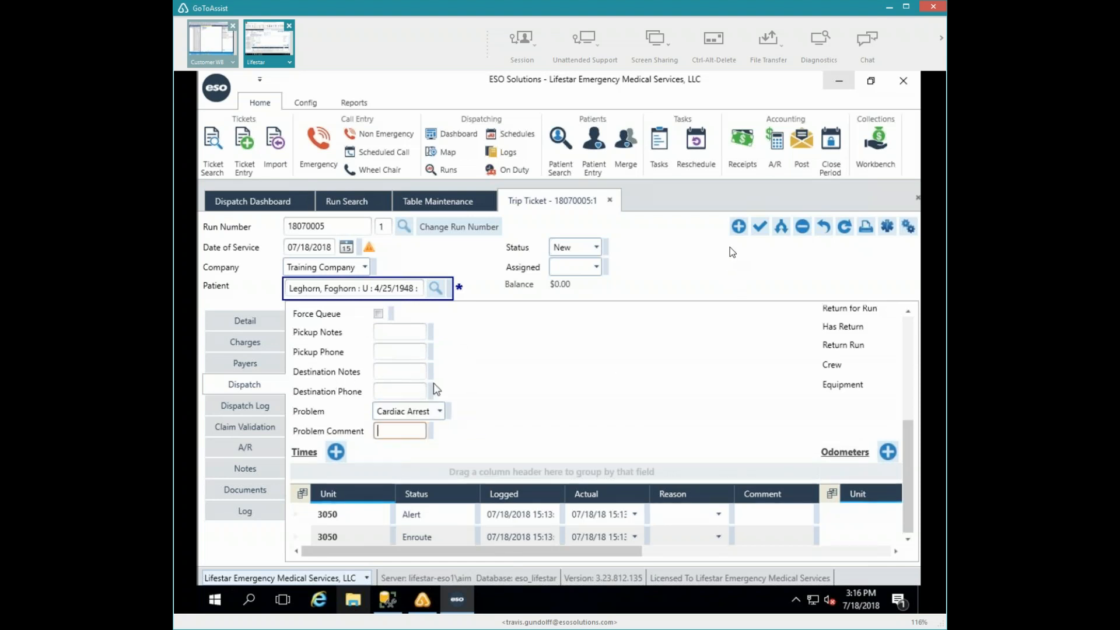
Step: Save and close the trip ticket, and close Table Maintenance and Run Search so only the Dispatch Dashboard stays open
left_click(761, 231)
left_click(610, 201)
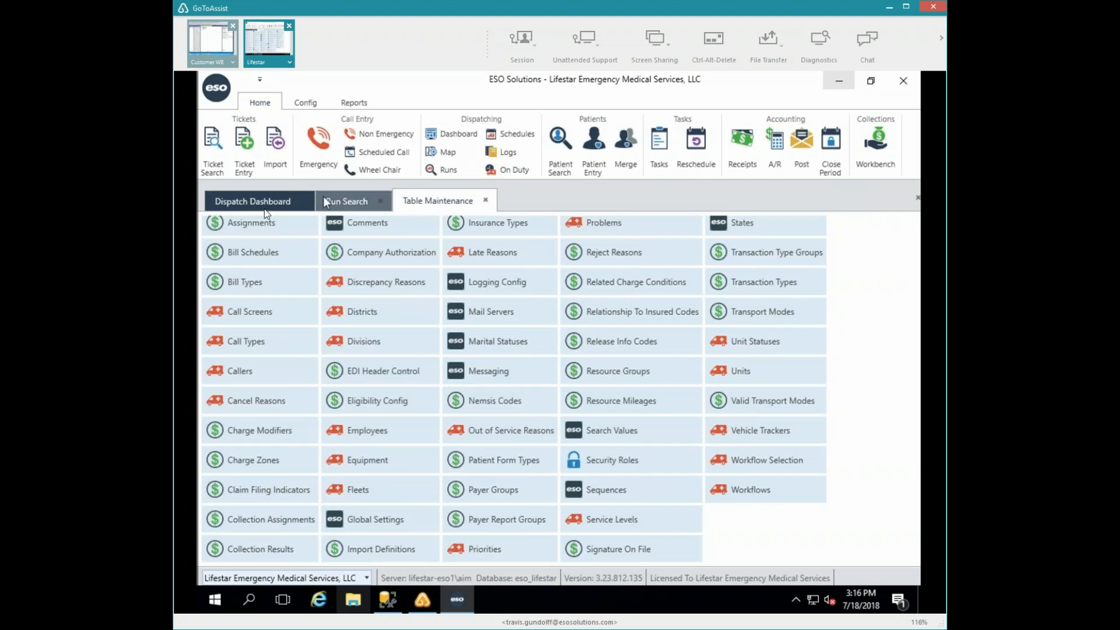
left_click(250, 201)
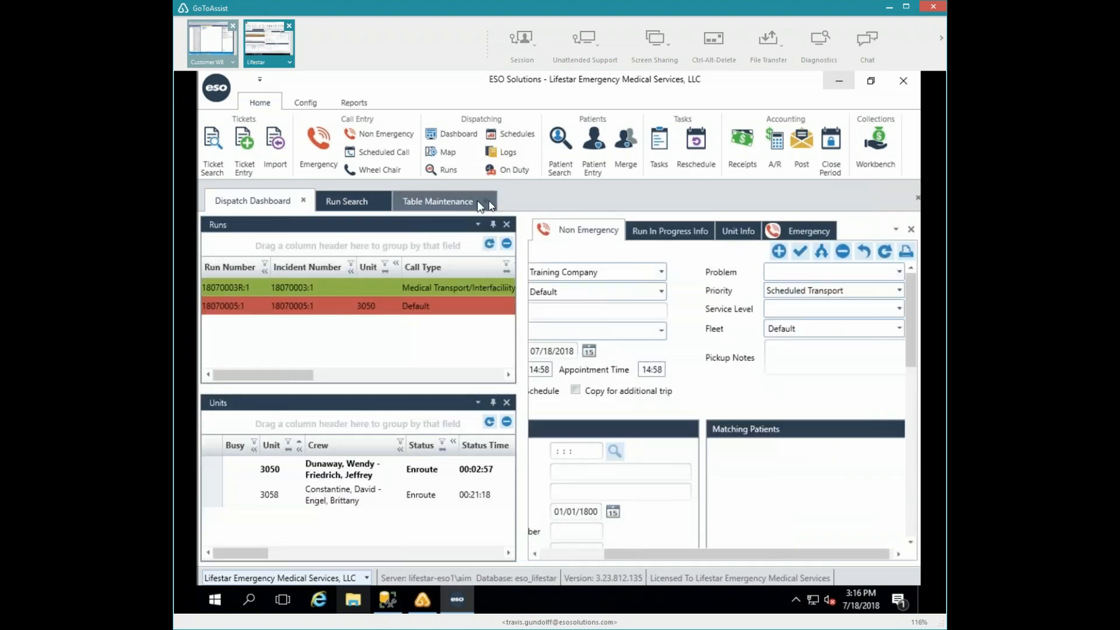
left_click(485, 202)
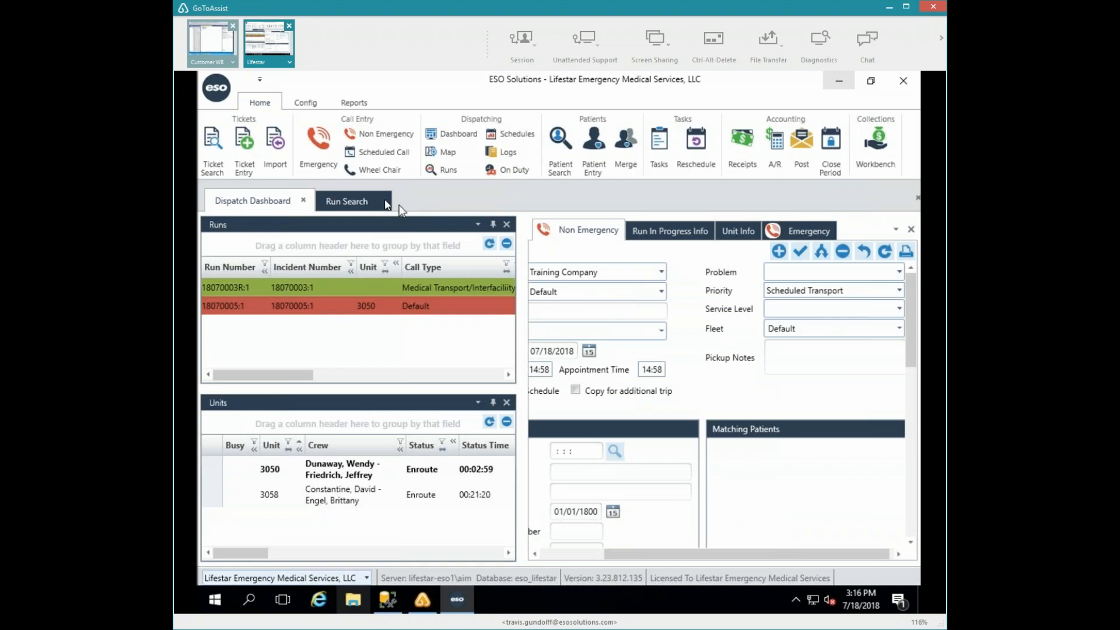
left_click(380, 201)
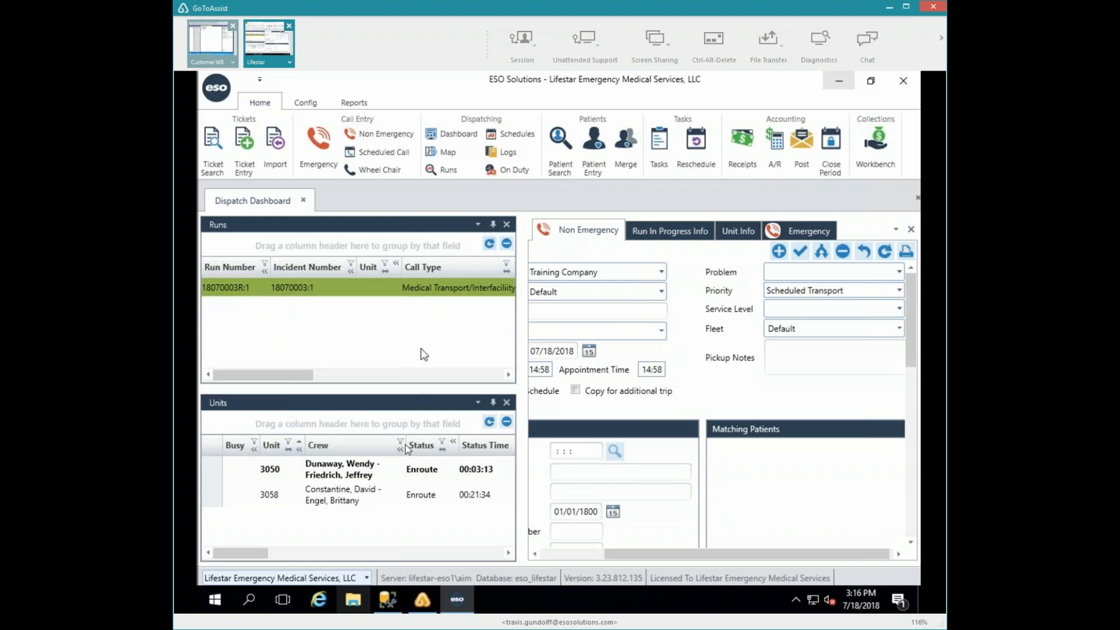
double_click(351, 473)
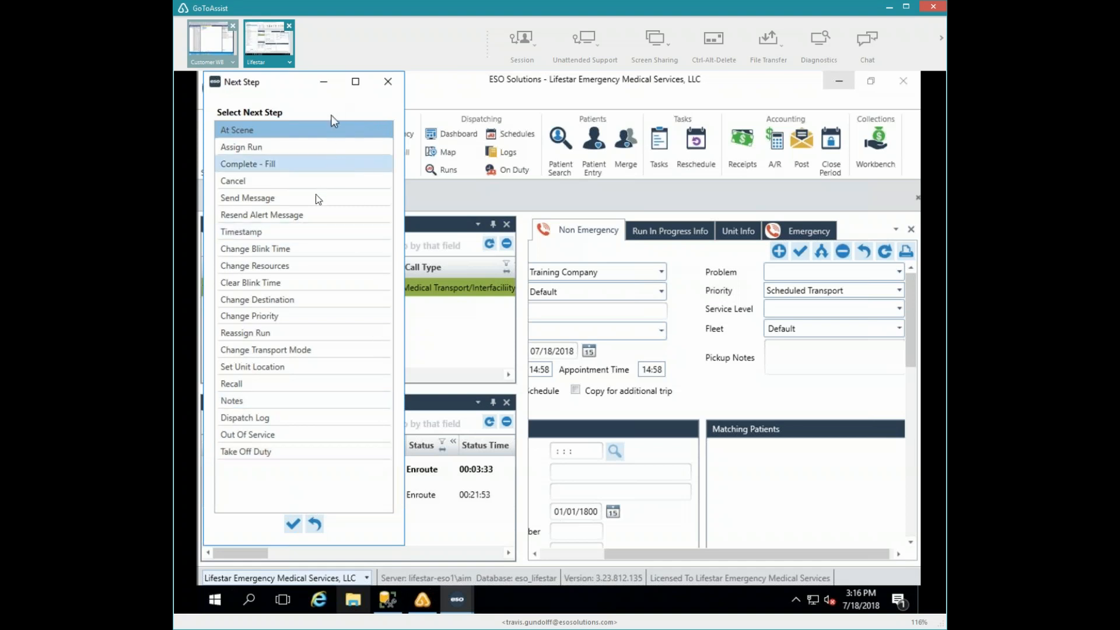
left_click(282, 215)
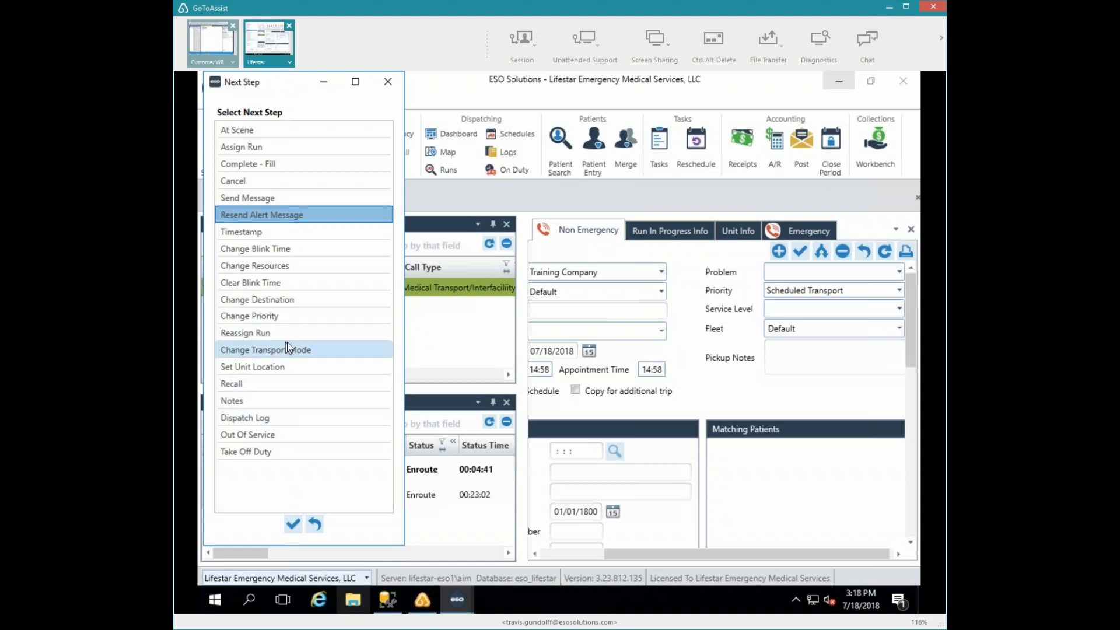
left_click(302, 300)
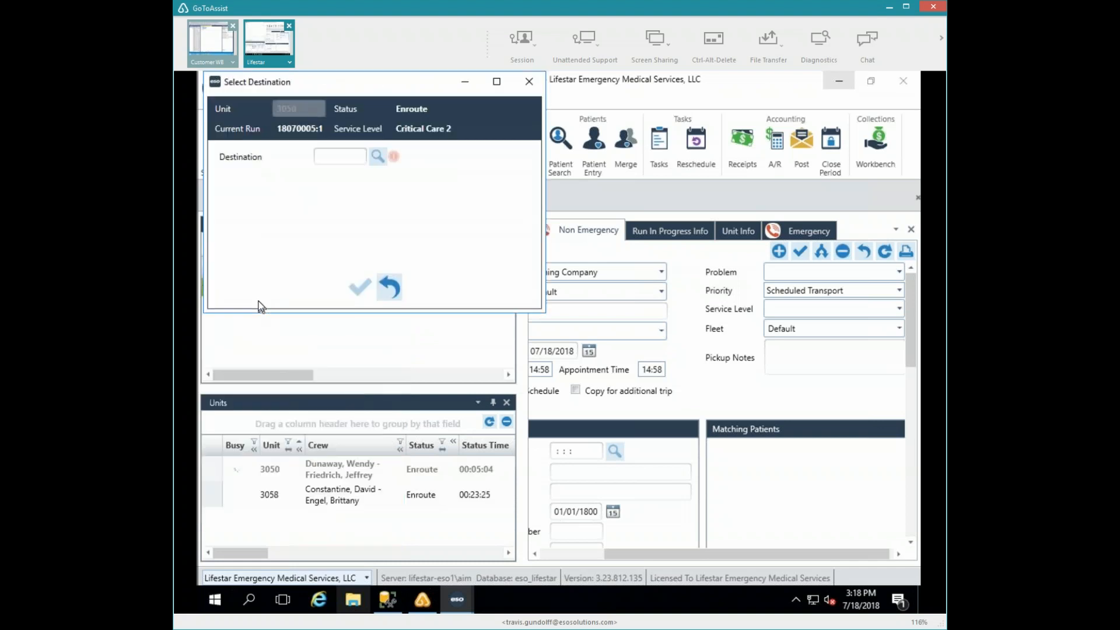
left_click(376, 157)
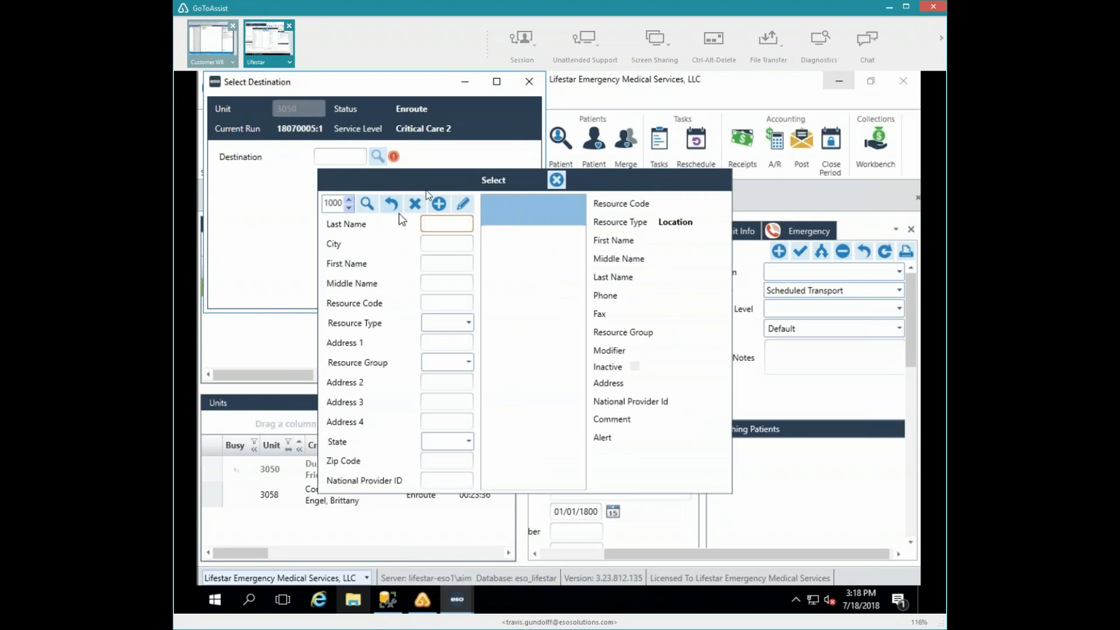
left_click(557, 179)
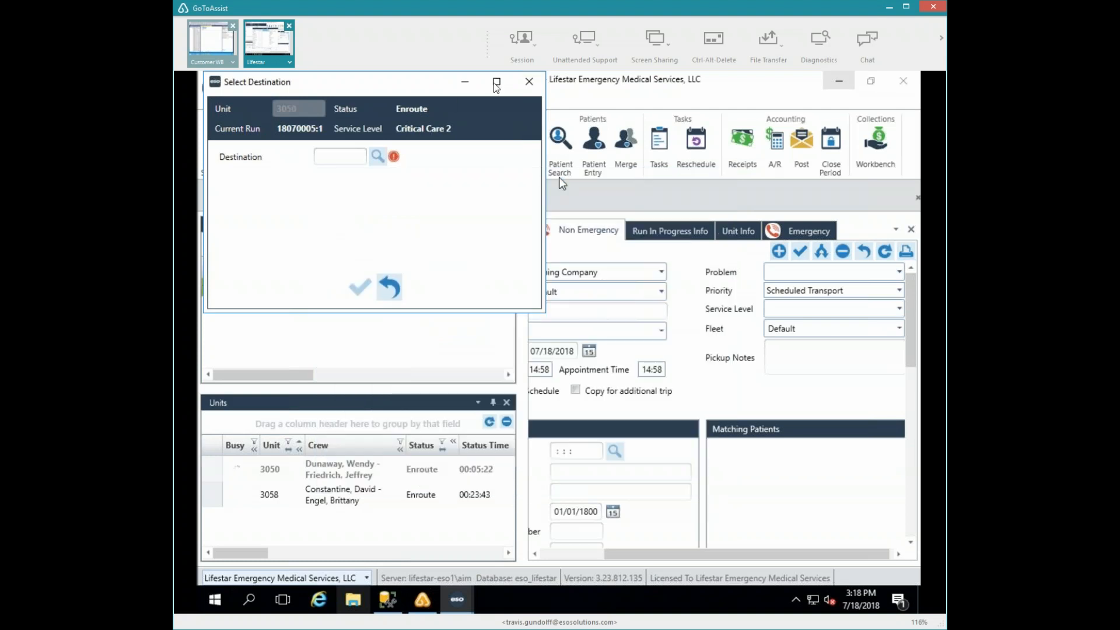
left_click(528, 82)
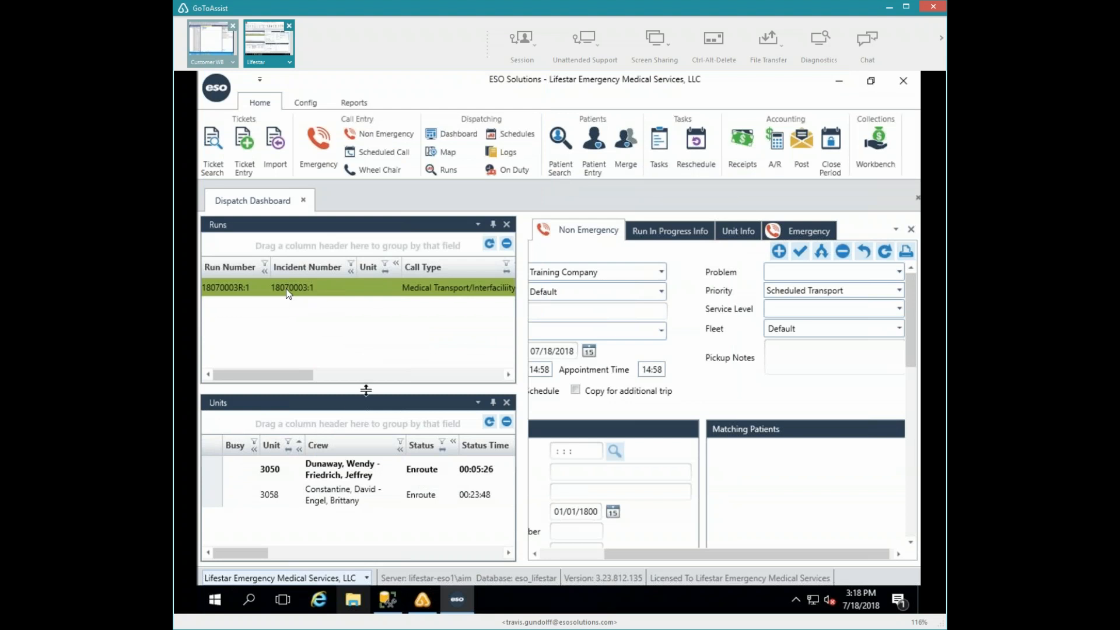
right_click(285, 289)
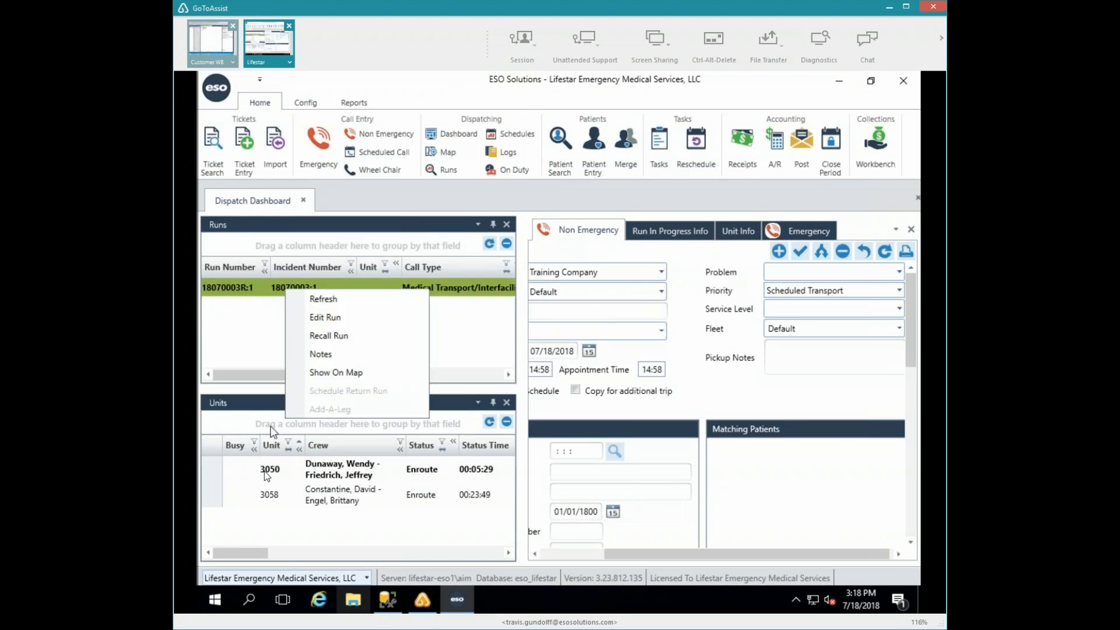
Step: Open unit 3050's current run for editing and show the Detail section of its trip ticket
left_click(266, 476)
right_click(266, 476)
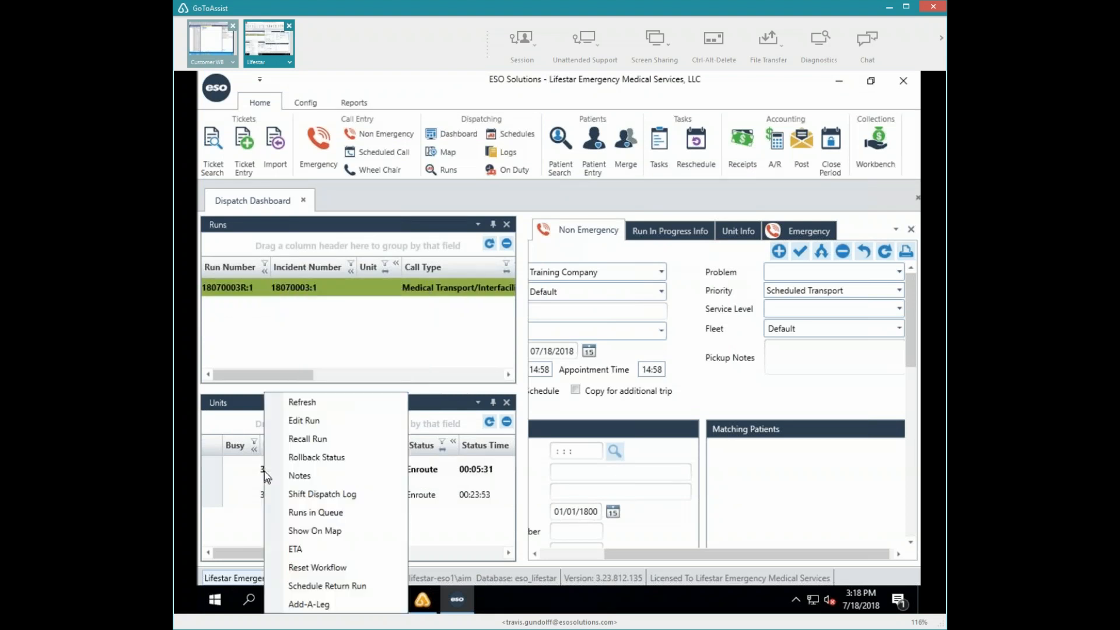
left_click(299, 421)
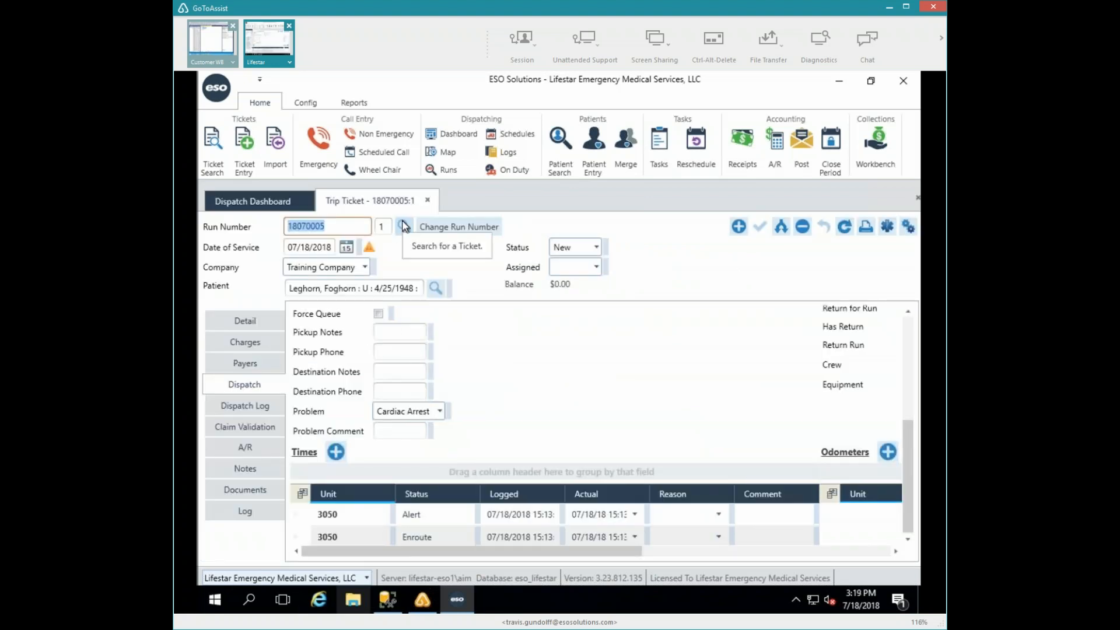
left_click(240, 321)
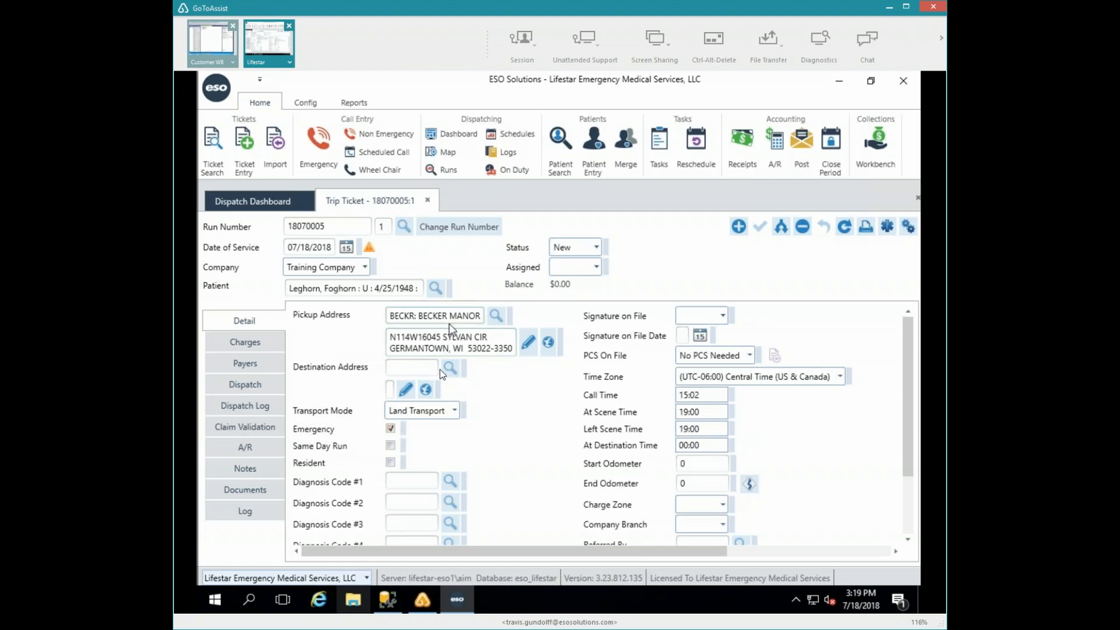
Step: Enter the ticket's destination address with LZ on line one, the landing pad's street address on line two, city West Bend and state Wisconsin
left_click(407, 390)
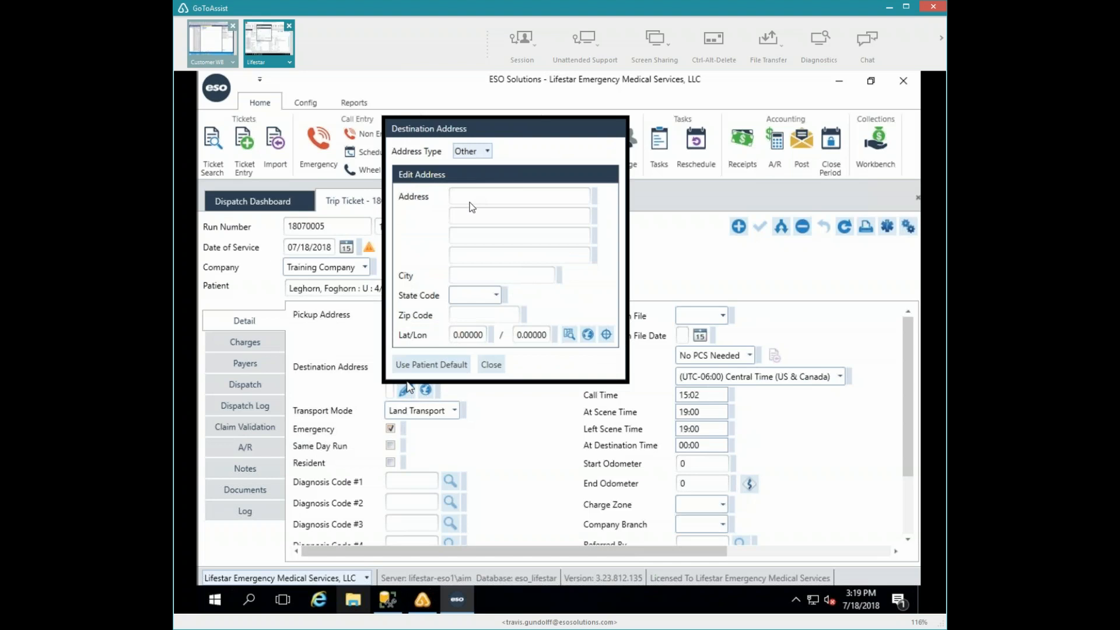
left_click(471, 200)
type("LXZ")
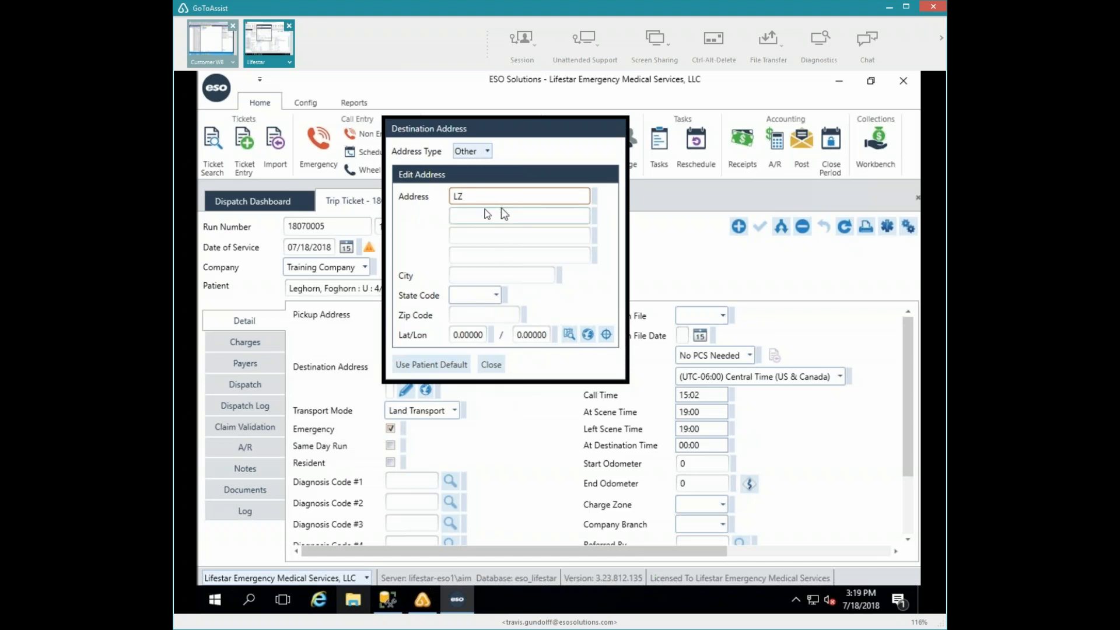
left_click(478, 214)
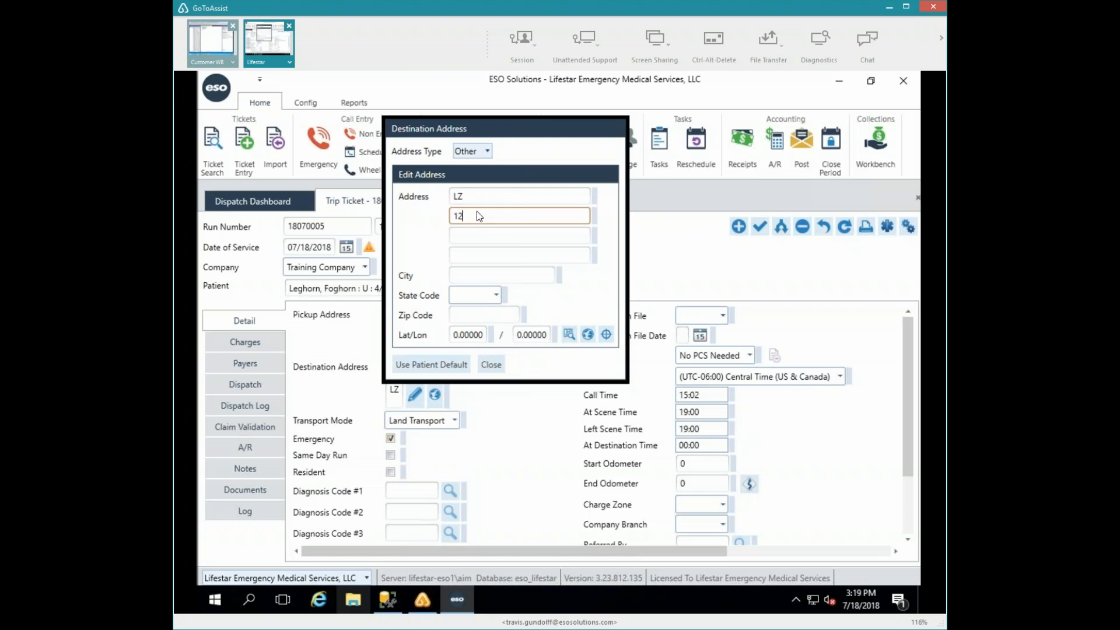
type("125 Maple Lv Landing Pad")
key("Tab")
key("Tab")
key("Tab")
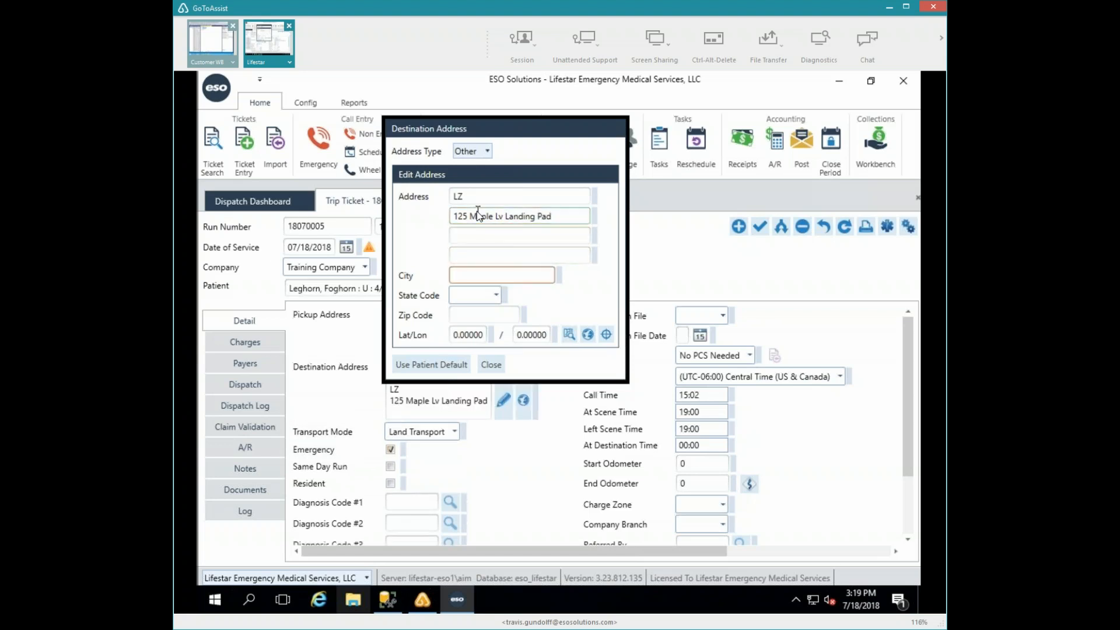
type("West Bend")
key("Tab")
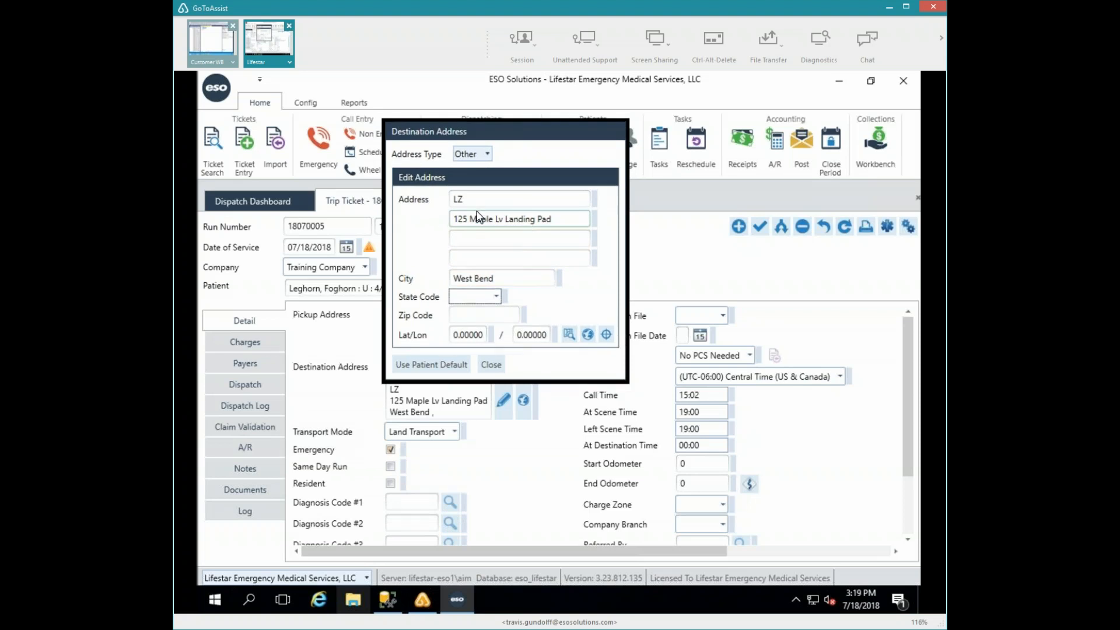
type("Wisconsin")
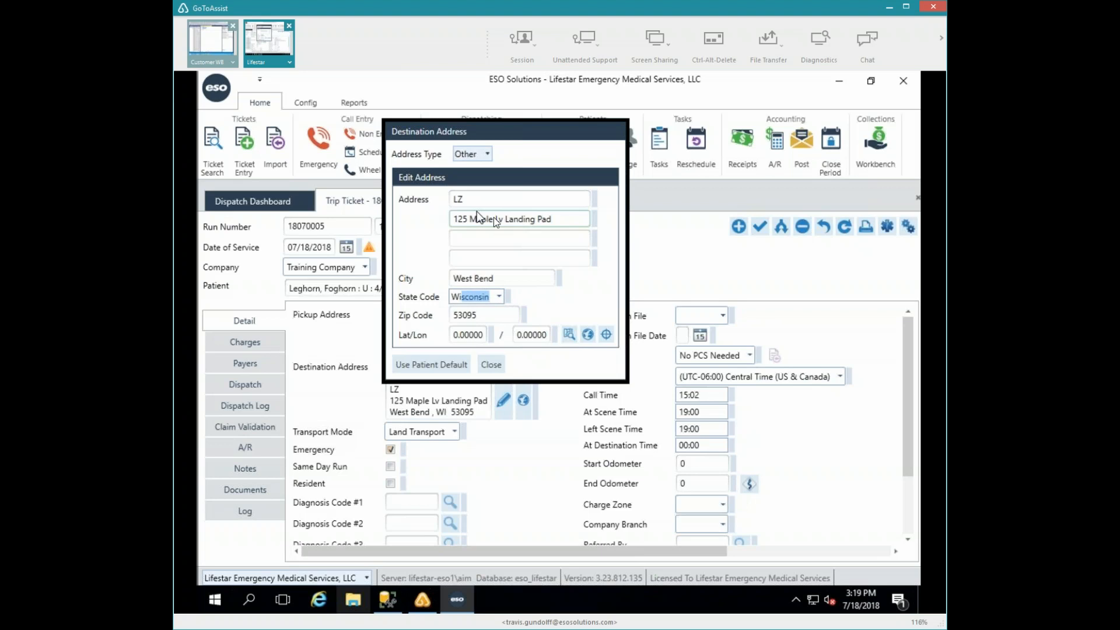
key("Tab")
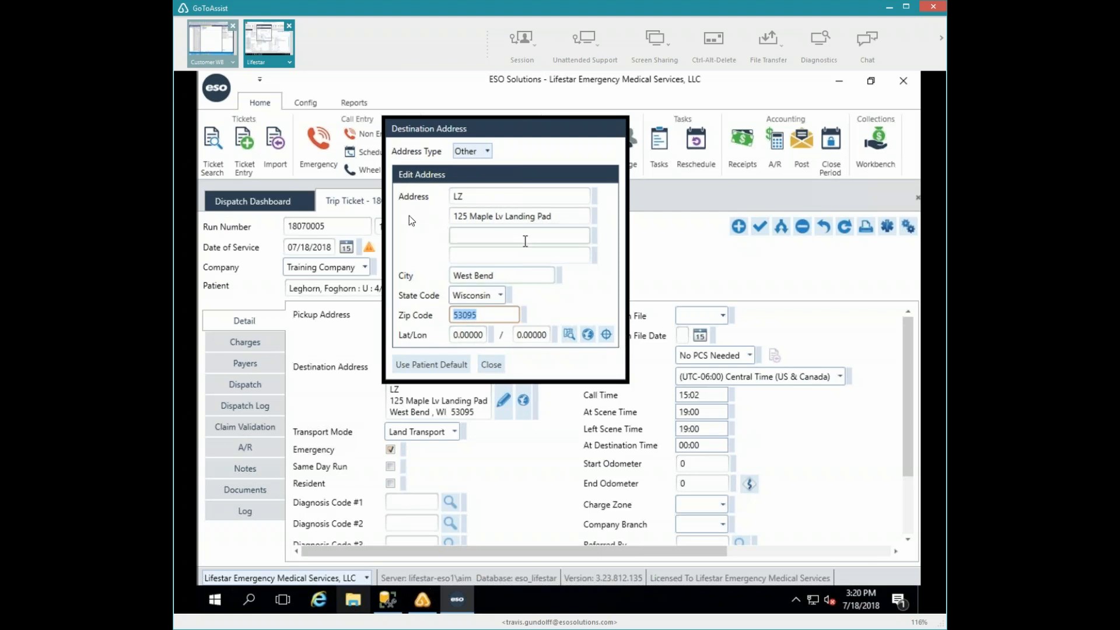
Step: Clear the second line of the destination address and change the first line to "LZ at Park & Main"
left_click(558, 216)
left_click_drag(558, 217, 407, 216)
key("BackSpace")
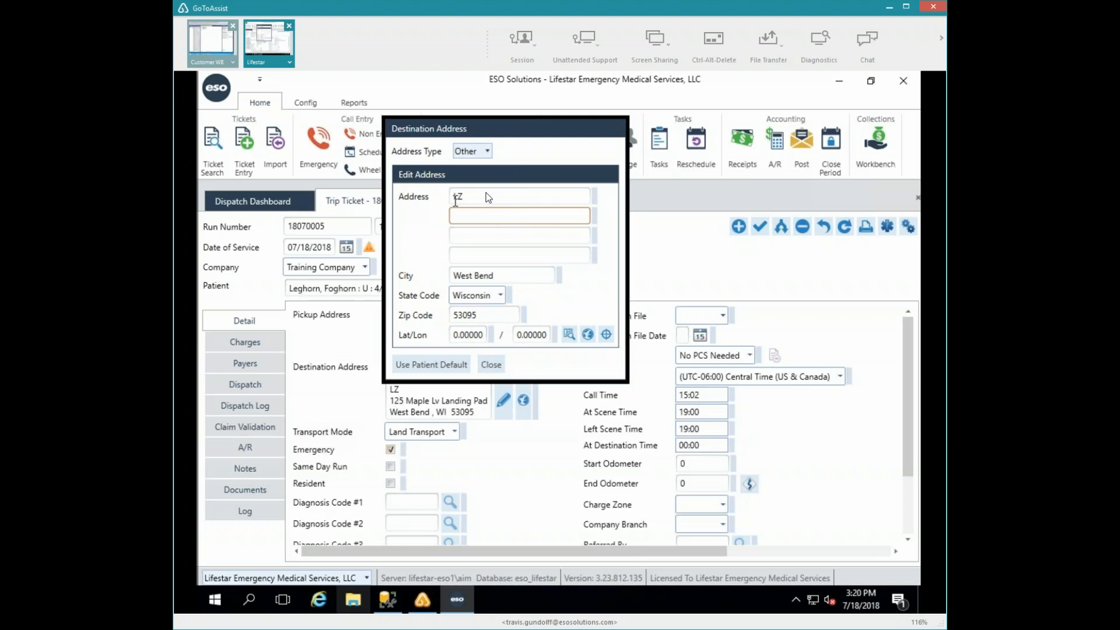
left_click(488, 196)
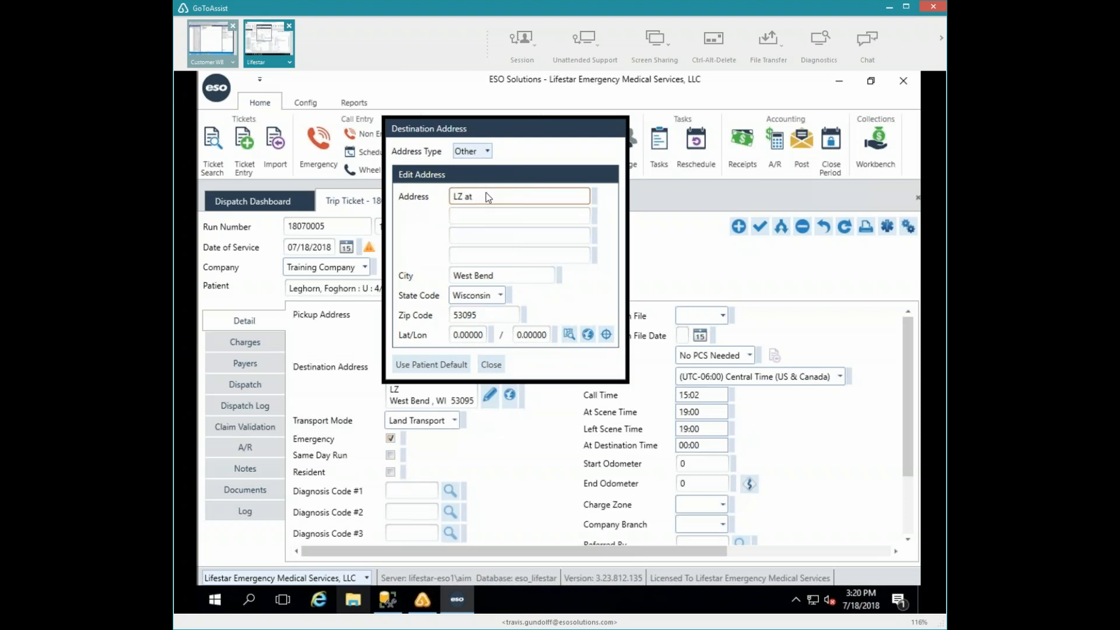
type("at Park & Main")
key("Tab")
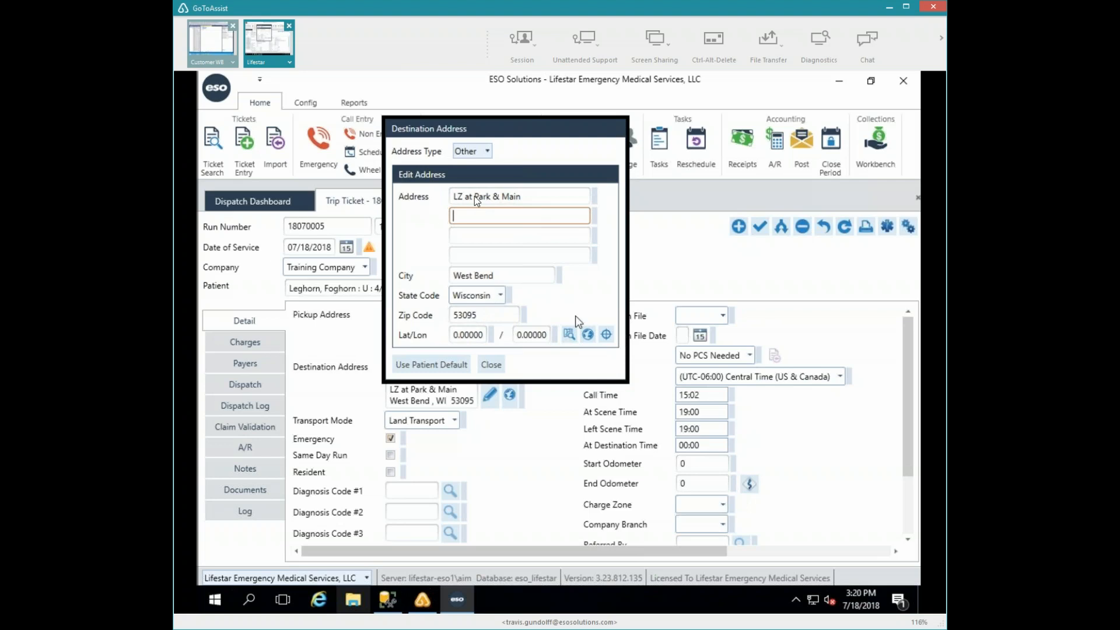
Step: Shorten the destination's first address line to "Park & Main", look up its latitude and longitude, and close the address editor
left_click_drag(474, 196, 439, 201)
key("Delete")
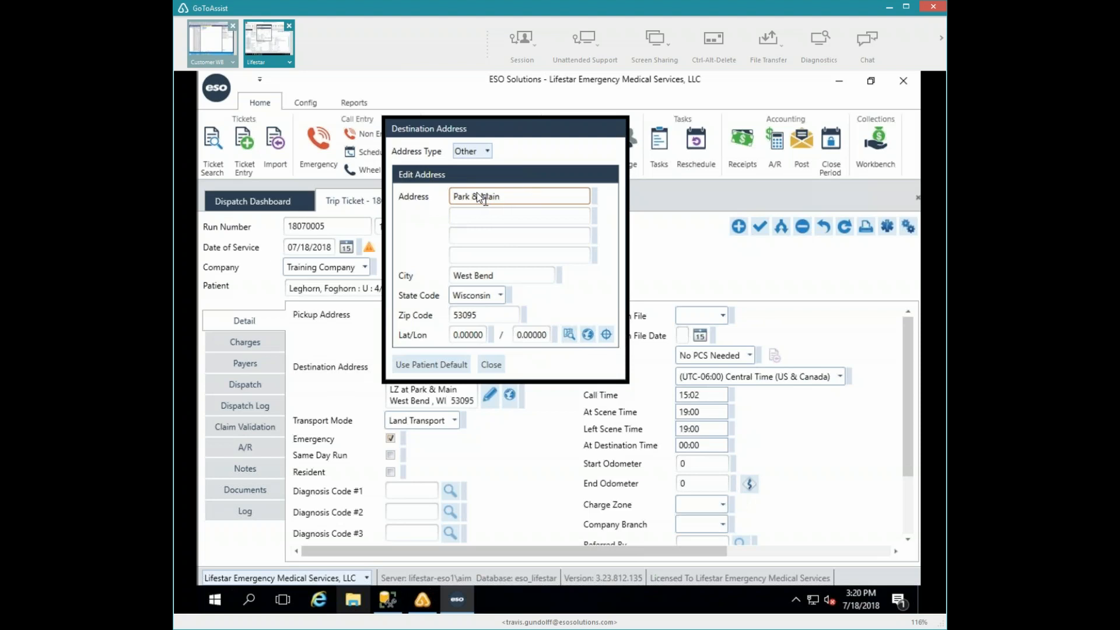
left_click(569, 335)
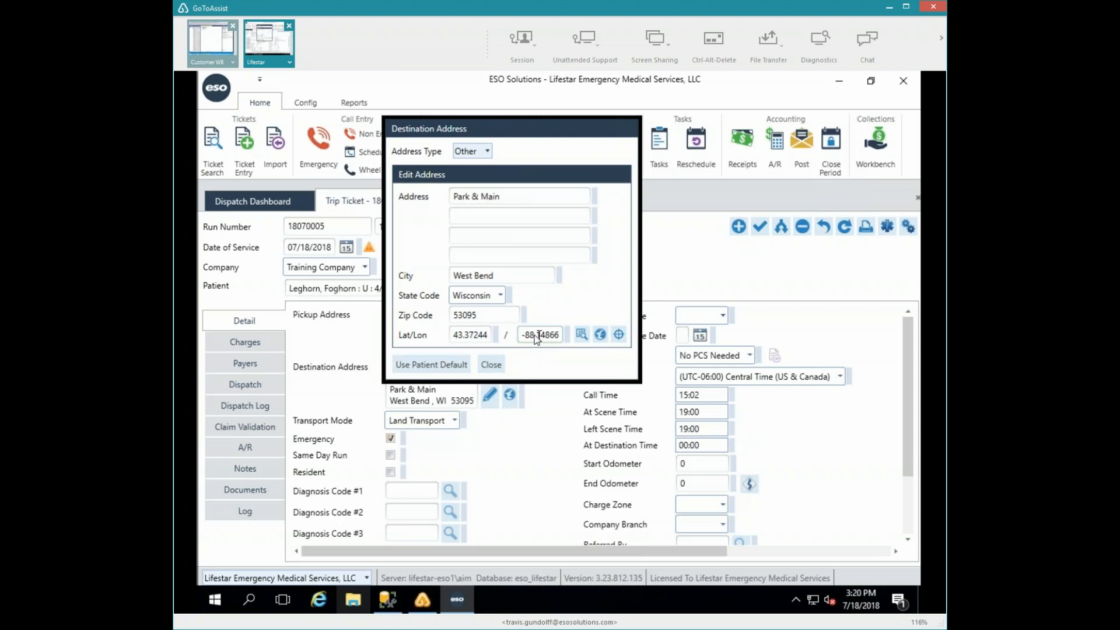
left_click(491, 363)
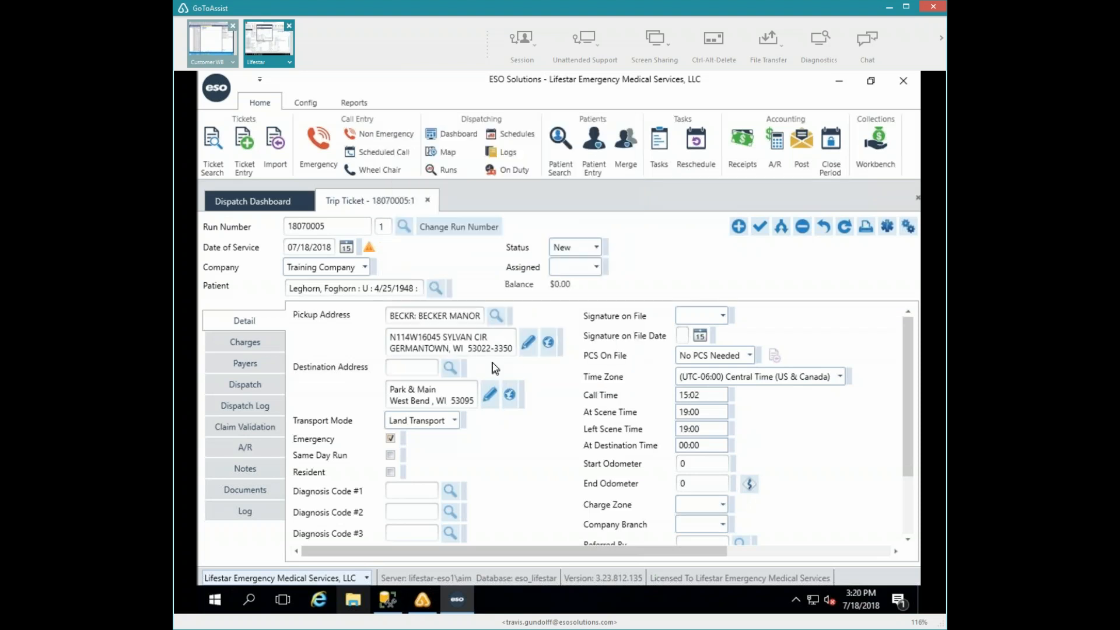
Step: Save the trip ticket with its new destination and return to the Dispatch Dashboard
left_click(760, 226)
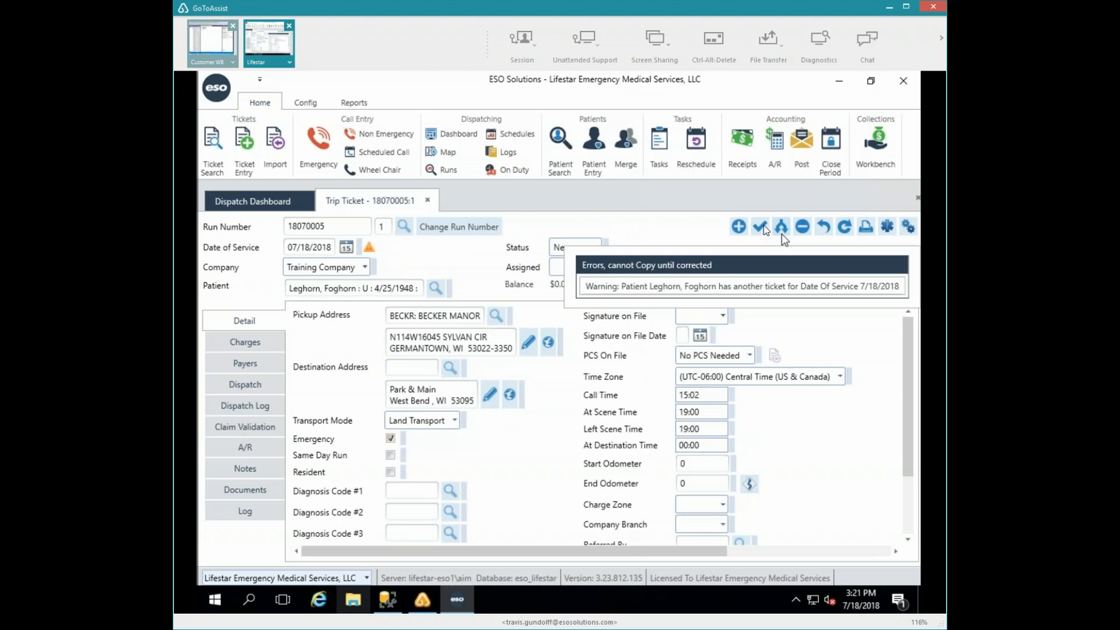
left_click(764, 226)
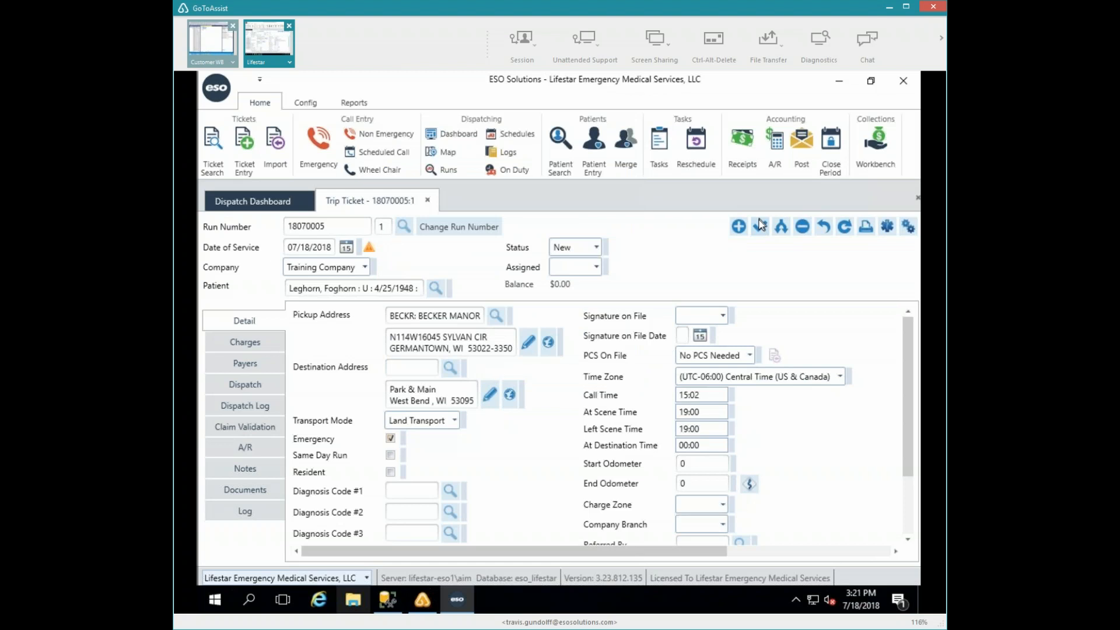
left_click(759, 227)
left_click(758, 227)
left_click(235, 201)
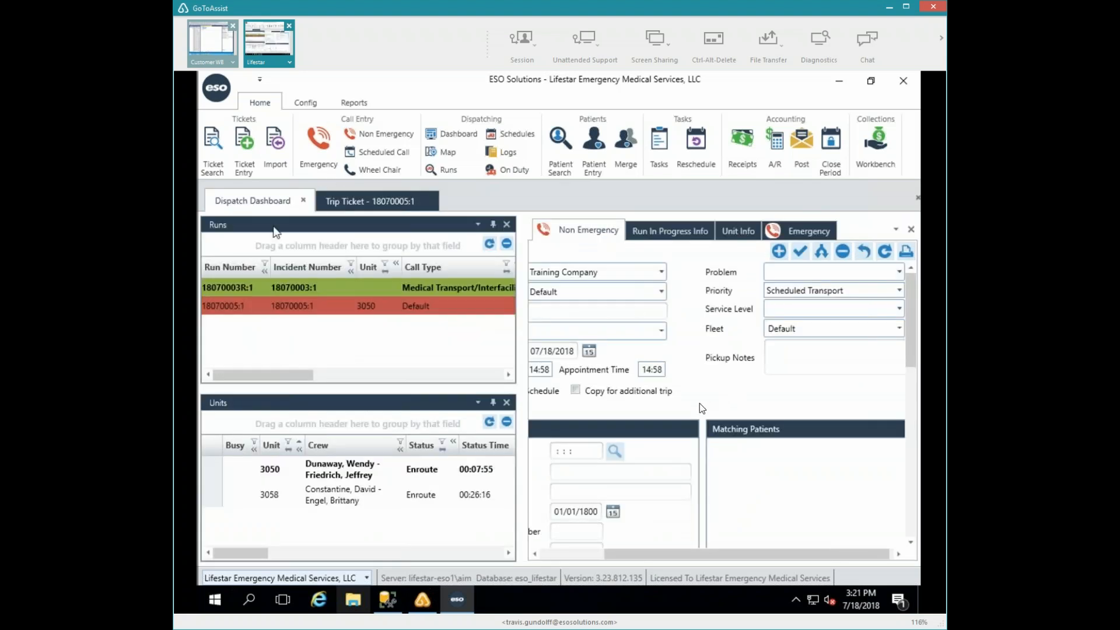
Step: Examine the Destination section of the Non Emergency call form and its resource lookup, and refresh the Runs list
left_click(573, 555)
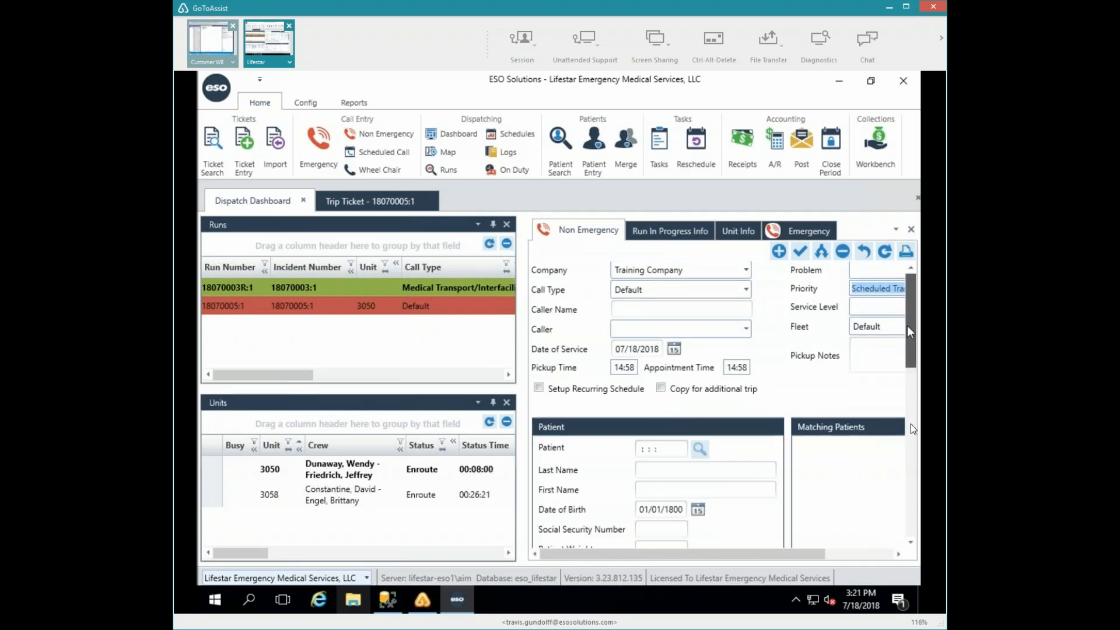
scroll(907, 325, "down", 2)
scroll(907, 335, "down", 6)
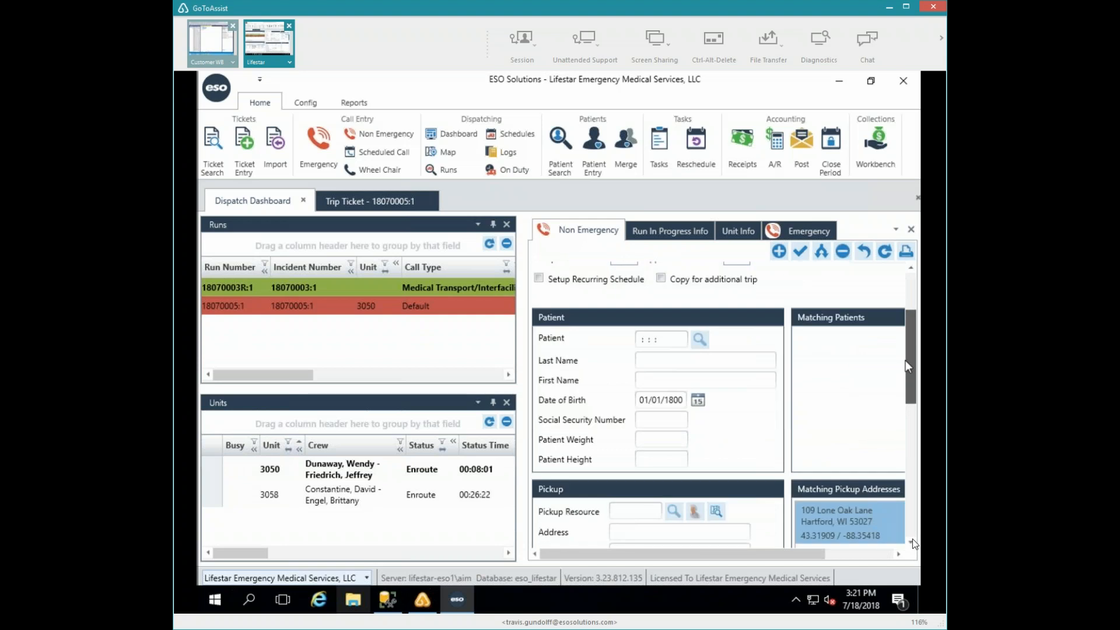
scroll(910, 522, "down", 3)
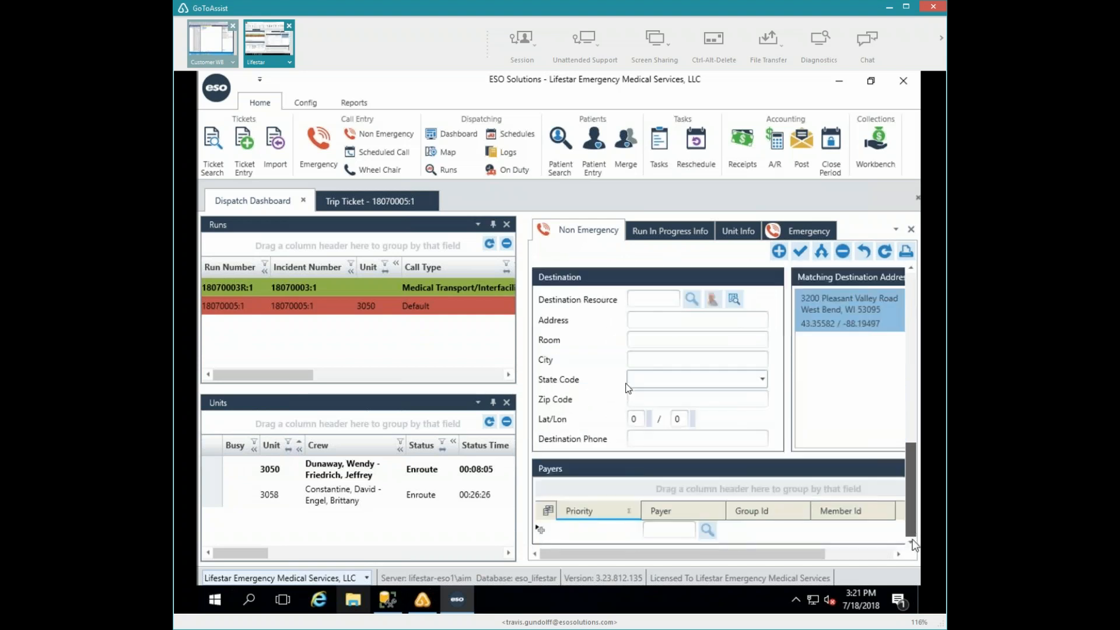
left_click(649, 320)
left_click(649, 320)
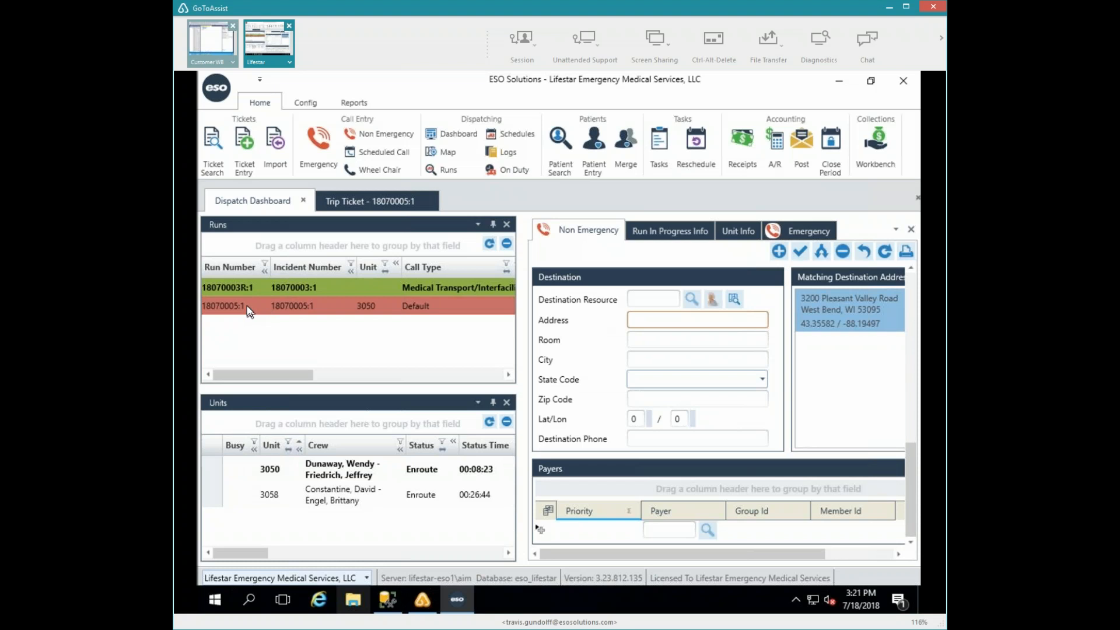
left_click(489, 244)
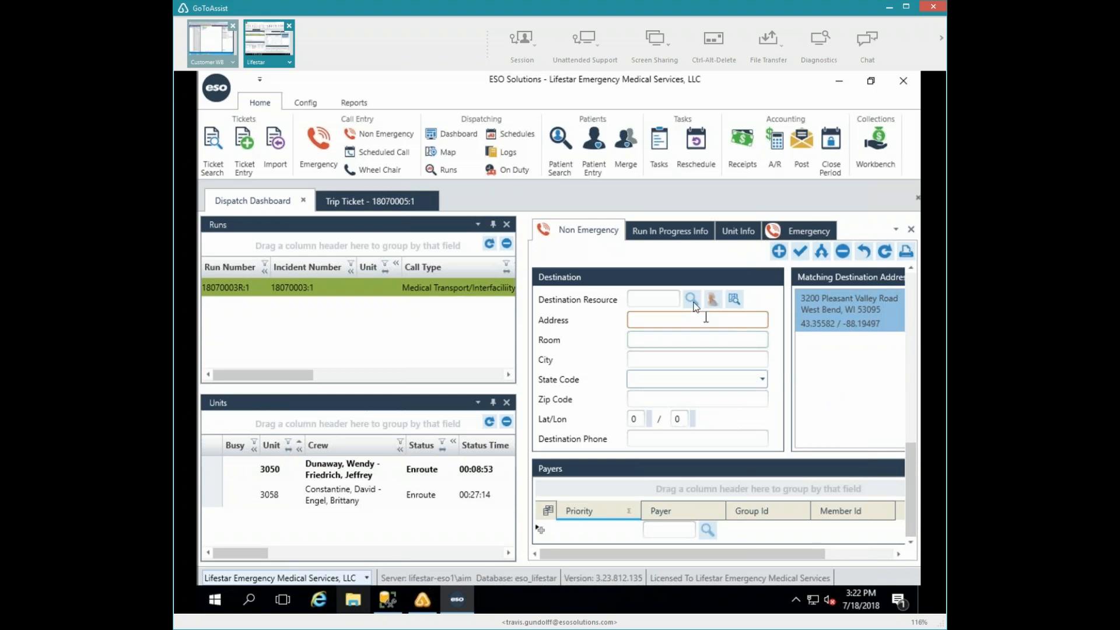
left_click(690, 301)
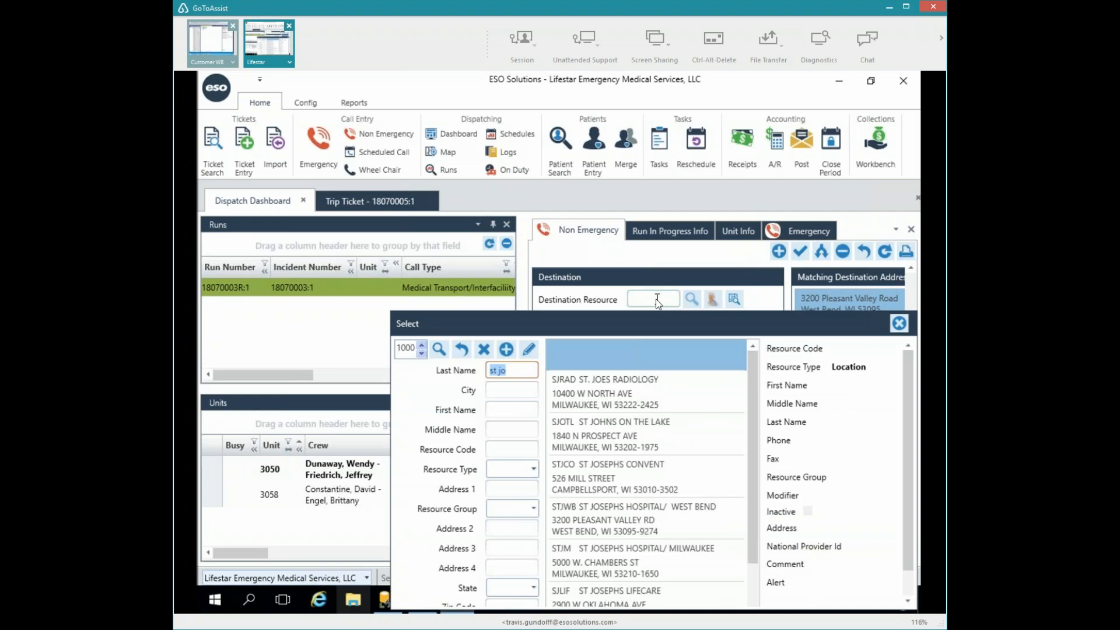
key("BackSpace")
left_click(899, 324)
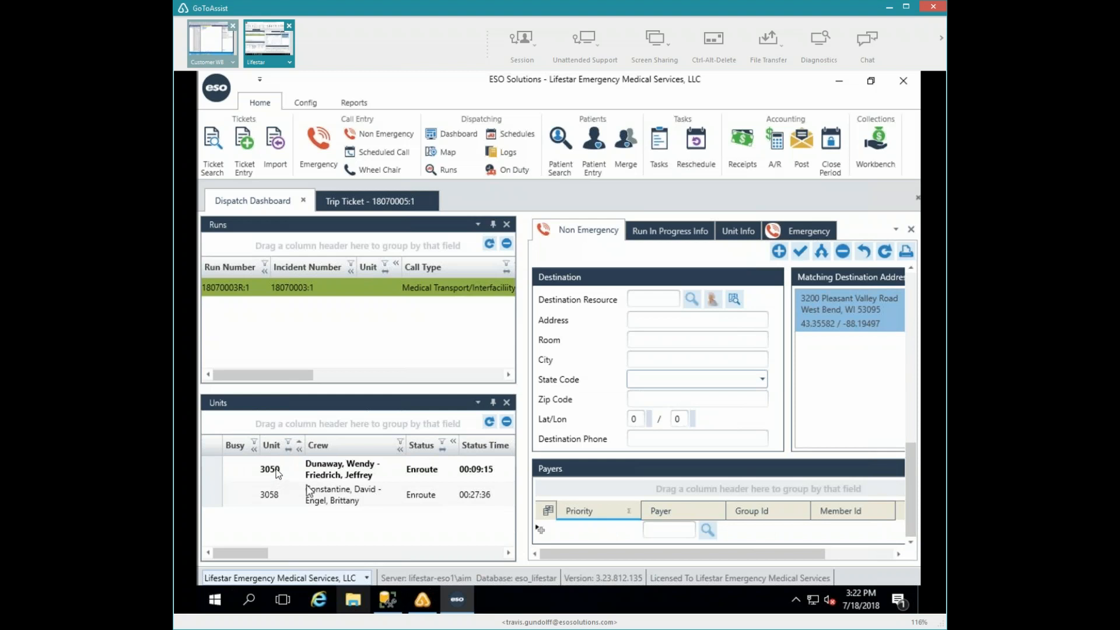
Step: Advance unit 3050 to the At Scene status
double_click(278, 473)
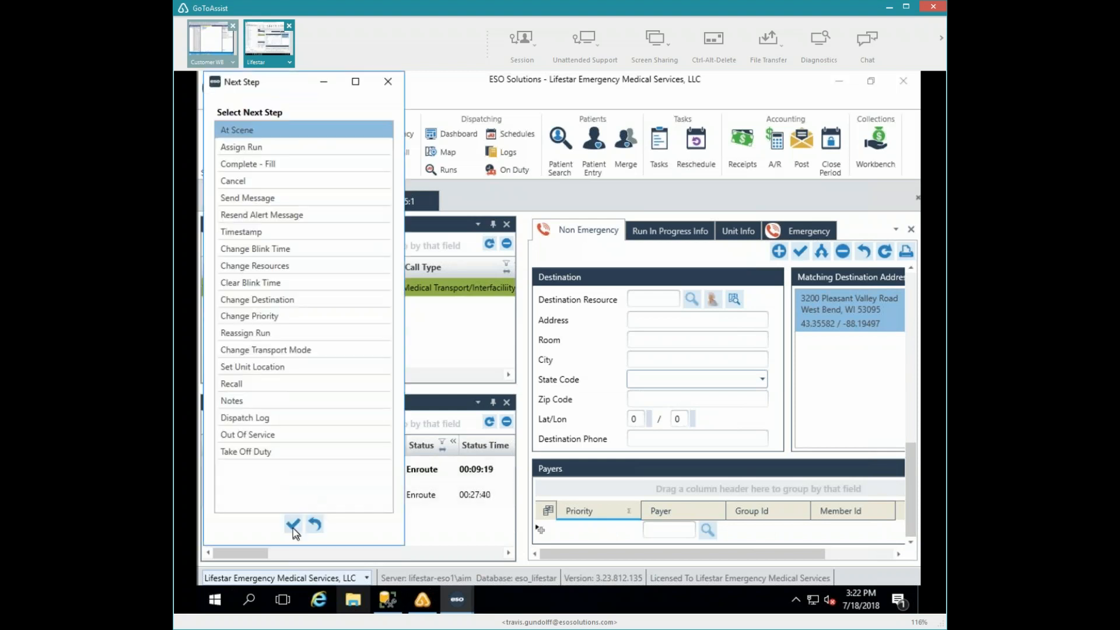
left_click(293, 527)
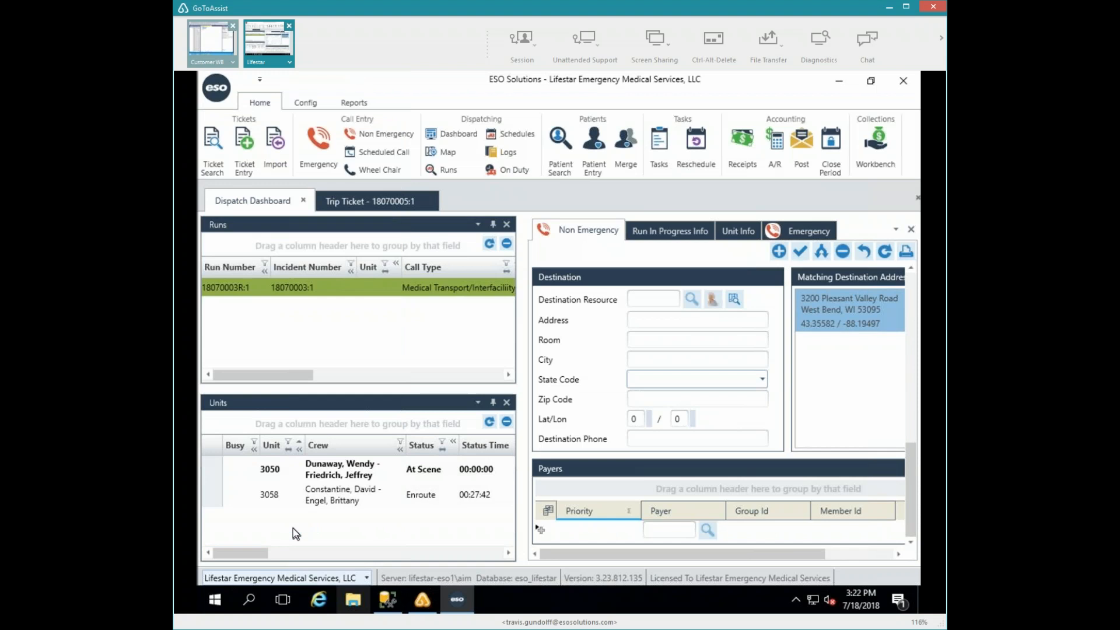
Step: Advance unit 3050 to Depart Scene with an odometer reading of 0, and dismiss the resulting messages
double_click(290, 475)
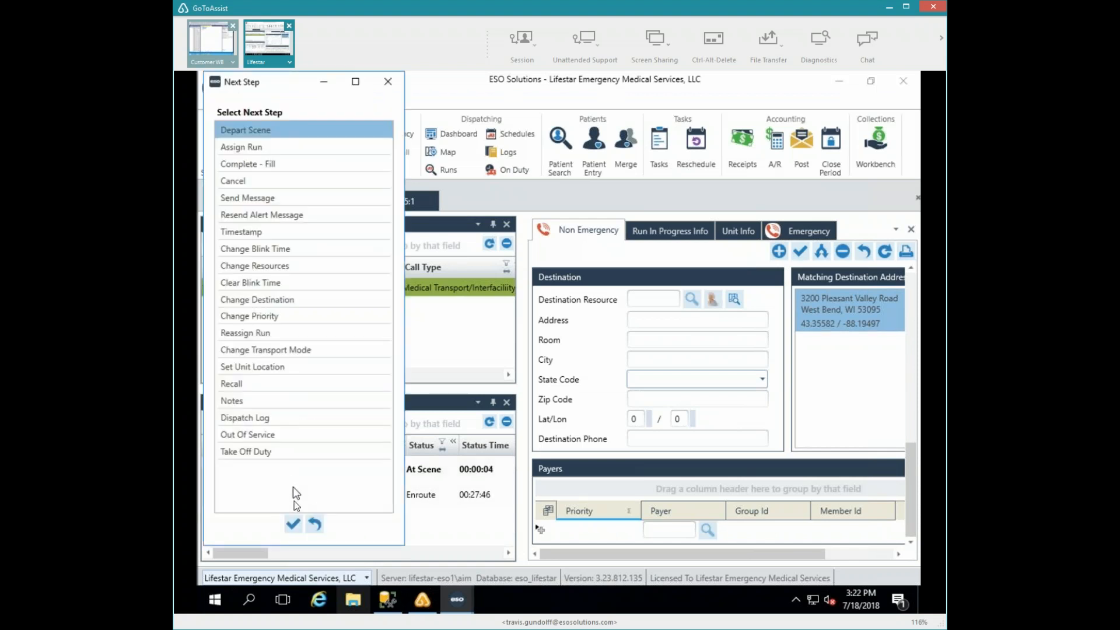
left_click(292, 519)
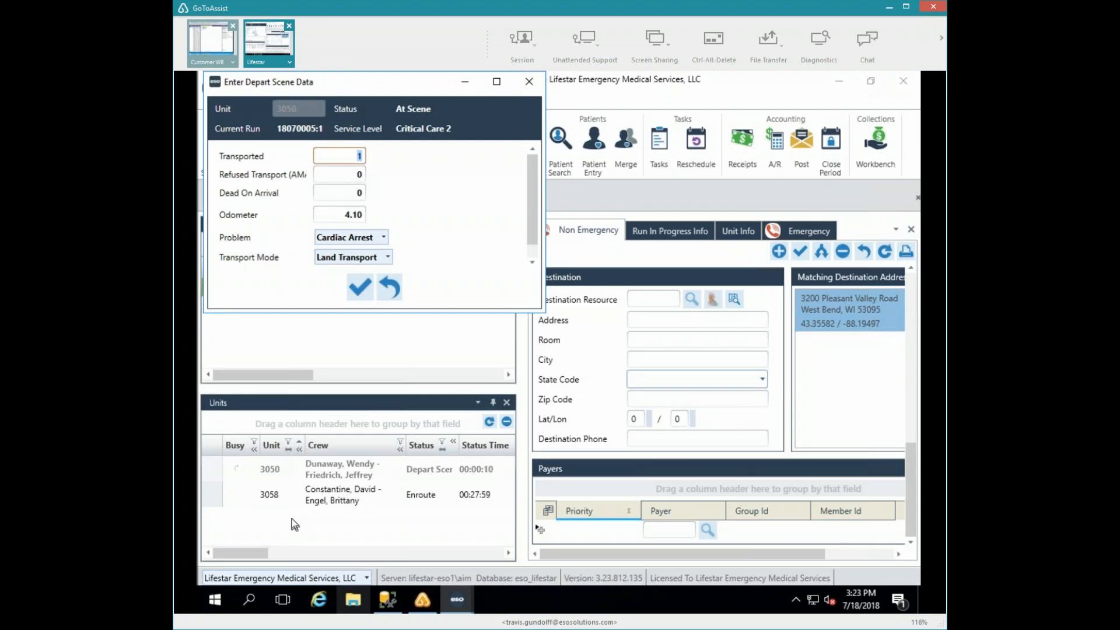
key("Tab")
key("Tab")
key("Tab")
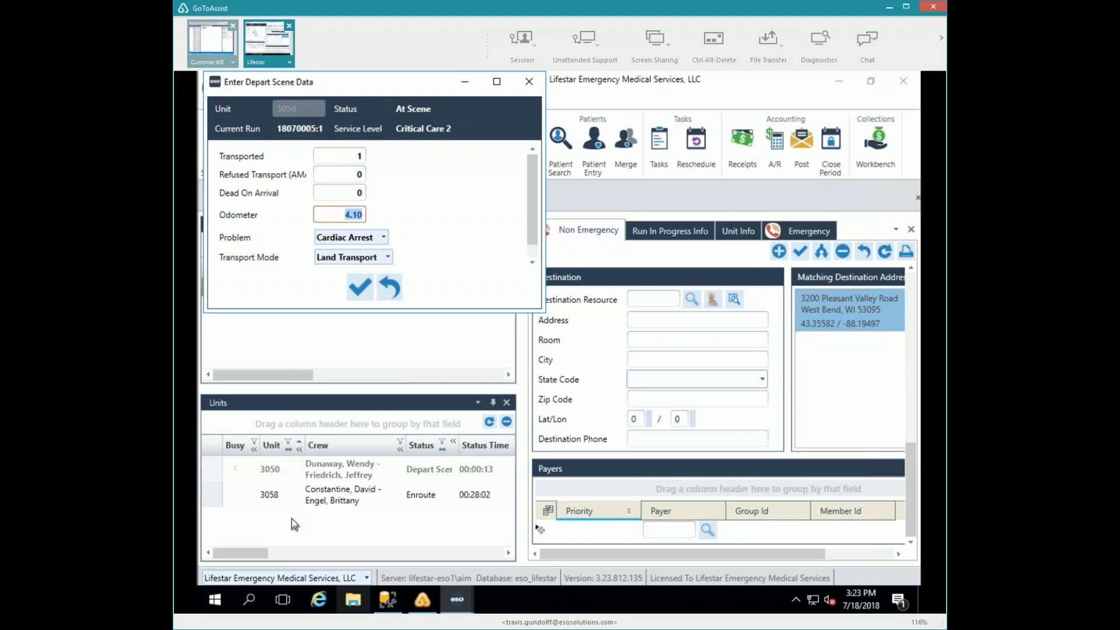
type("0")
key("Tab")
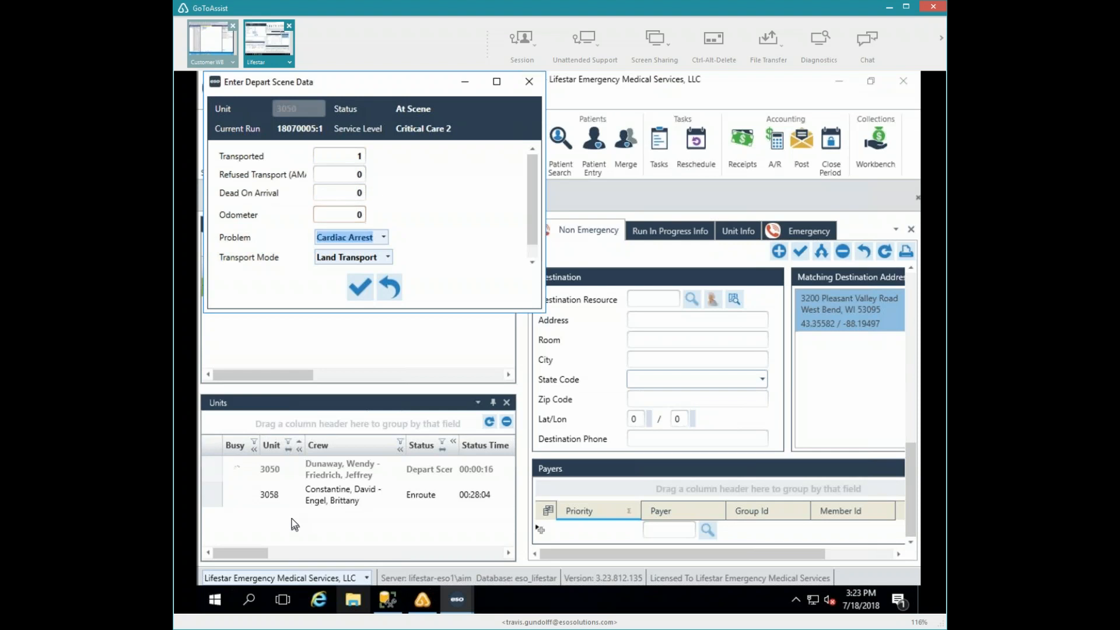
key("Return")
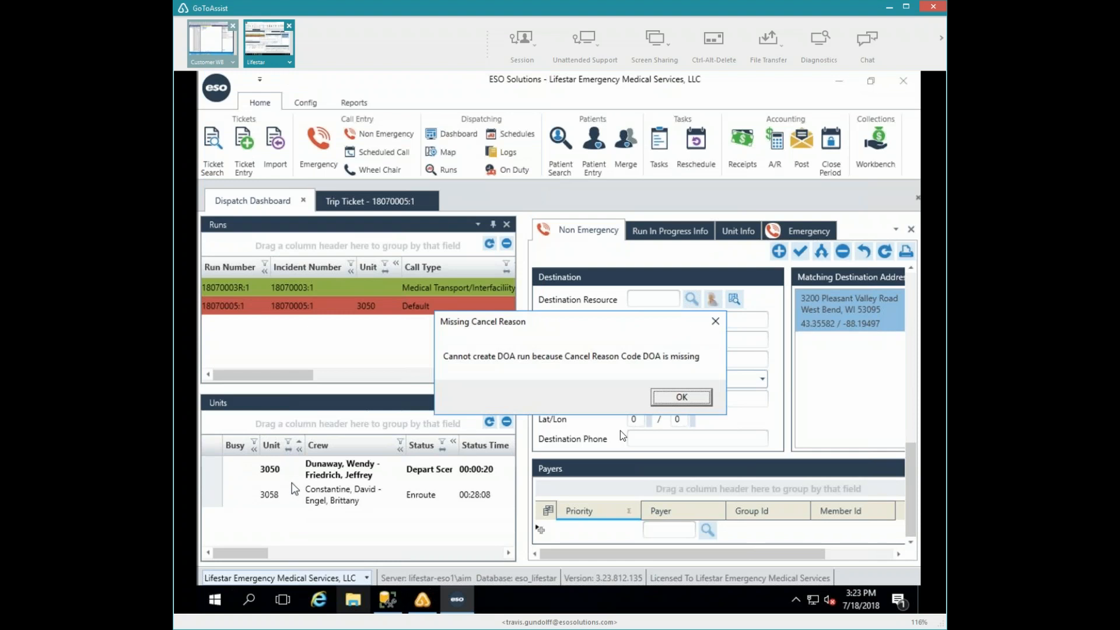
left_click(671, 400)
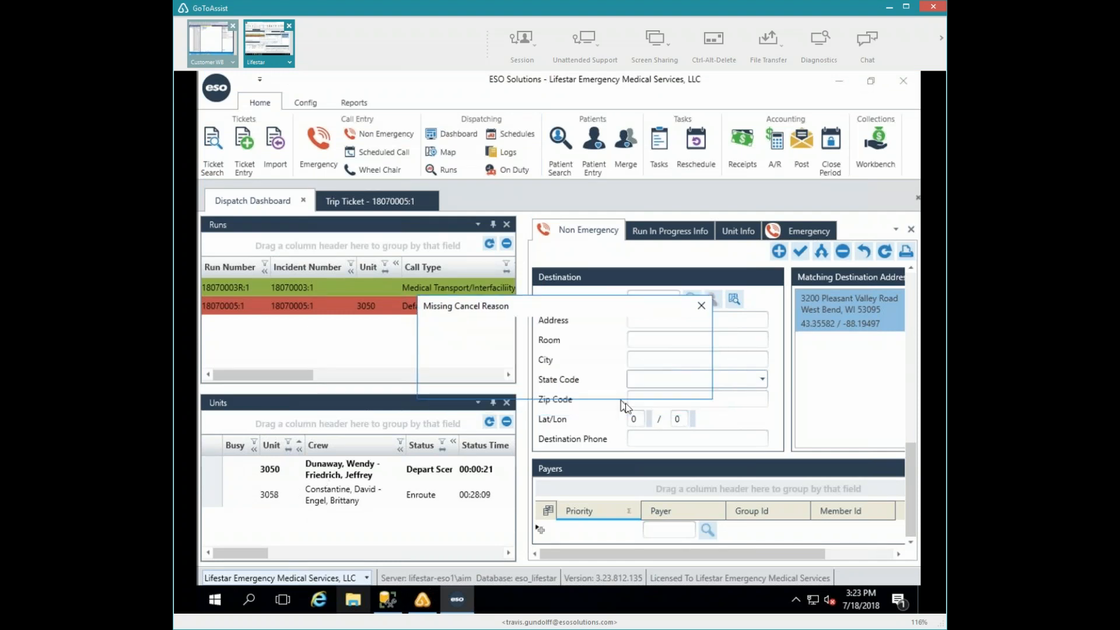
left_click(647, 384)
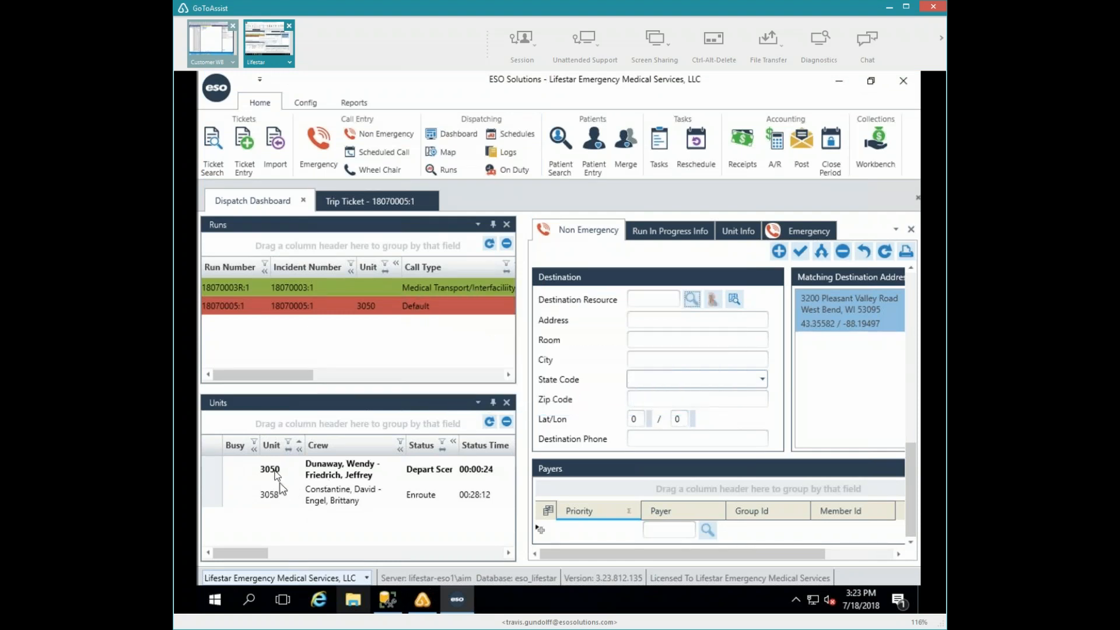
Step: Advance unit 3050 to At Destination with an odometer reading of 4.1, and complete its run
double_click(277, 470)
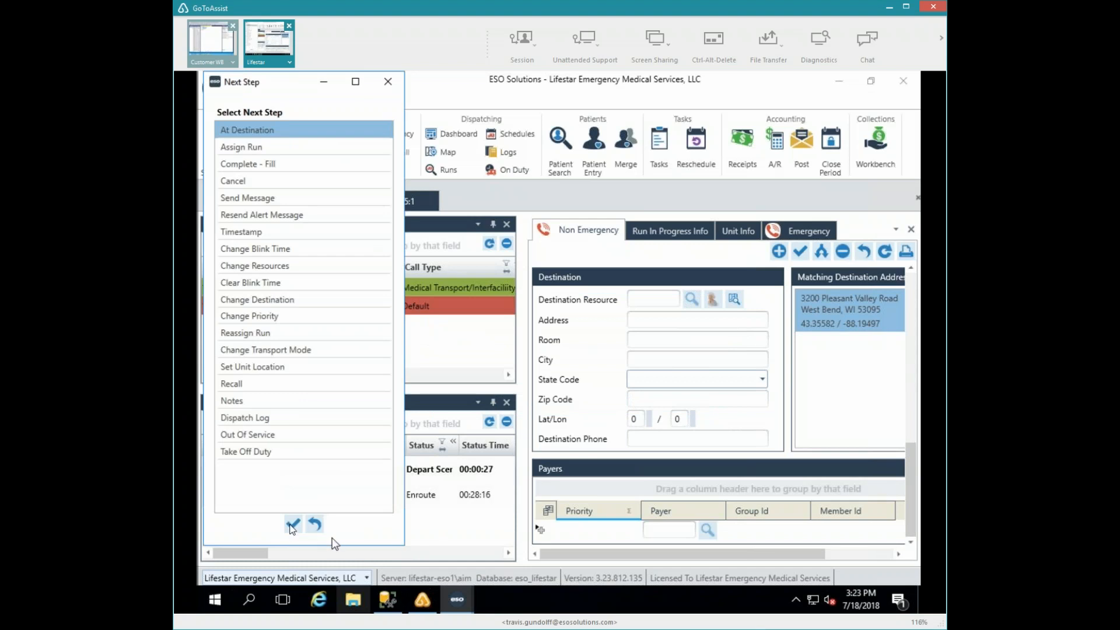
left_click(293, 524)
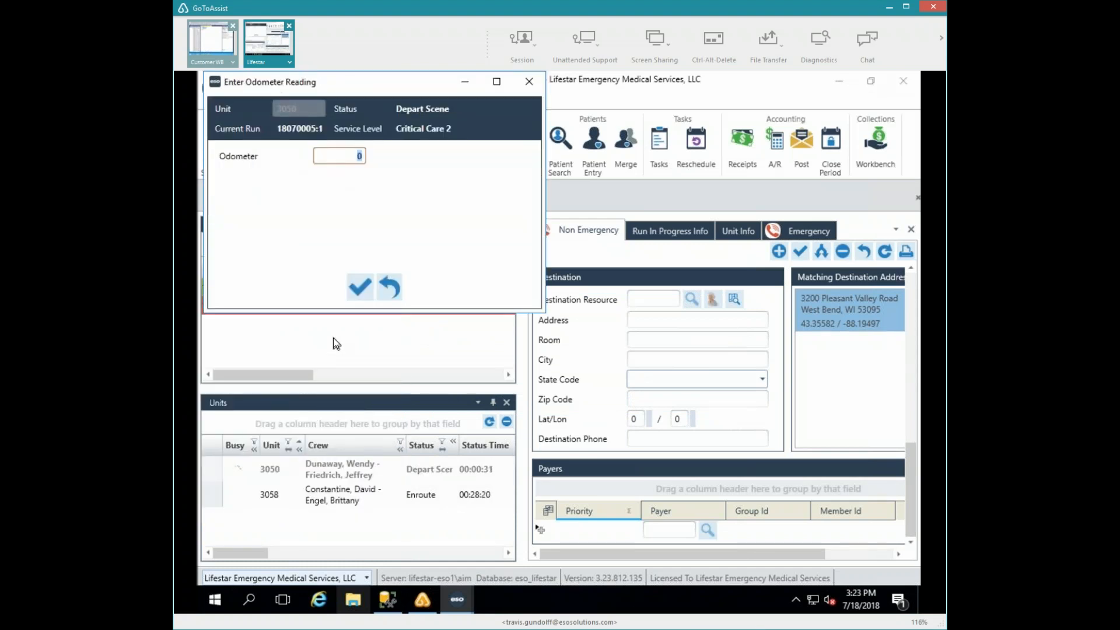
type("4.1")
key("Return")
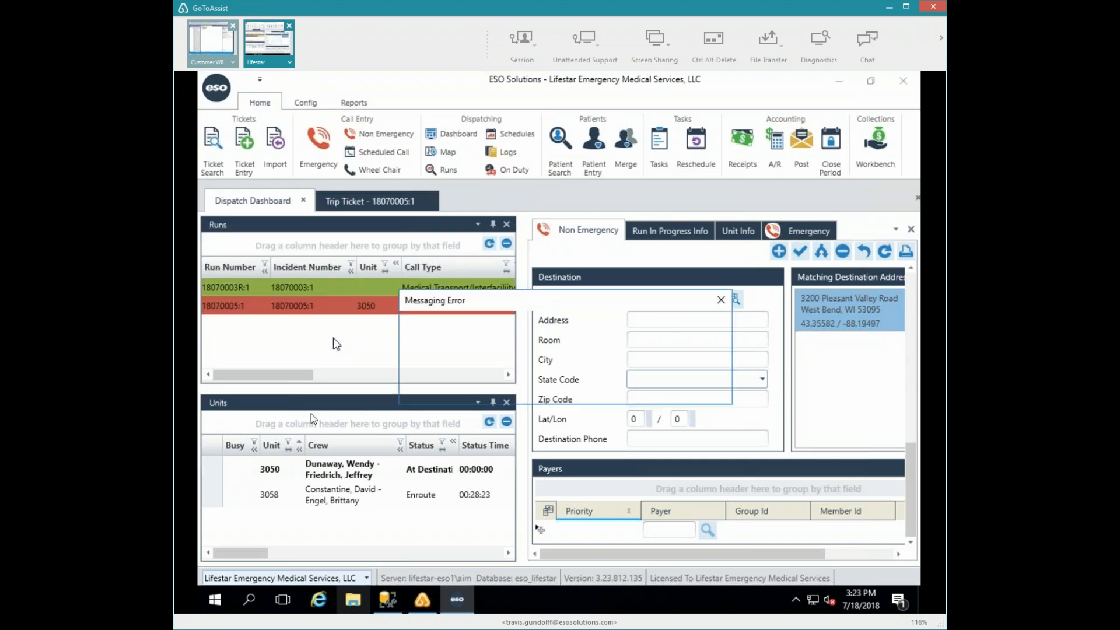
left_click(669, 388)
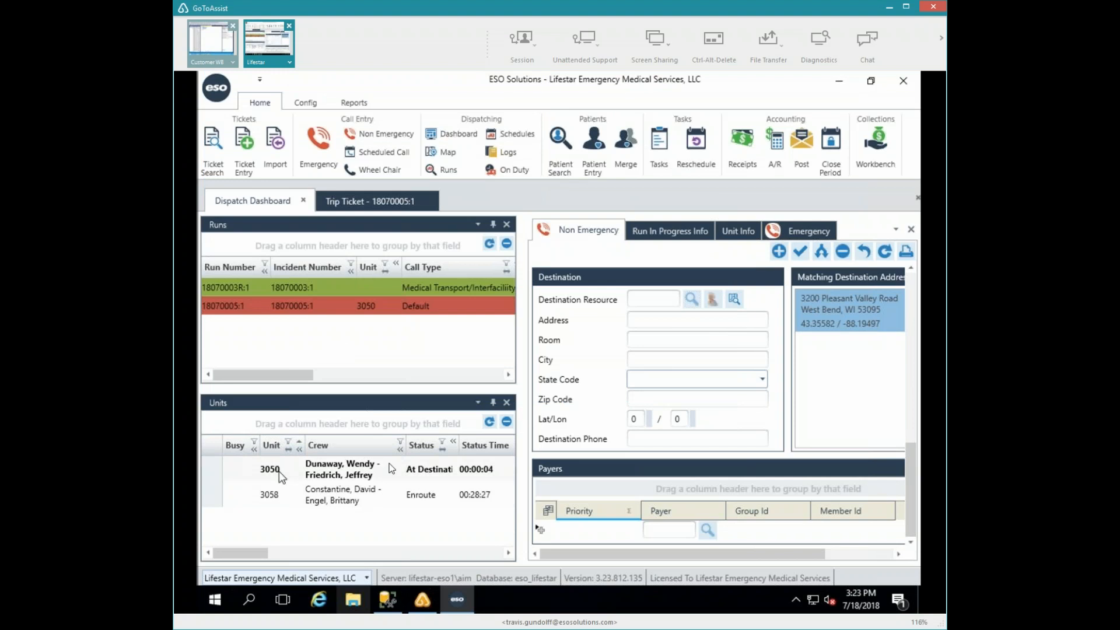
double_click(278, 471)
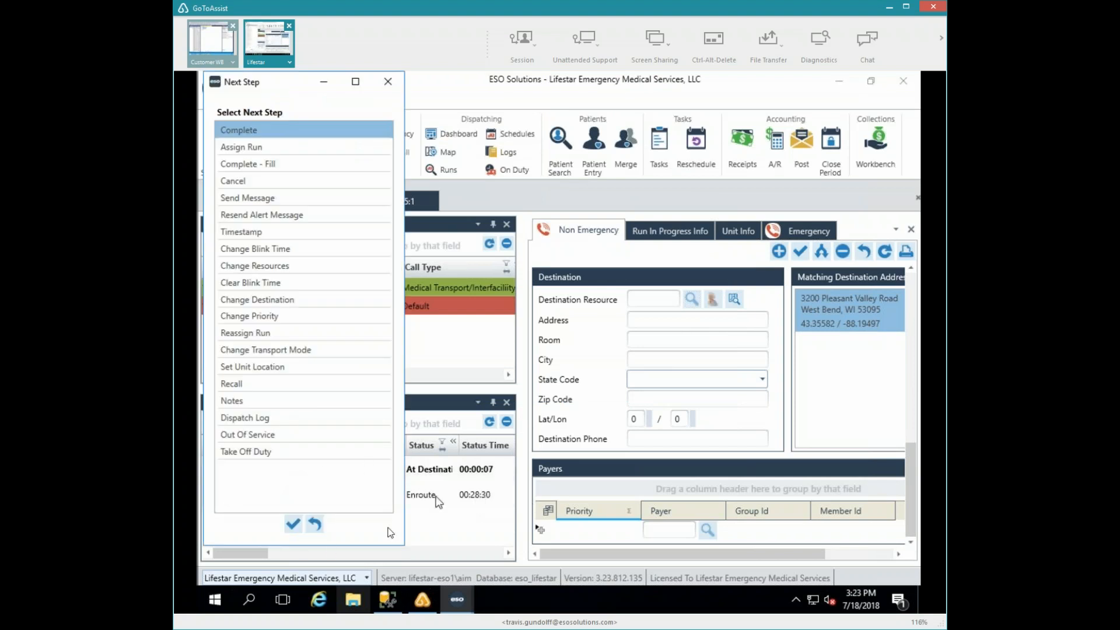
left_click(292, 524)
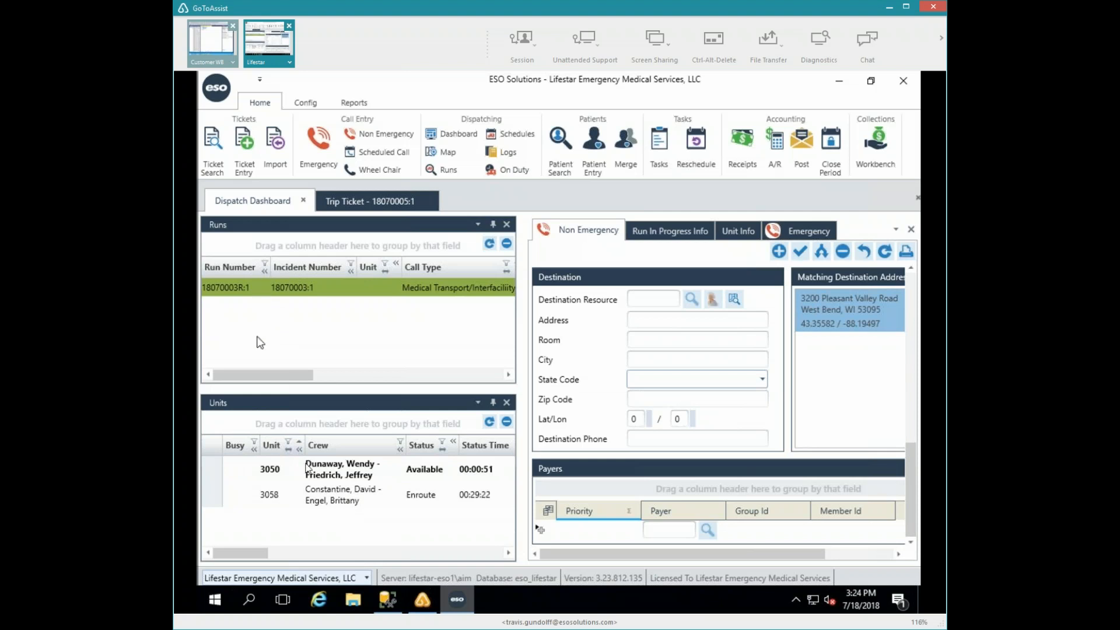
Step: Cancel the run assigned to unit 3058 and confirm the cancellation
double_click(320, 496)
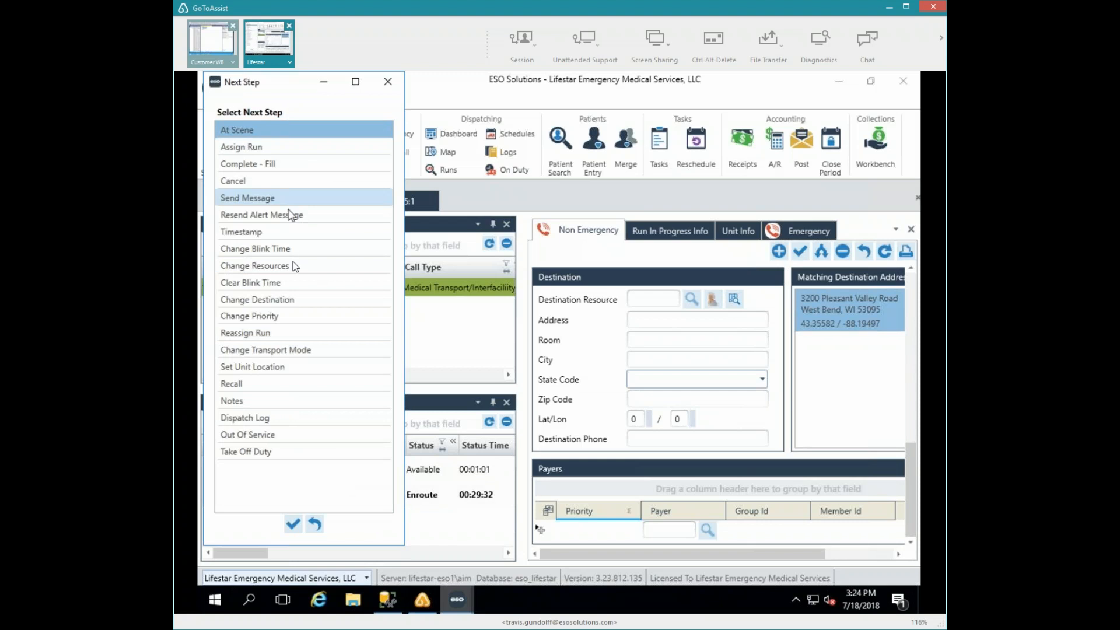
left_click(258, 183)
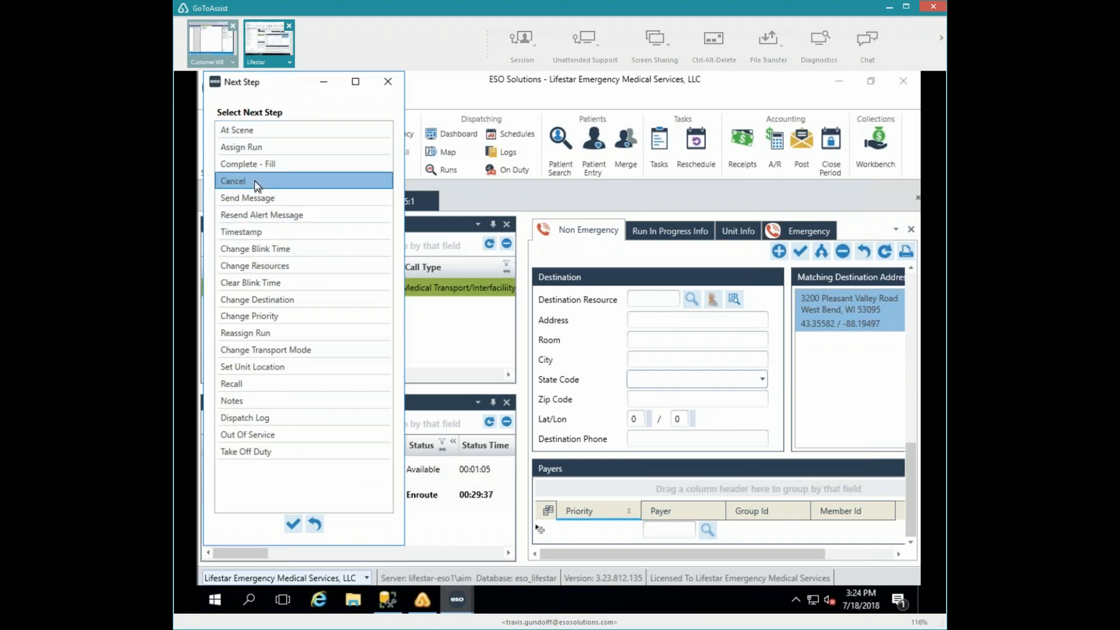
left_click(292, 523)
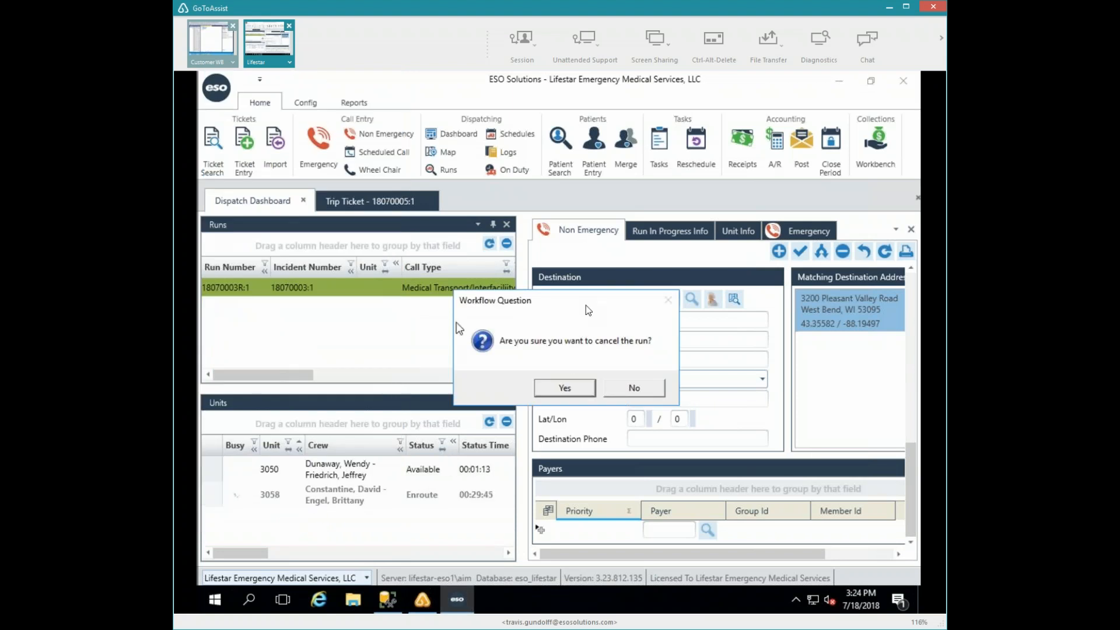
left_click(547, 388)
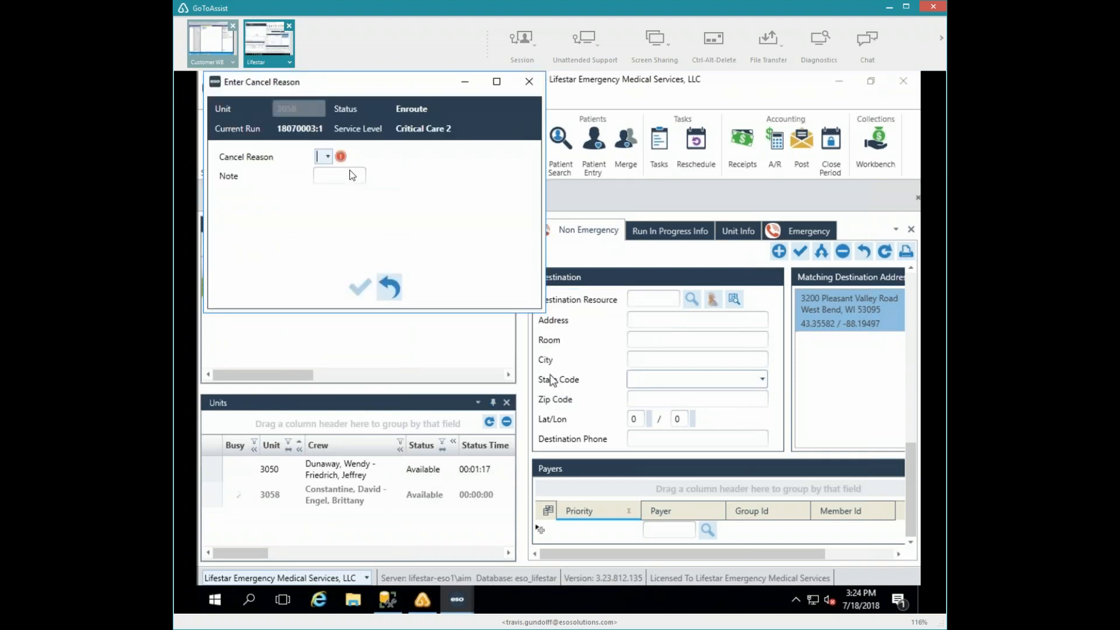
Step: Record Facility Cancelled as the cancel reason for unit 3058's run, with the note "FACILITY CALLED AND SAID TRIP NO LONGER NEEDED"
left_click(320, 156)
left_click(329, 156)
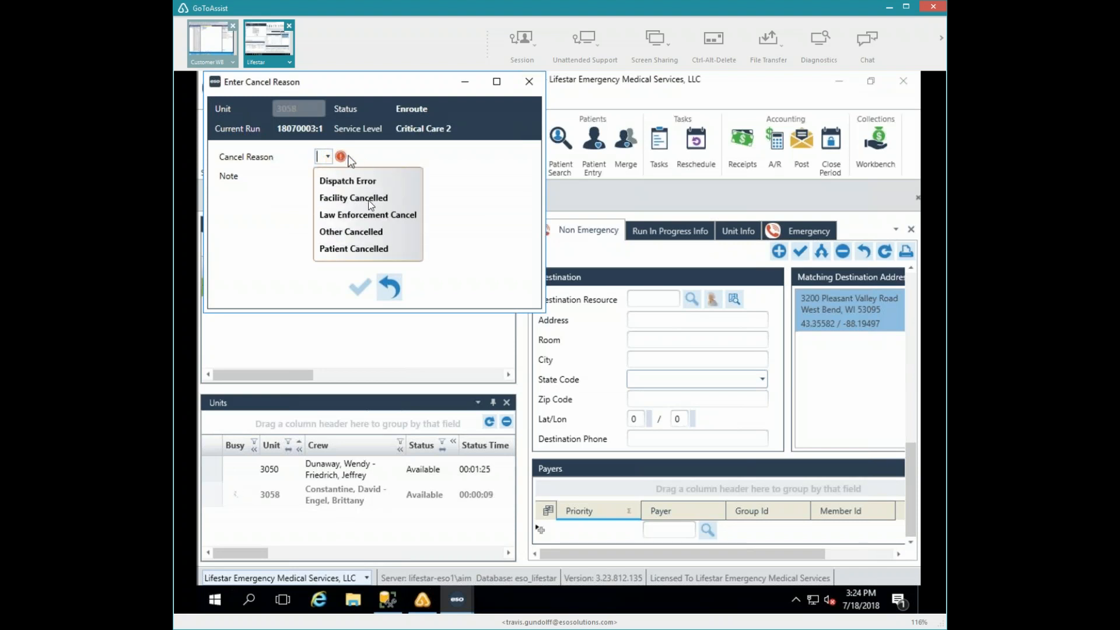
left_click(368, 199)
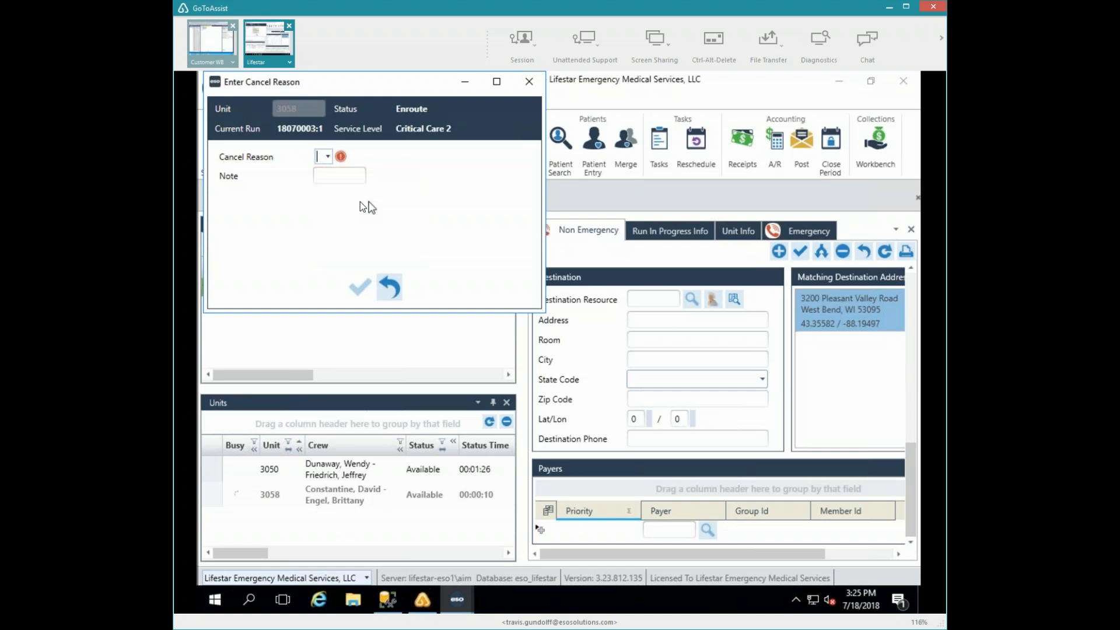
left_click(320, 176)
type("FACILITY")
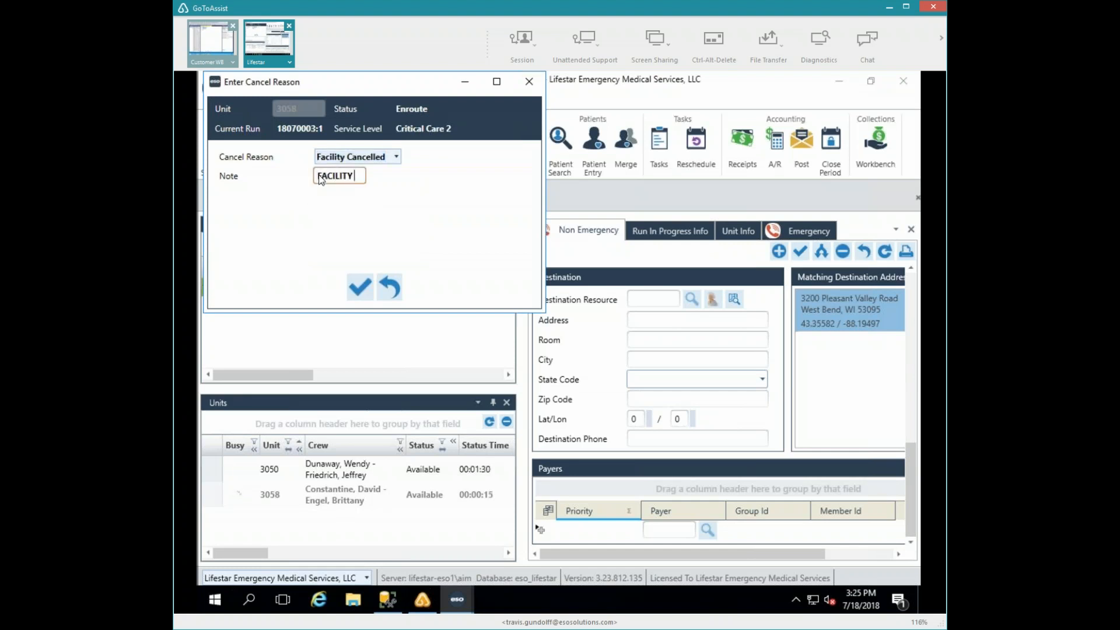
type(" CALLED AND SA")
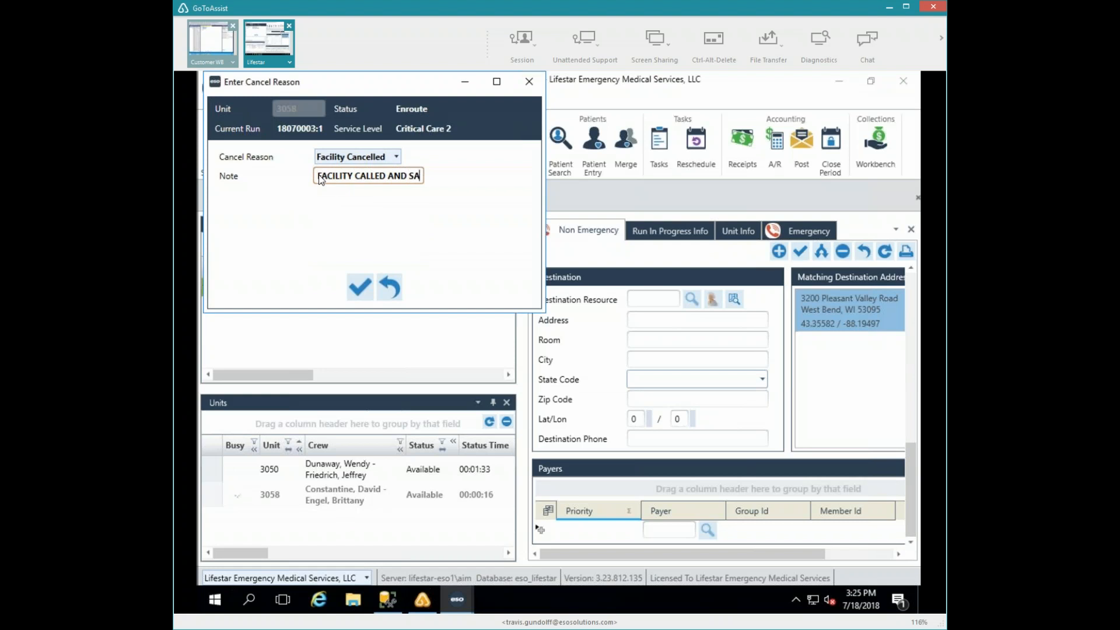
type("ID TRIP NO ")
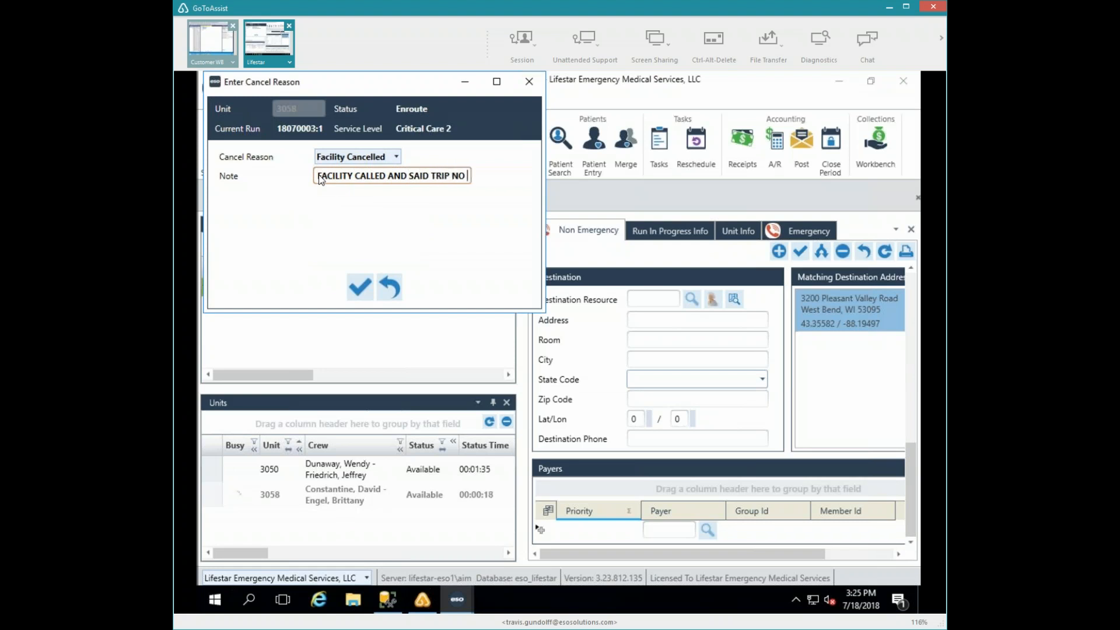
type("LONGER NEEDED")
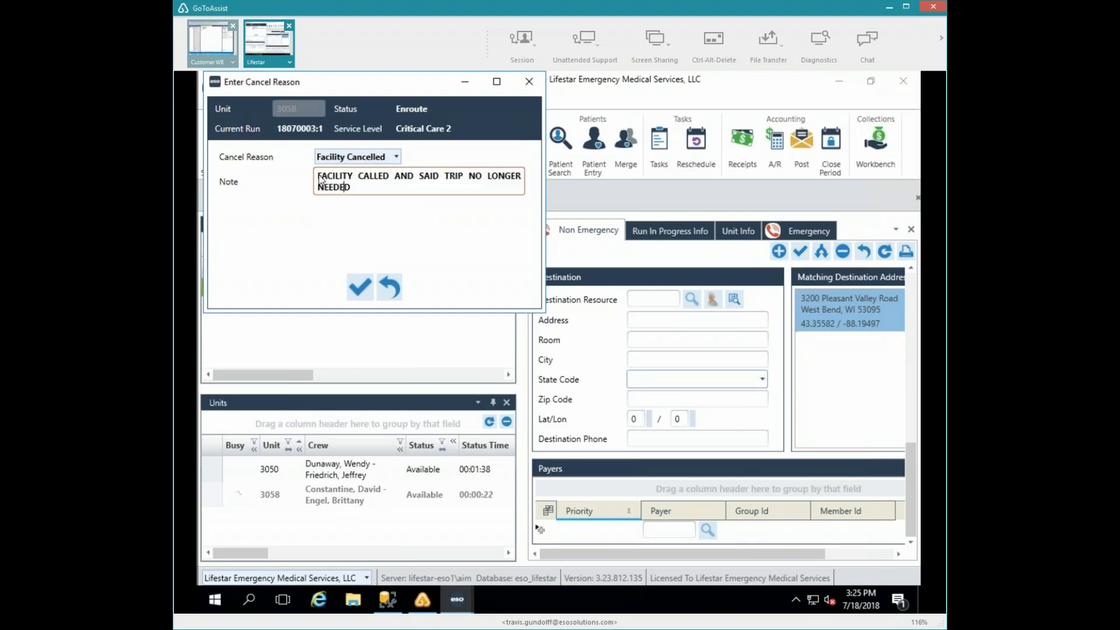
left_click(358, 290)
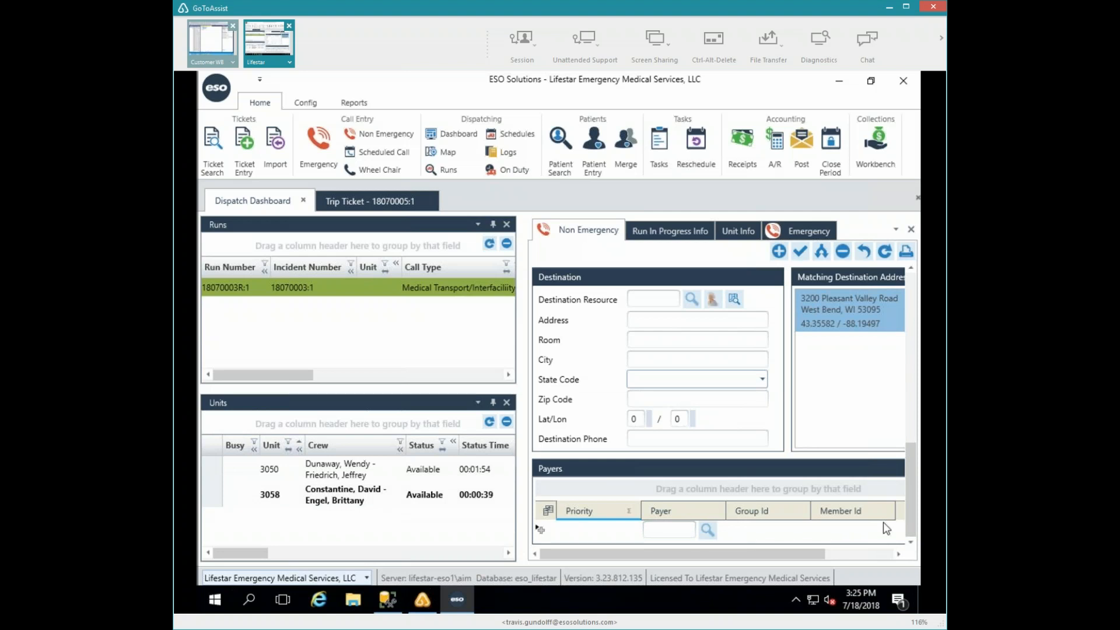
Step: Open the remaining return run from the Runs list for editing and set its dispatch cancel reason to Facility Cancelled
left_click(231, 288)
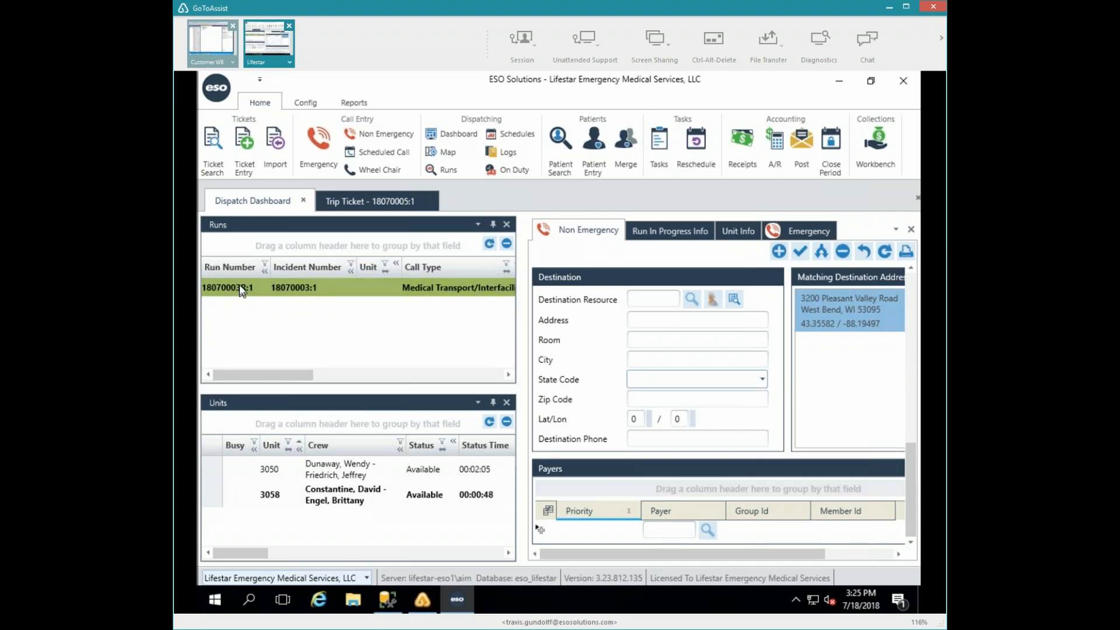
right_click(242, 291)
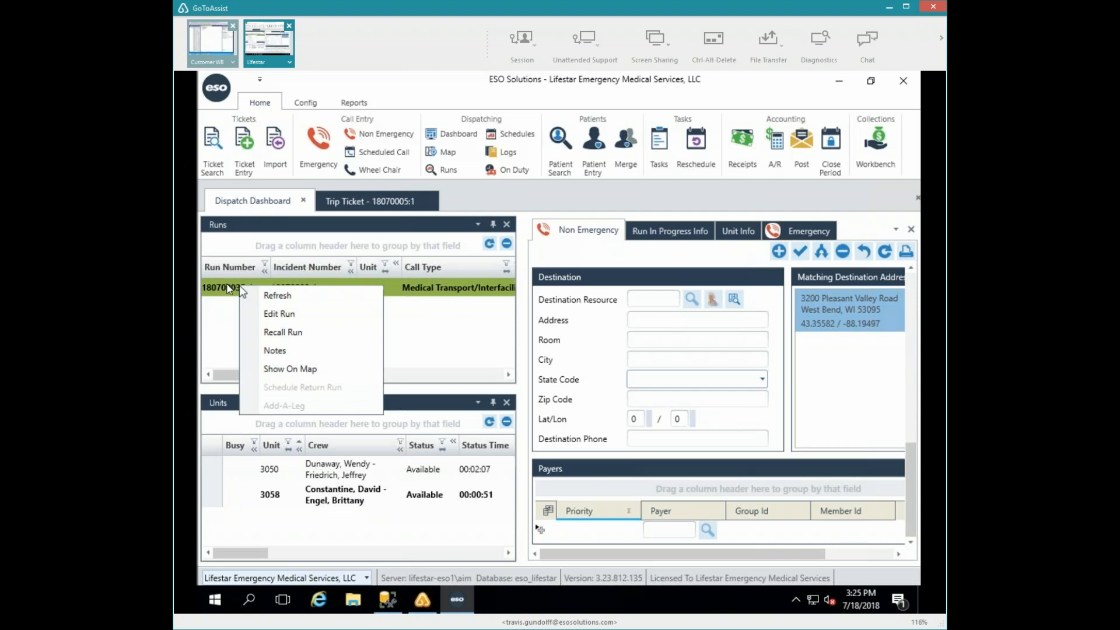
left_click(277, 315)
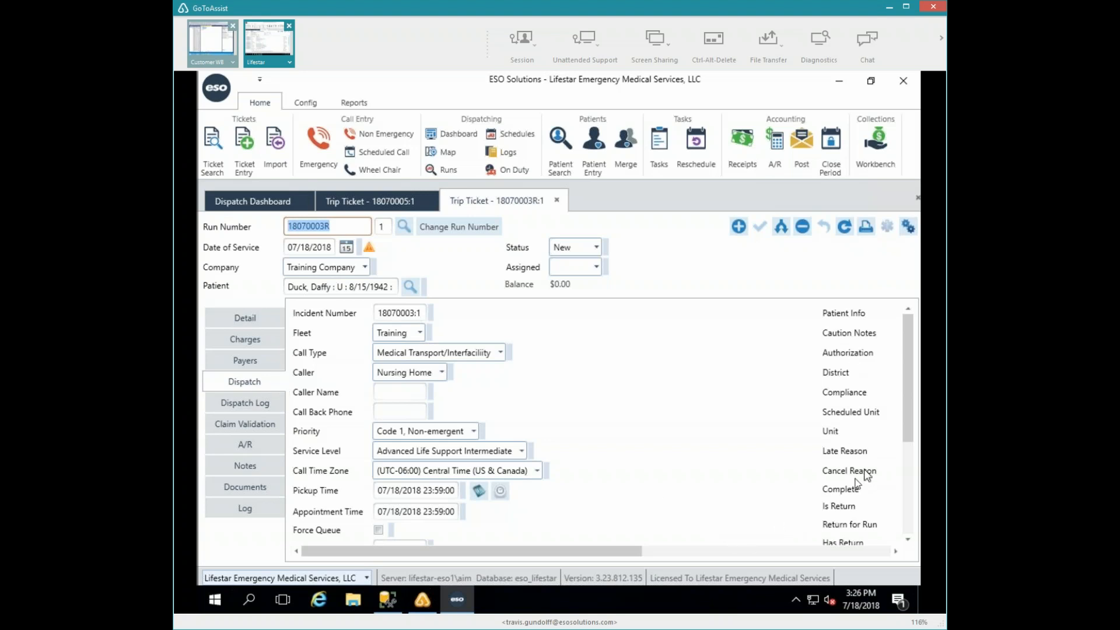
left_click(728, 550)
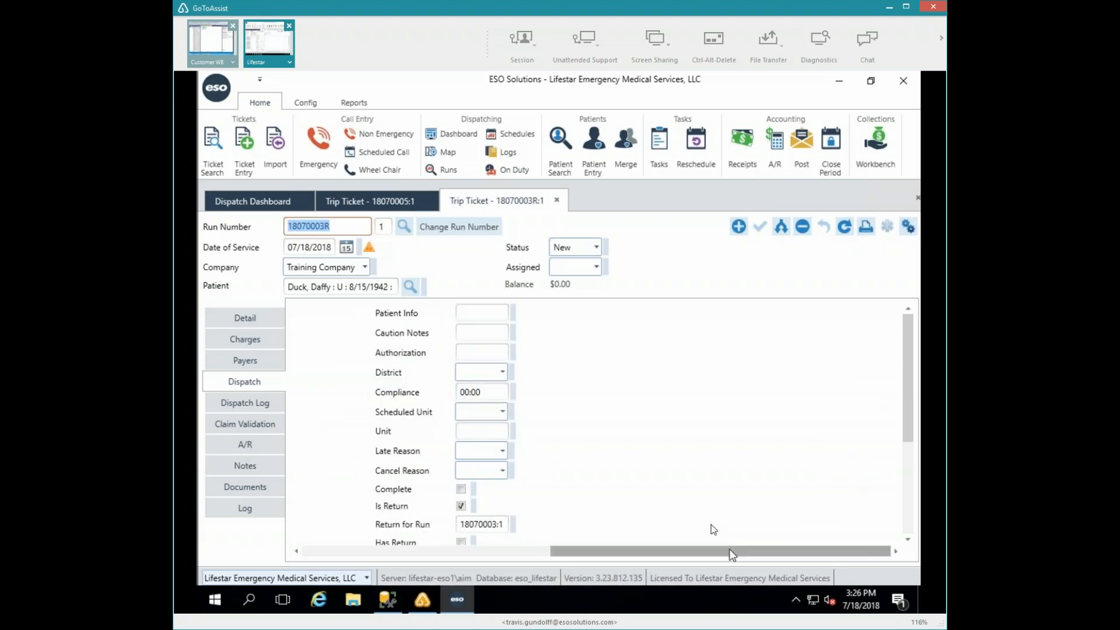
left_click(503, 470)
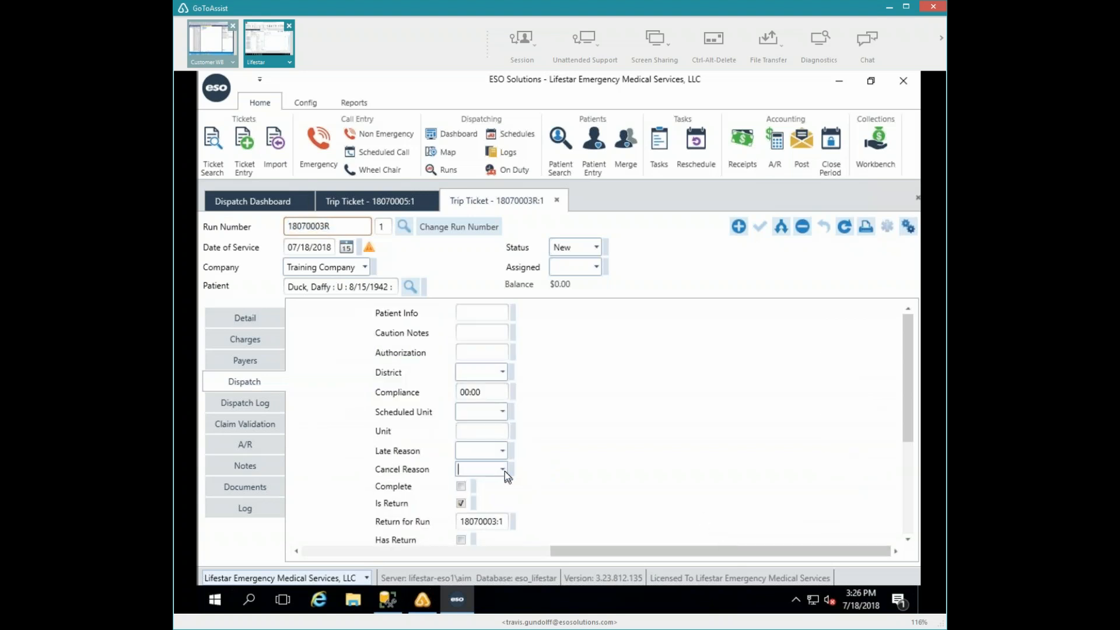
left_click(493, 506)
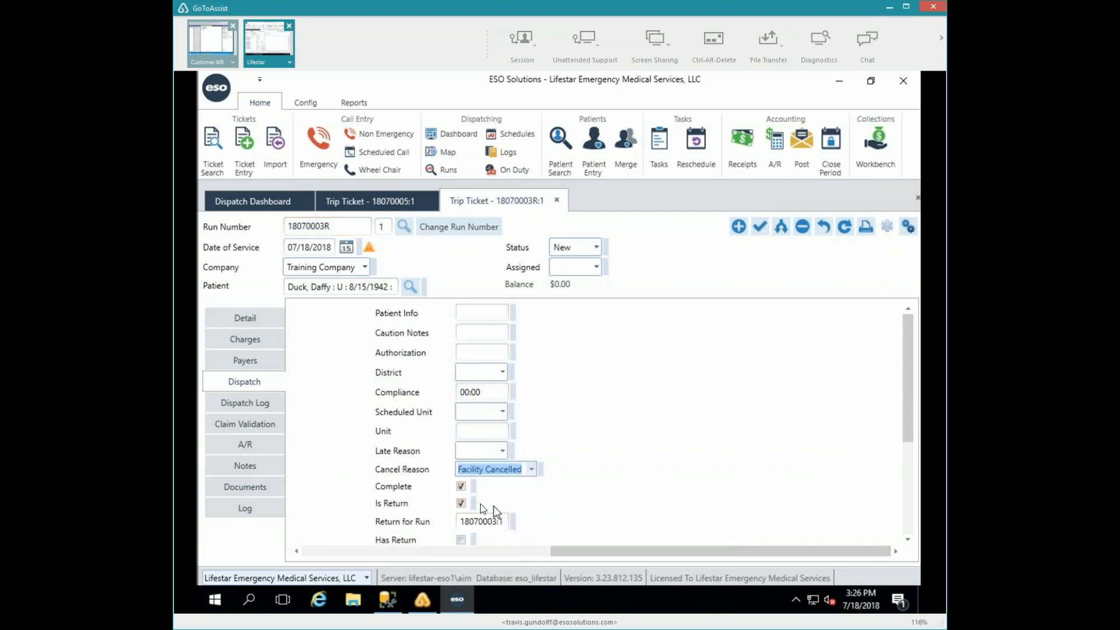
Step: Add the note "PT NO LONGER REQUIRES TRANSPORT" to the return run's trip ticket and save the ticket
left_click(249, 467)
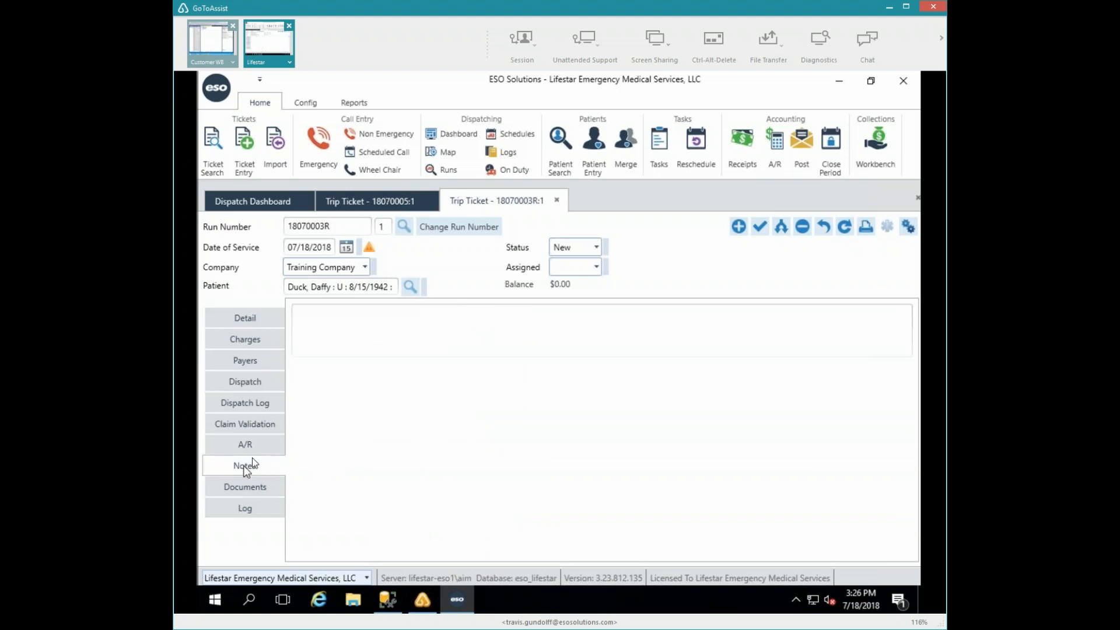
left_click(344, 318)
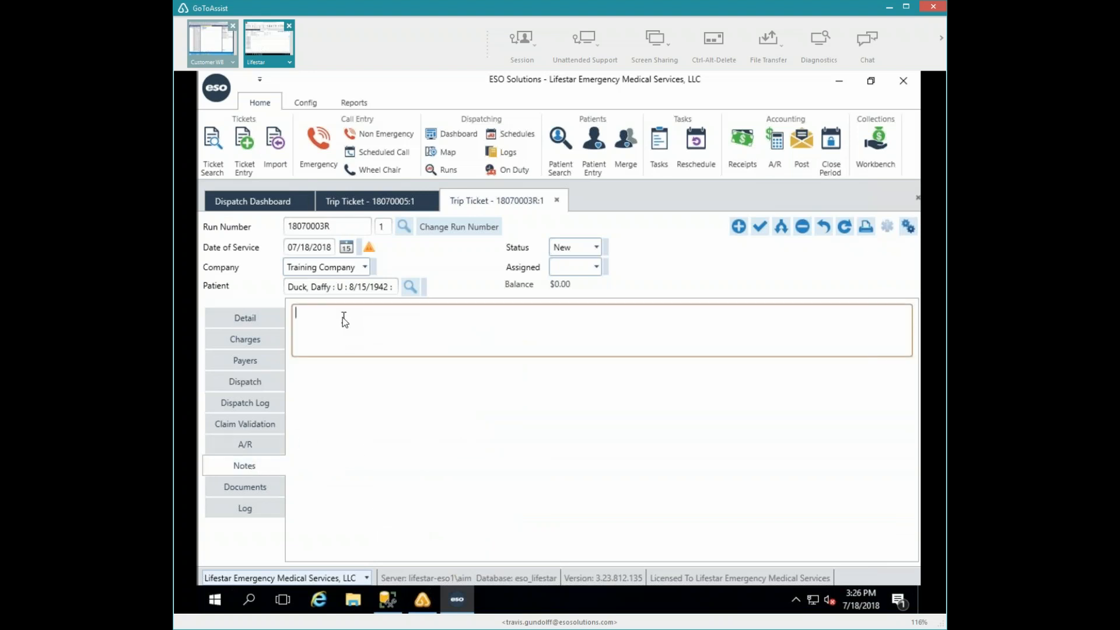
type("PT NO LONGER REQUIRES TRANSPORT")
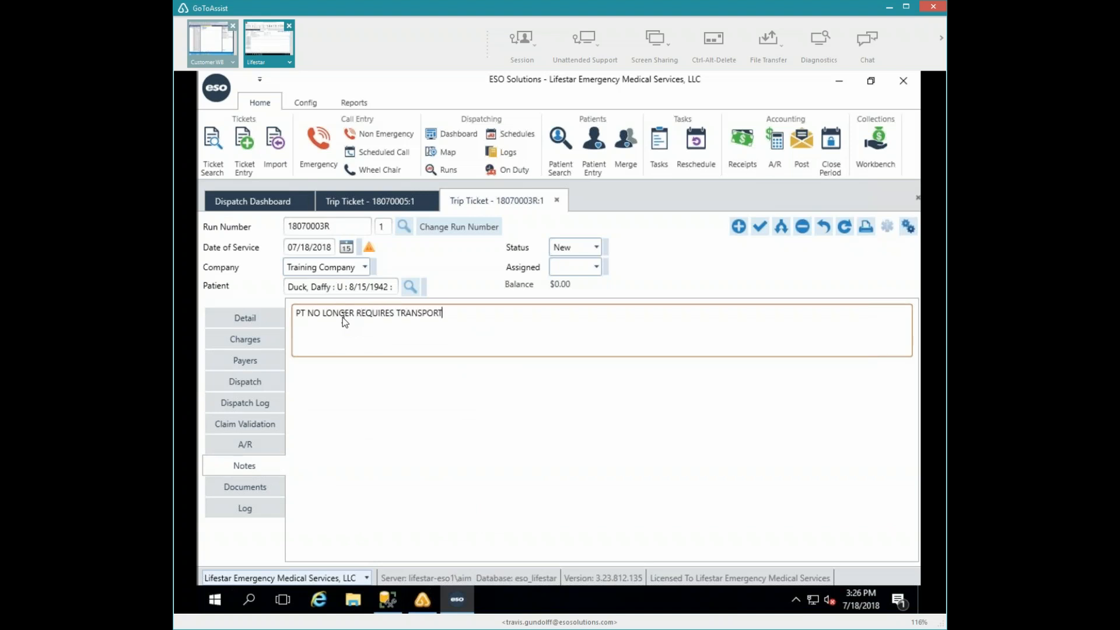
key("Return")
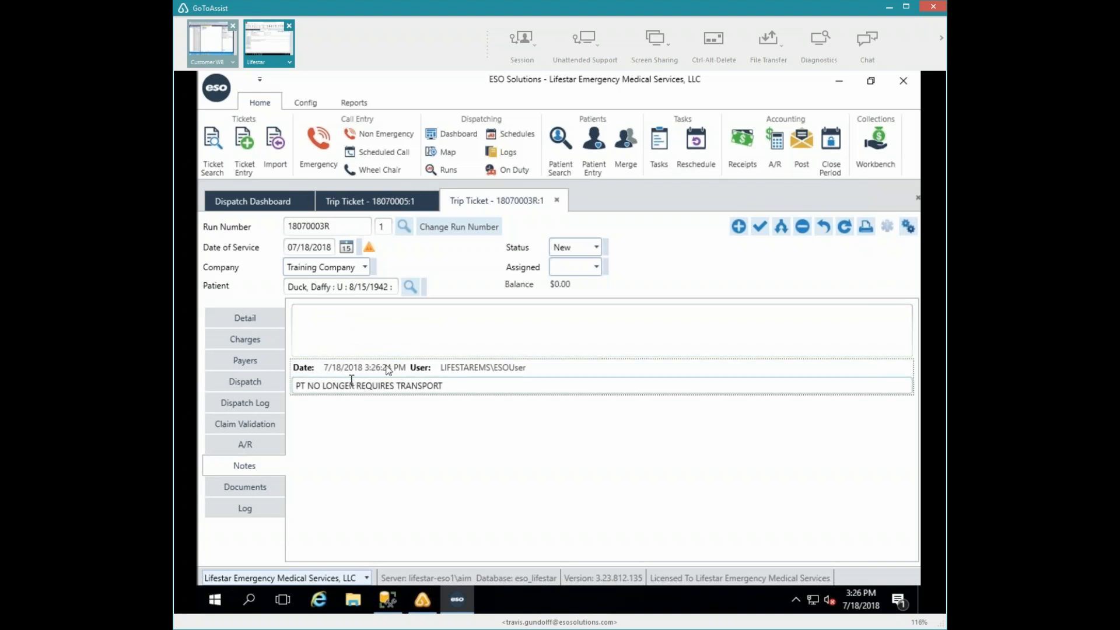
left_click(759, 229)
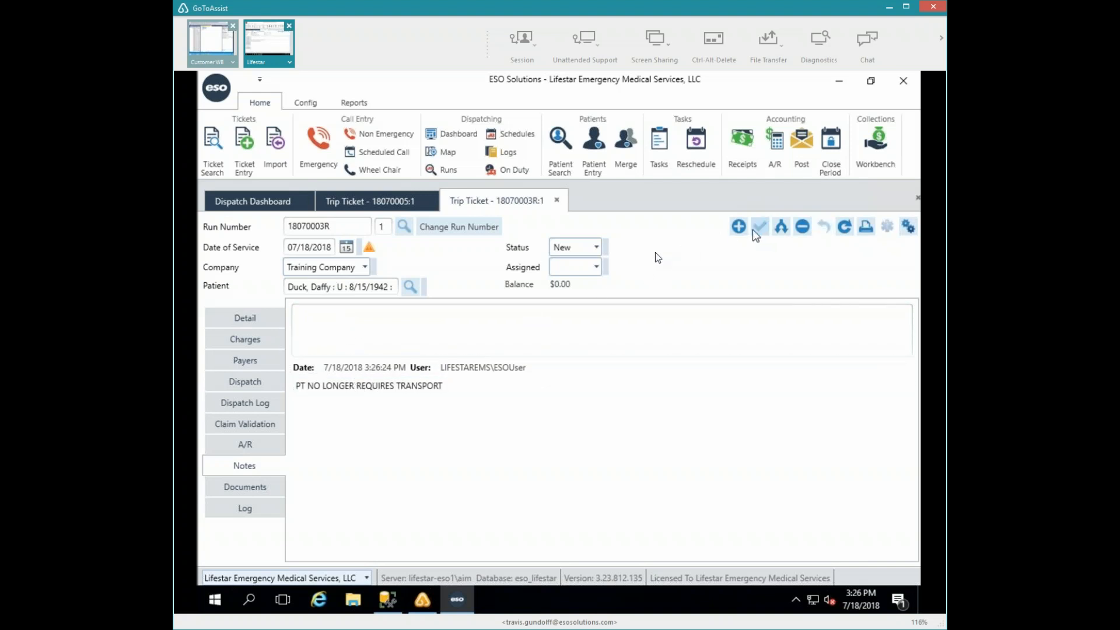
Step: Close both open trip tickets, discarding the pending edits on the emergency run's ticket
left_click(556, 201)
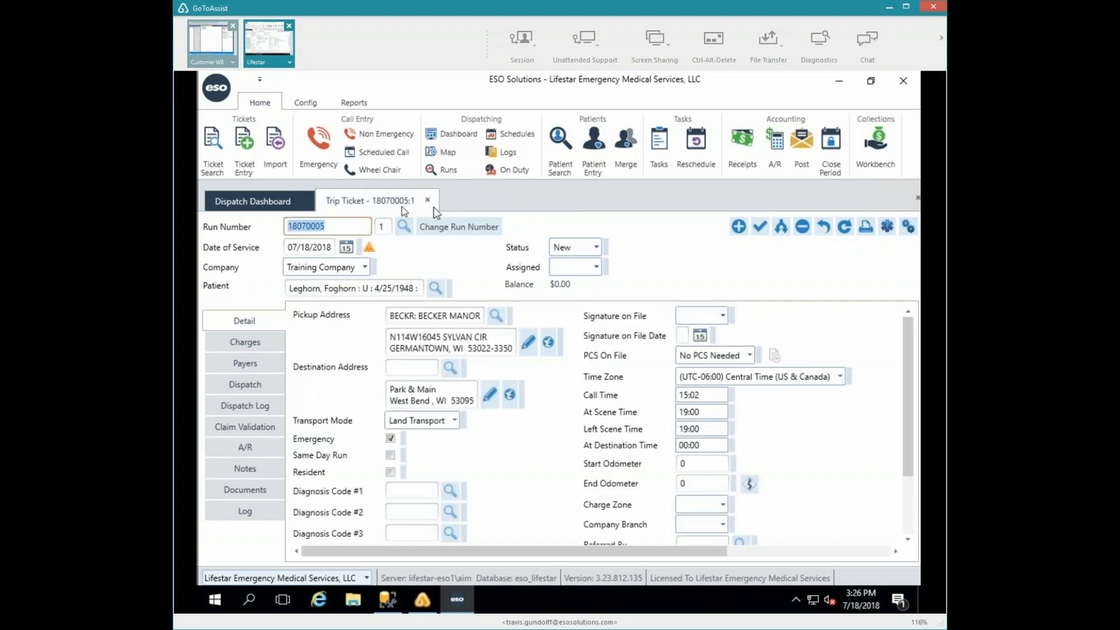
left_click(429, 200)
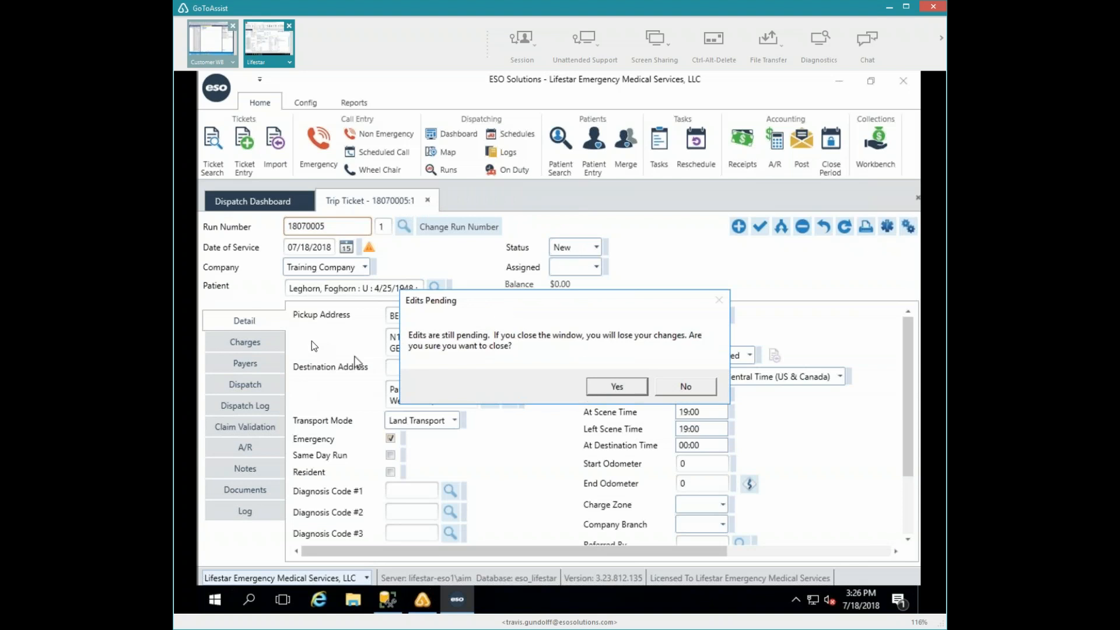
left_click(615, 386)
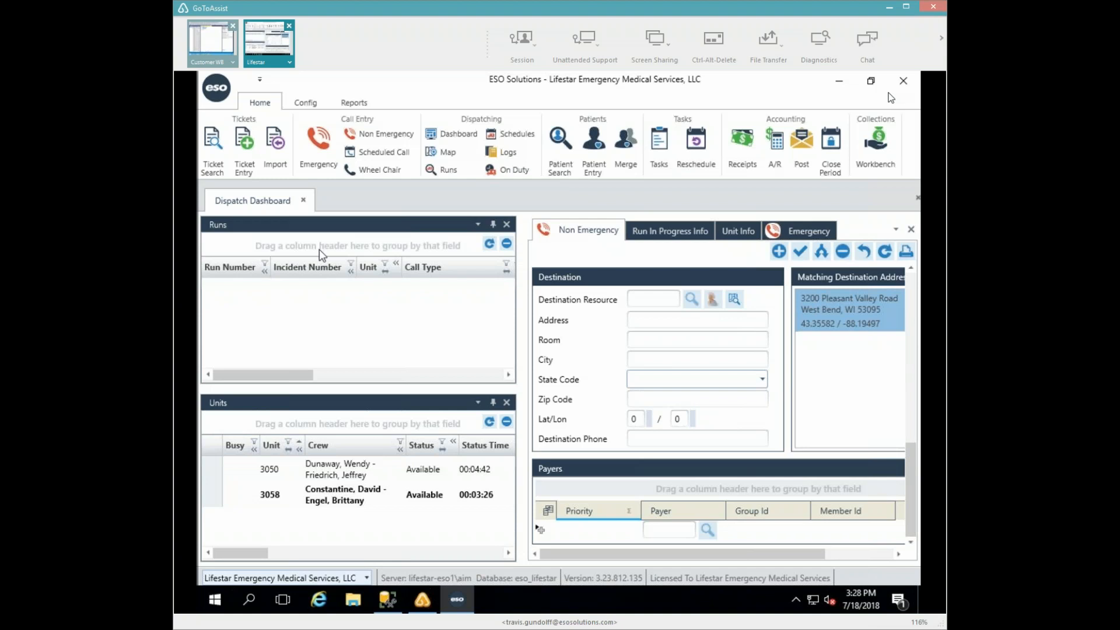
Step: Take units 3050 and 3058 off duty from the dispatch dashboard's Units list
left_click(267, 473)
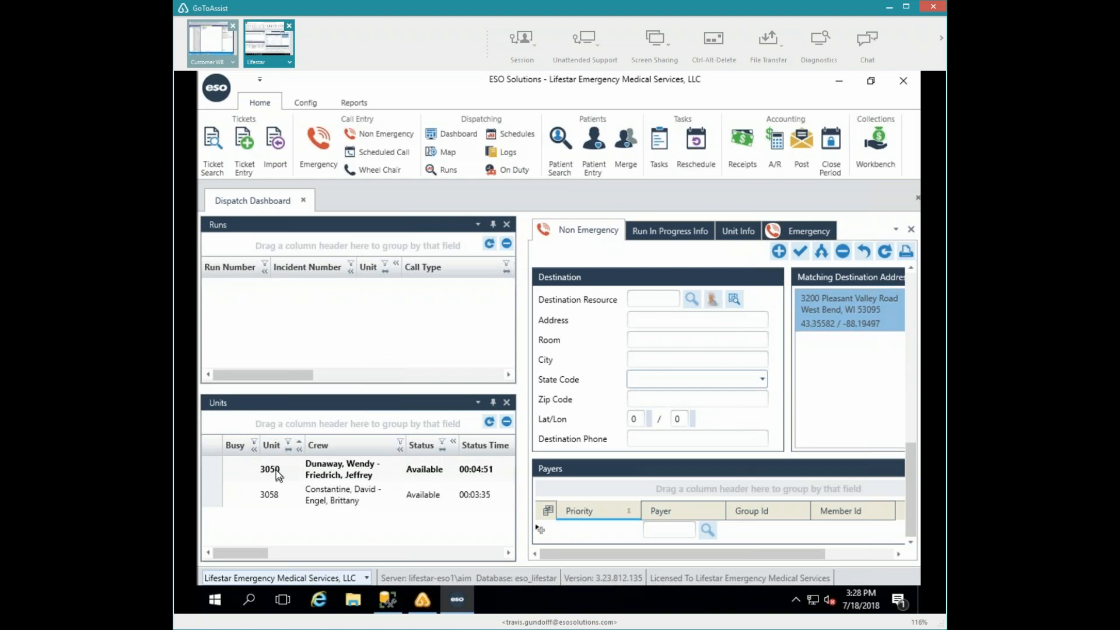
double_click(277, 475)
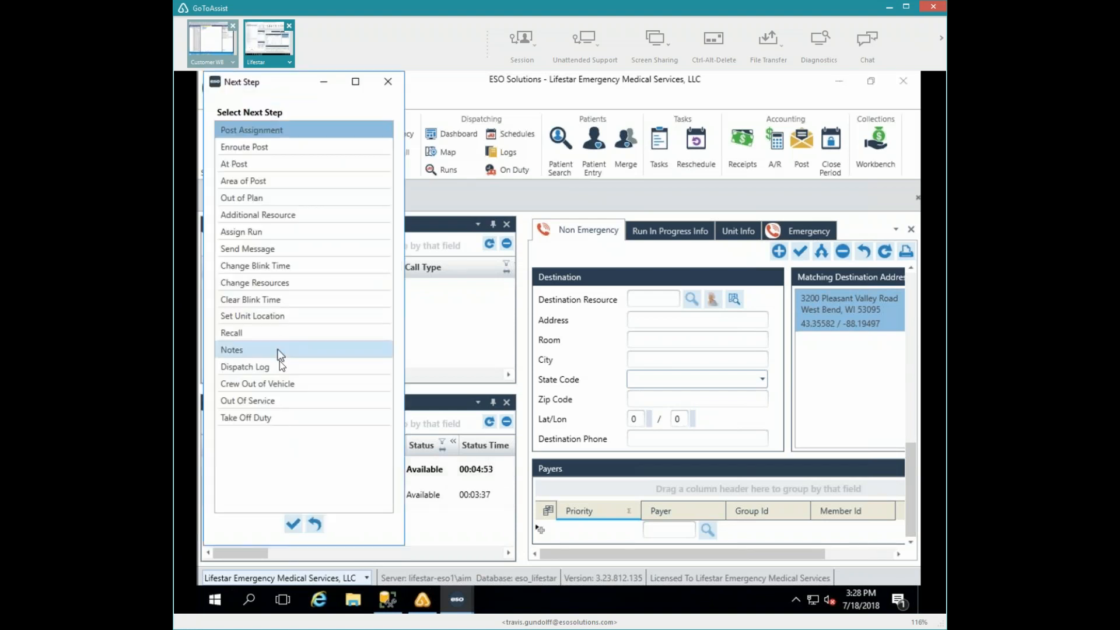
double_click(244, 418)
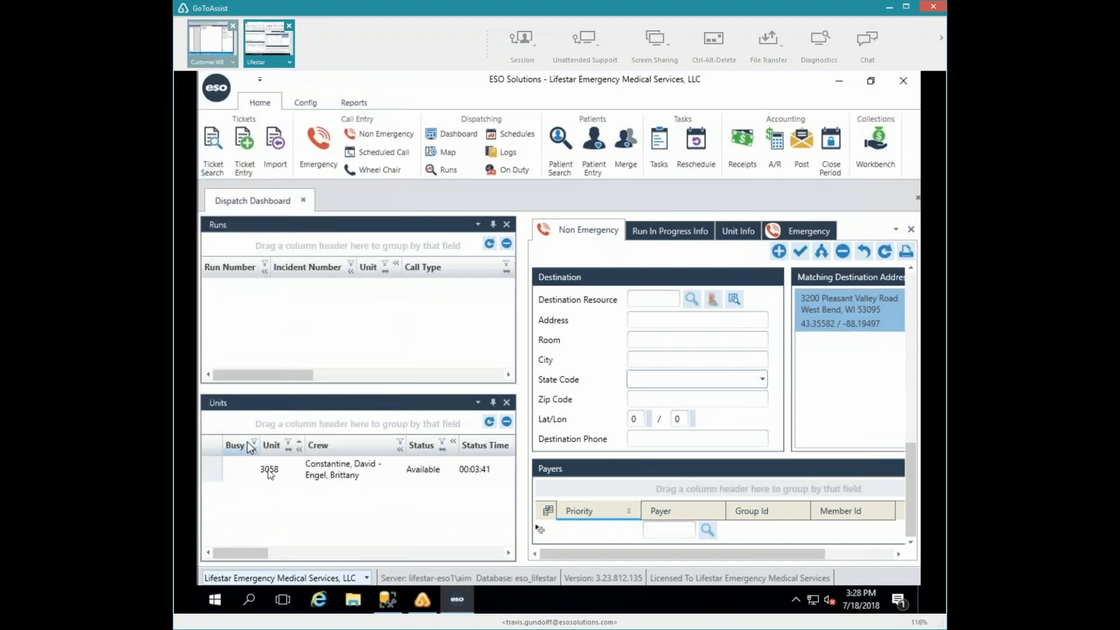
double_click(270, 473)
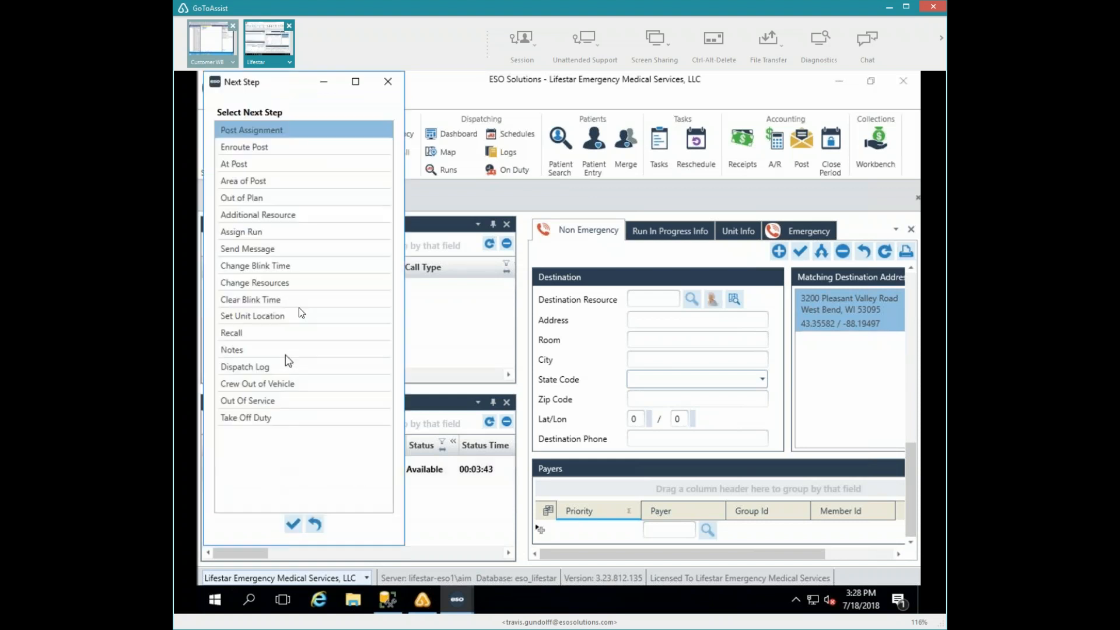
double_click(261, 418)
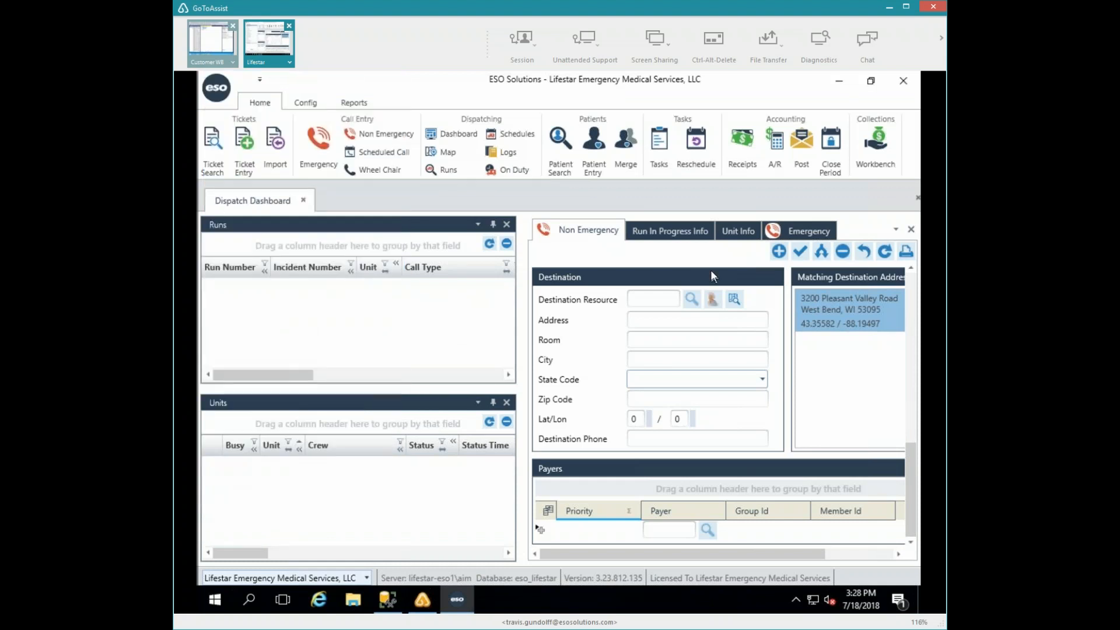